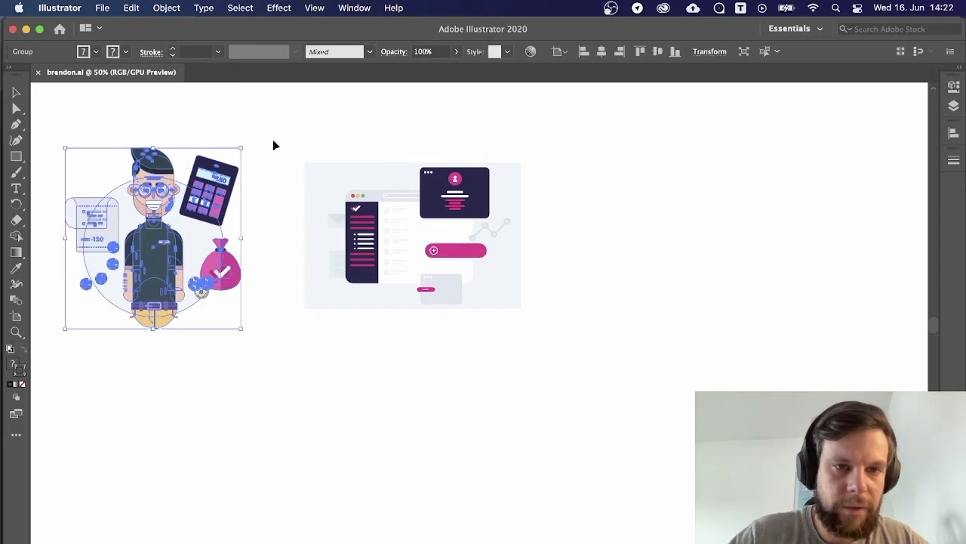
{"action": "left_click", "coordinate": [270, 122]}
{"action": "left_click_drag", "start_coordinate": [269, 120], "coordinate": [374, 287]}
{"action": "left_click", "coordinate": [520, 363]}
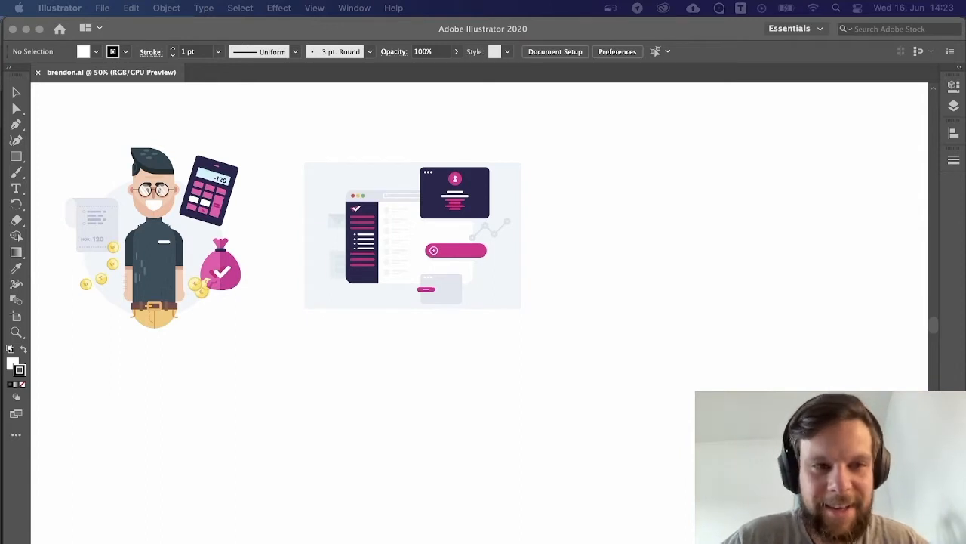
{"action": "left_click", "coordinate": [387, 389]}
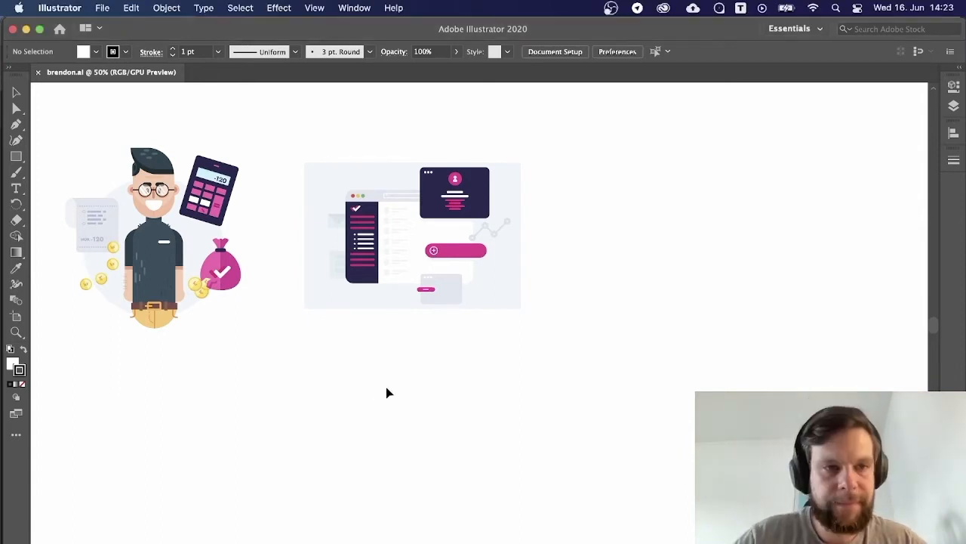
{"action": "left_click_drag", "start_coordinate": [53, 157], "coordinate": [289, 367]}
{"action": "left_click", "coordinate": [346, 386]}
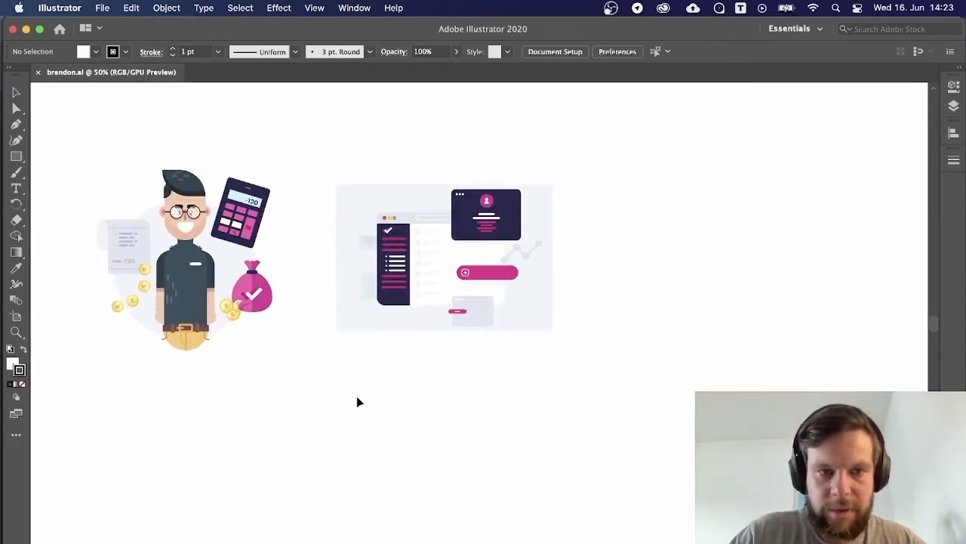
{"action": "left_click_drag", "start_coordinate": [109, 135], "coordinate": [563, 393]}
{"action": "left_click", "coordinate": [563, 393]}
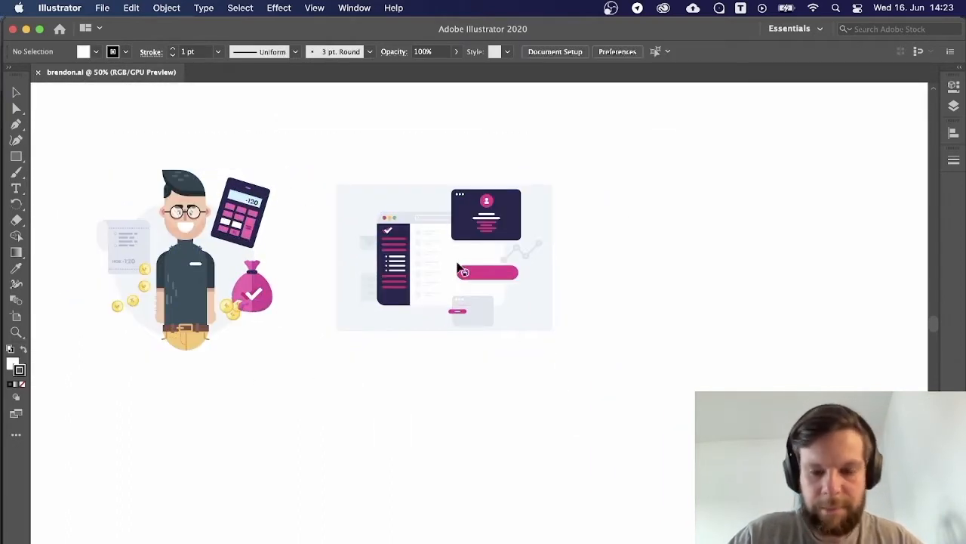
Draw a tall, narrow rectangle beside the browser illustration and fill it with the grey of that illustration's small lower window.
{"action": "key", "text": "m"}
{"action": "mouse_move", "coordinate": [619, 181]}
{"action": "left_mouse_down"}
{"action": "mouse_move", "coordinate": [671, 318]}
{"action": "mouse_move", "coordinate": [697, 332]}
{"action": "mouse_move", "coordinate": [689, 329]}
{"action": "left_mouse_up"}
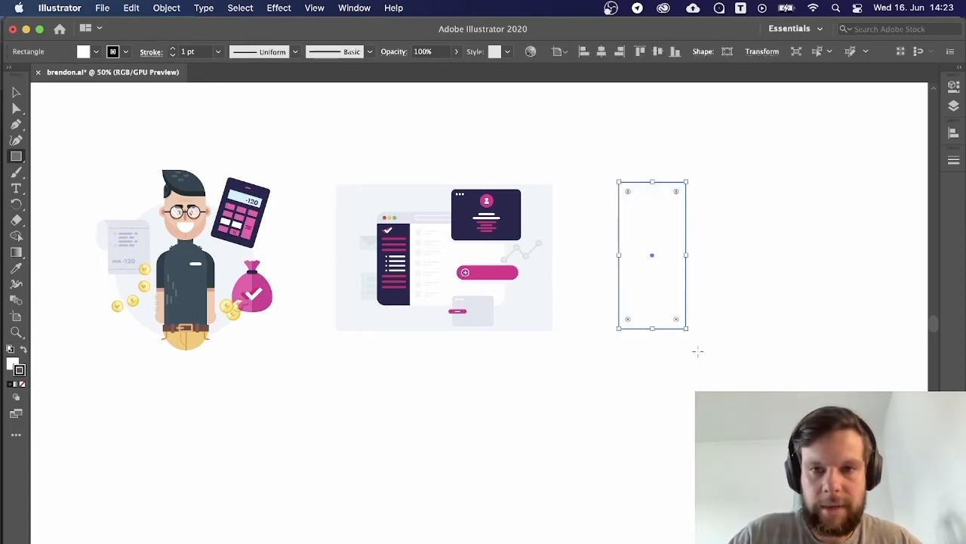
{"action": "key", "text": "i"}
{"action": "left_click", "coordinate": [485, 314]}
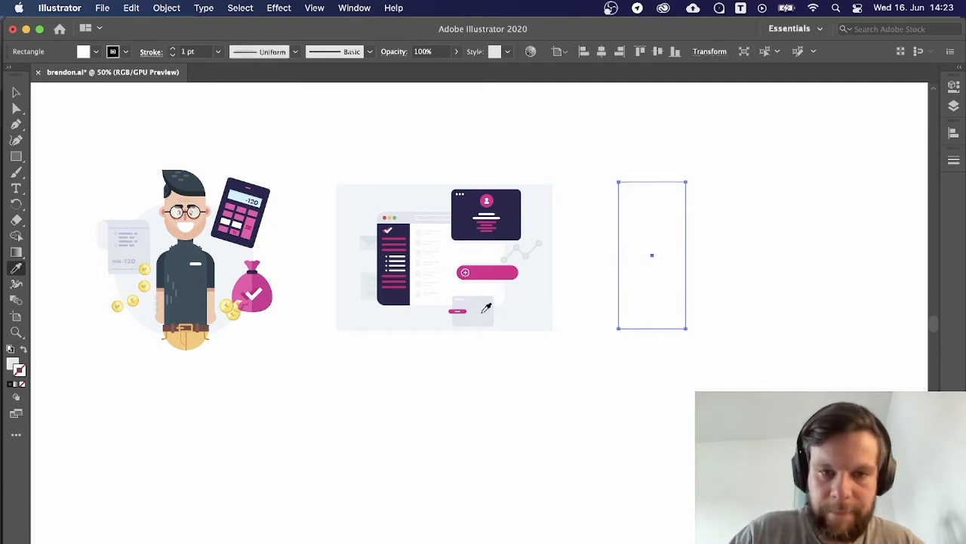
Move the tall grey rectangle into the empty area below the browser illustration.
{"action": "key", "text": "v"}
{"action": "left_click", "coordinate": [595, 370]}
{"action": "left_click_drag", "start_coordinate": [738, 402], "coordinate": [673, 393]}
{"action": "left_click_drag", "start_coordinate": [585, 264], "coordinate": [450, 464]}
{"action": "left_click_drag", "start_coordinate": [587, 455], "coordinate": [739, 339]}
{"action": "left_click_drag", "start_coordinate": [597, 337], "coordinate": [507, 377]}
{"action": "left_click_drag", "start_coordinate": [642, 304], "coordinate": [603, 371]}
{"action": "left_click", "coordinate": [603, 371]}
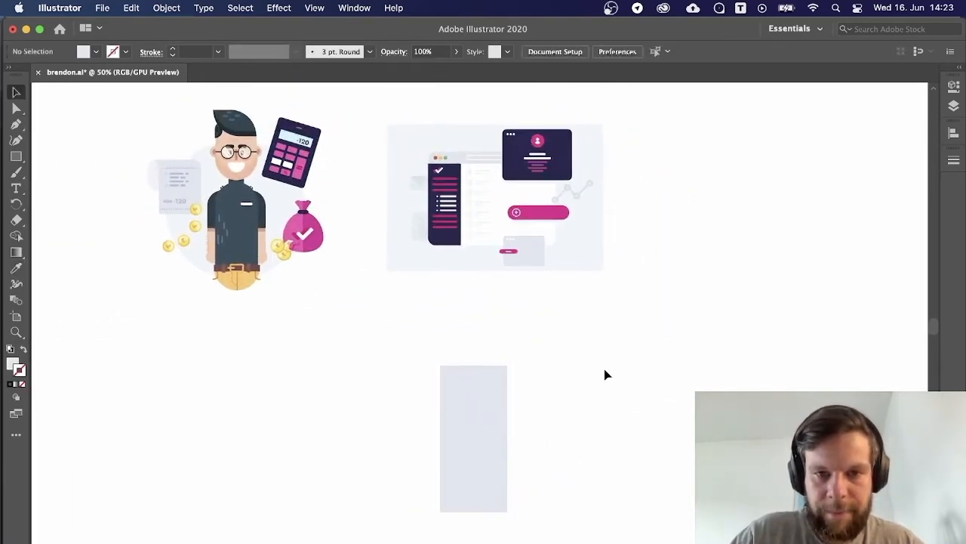
Draw a short, wide band across the upper part of the grey rectangle and fill it with the illustration's pale background colour.
{"action": "key", "text": "m"}
{"action": "left_click_drag", "start_coordinate": [434, 375], "coordinate": [514, 408]}
{"action": "key", "text": "i"}
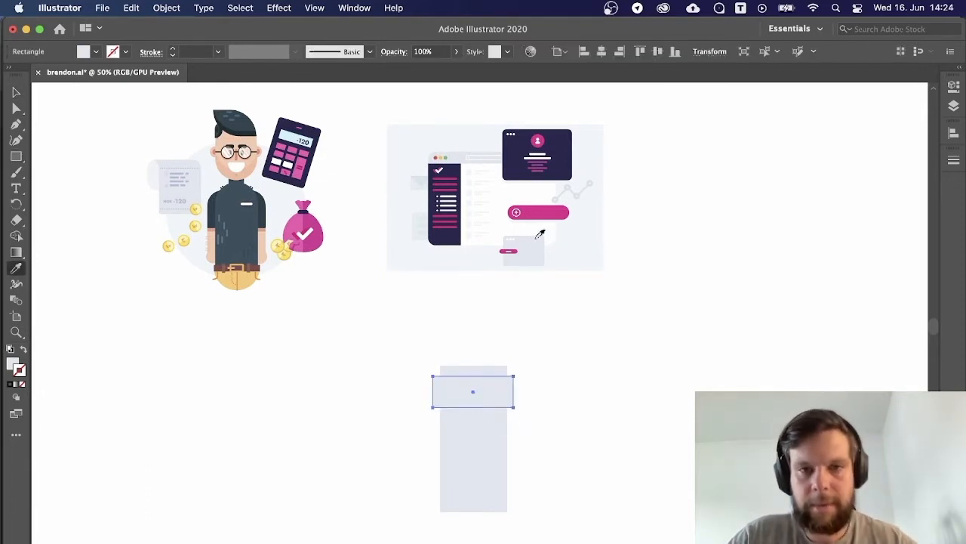
{"action": "left_click", "coordinate": [458, 264]}
Align the pale band and the grey rectangle to a common horizontal centre.
{"action": "key", "text": "v"}
{"action": "left_click", "coordinate": [448, 345]}
{"action": "left_click_drag", "start_coordinate": [448, 345], "coordinate": [491, 415]}
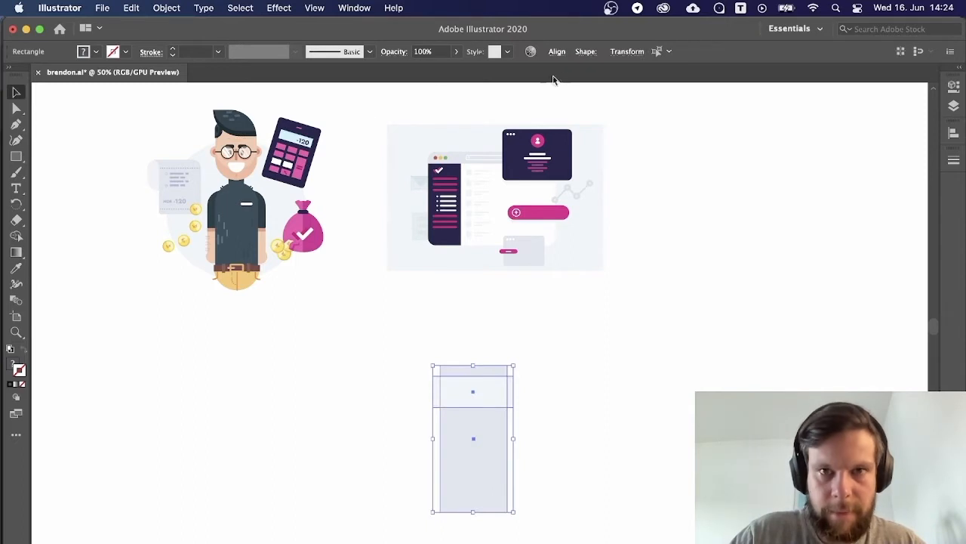
{"action": "left_click", "coordinate": [557, 52]}
{"action": "left_click", "coordinate": [441, 88]}
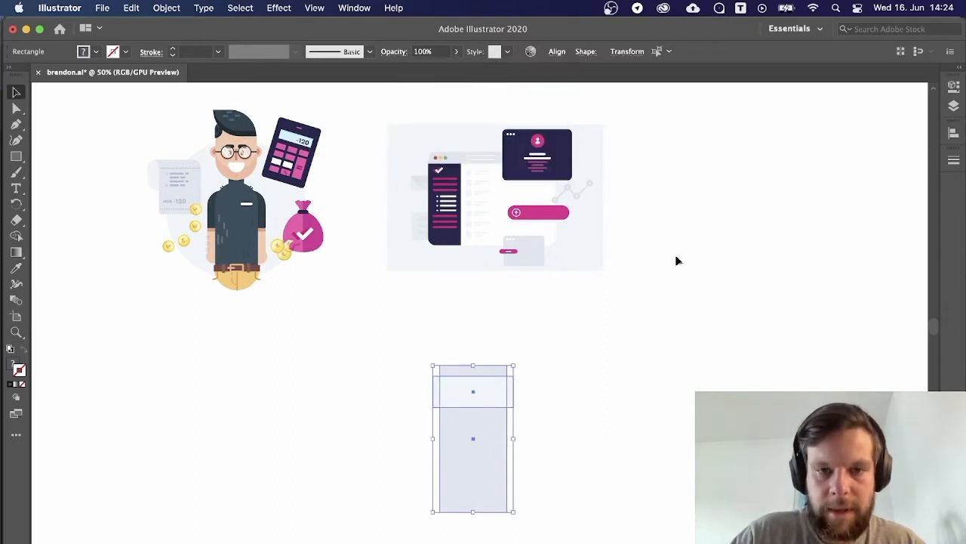
{"action": "left_click", "coordinate": [675, 259]}
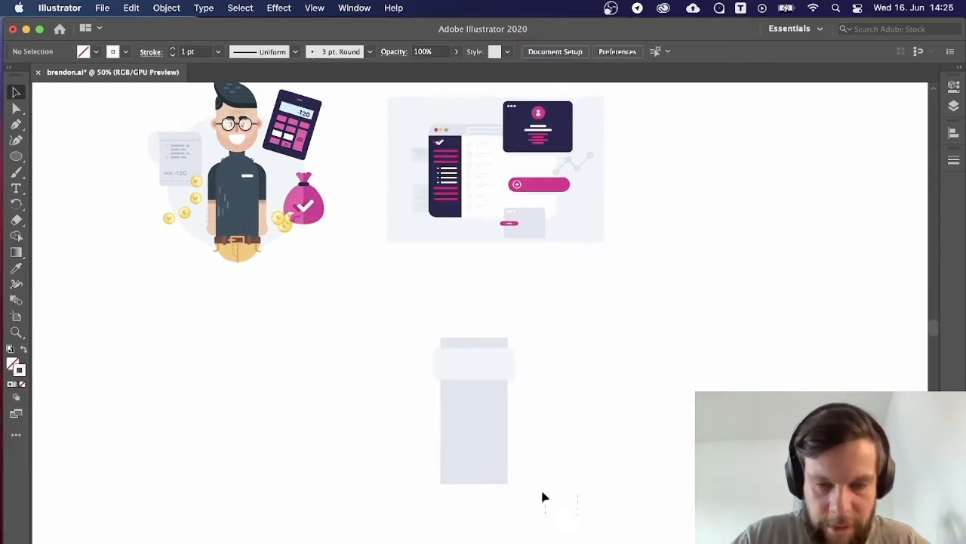
Shorten the tall grey rectangle by raising its lower edge.
{"action": "left_click_drag", "start_coordinate": [544, 497], "coordinate": [468, 423]}
{"action": "left_click", "coordinate": [545, 446]}
{"action": "scroll", "coordinate": [529, 442], "scroll_direction": "right", "scroll_amount": 2}
{"action": "left_click", "coordinate": [458, 416]}
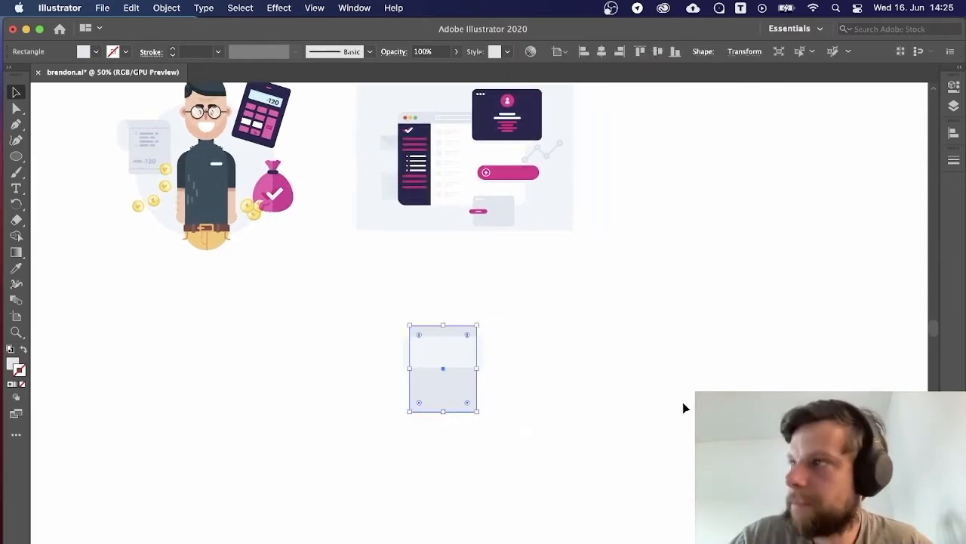
{"action": "left_click", "coordinate": [661, 417]}
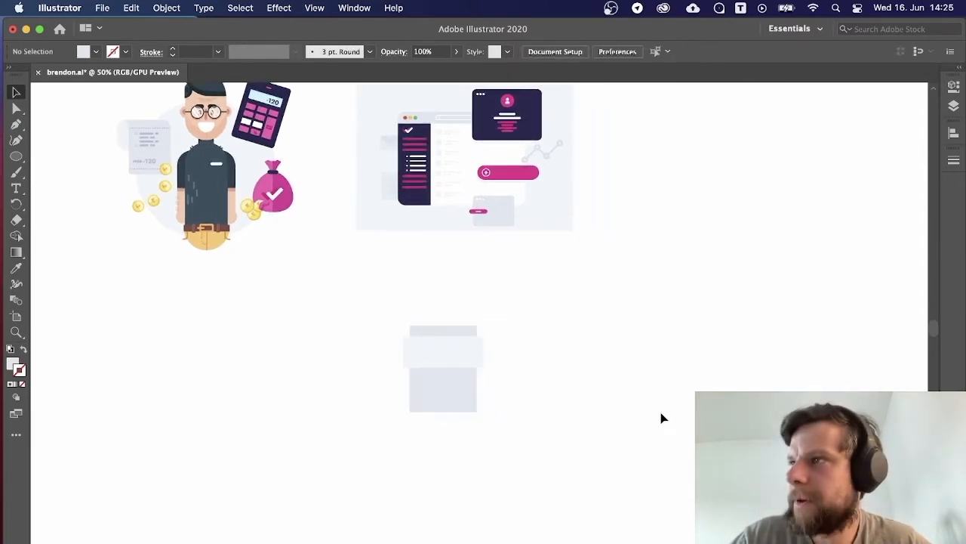
Draw a pale triangle and place it as a roof over the upper part of the grey rectangle.
{"action": "left_click", "coordinate": [441, 388]}
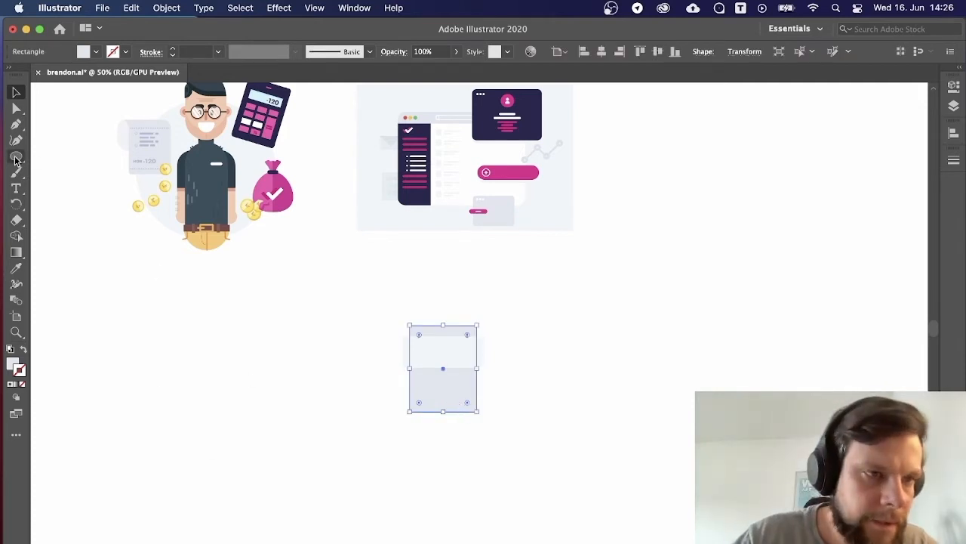
{"action": "left_click_drag", "start_coordinate": [16, 157], "coordinate": [86, 204]}
{"action": "left_click_drag", "start_coordinate": [234, 347], "coordinate": [444, 340]}
{"action": "key", "text": "Down"}
{"action": "key", "text": "Down"}
{"action": "key", "text": "v"}
{"action": "left_click", "coordinate": [276, 363]}
{"action": "left_click_drag", "start_coordinate": [440, 292], "coordinate": [490, 363]}
{"action": "left_click", "coordinate": [596, 374]}
Delete the wide pale band and centre the triangle horizontally on the grey rectangle.
{"action": "left_click", "coordinate": [445, 365]}
{"action": "key", "text": "Delete"}
{"action": "left_click", "coordinate": [417, 333], "text": "shift"}
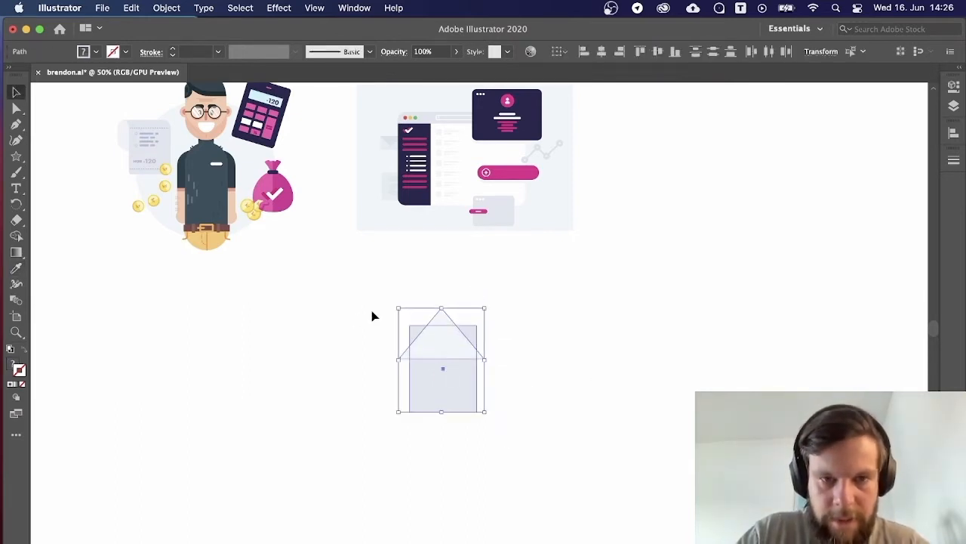
{"action": "left_click", "coordinate": [602, 52]}
{"action": "left_click", "coordinate": [609, 200]}
Split the grey rectangle's two upper corners off along the triangle's edges with the Shape Builder tool.
{"action": "scroll", "coordinate": [604, 294], "scroll_direction": "down", "scroll_amount": 2}
{"action": "key", "text": "super+plus"}
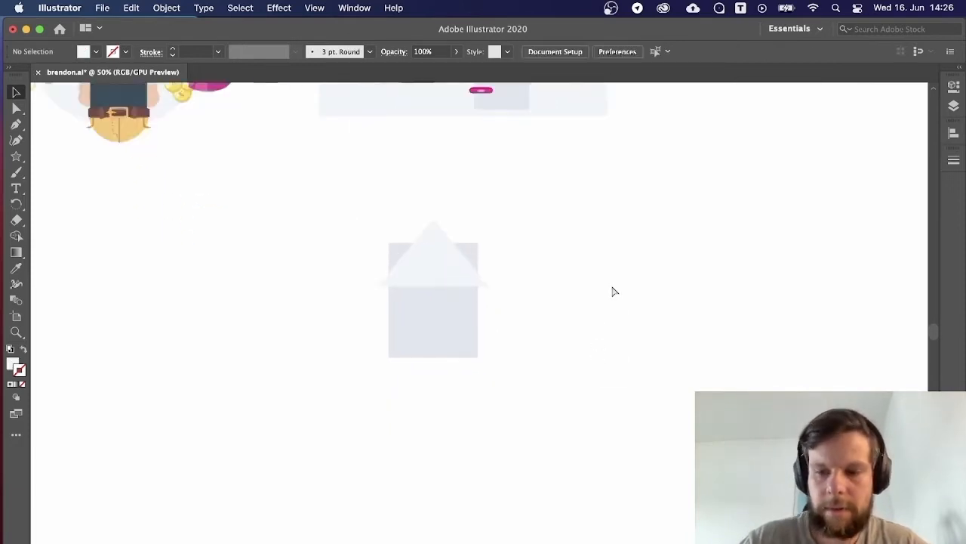
{"action": "key", "text": "super+plus"}
{"action": "left_click_drag", "start_coordinate": [244, 140], "coordinate": [483, 279]}
{"action": "left_click", "coordinate": [542, 285]}
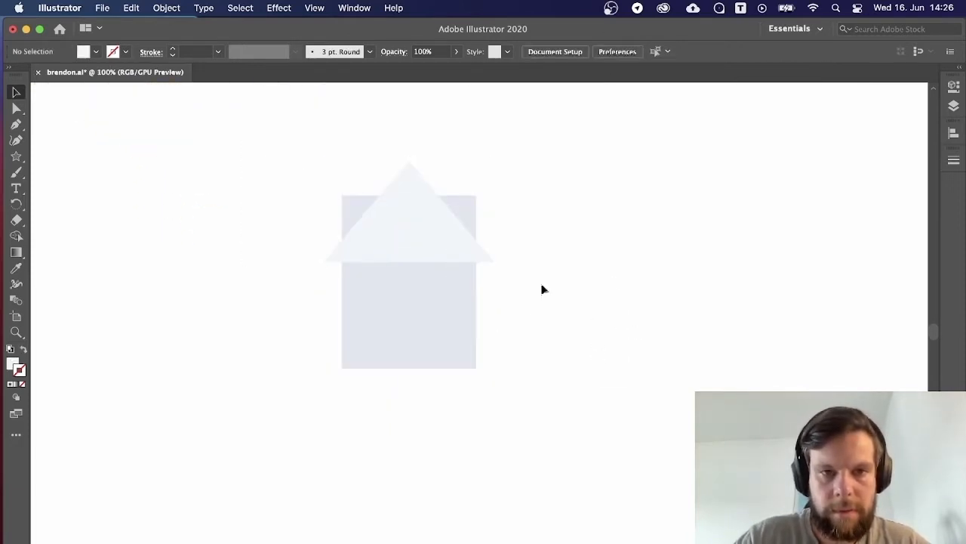
{"action": "left_click_drag", "start_coordinate": [225, 156], "coordinate": [548, 321]}
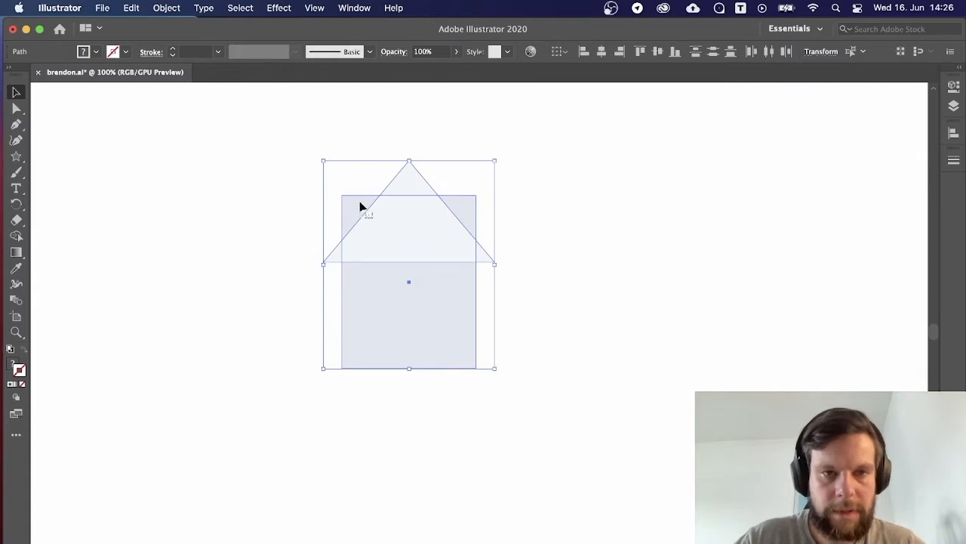
{"action": "left_click_drag", "start_coordinate": [356, 209], "coordinate": [358, 219]}
{"action": "key", "text": "shift+m"}
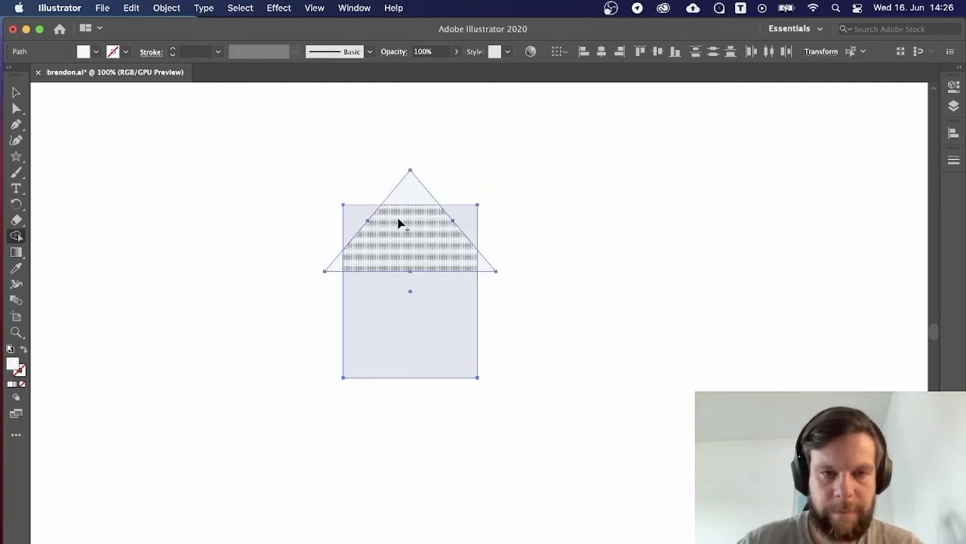
{"action": "key", "text": "v"}
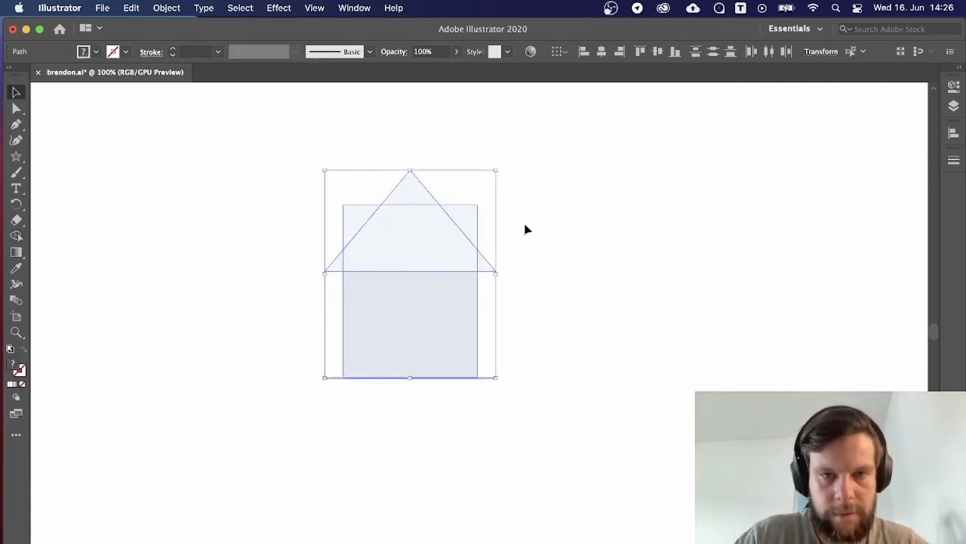
Delete the leftover rectangle corner pieces beside the roof.
{"action": "left_click", "coordinate": [523, 229]}
{"action": "left_click", "coordinate": [465, 221]}
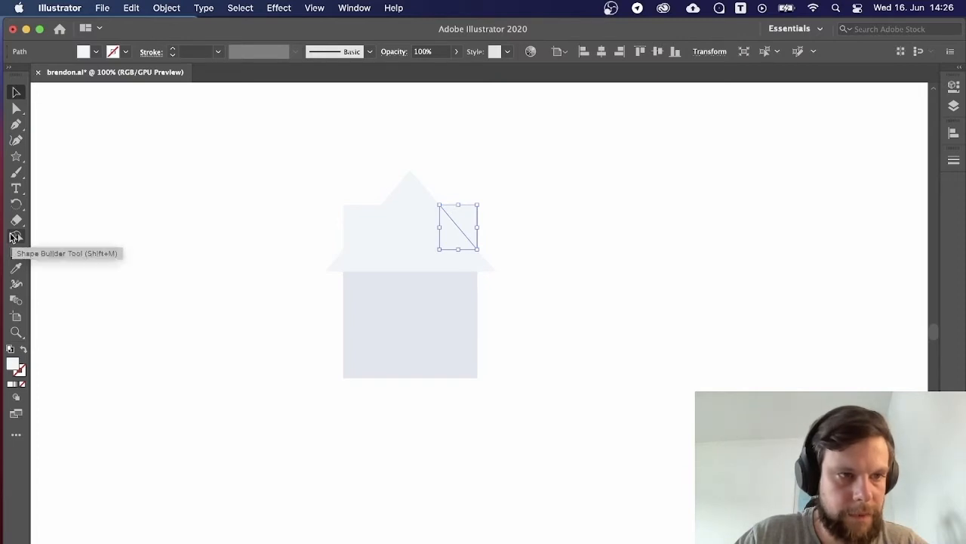
{"action": "left_click", "coordinate": [697, 231]}
{"action": "left_click", "coordinate": [461, 219]}
{"action": "key", "text": "Delete"}
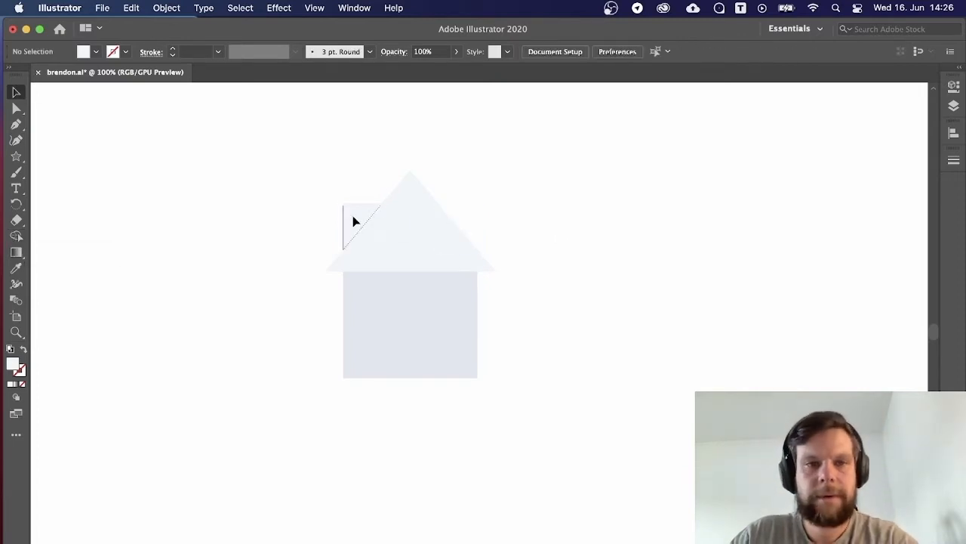
Flatten the roof triangle by lowering its peak and shift it slightly upward on the house body.
{"action": "left_click", "coordinate": [405, 188]}
{"action": "left_click_drag", "start_coordinate": [410, 171], "coordinate": [428, 197]}
{"action": "left_click", "coordinate": [600, 216]}
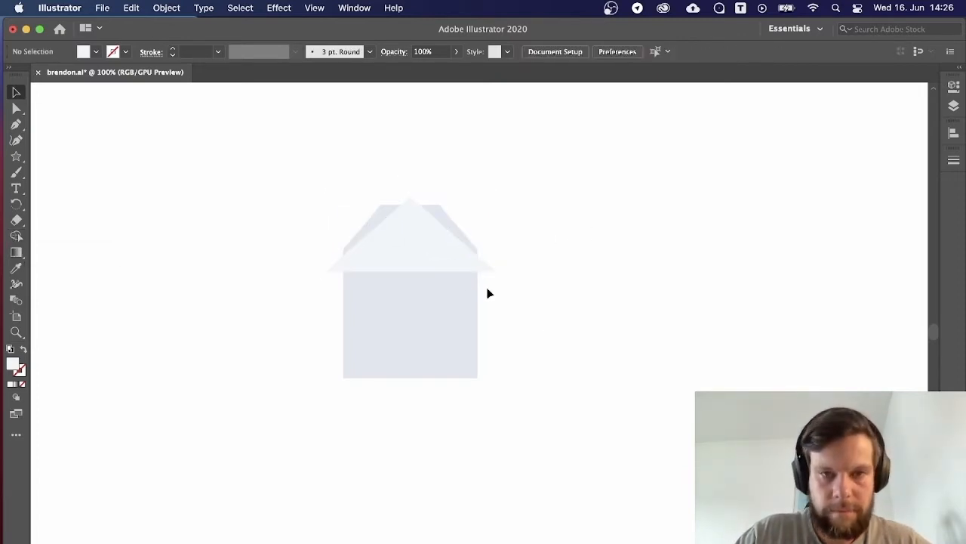
{"action": "left_click_drag", "start_coordinate": [422, 255], "coordinate": [423, 250]}
Split off the slivers of the house body that protrude past both roof slopes with the Shape Builder tool.
{"action": "left_click_drag", "start_coordinate": [328, 204], "coordinate": [551, 280]}
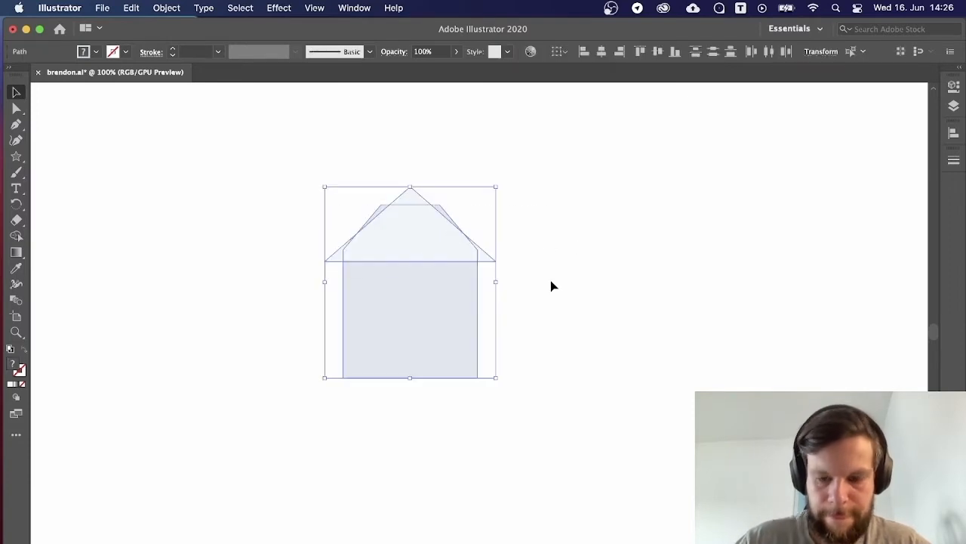
{"action": "key", "text": "shift+m"}
{"action": "mouse_move", "coordinate": [440, 209]}
{"action": "left_mouse_down"}
{"action": "mouse_move", "coordinate": [398, 136]}
{"action": "mouse_move", "coordinate": [382, 209]}
{"action": "left_mouse_up"}
{"action": "key", "text": "v"}
Delete the two thin slivers along the roof slopes.
{"action": "left_click", "coordinate": [359, 206]}
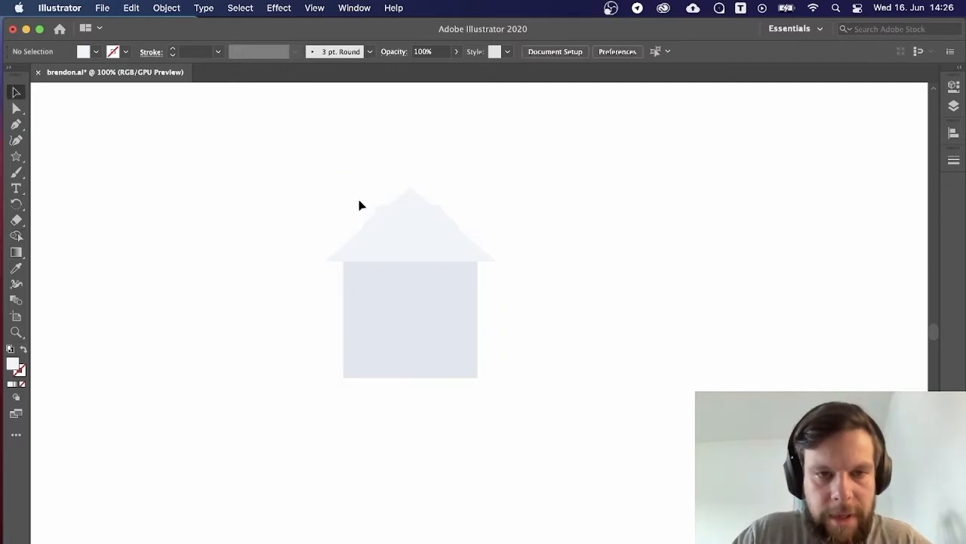
{"action": "left_click", "coordinate": [379, 214]}
{"action": "key", "text": "Delete"}
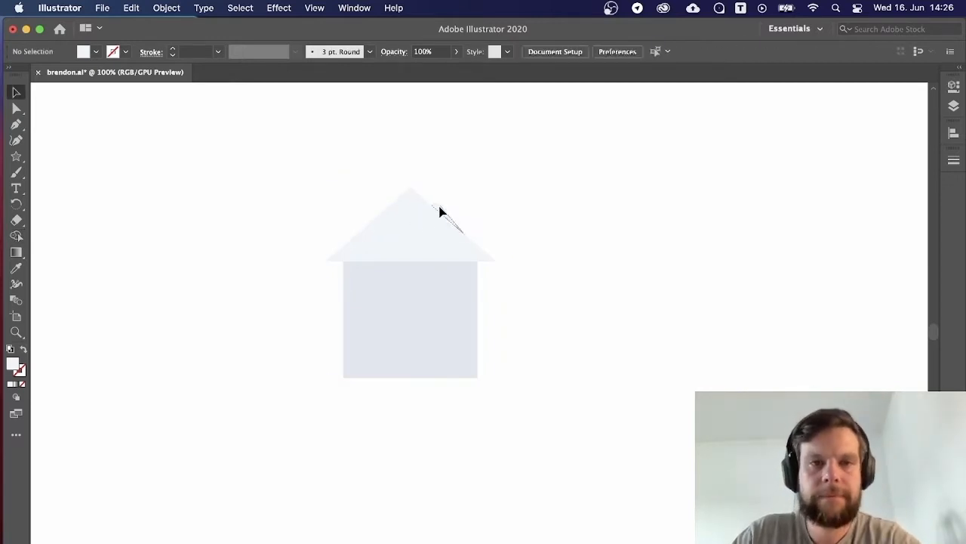
{"action": "left_click", "coordinate": [440, 209]}
{"action": "key", "text": "Delete"}
Raise the two lower corner points of the house body to make the walls shorter.
{"action": "key", "text": "a"}
{"action": "left_click_drag", "start_coordinate": [548, 438], "coordinate": [548, 430]}
{"action": "key", "text": "Up"}
{"action": "key", "text": "Up"}
{"action": "key", "text": "Up"}
{"action": "key", "text": "Up"}
{"action": "key", "text": "Up"}
{"action": "key", "text": "Up"}
{"action": "key", "text": "Up"}
{"action": "key", "text": "Up"}
{"action": "key", "text": "Up"}
{"action": "key", "text": "Up"}
{"action": "key", "text": "Up"}
{"action": "key", "text": "Up"}
{"action": "key", "text": "Up"}
{"action": "key", "text": "Up"}
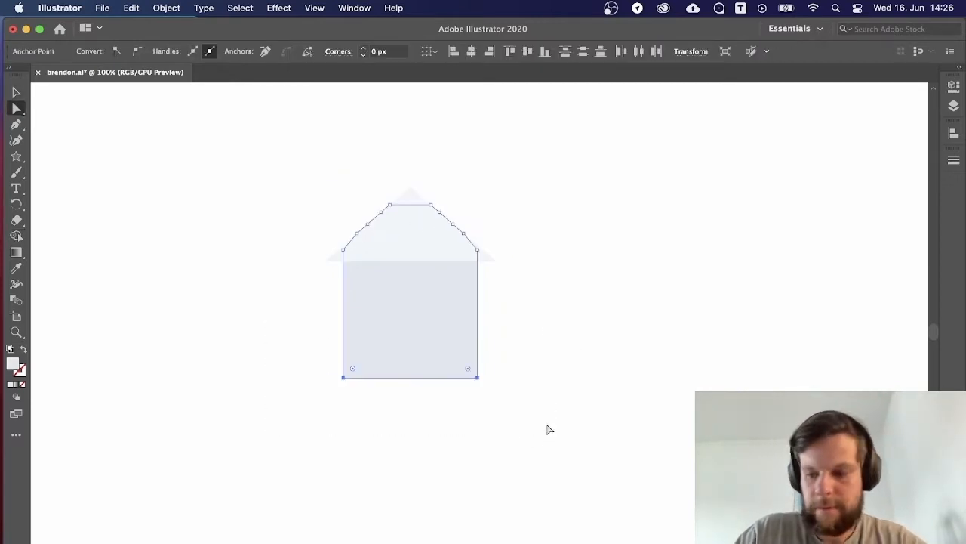
{"action": "key", "text": "Up"}
{"action": "key", "text": "Up"}
{"action": "key", "text": "Up"}
{"action": "key", "text": "Up"}
{"action": "key", "text": "Up"}
{"action": "key", "text": "Up"}
{"action": "key", "text": "Up"}
{"action": "key", "text": "Up"}
{"action": "key", "text": "Up"}
{"action": "key", "text": "Up"}
{"action": "key", "text": "Up"}
{"action": "key", "text": "Up"}
{"action": "key", "text": "Up"}
{"action": "key", "text": "Up"}
{"action": "key", "text": "Up"}
{"action": "key", "text": "Up"}
{"action": "key", "text": "Up"}
{"action": "key", "text": "Up"}
{"action": "key", "text": "Up"}
{"action": "key", "text": "Up"}
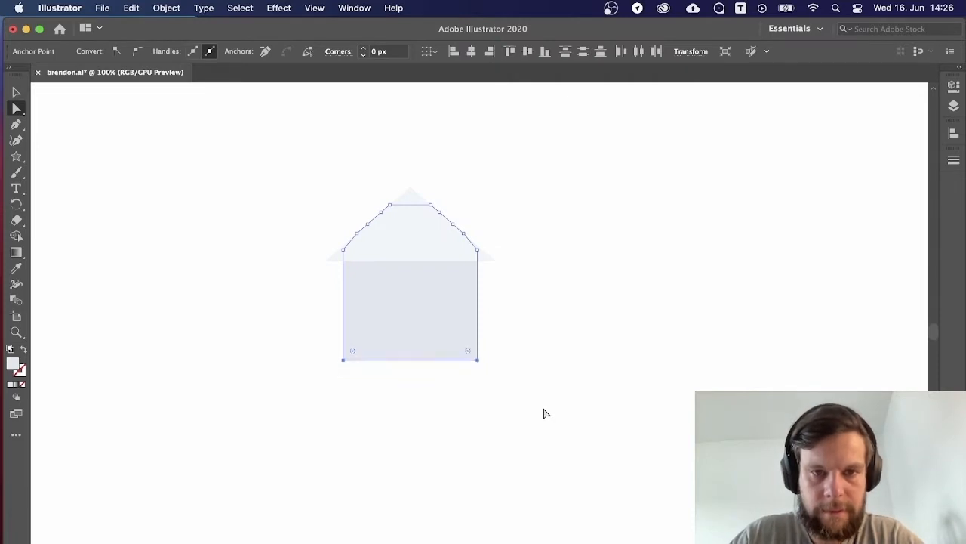
{"action": "left_click", "coordinate": [547, 415]}
Examine the house at a smaller scale alongside the other illustrations.
{"action": "key", "text": "super+minus"}
{"action": "key", "text": "super+minus"}
{"action": "key", "text": "super+minus"}
{"action": "key", "text": "super+minus"}
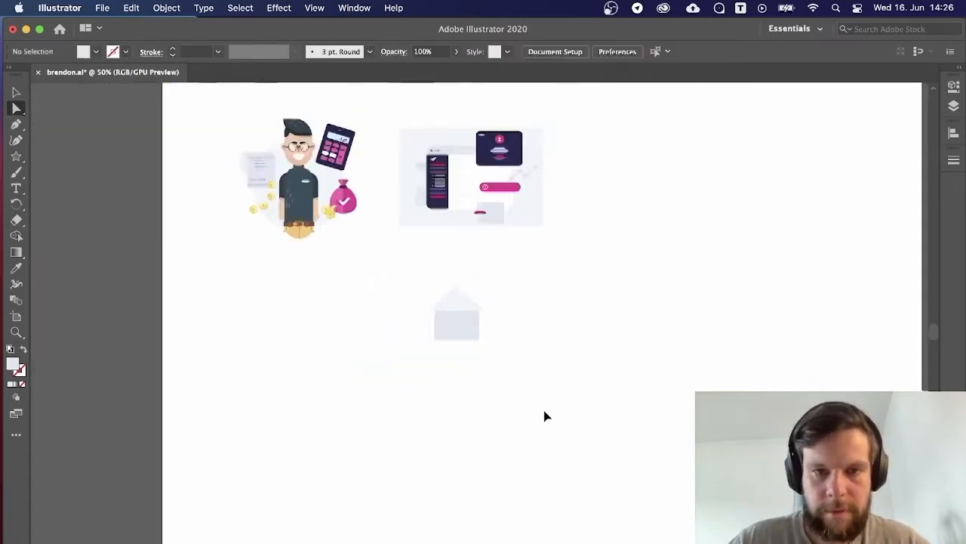
{"action": "key", "text": "super+equal"}
{"action": "key", "text": "super+equal"}
{"action": "key", "text": "super+equal"}
{"action": "key", "text": "super+equal"}
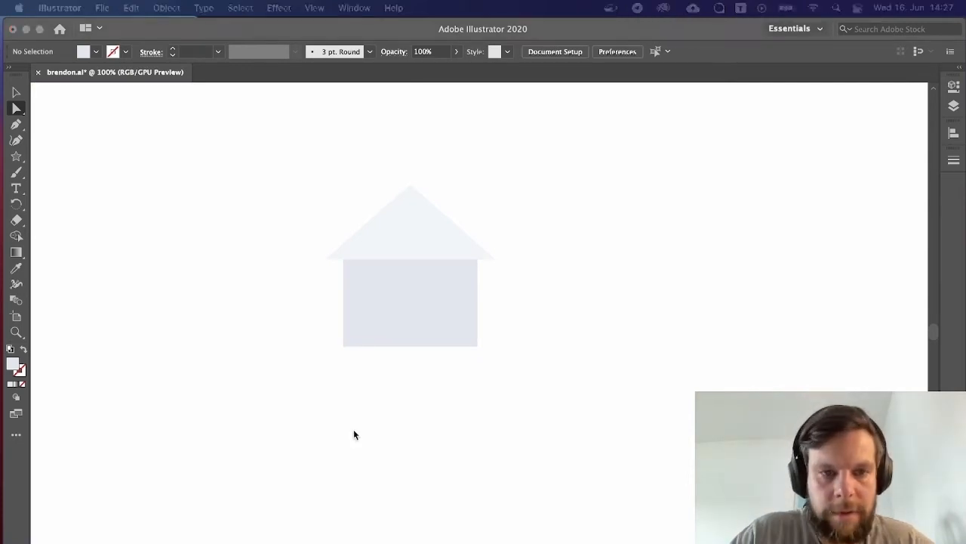
Draw a narrow vertical rectangle over the house body's left edge, extending slightly past its top and bottom.
{"action": "key", "text": "m"}
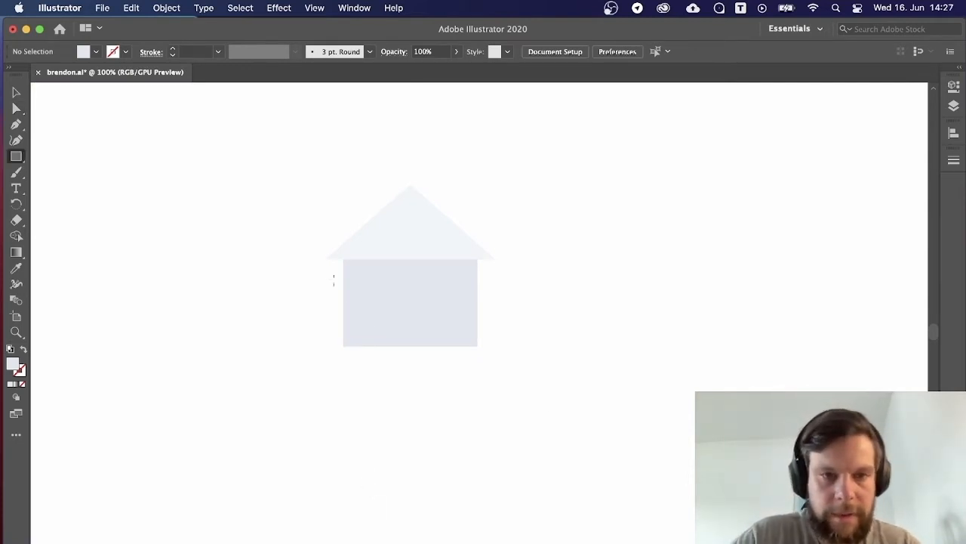
{"action": "mouse_move", "coordinate": [336, 252]}
{"action": "left_mouse_down"}
{"action": "mouse_move", "coordinate": [363, 342]}
{"action": "mouse_move", "coordinate": [354, 352]}
{"action": "left_mouse_up"}
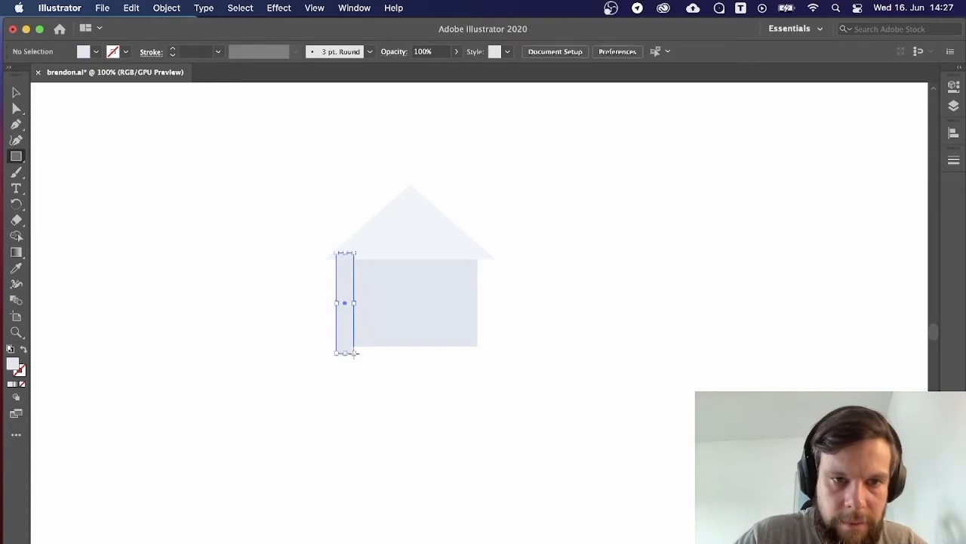
{"action": "key", "text": "v"}
{"action": "left_click", "coordinate": [383, 405]}
Recolour the narrow vertical rectangle with a darker greyish-blue fill.
{"action": "left_click", "coordinate": [349, 334]}
{"action": "key", "text": "i"}
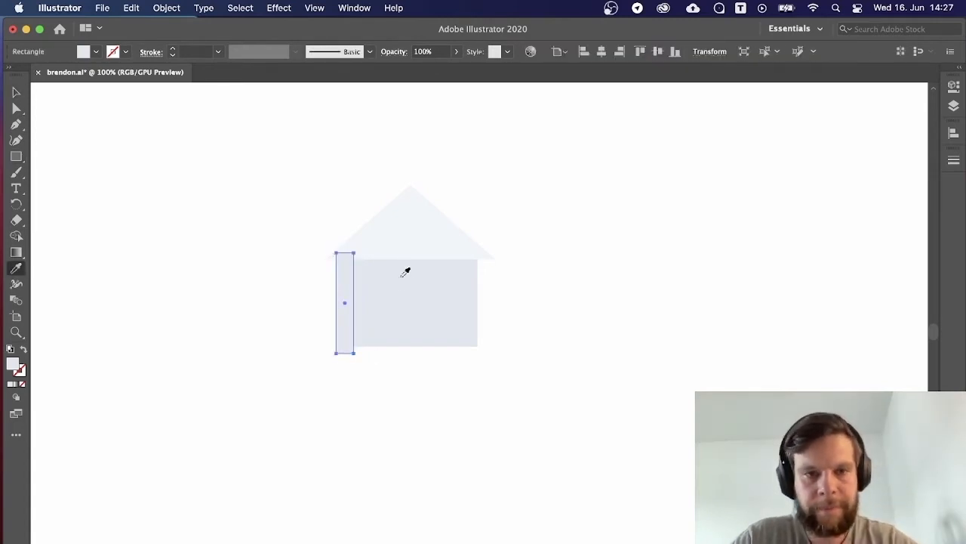
{"action": "double_click", "coordinate": [13, 365]}
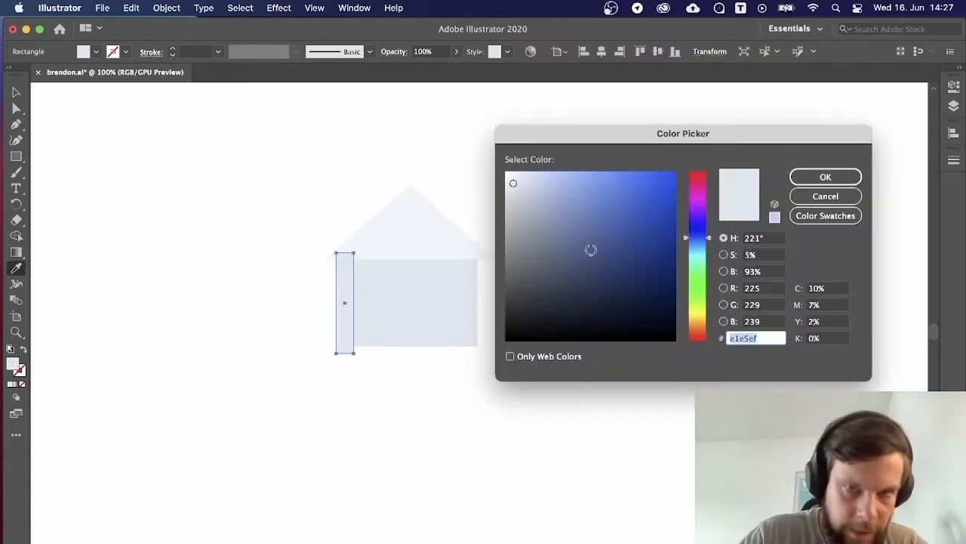
{"action": "left_click_drag", "start_coordinate": [516, 179], "coordinate": [545, 195]}
{"action": "left_click", "coordinate": [854, 180]}
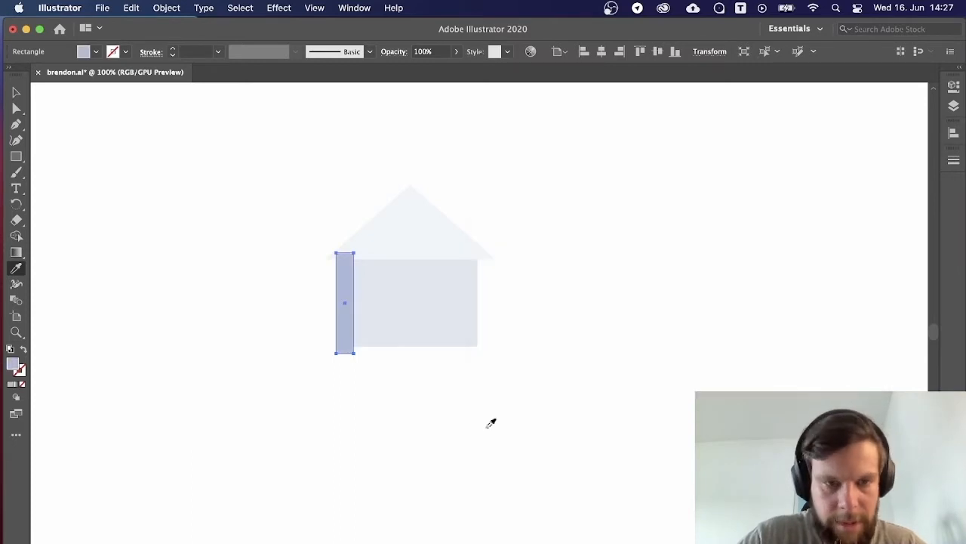
Duplicate the left pillar and place the copy level with it over the house body's opposite edge.
{"action": "key", "text": "v"}
{"action": "left_click", "coordinate": [392, 482]}
{"action": "left_click_drag", "start_coordinate": [344, 342], "coordinate": [478, 344]}
{"action": "left_click", "coordinate": [494, 358]}
Bring the roof triangle in front of the two pillars and lower its peak slightly.
{"action": "left_click", "coordinate": [417, 244]}
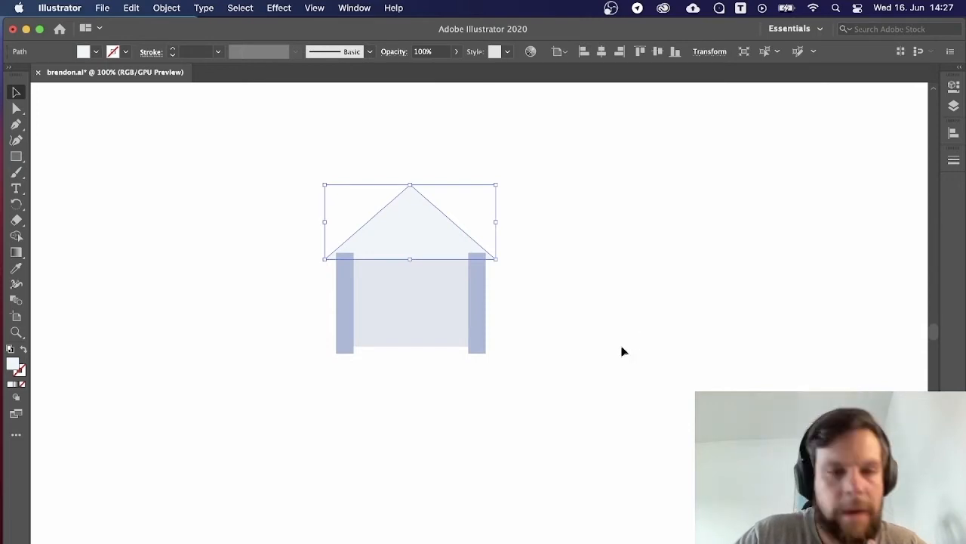
{"action": "right_click", "coordinate": [426, 239]}
{"action": "mouse_move", "coordinate": [528, 472]}
{"action": "left_click", "coordinate": [567, 472]}
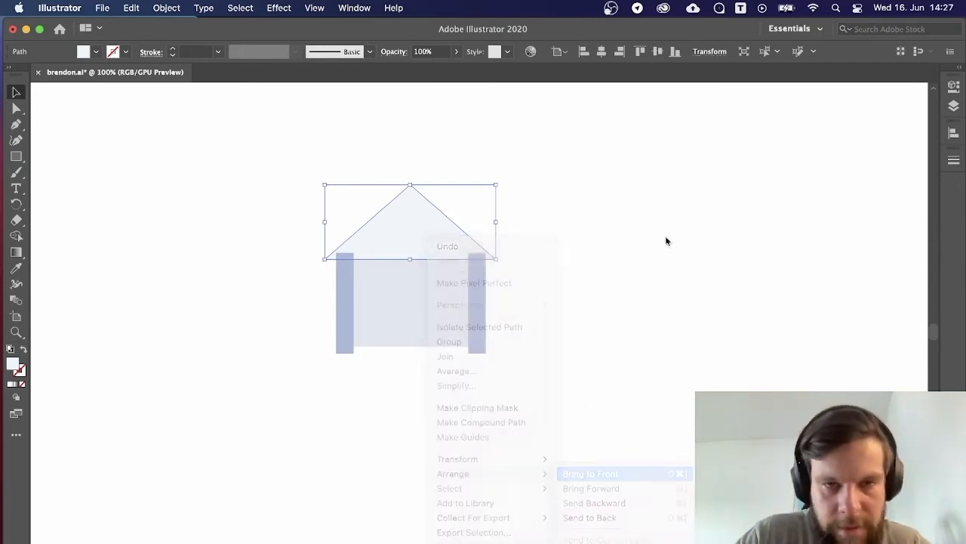
{"action": "left_click", "coordinate": [515, 279]}
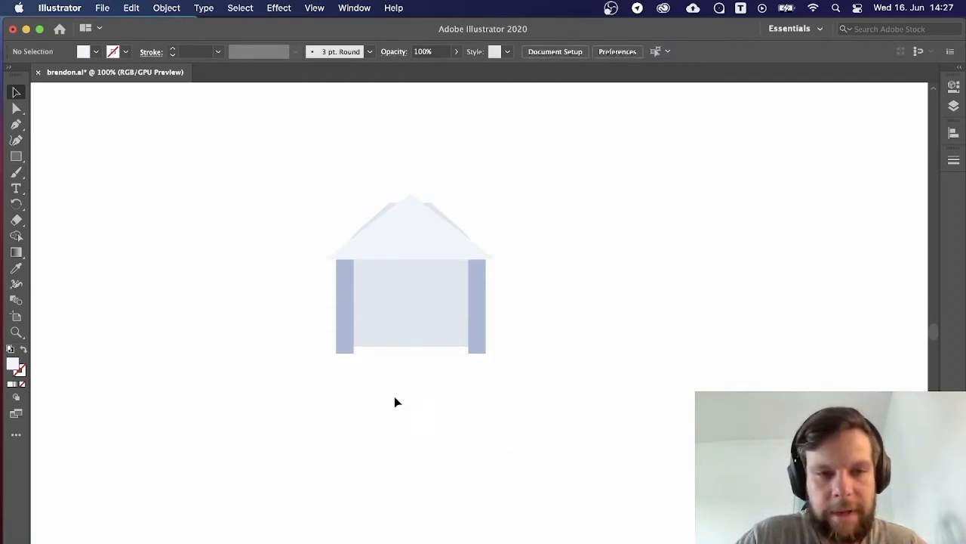
Add a short block slightly wider than the pillar to the foot of both pillars, in the pillar colour.
{"action": "left_click", "coordinate": [342, 302]}
{"action": "left_click_drag", "start_coordinate": [343, 259], "coordinate": [483, 397]}
{"action": "left_click", "coordinate": [345, 382]}
{"action": "left_click", "coordinate": [484, 397]}
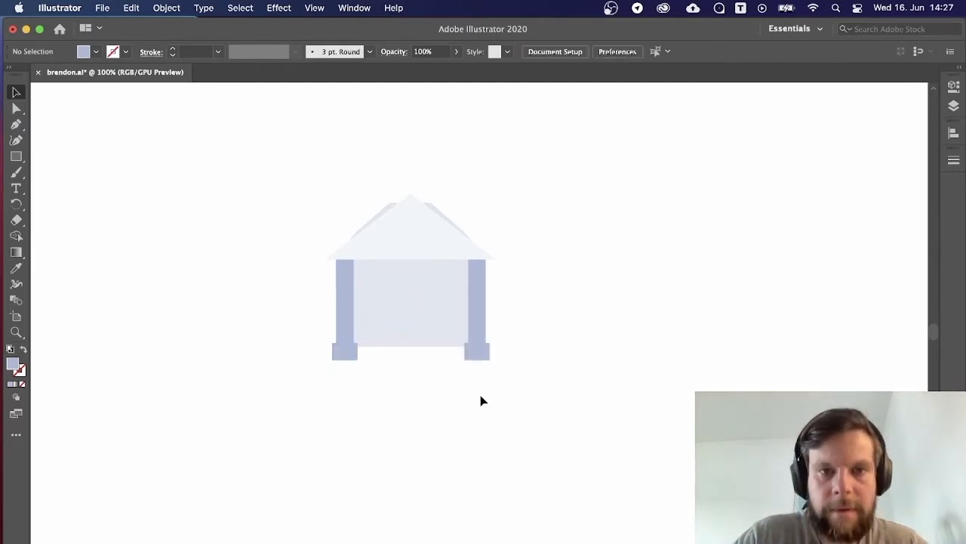
Duplicate both foot blocks to the upper ends of the pillars, directly under the roof, as capitals.
{"action": "left_click_drag", "start_coordinate": [352, 360], "coordinate": [476, 278]}
{"action": "left_click", "coordinate": [279, 319]}
{"action": "left_click", "coordinate": [556, 320]}
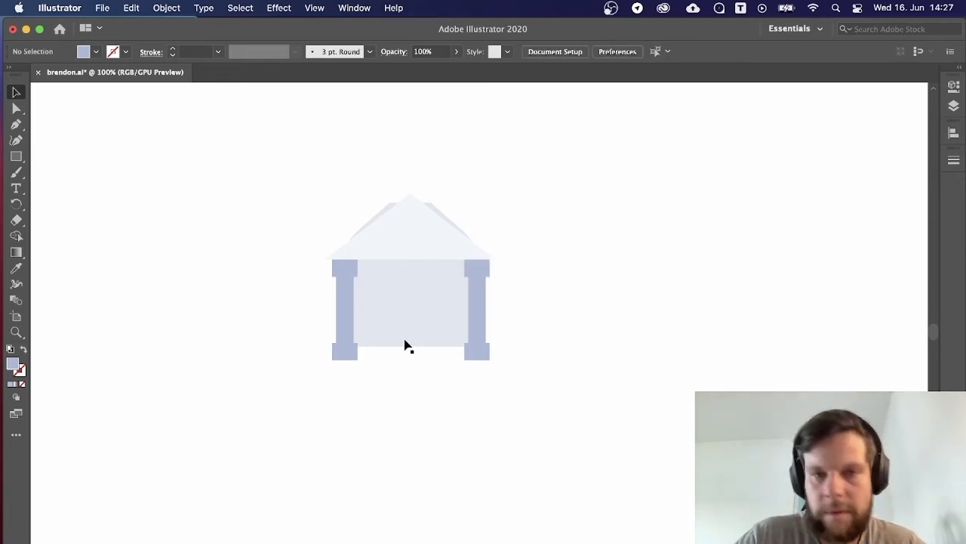
Draw a thin horizontal rectangle across the pillar feet, extending slightly beyond both pillars.
{"action": "key", "text": "m"}
{"action": "mouse_move", "coordinate": [324, 346]}
{"action": "left_mouse_down"}
{"action": "mouse_move", "coordinate": [511, 352]}
{"action": "mouse_move", "coordinate": [503, 351]}
{"action": "left_mouse_up"}
{"action": "key", "text": "v"}
{"action": "left_click", "coordinate": [438, 370]}
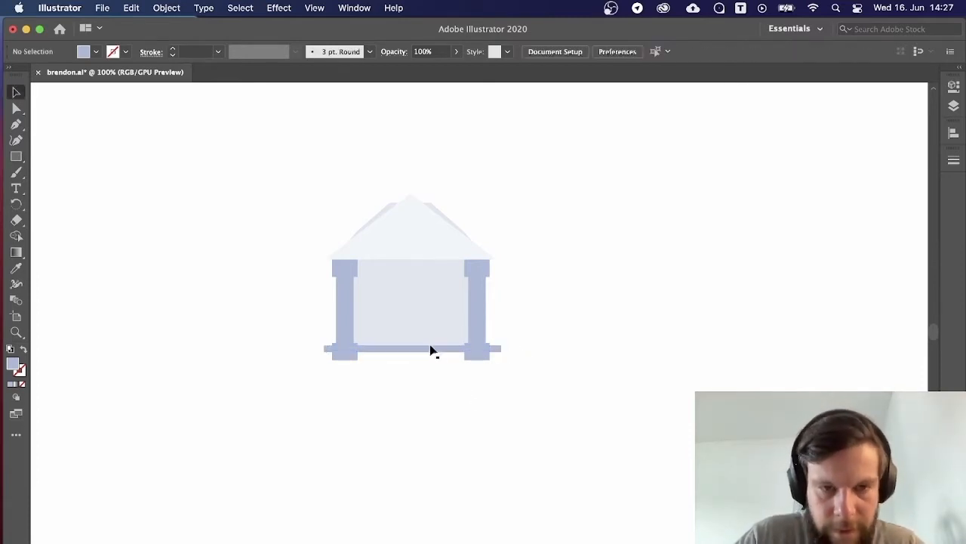
Recolour the thin horizontal bar with the roof's light fill using the Eyedropper.
{"action": "left_click", "coordinate": [430, 350]}
{"action": "key", "text": "i"}
{"action": "left_click", "coordinate": [406, 228]}
{"action": "key", "text": "v"}
{"action": "left_click", "coordinate": [460, 383]}
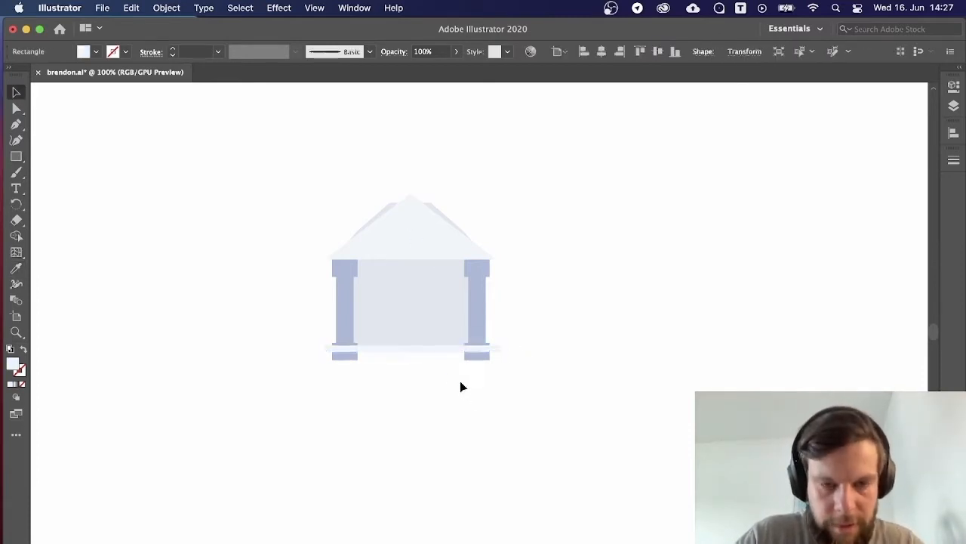
Try sending the light horizontal bar to the back and shifting the house body down over it.
{"action": "left_click", "coordinate": [427, 352]}
{"action": "right_click", "coordinate": [415, 290]}
{"action": "mouse_move", "coordinate": [495, 528]}
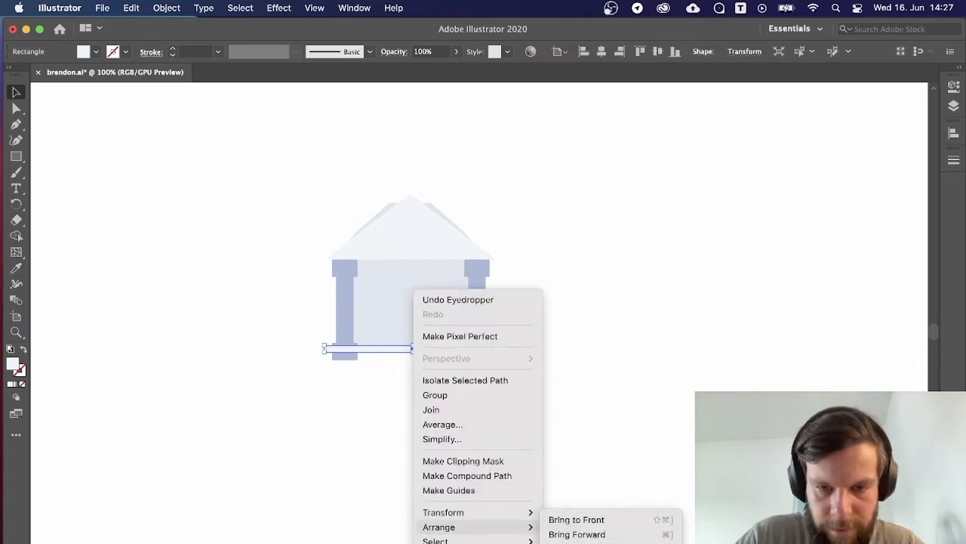
{"action": "left_click", "coordinate": [581, 543]}
{"action": "left_click", "coordinate": [339, 459]}
{"action": "left_click", "coordinate": [404, 355]}
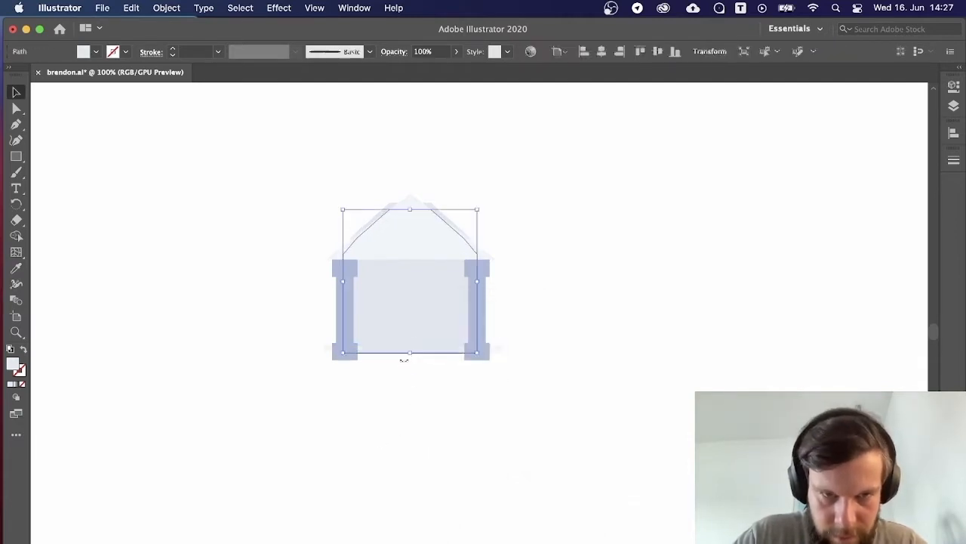
{"action": "key", "text": "super+equal"}
{"action": "key", "text": "super+equal"}
{"action": "left_click", "coordinate": [674, 519]}
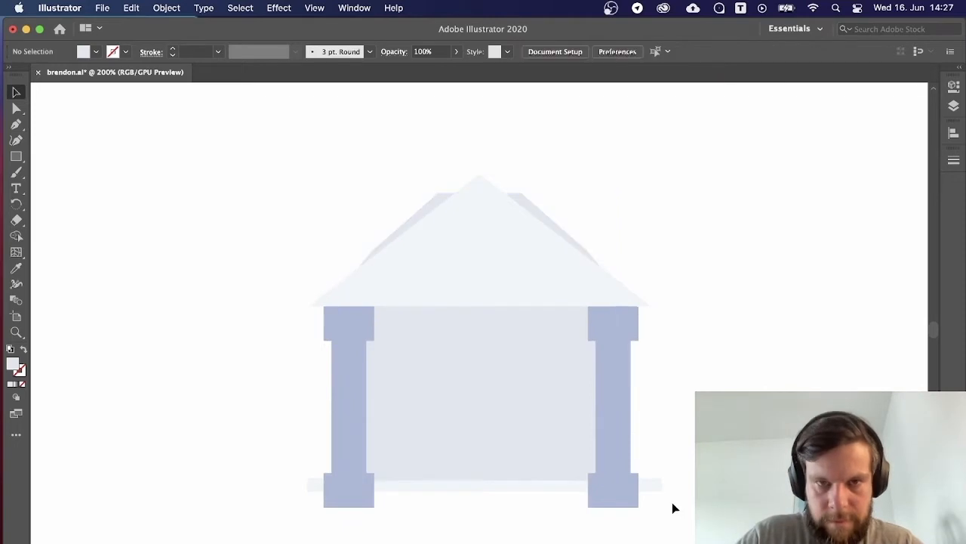
Rearrange the light horizontal bar so that it sits behind both pillars.
{"action": "scroll", "coordinate": [671, 506], "scroll_direction": "down", "scroll_amount": 5}
{"action": "scroll", "coordinate": [672, 506], "scroll_direction": "right", "scroll_amount": 4}
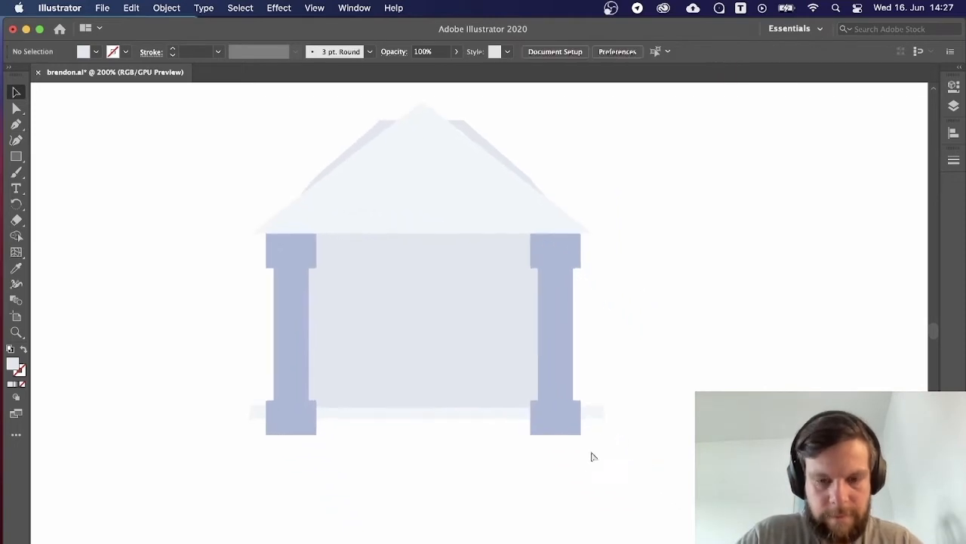
{"action": "right_click", "coordinate": [477, 411]}
{"action": "mouse_move", "coordinate": [484, 527]}
{"action": "left_click", "coordinate": [260, 122]}
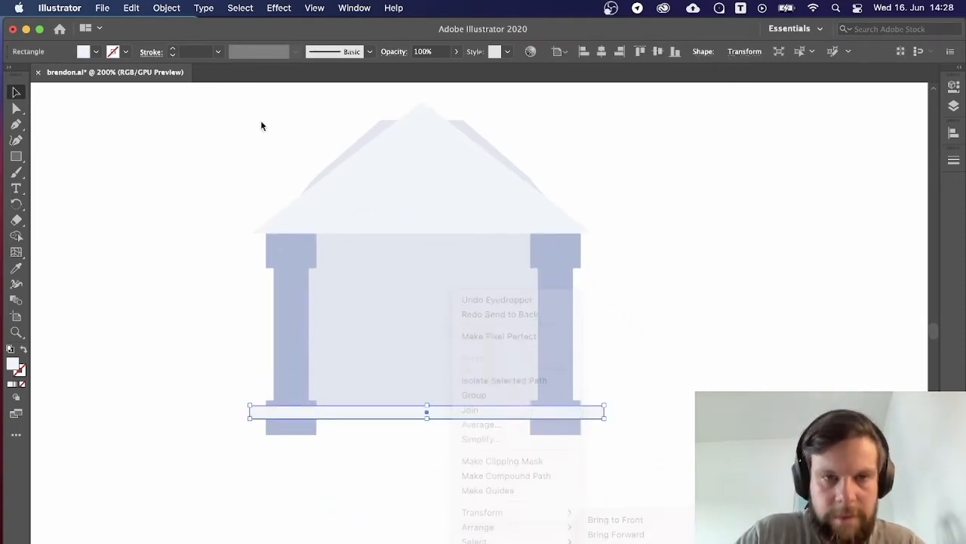
Use the Shape Builder to separate and remove the house body sliver protruding beyond the roof's right slope.
{"action": "left_click_drag", "start_coordinate": [258, 125], "coordinate": [596, 179]}
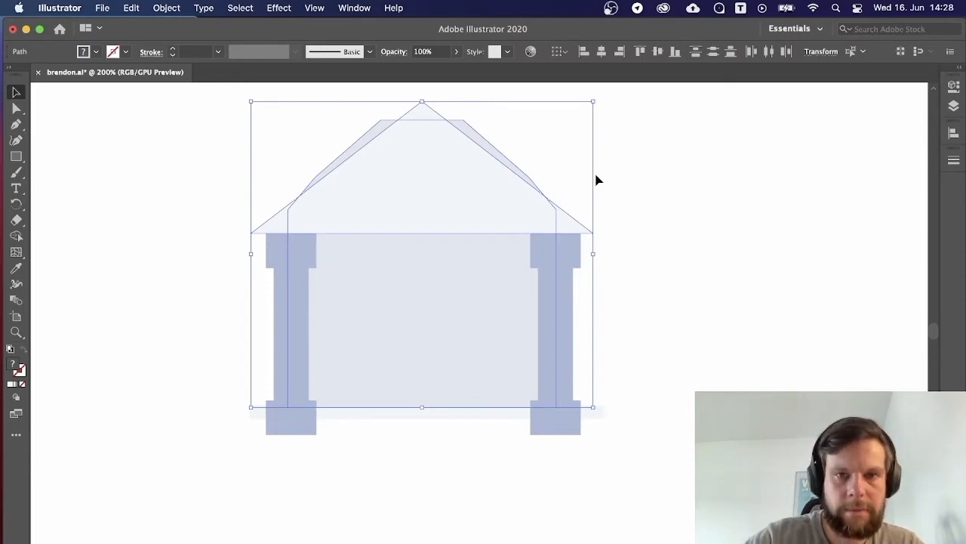
{"action": "key", "text": "shift+m"}
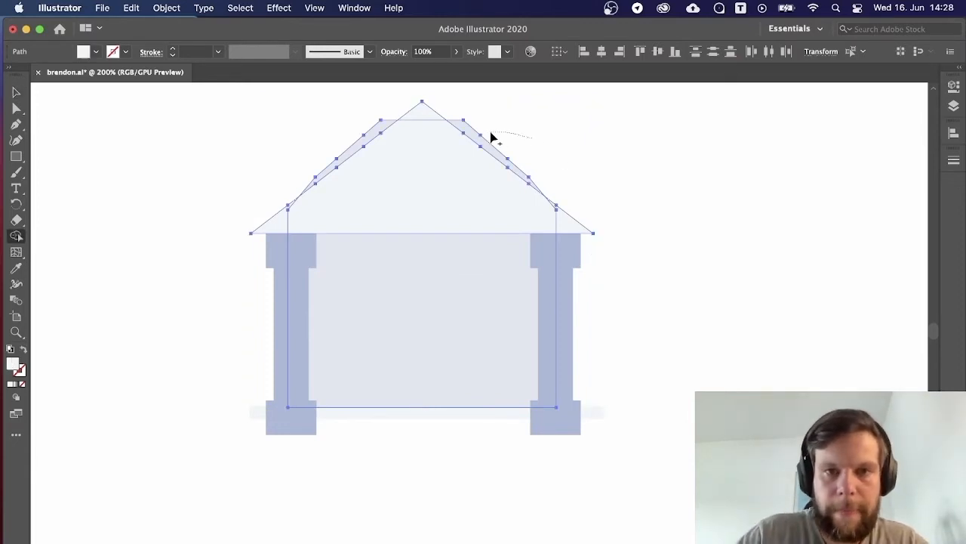
{"action": "left_click_drag", "start_coordinate": [490, 131], "coordinate": [488, 126]}
{"action": "key", "text": "v"}
{"action": "left_click", "coordinate": [559, 139]}
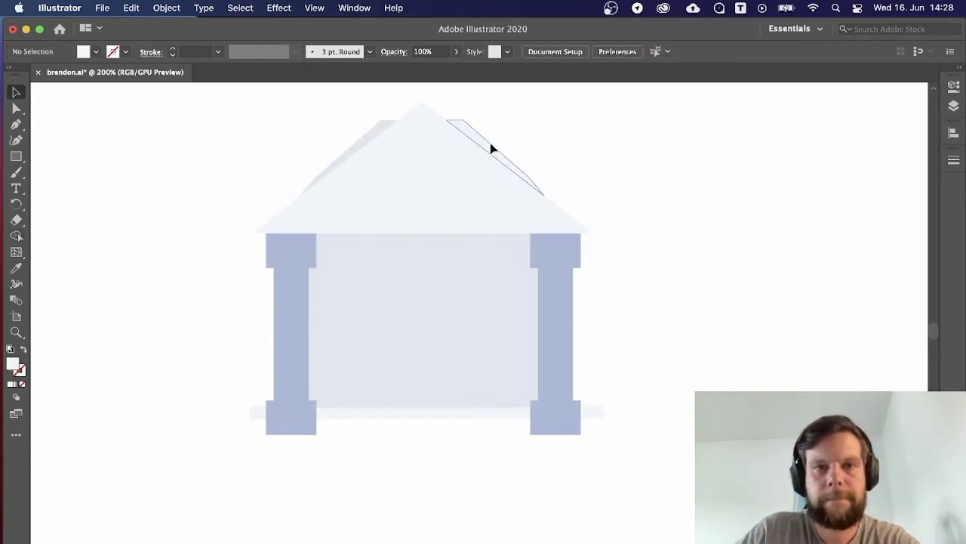
Separate the house body sliver protruding beyond the roof's left slope with the Shape Builder and delete it.
{"action": "left_click_drag", "start_coordinate": [205, 123], "coordinate": [446, 194]}
{"action": "key", "text": "shift+m"}
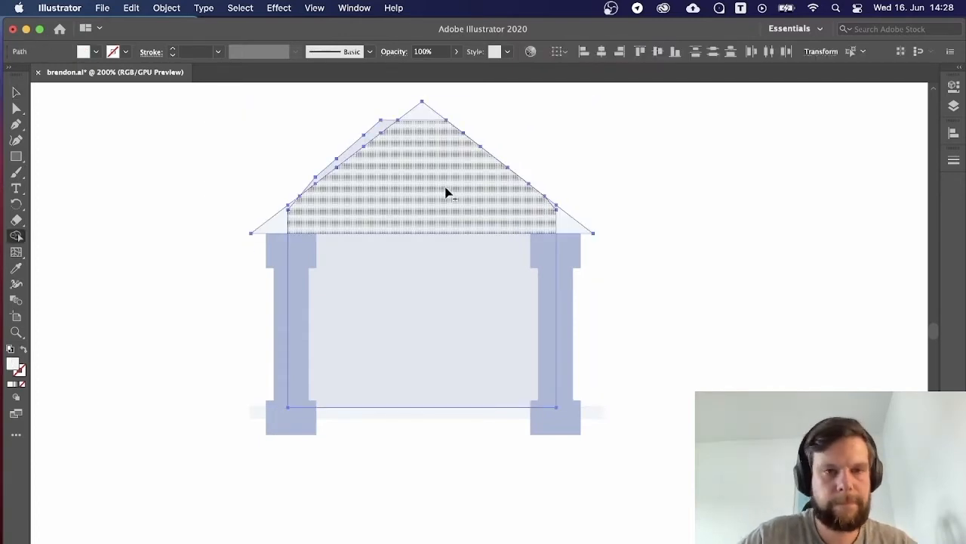
{"action": "left_click_drag", "start_coordinate": [338, 145], "coordinate": [364, 141]}
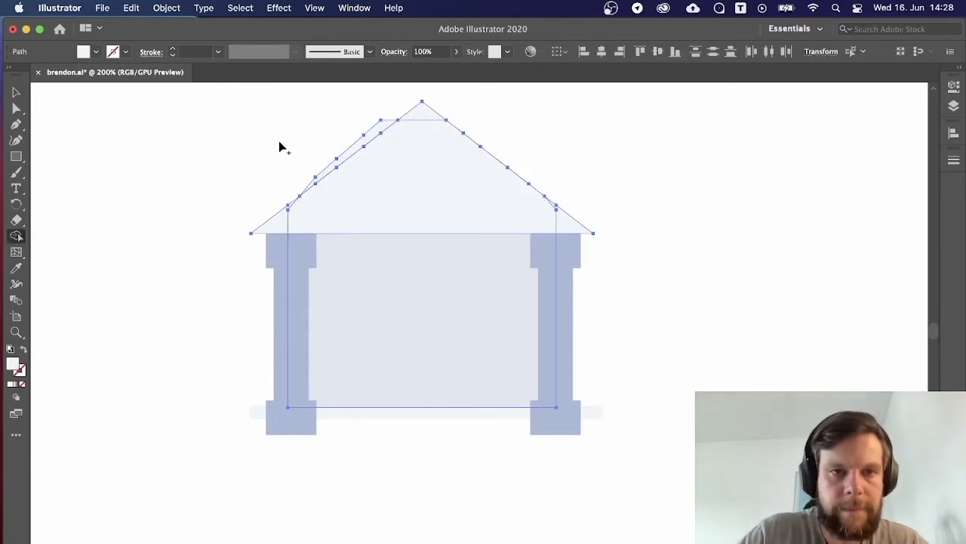
{"action": "key", "text": "v"}
{"action": "left_click", "coordinate": [254, 144]}
{"action": "left_click", "coordinate": [358, 150]}
{"action": "key", "text": "Delete"}
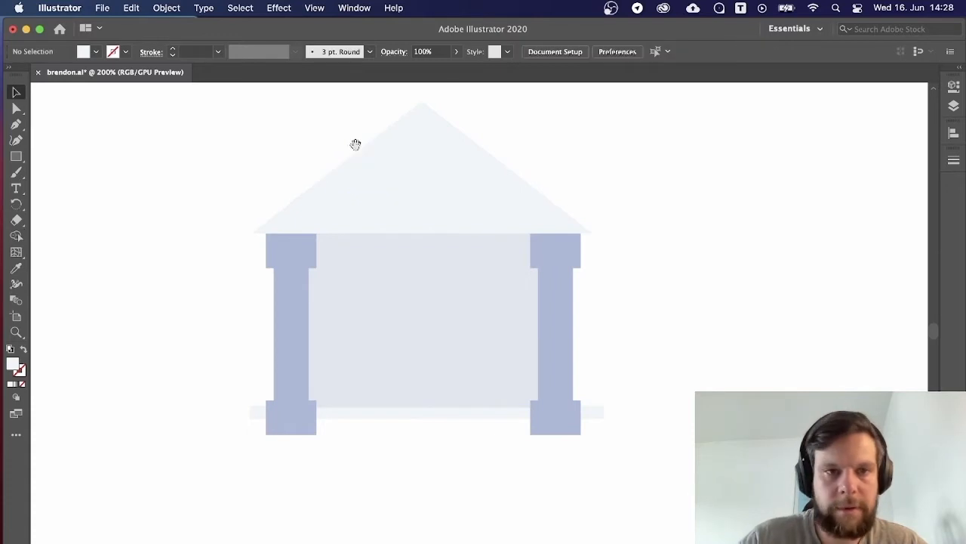
Duplicate the light bar just below itself and widen the copy equally on both sides as a second step.
{"action": "scroll", "coordinate": [368, 171], "scroll_direction": "down", "scroll_amount": 2}
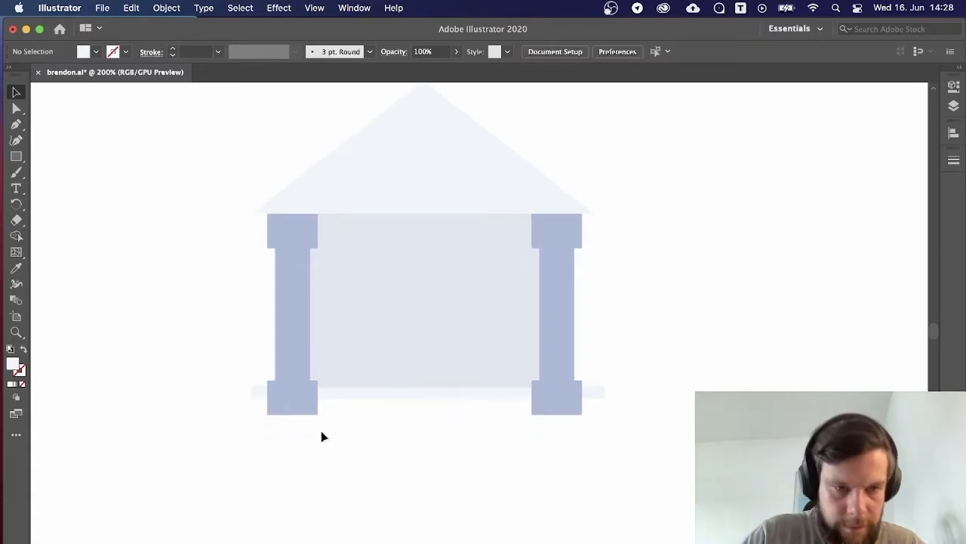
{"action": "left_click_drag", "start_coordinate": [264, 403], "coordinate": [276, 415]}
{"action": "left_click", "coordinate": [280, 436]}
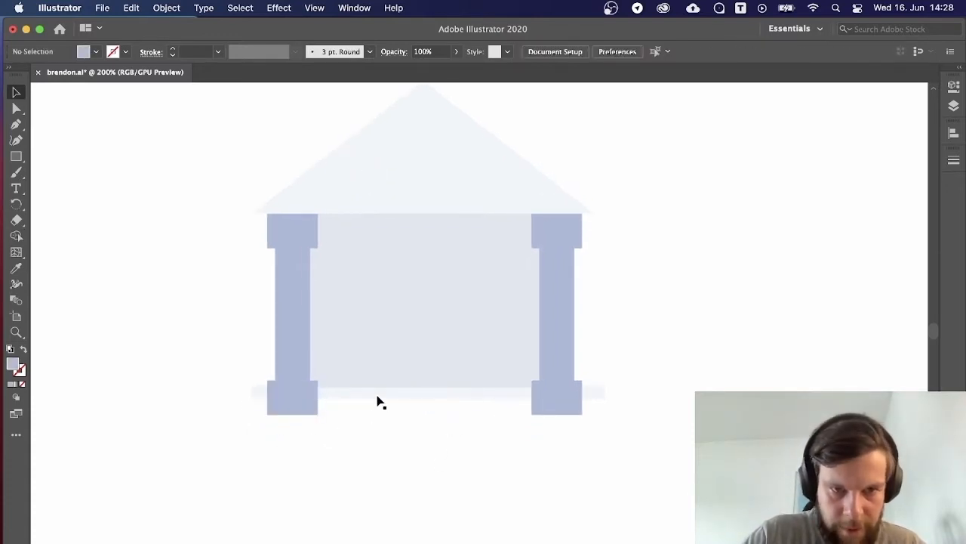
{"action": "left_click_drag", "start_coordinate": [378, 396], "coordinate": [377, 410]}
{"action": "left_click", "coordinate": [428, 454]}
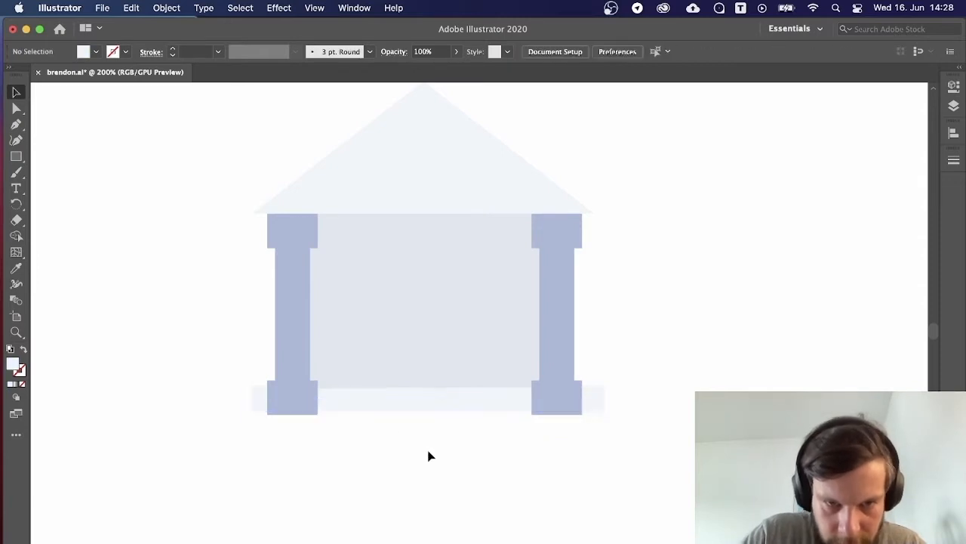
{"action": "left_click", "coordinate": [433, 412]}
{"action": "left_click_drag", "start_coordinate": [606, 410], "coordinate": [626, 410]}
{"action": "left_click", "coordinate": [606, 474]}
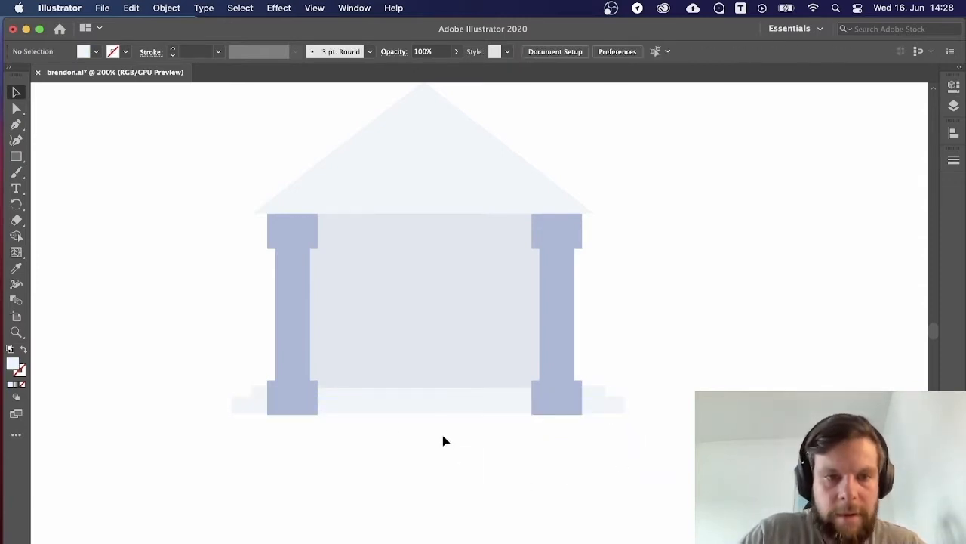
Duplicate the second step bar directly below and widen the copy equally on both sides as a third step.
{"action": "left_click_drag", "start_coordinate": [431, 404], "coordinate": [429, 423], "text": "alt"}
{"action": "left_click", "coordinate": [493, 447]}
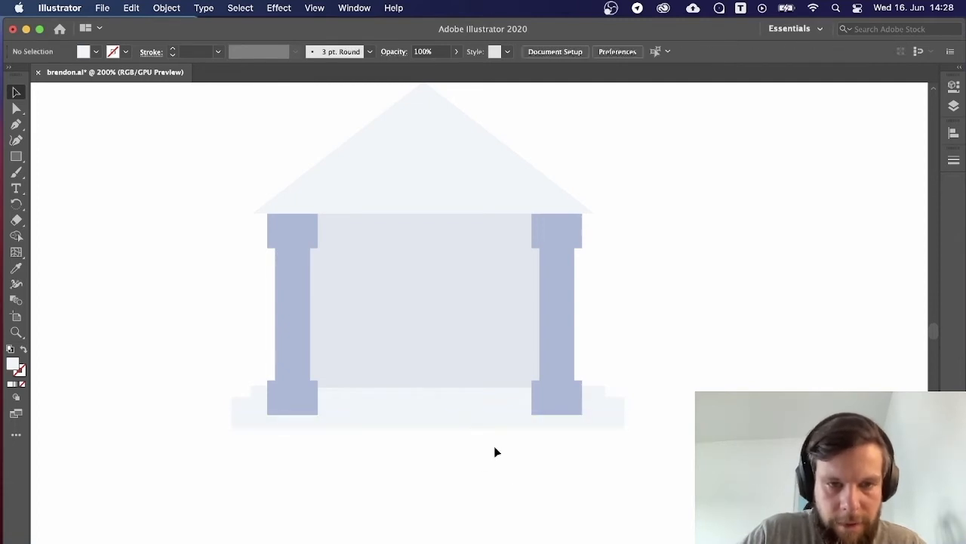
{"action": "left_click", "coordinate": [557, 428]}
{"action": "key", "text": "Up"}
{"action": "key", "text": "Left"}
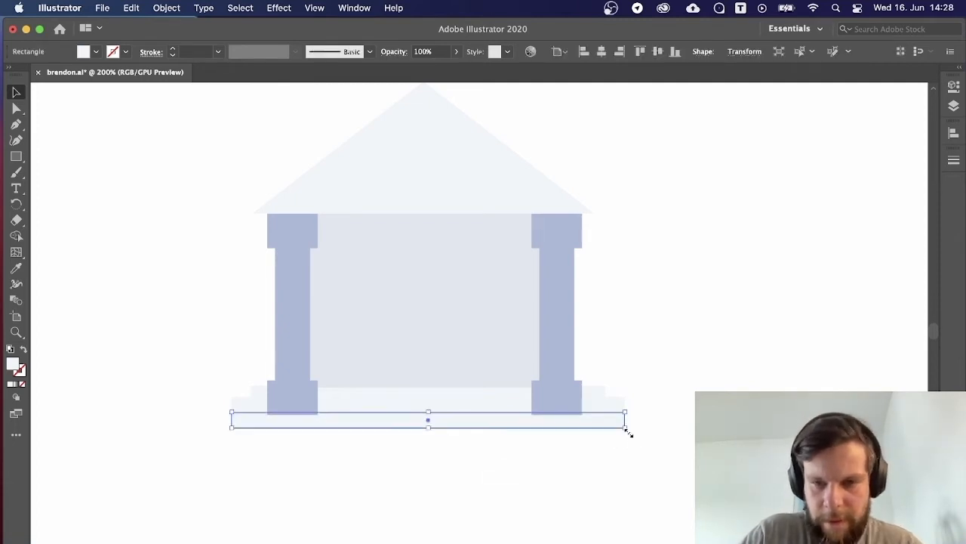
{"action": "left_click_drag", "start_coordinate": [626, 428], "coordinate": [641, 425]}
{"action": "left_click", "coordinate": [668, 456]}
Examine the columned building at a smaller scale near the other illustrations.
{"action": "key", "text": "super+minus"}
{"action": "key", "text": "super+minus"}
{"action": "key", "text": "super+minus"}
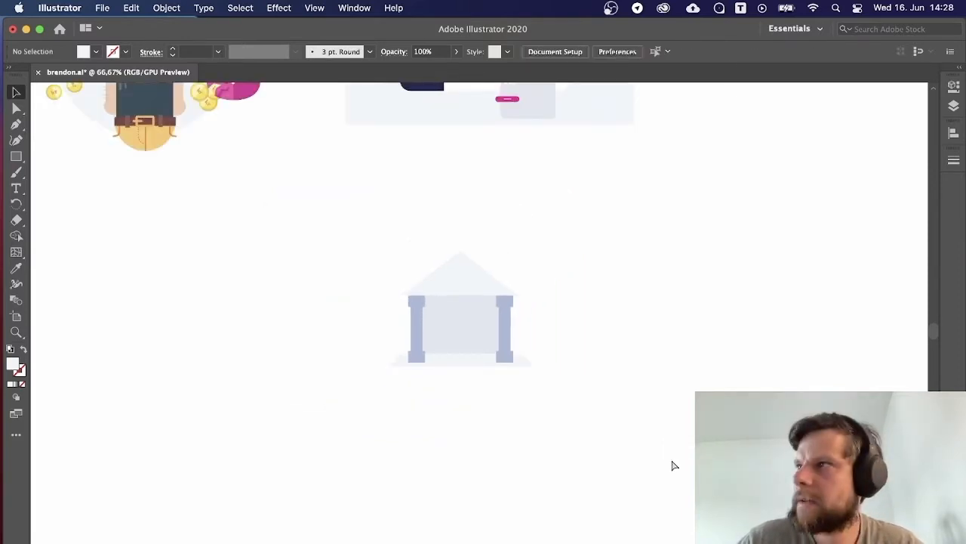
{"action": "key", "text": "super+plus"}
{"action": "key", "text": "super+plus"}
{"action": "key", "text": "super+plus"}
{"action": "left_click_drag", "start_coordinate": [671, 462], "coordinate": [666, 450]}
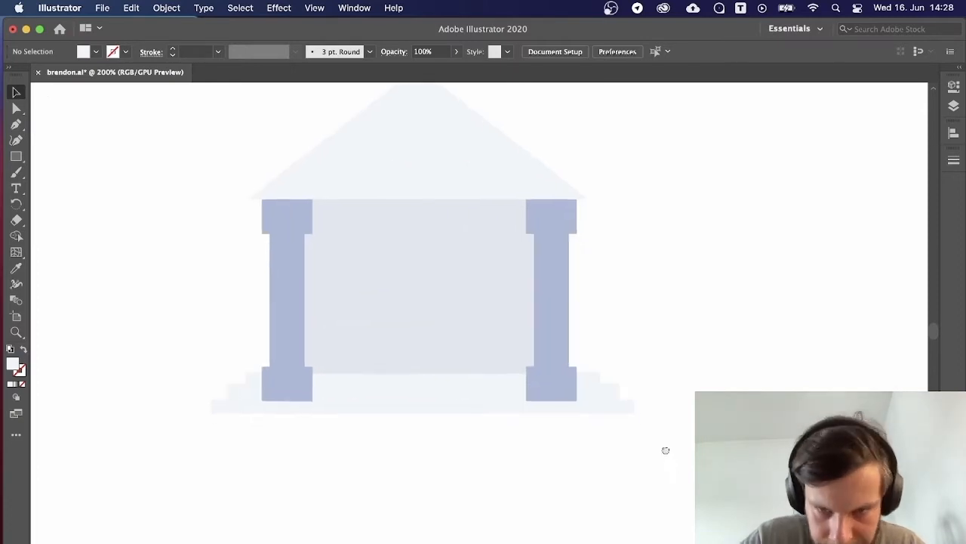
Examine the seams between the stacked step bars up close.
{"action": "key", "text": "super+plus"}
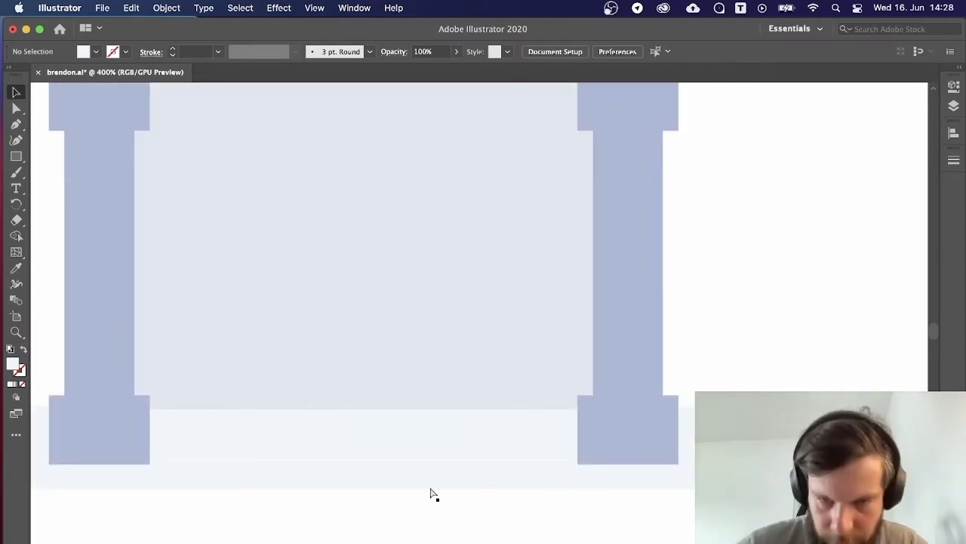
{"action": "key", "text": "super+plus"}
{"action": "key", "text": "super+plus"}
{"action": "key", "text": "super+plus"}
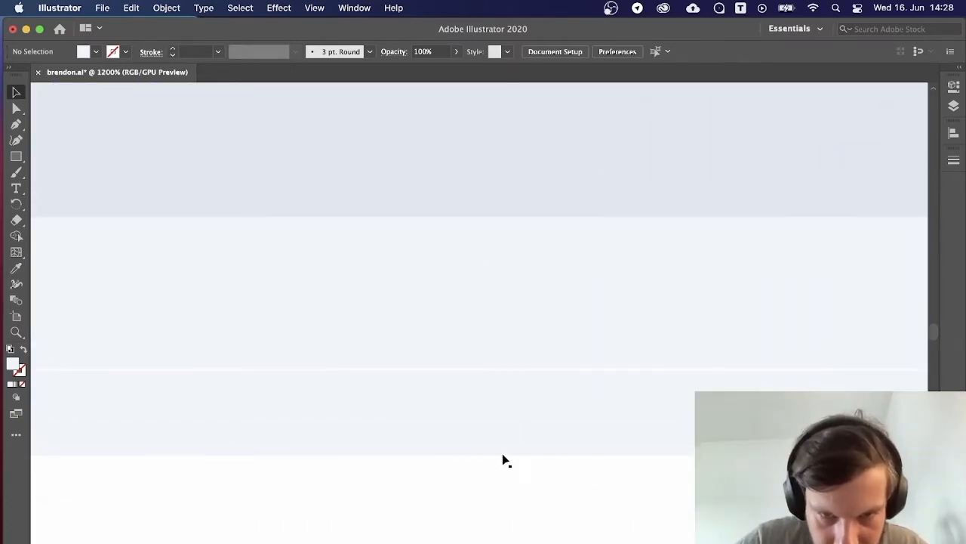
{"action": "key", "text": "super+minus"}
{"action": "key", "text": "super+minus"}
{"action": "key", "text": "super+minus"}
{"action": "key", "text": "super+minus"}
{"action": "key", "text": "super+minus"}
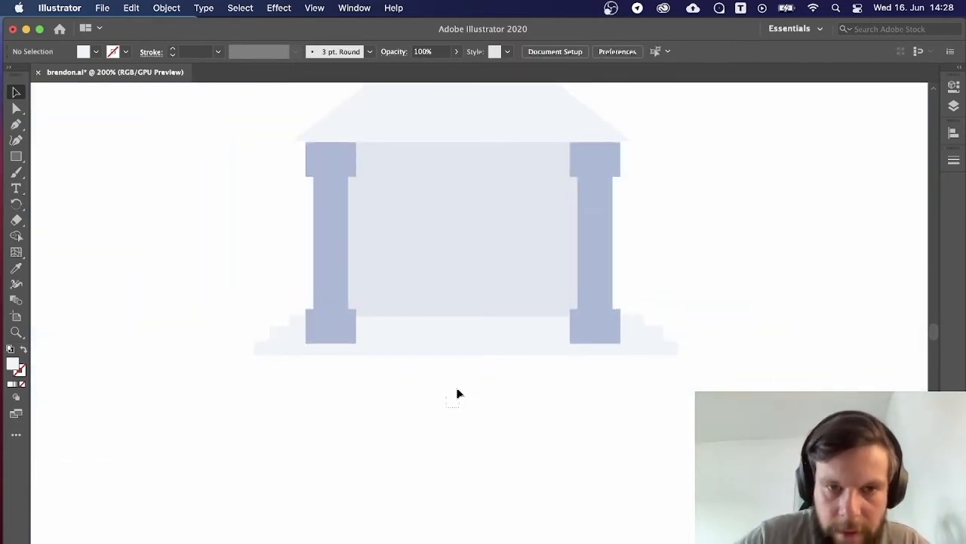
{"action": "left_click_drag", "start_coordinate": [448, 333], "coordinate": [490, 295]}
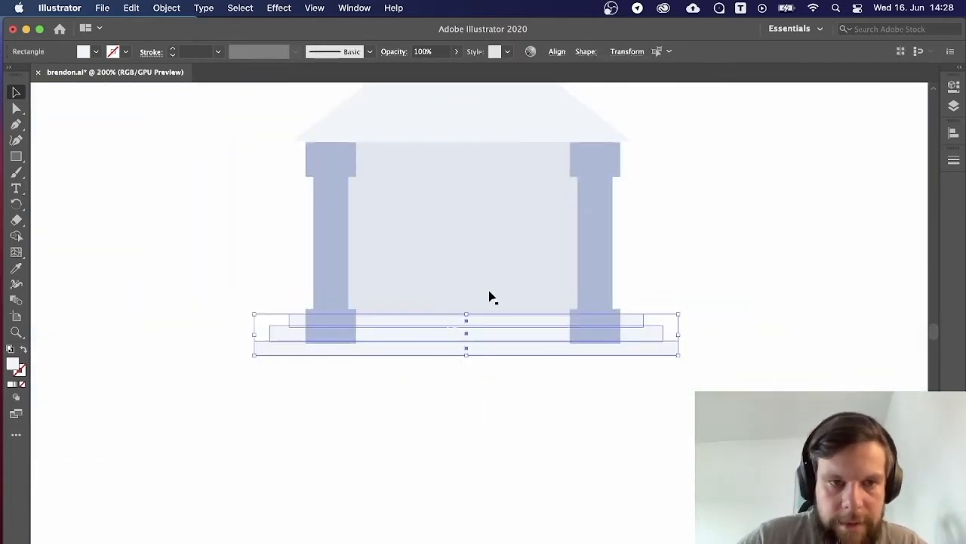
{"action": "left_click", "coordinate": [556, 51]}
{"action": "left_click", "coordinate": [418, 96]}
{"action": "left_click", "coordinate": [489, 475]}
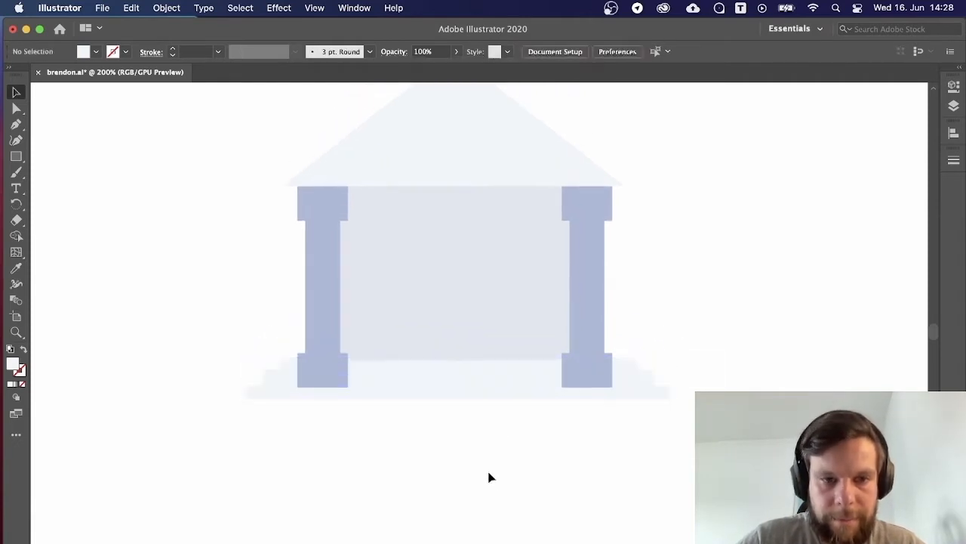
Distribute the three step bars evenly in the vertical direction by their centres.
{"action": "left_click_drag", "start_coordinate": [477, 370], "coordinate": [478, 367]}
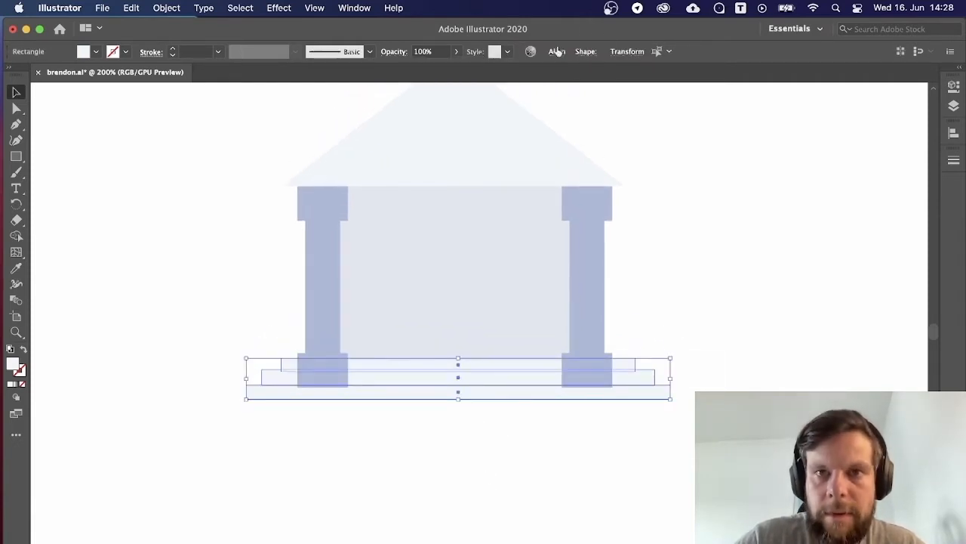
{"action": "left_click", "coordinate": [556, 51]}
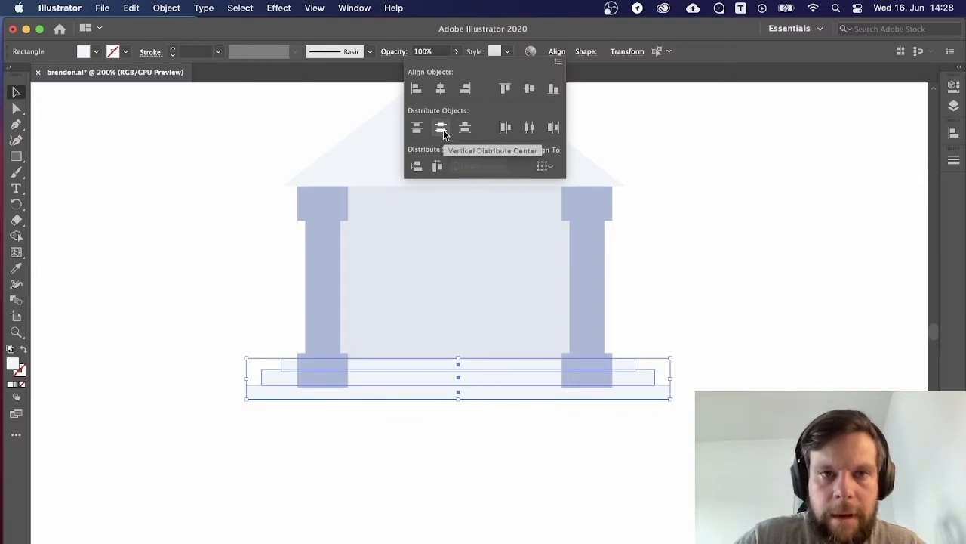
{"action": "left_click", "coordinate": [443, 133]}
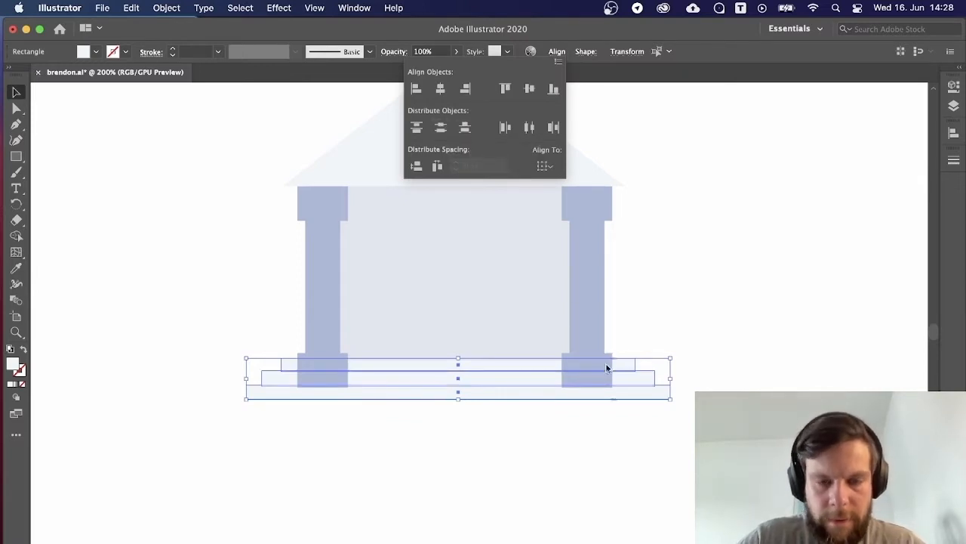
{"action": "left_click", "coordinate": [647, 456]}
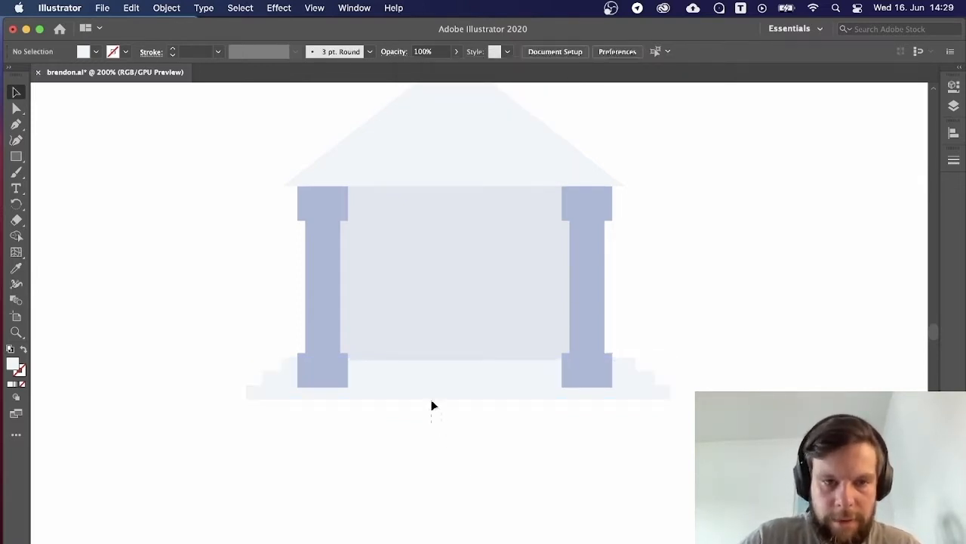
Examine the building with its evenly spaced steps at a smaller scale beside the other illustrations.
{"action": "left_click_drag", "start_coordinate": [427, 365], "coordinate": [427, 363]}
{"action": "left_click", "coordinate": [475, 433]}
{"action": "left_click_drag", "start_coordinate": [476, 433], "coordinate": [447, 489]}
{"action": "key", "text": "super+minus"}
{"action": "key", "text": "super+minus"}
{"action": "key", "text": "super+minus"}
{"action": "key", "text": "super+minus"}
{"action": "key", "text": "super+minus"}
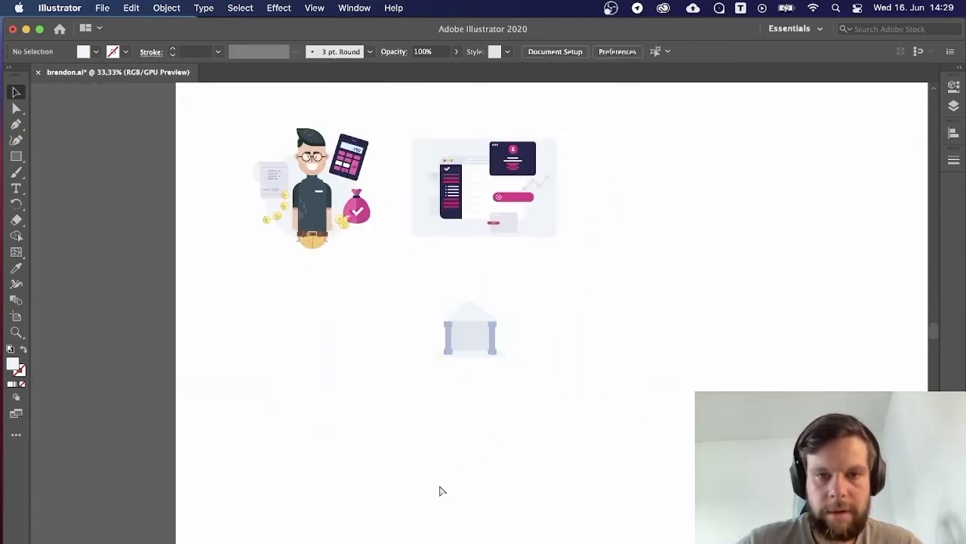
{"action": "key", "text": "super+plus"}
{"action": "key", "text": "super+plus"}
{"action": "key", "text": "super+plus"}
{"action": "key", "text": "super+plus"}
{"action": "key", "text": "super+plus"}
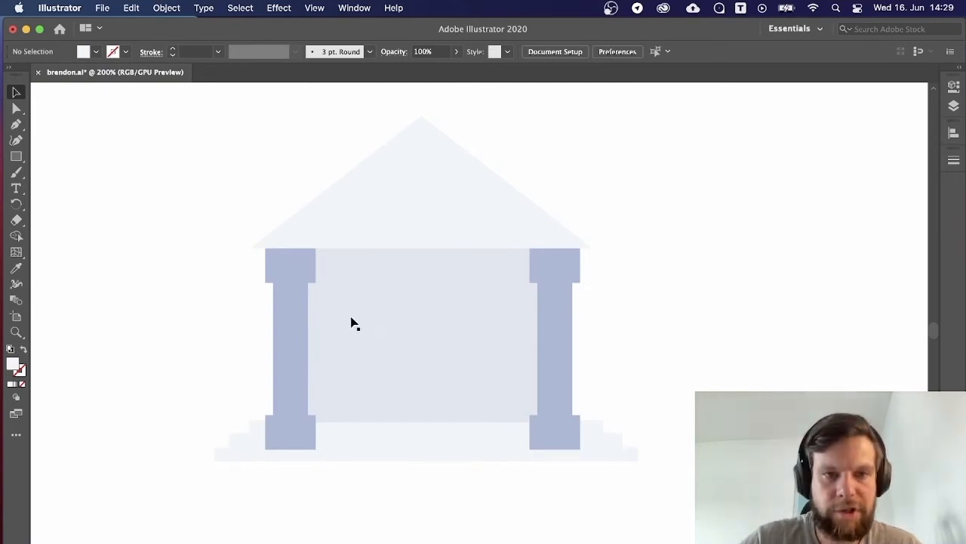
Flatten the triangular roof by lowering its apex while keeping its base on top of the columns.
{"action": "left_click", "coordinate": [421, 136]}
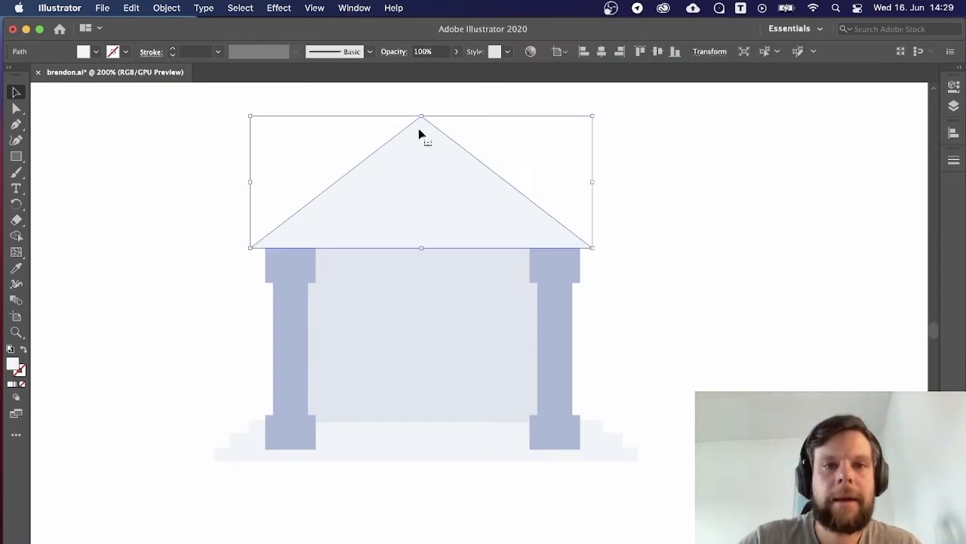
{"action": "left_click_drag", "start_coordinate": [421, 119], "coordinate": [421, 135]}
{"action": "left_click", "coordinate": [305, 182]}
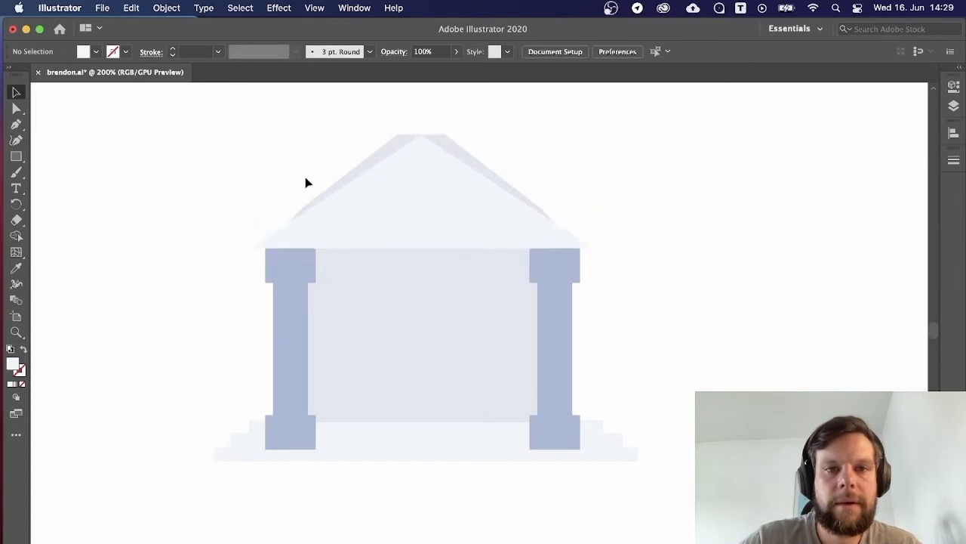
{"action": "left_click", "coordinate": [448, 182]}
Split off the wall areas protruding above the roof slopes with the Shape Builder and delete them.
{"action": "left_click_drag", "start_coordinate": [210, 139], "coordinate": [524, 176]}
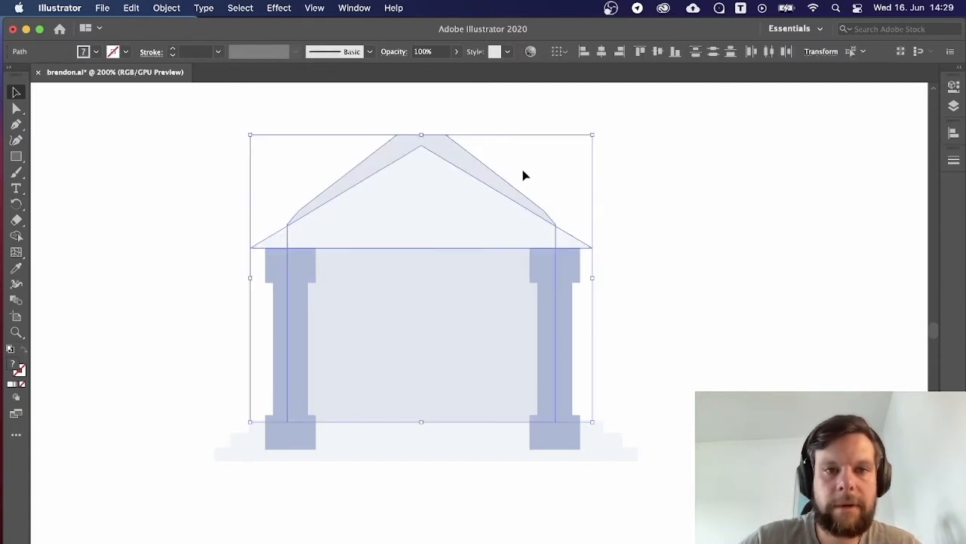
{"action": "key", "text": "shift+m"}
{"action": "left_click", "coordinate": [463, 162]}
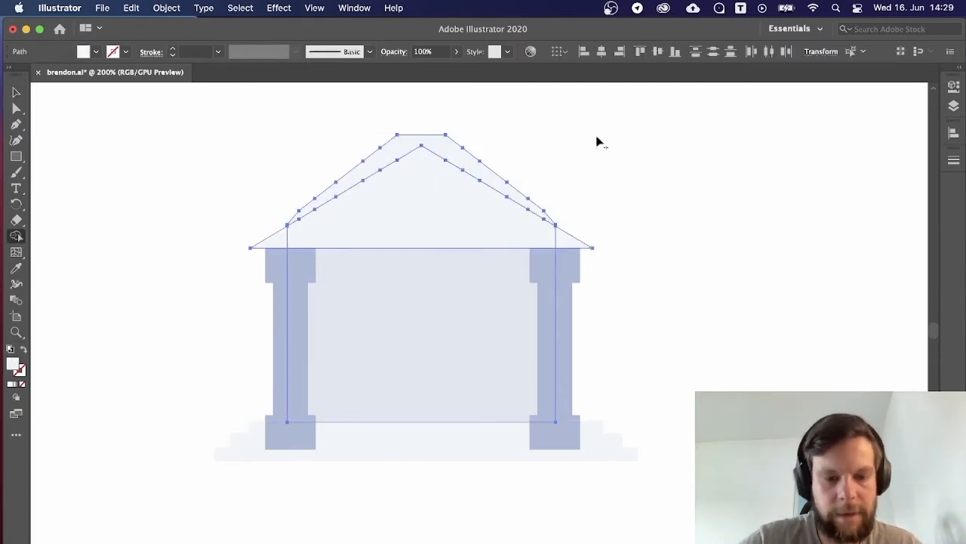
{"action": "key", "text": "v"}
{"action": "left_click_drag", "start_coordinate": [593, 134], "coordinate": [517, 152]}
{"action": "left_click", "coordinate": [664, 160]}
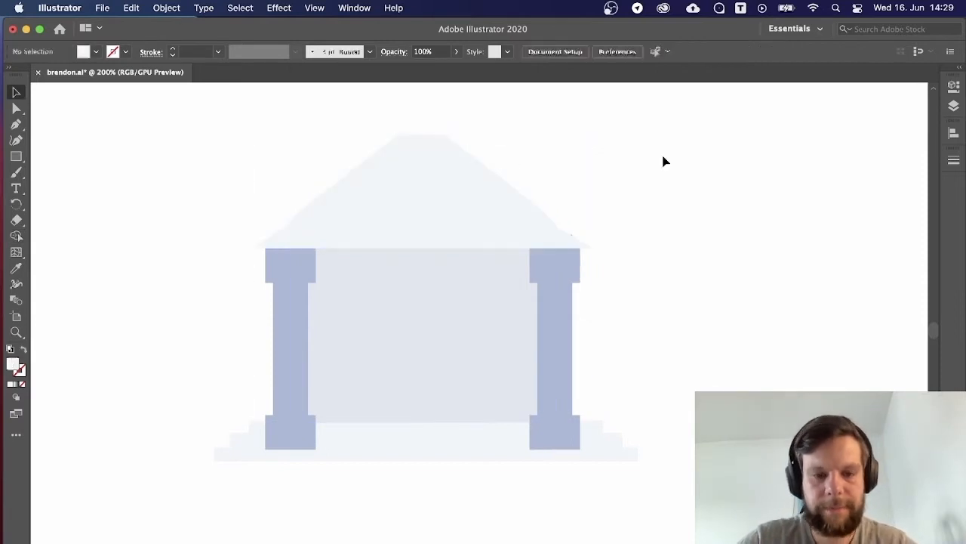
{"action": "left_click", "coordinate": [453, 162]}
{"action": "key", "text": "Delete"}
Examine the flattened roof at a smaller scale beside the other illustrations.
{"action": "key", "text": "super+minus"}
{"action": "key", "text": "super+minus"}
{"action": "key", "text": "super+minus"}
{"action": "key", "text": "super+minus"}
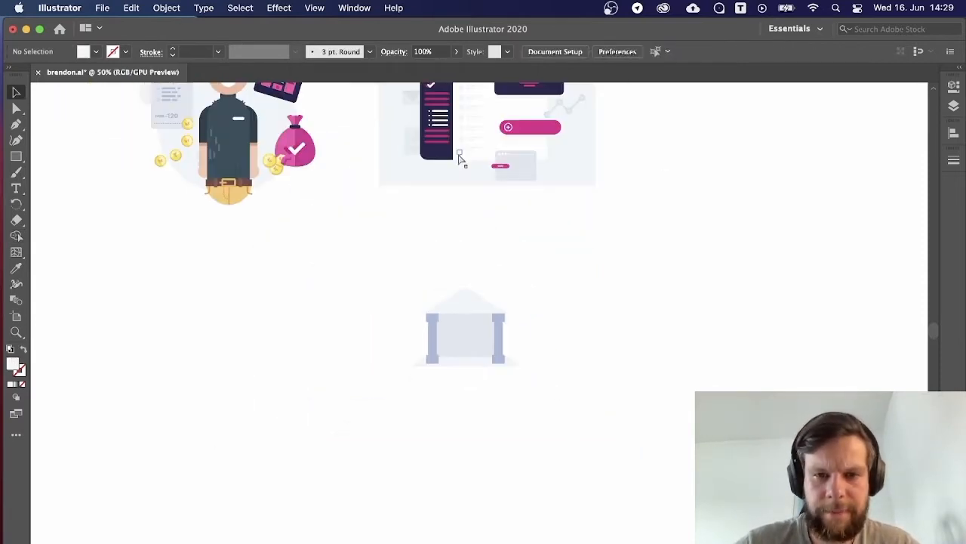
{"action": "key", "text": "super+plus"}
{"action": "key", "text": "super+plus"}
{"action": "key", "text": "super+plus"}
{"action": "key", "text": "super+plus"}
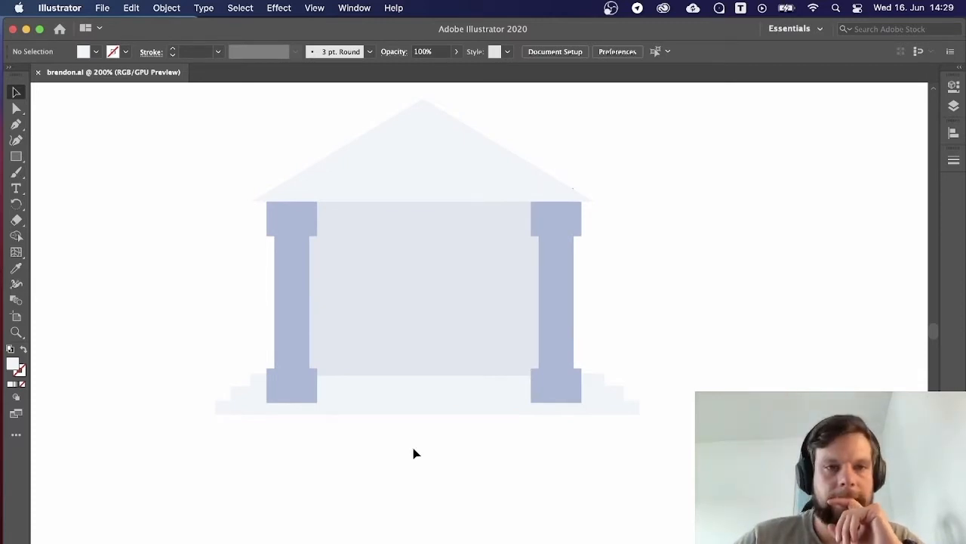
Draw a wide rectangle across the roof and column tops and send it to the back.
{"action": "key", "text": "m"}
{"action": "mouse_move", "coordinate": [274, 156]}
{"action": "left_mouse_down"}
{"action": "mouse_move", "coordinate": [487, 227]}
{"action": "mouse_move", "coordinate": [576, 219]}
{"action": "left_mouse_up"}
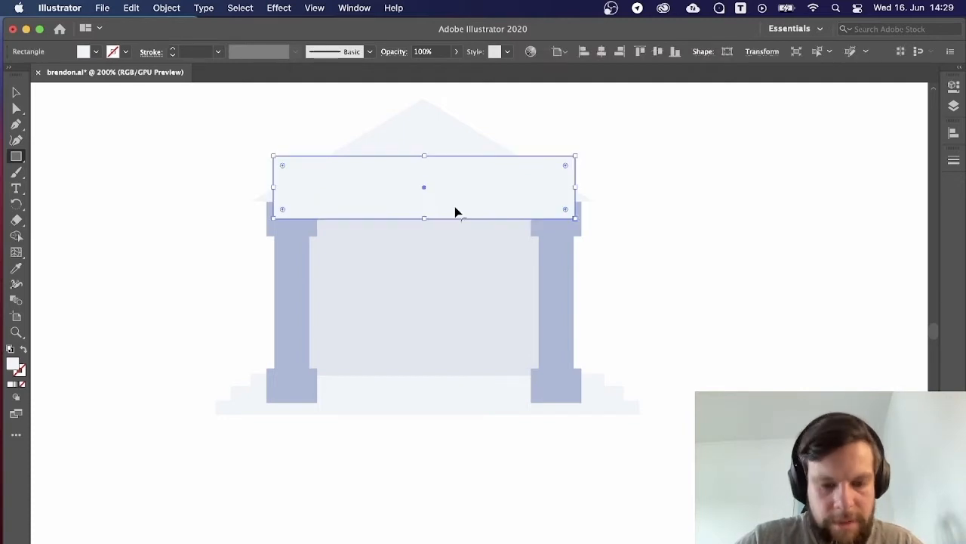
{"action": "key", "text": "v"}
{"action": "right_click", "coordinate": [423, 197]}
{"action": "mouse_move", "coordinate": [487, 434]}
{"action": "left_click", "coordinate": [624, 478]}
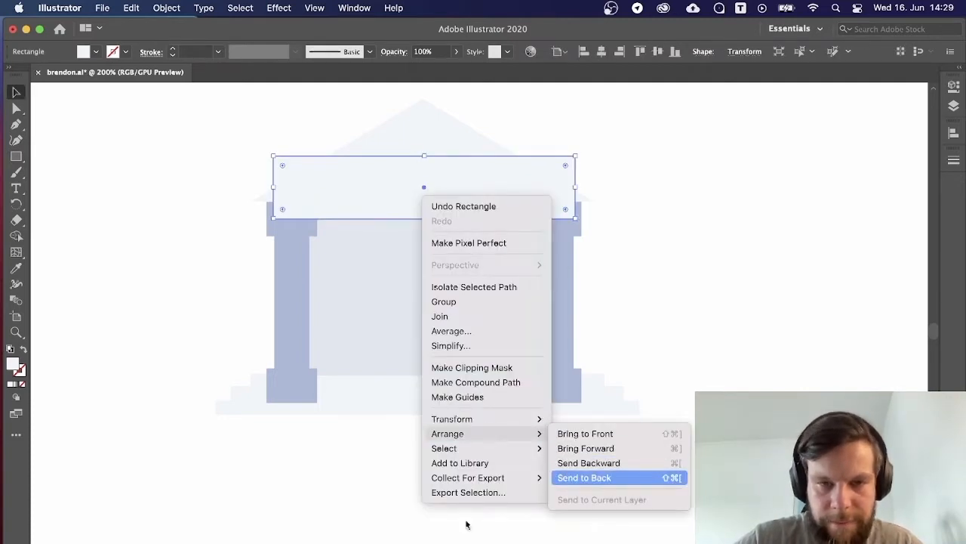
{"action": "left_click", "coordinate": [466, 522]}
Fill the rectangle behind the roof with the light blue cae0ef.
{"action": "left_click", "coordinate": [297, 170]}
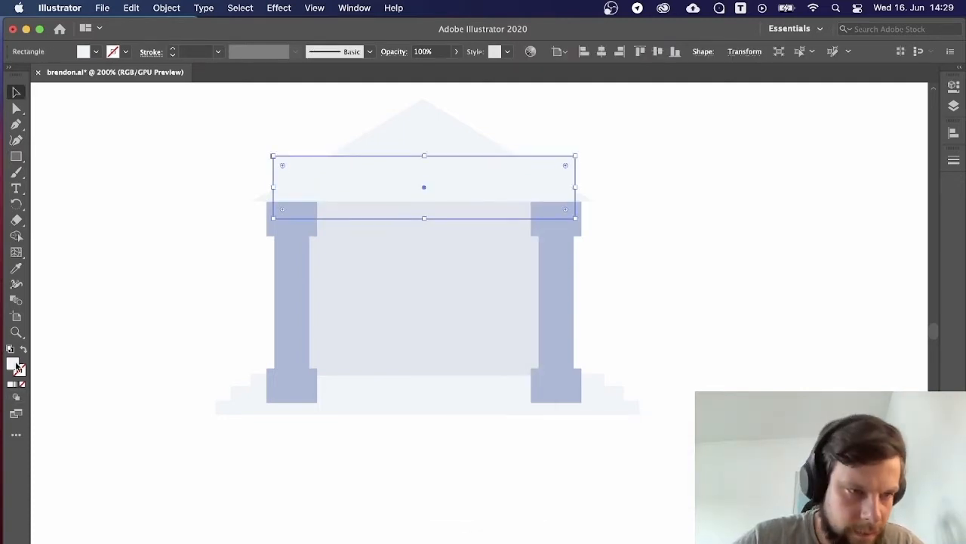
{"action": "double_click", "coordinate": [15, 364]}
{"action": "left_click_drag", "start_coordinate": [515, 176], "coordinate": [533, 181]}
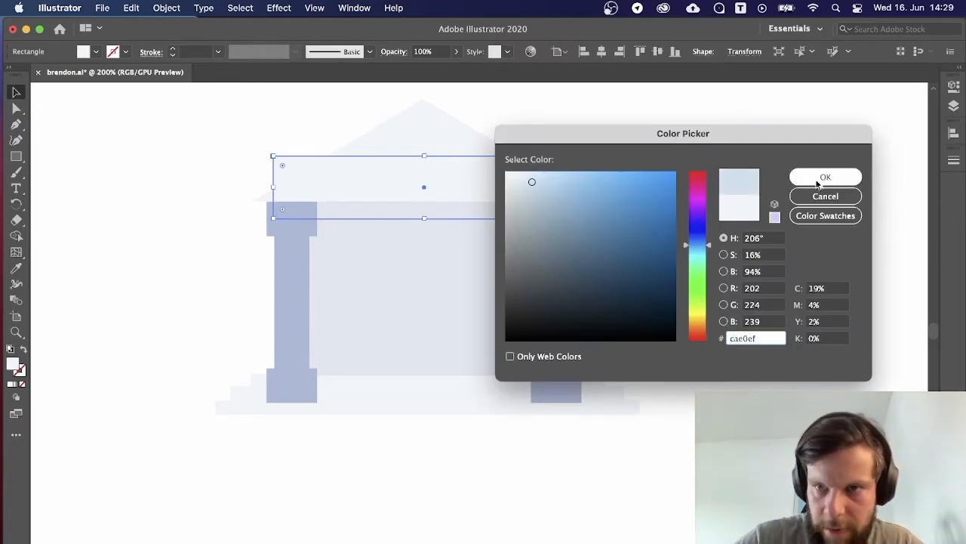
{"action": "left_click", "coordinate": [817, 182]}
{"action": "left_click", "coordinate": [800, 178]}
{"action": "left_click_drag", "start_coordinate": [781, 169], "coordinate": [797, 261]}
Draw a thin bar about 136 by 6 px along the light blue rectangle's top edge, slightly overhanging both sides.
{"action": "key", "text": "m"}
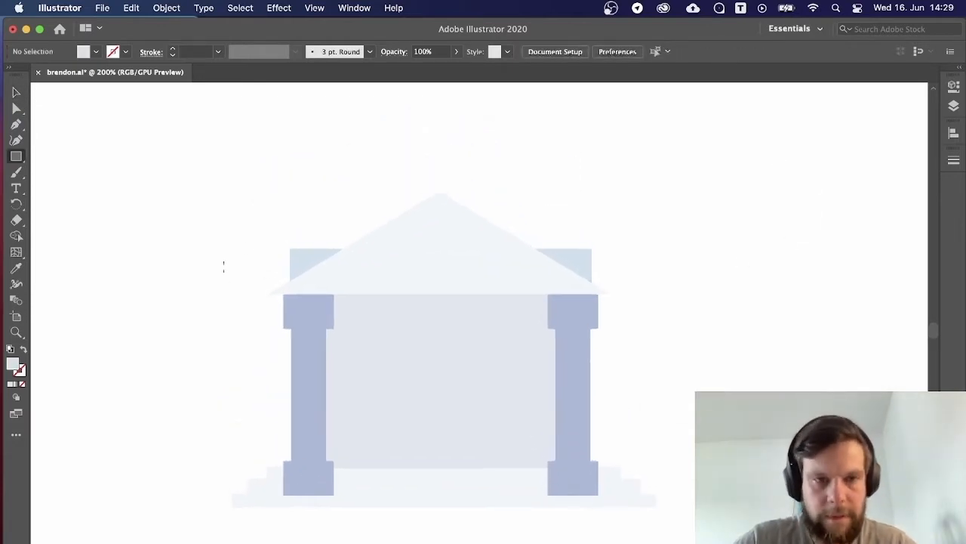
{"action": "left_click_drag", "start_coordinate": [277, 236], "coordinate": [600, 249]}
{"action": "left_click", "coordinate": [666, 259]}
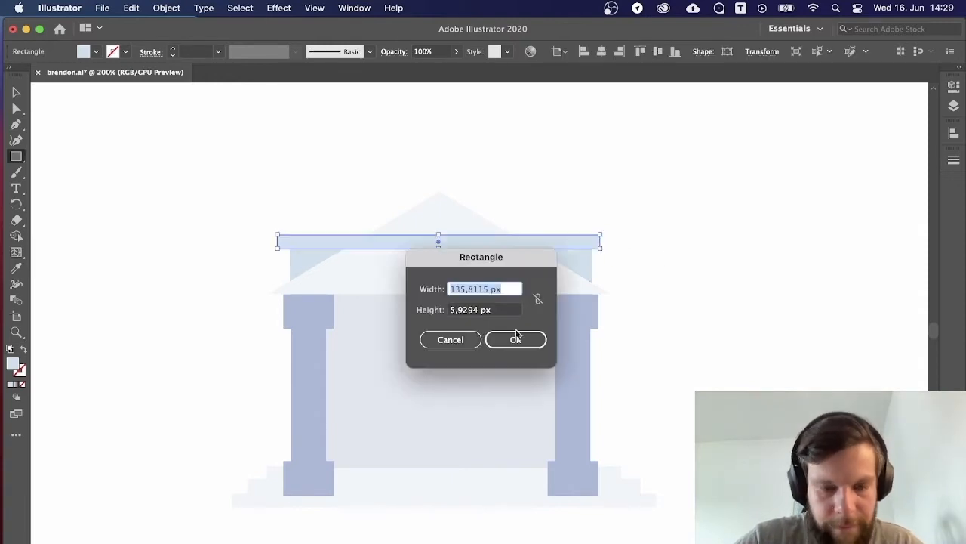
{"action": "key", "text": "Escape"}
{"action": "left_click", "coordinate": [621, 248]}
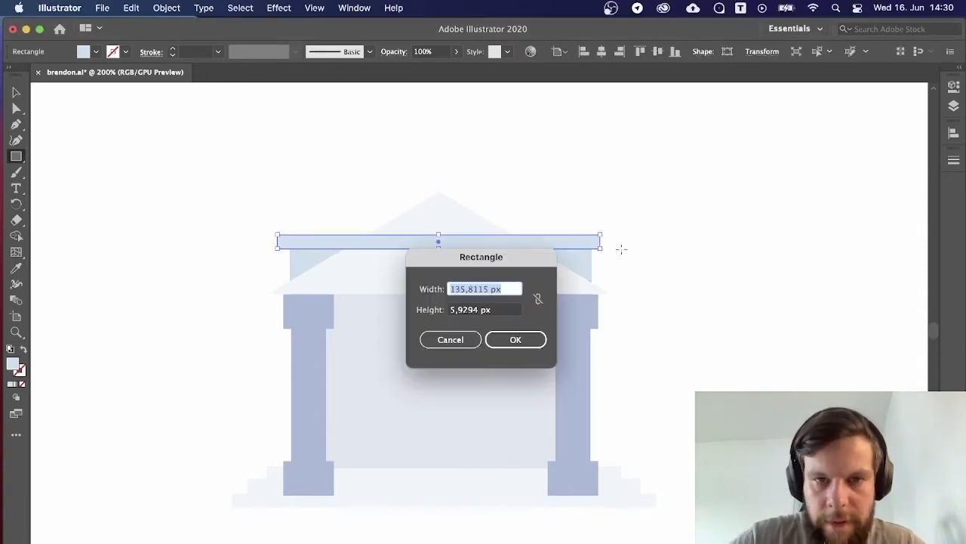
{"action": "left_click", "coordinate": [433, 340]}
{"action": "key", "text": "v"}
{"action": "left_click", "coordinate": [222, 290]}
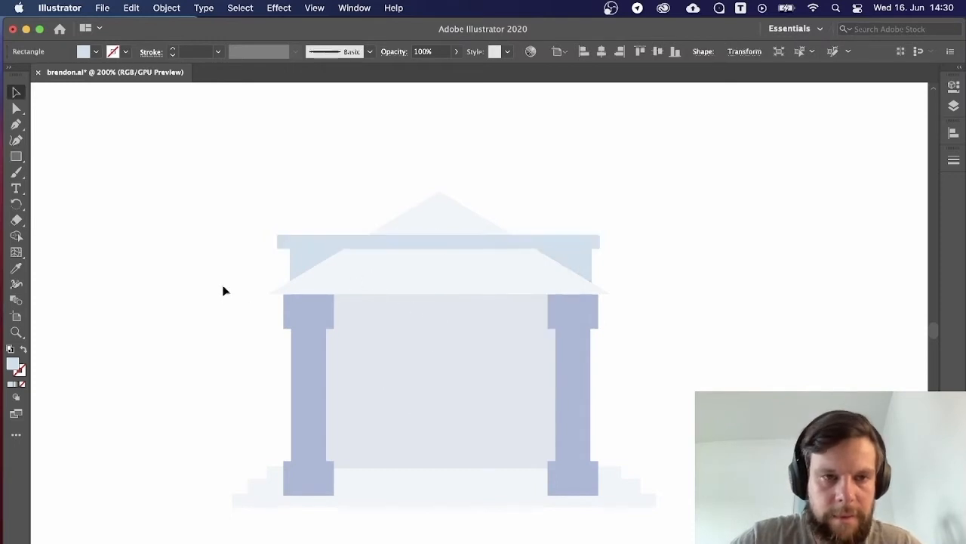
Send the thin overhanging bar to the back, behind the roof.
{"action": "right_click", "coordinate": [326, 245]}
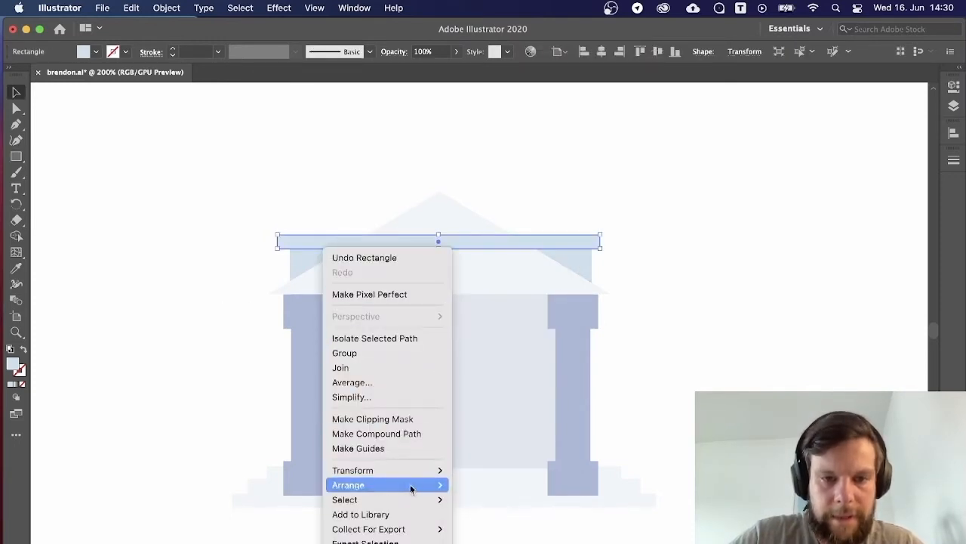
{"action": "mouse_move", "coordinate": [410, 487]}
{"action": "left_click", "coordinate": [510, 530]}
{"action": "left_click", "coordinate": [747, 390]}
Examine the building with its light blue rear block at a smaller scale.
{"action": "key", "text": "super+minus"}
{"action": "key", "text": "super+minus"}
{"action": "key", "text": "super+minus"}
{"action": "key", "text": "super+minus"}
{"action": "key", "text": "super+minus"}
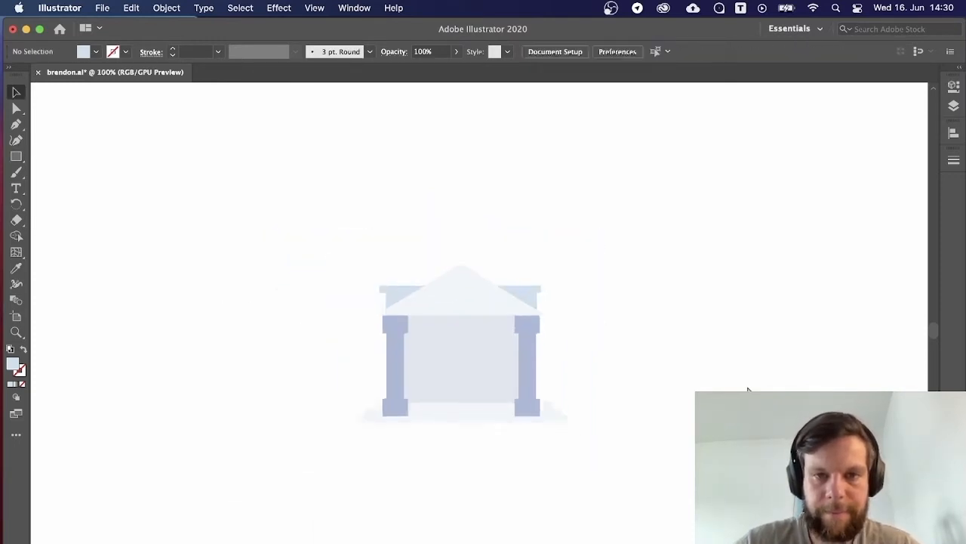
{"action": "key", "text": "super+plus"}
{"action": "key", "text": "super+plus"}
{"action": "key", "text": "super+plus"}
{"action": "key", "text": "super+plus"}
{"action": "key", "text": "super+plus"}
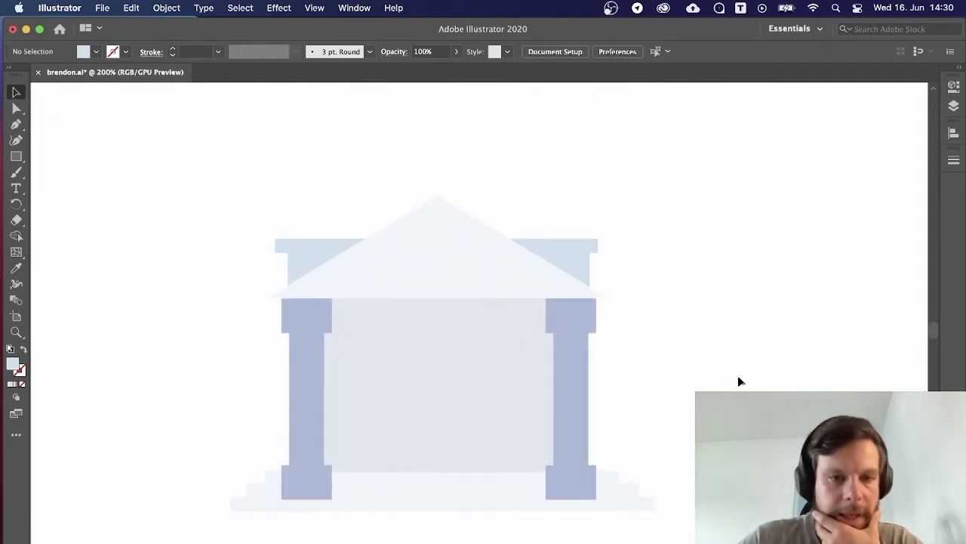
Draw a light blue door rectangle in the lower middle of the wall, with its bottom overlapping the top step.
{"action": "key", "text": "m"}
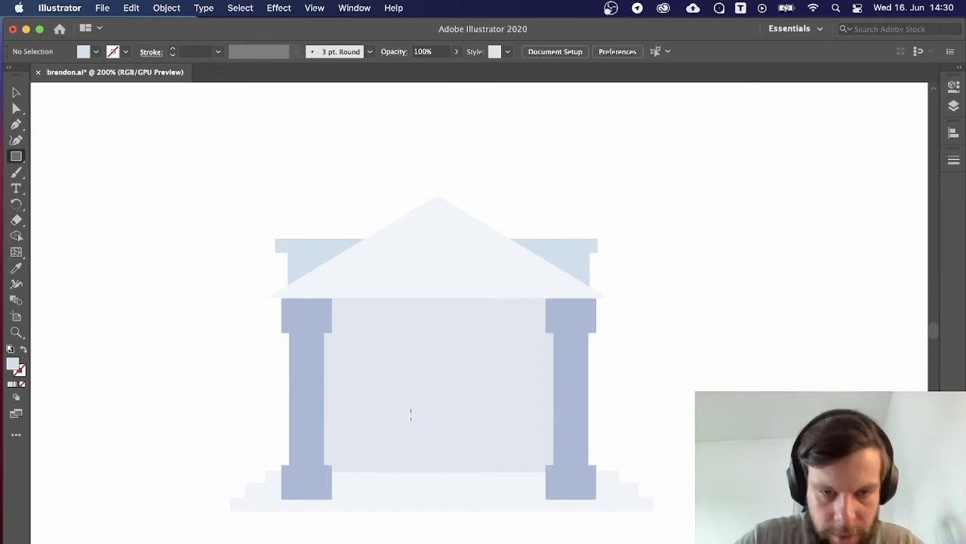
{"action": "left_click_drag", "start_coordinate": [410, 413], "coordinate": [474, 495]}
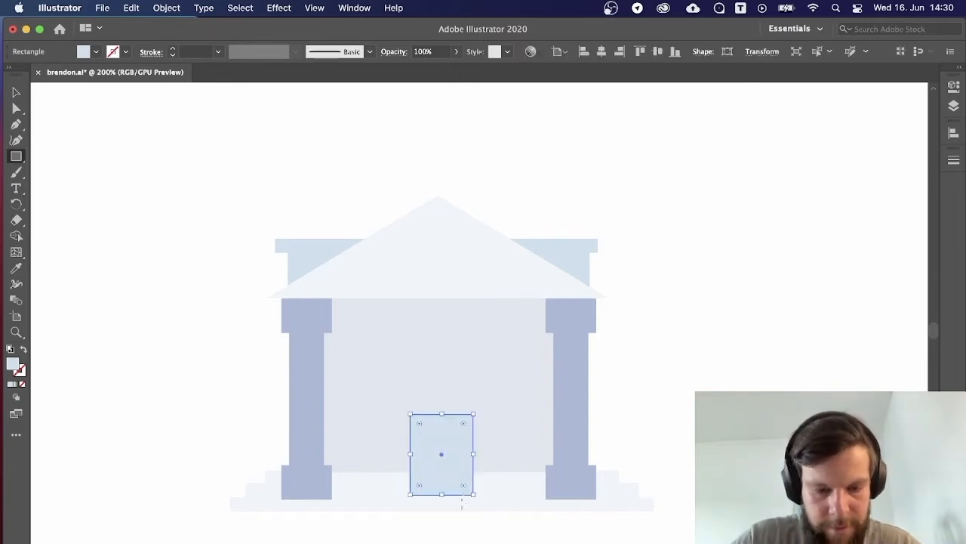
{"action": "key", "text": "v"}
{"action": "left_click", "coordinate": [461, 533]}
{"action": "left_click_drag", "start_coordinate": [440, 462], "coordinate": [443, 454]}
Align the door, wall, roof, rear rectangle and steps on their horizontal centres.
{"action": "left_click_drag", "start_coordinate": [457, 532], "coordinate": [415, 274]}
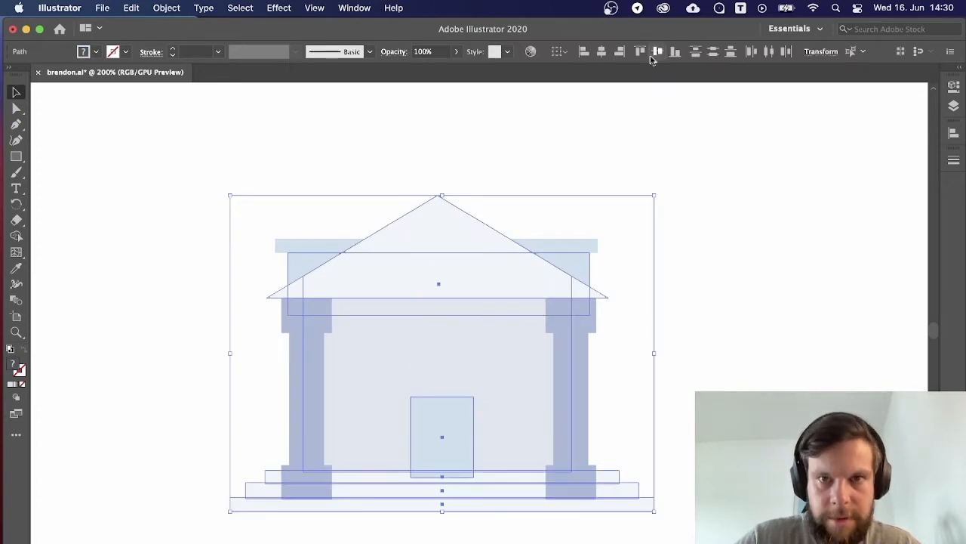
{"action": "left_click", "coordinate": [604, 53]}
{"action": "left_click", "coordinate": [640, 88]}
Send the door and the wall together to the back so the steps cover their lower edges.
{"action": "left_click", "coordinate": [441, 426]}
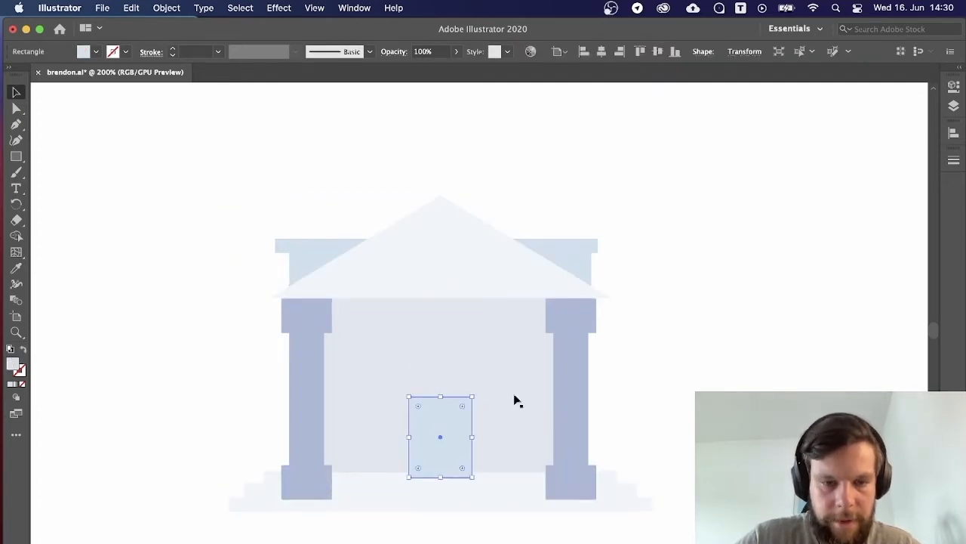
{"action": "left_click", "coordinate": [500, 371], "text": "shift"}
{"action": "right_click", "coordinate": [472, 350]}
{"action": "mouse_move", "coordinate": [552, 526]}
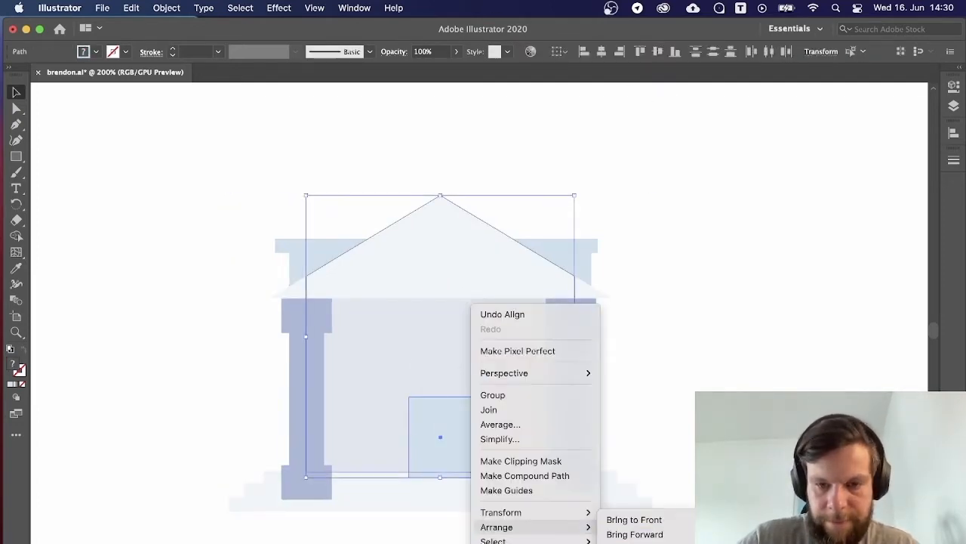
{"action": "left_click", "coordinate": [632, 543]}
{"action": "left_click", "coordinate": [733, 388]}
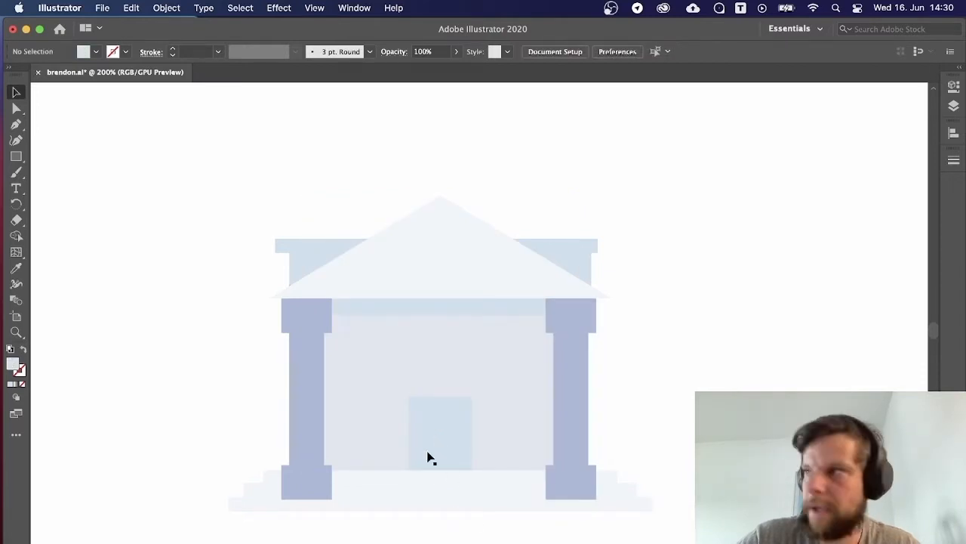
{"action": "key", "text": "super+Tab"}
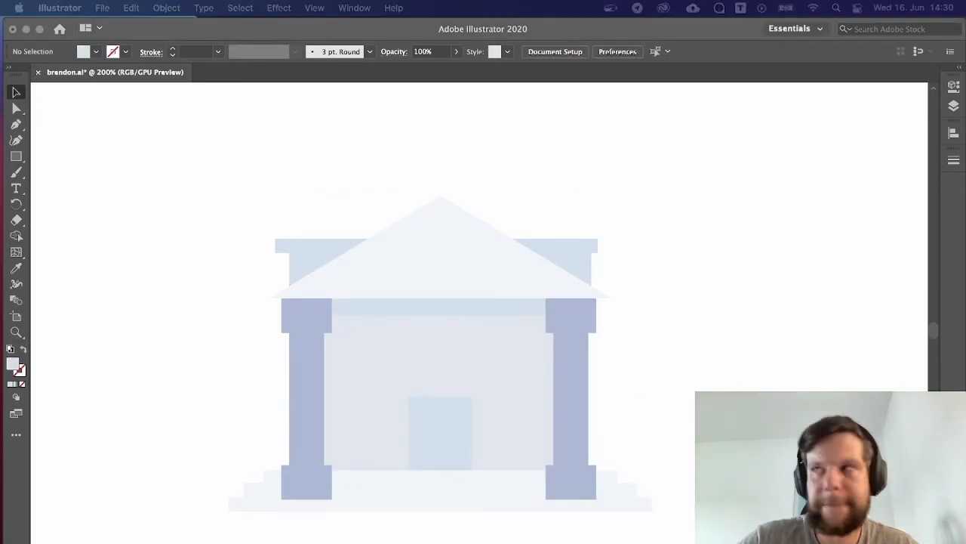
{"action": "left_click", "coordinate": [674, 355]}
{"action": "left_click", "coordinate": [440, 419]}
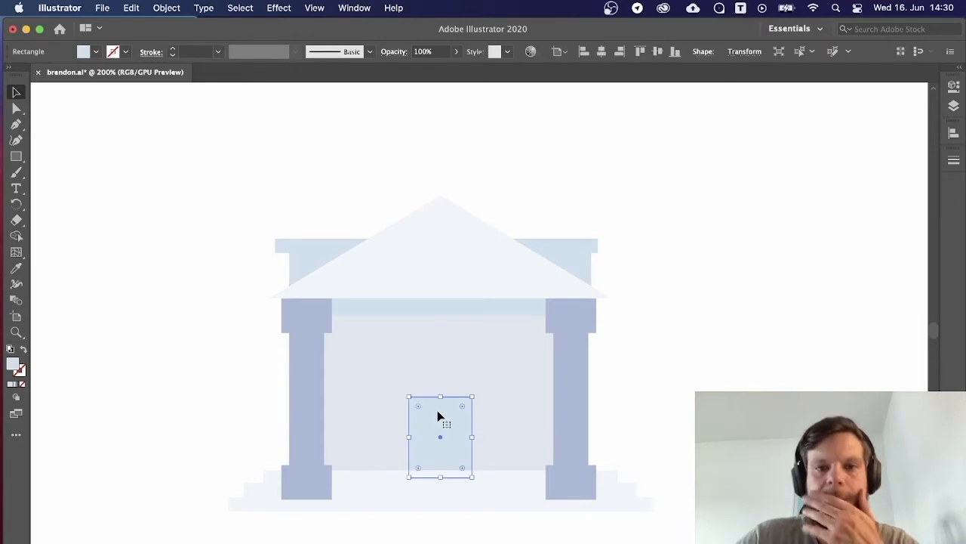
{"action": "left_click", "coordinate": [688, 377]}
Make two windows from a shortened copy of the door and place them on the wall above either side of it.
{"action": "left_click_drag", "start_coordinate": [458, 433], "coordinate": [685, 361]}
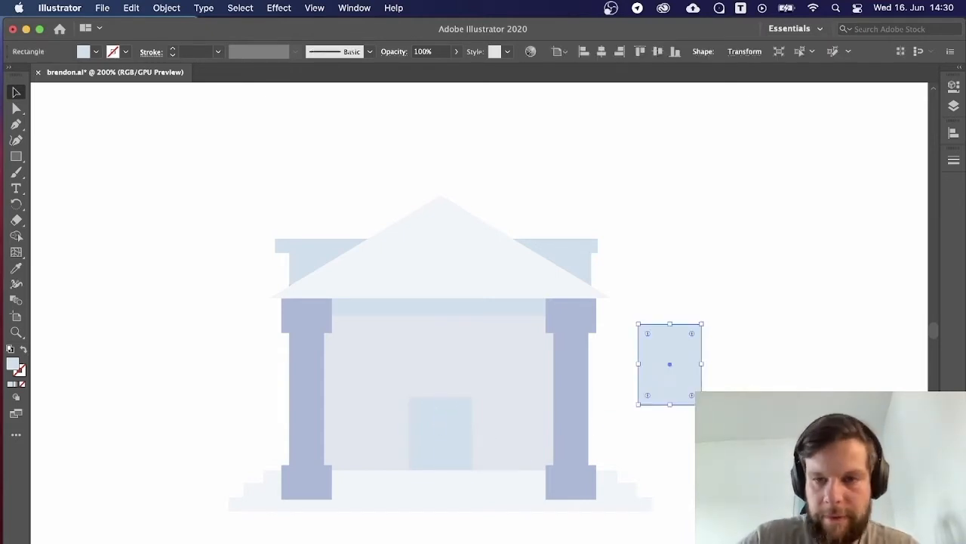
{"action": "left_click_drag", "start_coordinate": [701, 404], "coordinate": [699, 376]}
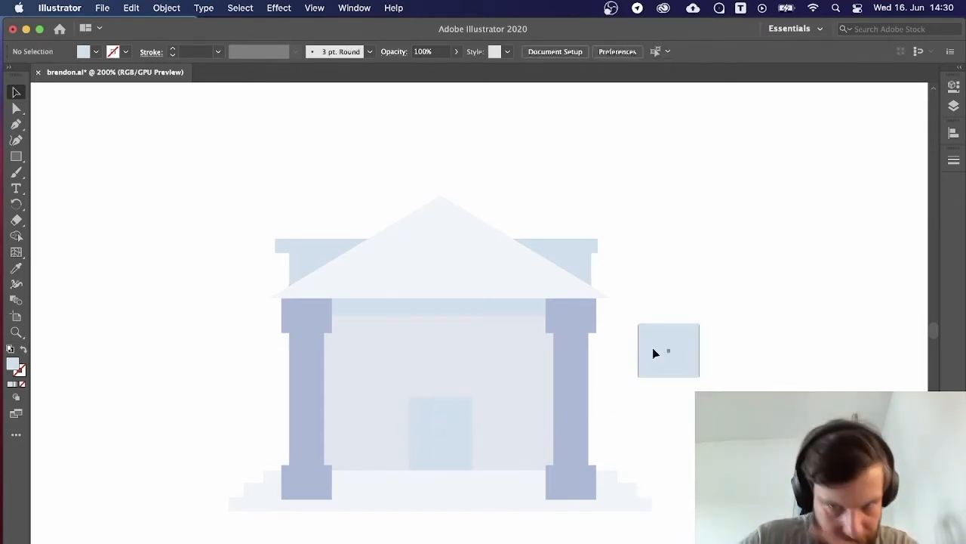
{"action": "left_click_drag", "start_coordinate": [652, 347], "coordinate": [513, 365]}
{"action": "left_click", "coordinate": [237, 366]}
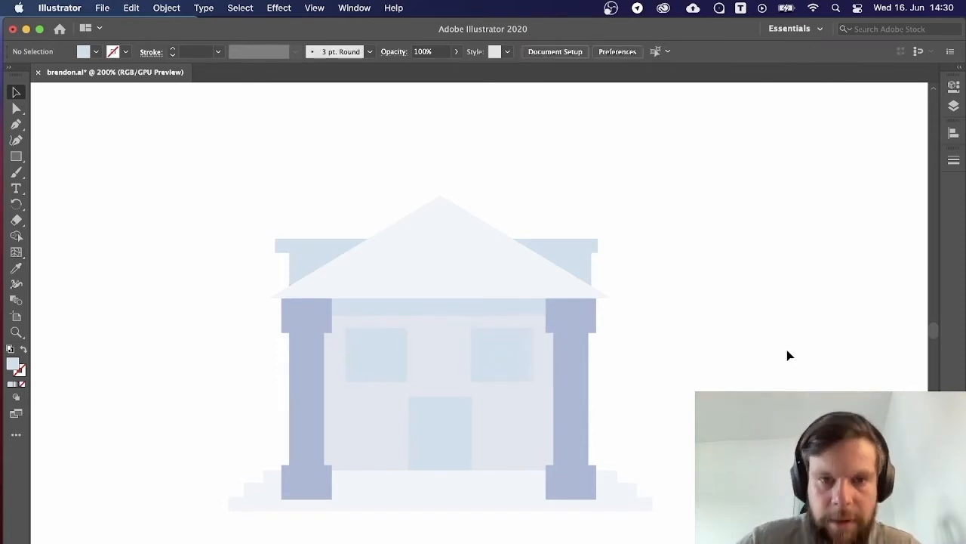
Examine the building with its door and windows at a smaller scale and up close.
{"action": "key", "text": "super+minus"}
{"action": "key", "text": "super+minus"}
{"action": "key", "text": "super+minus"}
{"action": "key", "text": "super+minus"}
{"action": "key", "text": "super+plus"}
{"action": "key", "text": "super+plus"}
{"action": "key", "text": "super+plus"}
{"action": "key", "text": "super+plus"}
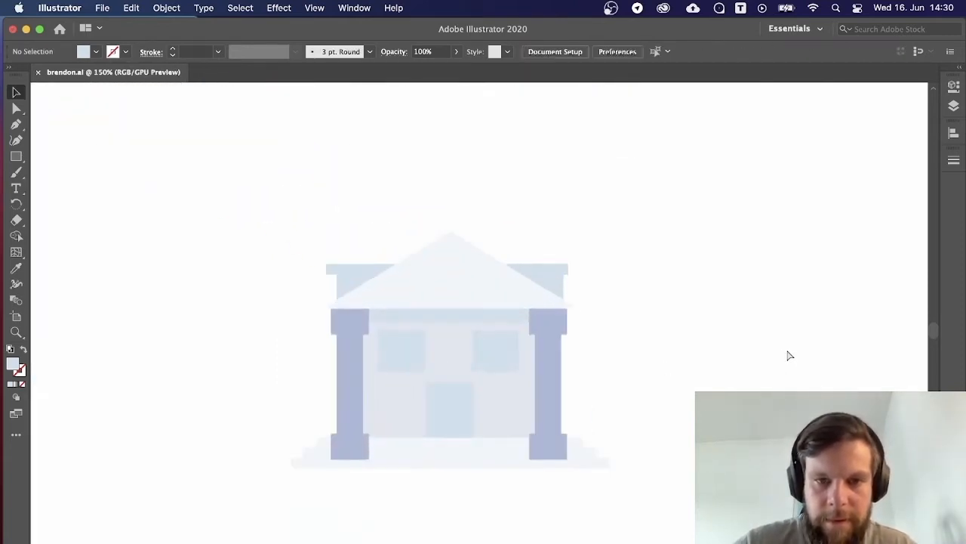
{"action": "left_click", "coordinate": [427, 401]}
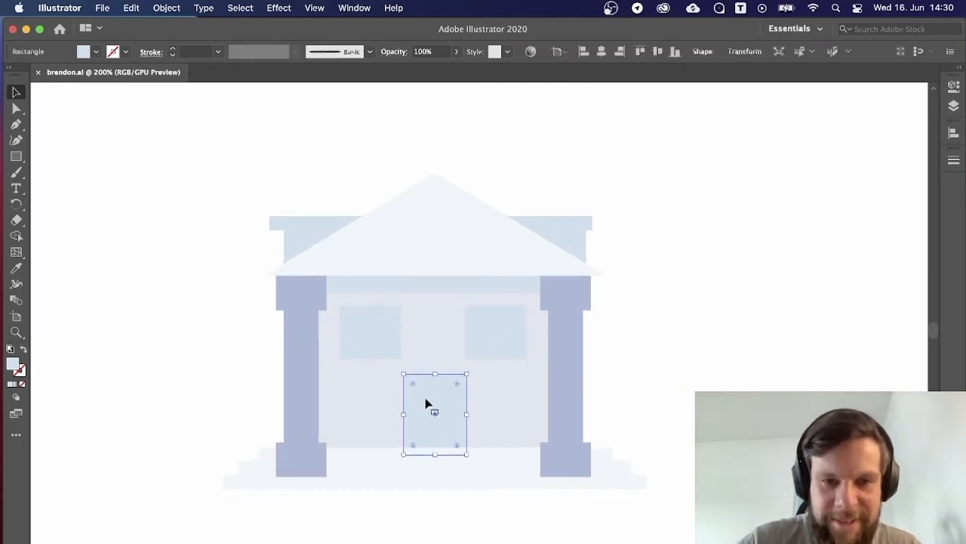
{"action": "left_click", "coordinate": [803, 330]}
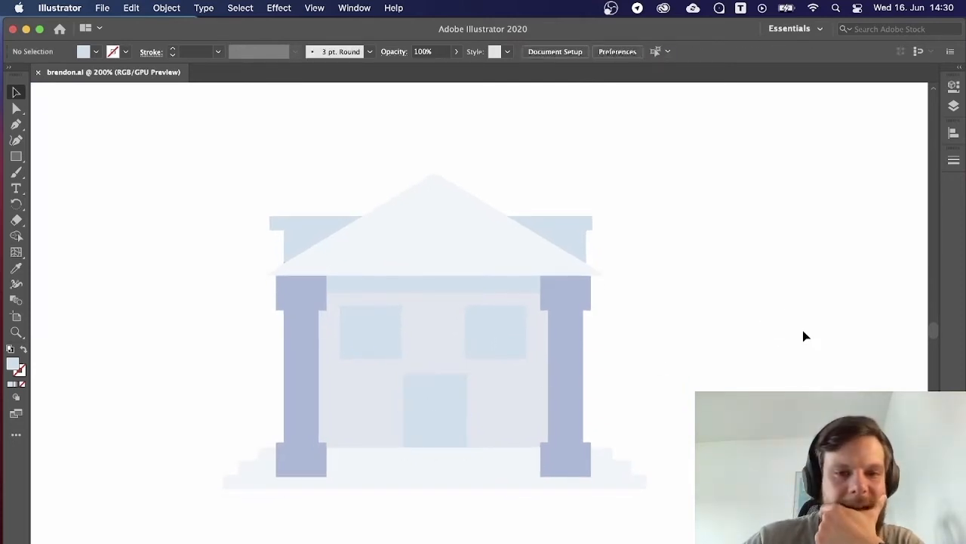
Make the door taller by extending its top edge upward between the windows.
{"action": "left_click", "coordinate": [451, 370]}
{"action": "left_click", "coordinate": [445, 385]}
{"action": "left_click_drag", "start_coordinate": [434, 377], "coordinate": [434, 331]}
{"action": "key", "text": "super+shift+a"}
Lower both windows level with the door's top, shift them outward, and space windows and door evenly horizontally.
{"action": "left_click_drag", "start_coordinate": [367, 346], "coordinate": [364, 374]}
{"action": "left_click", "coordinate": [848, 370]}
{"action": "left_click_drag", "start_coordinate": [496, 344], "coordinate": [505, 378]}
{"action": "left_click", "coordinate": [359, 368], "text": "shift"}
{"action": "left_click", "coordinate": [425, 365], "text": "shift"}
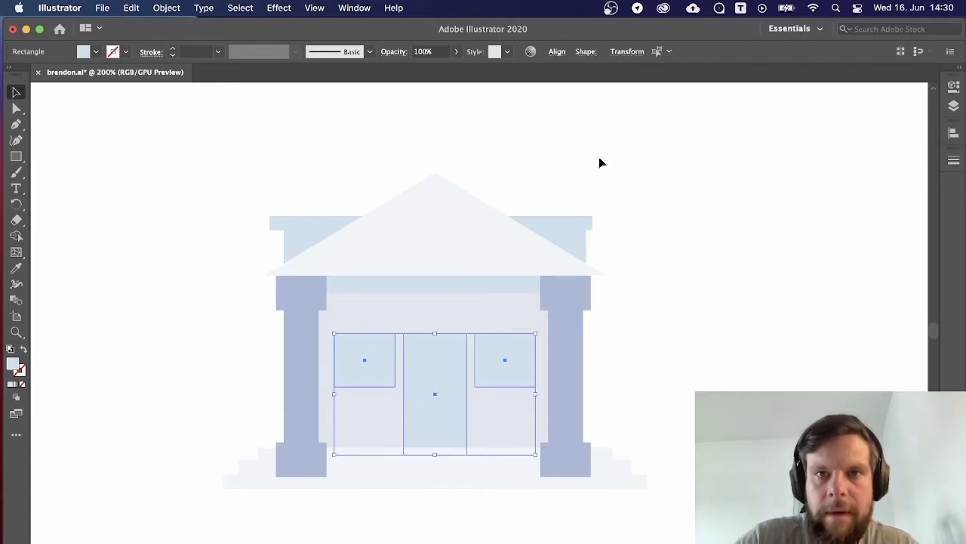
{"action": "left_click", "coordinate": [557, 52]}
{"action": "left_click", "coordinate": [531, 130]}
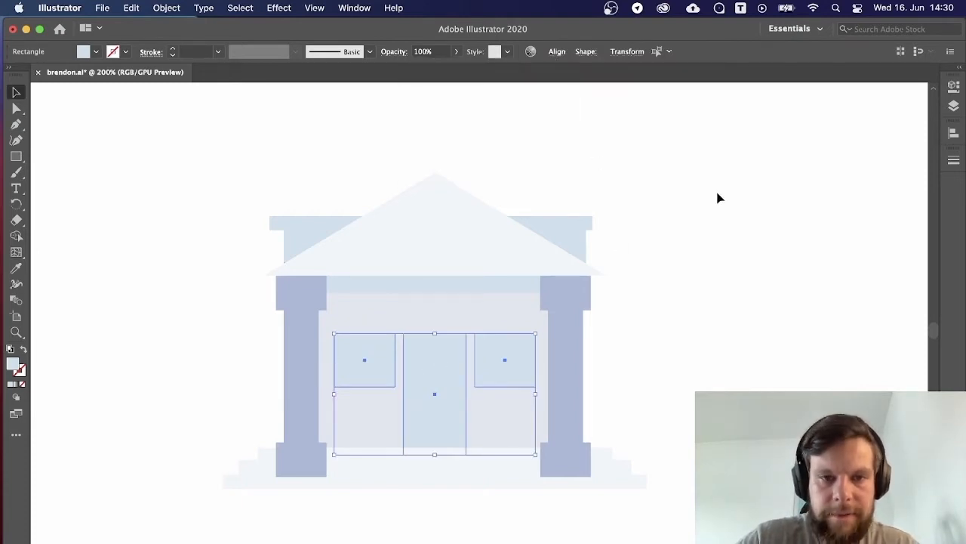
{"action": "left_click", "coordinate": [718, 214]}
Examine the whole building at a smaller scale and return to the closer view.
{"action": "key", "text": "super+minus"}
{"action": "key", "text": "super+minus"}
{"action": "key", "text": "super+minus"}
{"action": "key", "text": "super+minus"}
{"action": "key", "text": "super+plus"}
{"action": "key", "text": "super+plus"}
{"action": "key", "text": "super+plus"}
{"action": "key", "text": "super+plus"}
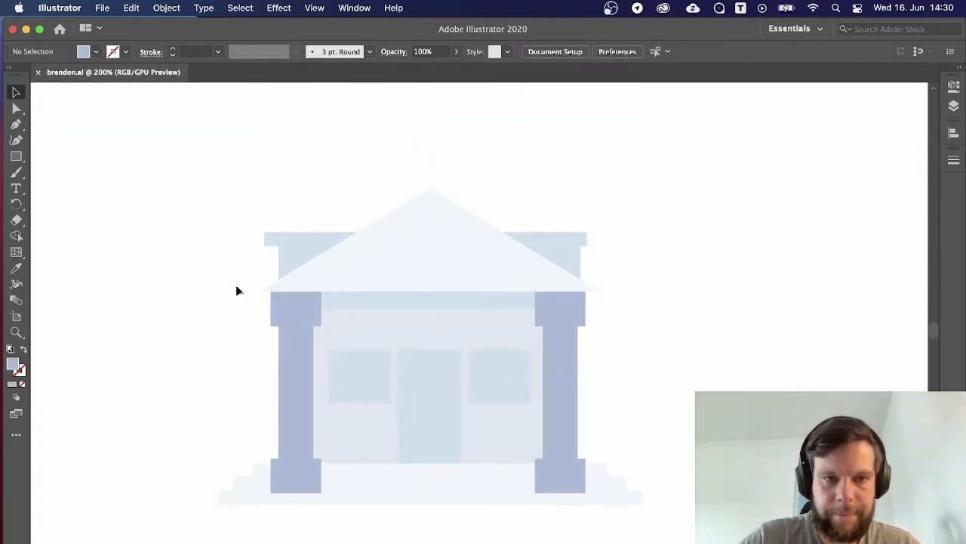
Examine up close where the left column's shaft meets the roof's sloping edge and the rear block.
{"action": "left_click_drag", "start_coordinate": [223, 252], "coordinate": [388, 270]}
{"action": "key", "text": "super+plus"}
{"action": "key", "text": "super+plus"}
{"action": "key", "text": "super+plus"}
{"action": "key", "text": "super+plus"}
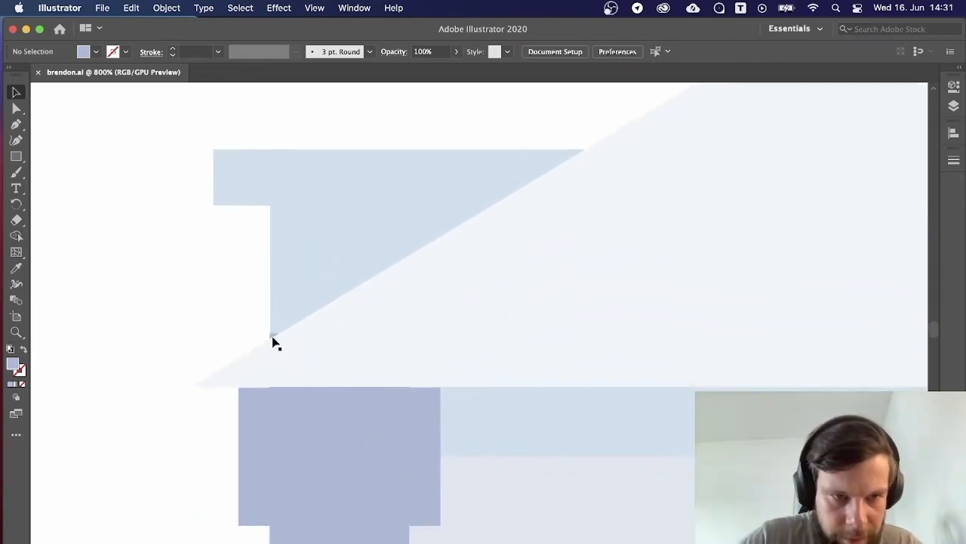
{"action": "left_click", "coordinate": [274, 340]}
{"action": "key", "text": "super+plus"}
{"action": "key", "text": "super+plus"}
{"action": "key", "text": "super+plus"}
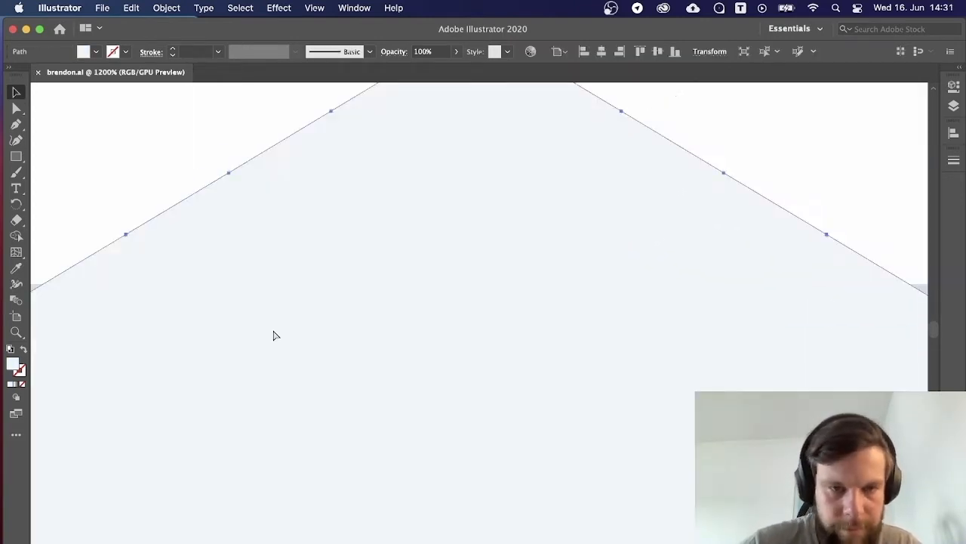
{"action": "left_click_drag", "start_coordinate": [240, 328], "coordinate": [773, 323]}
{"action": "left_click_drag", "start_coordinate": [314, 351], "coordinate": [893, 189]}
{"action": "left_click_drag", "start_coordinate": [362, 355], "coordinate": [679, 251]}
{"action": "left_click_drag", "start_coordinate": [428, 387], "coordinate": [768, 300]}
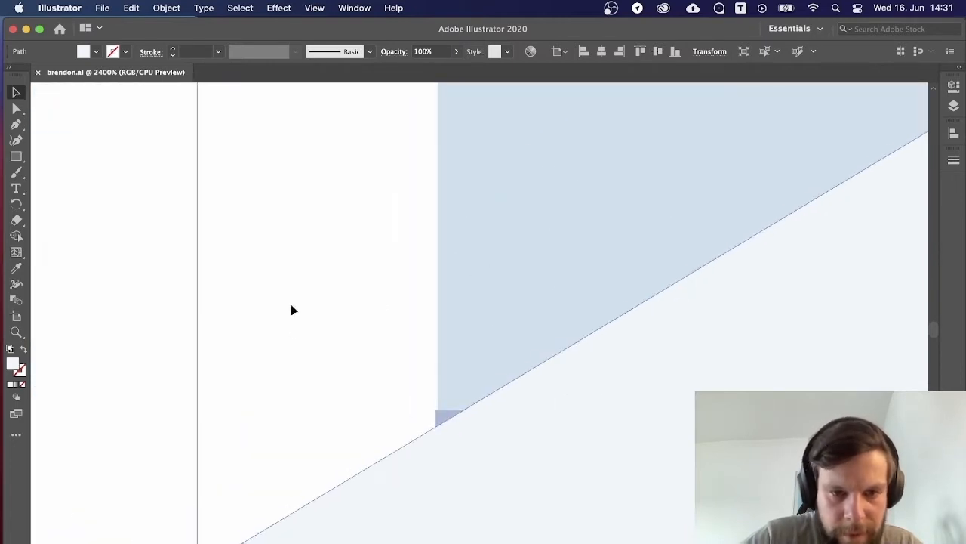
{"action": "left_click", "coordinate": [222, 416]}
Shorten the left column's shaft from above so its top edge stays hidden behind the column's capital.
{"action": "left_click", "coordinate": [446, 421]}
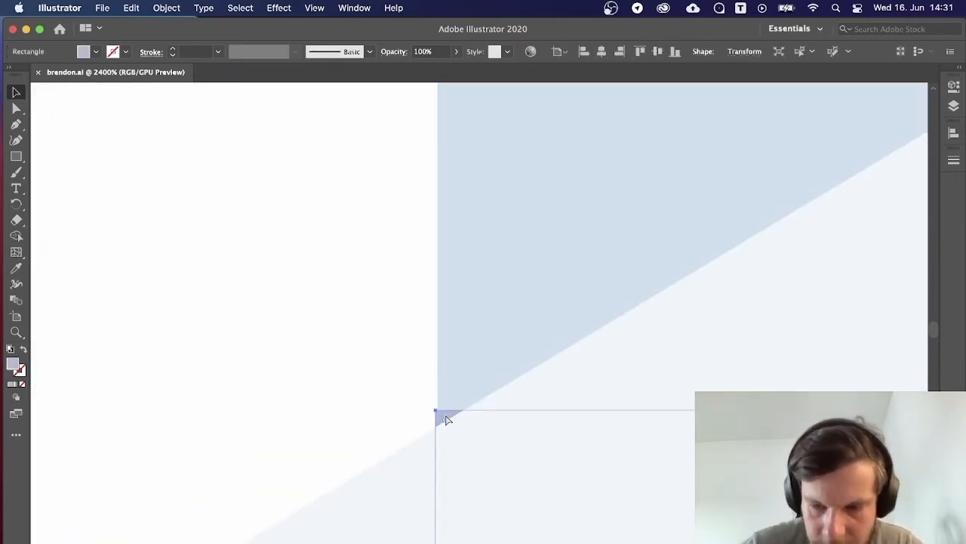
{"action": "key", "text": "super+minus"}
{"action": "key", "text": "super+minus"}
{"action": "key", "text": "super+minus"}
{"action": "key", "text": "super+minus"}
{"action": "key", "text": "super+minus"}
{"action": "key", "text": "super+minus"}
{"action": "key", "text": "super+minus"}
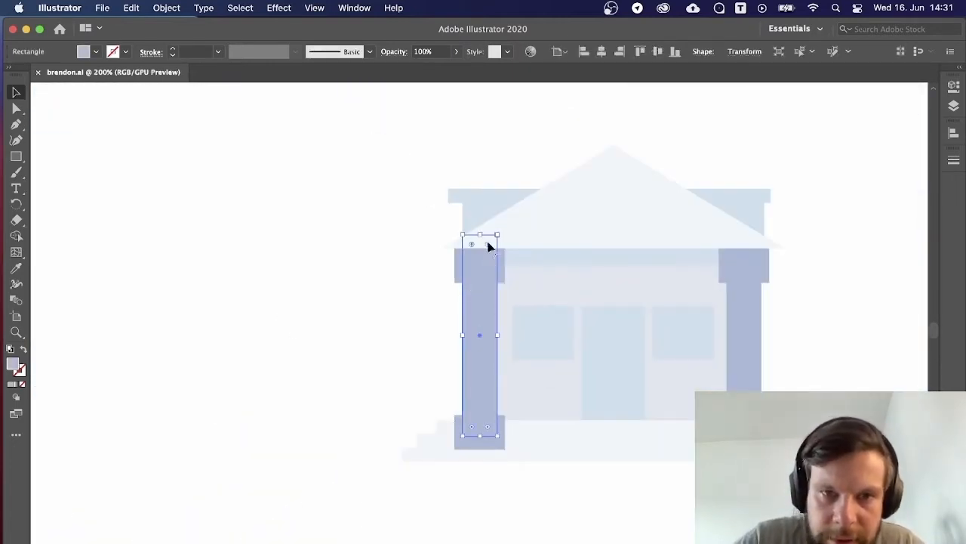
{"action": "left_click_drag", "start_coordinate": [480, 235], "coordinate": [479, 249]}
{"action": "left_click", "coordinate": [900, 287]}
{"action": "left_click_drag", "start_coordinate": [899, 287], "coordinate": [725, 314]}
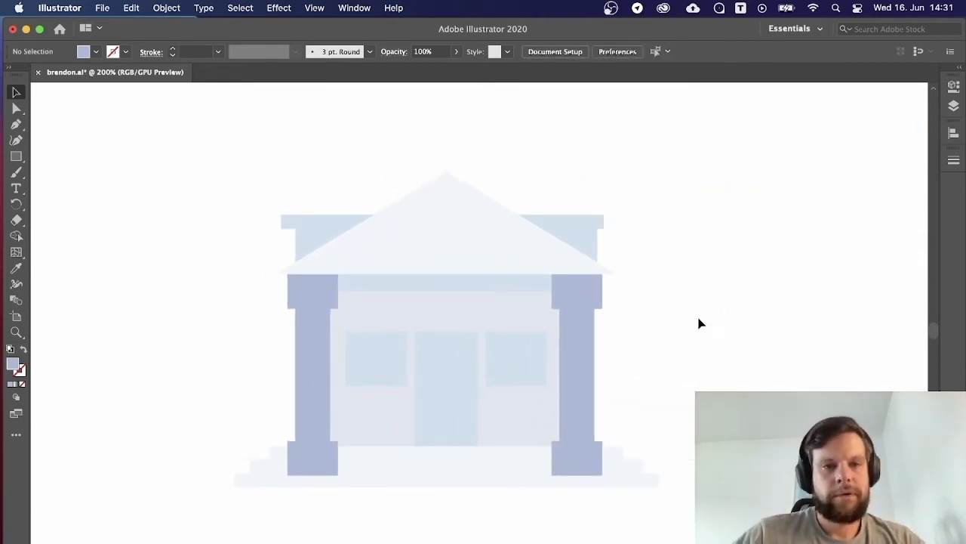
Draw a narrow vertical stripe along the left column's shaft and fill it with a darker, more saturated blue.
{"action": "key", "text": "m"}
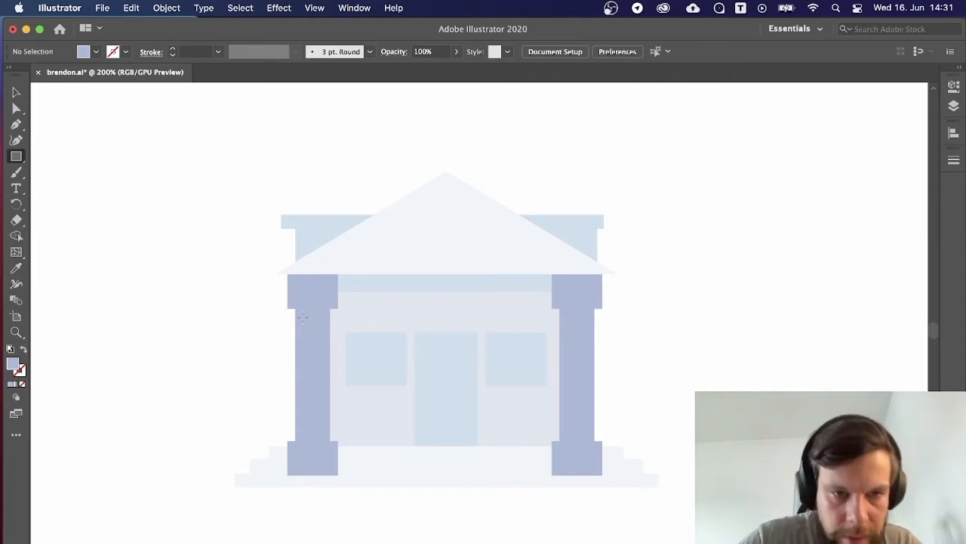
{"action": "left_click_drag", "start_coordinate": [302, 312], "coordinate": [306, 439]}
{"action": "key", "text": "i"}
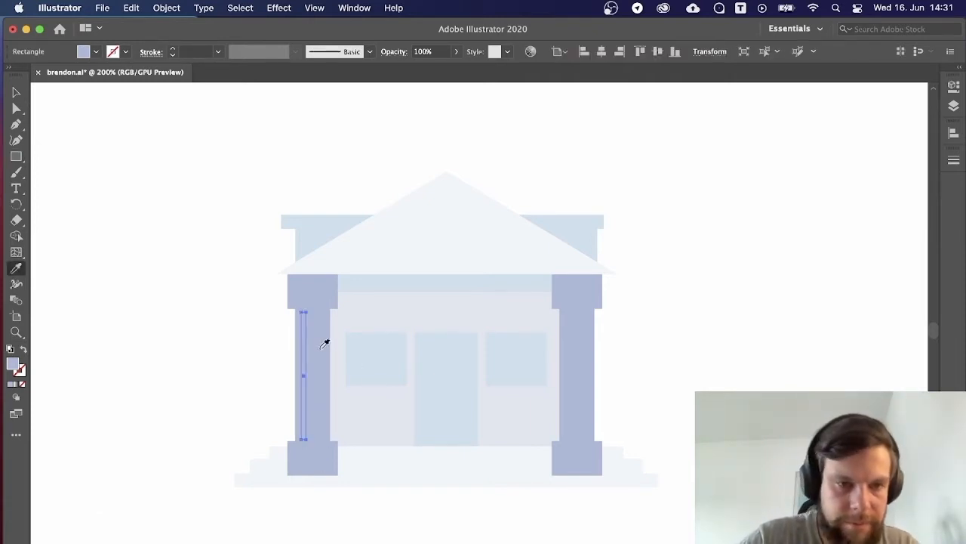
{"action": "double_click", "coordinate": [13, 366]}
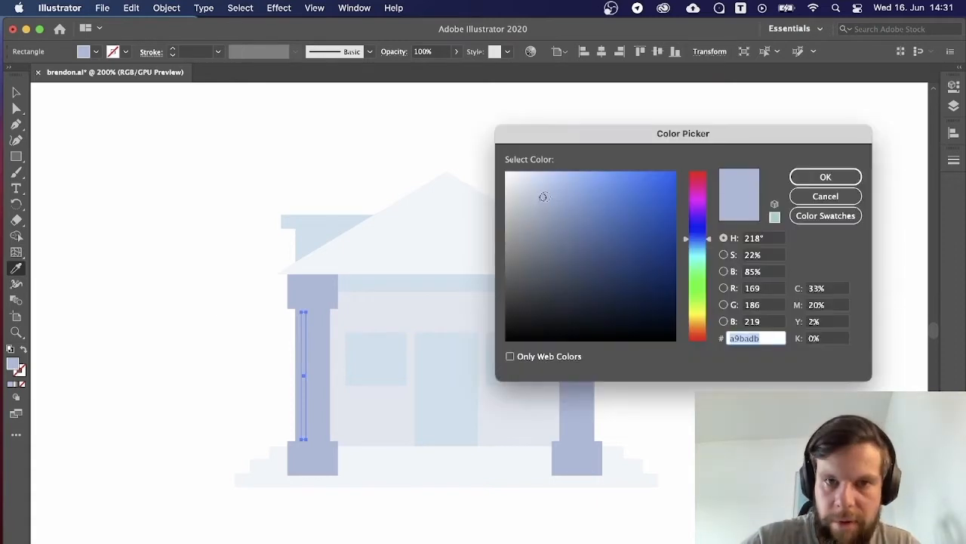
{"action": "left_click_drag", "start_coordinate": [543, 196], "coordinate": [574, 204]}
{"action": "left_click", "coordinate": [850, 177]}
{"action": "key", "text": "v"}
{"action": "left_click", "coordinate": [158, 235]}
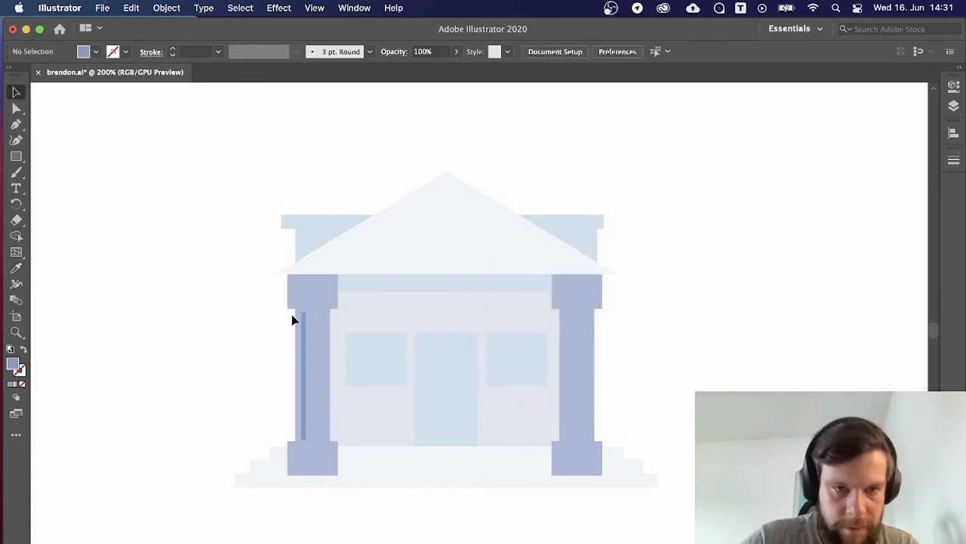
{"action": "left_click_drag", "start_coordinate": [308, 349], "coordinate": [314, 345]}
{"action": "left_click", "coordinate": [230, 390]}
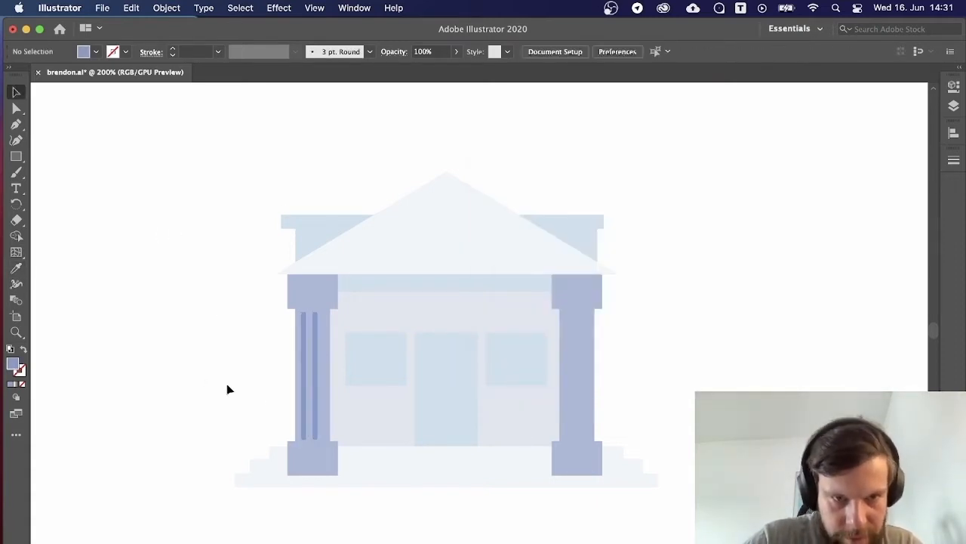
{"action": "left_click", "coordinate": [307, 363]}
{"action": "left_click", "coordinate": [318, 408], "text": "shift"}
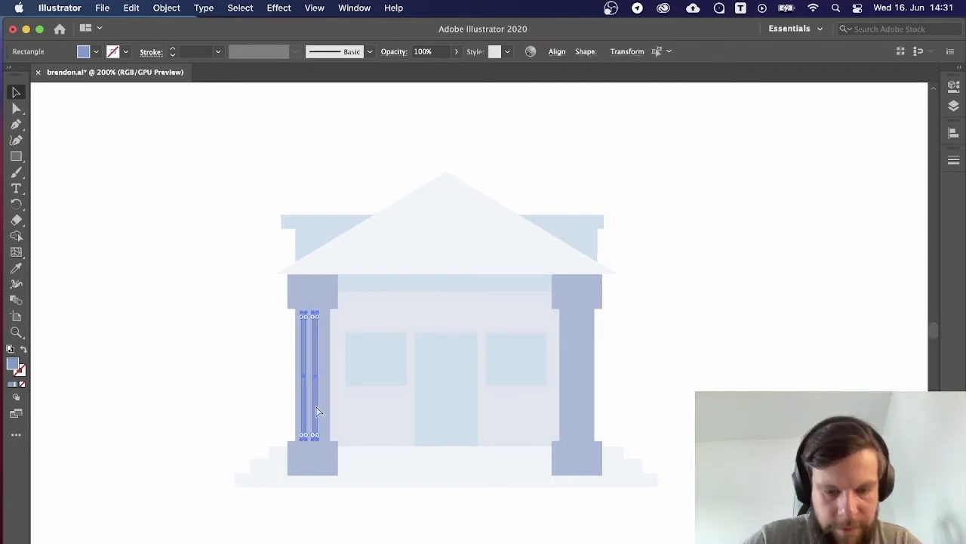
{"action": "key", "text": "super+equal"}
{"action": "left_click", "coordinate": [384, 371]}
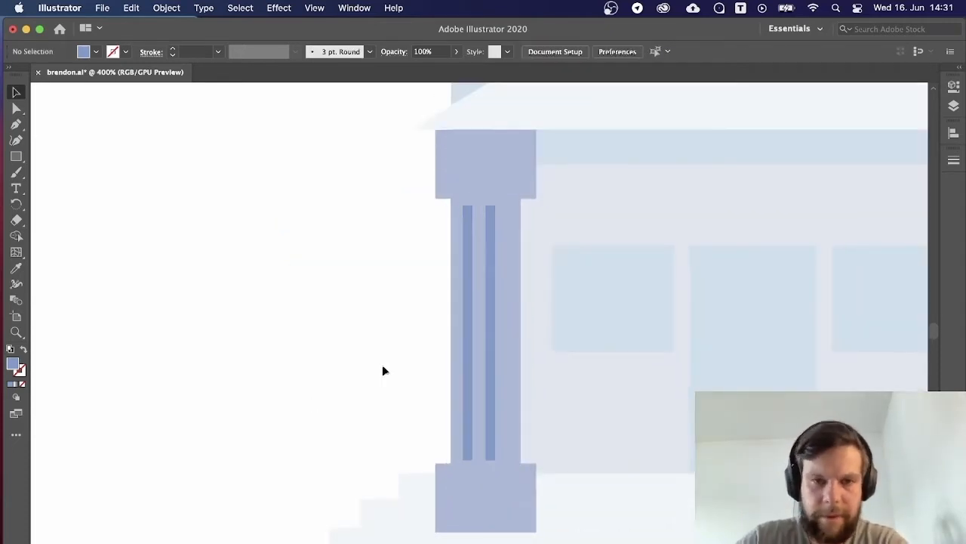
{"action": "left_click", "coordinate": [491, 304]}
{"action": "key", "text": "Delete"}
Make the left column's stripe thinner and place a copy of it along the other side of the shaft.
{"action": "left_click", "coordinate": [470, 285]}
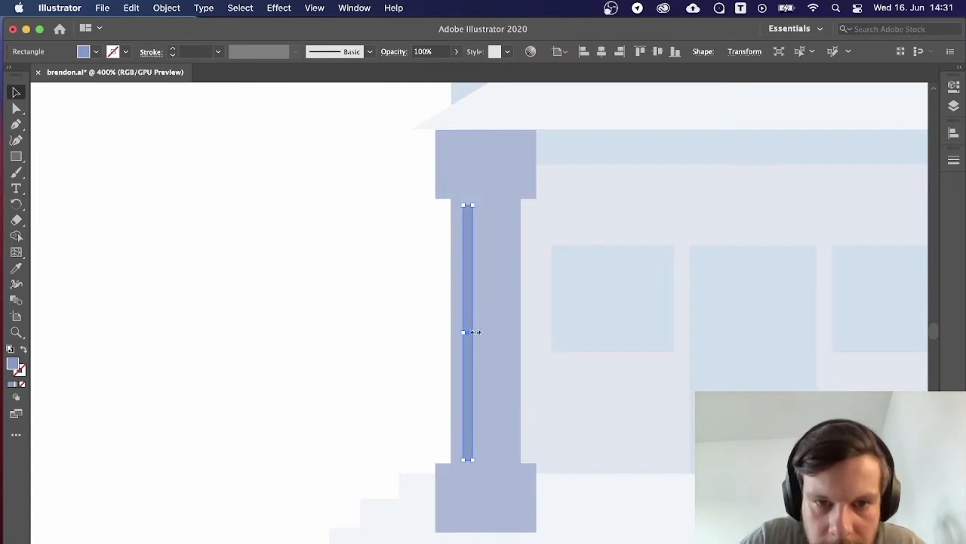
{"action": "left_click_drag", "start_coordinate": [474, 333], "coordinate": [498, 358]}
{"action": "left_click", "coordinate": [307, 343]}
{"action": "left_click", "coordinate": [312, 380]}
Group the two stripes and align the pair with the left column's shaft on their horizontal centers.
{"action": "left_click", "coordinate": [469, 346]}
{"action": "left_click", "coordinate": [498, 342], "text": "shift"}
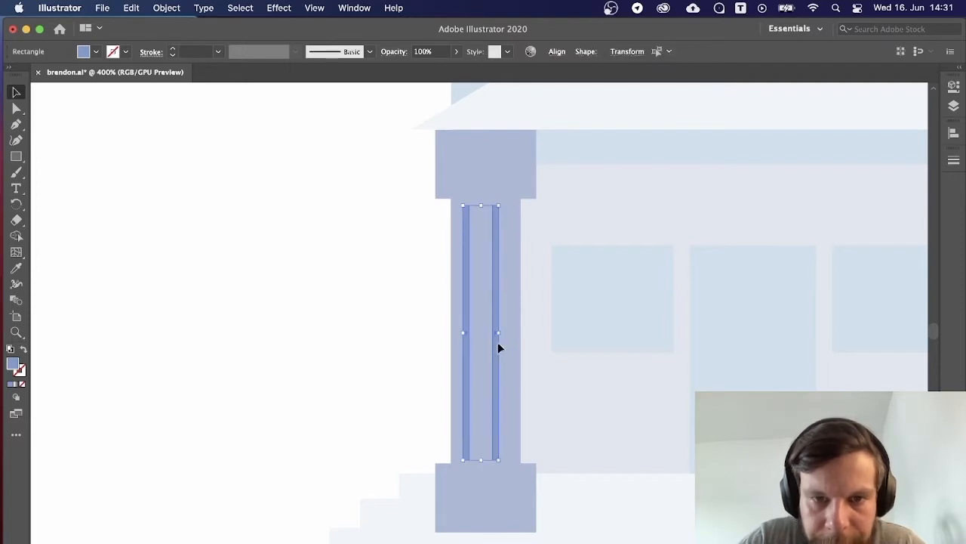
{"action": "left_click", "coordinate": [512, 339], "text": "shift"}
{"action": "left_click", "coordinate": [602, 52]}
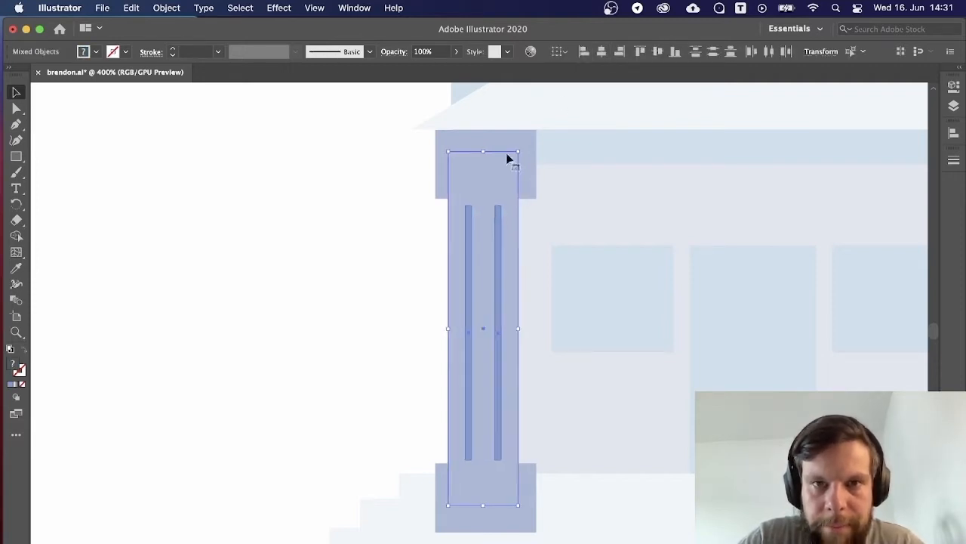
{"action": "left_click", "coordinate": [311, 241]}
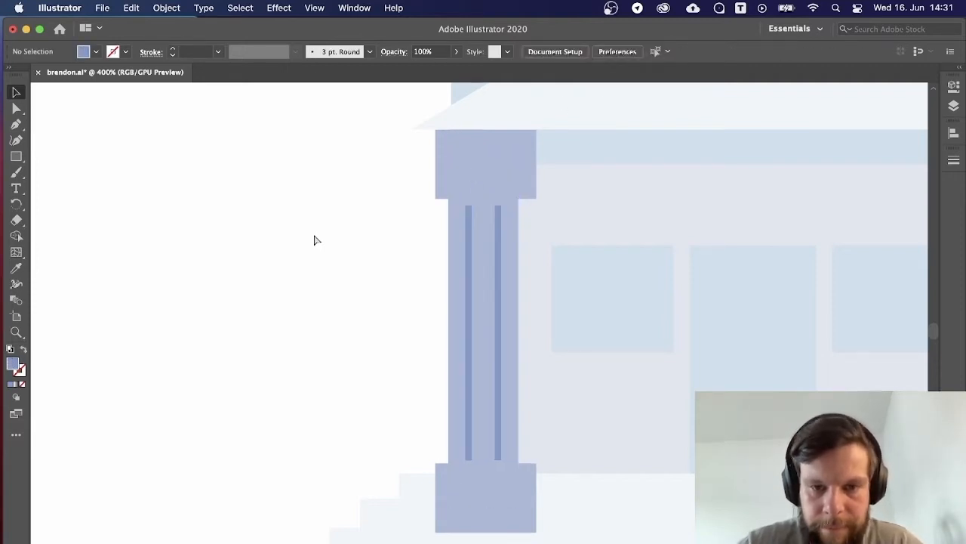
Copy the grouped stripe pair across onto the right column's shaft at the same height.
{"action": "key", "text": "super+1"}
{"action": "key", "text": "super+plus"}
{"action": "key", "text": "super+plus"}
{"action": "left_click_drag", "start_coordinate": [314, 235], "coordinate": [211, 242]}
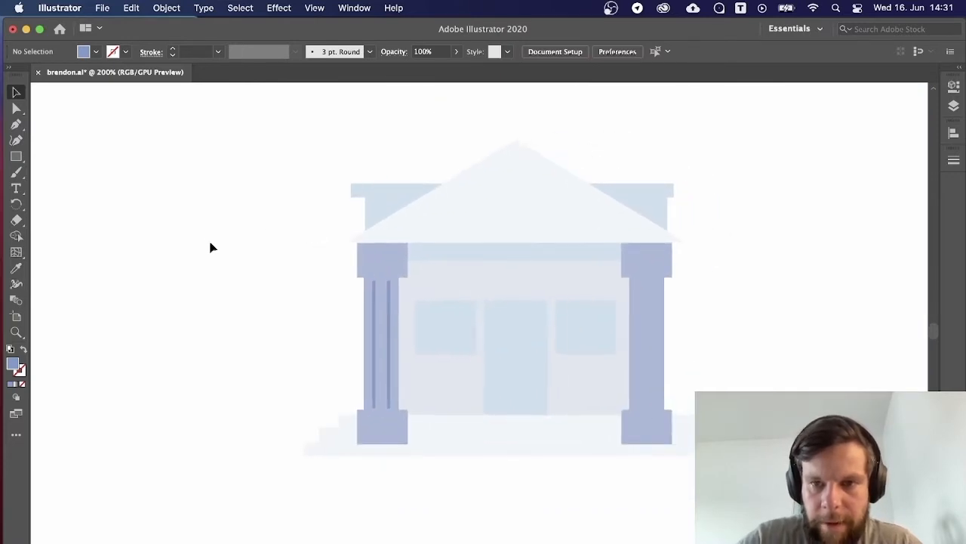
{"action": "left_click_drag", "start_coordinate": [391, 324], "coordinate": [655, 328]}
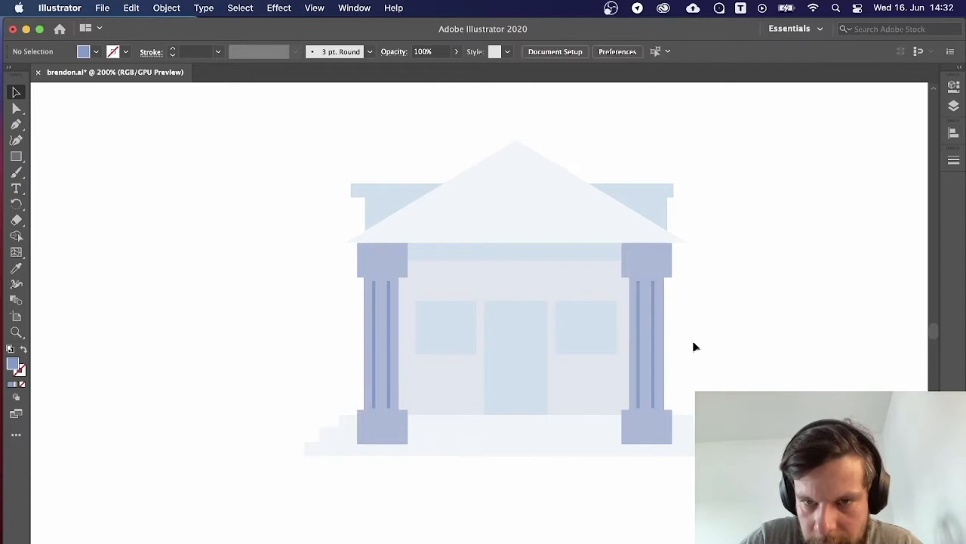
Align the right column's stripes, shaft, base and capital on their horizontal centers.
{"action": "left_click", "coordinate": [641, 304]}
{"action": "left_click", "coordinate": [638, 298], "text": "shift"}
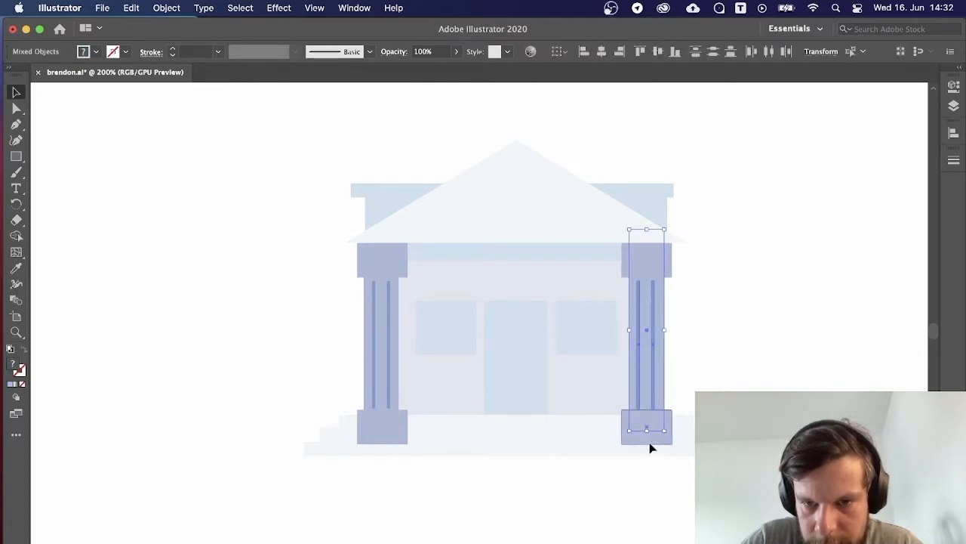
{"action": "left_click", "coordinate": [649, 441], "text": "shift"}
{"action": "left_click", "coordinate": [644, 397], "text": "shift"}
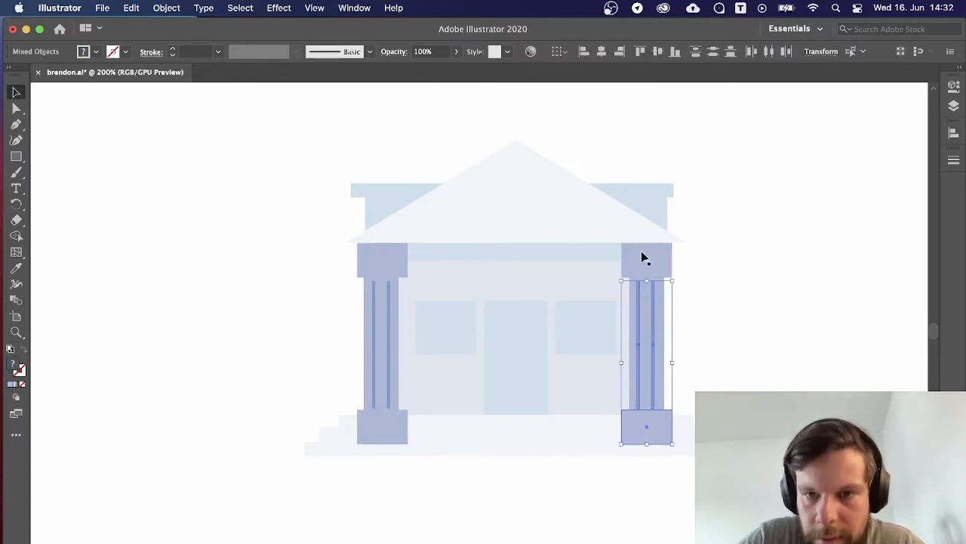
{"action": "left_click", "coordinate": [642, 258], "text": "shift"}
{"action": "left_click", "coordinate": [589, 53]}
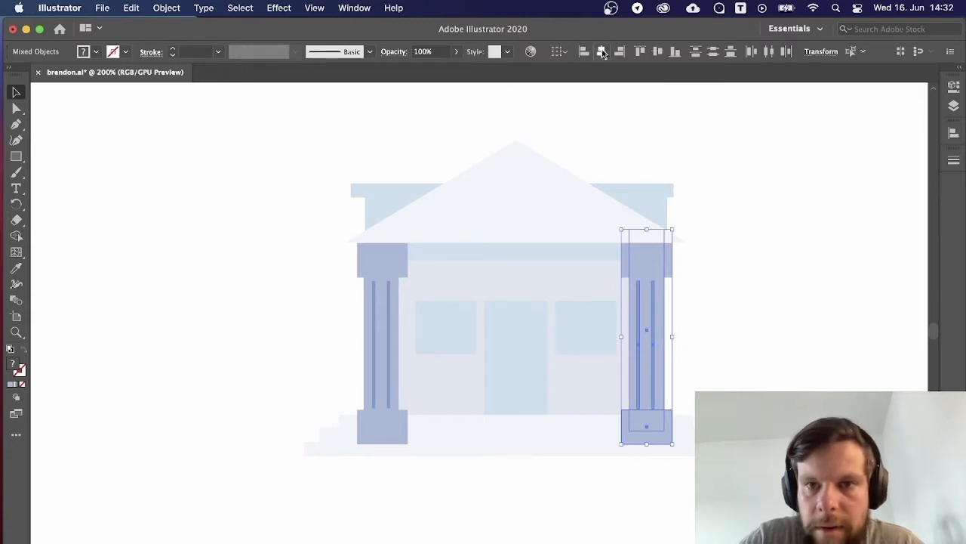
{"action": "left_click", "coordinate": [733, 174]}
Align the left column's base, capital and shaft on their horizontal centers.
{"action": "left_click", "coordinate": [370, 434]}
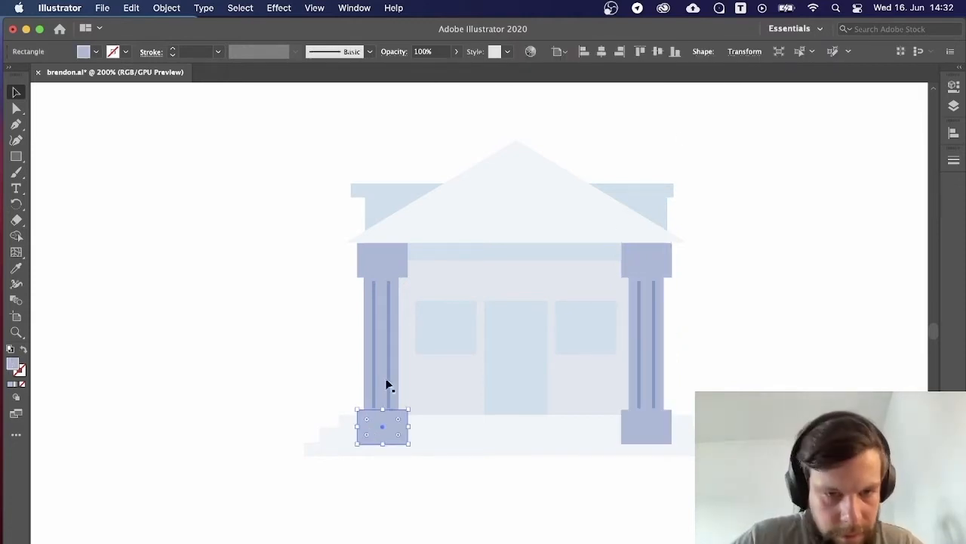
{"action": "left_click", "coordinate": [375, 274], "text": "shift"}
{"action": "left_click", "coordinate": [382, 302], "text": "shift"}
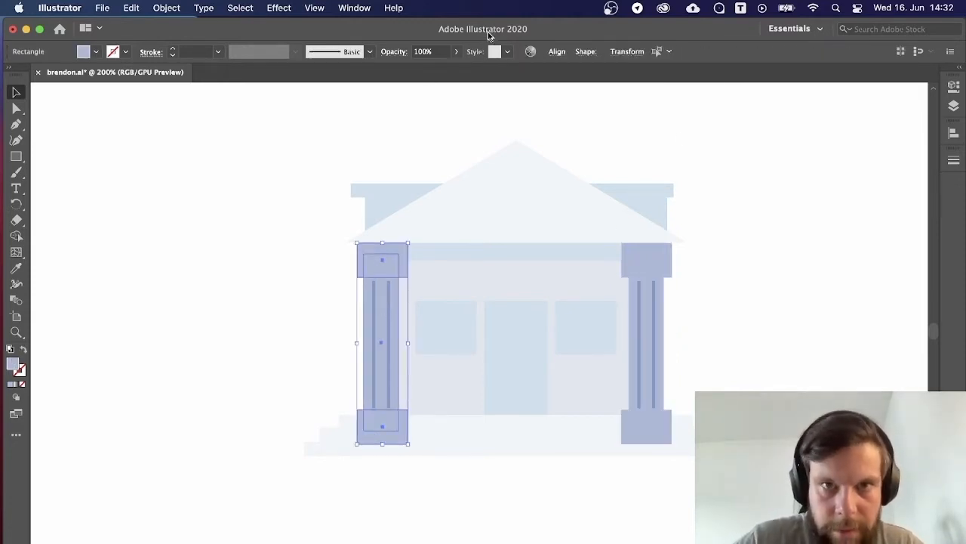
{"action": "left_click", "coordinate": [556, 52]}
{"action": "left_click", "coordinate": [441, 90]}
{"action": "left_click", "coordinate": [294, 325]}
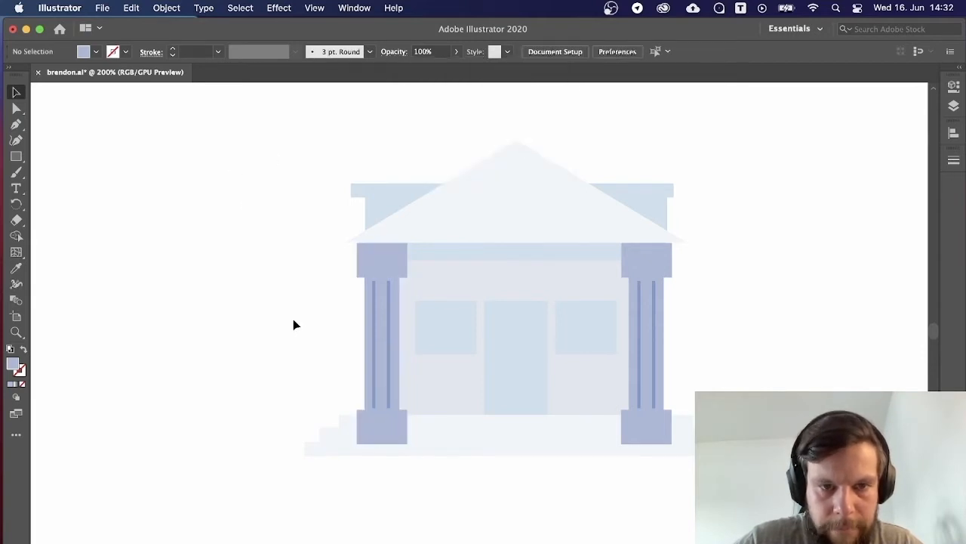
Align the left column's stripe pair horizontally centered with its base, capital and shaft.
{"action": "left_click", "coordinate": [377, 305]}
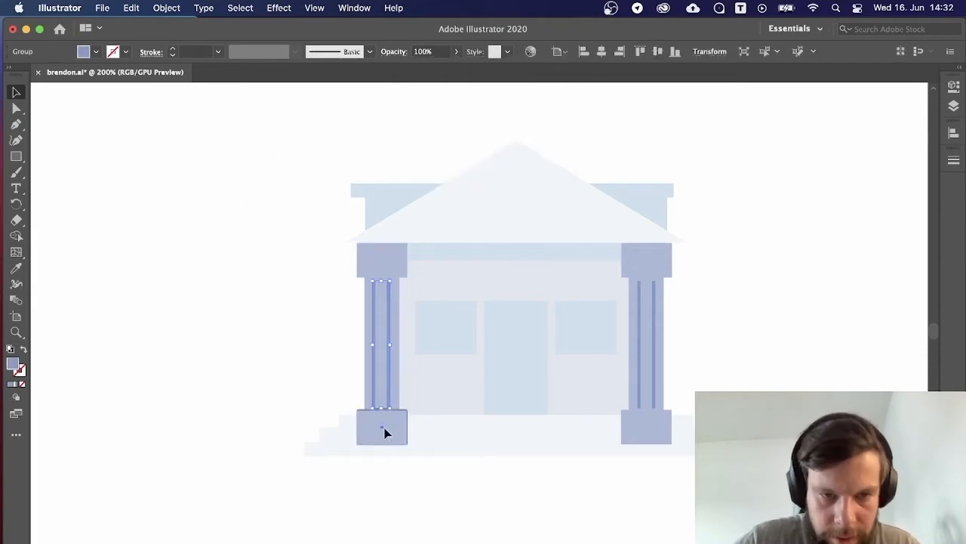
{"action": "left_click", "coordinate": [385, 427]}
{"action": "left_click", "coordinate": [386, 259], "text": "shift"}
{"action": "left_click", "coordinate": [390, 292], "text": "shift"}
{"action": "left_click", "coordinate": [382, 299], "text": "shift"}
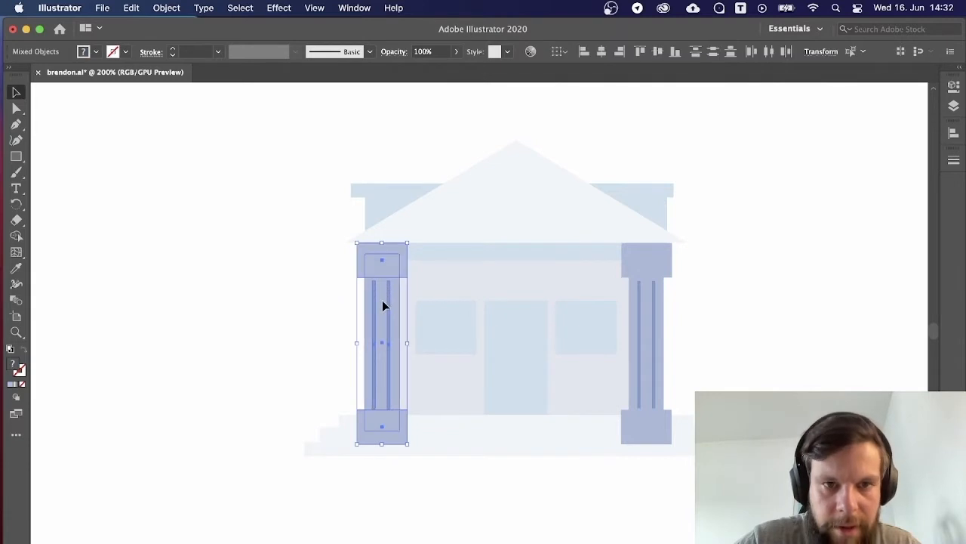
{"action": "left_click", "coordinate": [602, 51]}
{"action": "left_click", "coordinate": [714, 377]}
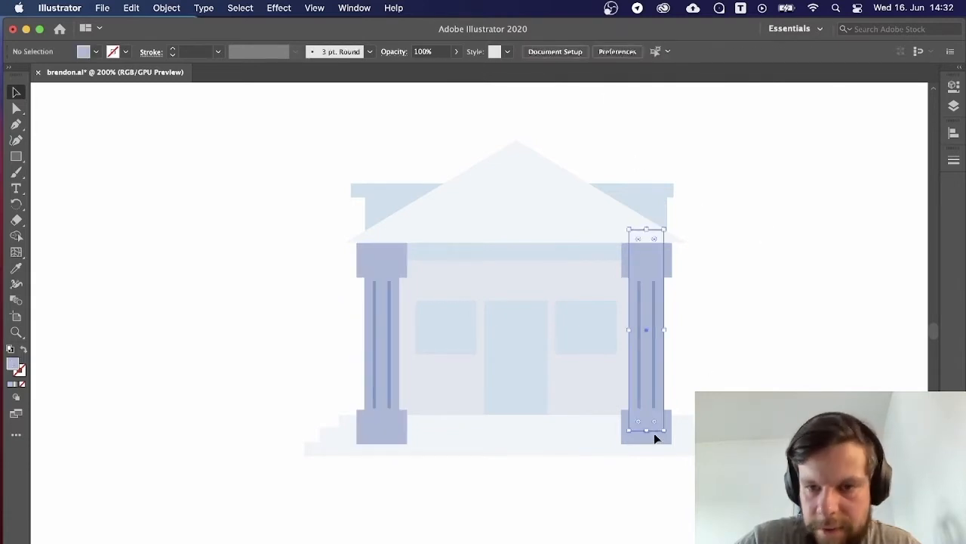
Shorten the right column's shaft from above so its top edge sits inside the capital, below the roof.
{"action": "left_click", "coordinate": [654, 400]}
{"action": "left_click", "coordinate": [641, 311], "text": "shift"}
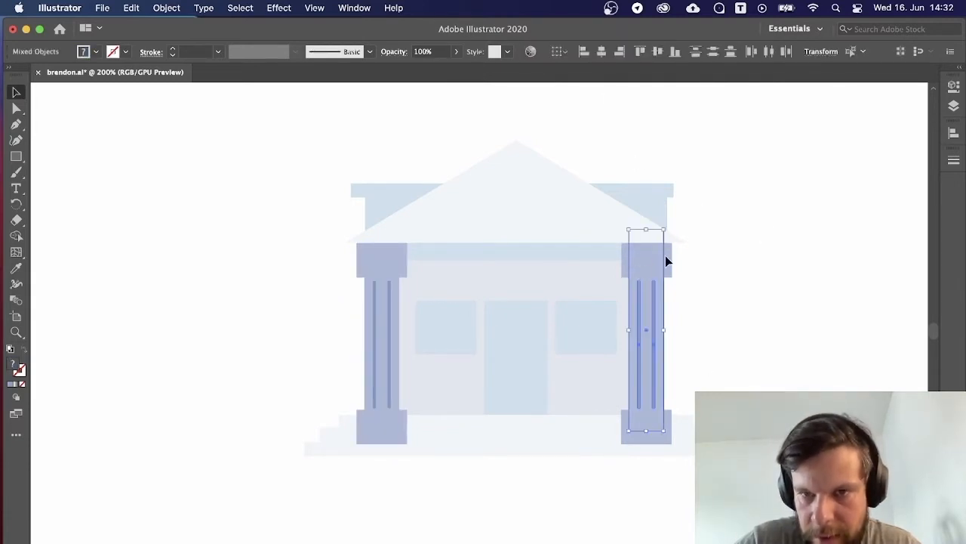
{"action": "double_click", "coordinate": [646, 296]}
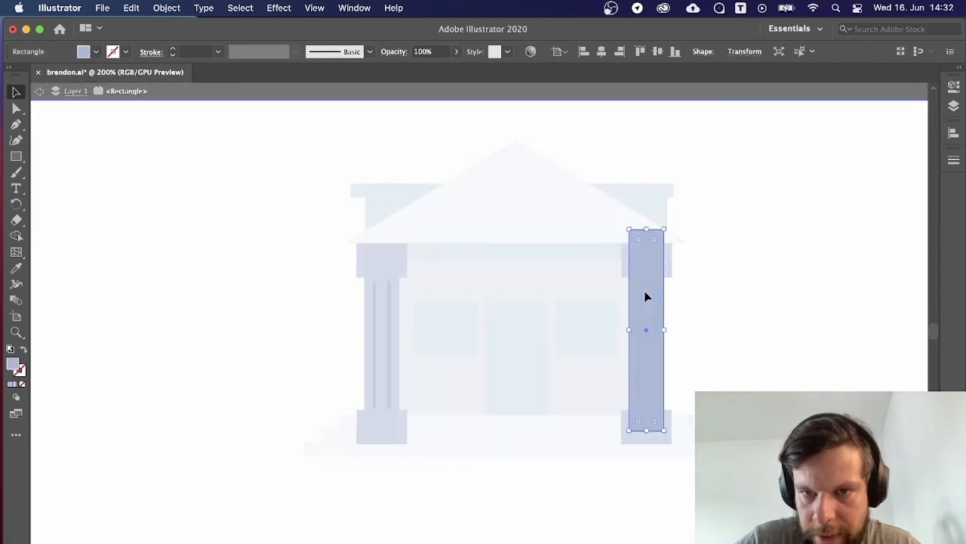
{"action": "double_click", "coordinate": [750, 272]}
{"action": "left_click_drag", "start_coordinate": [646, 230], "coordinate": [646, 250]}
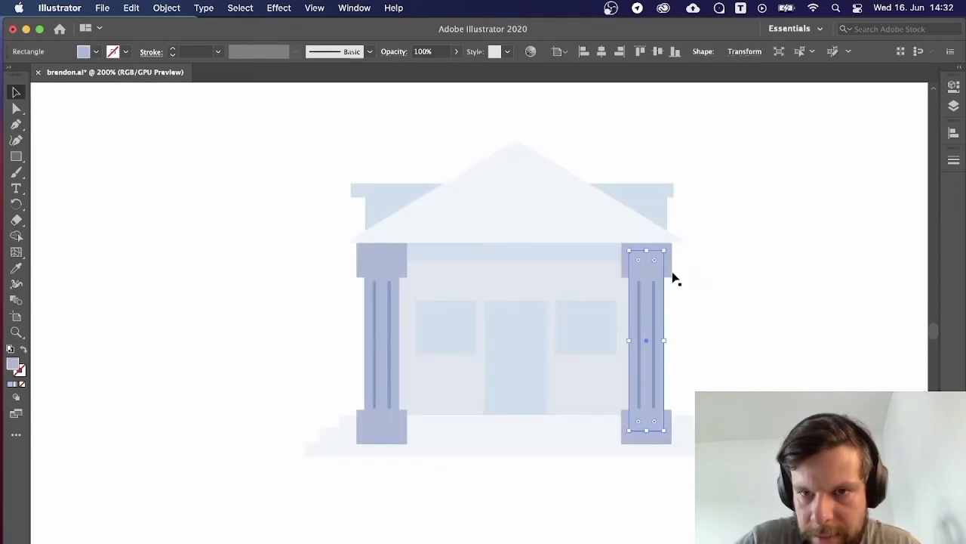
Realign the shortened right column shaft with its capital, base and stripes on their horizontal centers.
{"action": "left_click", "coordinate": [670, 272], "text": "shift"}
{"action": "left_click", "coordinate": [654, 401], "text": "shift"}
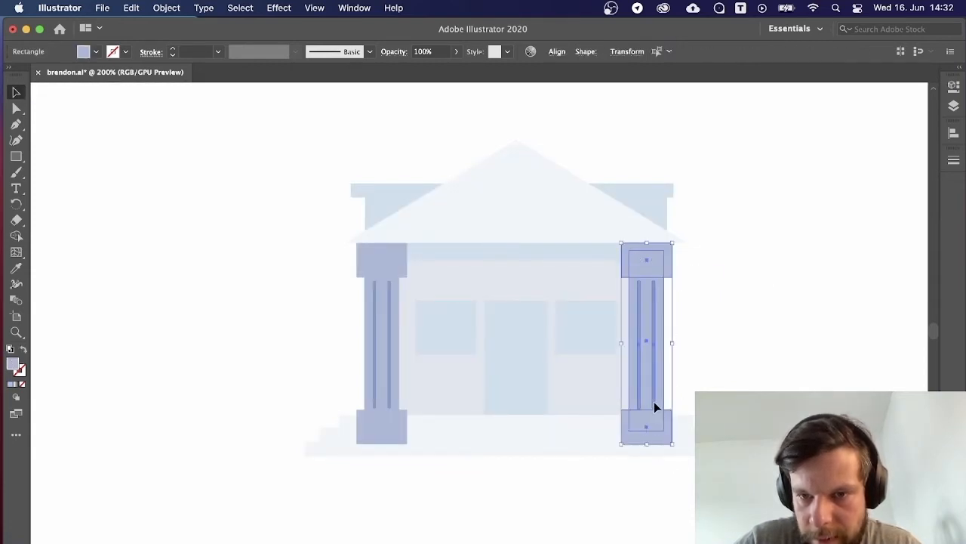
{"action": "left_click", "coordinate": [602, 52]}
{"action": "left_click", "coordinate": [758, 242]}
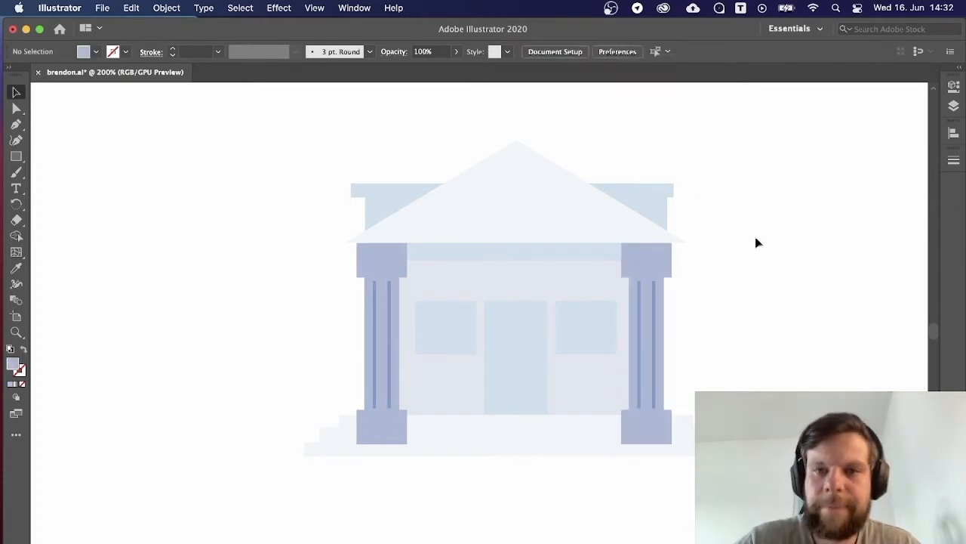
Examine the building's size and style against the man and browser-window illustrations above it.
{"action": "key", "text": "super+minus"}
{"action": "key", "text": "super+minus"}
{"action": "key", "text": "super+minus"}
{"action": "key", "text": "super+minus"}
{"action": "key", "text": "super+minus"}
{"action": "key", "text": "super+equal"}
{"action": "key", "text": "super+equal"}
{"action": "key", "text": "super+equal"}
{"action": "key", "text": "super+equal"}
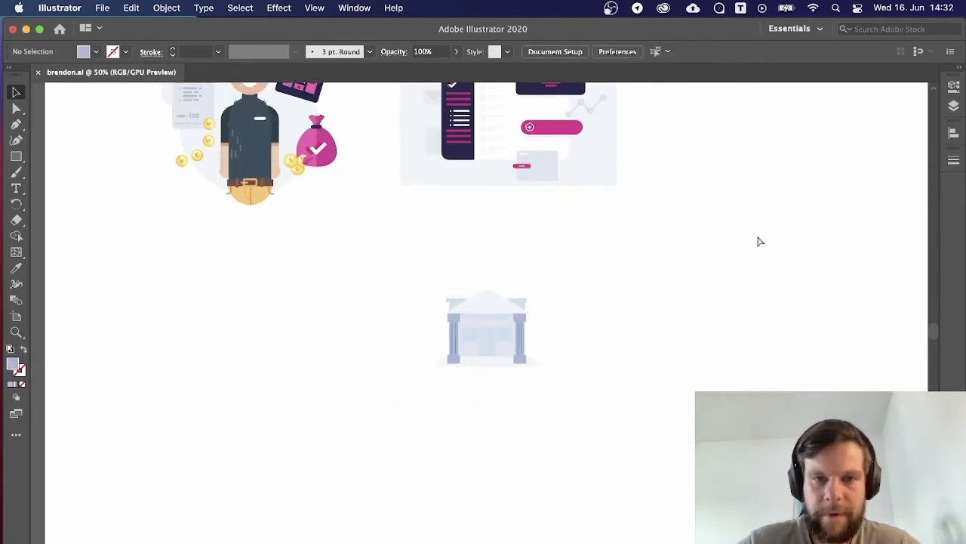
{"action": "scroll", "coordinate": [751, 382], "scroll_direction": "up", "scroll_amount": 3}
{"action": "key", "text": "super+minus"}
{"action": "key", "text": "super+minus"}
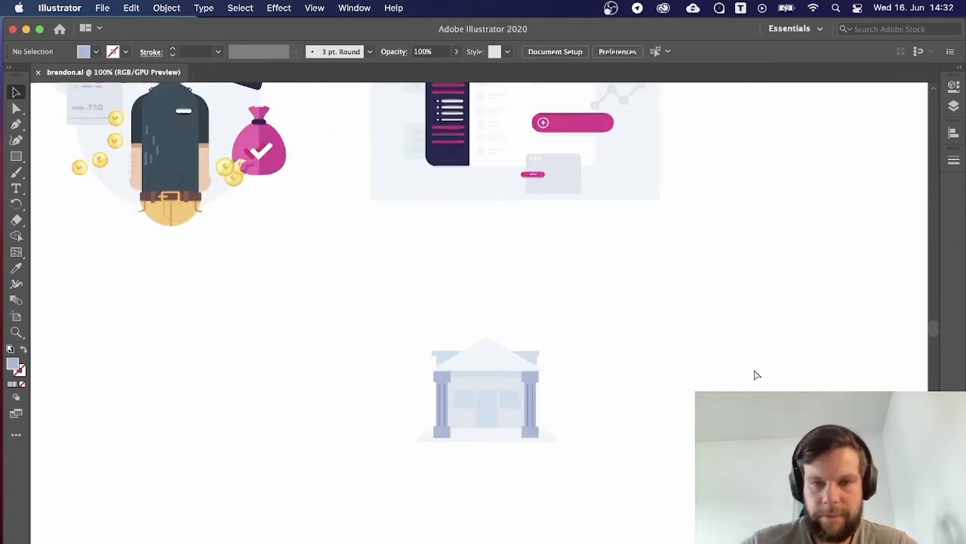
{"action": "scroll", "coordinate": [717, 312], "scroll_direction": "up", "scroll_amount": 3}
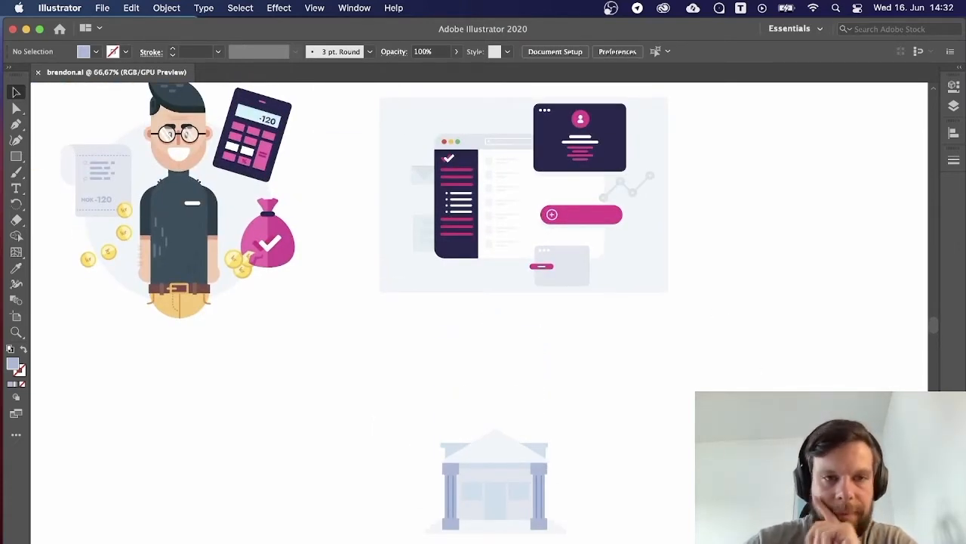
{"action": "scroll", "coordinate": [649, 373], "scroll_direction": "down", "scroll_amount": 1}
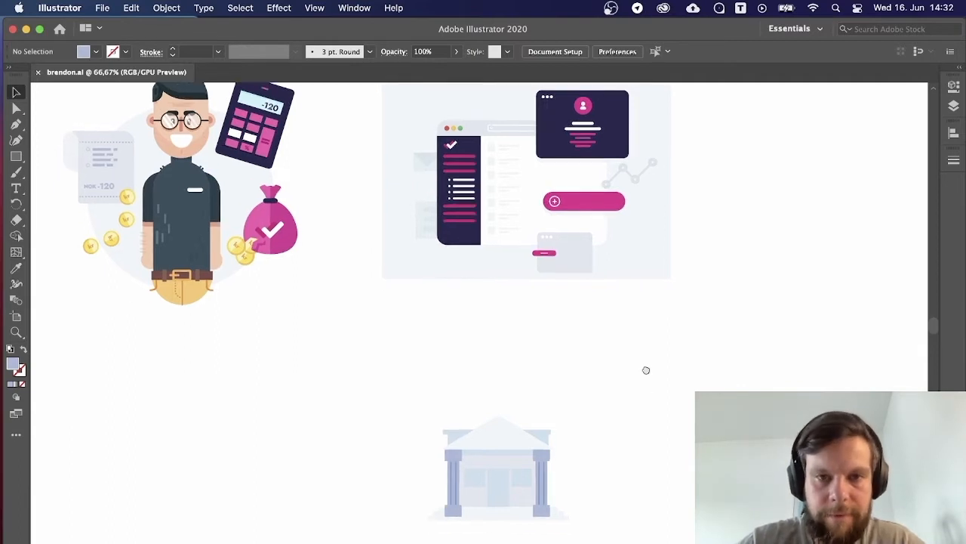
{"action": "scroll", "coordinate": [452, 461], "scroll_direction": "down", "scroll_amount": 1}
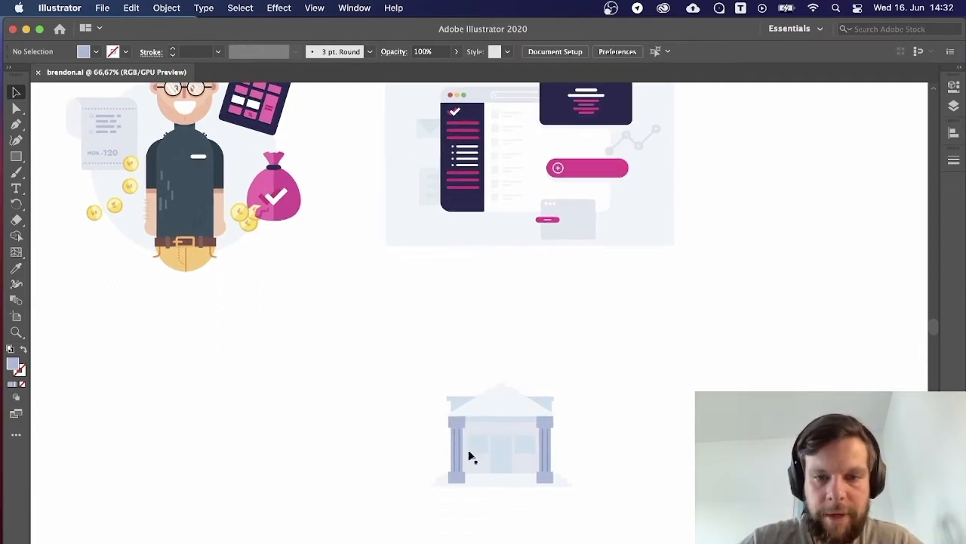
Move the whole building up to sit just below the browser-window illustration.
{"action": "key", "text": "super+plus"}
{"action": "left_click_drag", "start_coordinate": [356, 383], "coordinate": [635, 516]}
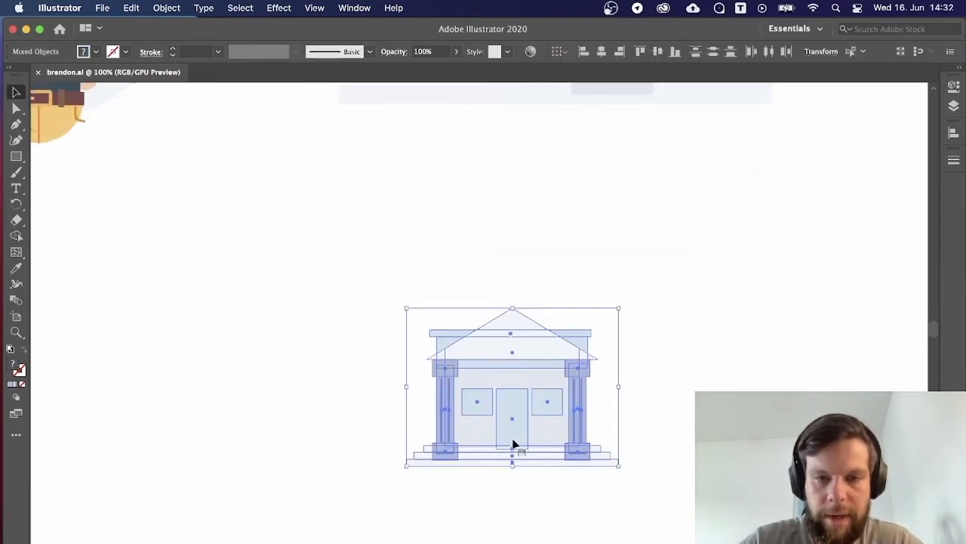
{"action": "left_click_drag", "start_coordinate": [513, 443], "coordinate": [475, 293]}
{"action": "left_click", "coordinate": [603, 308]}
{"action": "left_click_drag", "start_coordinate": [612, 276], "coordinate": [677, 481]}
{"action": "key", "text": "super+minus"}
{"action": "key", "text": "super+minus"}
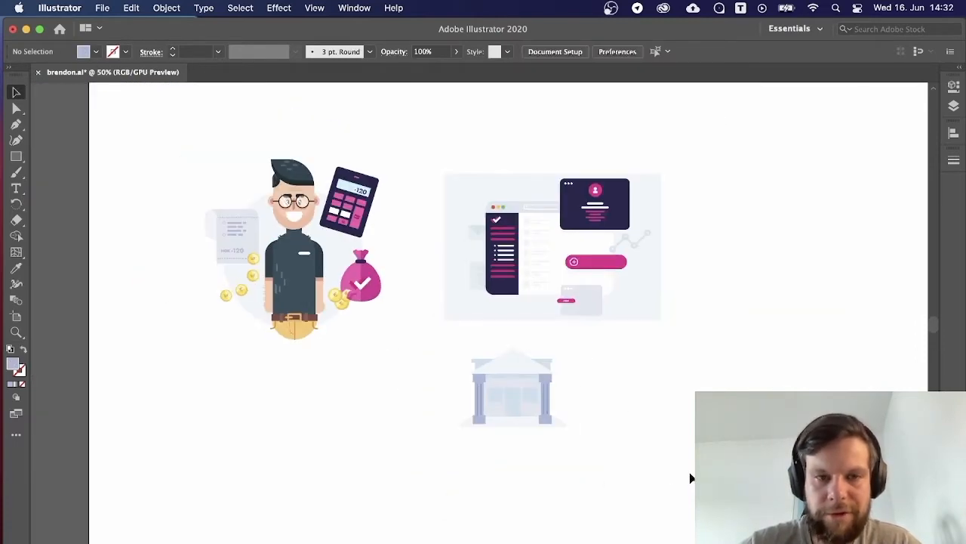
Move the whole building slightly down and scale it up by about a quarter.
{"action": "key", "text": "super+plus"}
{"action": "key", "text": "super+plus"}
{"action": "left_click_drag", "start_coordinate": [693, 436], "coordinate": [649, 517]}
{"action": "scroll", "coordinate": [649, 516], "scroll_direction": "down", "scroll_amount": 2}
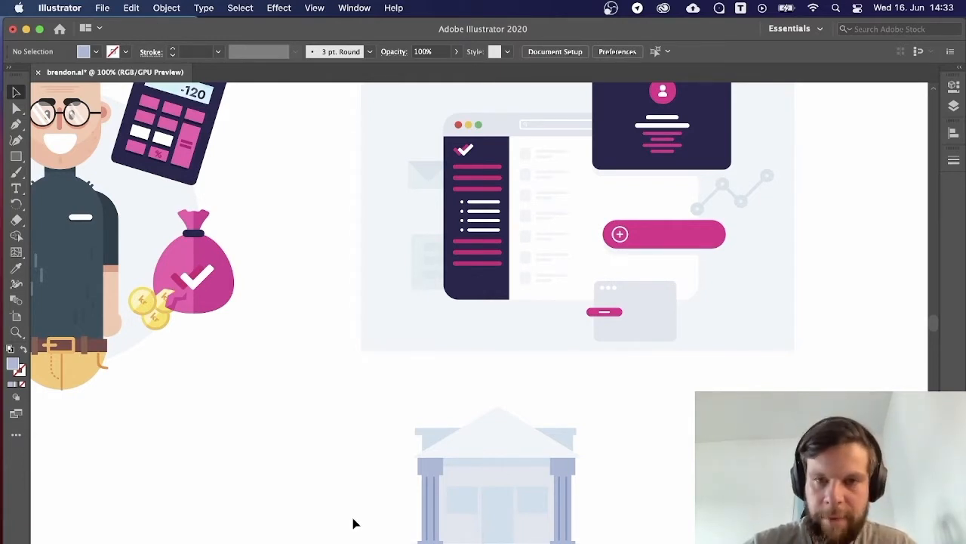
{"action": "key", "text": "super+minus"}
{"action": "key", "text": "super+minus"}
{"action": "key", "text": "super+plus"}
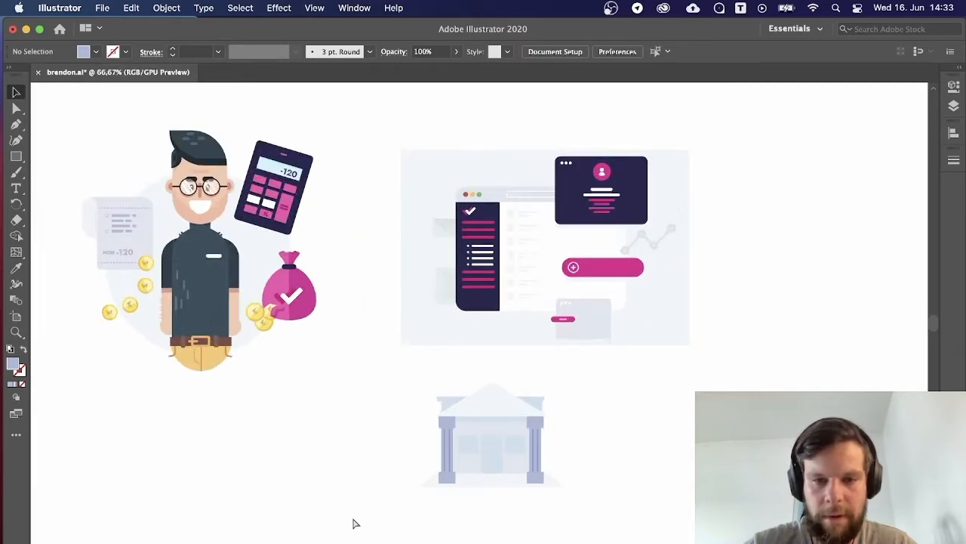
{"action": "left_click_drag", "start_coordinate": [389, 522], "coordinate": [379, 478]}
{"action": "left_click_drag", "start_coordinate": [405, 336], "coordinate": [639, 510]}
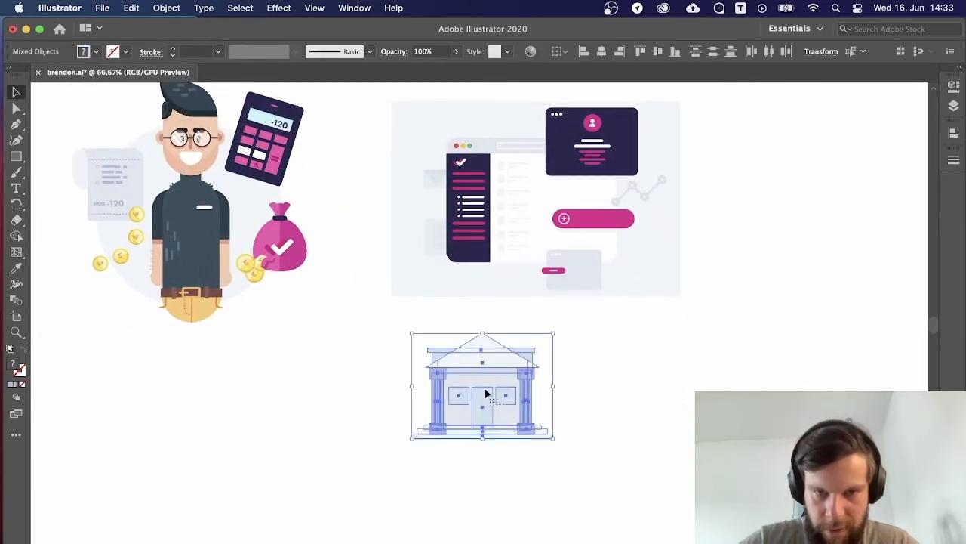
{"action": "left_click_drag", "start_coordinate": [471, 388], "coordinate": [480, 456]}
{"action": "left_click_drag", "start_coordinate": [563, 402], "coordinate": [601, 372]}
{"action": "key", "text": "super+shift+a"}
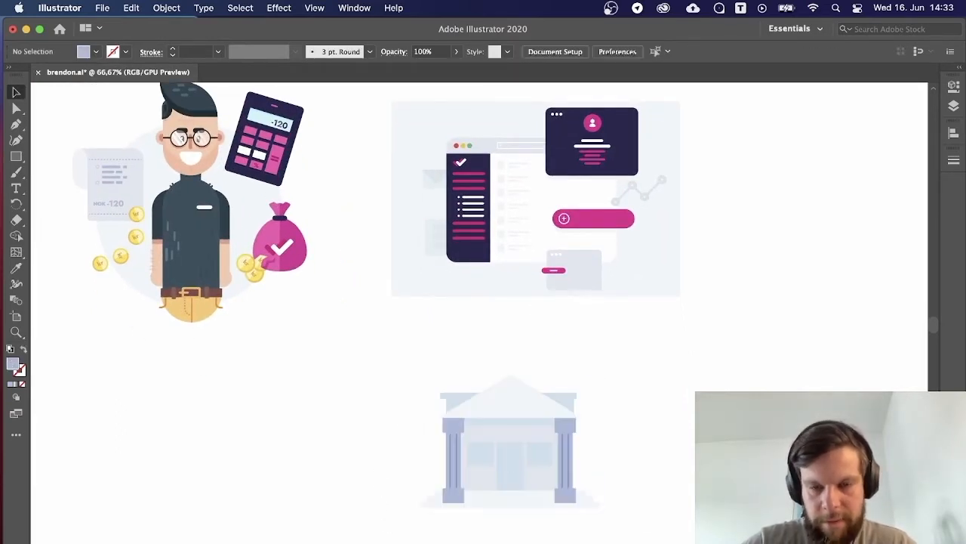
Ungroup the browser-window illustration.
{"action": "left_click", "coordinate": [621, 204]}
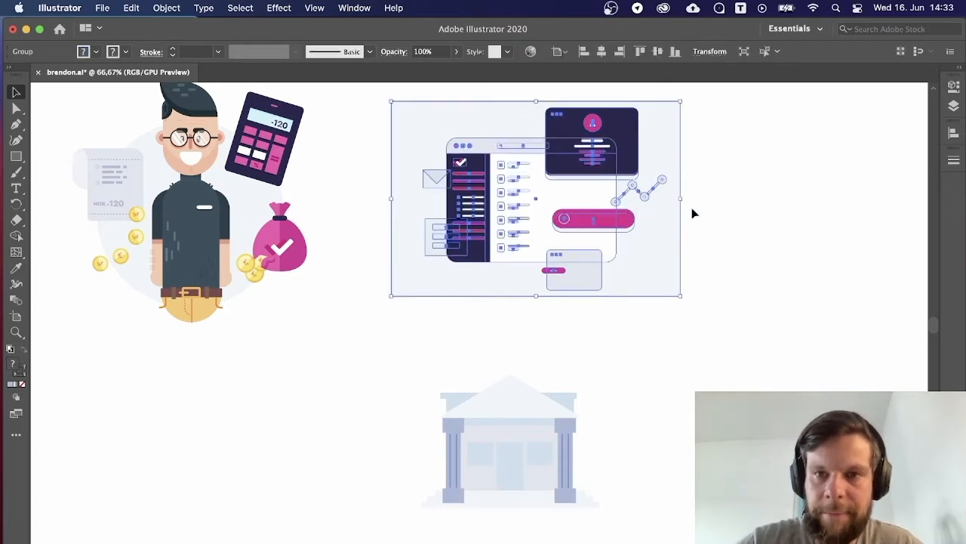
{"action": "right_click", "coordinate": [649, 207]}
{"action": "left_click", "coordinate": [691, 329]}
{"action": "left_click", "coordinate": [641, 336]}
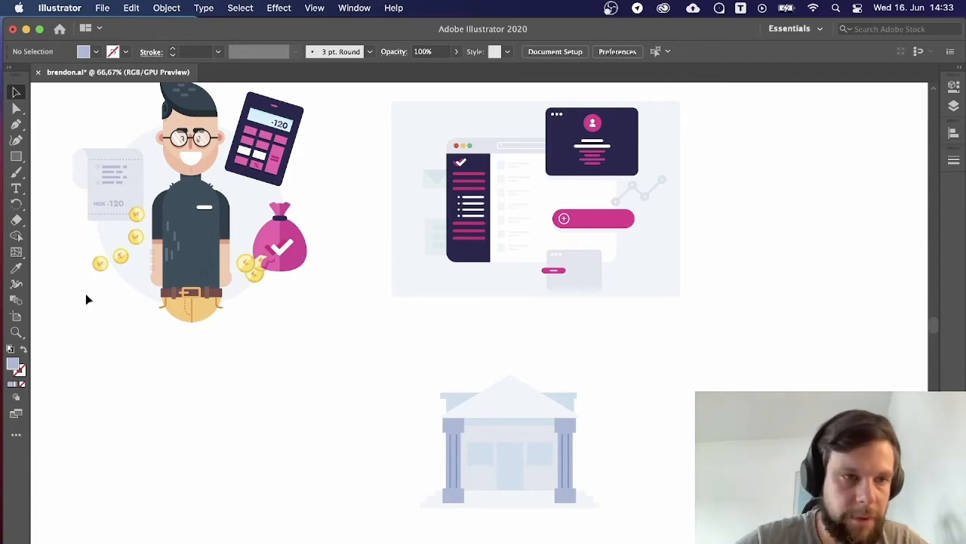
Ungroup the illustration of the man with the calculator and check that the lowest left coin can be selected separately.
{"action": "left_click", "coordinate": [106, 277]}
{"action": "right_click", "coordinate": [97, 263]}
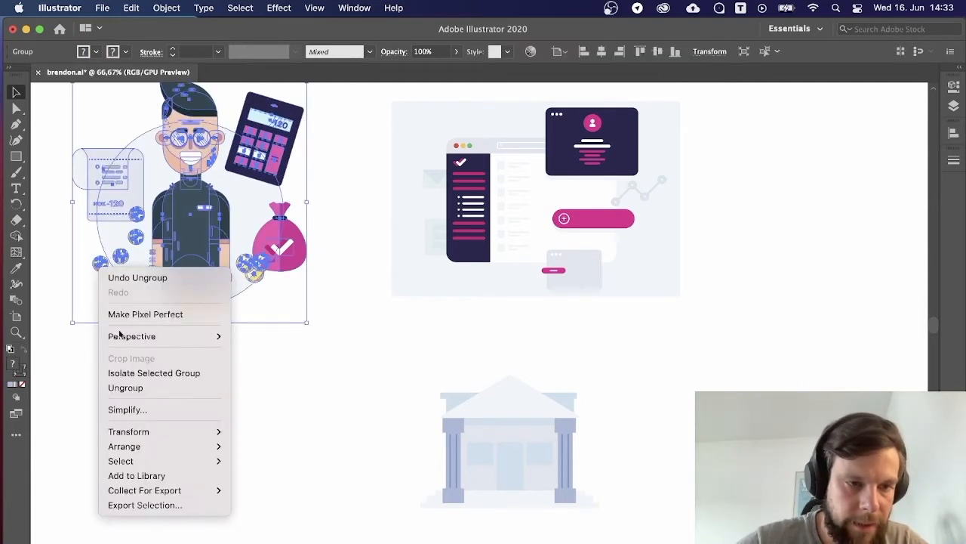
{"action": "left_click", "coordinate": [141, 387]}
{"action": "left_click", "coordinate": [72, 351]}
{"action": "left_click", "coordinate": [98, 262]}
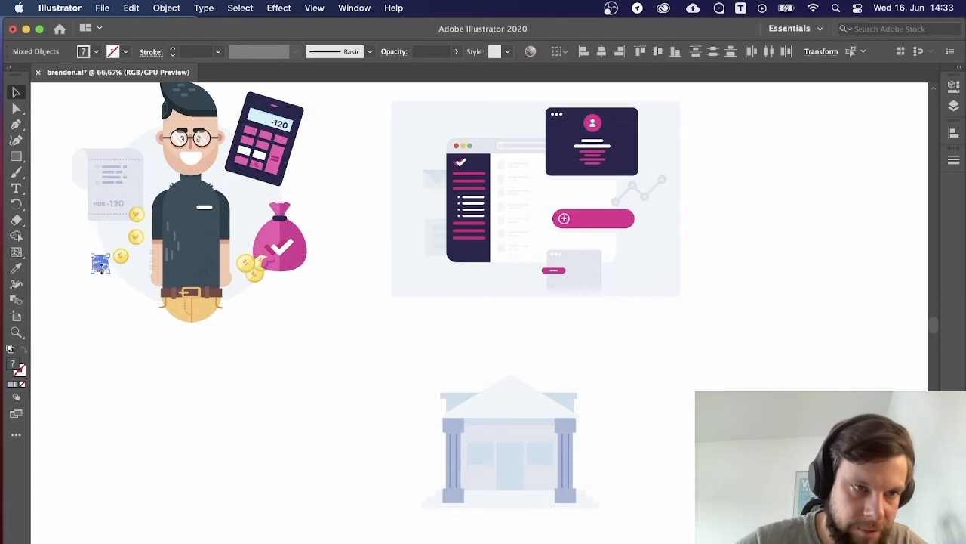
{"action": "left_click", "coordinate": [103, 405]}
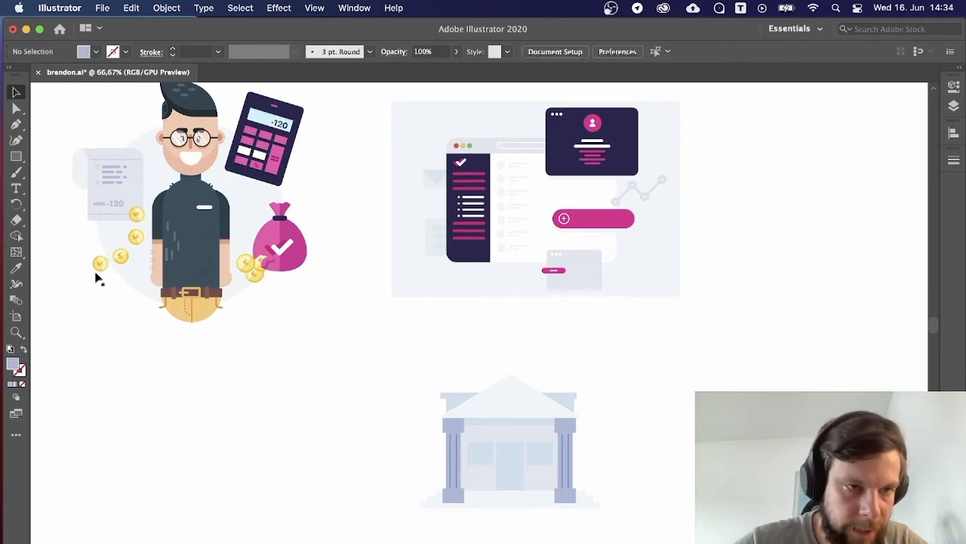
Copy the lowest left coin from the man's illustration to the left end of the building's rear block.
{"action": "left_click_drag", "start_coordinate": [99, 266], "coordinate": [431, 409]}
{"action": "left_click", "coordinate": [326, 483]}
{"action": "left_click", "coordinate": [402, 484]}
{"action": "left_click_drag", "start_coordinate": [392, 475], "coordinate": [410, 457]}
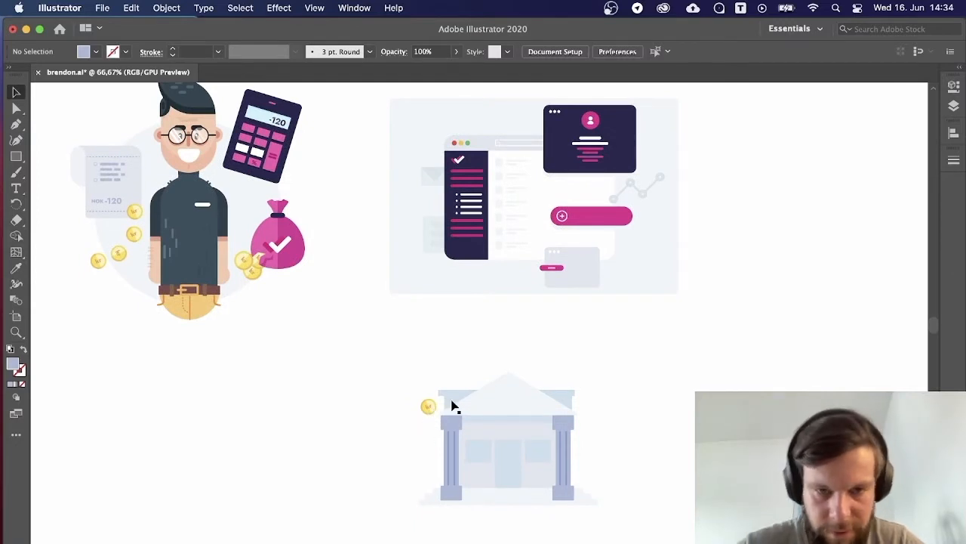
{"action": "left_click_drag", "start_coordinate": [310, 401], "coordinate": [306, 415]}
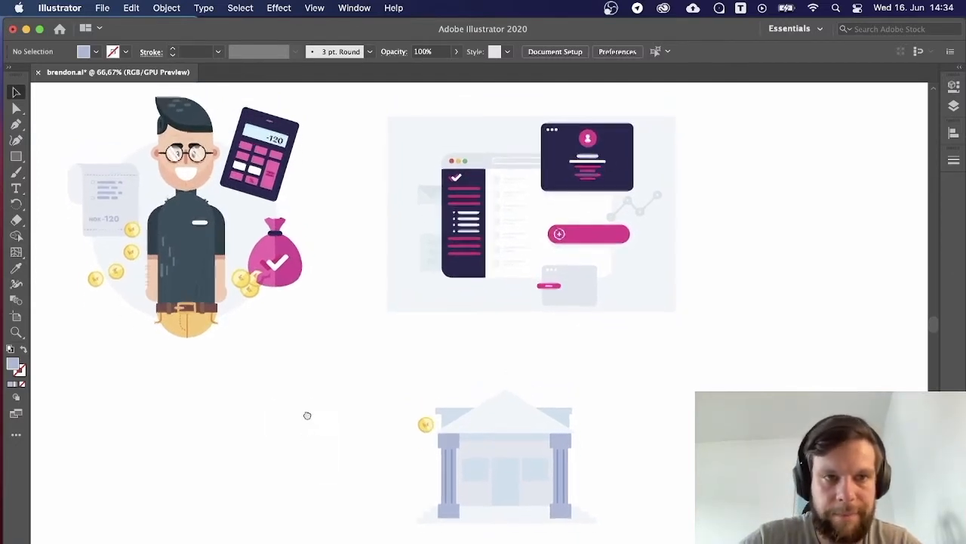
{"action": "left_click_drag", "start_coordinate": [381, 376], "coordinate": [682, 535]}
{"action": "left_click", "coordinate": [282, 430]}
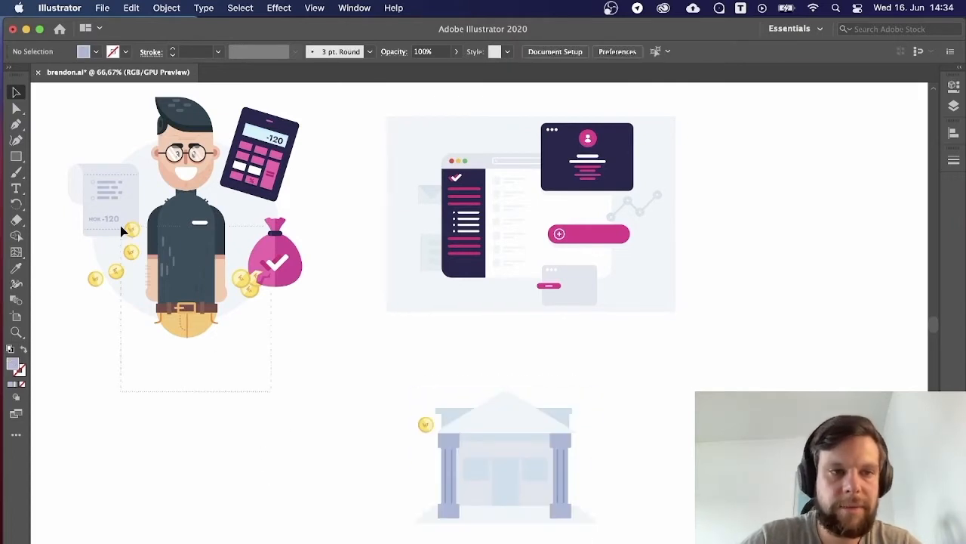
{"action": "left_click", "coordinate": [96, 280]}
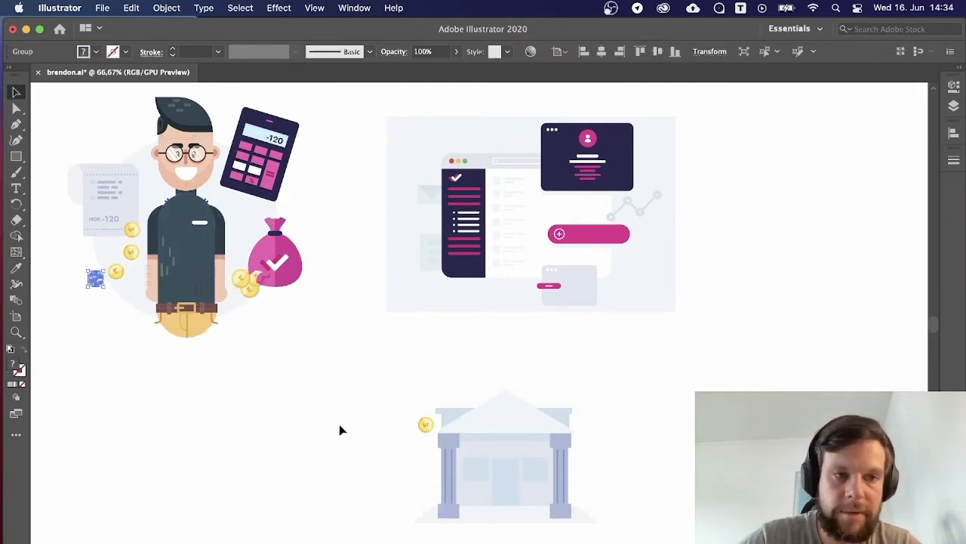
{"action": "left_click", "coordinate": [339, 428]}
{"action": "left_click", "coordinate": [101, 279]}
{"action": "left_click", "coordinate": [377, 446]}
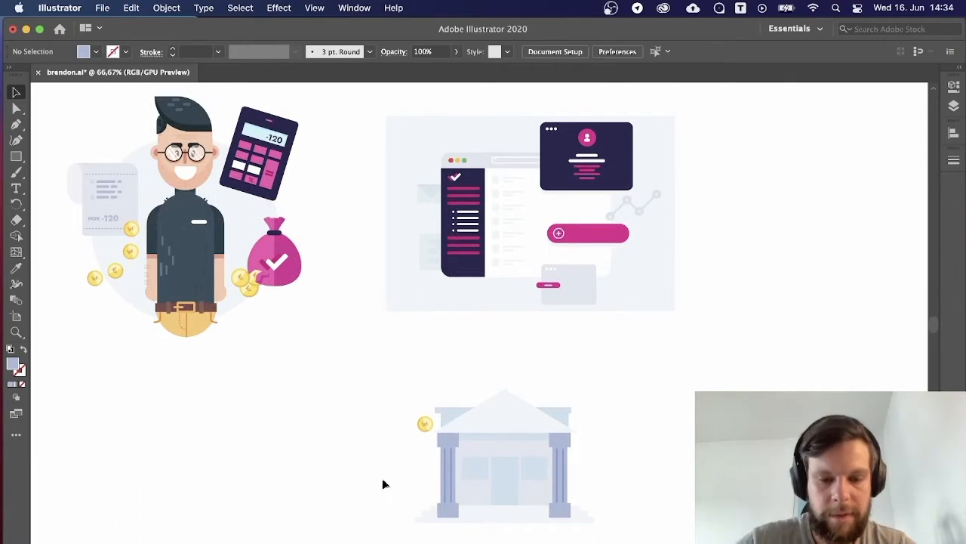
Copy the check mark logo from the browser window's dark sidebar to just above the left side of the building's roof.
{"action": "scroll", "coordinate": [552, 498], "scroll_direction": "right", "scroll_amount": 2}
{"action": "scroll", "coordinate": [552, 498], "scroll_direction": "down", "scroll_amount": 1}
{"action": "scroll", "coordinate": [552, 498], "scroll_direction": "down", "scroll_amount": 2}
{"action": "scroll", "coordinate": [552, 499], "scroll_direction": "right", "scroll_amount": 1}
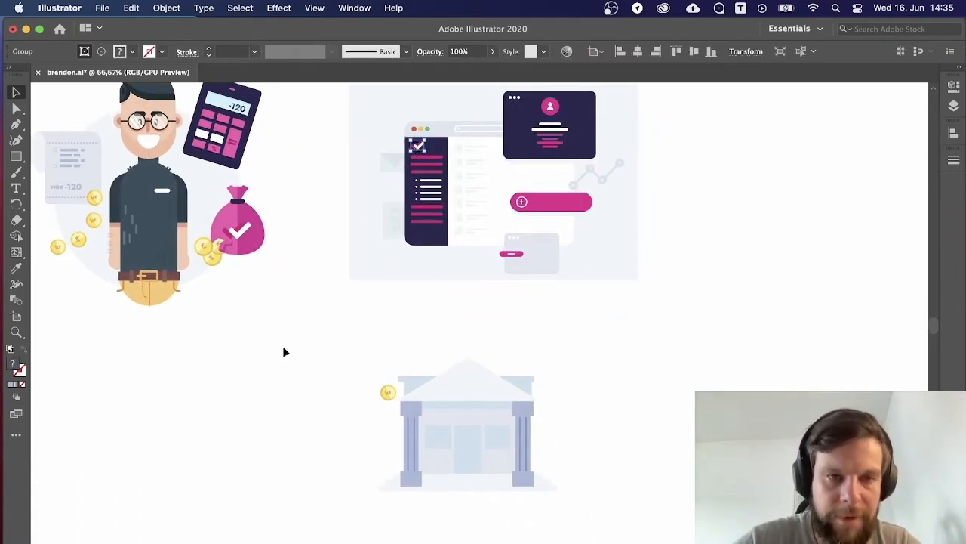
{"action": "left_click_drag", "start_coordinate": [419, 147], "coordinate": [415, 358]}
{"action": "left_click", "coordinate": [330, 467]}
{"action": "left_click", "coordinate": [327, 386]}
{"action": "left_click", "coordinate": [308, 378]}
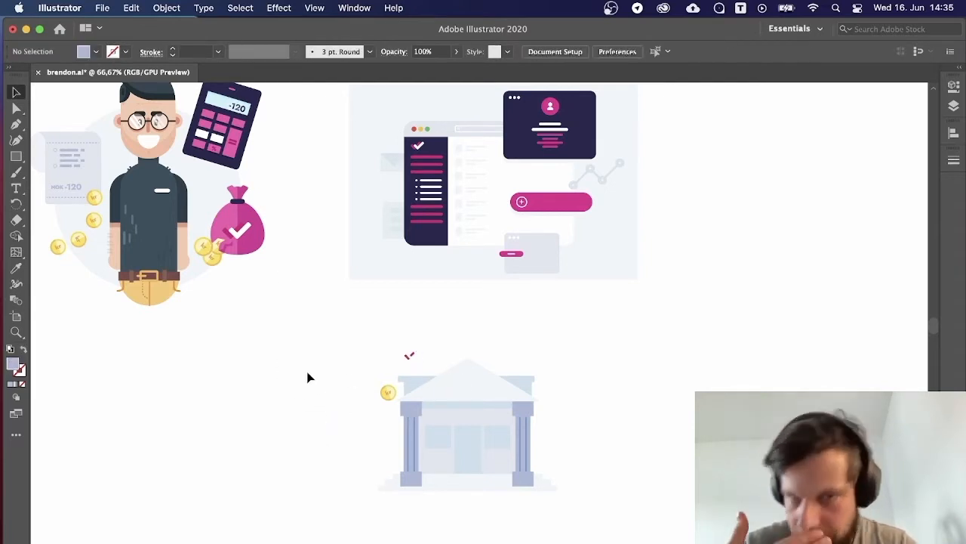
Copy the receipt, its coin and the large backdrop circle from the man's illustration to the empty area below it.
{"action": "key", "text": "super+minus"}
{"action": "key", "text": "super+minus"}
{"action": "key", "text": "super+equal"}
{"action": "key", "text": "super+equal"}
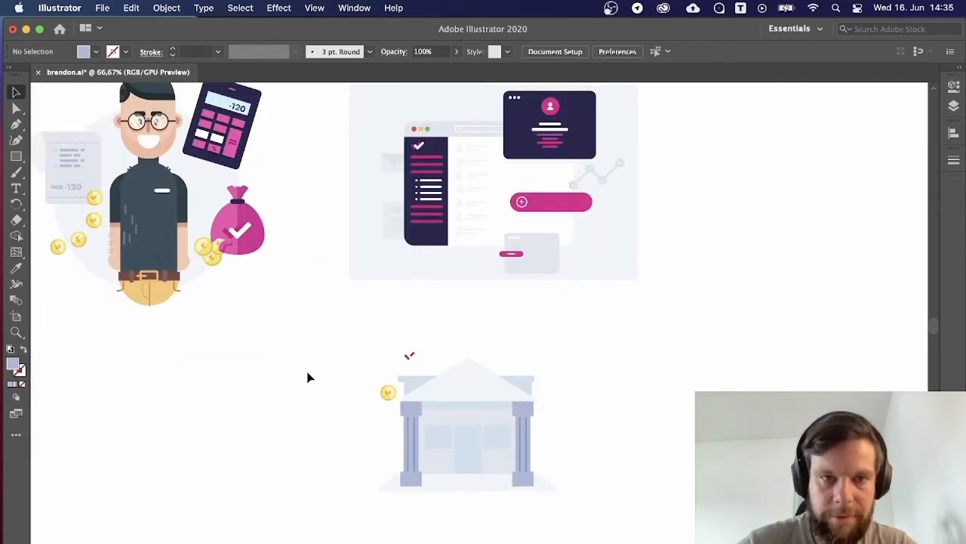
{"action": "left_click_drag", "start_coordinate": [369, 322], "coordinate": [402, 311]}
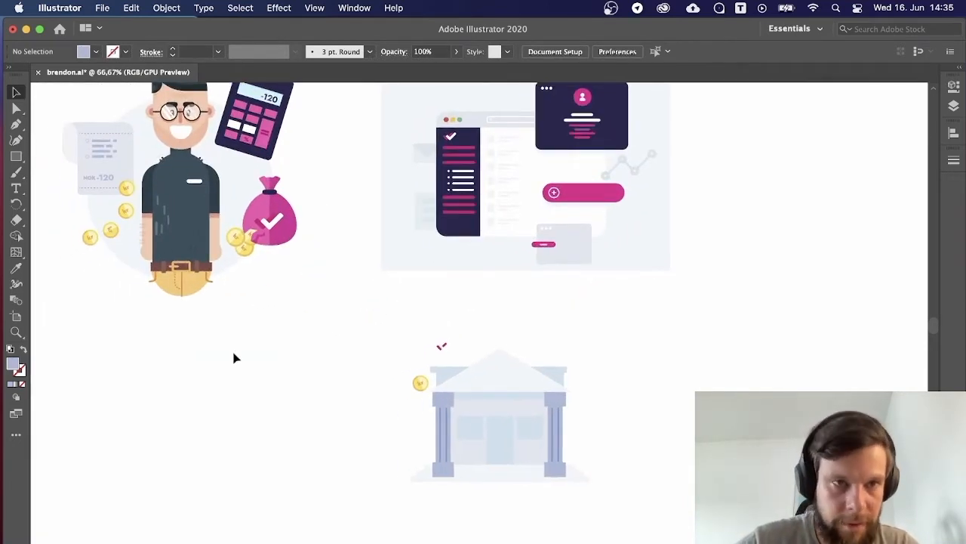
{"action": "scroll", "coordinate": [354, 401], "scroll_direction": "up", "scroll_amount": 3}
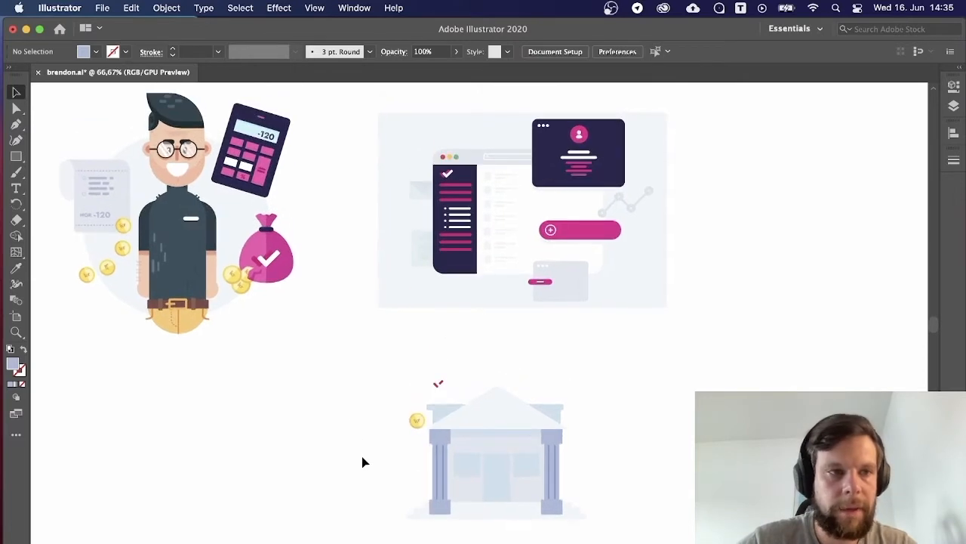
{"action": "left_click_drag", "start_coordinate": [58, 149], "coordinate": [122, 227]}
{"action": "left_click_drag", "start_coordinate": [148, 414], "coordinate": [155, 348]}
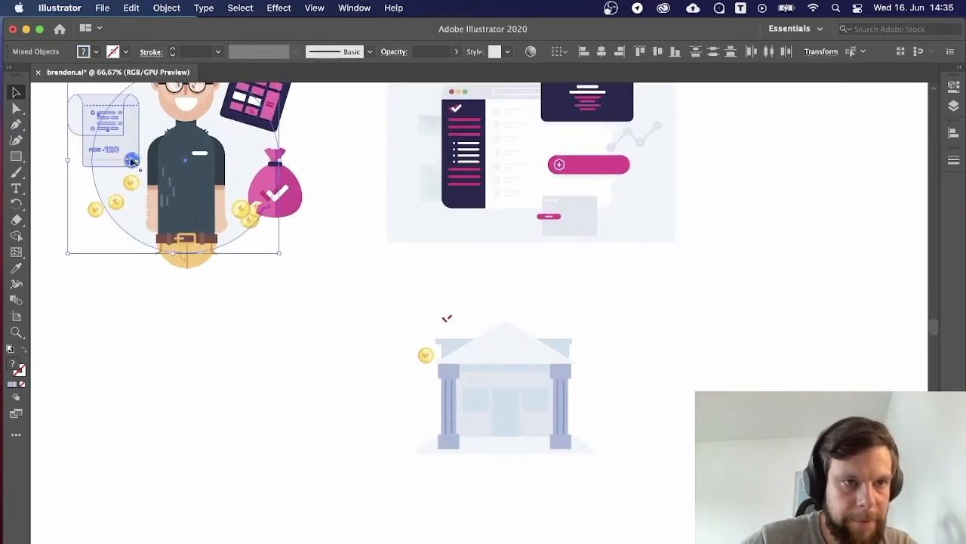
{"action": "left_click_drag", "start_coordinate": [130, 160], "coordinate": [155, 424]}
{"action": "left_click", "coordinate": [312, 364]}
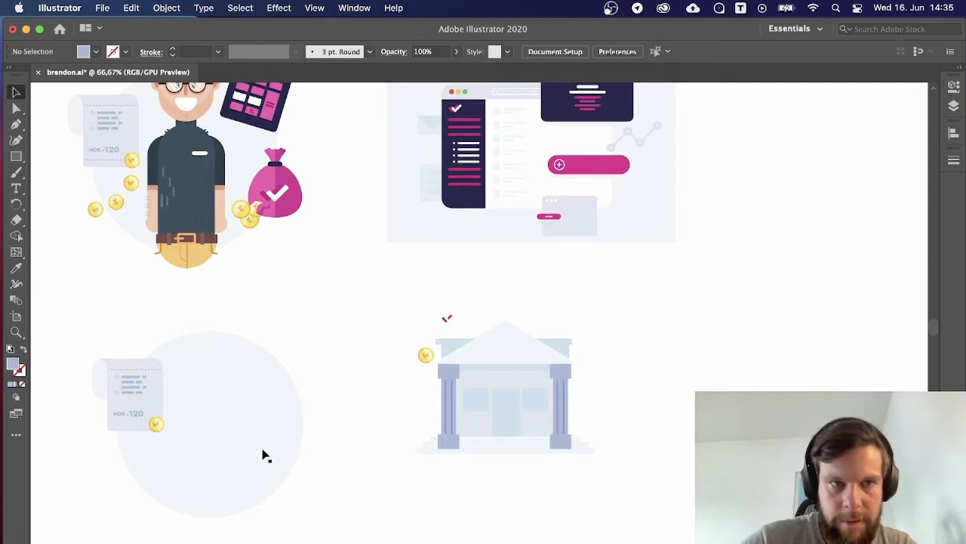
Move the copied backdrop circle and the copied receipt with its coin to the right side of the building.
{"action": "left_click", "coordinate": [213, 417]}
{"action": "left_click_drag", "start_coordinate": [216, 432], "coordinate": [508, 394]}
{"action": "left_click", "coordinate": [686, 375]}
{"action": "left_click_drag", "start_coordinate": [539, 317], "coordinate": [825, 305]}
{"action": "left_click", "coordinate": [629, 278]}
{"action": "left_click_drag", "start_coordinate": [83, 340], "coordinate": [678, 355]}
{"action": "left_click", "coordinate": [648, 403]}
Copy the pink plus button together with the browser window's body, sidebar and backdrop to the empty area left of the building.
{"action": "left_click_drag", "start_coordinate": [429, 301], "coordinate": [462, 325]}
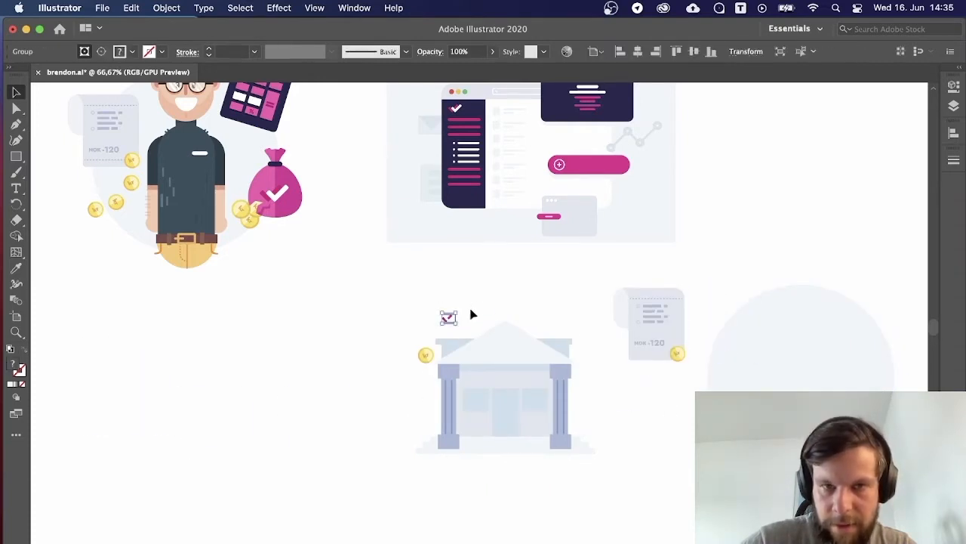
{"action": "left_click", "coordinate": [480, 302]}
{"action": "left_click_drag", "start_coordinate": [565, 267], "coordinate": [493, 299]}
{"action": "left_click", "coordinate": [481, 248]}
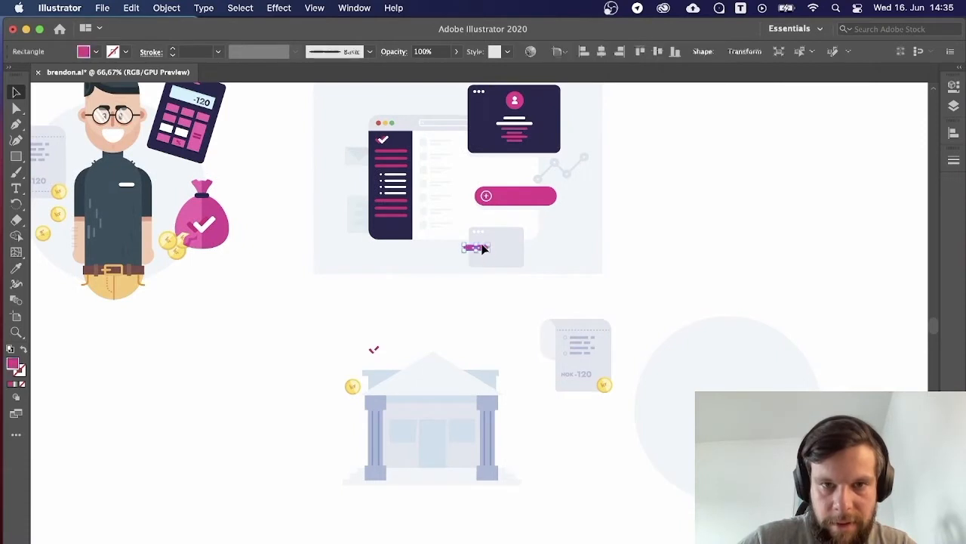
{"action": "left_click", "coordinate": [483, 267]}
{"action": "left_click", "coordinate": [480, 247]}
{"action": "left_click", "coordinate": [527, 201]}
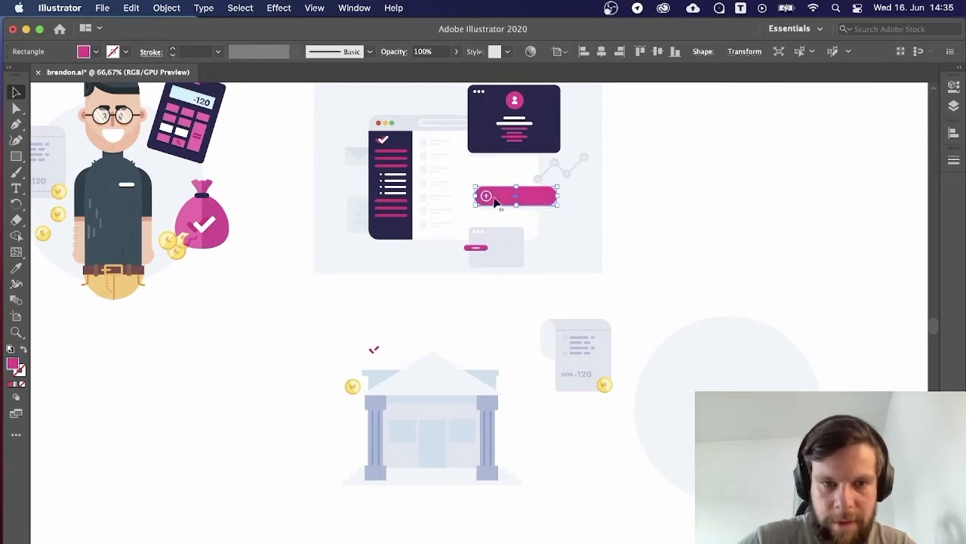
{"action": "left_click", "coordinate": [489, 290]}
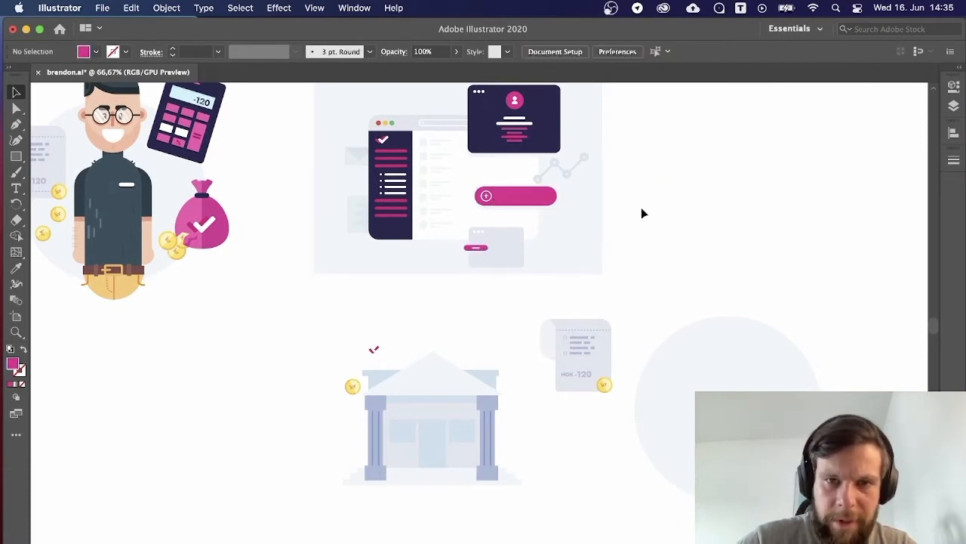
{"action": "left_click_drag", "start_coordinate": [493, 205], "coordinate": [215, 472]}
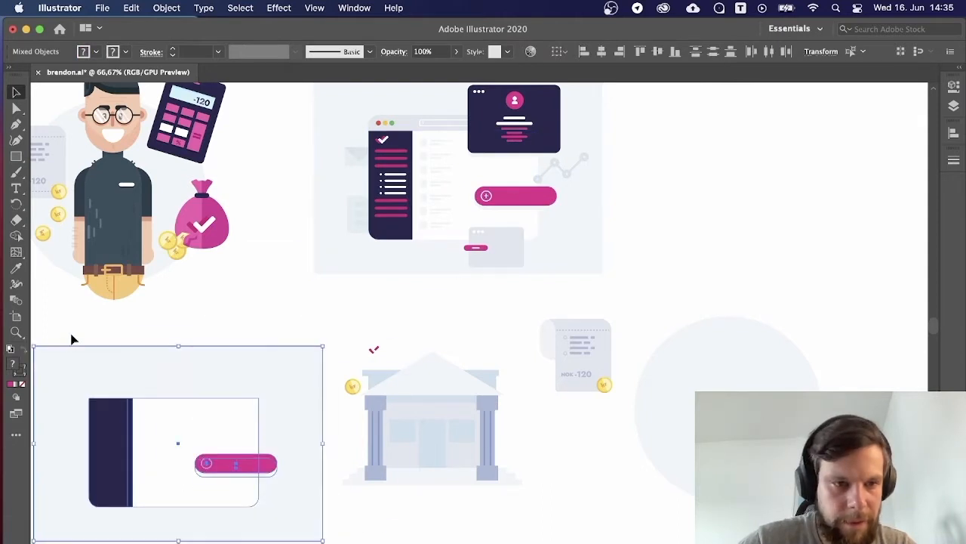
Delete the copied browser window body, sidebar and backdrop, and move the pink plus button below the receipt beside the building.
{"action": "left_click_drag", "start_coordinate": [68, 338], "coordinate": [188, 411]}
{"action": "key", "text": "Delete"}
{"action": "left_click", "coordinate": [236, 462]}
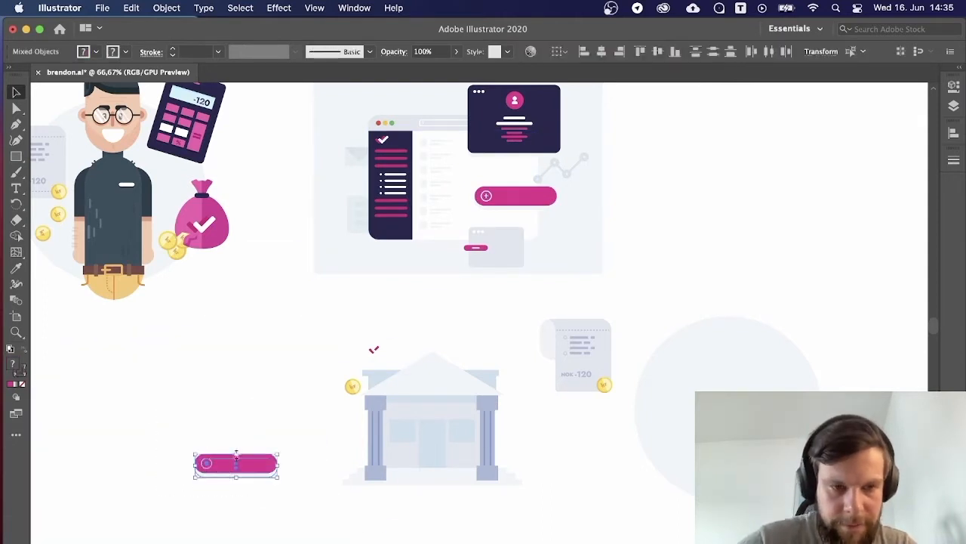
{"action": "left_click_drag", "start_coordinate": [246, 466], "coordinate": [594, 425]}
{"action": "left_click", "coordinate": [600, 494]}
Copy the dark profile card together with the browser window shapes and backdrop to the empty area left of the building.
{"action": "scroll", "coordinate": [585, 529], "scroll_direction": "up", "scroll_amount": 2}
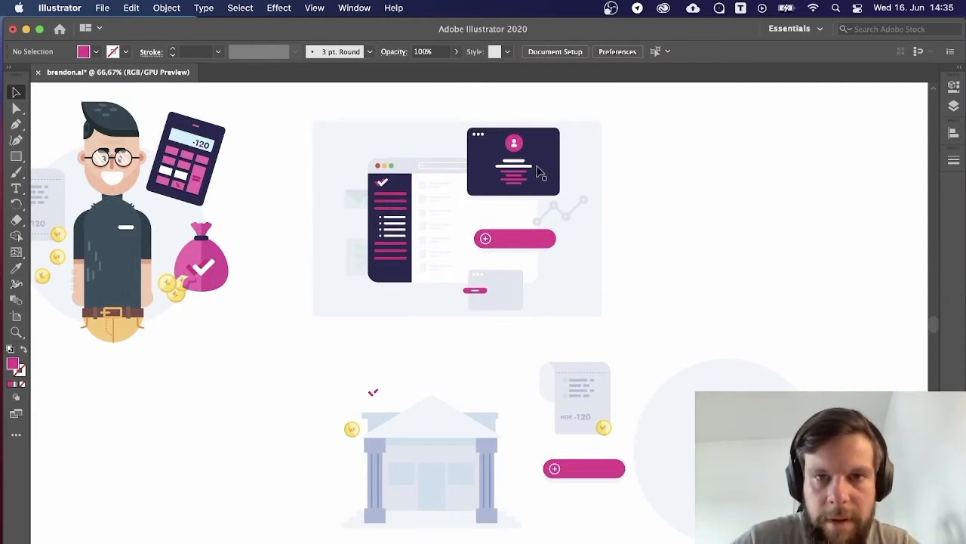
{"action": "left_click", "coordinate": [518, 151]}
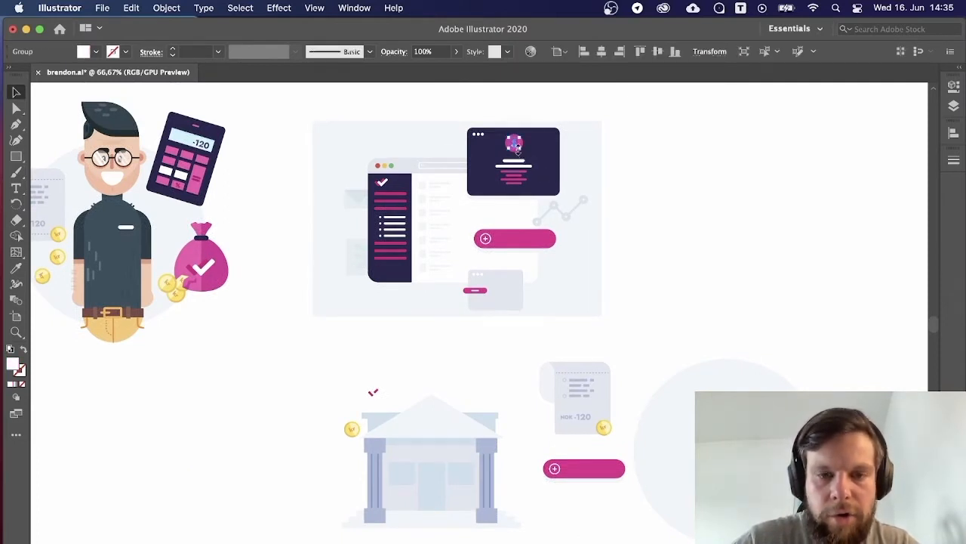
{"action": "left_click_drag", "start_coordinate": [455, 108], "coordinate": [252, 487]}
{"action": "scroll", "coordinate": [110, 485], "scroll_direction": "down", "scroll_amount": 5}
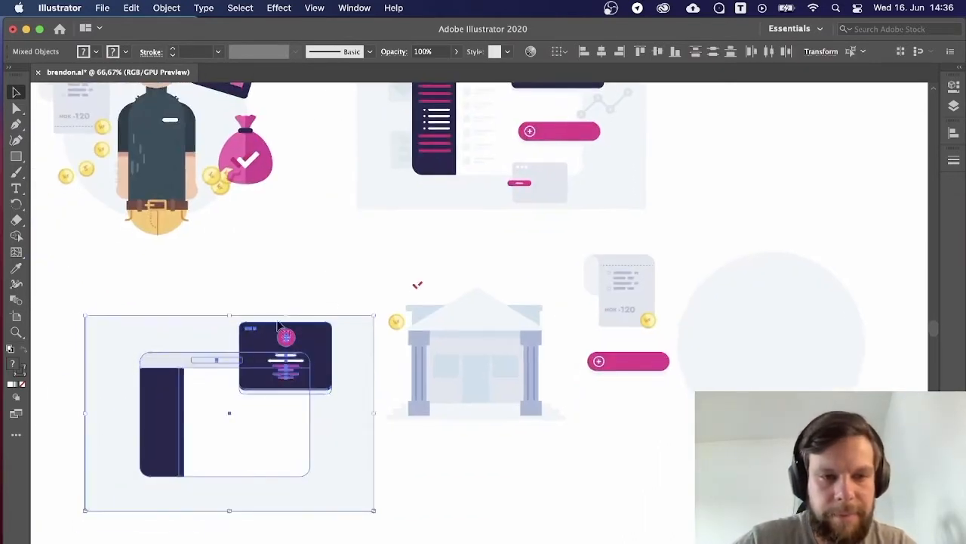
Delete the copied backdrop, browser window shapes and the card's shadow shape, keeping only the dark profile card.
{"action": "left_click_drag", "start_coordinate": [169, 521], "coordinate": [374, 409]}
{"action": "key", "text": "Delete"}
{"action": "left_click", "coordinate": [321, 404]}
{"action": "left_click", "coordinate": [317, 393]}
{"action": "key", "text": "Delete"}
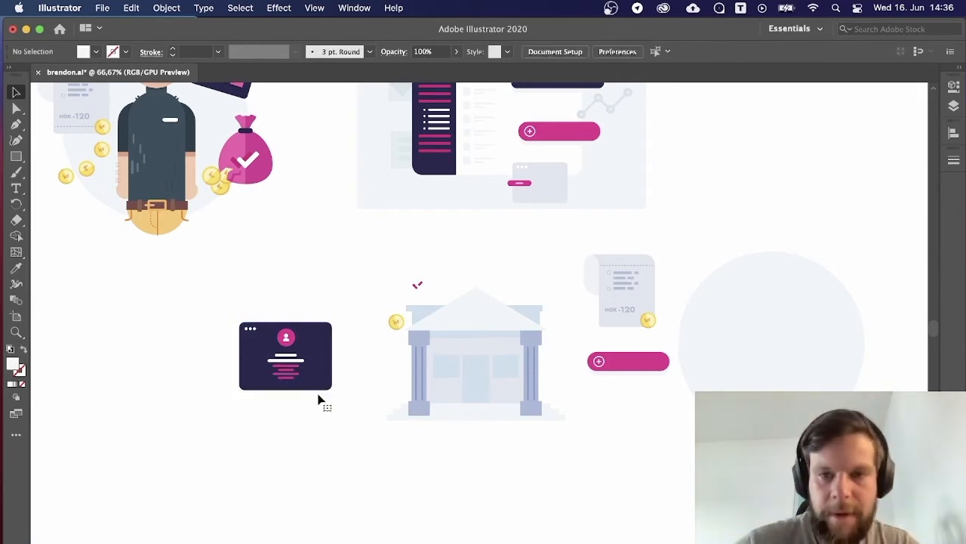
{"action": "left_click_drag", "start_coordinate": [310, 401], "coordinate": [266, 419]}
{"action": "left_click_drag", "start_coordinate": [154, 297], "coordinate": [313, 418]}
{"action": "left_click", "coordinate": [289, 417]}
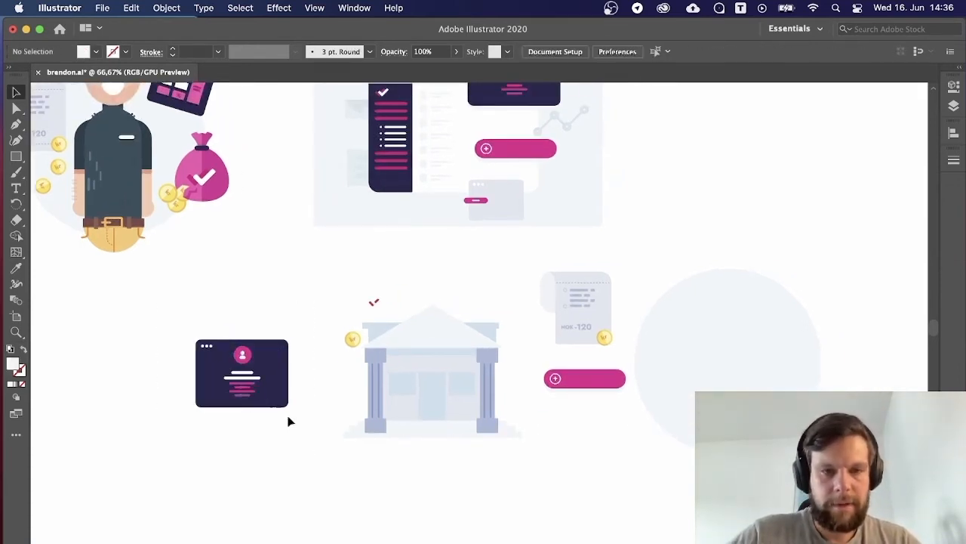
{"action": "left_click_drag", "start_coordinate": [264, 389], "coordinate": [756, 421]}
{"action": "left_click", "coordinate": [667, 501]}
{"action": "key", "text": "super+z"}
{"action": "left_click", "coordinate": [294, 370]}
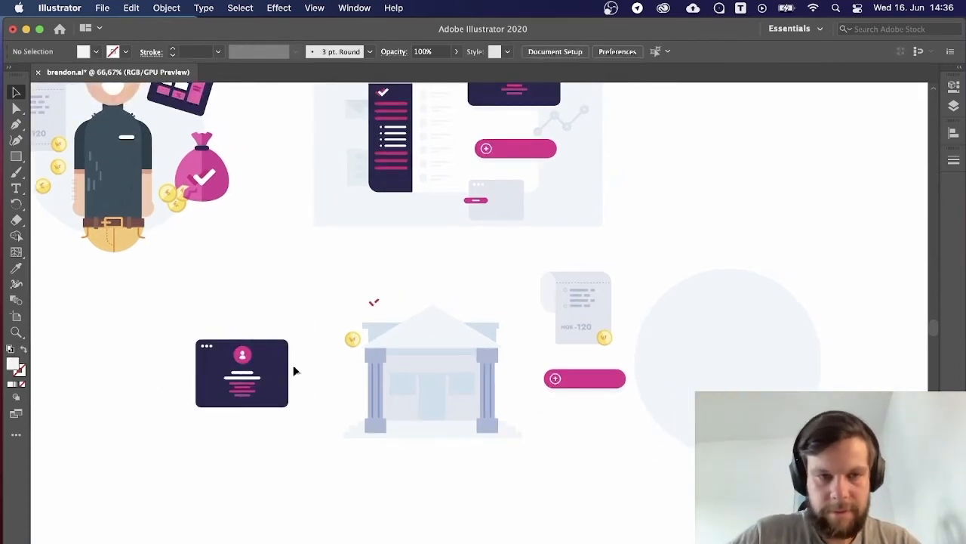
Place the dark profile card below the pink button and shift it, the button, receipt and backdrop circle farther right.
{"action": "left_click_drag", "start_coordinate": [247, 374], "coordinate": [590, 451]}
{"action": "left_click_drag", "start_coordinate": [529, 243], "coordinate": [776, 486]}
{"action": "left_click_drag", "start_coordinate": [685, 386], "coordinate": [767, 395]}
Move the check mark to just above the pink button and the loose coin between the building and the receipt.
{"action": "left_click", "coordinate": [350, 281]}
{"action": "left_click", "coordinate": [373, 302]}
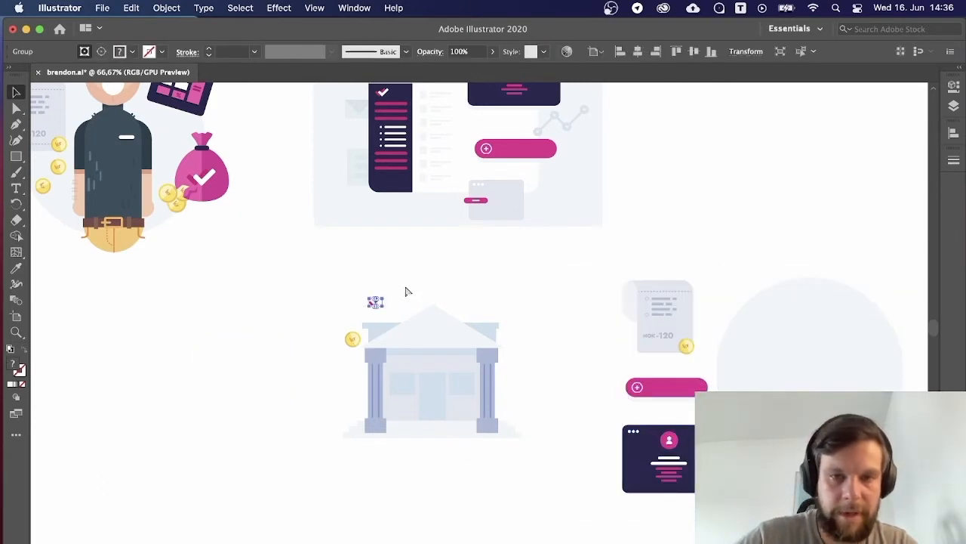
{"action": "left_click", "coordinate": [405, 289]}
{"action": "left_click_drag", "start_coordinate": [383, 314], "coordinate": [626, 369]}
{"action": "left_click", "coordinate": [516, 382]}
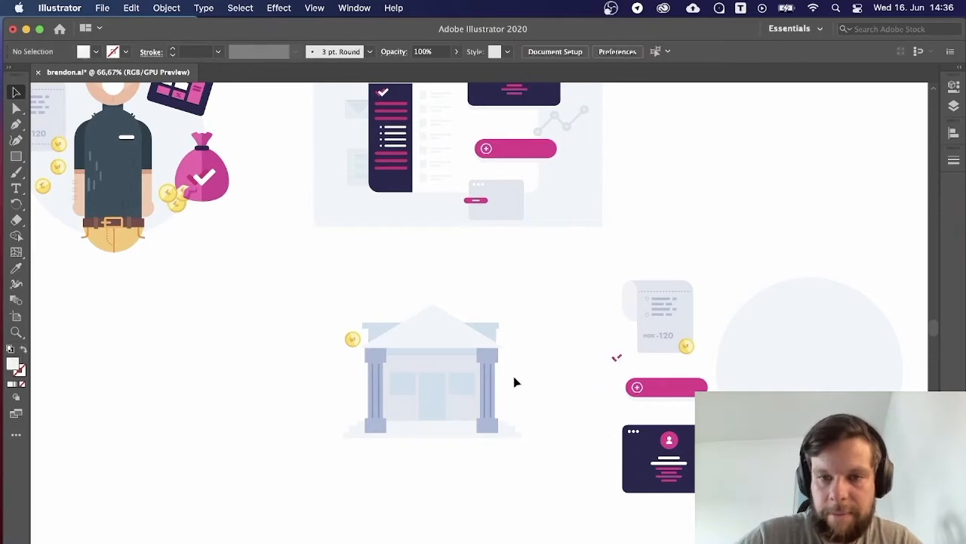
{"action": "left_click_drag", "start_coordinate": [352, 340], "coordinate": [567, 333]}
{"action": "key", "text": "super+equal"}
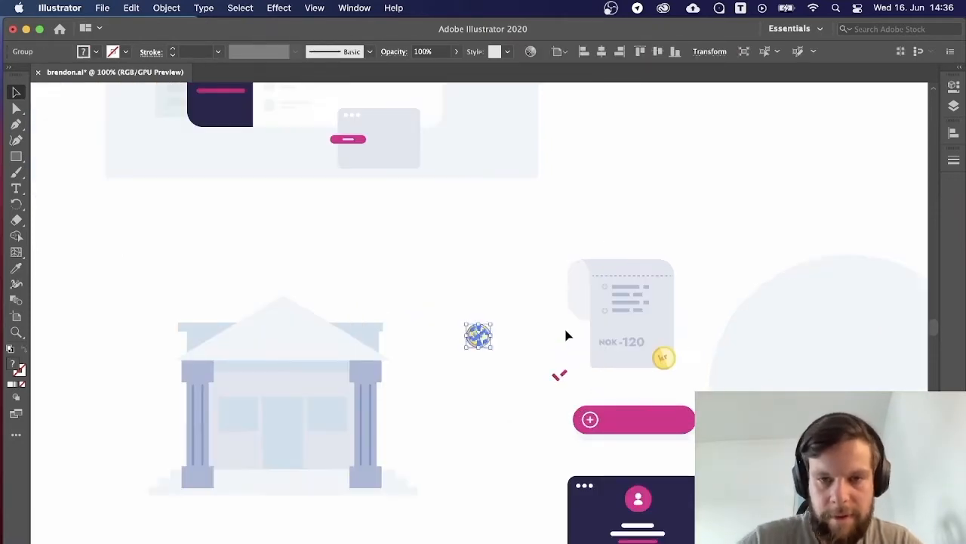
{"action": "left_click", "coordinate": [512, 428]}
{"action": "left_click_drag", "start_coordinate": [512, 427], "coordinate": [613, 380]}
{"action": "key", "text": "super+minus"}
{"action": "key", "text": "super+minus"}
{"action": "key", "text": "super+minus"}
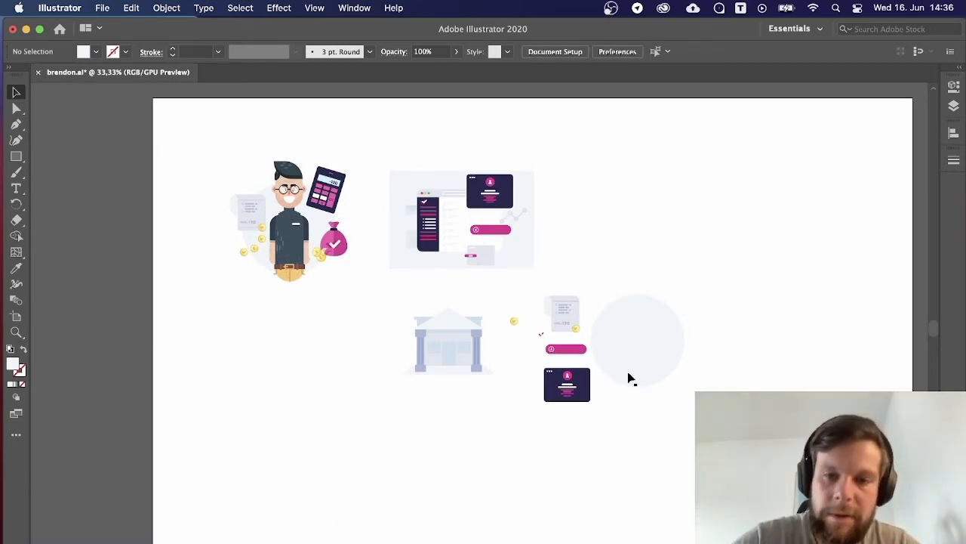
{"action": "left_click_drag", "start_coordinate": [696, 428], "coordinate": [504, 292]}
{"action": "left_click", "coordinate": [472, 298]}
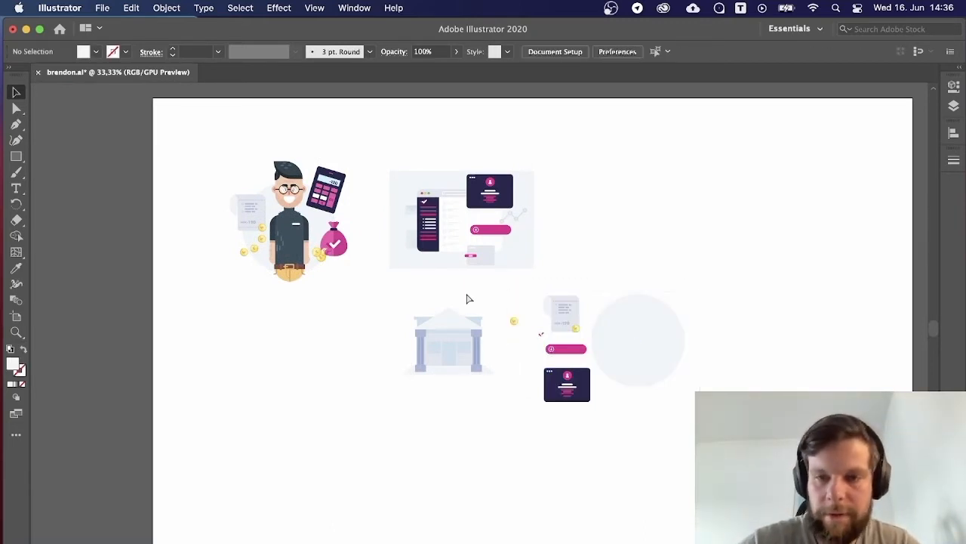
{"action": "key", "text": "super+equal"}
{"action": "key", "text": "super+equal"}
{"action": "key", "text": "super+equal"}
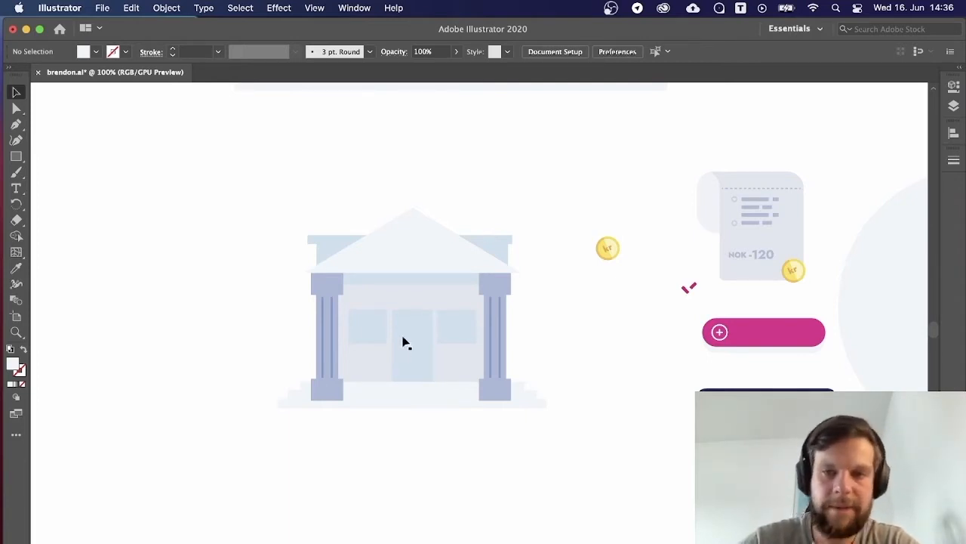
{"action": "key", "text": "super+minus"}
{"action": "key", "text": "super+minus"}
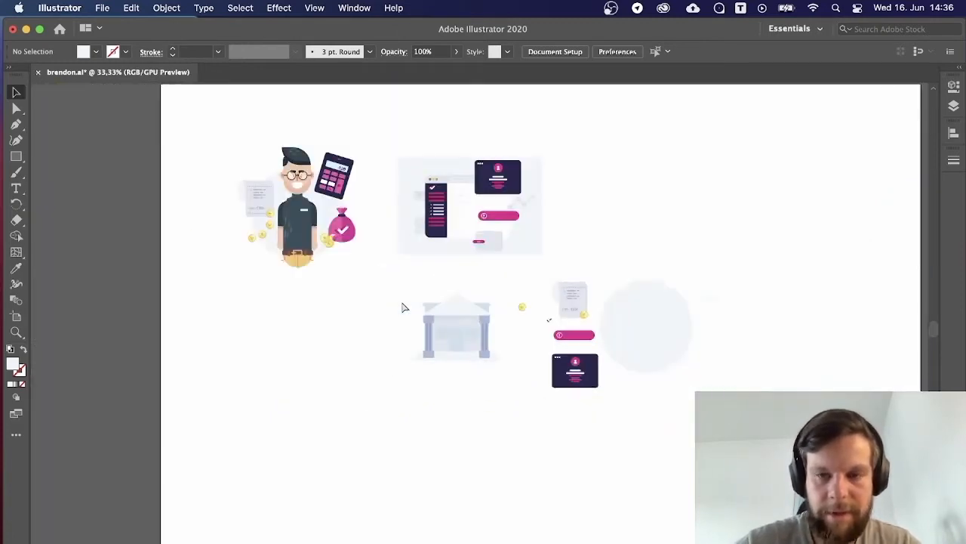
{"action": "key", "text": "super+equal"}
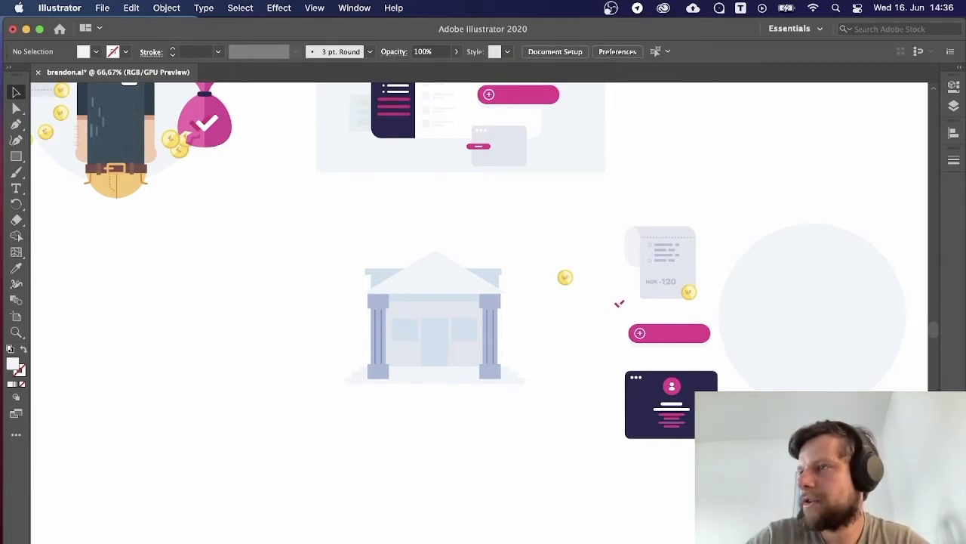
{"action": "key", "text": "super+Tab"}
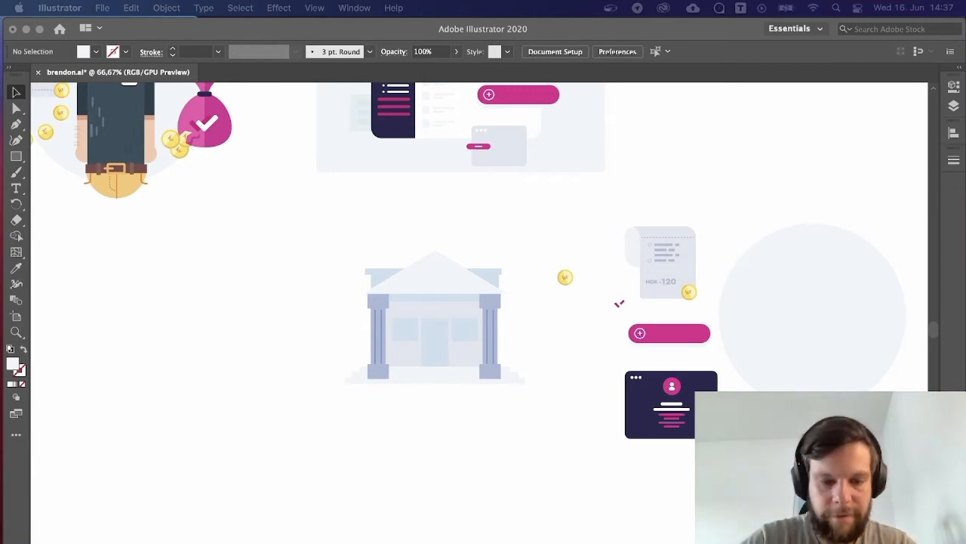
Move the dark profile card back to the left side of the building.
{"action": "left_click", "coordinate": [576, 472]}
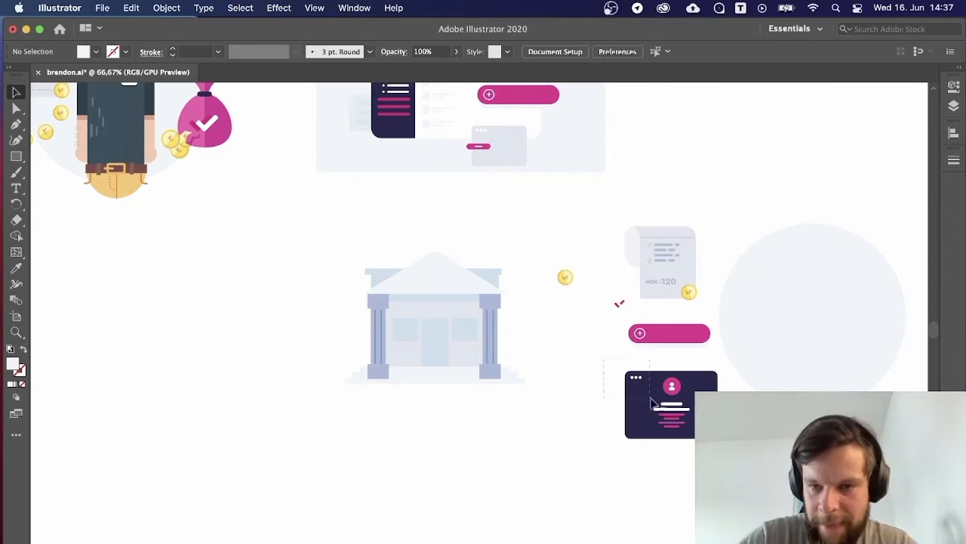
{"action": "left_click_drag", "start_coordinate": [683, 433], "coordinate": [462, 414]}
{"action": "left_click", "coordinate": [329, 408]}
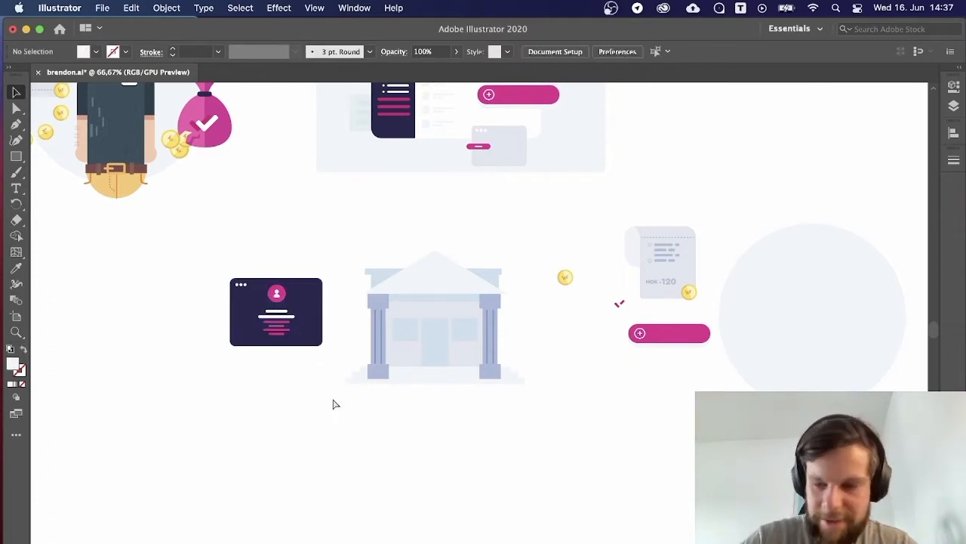
Ungroup the dark profile card and its pink text lines, and delete the two lowest pink lines.
{"action": "key", "text": "super+equal"}
{"action": "key", "text": "super+equal"}
{"action": "left_click_drag", "start_coordinate": [333, 401], "coordinate": [596, 388]}
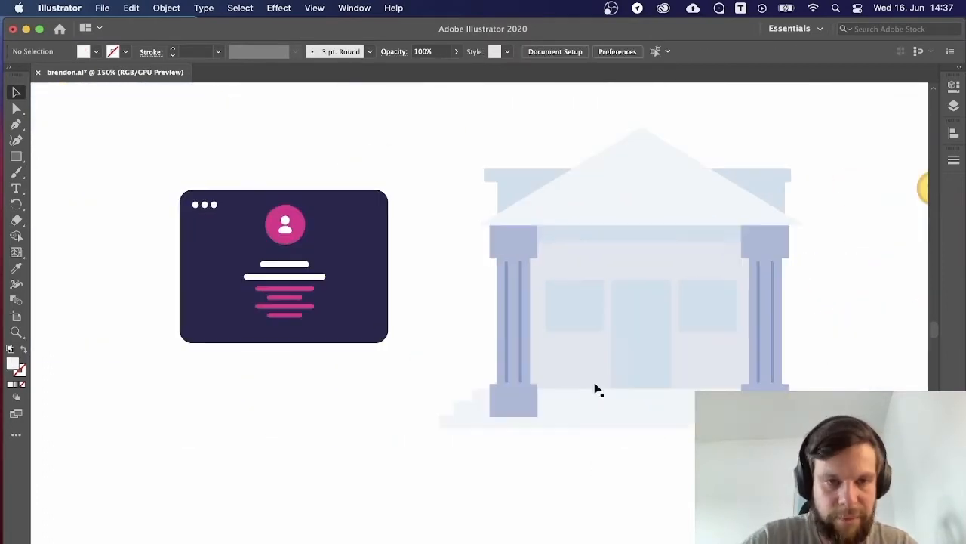
{"action": "left_click", "coordinate": [304, 323]}
{"action": "right_click", "coordinate": [290, 310]}
{"action": "left_click", "coordinate": [327, 438]}
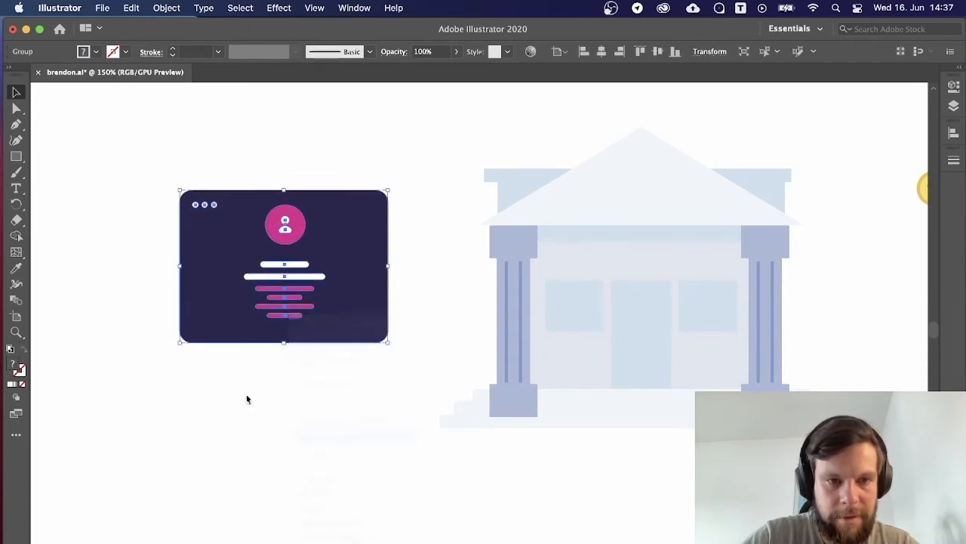
{"action": "left_click", "coordinate": [299, 315]}
{"action": "right_click", "coordinate": [282, 309]}
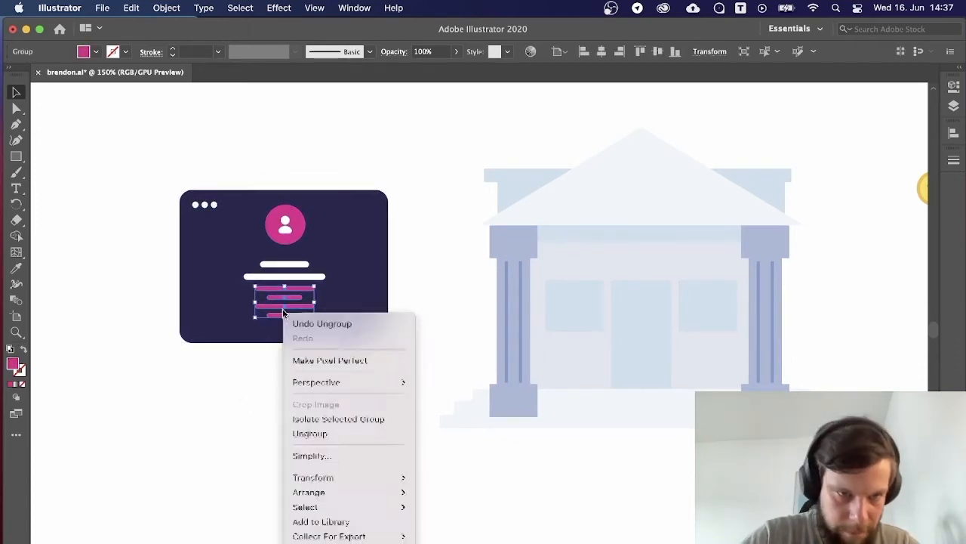
{"action": "left_click", "coordinate": [328, 434]}
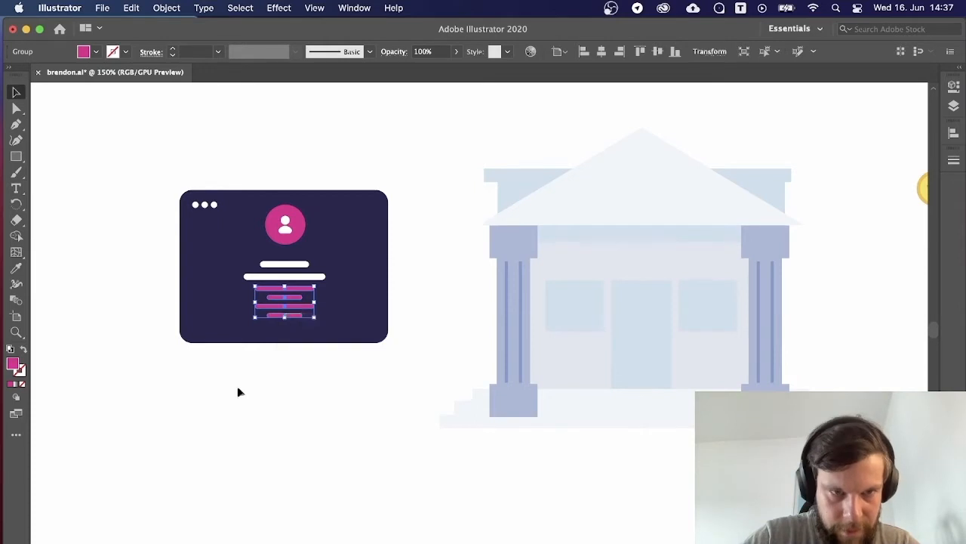
{"action": "left_click", "coordinate": [238, 388]}
{"action": "left_click", "coordinate": [286, 315]}
{"action": "key", "text": "Delete"}
{"action": "key", "text": "super+minus"}
{"action": "key", "text": "super+minus"}
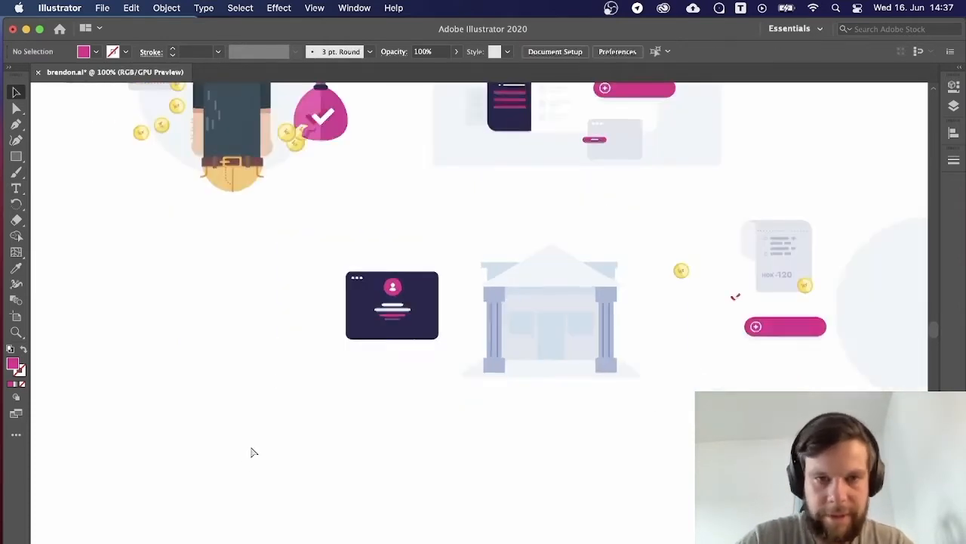
{"action": "key", "text": "super+plus"}
{"action": "key", "text": "super+plus"}
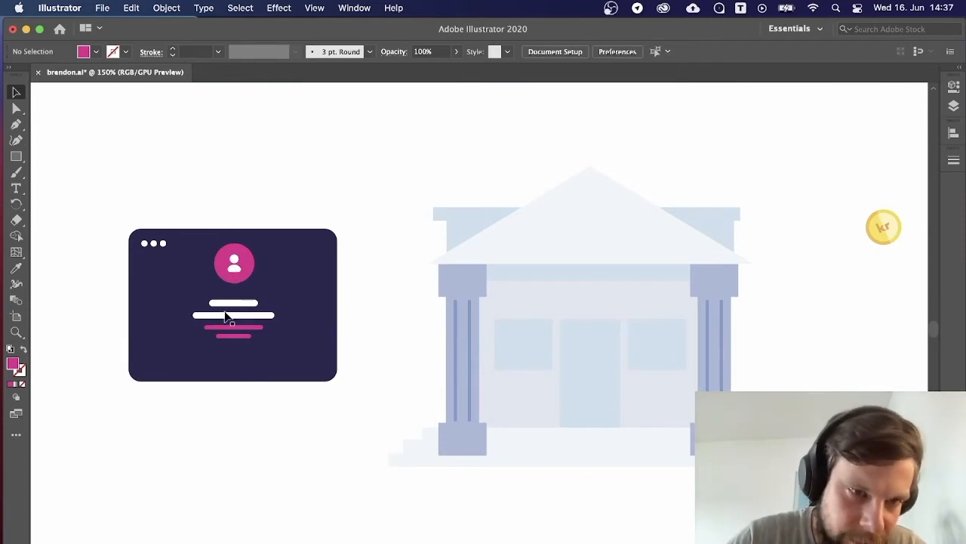
{"action": "left_click_drag", "start_coordinate": [93, 226], "coordinate": [350, 412]}
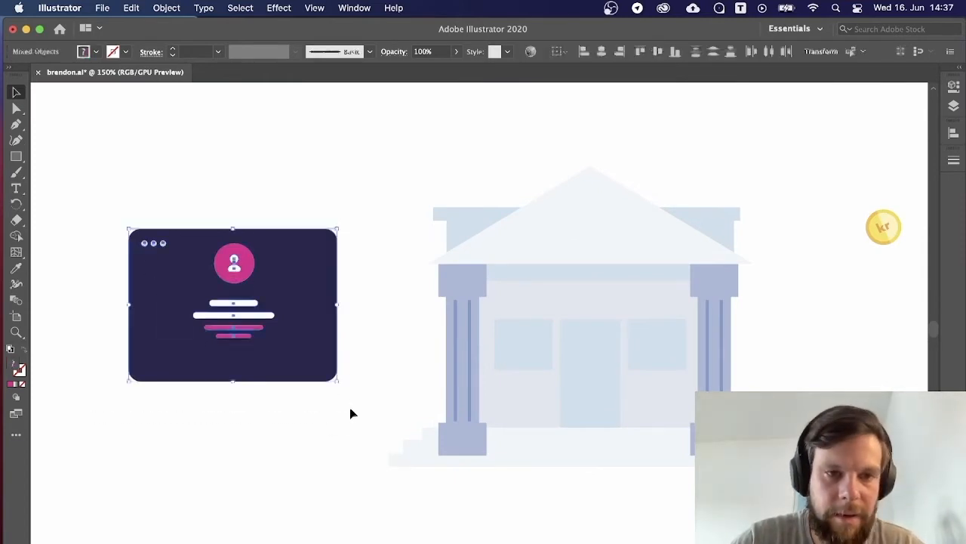
{"action": "left_click", "coordinate": [304, 436]}
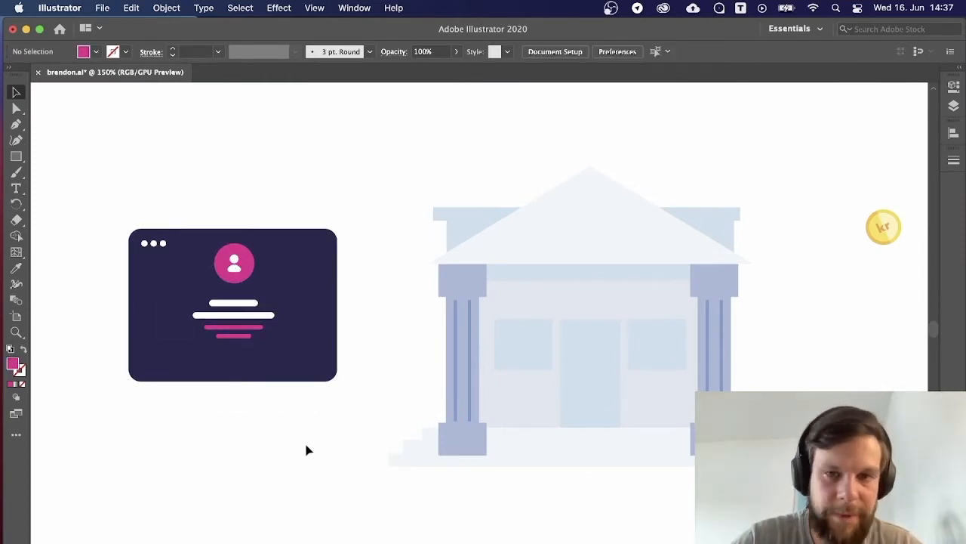
{"action": "key", "text": "super+minus"}
{"action": "key", "text": "super+minus"}
{"action": "key", "text": "super+minus"}
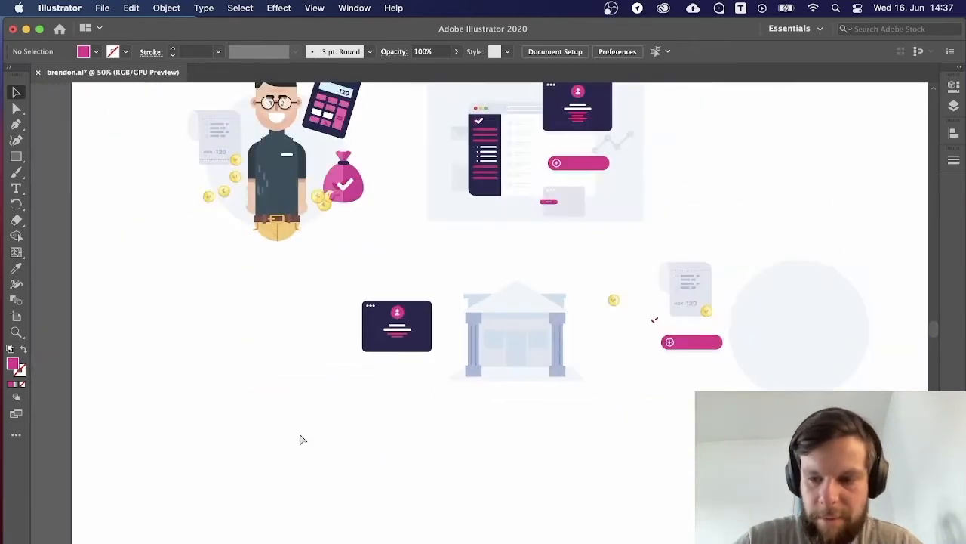
{"action": "key", "text": "super+equal"}
{"action": "key", "text": "super+equal"}
Group the dark profile card's parts and position the card centrally behind the building's roof.
{"action": "left_click_drag", "start_coordinate": [376, 385], "coordinate": [272, 503]}
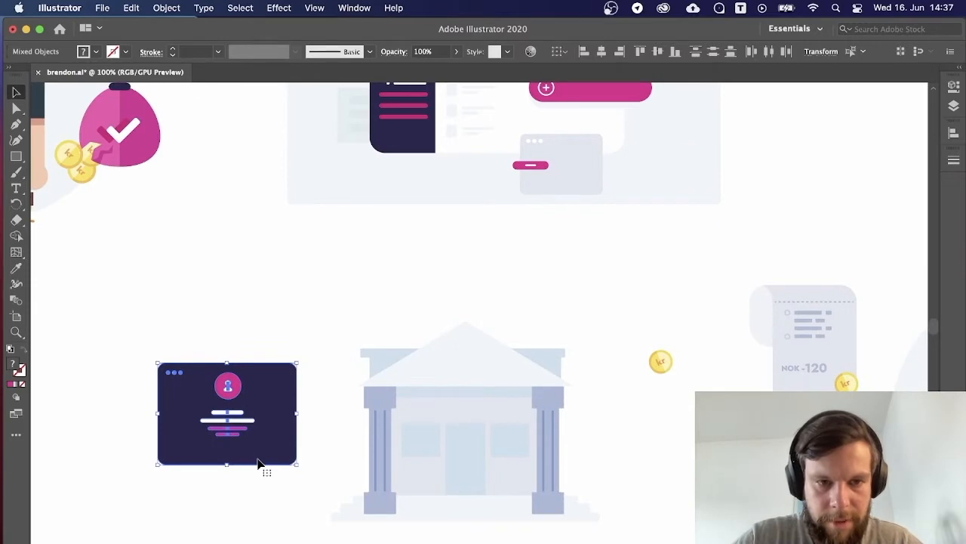
{"action": "mouse_move", "coordinate": [249, 459]}
{"action": "left_mouse_down"}
{"action": "mouse_move", "coordinate": [465, 457]}
{"action": "mouse_move", "coordinate": [482, 441]}
{"action": "mouse_move", "coordinate": [423, 455]}
{"action": "mouse_move", "coordinate": [492, 492]}
{"action": "mouse_move", "coordinate": [466, 475]}
{"action": "mouse_move", "coordinate": [240, 449]}
{"action": "mouse_move", "coordinate": [264, 448]}
{"action": "left_mouse_up"}
{"action": "mouse_move", "coordinate": [121, 320]}
{"action": "left_mouse_down"}
{"action": "mouse_move", "coordinate": [381, 498]}
{"action": "mouse_move", "coordinate": [289, 444]}
{"action": "mouse_move", "coordinate": [550, 378]}
{"action": "mouse_move", "coordinate": [510, 341]}
{"action": "left_mouse_up"}
{"action": "left_click", "coordinate": [585, 292]}
{"action": "left_click", "coordinate": [510, 299]}
{"action": "left_click", "coordinate": [607, 280]}
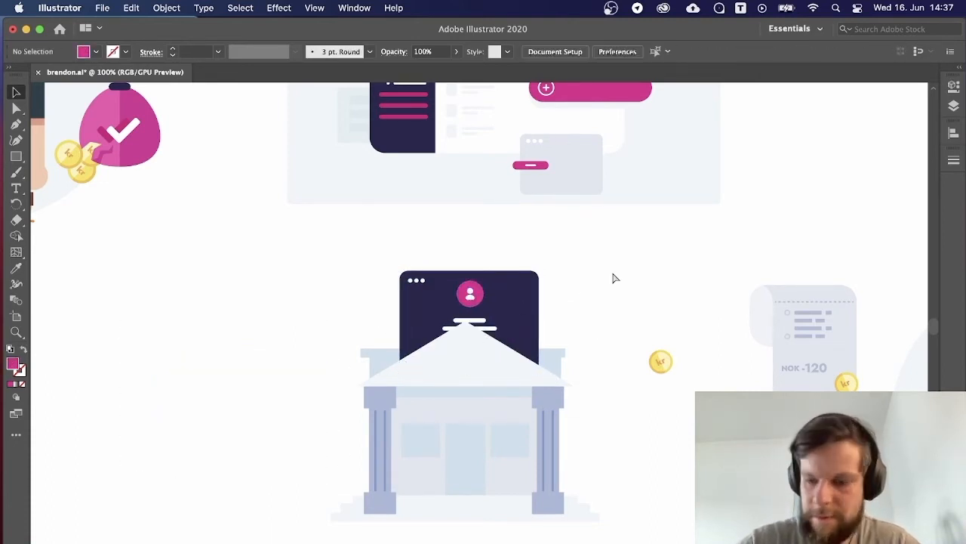
Move the dark profile card to the building's left column and send it to the back.
{"action": "key", "text": "super+minus"}
{"action": "key", "text": "super+minus"}
{"action": "key", "text": "super+minus"}
{"action": "key", "text": "super+plus"}
{"action": "key", "text": "super+plus"}
{"action": "key", "text": "super+plus"}
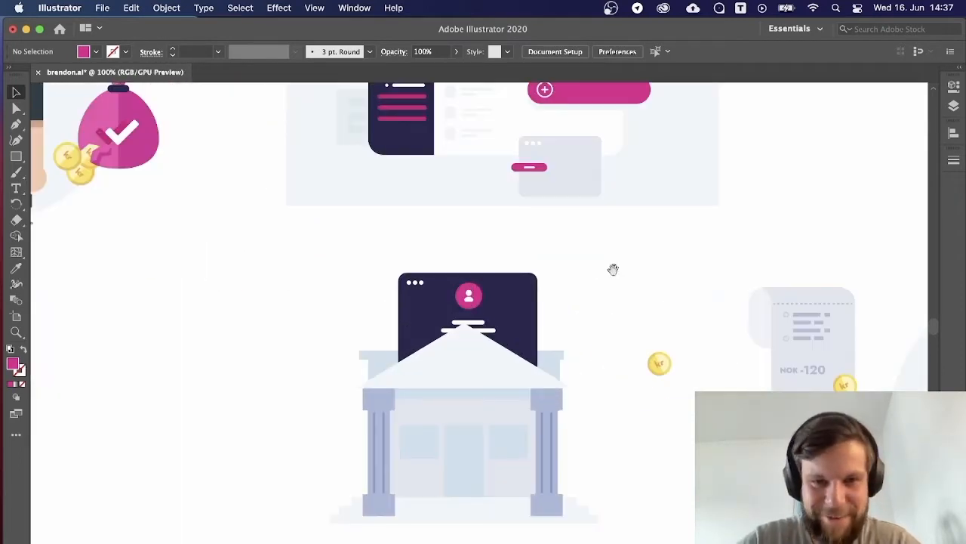
{"action": "scroll", "coordinate": [613, 269], "scroll_direction": "down", "scroll_amount": 5}
{"action": "left_click_drag", "start_coordinate": [466, 169], "coordinate": [350, 297]}
{"action": "right_click", "coordinate": [317, 315]}
{"action": "mouse_move", "coordinate": [371, 493]}
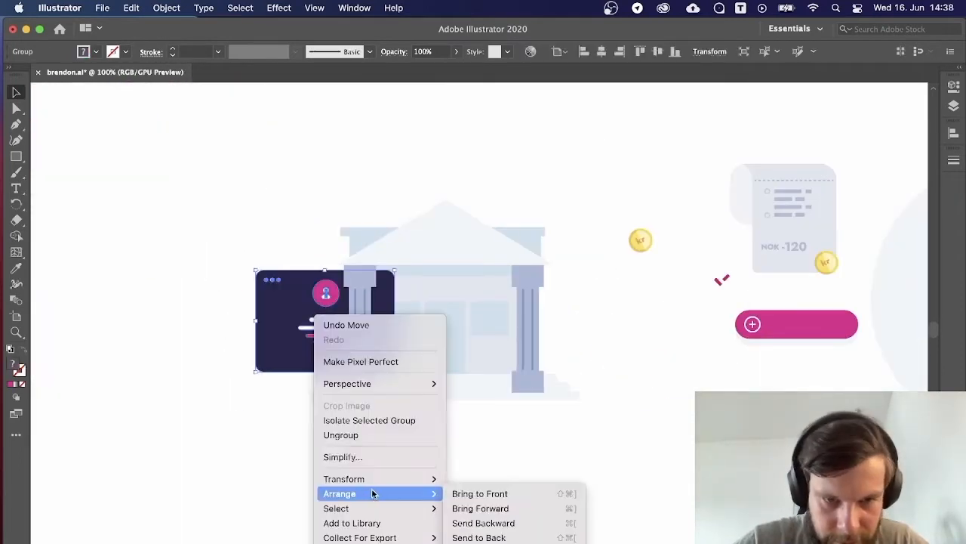
{"action": "left_click", "coordinate": [478, 537]}
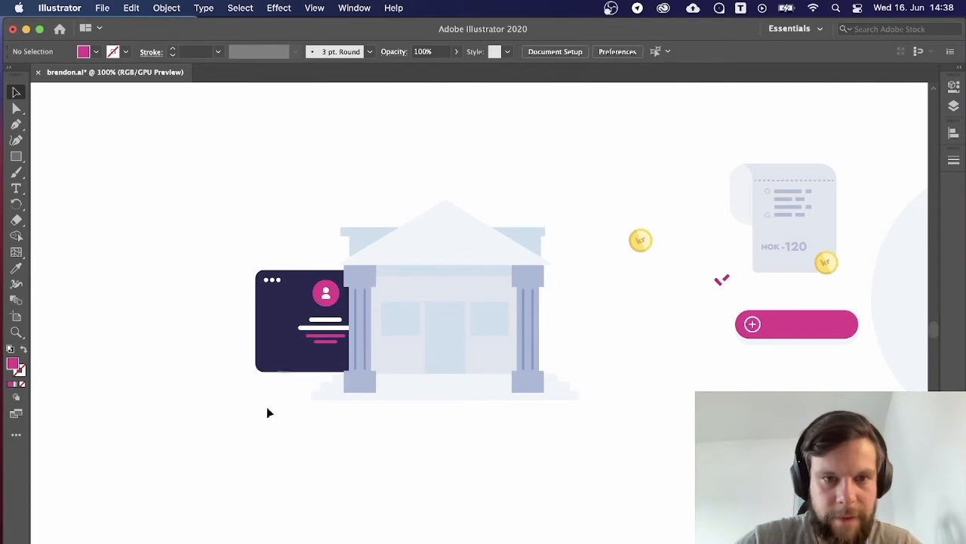
{"action": "left_click", "coordinate": [263, 343]}
{"action": "left_click", "coordinate": [205, 427]}
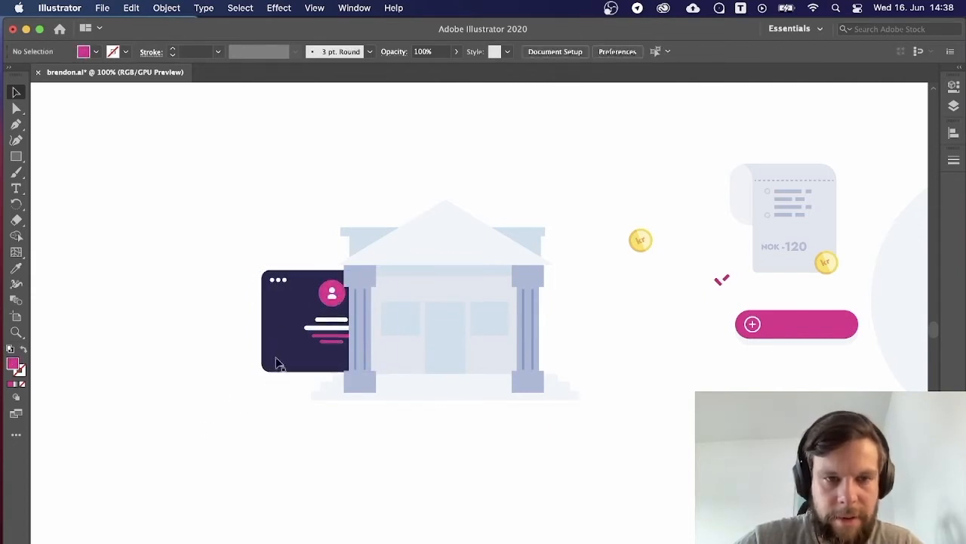
Move the dark profile card clear of the building and narrow its background by shifting its right-edge anchor points left.
{"action": "left_click_drag", "start_coordinate": [300, 334], "coordinate": [190, 334]}
{"action": "key", "text": "a"}
{"action": "left_click_drag", "start_coordinate": [261, 234], "coordinate": [296, 402]}
{"action": "key", "text": "Left"}
{"action": "key", "text": "Left"}
{"action": "key", "text": "Left"}
{"action": "key", "text": "Left"}
{"action": "key", "text": "Left"}
{"action": "key", "text": "Left"}
{"action": "key", "text": "Left"}
{"action": "key", "text": "Left"}
{"action": "key", "text": "Left"}
{"action": "key", "text": "Left"}
{"action": "key", "text": "Left"}
{"action": "key", "text": "Left"}
{"action": "key", "text": "Left"}
{"action": "key", "text": "Left"}
{"action": "key", "text": "Left"}
{"action": "key", "text": "Left"}
{"action": "key", "text": "Left"}
{"action": "key", "text": "Left"}
{"action": "key", "text": "Left"}
{"action": "key", "text": "Left"}
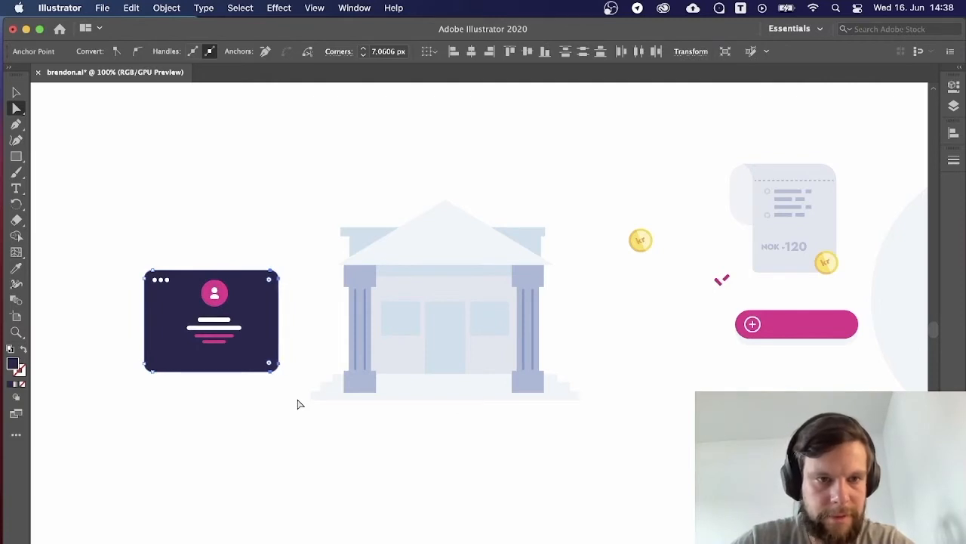
{"action": "key", "text": "Left"}
{"action": "key", "text": "Left"}
{"action": "key", "text": "Left"}
{"action": "key", "text": "Left"}
{"action": "key", "text": "Left"}
{"action": "key", "text": "Left"}
{"action": "key", "text": "Left"}
{"action": "key", "text": "Left"}
{"action": "key", "text": "Left"}
{"action": "key", "text": "Left"}
{"action": "left_click", "coordinate": [312, 319]}
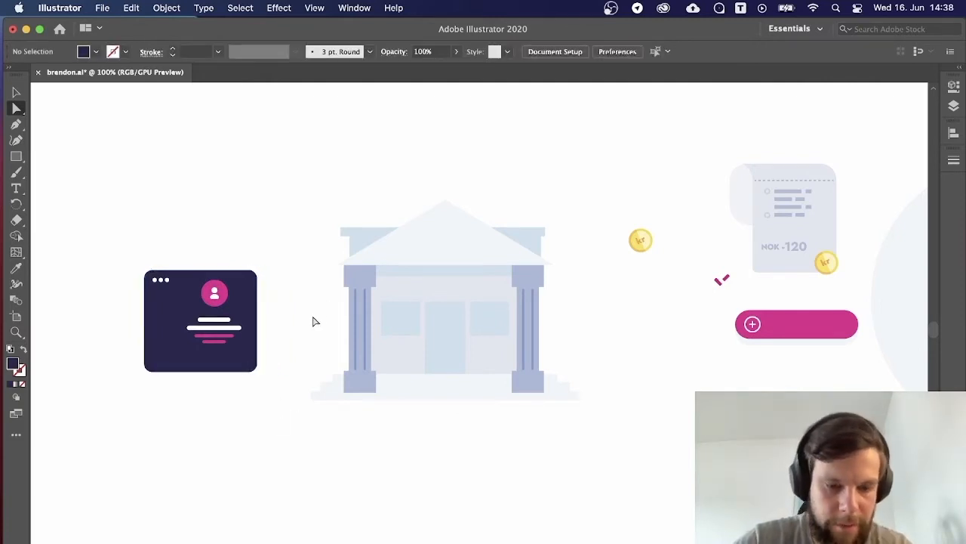
Move the whole dark profile card right so its edge tucks behind the building's left column.
{"action": "key", "text": "v"}
{"action": "left_click_drag", "start_coordinate": [91, 201], "coordinate": [255, 418]}
{"action": "left_click", "coordinate": [254, 418]}
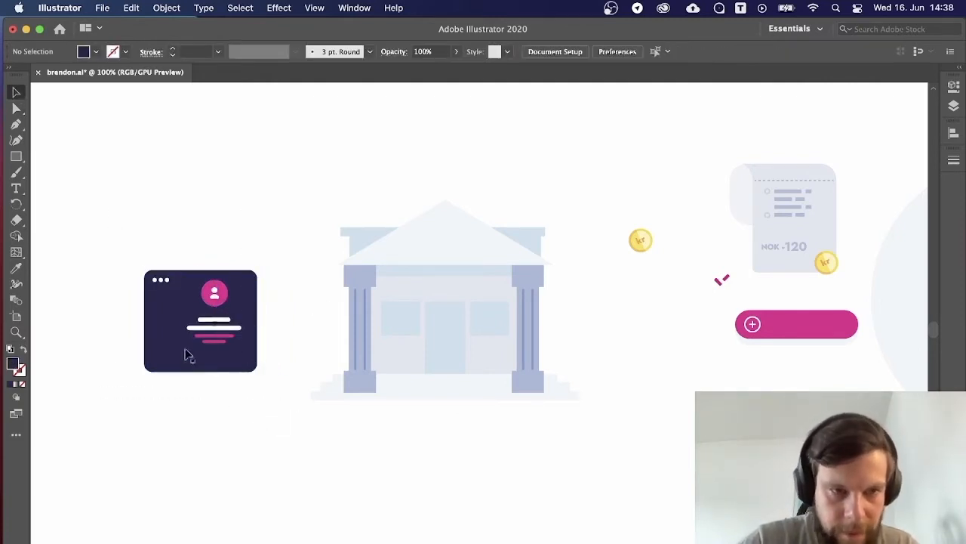
{"action": "left_click_drag", "start_coordinate": [188, 355], "coordinate": [283, 356]}
{"action": "left_click", "coordinate": [225, 397]}
{"action": "scroll", "coordinate": [217, 409], "scroll_direction": "up", "scroll_amount": 2}
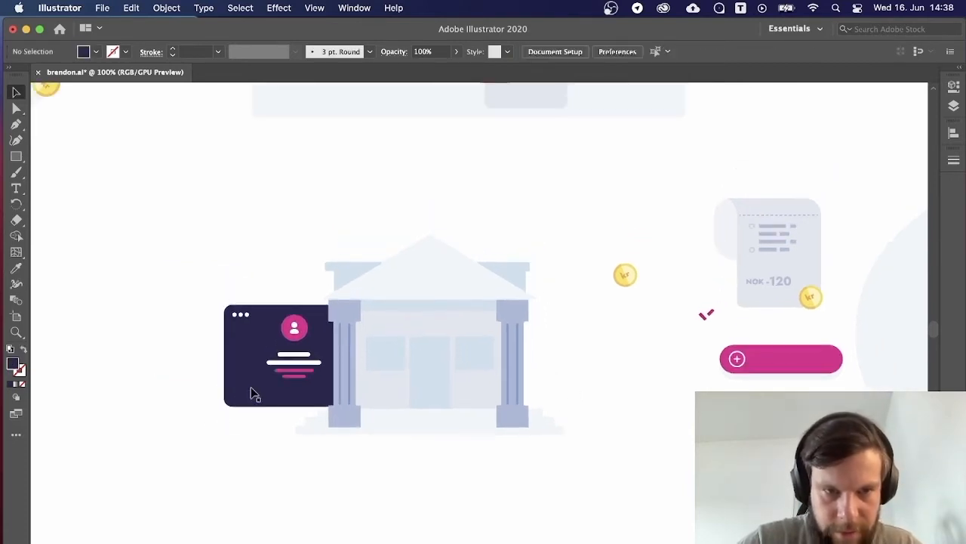
{"action": "left_click_drag", "start_coordinate": [252, 391], "coordinate": [255, 391]}
{"action": "left_click", "coordinate": [215, 391]}
{"action": "scroll", "coordinate": [181, 363], "scroll_direction": "up", "scroll_amount": 2}
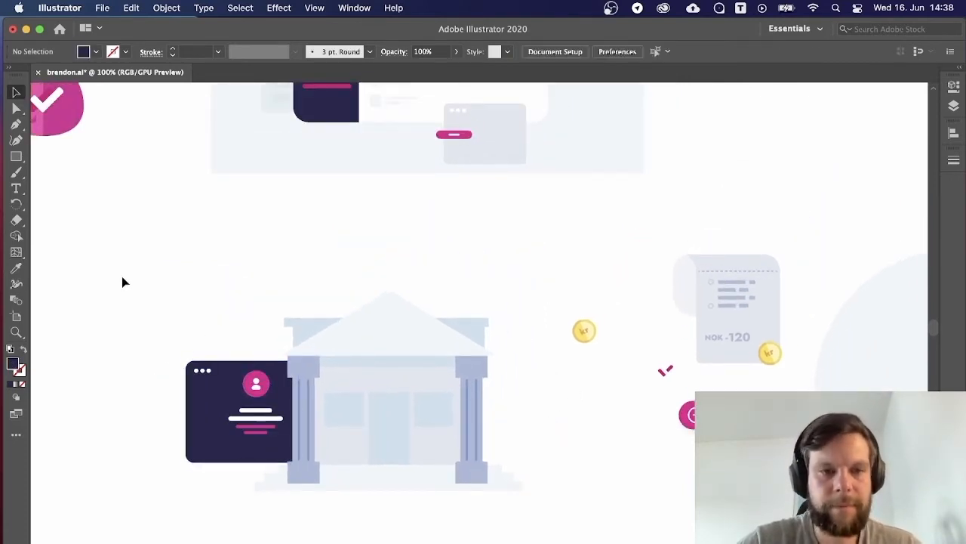
{"action": "left_click_drag", "start_coordinate": [177, 327], "coordinate": [197, 246]}
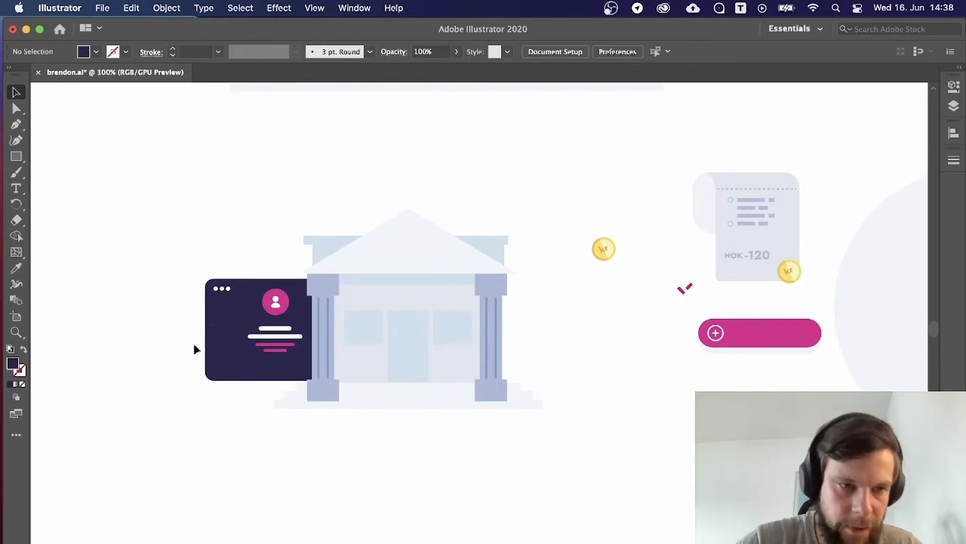
{"action": "left_click", "coordinate": [278, 317]}
{"action": "left_click", "coordinate": [277, 247]}
{"action": "left_click", "coordinate": [283, 300]}
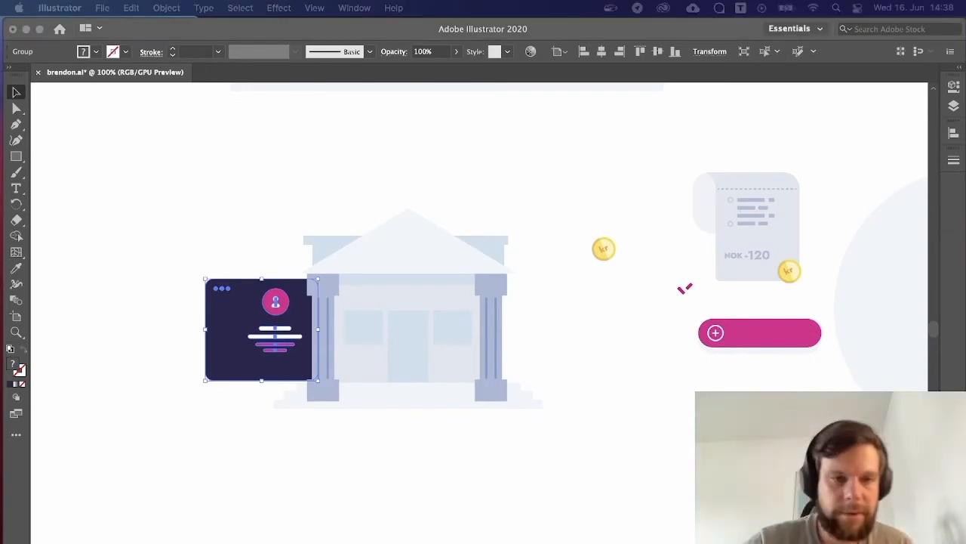
{"action": "left_click", "coordinate": [213, 428]}
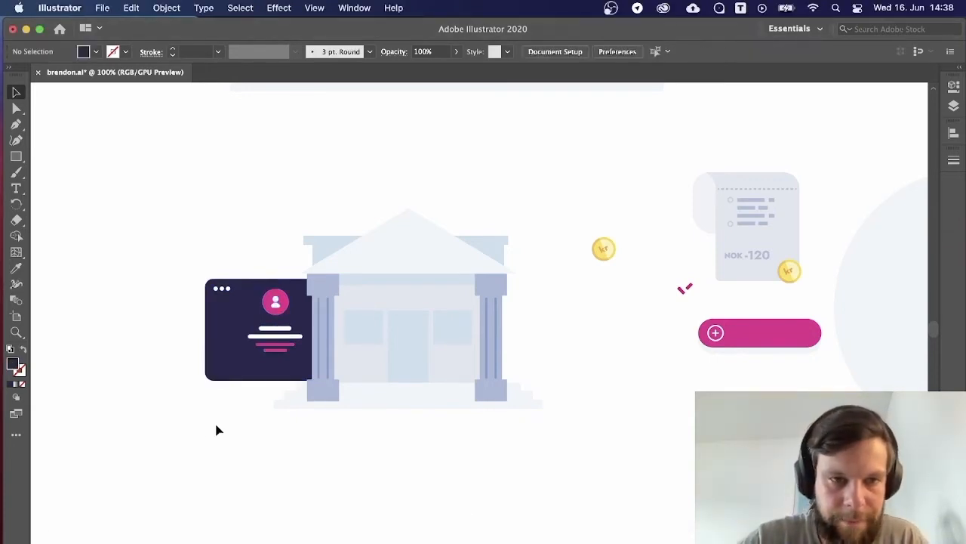
{"action": "left_click", "coordinate": [218, 308]}
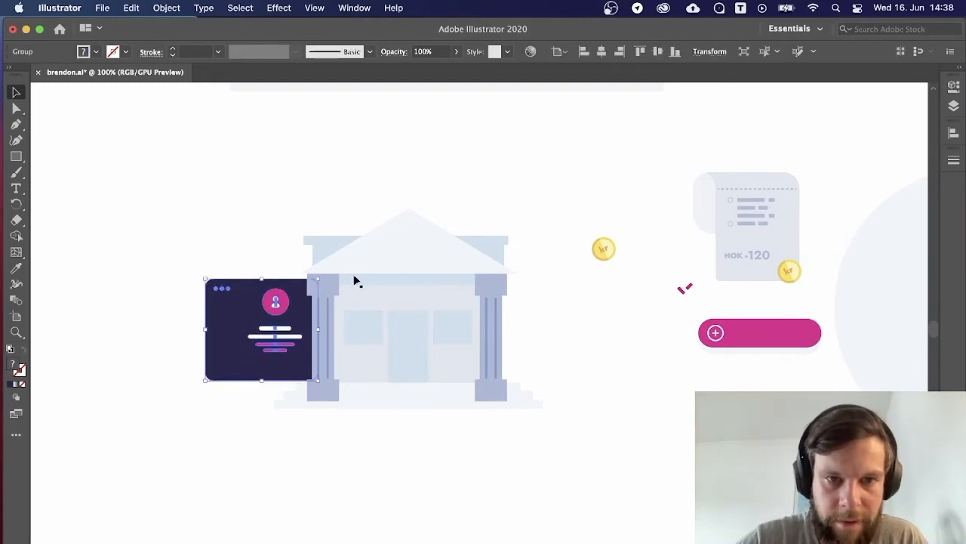
{"action": "left_click", "coordinate": [287, 483]}
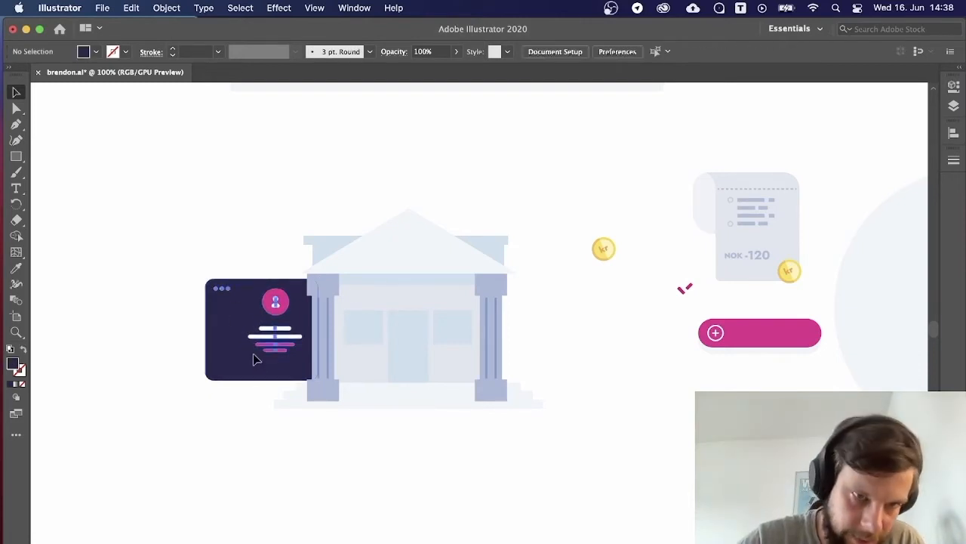
{"action": "left_click", "coordinate": [253, 354]}
{"action": "left_click", "coordinate": [387, 280]}
{"action": "left_click", "coordinate": [384, 297]}
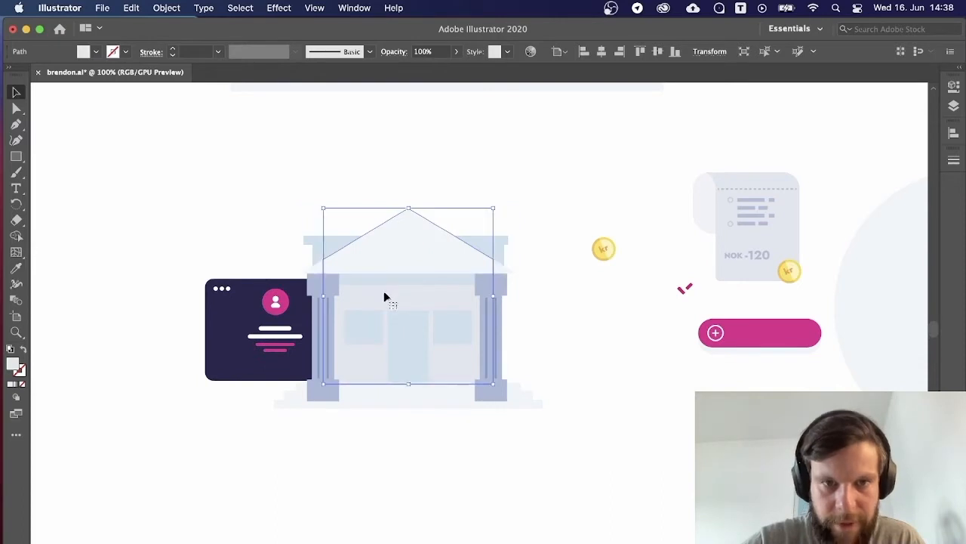
{"action": "left_click", "coordinate": [367, 455]}
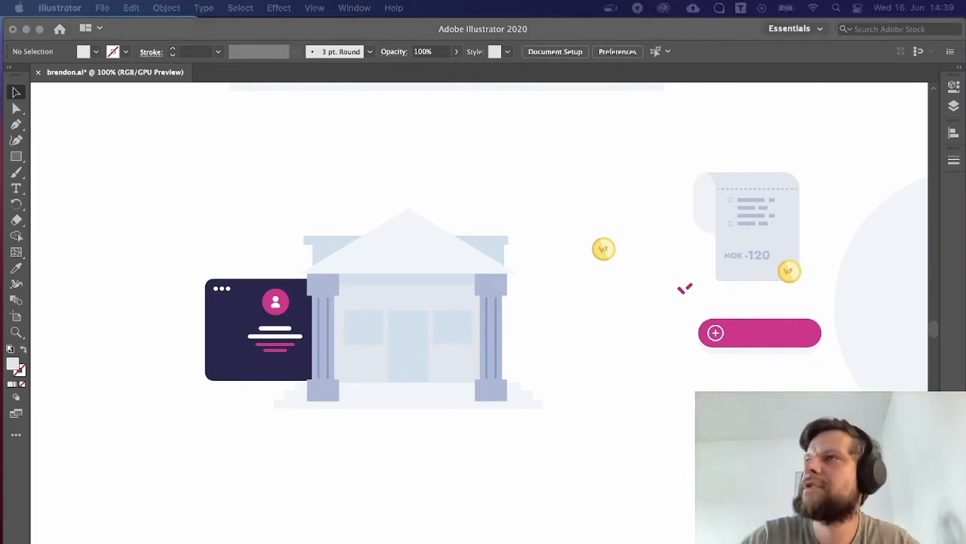
Bring the line graph from the dashboard illustration to the right side of the building's roof and send it behind the building.
{"action": "left_click", "coordinate": [442, 500]}
{"action": "key", "text": "super+minus"}
{"action": "key", "text": "super+minus"}
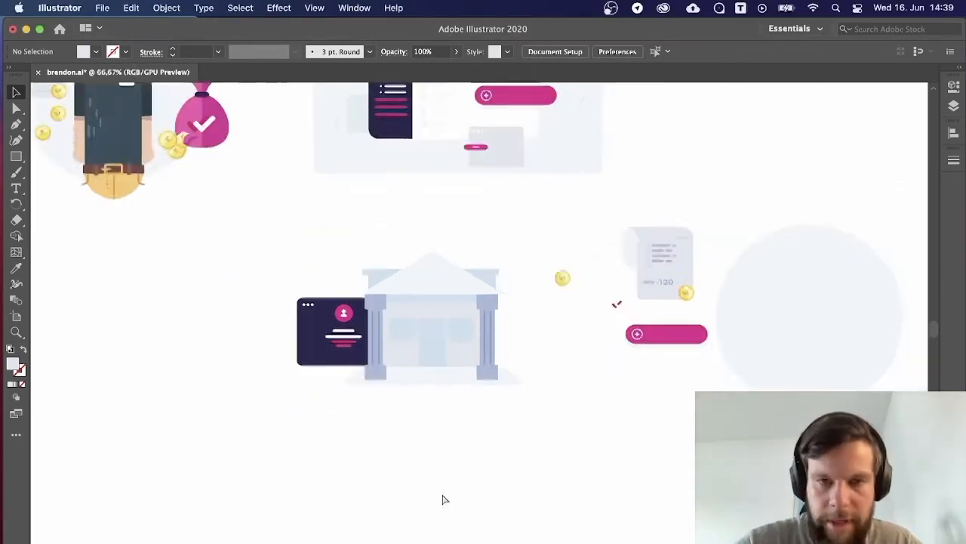
{"action": "left_click_drag", "start_coordinate": [549, 144], "coordinate": [512, 302]}
{"action": "right_click", "coordinate": [524, 335]}
{"action": "mouse_move", "coordinate": [608, 517]}
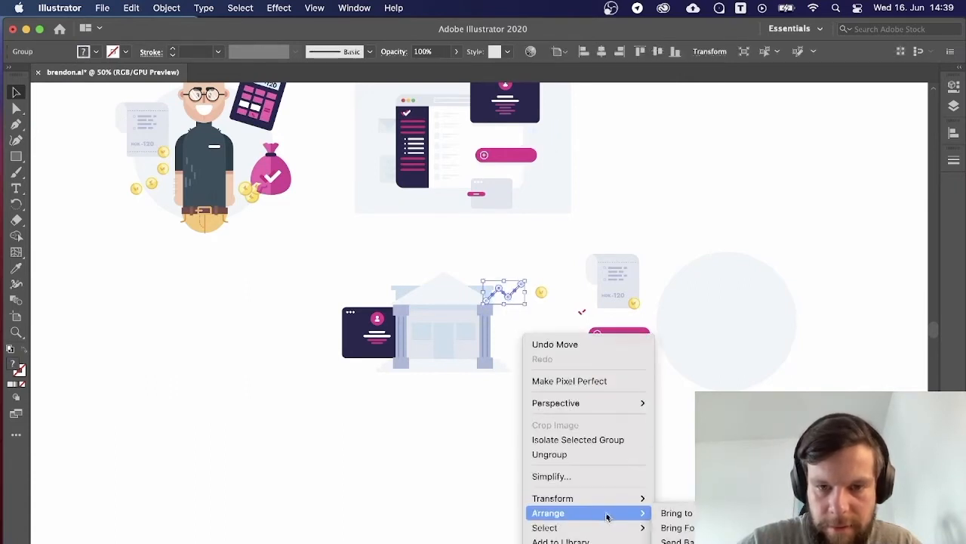
{"action": "left_click", "coordinate": [680, 542]}
{"action": "left_click", "coordinate": [513, 423]}
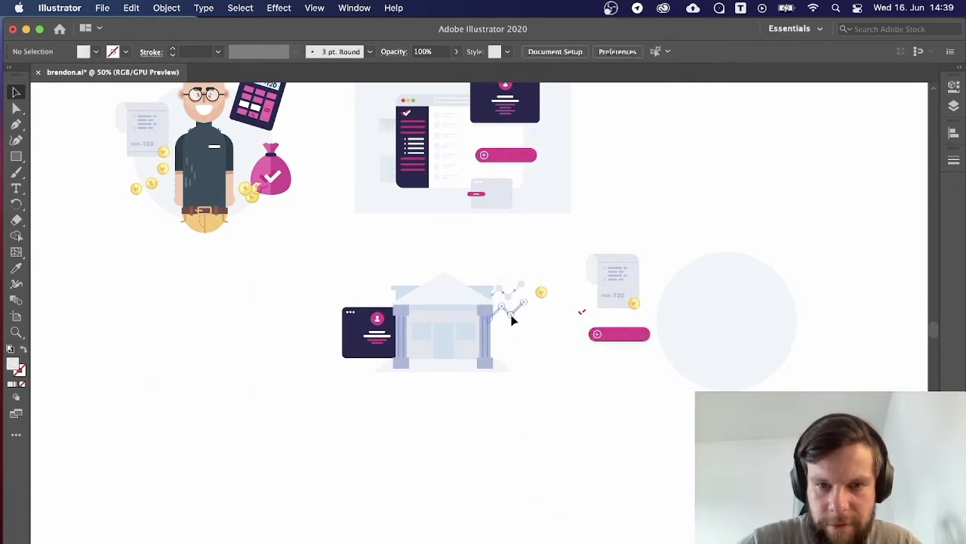
Move the line graph clear of the building, above the loose coin, and delete its leftmost node with the connecting segment.
{"action": "key", "text": "super+plus"}
{"action": "key", "text": "super+plus"}
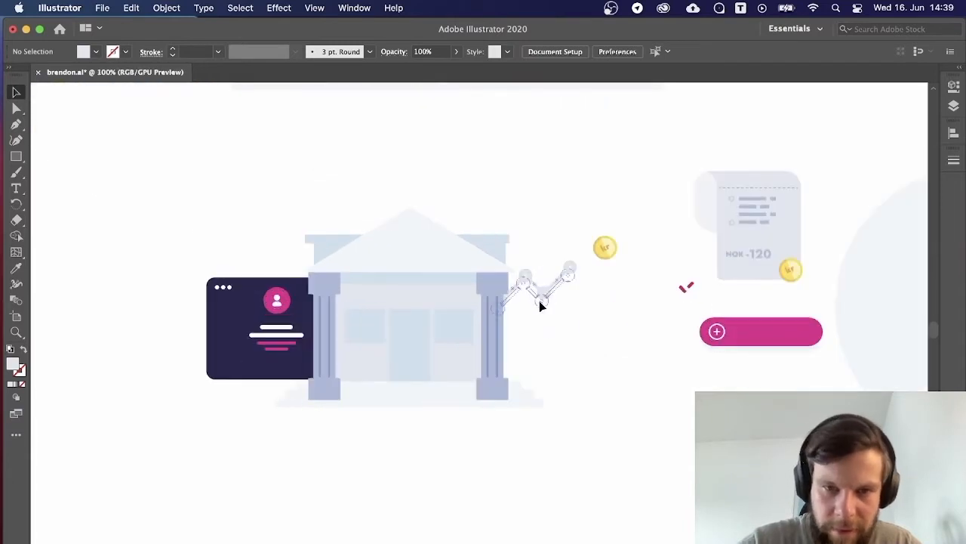
{"action": "left_click_drag", "start_coordinate": [540, 300], "coordinate": [533, 321]}
{"action": "left_click", "coordinate": [578, 368]}
{"action": "left_click_drag", "start_coordinate": [546, 353], "coordinate": [565, 233]}
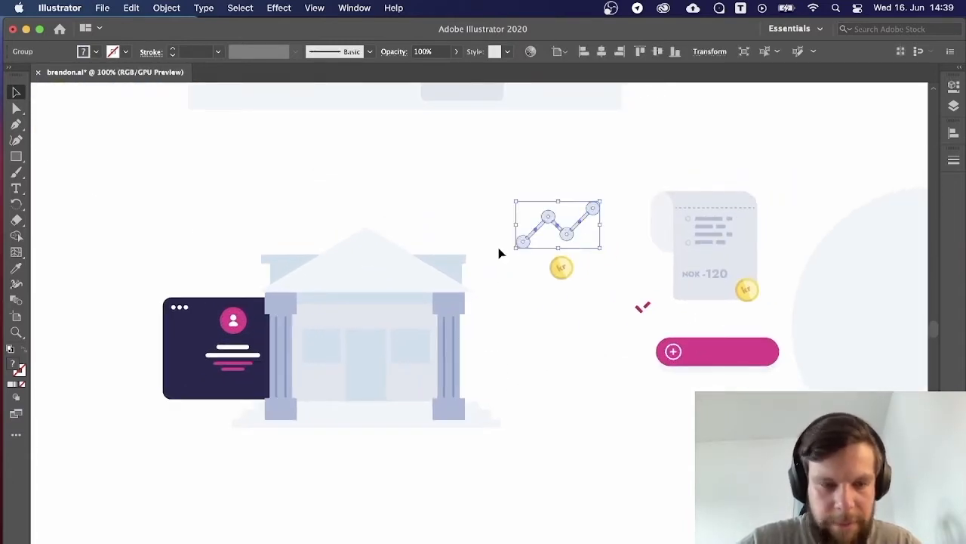
{"action": "key", "text": "a"}
{"action": "left_click_drag", "start_coordinate": [478, 218], "coordinate": [534, 257]}
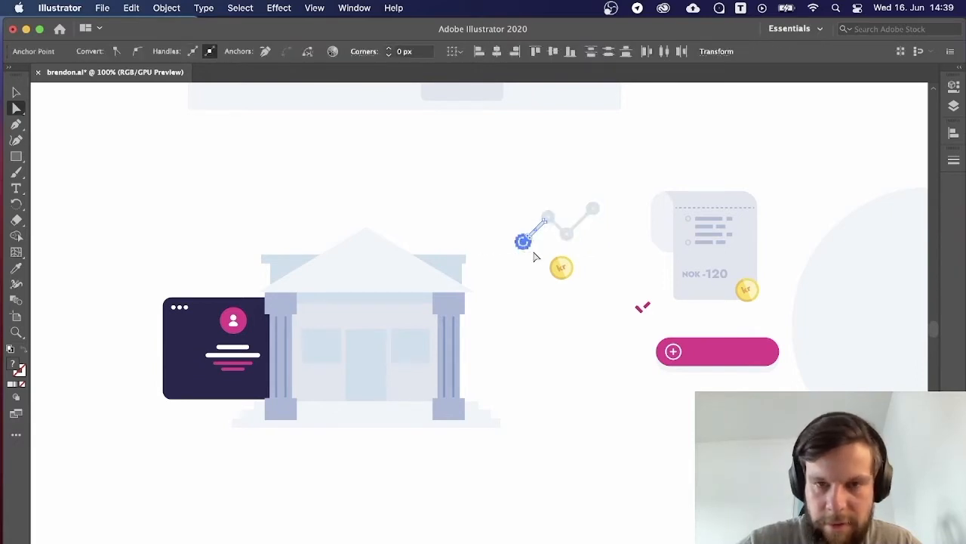
{"action": "key", "text": "Delete"}
{"action": "key", "text": "v"}
Rotate the shortened line graph clockwise so its middle node is the peak, and enlarge it.
{"action": "left_click_drag", "start_coordinate": [505, 173], "coordinate": [610, 250]}
{"action": "left_click_drag", "start_coordinate": [608, 194], "coordinate": [532, 253]}
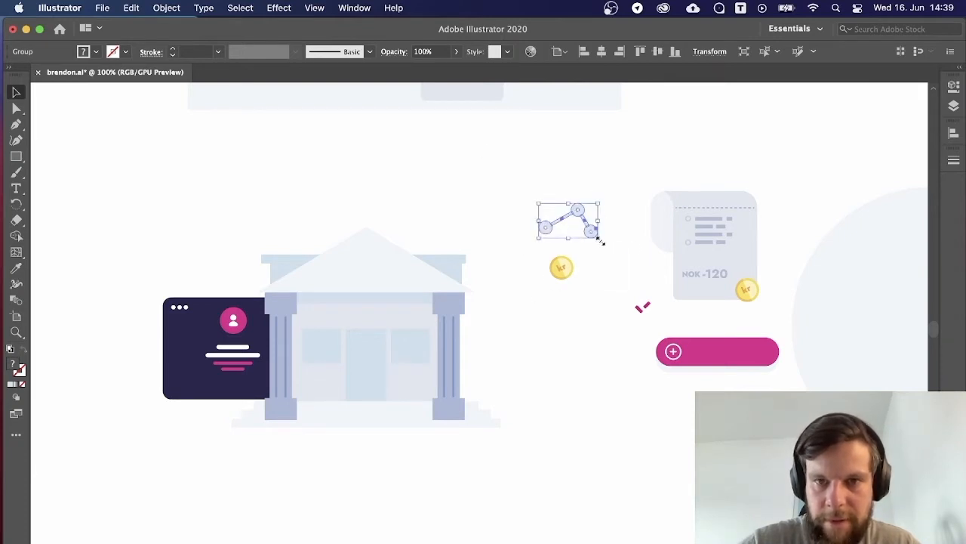
{"action": "left_click_drag", "start_coordinate": [598, 237], "coordinate": [653, 270]}
{"action": "left_click", "coordinate": [580, 149]}
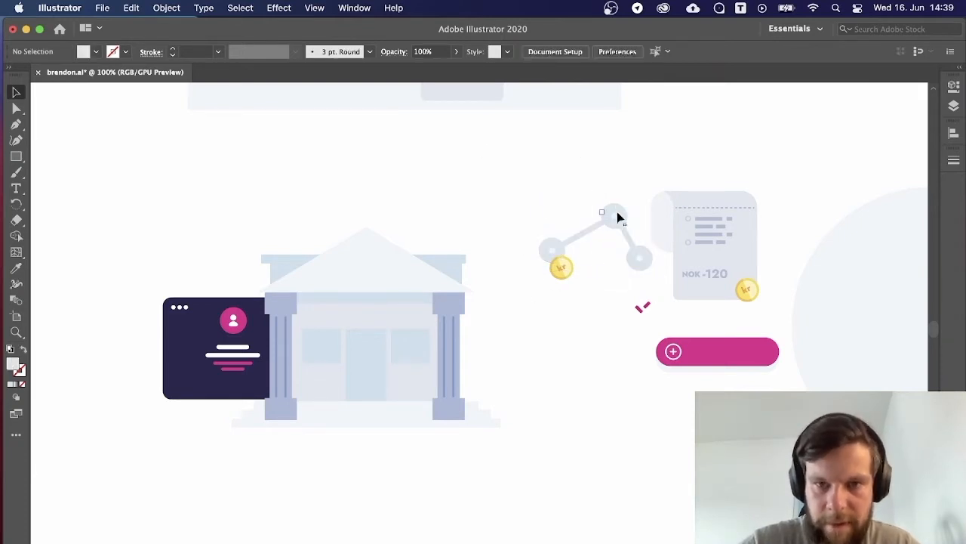
Place the line graph over the dark card's upper edge and the roof's left corner, rotate it slightly, and bring it to the front.
{"action": "left_click_drag", "start_coordinate": [617, 214], "coordinate": [338, 240]}
{"action": "left_click_drag", "start_coordinate": [307, 274], "coordinate": [283, 259]}
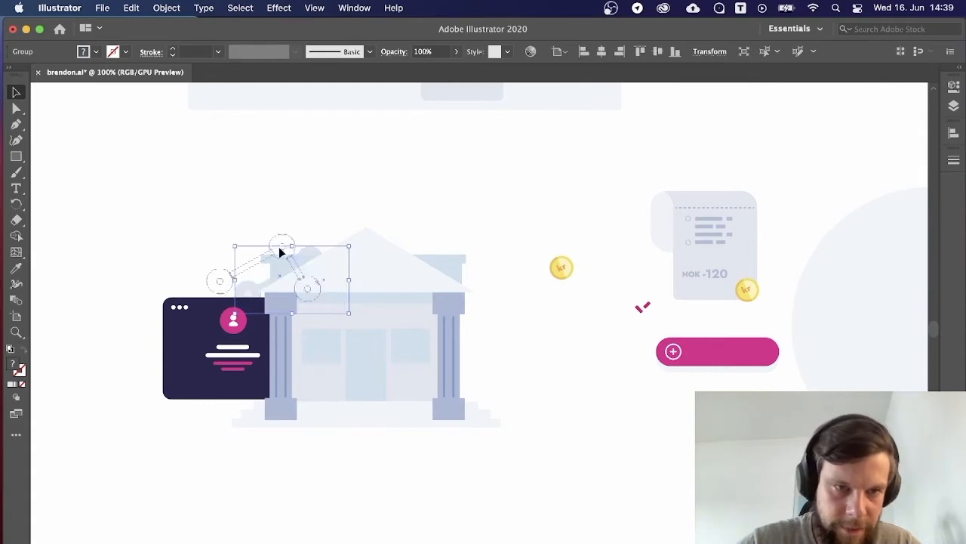
{"action": "right_click", "coordinate": [276, 251]}
{"action": "mouse_move", "coordinate": [347, 436]}
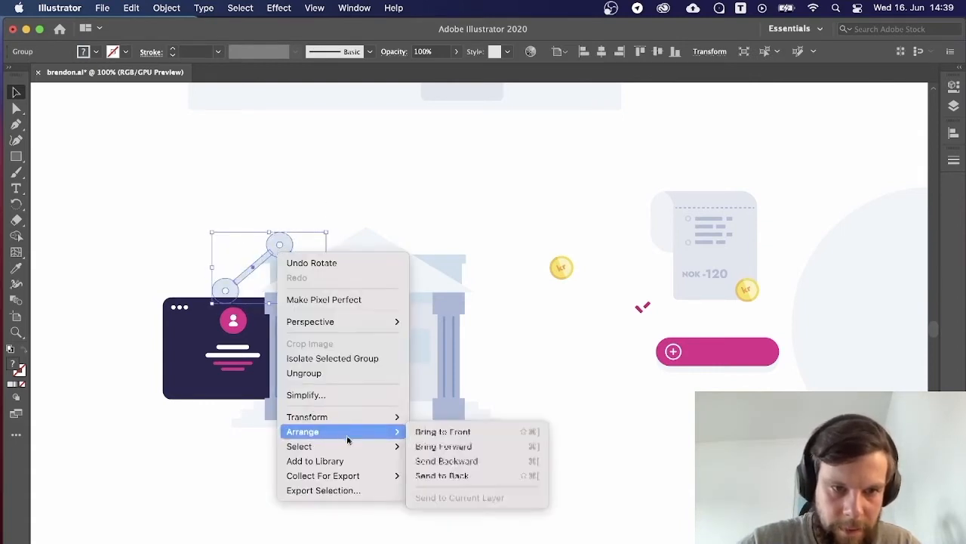
{"action": "left_click", "coordinate": [424, 433]}
{"action": "left_click", "coordinate": [373, 145]}
{"action": "left_click_drag", "start_coordinate": [361, 182], "coordinate": [462, 160]}
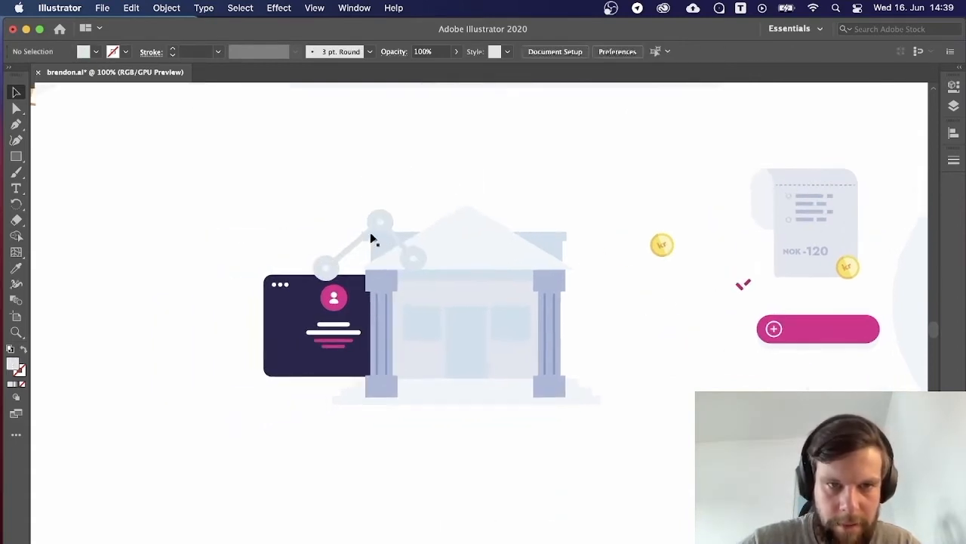
Examine the line graph's placement over the card and roof, both close up and alongside the other illustrations.
{"action": "key", "text": "super+minus"}
{"action": "key", "text": "super+minus"}
{"action": "key", "text": "super+minus"}
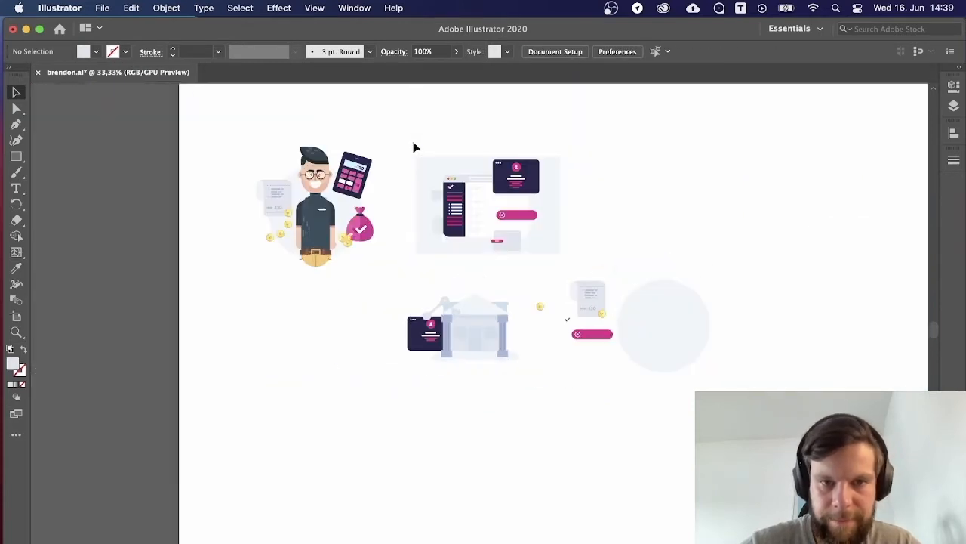
{"action": "key", "text": "super+plus"}
{"action": "key", "text": "super+plus"}
{"action": "key", "text": "super+plus"}
{"action": "key", "text": "super+plus"}
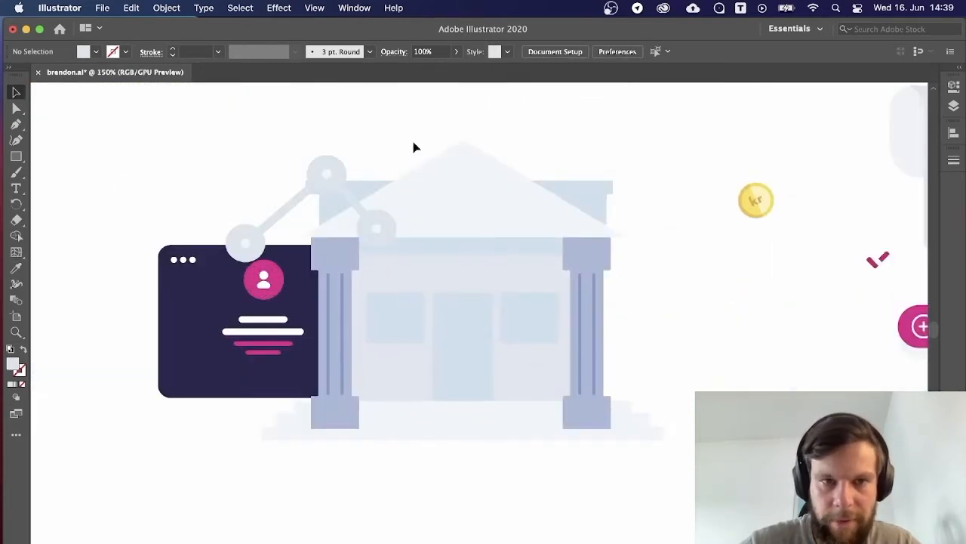
{"action": "left_click", "coordinate": [372, 228]}
{"action": "right_click", "coordinate": [305, 173]}
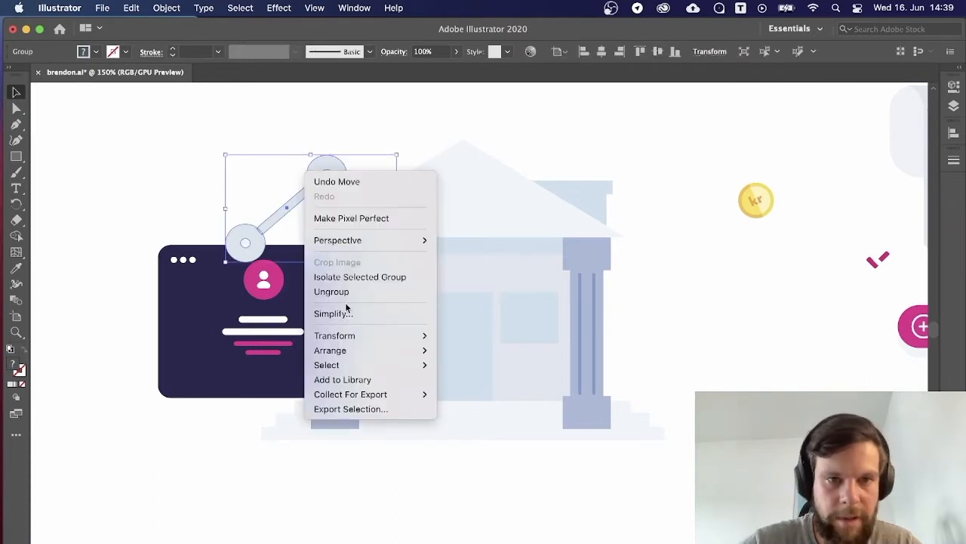
{"action": "left_click", "coordinate": [485, 120]}
{"action": "key", "text": "super+minus"}
{"action": "key", "text": "super+minus"}
{"action": "key", "text": "super+minus"}
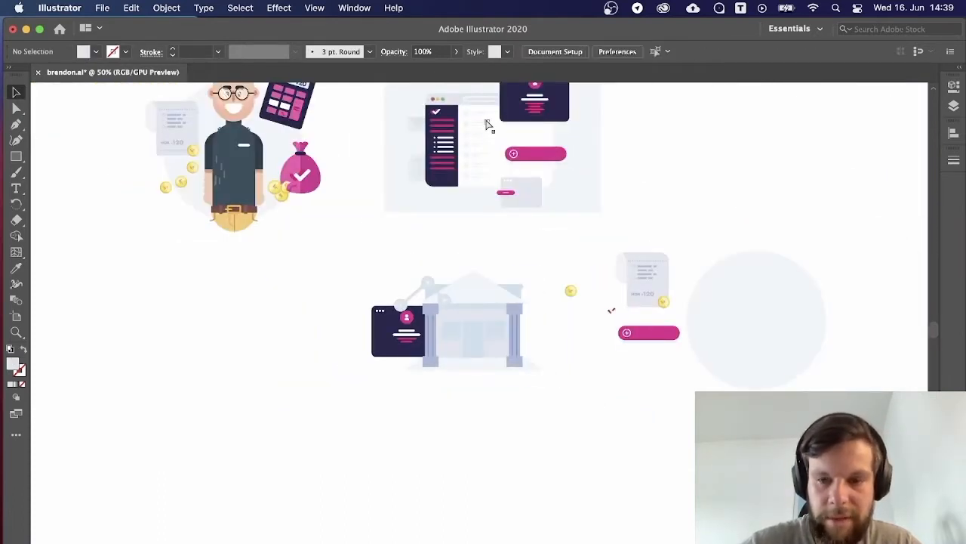
{"action": "key", "text": "super+plus"}
{"action": "key", "text": "super+plus"}
{"action": "key", "text": "super+plus"}
Narrow the dark profile card by shifting its left-edge anchor points and the three white dots right.
{"action": "key", "text": "a"}
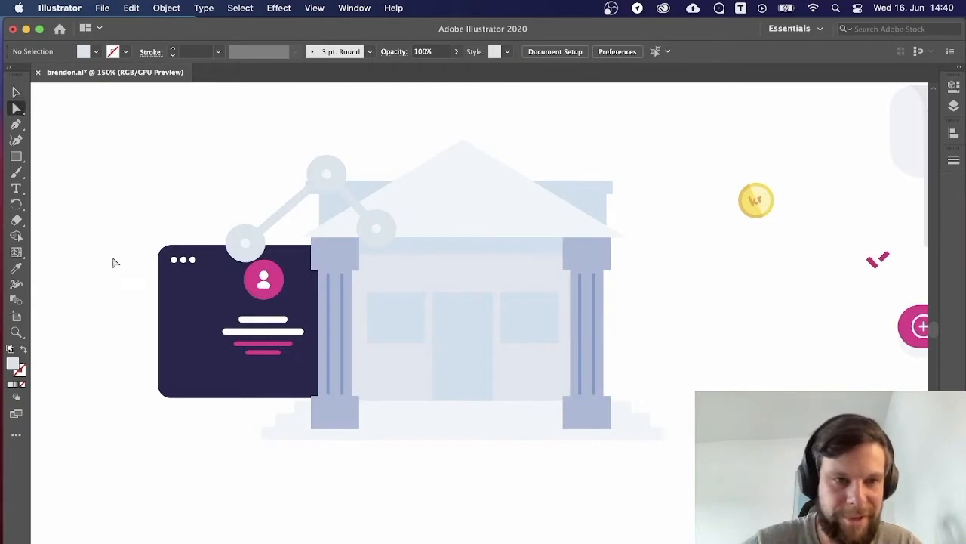
{"action": "left_click_drag", "start_coordinate": [148, 355], "coordinate": [199, 435]}
{"action": "key", "text": "Right"}
{"action": "key", "text": "Right"}
{"action": "key", "text": "Right"}
{"action": "key", "text": "Right"}
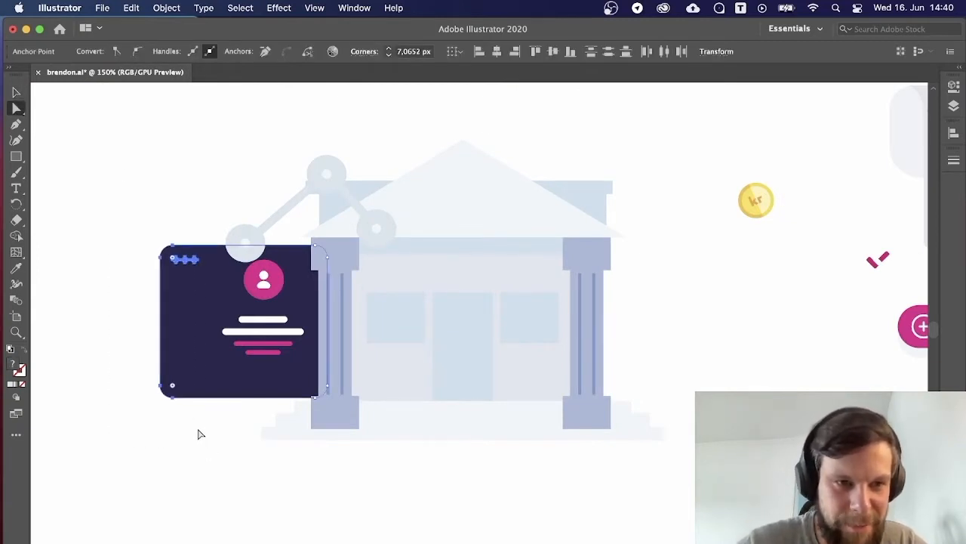
{"action": "key", "text": "Right"}
{"action": "key", "text": "Right"}
{"action": "key", "text": "Right"}
{"action": "key", "text": "Right"}
{"action": "key", "text": "Right"}
{"action": "key", "text": "Right"}
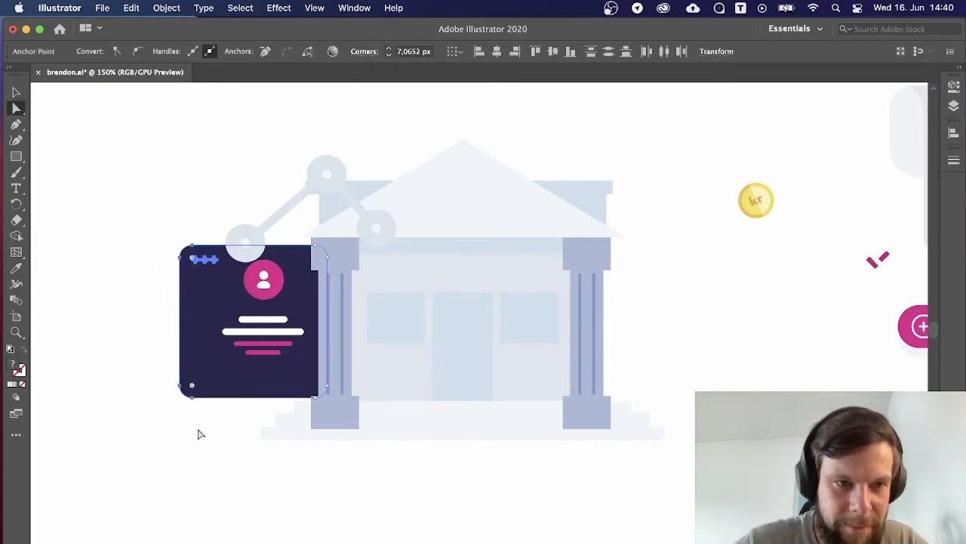
{"action": "left_click", "coordinate": [226, 467]}
Examine the narrowed profile card and the line graph against the building and the neighbouring illustrations.
{"action": "key", "text": "super+minus"}
{"action": "key", "text": "super+minus"}
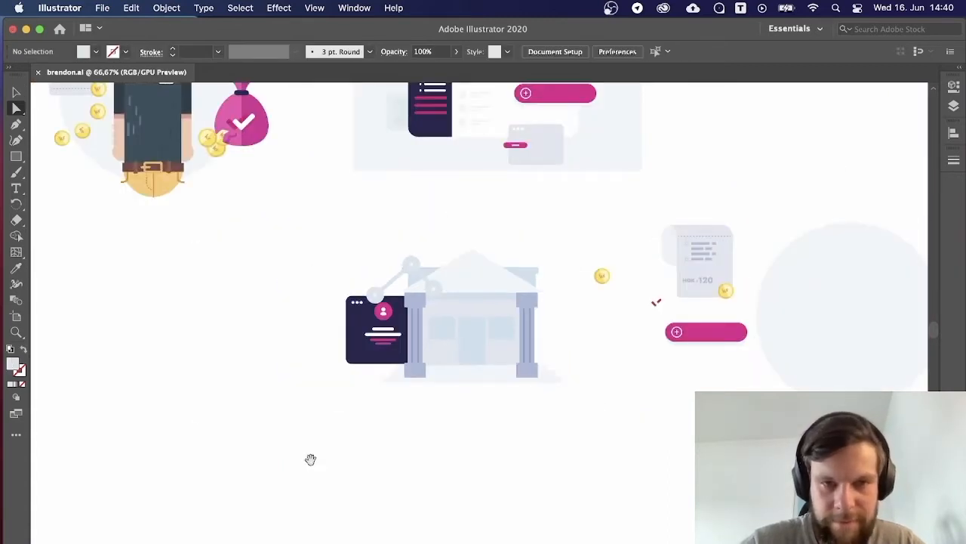
{"action": "left_click_drag", "start_coordinate": [310, 458], "coordinate": [299, 484]}
{"action": "key", "text": "super+plus"}
{"action": "key", "text": "super+plus"}
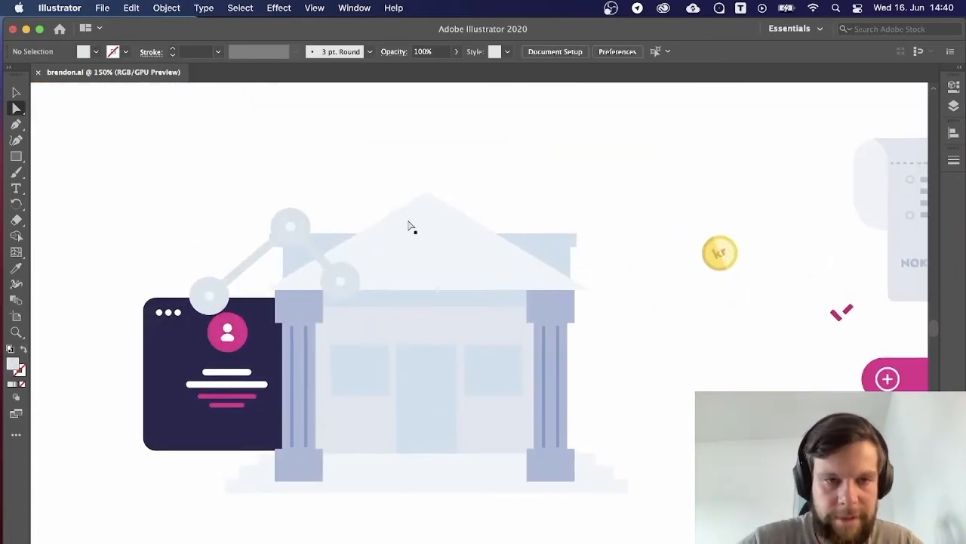
{"action": "left_click", "coordinate": [194, 372]}
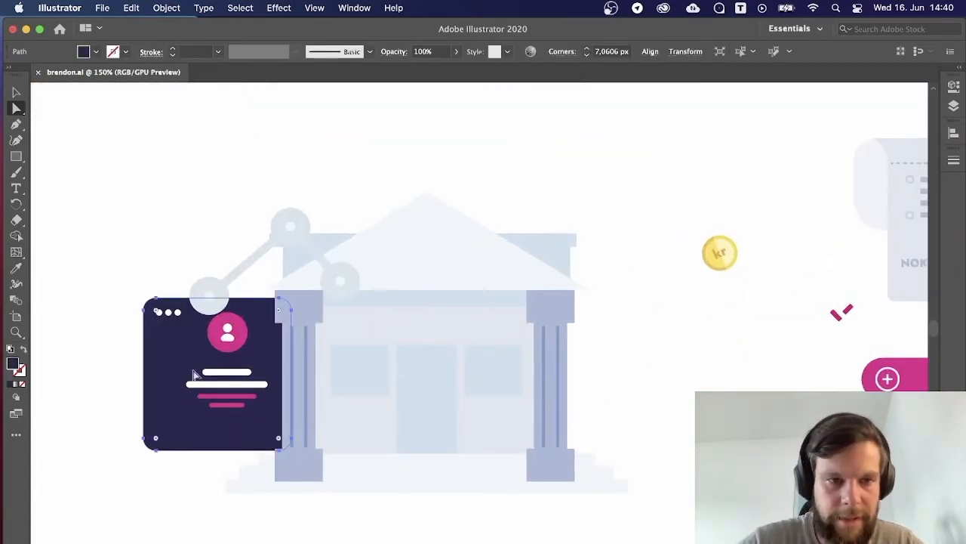
{"action": "left_click", "coordinate": [435, 280]}
{"action": "left_click", "coordinate": [305, 237]}
{"action": "left_click", "coordinate": [391, 171]}
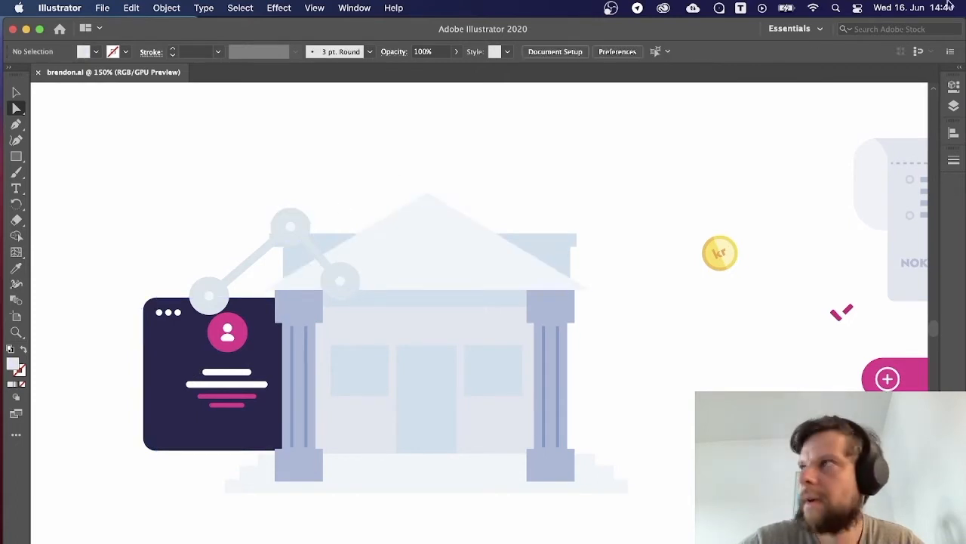
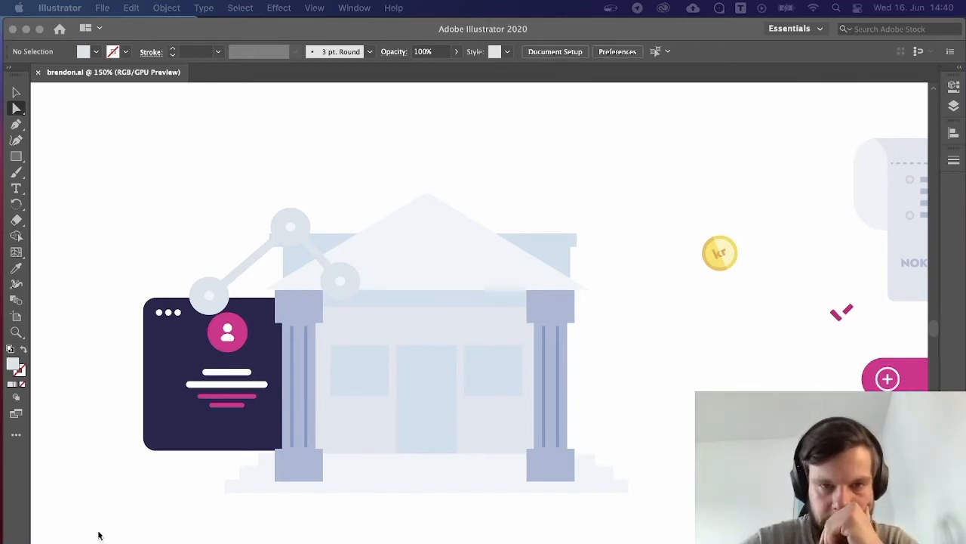
Draw a wide rectangle across the building's right column, send it to the back, and fill it with the profile card's dark navy.
{"action": "left_click", "coordinate": [552, 366]}
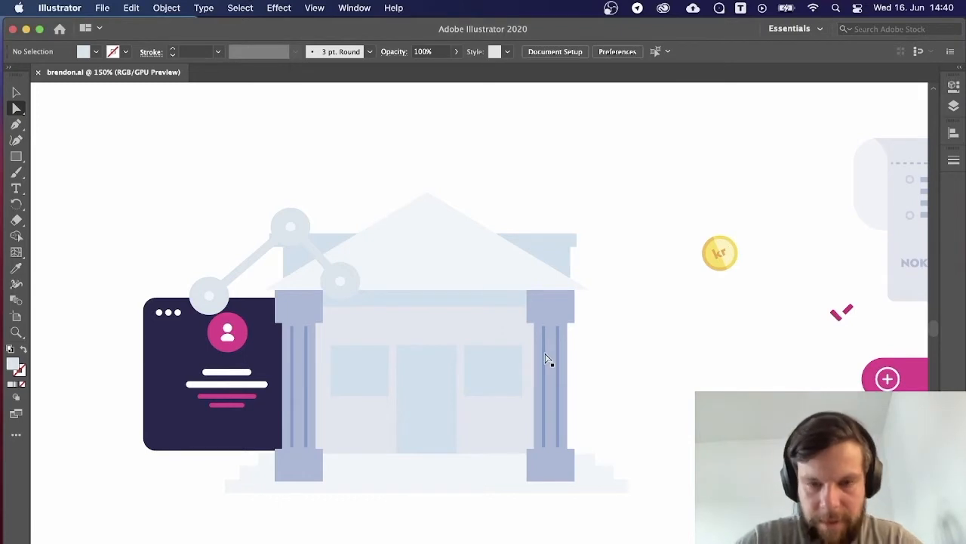
{"action": "key", "text": "m"}
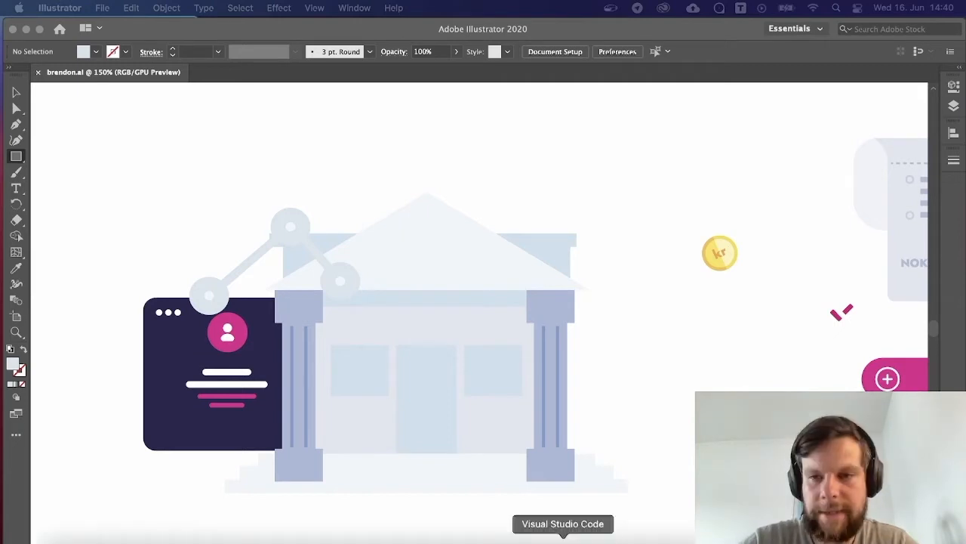
{"action": "left_click", "coordinate": [482, 348]}
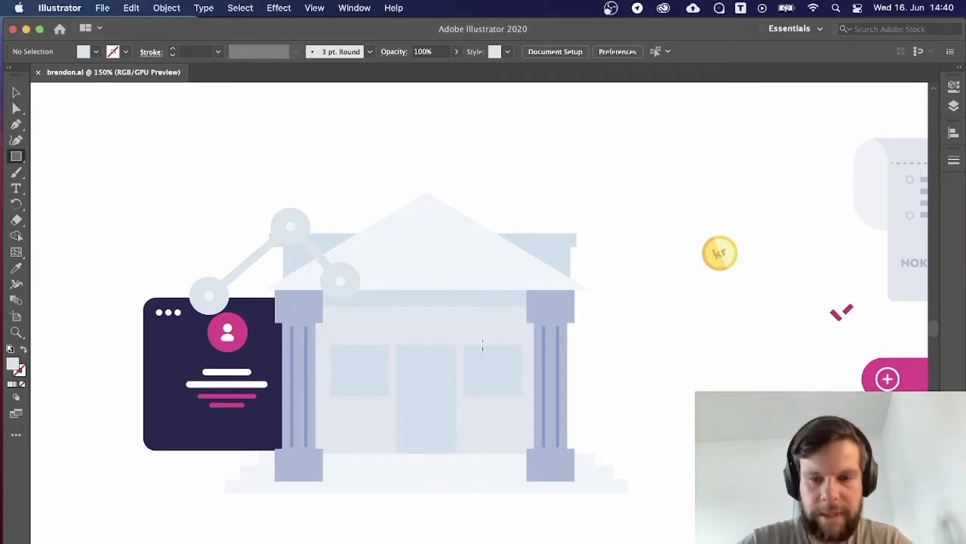
{"action": "left_click_drag", "start_coordinate": [482, 343], "coordinate": [636, 397]}
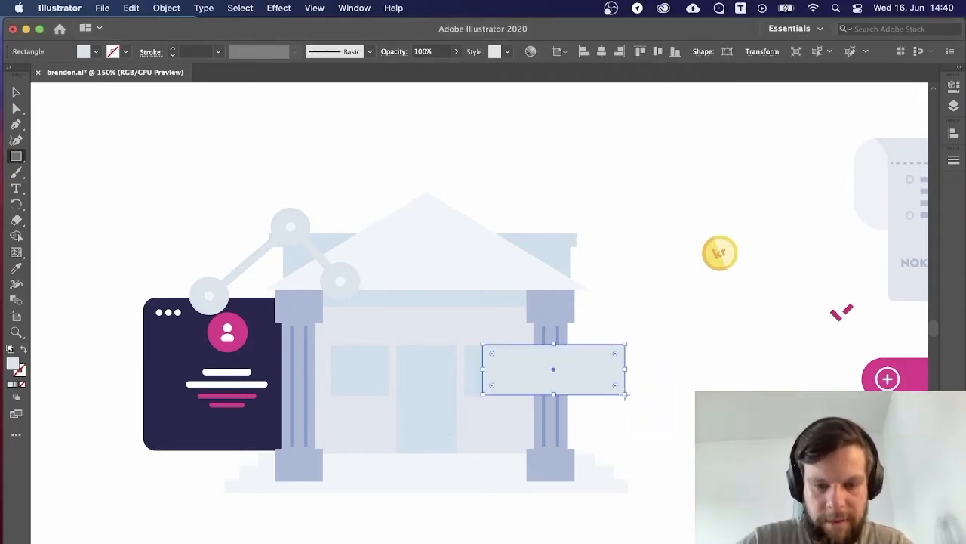
{"action": "key", "text": "v"}
{"action": "right_click", "coordinate": [603, 373]}
{"action": "left_click", "coordinate": [763, 515]}
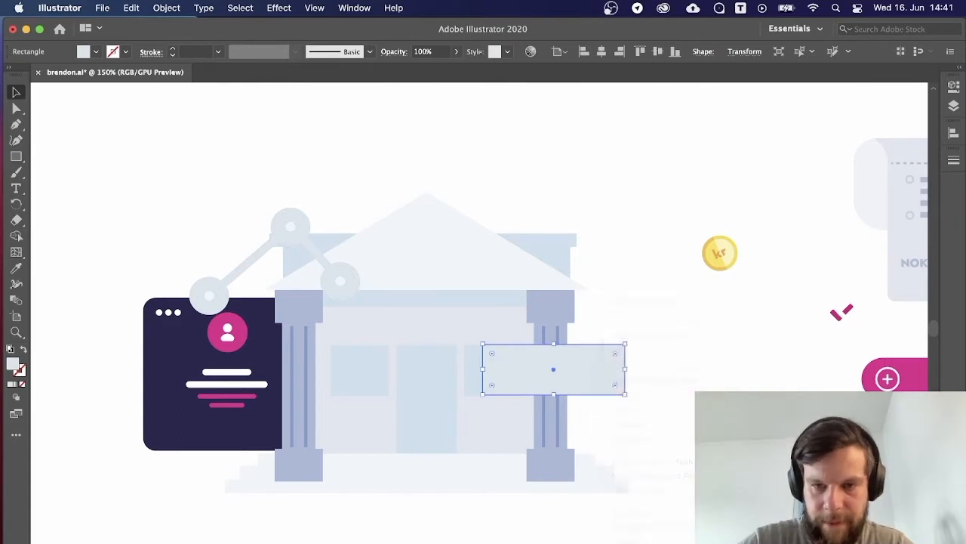
{"action": "left_click", "coordinate": [606, 366]}
{"action": "key", "text": "i"}
{"action": "left_click", "coordinate": [274, 350]}
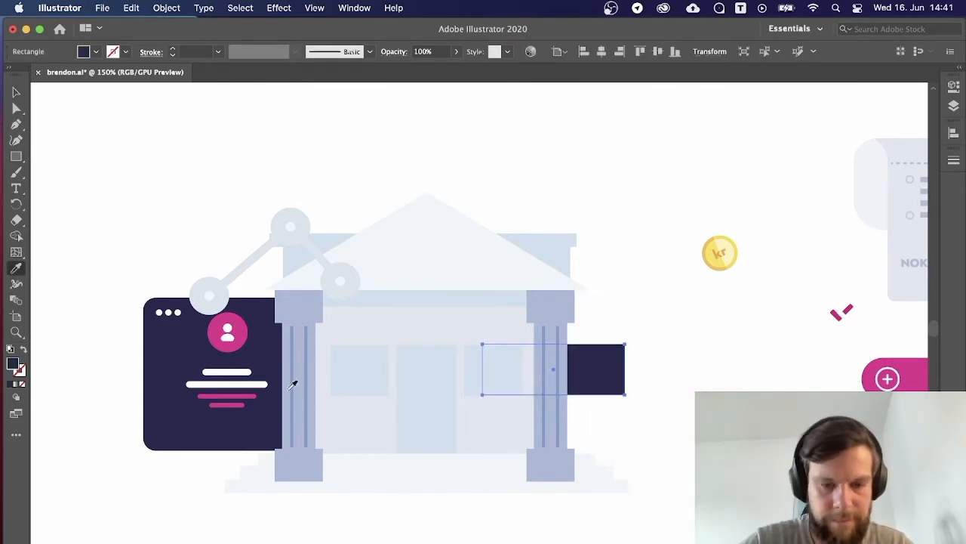
Duplicate the navy sleeve slightly smaller and further right, send it to the back, and fill it with the add button's pink as a cuff.
{"action": "key", "text": "v"}
{"action": "left_click", "coordinate": [613, 254]}
{"action": "left_click", "coordinate": [616, 374]}
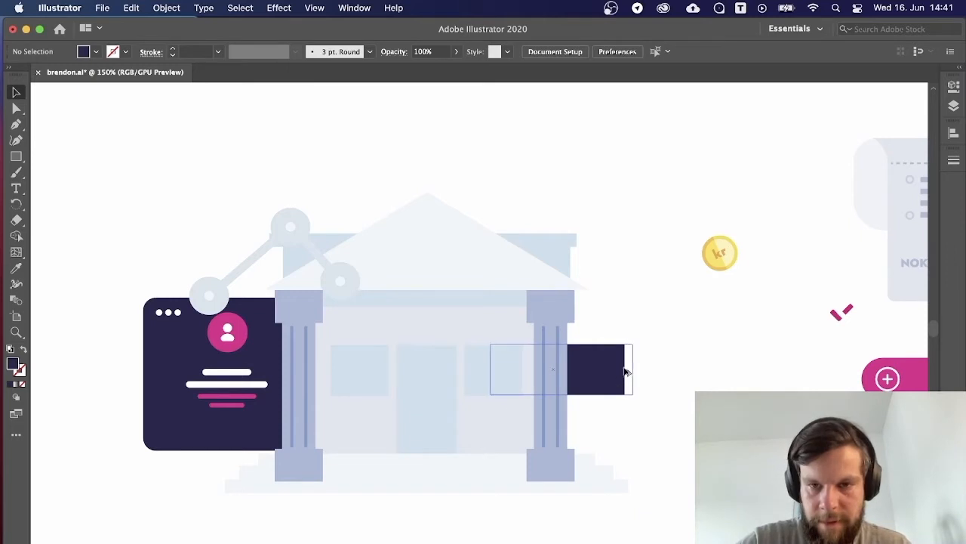
{"action": "left_click_drag", "start_coordinate": [566, 344], "coordinate": [568, 348]}
{"action": "right_click", "coordinate": [589, 368]}
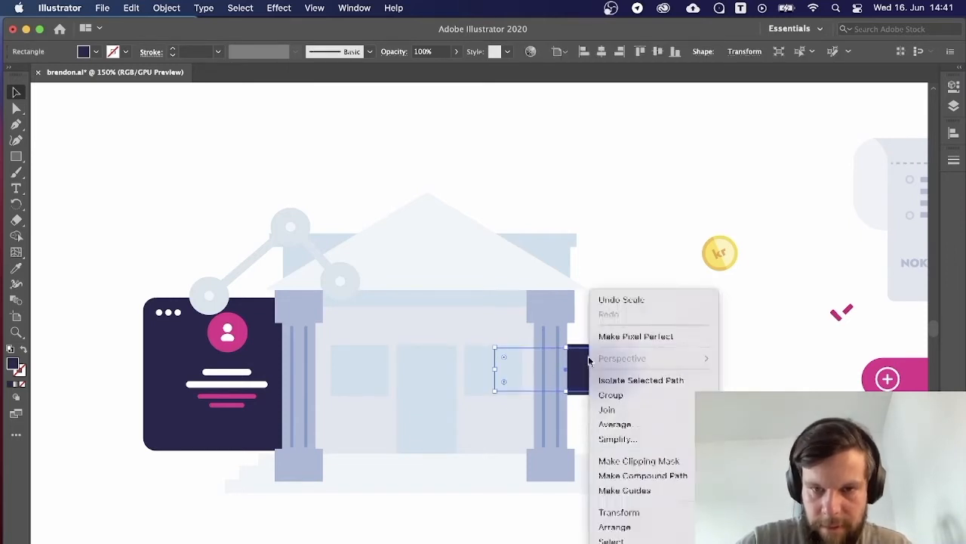
{"action": "left_click", "coordinate": [744, 532]}
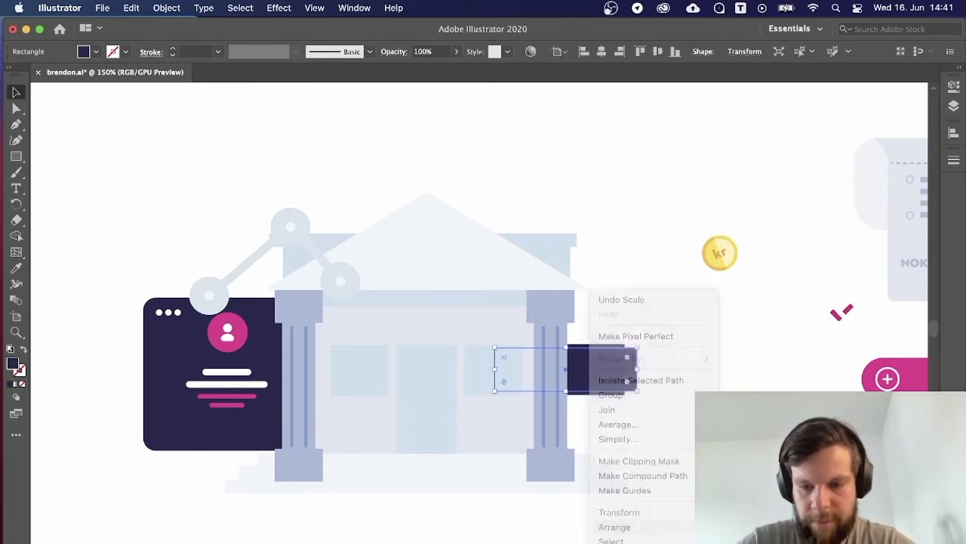
{"action": "key", "text": "i"}
{"action": "left_click", "coordinate": [920, 375]}
{"action": "key", "text": "v"}
{"action": "left_click", "coordinate": [649, 403]}
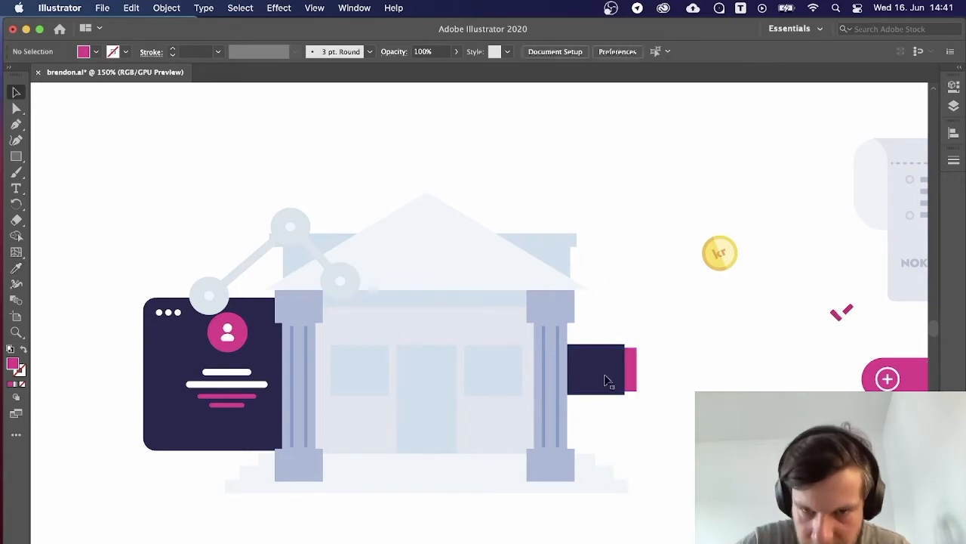
Place two small copies of the coin side by side as cuff buttons near the sleeve's lower right corner.
{"action": "left_click", "coordinate": [710, 255]}
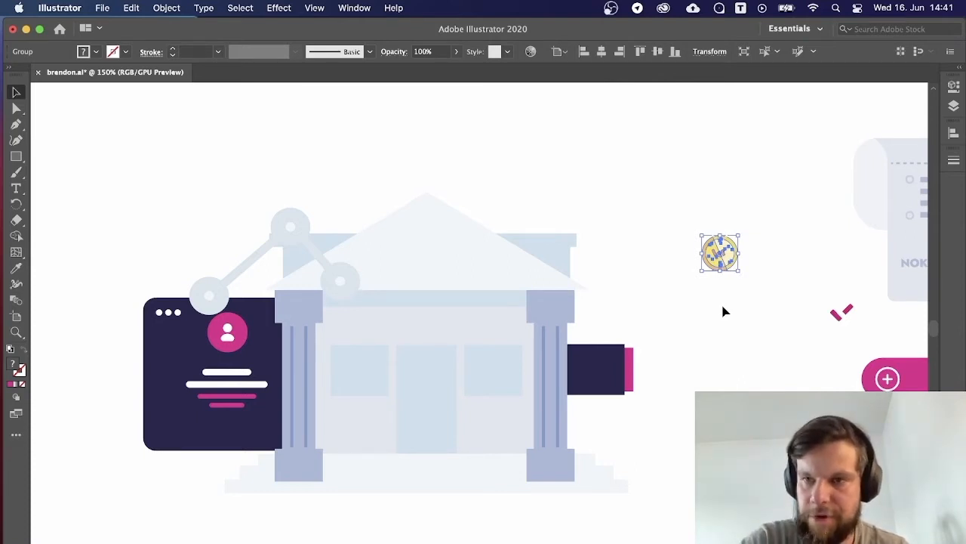
{"action": "left_click_drag", "start_coordinate": [716, 248], "coordinate": [612, 387]}
{"action": "left_click", "coordinate": [689, 294]}
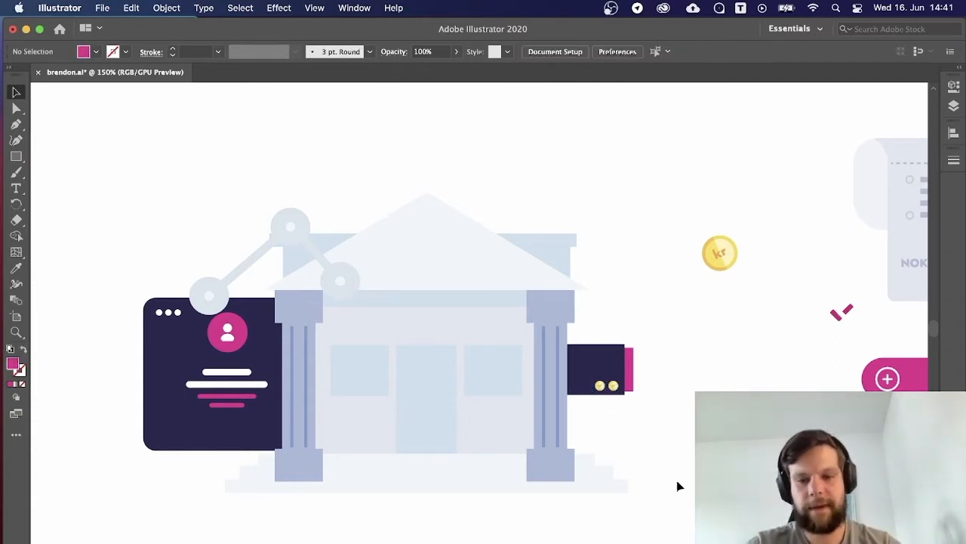
Draw a rectangle for the palm at the pink cuff's outer edge and round its corners to about 9.4 px.
{"action": "key", "text": "m"}
{"action": "mouse_move", "coordinate": [626, 351]}
{"action": "left_mouse_down"}
{"action": "mouse_move", "coordinate": [685, 389]}
{"action": "mouse_move", "coordinate": [664, 372]}
{"action": "left_mouse_up"}
{"action": "key", "text": "a"}
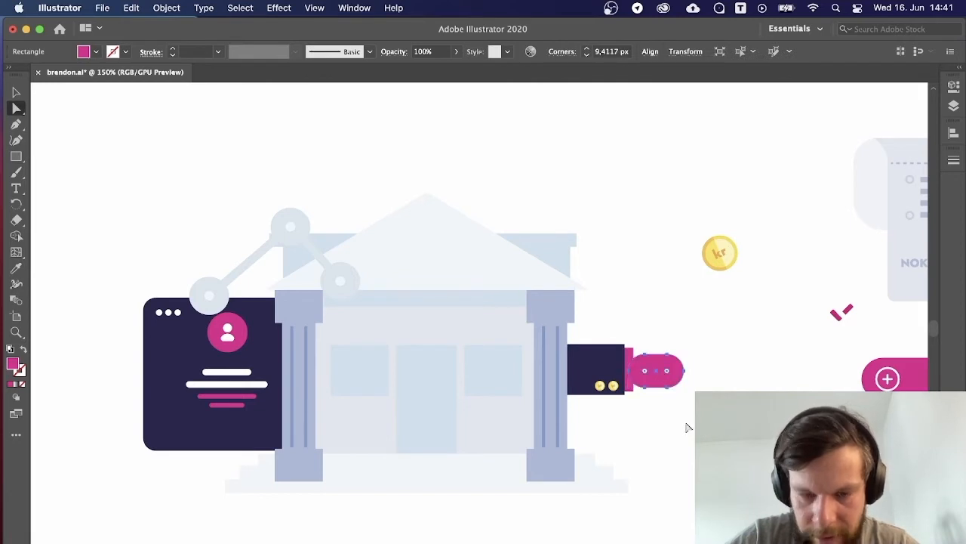
{"action": "left_click", "coordinate": [685, 427]}
{"action": "key", "text": "v"}
Send the rounded palm shape behind the pink cuff and sleeve.
{"action": "key", "text": "super+minus"}
{"action": "key", "text": "super+minus"}
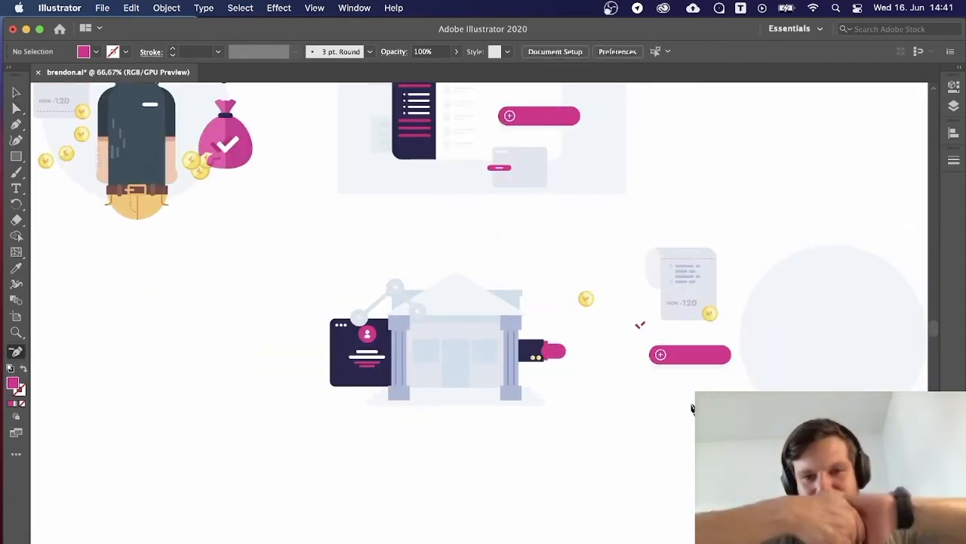
{"action": "key", "text": "super+plus"}
{"action": "left_click_drag", "start_coordinate": [688, 401], "coordinate": [810, 452]}
{"action": "key", "text": "v"}
{"action": "right_click", "coordinate": [844, 373]}
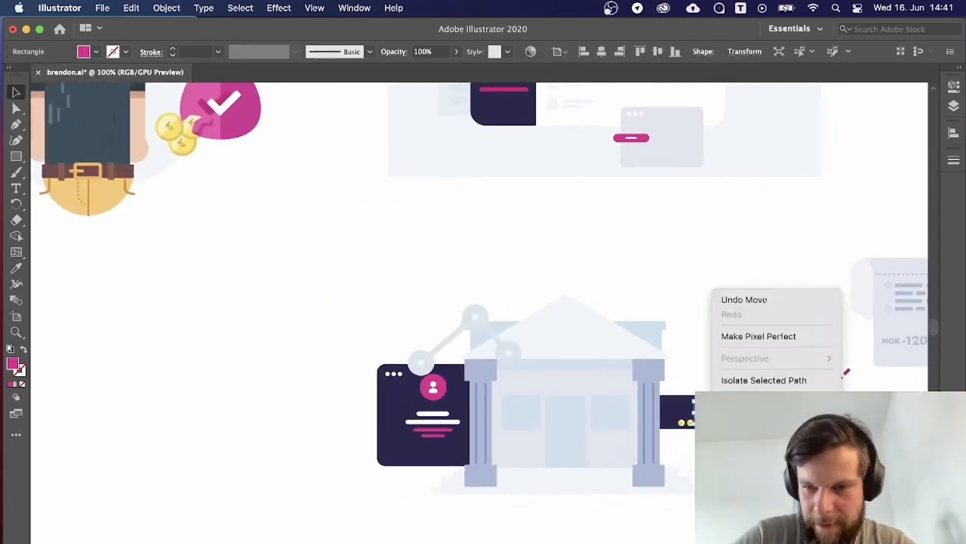
{"action": "left_click", "coordinate": [760, 336]}
{"action": "key", "text": "super+shift+a"}
Fill the palm shape with the skin tone sampled from the man's arm in the neighbouring illustration.
{"action": "scroll", "coordinate": [479, 302], "scroll_direction": "up", "scroll_amount": 2}
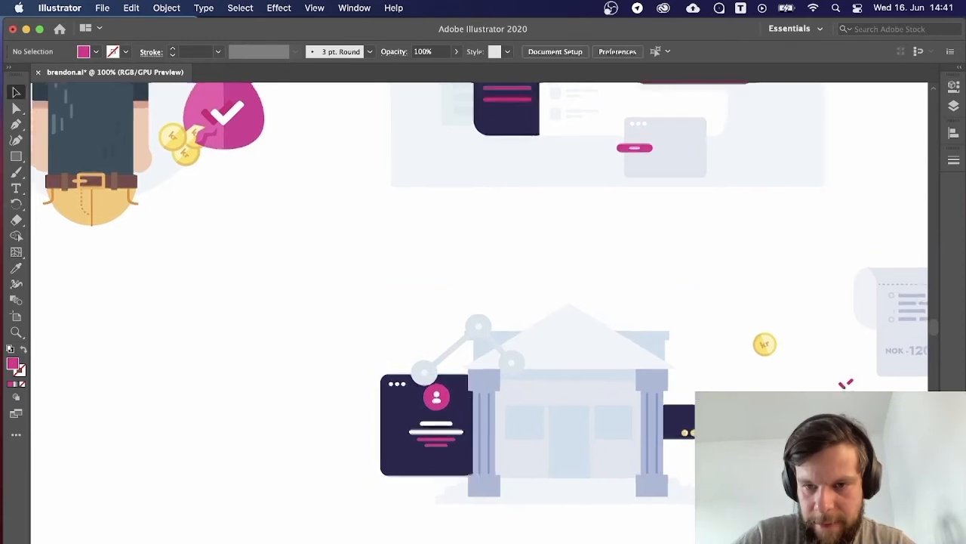
{"action": "left_click", "coordinate": [725, 445]}
{"action": "key", "text": "i"}
{"action": "left_click", "coordinate": [155, 180]}
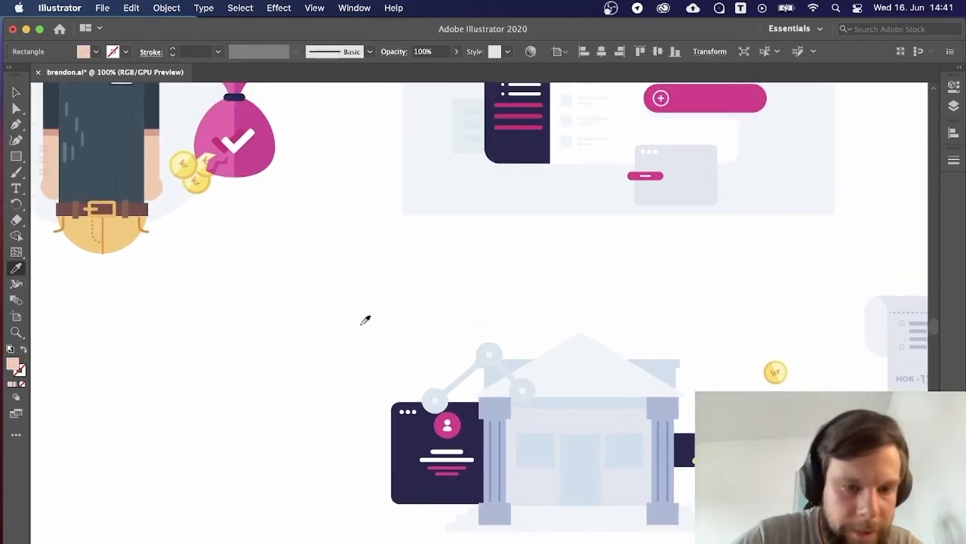
{"action": "key", "text": "v"}
{"action": "key", "text": "super+shift+a"}
{"action": "scroll", "coordinate": [355, 309], "scroll_direction": "right", "scroll_amount": 4}
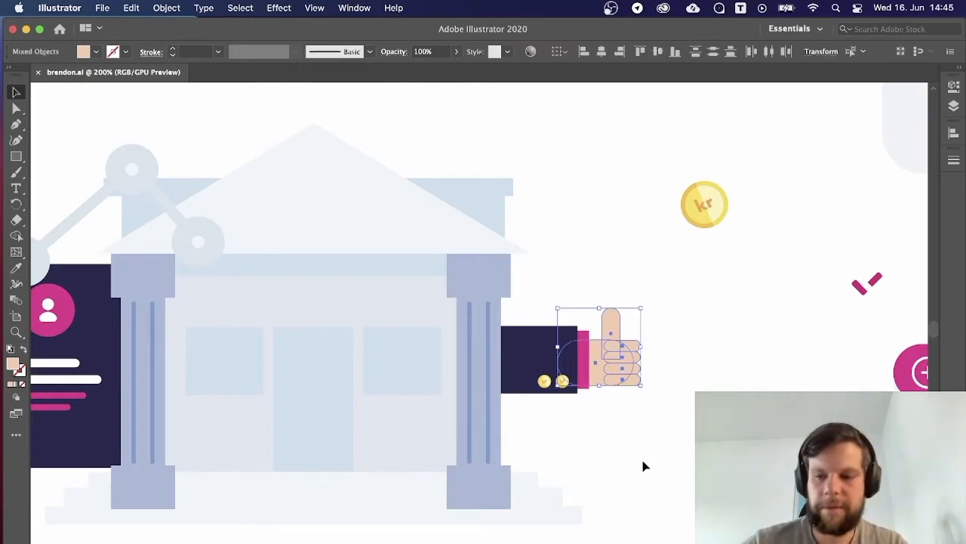
Delete the thumbs-up hand beside the pink cuff and save the file.
{"action": "key", "text": "Delete"}
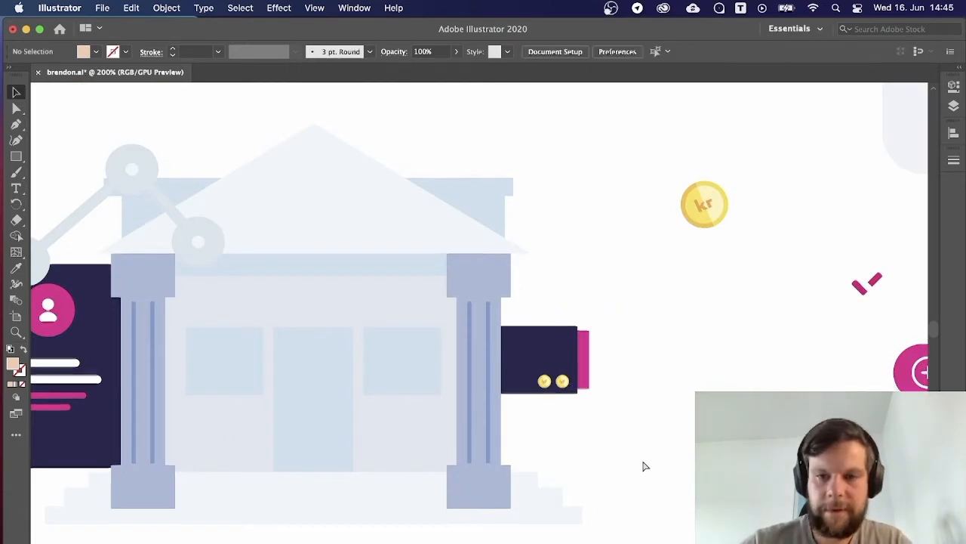
{"action": "key", "text": "super+1"}
{"action": "key", "text": "super+s"}
Remove the leftover pink add button below the receipt.
{"action": "key", "text": "super+plus"}
{"action": "key", "text": "super+plus"}
{"action": "left_click_drag", "start_coordinate": [647, 461], "coordinate": [802, 435]}
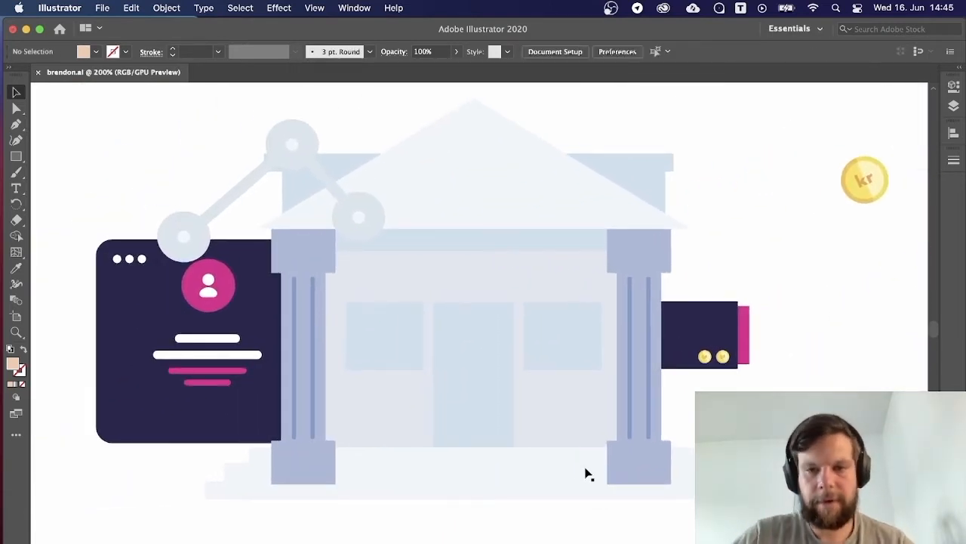
{"action": "key", "text": "super+minus"}
{"action": "key", "text": "super+minus"}
{"action": "key", "text": "super+minus"}
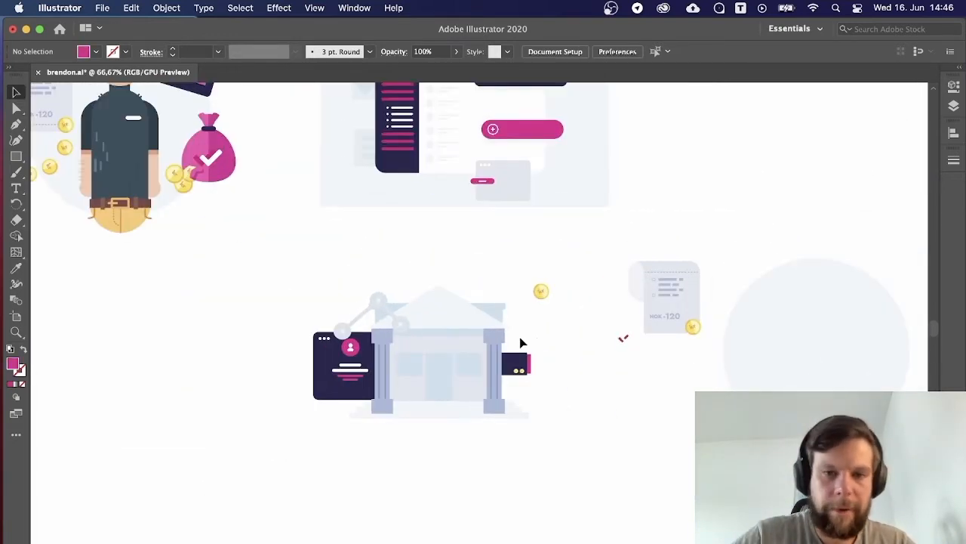
Examine the receipt's parts, the coins and the check mark beside the building and its sleeve.
{"action": "key", "text": "super+plus"}
{"action": "key", "text": "super+plus"}
{"action": "left_click_drag", "start_coordinate": [536, 336], "coordinate": [356, 291]}
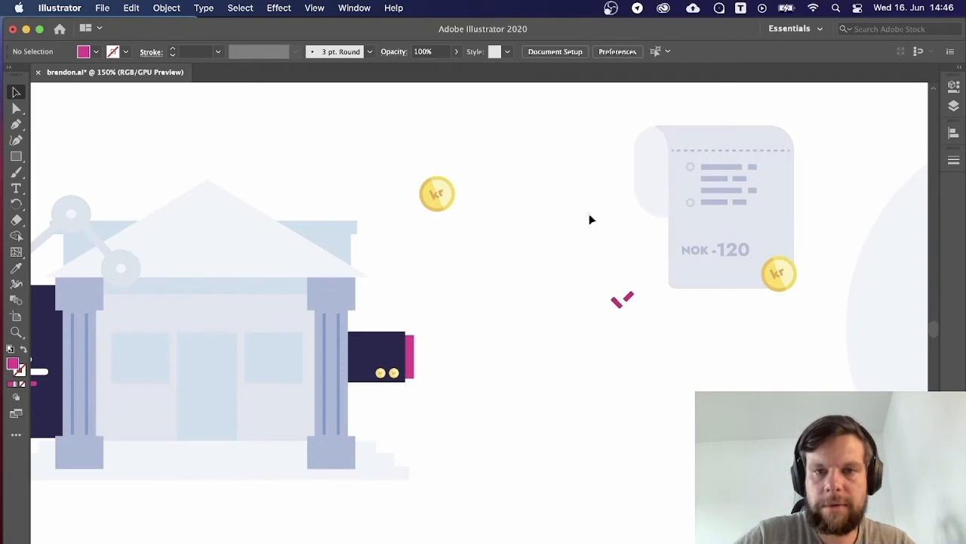
{"action": "left_click", "coordinate": [392, 378]}
{"action": "left_click", "coordinate": [724, 185]}
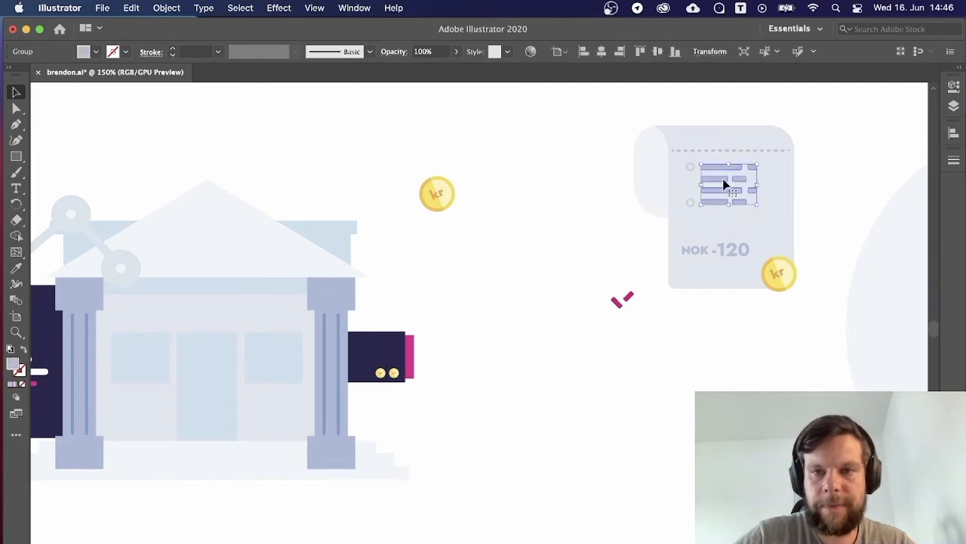
{"action": "left_click", "coordinate": [760, 259]}
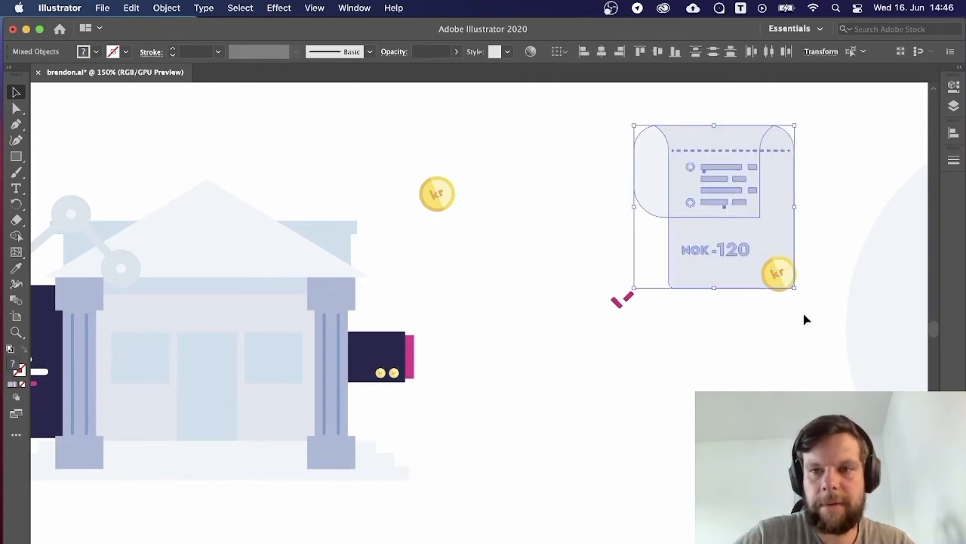
{"action": "left_click", "coordinate": [803, 315]}
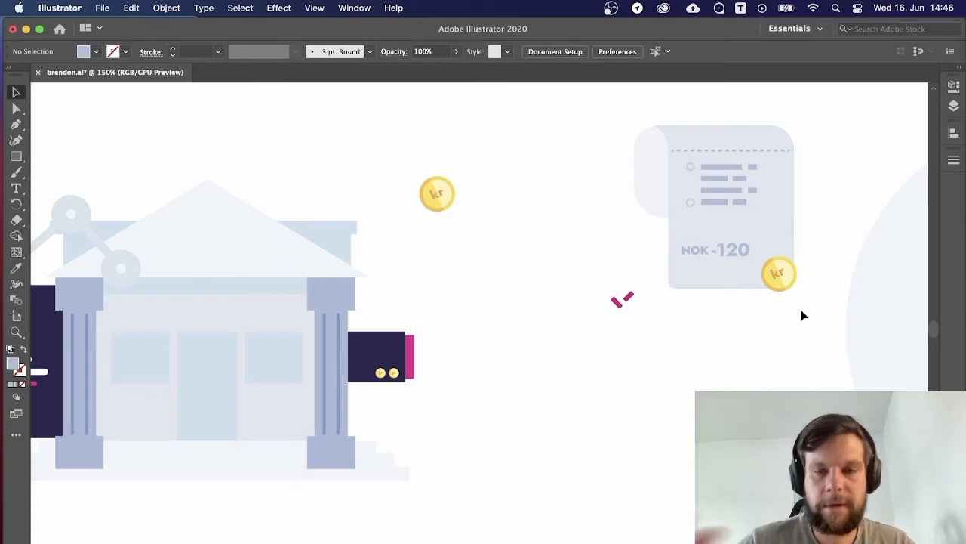
{"action": "key", "text": "super+minus"}
{"action": "key", "text": "super+minus"}
{"action": "key", "text": "super+minus"}
{"action": "key", "text": "super+plus"}
{"action": "key", "text": "super+plus"}
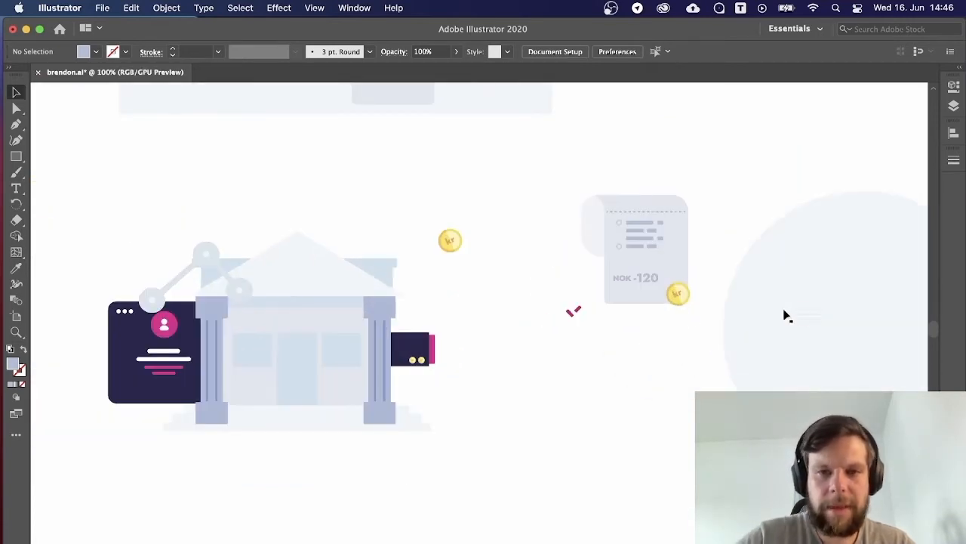
Draw a slim horizontal bar from the pink cuff outward as a finger, round its ends to about 2.7 px, and send it to the back.
{"action": "scroll", "coordinate": [593, 357], "scroll_direction": "left", "scroll_amount": 5}
{"action": "scroll", "coordinate": [593, 358], "scroll_direction": "down", "scroll_amount": 1}
{"action": "key", "text": "super+plus"}
{"action": "scroll", "coordinate": [579, 356], "scroll_direction": "up", "scroll_amount": 1}
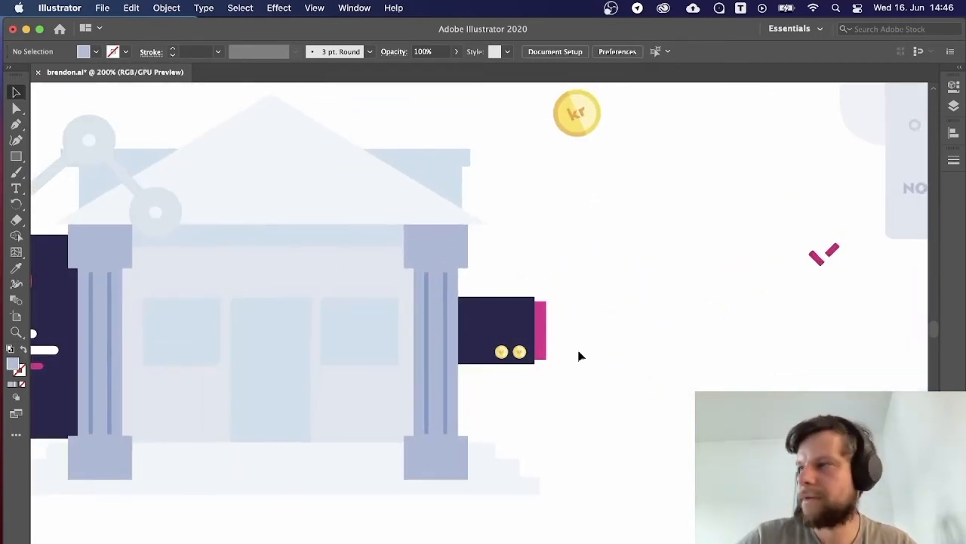
{"action": "key", "text": "m"}
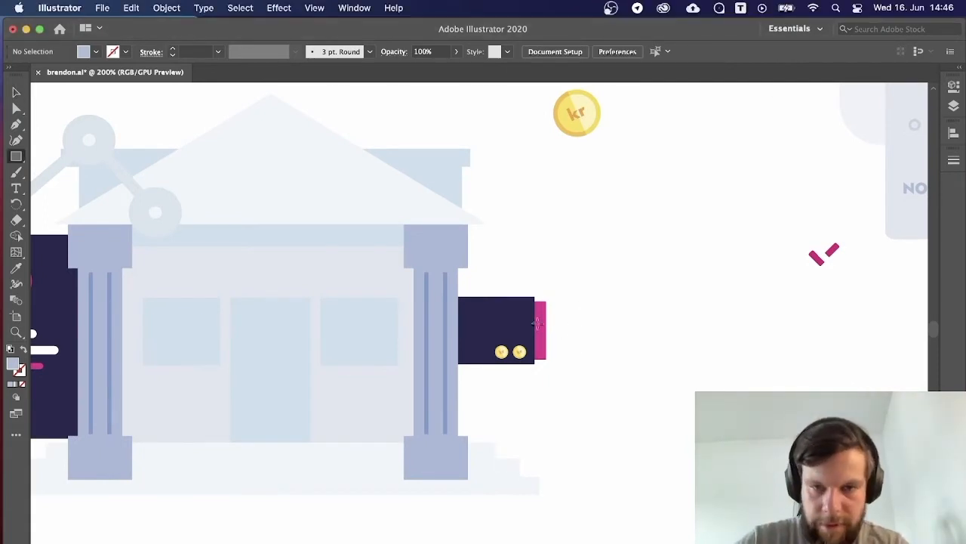
{"action": "left_click_drag", "start_coordinate": [537, 323], "coordinate": [596, 330]}
{"action": "key", "text": "a"}
{"action": "right_click", "coordinate": [569, 333]}
{"action": "left_click", "coordinate": [736, 512]}
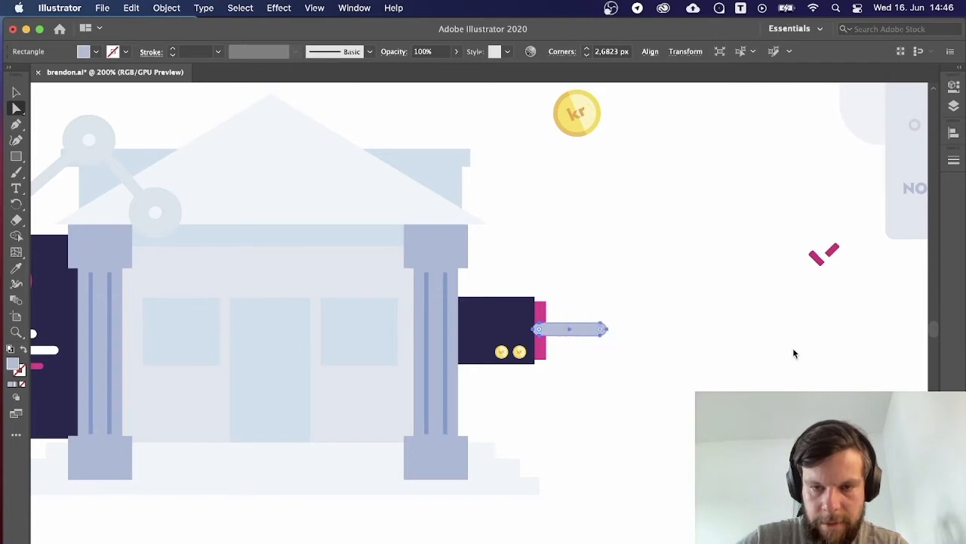
{"action": "left_click", "coordinate": [793, 348]}
Fill the finger bar with the skin tone sampled from the man's arm in the neighbouring illustration.
{"action": "key", "text": "super+minus"}
{"action": "key", "text": "v"}
{"action": "left_click_drag", "start_coordinate": [581, 334], "coordinate": [691, 458]}
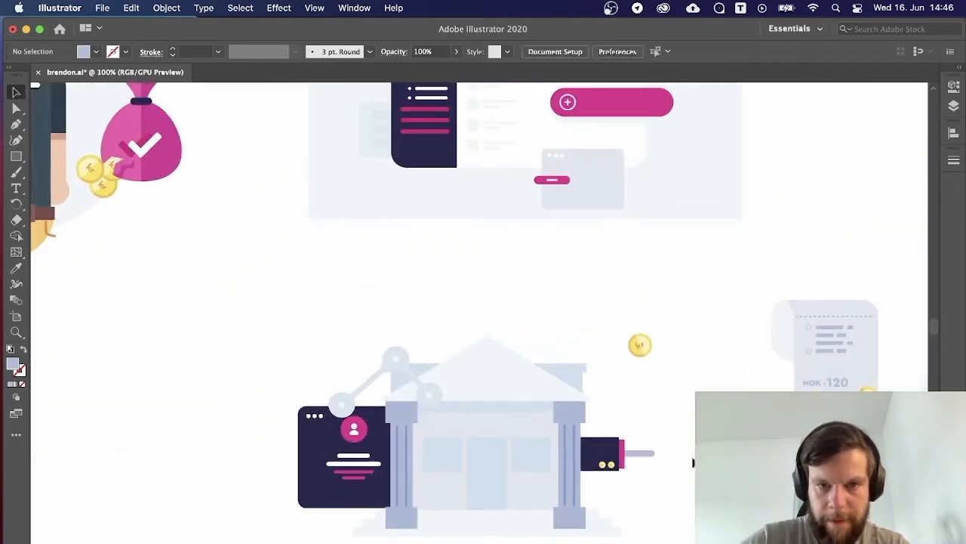
{"action": "left_click", "coordinate": [646, 457]}
{"action": "left_click_drag", "start_coordinate": [372, 297], "coordinate": [234, 179]}
{"action": "key", "text": "i"}
{"action": "left_click", "coordinate": [356, 169]}
{"action": "key", "text": "v"}
{"action": "left_click", "coordinate": [567, 285]}
Move the finger slightly left so that it sits further behind the pink cuff.
{"action": "key", "text": "super+plus"}
{"action": "key", "text": "super+plus"}
{"action": "key", "text": "super+plus"}
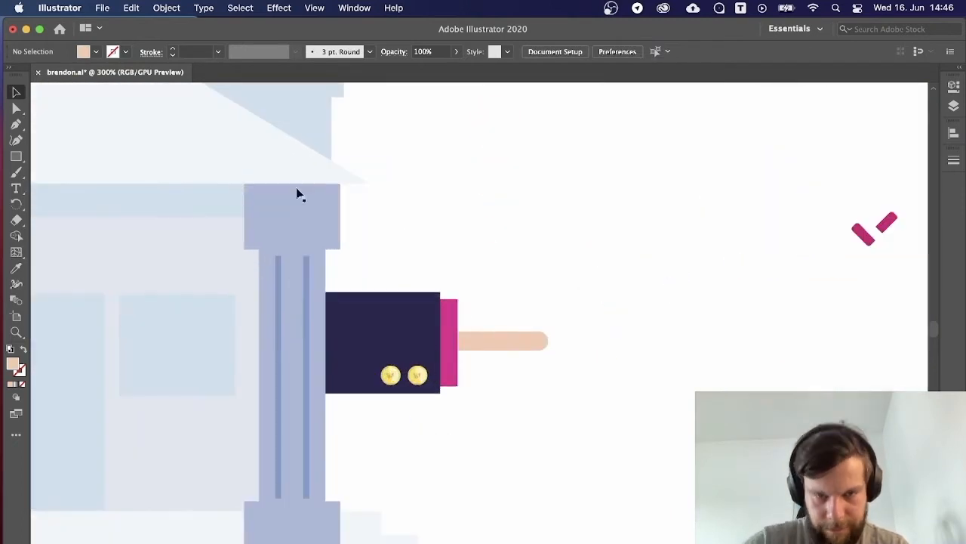
{"action": "left_click_drag", "start_coordinate": [521, 340], "coordinate": [506, 340]}
{"action": "left_click", "coordinate": [549, 412]}
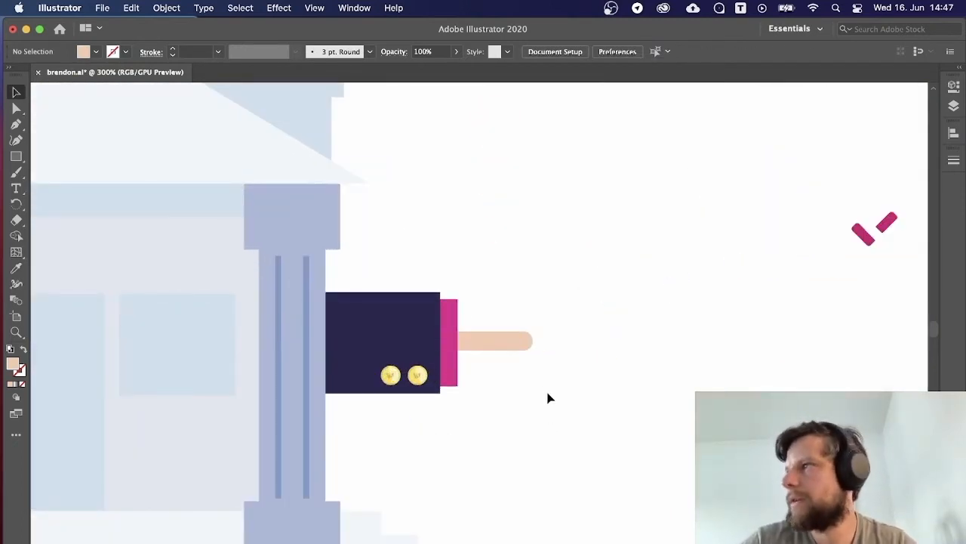
Duplicate the finger into a stack of four with staggered tips to form a hand at the cuff.
{"action": "mouse_move", "coordinate": [509, 341]}
{"action": "left_mouse_down"}
{"action": "mouse_move", "coordinate": [510, 364]}
{"action": "mouse_move", "coordinate": [540, 367]}
{"action": "mouse_move", "coordinate": [501, 389]}
{"action": "mouse_move", "coordinate": [518, 389]}
{"action": "mouse_move", "coordinate": [510, 405]}
{"action": "mouse_move", "coordinate": [518, 399]}
{"action": "mouse_move", "coordinate": [491, 336]}
{"action": "left_mouse_up"}
{"action": "left_click", "coordinate": [597, 381]}
{"action": "left_click", "coordinate": [540, 401]}
{"action": "left_click", "coordinate": [533, 400]}
{"action": "left_click", "coordinate": [550, 426]}
{"action": "left_click", "coordinate": [532, 412]}
{"action": "left_click", "coordinate": [531, 398]}
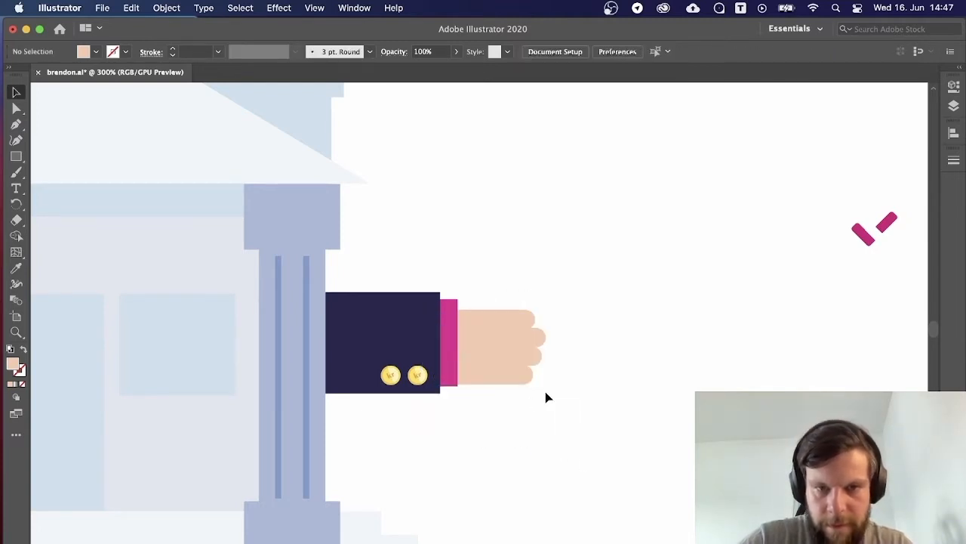
Check the finished fingers against the whole illustration and save the file.
{"action": "key", "text": "super+minus"}
{"action": "key", "text": "super+minus"}
{"action": "key", "text": "super+minus"}
{"action": "key", "text": "super+minus"}
{"action": "key", "text": "super+s"}
{"action": "key", "text": "super+plus"}
{"action": "key", "text": "super+plus"}
{"action": "key", "text": "super+plus"}
{"action": "key", "text": "super+plus"}
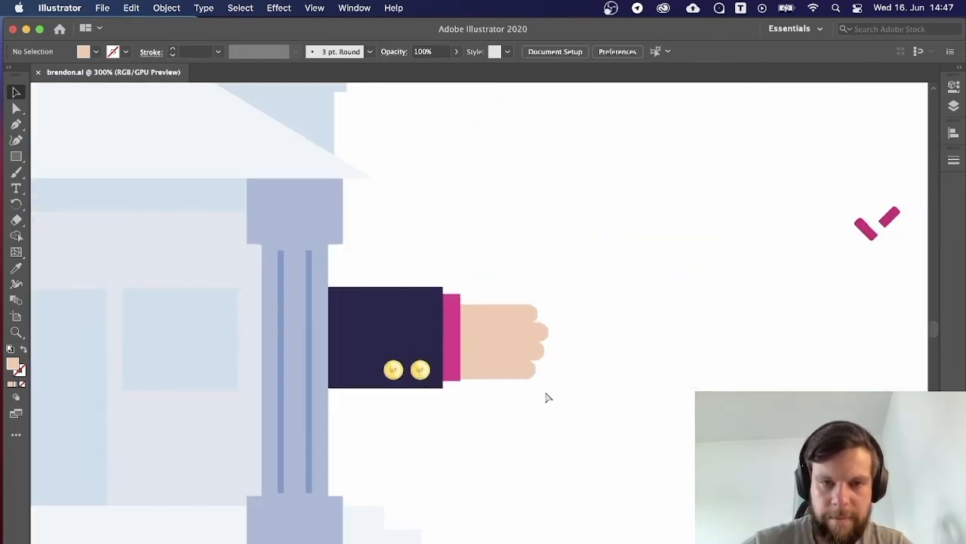
Duplicate the top finger and tilt the copy upward behind the pink cuff to form a thumb.
{"action": "key", "text": "m"}
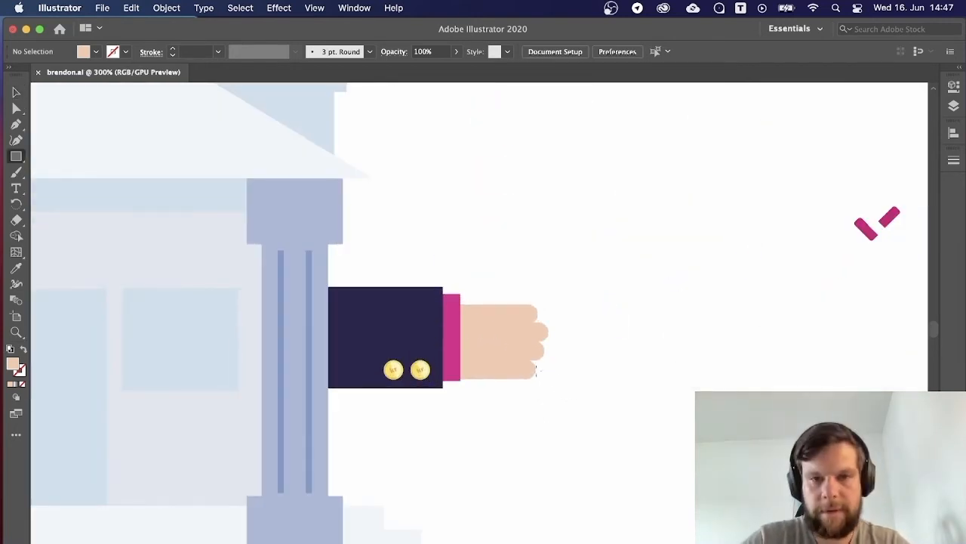
{"action": "key", "text": "v"}
{"action": "left_click_drag", "start_coordinate": [519, 315], "coordinate": [500, 294]}
{"action": "left_click", "coordinate": [575, 279]}
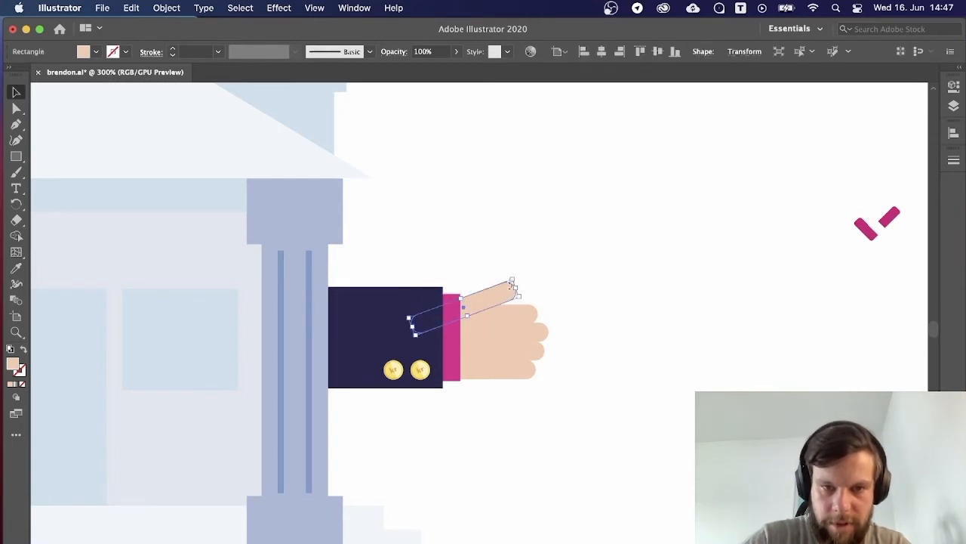
{"action": "right_click", "coordinate": [512, 285]}
{"action": "mouse_move", "coordinate": [608, 532]}
{"action": "left_click", "coordinate": [657, 543]}
{"action": "left_click", "coordinate": [626, 289]}
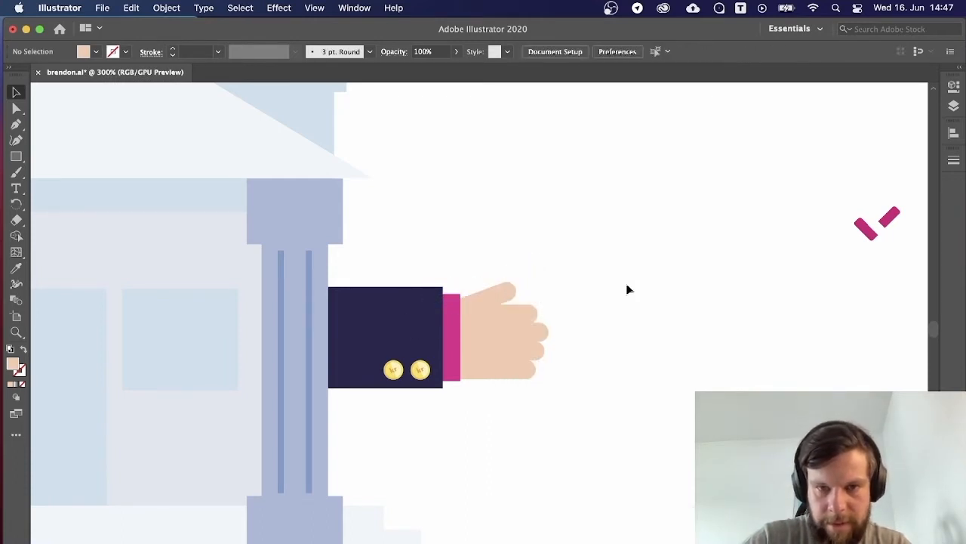
Adjust the thumb's position slightly so that it extends a little further out above the fingers.
{"action": "left_click", "coordinate": [508, 297]}
{"action": "left_click_drag", "start_coordinate": [516, 276], "coordinate": [520, 286]}
{"action": "key", "text": "a"}
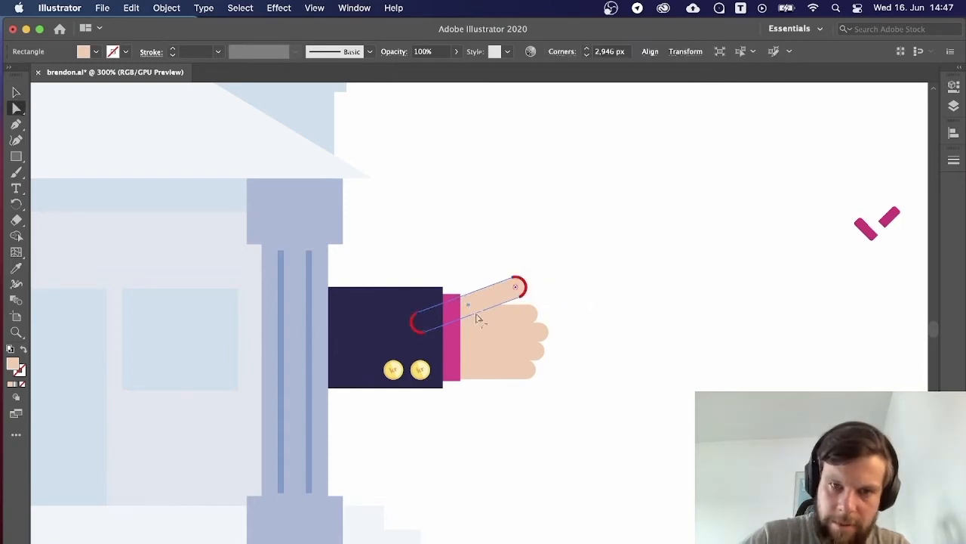
{"action": "key", "text": "v"}
{"action": "left_click", "coordinate": [599, 279]}
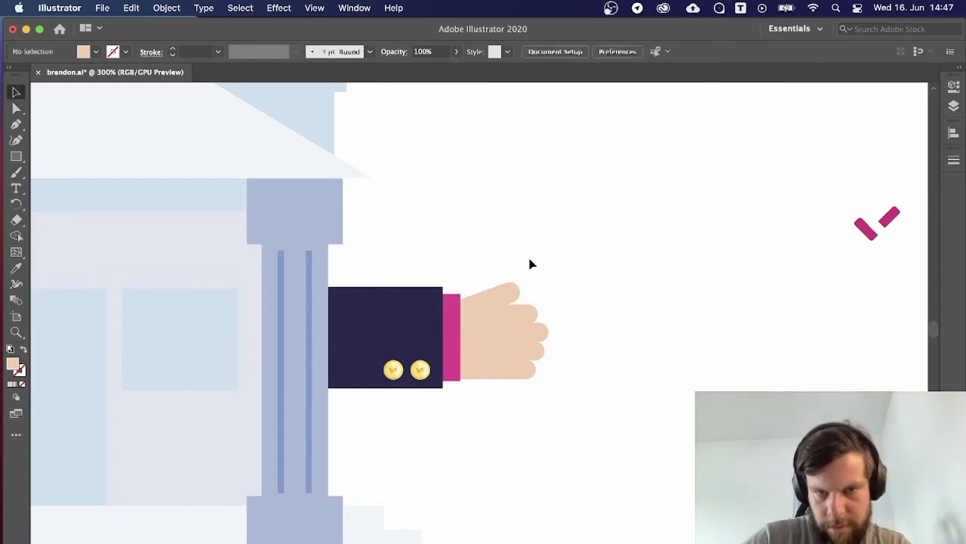
Check the hand with its thumb against the whole illustration and save the file.
{"action": "key", "text": "super+minus"}
{"action": "key", "text": "super+minus"}
{"action": "key", "text": "super+minus"}
{"action": "key", "text": "super+minus"}
{"action": "key", "text": "super+plus"}
{"action": "key", "text": "super+plus"}
{"action": "key", "text": "super+plus"}
{"action": "key", "text": "super+plus"}
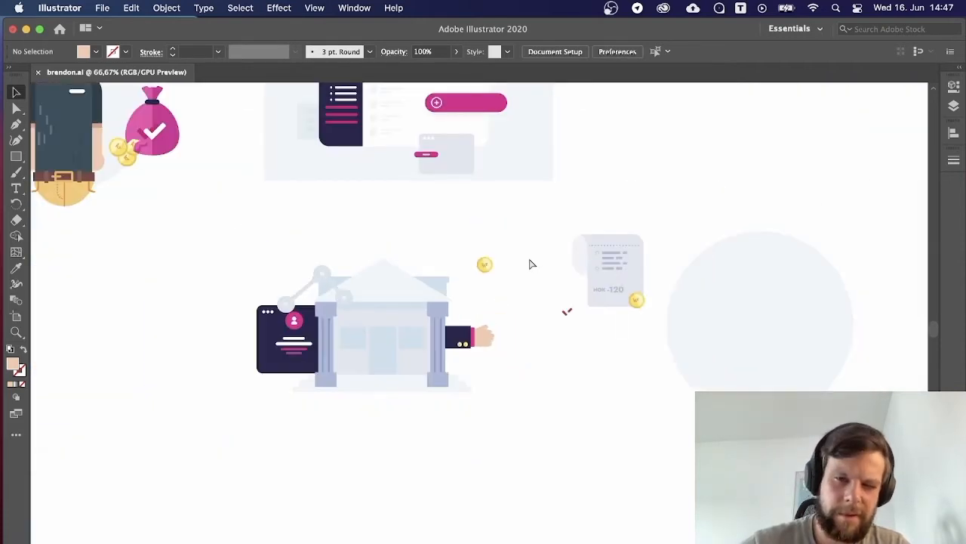
Lengthen all four fingers by nudging their rounded tip points outward, away from the cuff.
{"action": "key", "text": "a"}
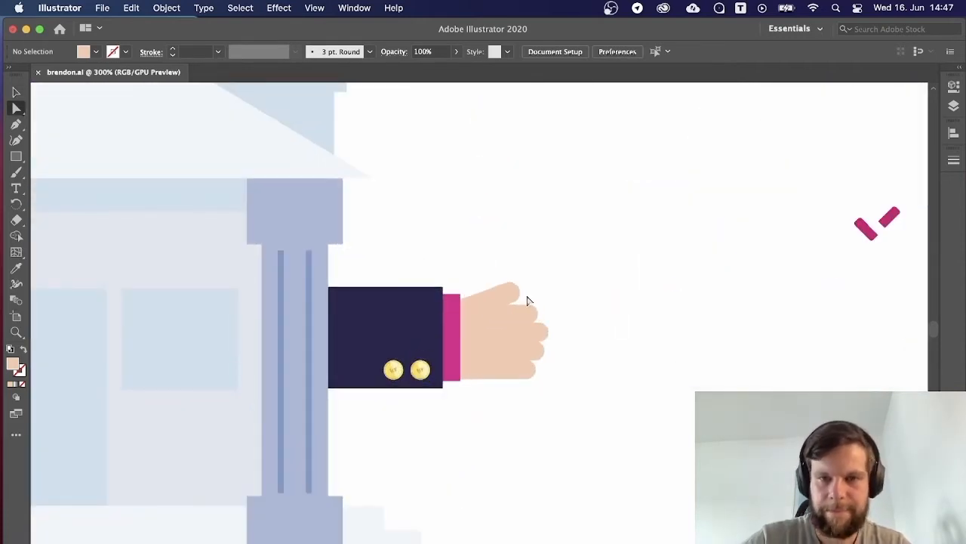
{"action": "left_click_drag", "start_coordinate": [588, 444], "coordinate": [600, 435]}
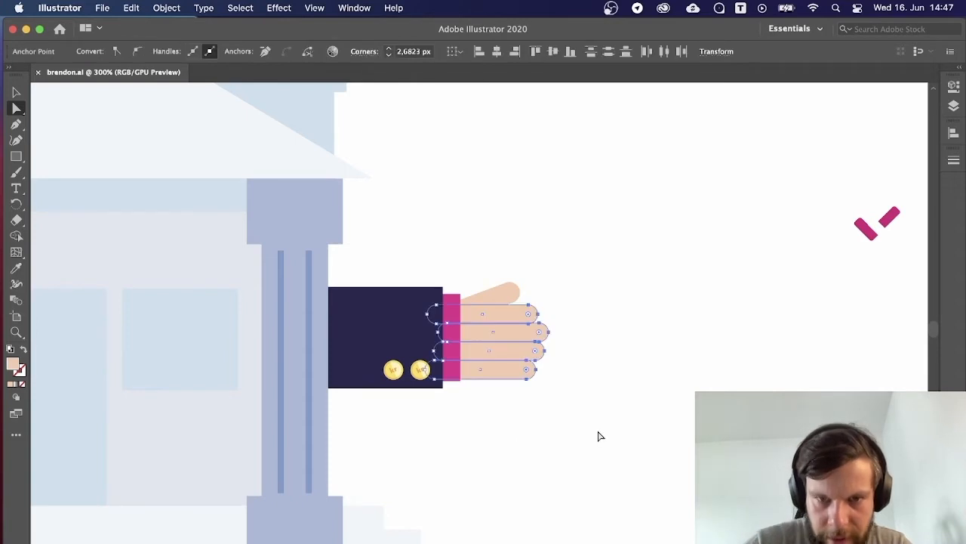
{"action": "key", "text": "Right"}
{"action": "key", "text": "Right"}
{"action": "key", "text": "Right"}
{"action": "key", "text": "Right"}
{"action": "key", "text": "Right"}
{"action": "key", "text": "Right"}
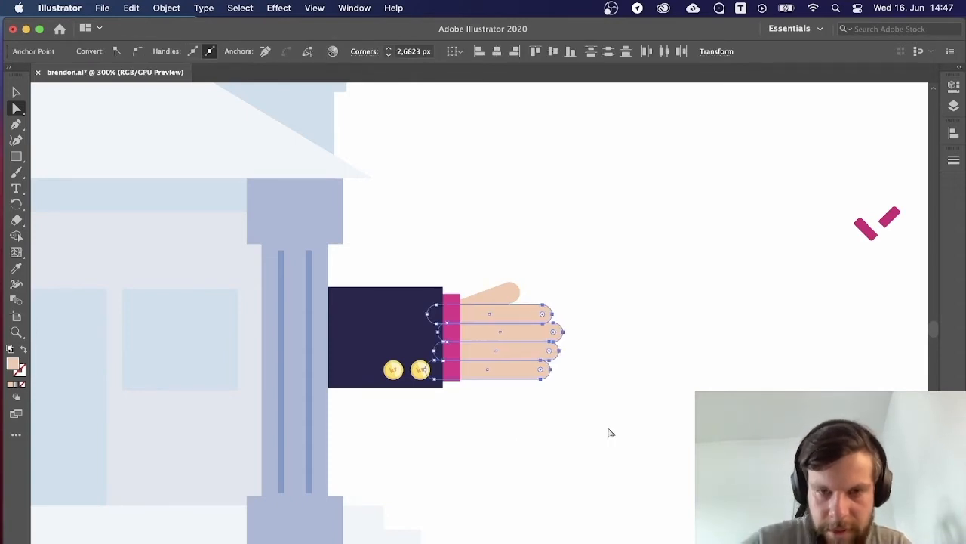
{"action": "left_click", "coordinate": [619, 426]}
Review the lengthened fingers in the overall building illustration and save the file.
{"action": "key", "text": "super+minus"}
{"action": "key", "text": "super+minus"}
{"action": "key", "text": "super+minus"}
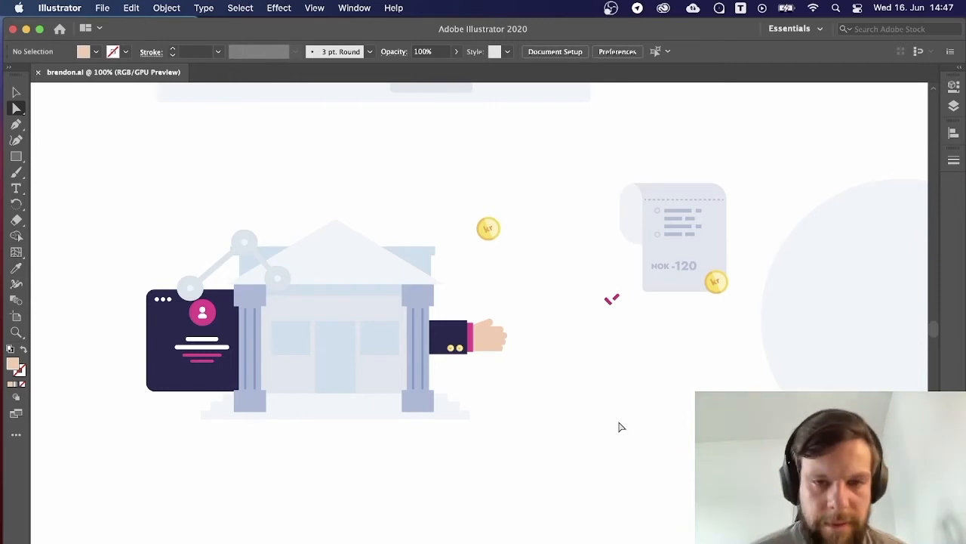
{"action": "key", "text": "super+plus"}
{"action": "key", "text": "super+plus"}
{"action": "key", "text": "super+plus"}
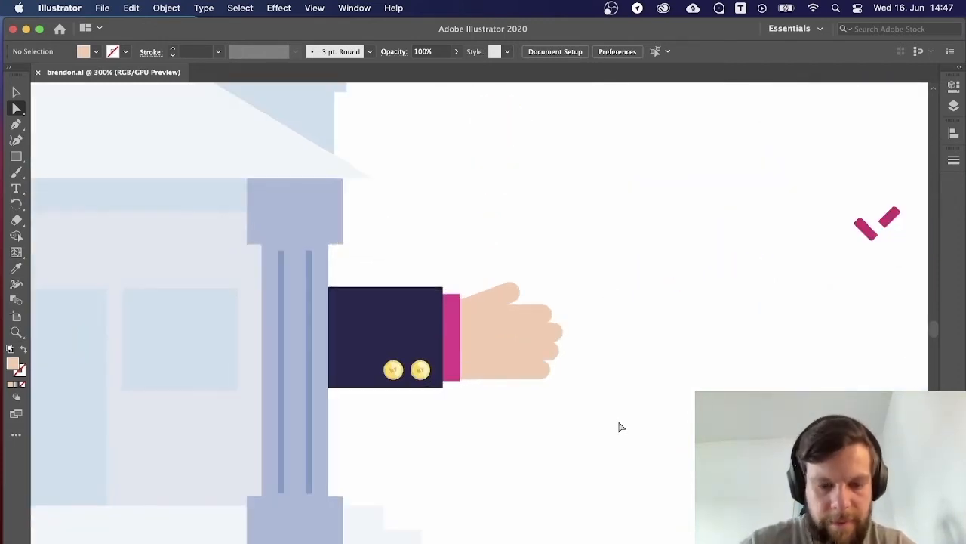
Move the complete arm with sleeve, cuff, buttons and hand upward and place a duplicate of it below.
{"action": "key", "text": "v"}
{"action": "left_click_drag", "start_coordinate": [498, 250], "coordinate": [445, 365]}
{"action": "left_click", "coordinate": [591, 444]}
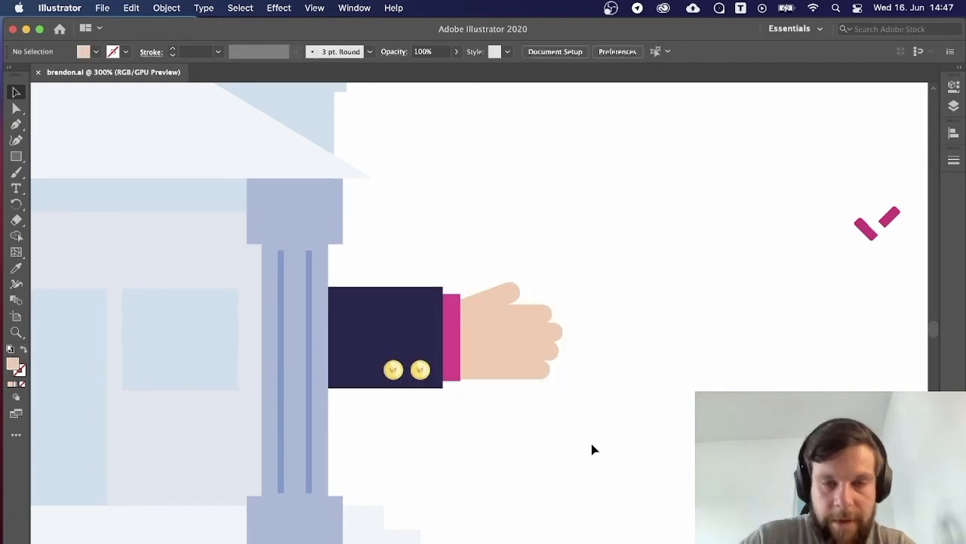
{"action": "left_click_drag", "start_coordinate": [592, 443], "coordinate": [411, 446]}
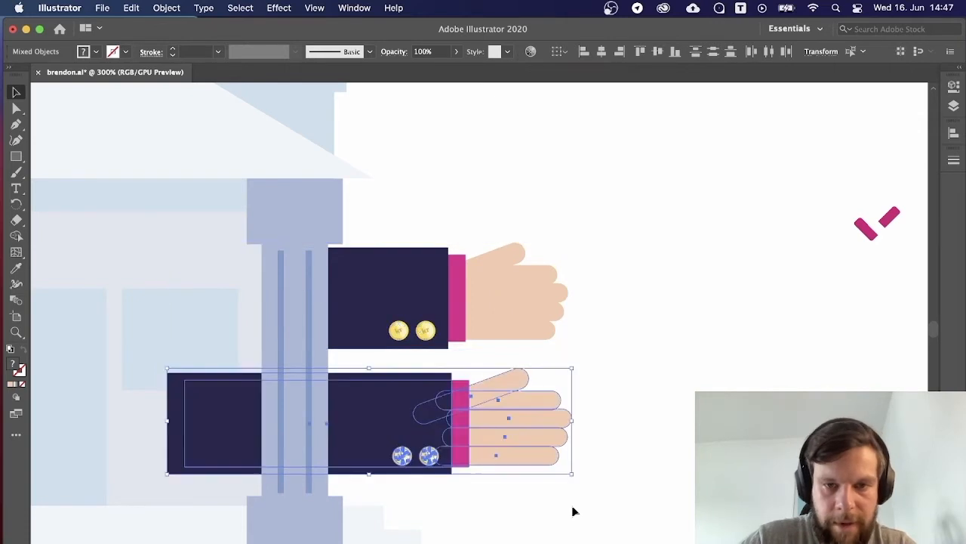
{"action": "left_click", "coordinate": [575, 507]}
{"action": "key", "text": "super+minus"}
{"action": "key", "text": "super+minus"}
{"action": "key", "text": "super+plus"}
{"action": "key", "text": "super+plus"}
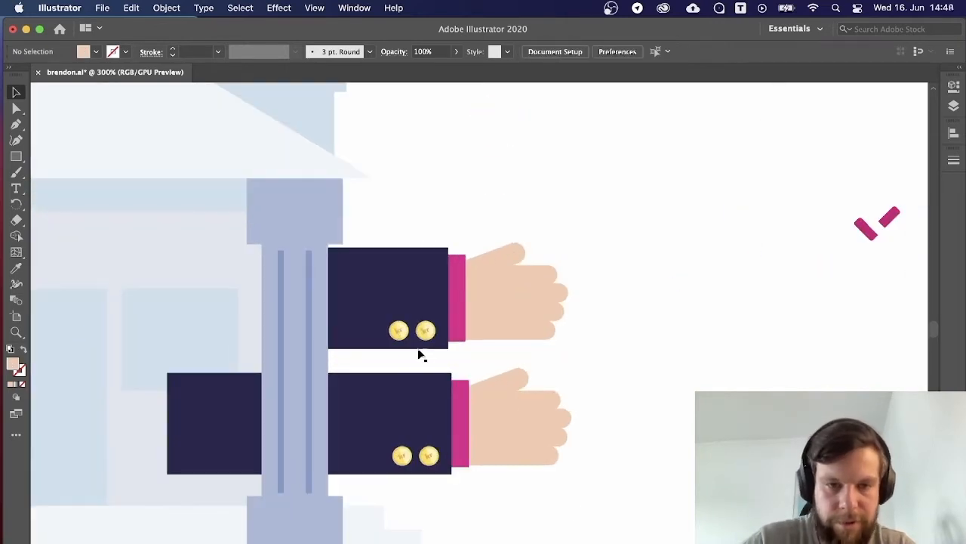
Arrange all parts of the lower arm copy behind the building.
{"action": "left_click_drag", "start_coordinate": [420, 355], "coordinate": [576, 477]}
{"action": "right_click", "coordinate": [412, 426]}
{"action": "mouse_move", "coordinate": [442, 527]}
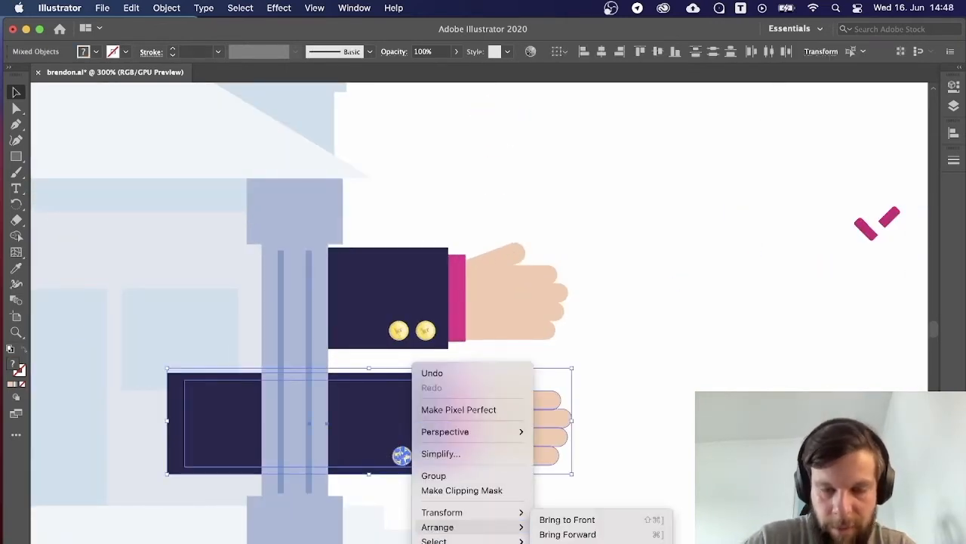
Send the lower arm behind the bank building so the column hides the end of its sleeve.
{"action": "left_click", "coordinate": [567, 520]}
{"action": "left_click", "coordinate": [564, 522]}
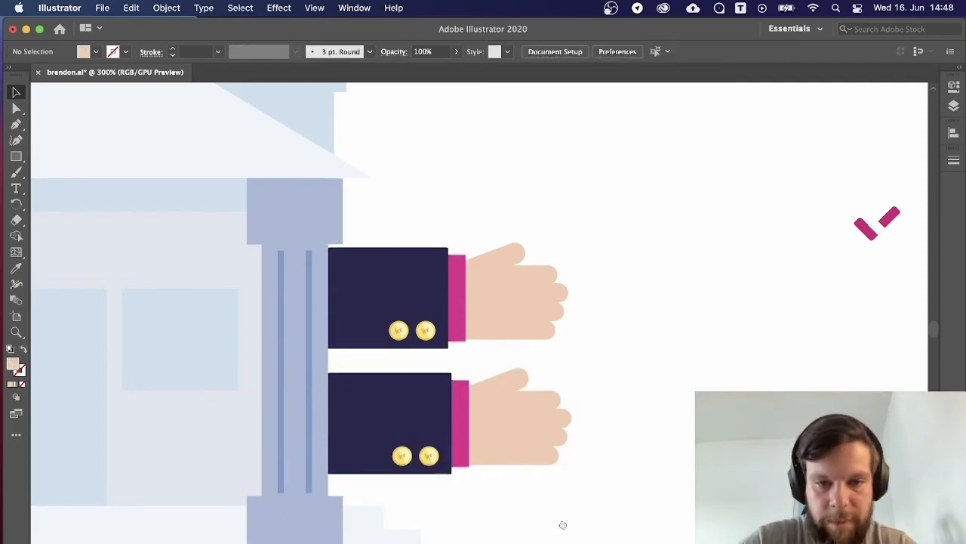
{"action": "left_click_drag", "start_coordinate": [563, 524], "coordinate": [584, 471]}
Round the two corners of the lower arm's pink cuff on the hand side.
{"action": "left_click", "coordinate": [484, 355]}
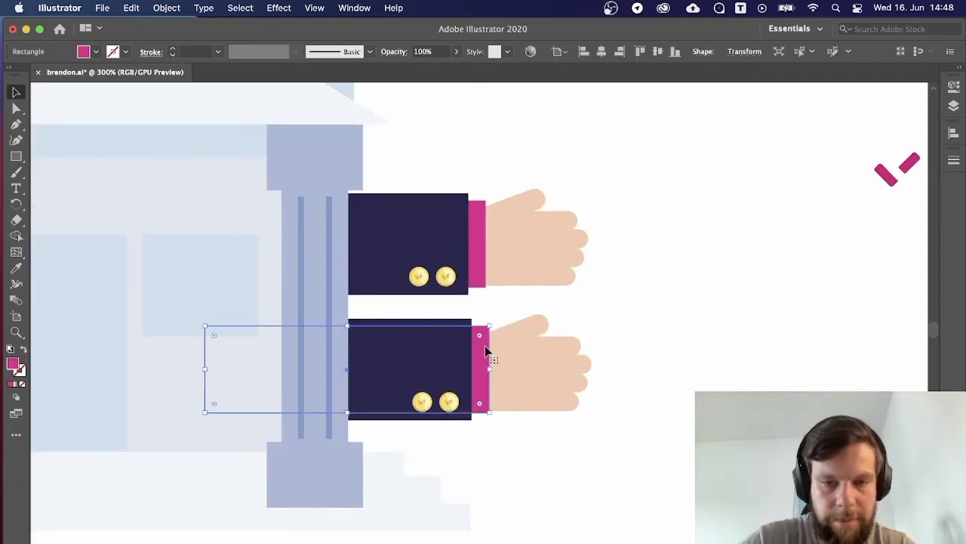
{"action": "key", "text": "super+plus"}
{"action": "key", "text": "a"}
{"action": "left_click_drag", "start_coordinate": [796, 459], "coordinate": [165, 413]}
{"action": "key", "text": "super+plus"}
{"action": "key", "text": "v"}
{"action": "key", "text": "a"}
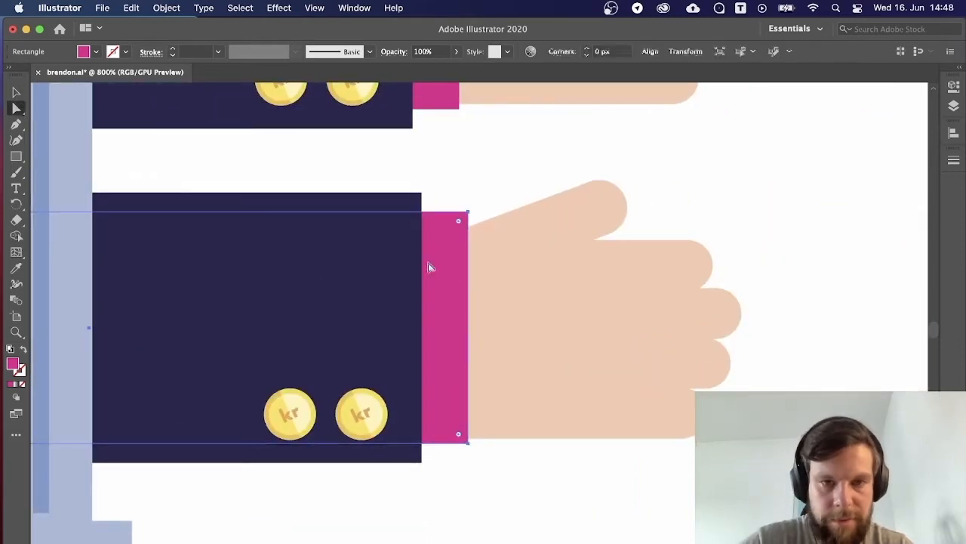
{"action": "left_click", "coordinate": [468, 213]}
{"action": "left_click", "coordinate": [468, 443], "text": "shift"}
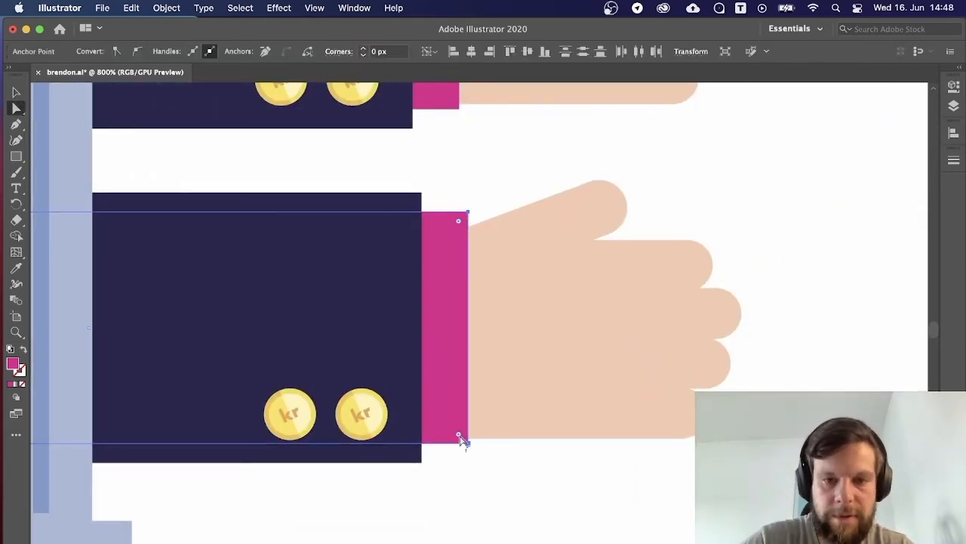
{"action": "left_click_drag", "start_coordinate": [460, 436], "coordinate": [456, 430]}
{"action": "left_click", "coordinate": [505, 460]}
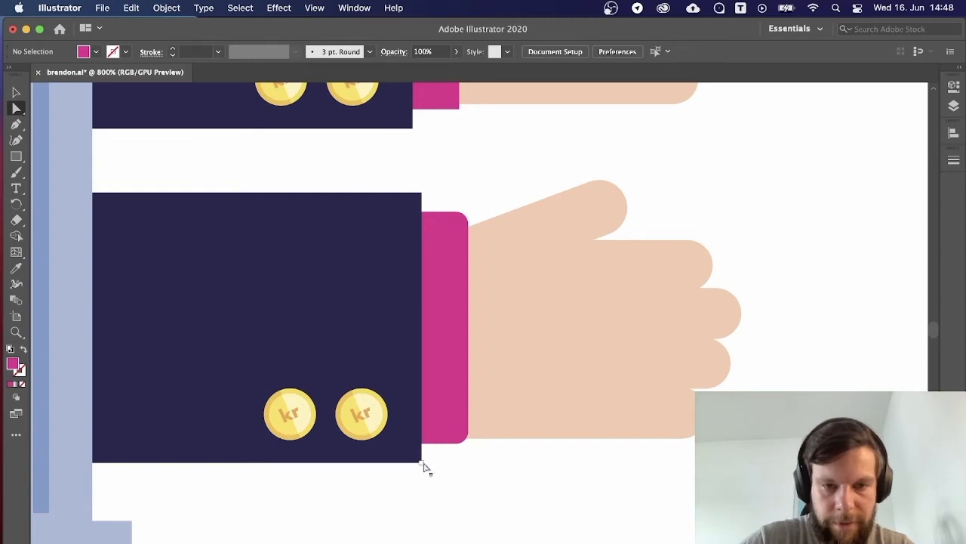
Round the two cuff-side corners of the lower navy sleeve to about 1.18 px.
{"action": "left_click_drag", "start_coordinate": [424, 467], "coordinate": [407, 208]}
{"action": "left_click", "coordinate": [422, 193], "text": "shift"}
{"action": "left_click", "coordinate": [479, 159]}
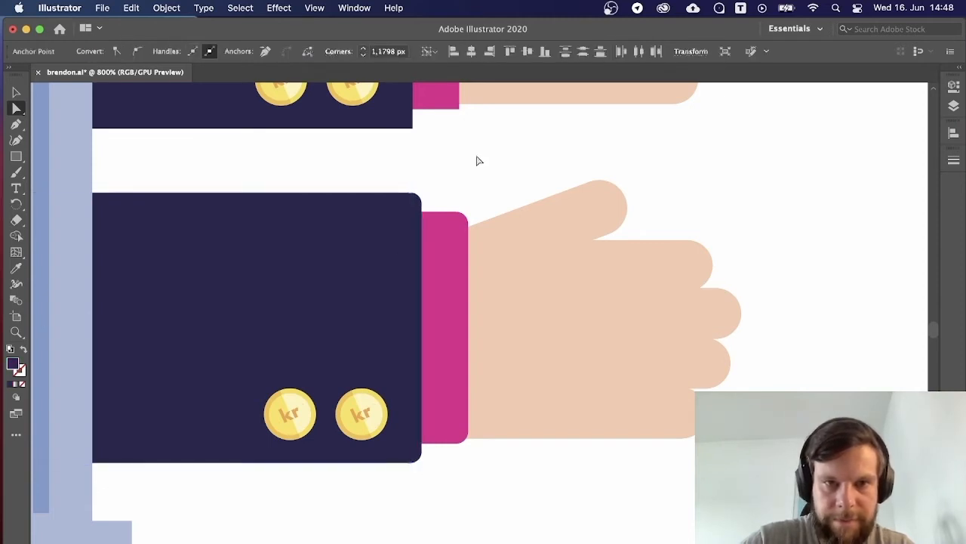
Nudge the lower hand slightly up and away from the cuff.
{"action": "key", "text": "super+minus"}
{"action": "key", "text": "super+minus"}
{"action": "key", "text": "super+minus"}
{"action": "key", "text": "super+minus"}
{"action": "key", "text": "super+equal"}
{"action": "key", "text": "v"}
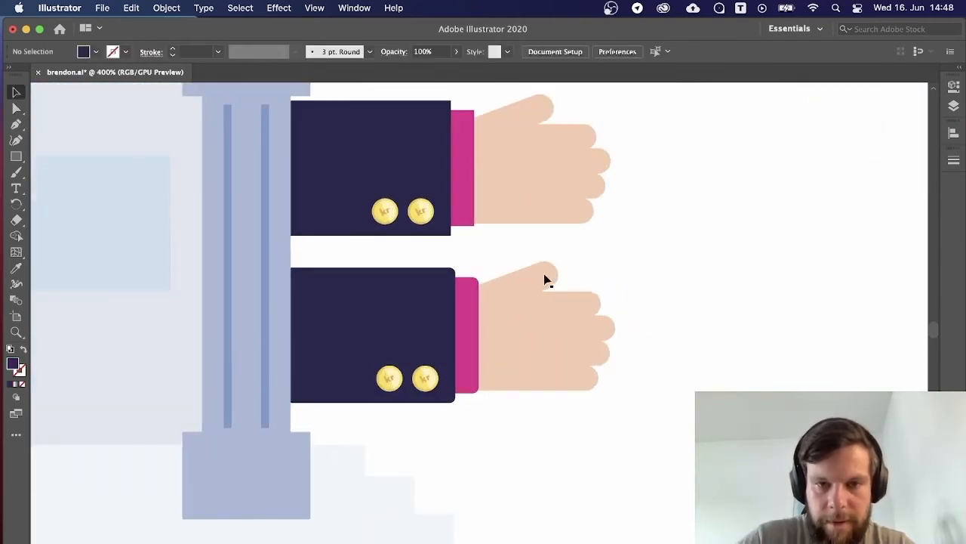
{"action": "left_click", "coordinate": [589, 389]}
{"action": "left_click", "coordinate": [642, 488]}
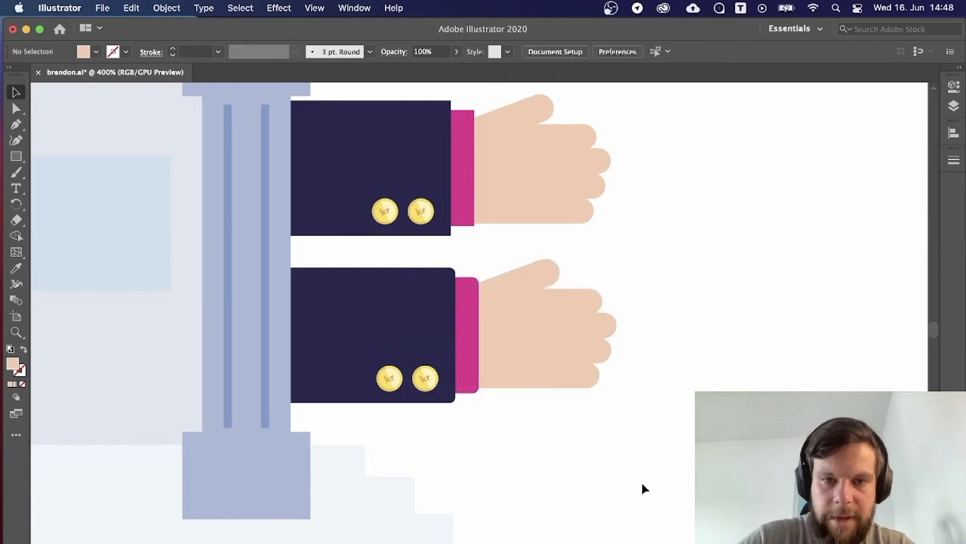
Save the brendon.ai document.
{"action": "key", "text": "super+minus"}
{"action": "key", "text": "super+minus"}
{"action": "key", "text": "super+minus"}
{"action": "key", "text": "super+minus"}
{"action": "key", "text": "super+equal"}
{"action": "key", "text": "super+equal"}
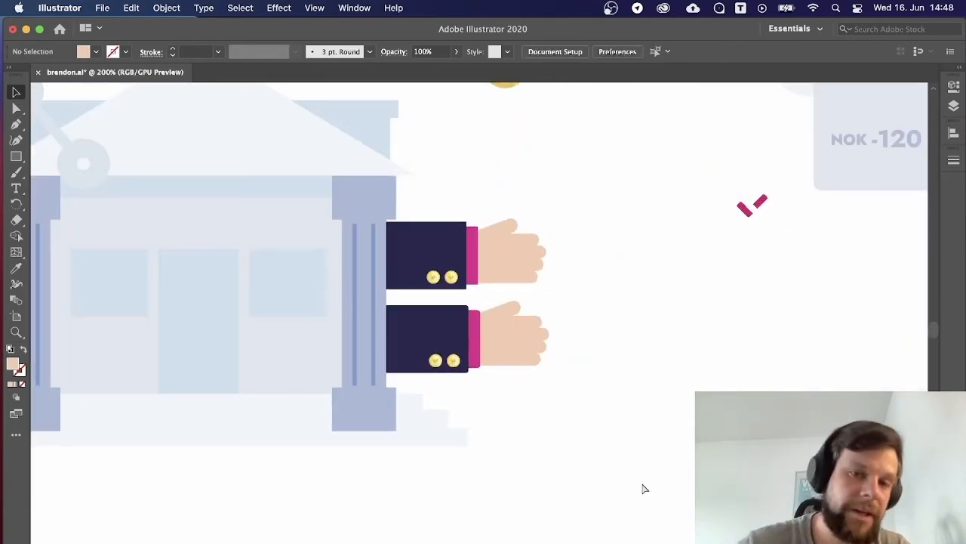
{"action": "key", "text": "super+s"}
{"action": "key", "text": "super+minus"}
{"action": "key", "text": "super+minus"}
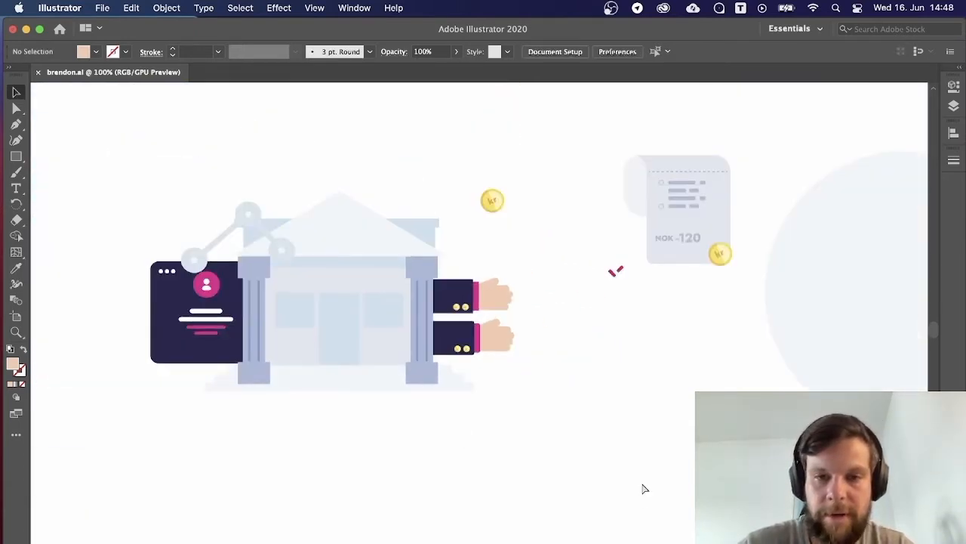
{"action": "key", "text": "super+minus"}
{"action": "key", "text": "super+equal"}
{"action": "key", "text": "super+equal"}
{"action": "key", "text": "super+equal"}
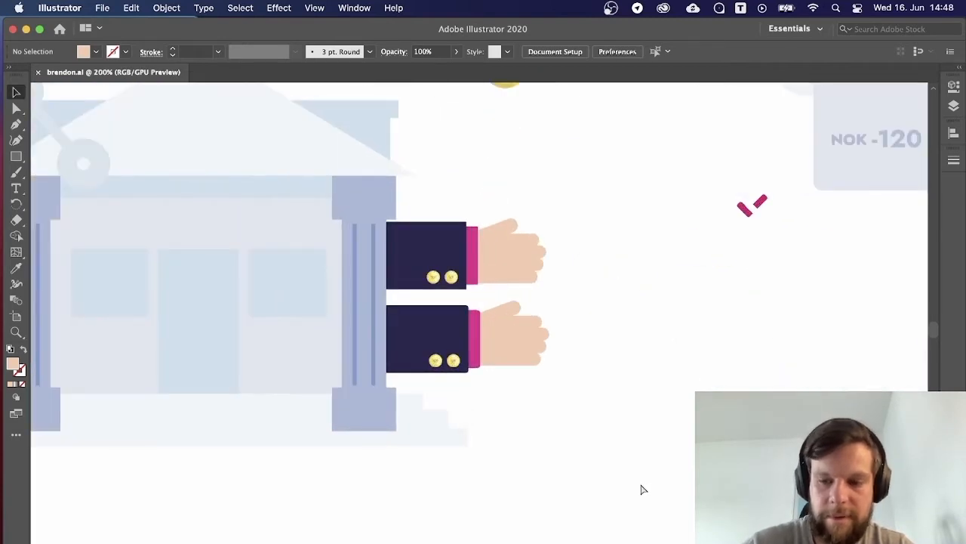
Duplicate the lower arm's pink cuff and shift the copy slightly left toward the sleeve.
{"action": "key", "text": "super+equal"}
{"action": "key", "text": "super+equal"}
{"action": "left_click", "coordinate": [458, 325]}
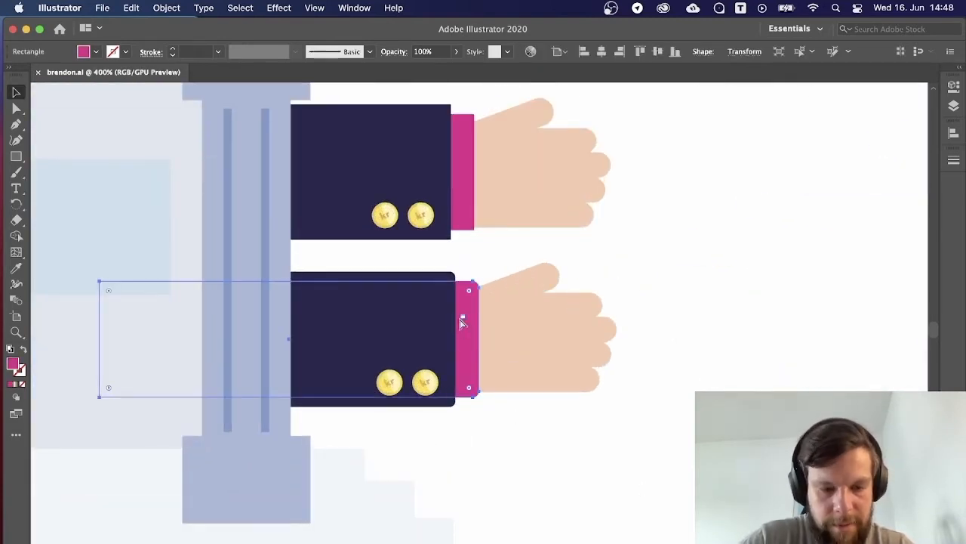
{"action": "key", "text": "super+shift+e"}
{"action": "left_click", "coordinate": [609, 483]}
{"action": "left_click_drag", "start_coordinate": [467, 360], "coordinate": [455, 358]}
Try to recolour the duplicated cuff with a fill sampled from the existing artwork.
{"action": "double_click", "coordinate": [15, 365]}
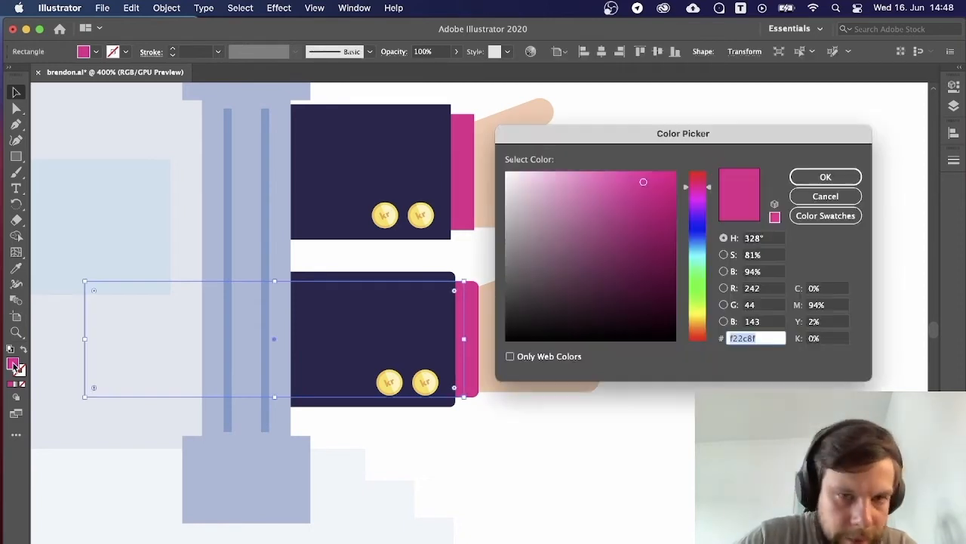
{"action": "left_click", "coordinate": [826, 195]}
{"action": "key", "text": "super+minus"}
{"action": "key", "text": "super+minus"}
{"action": "key", "text": "super+minus"}
{"action": "key", "text": "super+minus"}
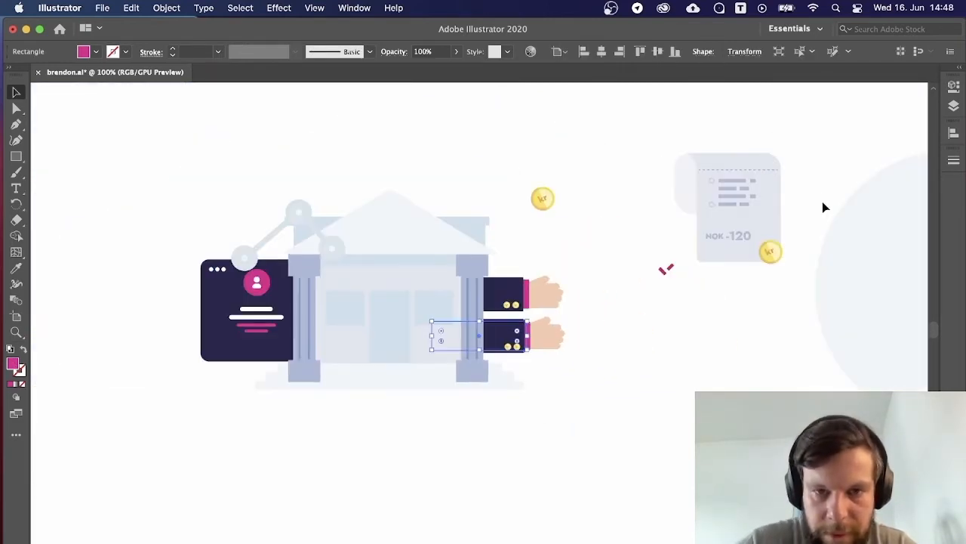
{"action": "left_click_drag", "start_coordinate": [403, 244], "coordinate": [443, 371]}
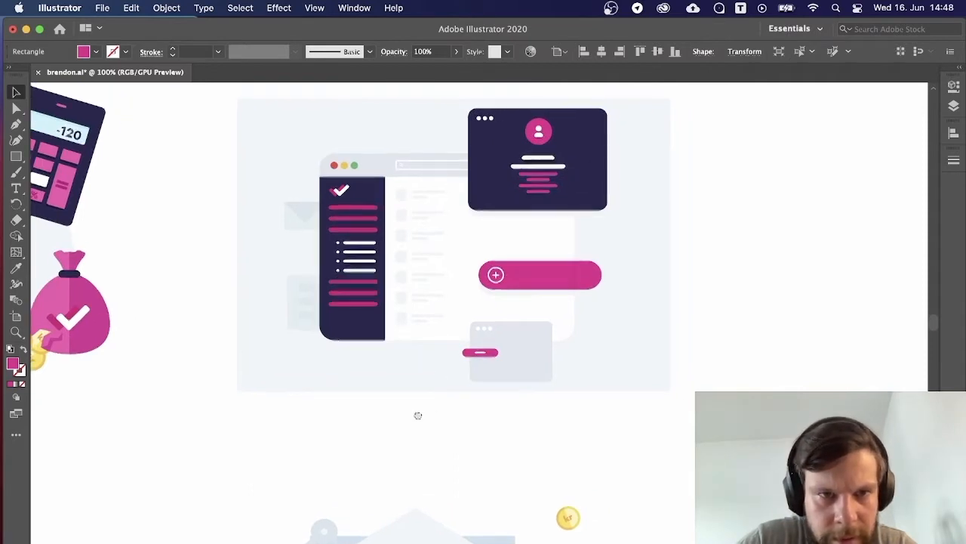
{"action": "left_click_drag", "start_coordinate": [416, 412], "coordinate": [669, 378]}
{"action": "key", "text": "i"}
{"action": "left_click", "coordinate": [377, 334]}
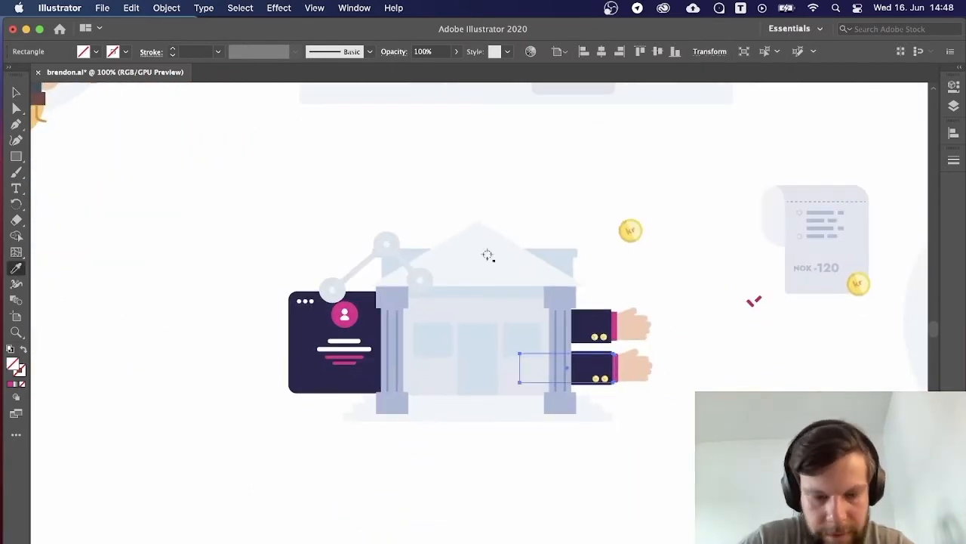
{"action": "key", "text": "v"}
{"action": "left_click", "coordinate": [689, 385]}
{"action": "key", "text": "super+plus"}
{"action": "key", "text": "super+plus"}
{"action": "key", "text": "super+plus"}
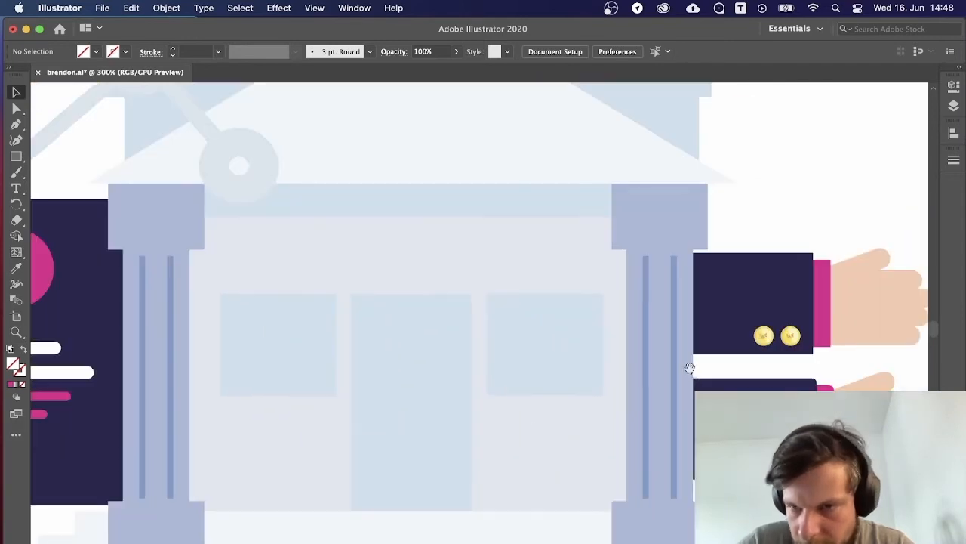
{"action": "left_click_drag", "start_coordinate": [690, 367], "coordinate": [579, 362]}
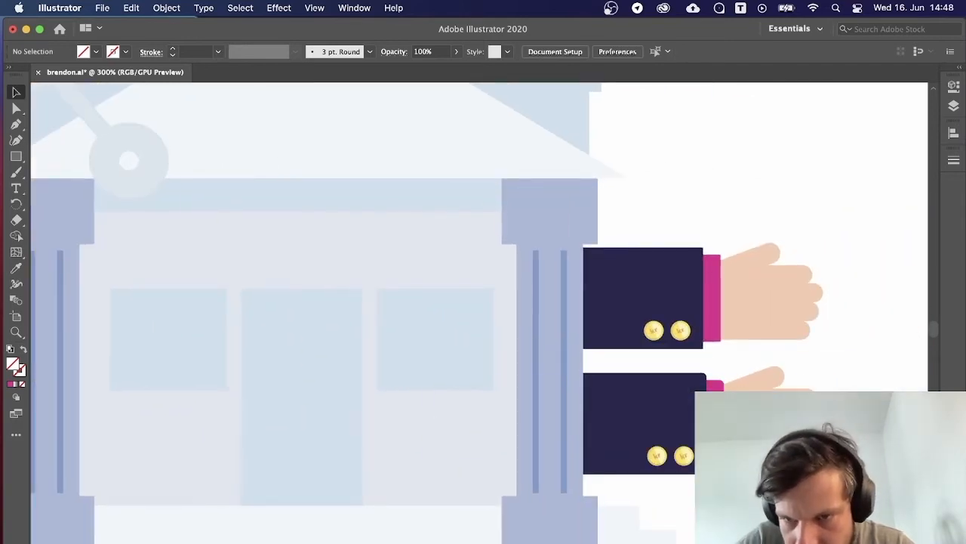
{"action": "left_click", "coordinate": [712, 400]}
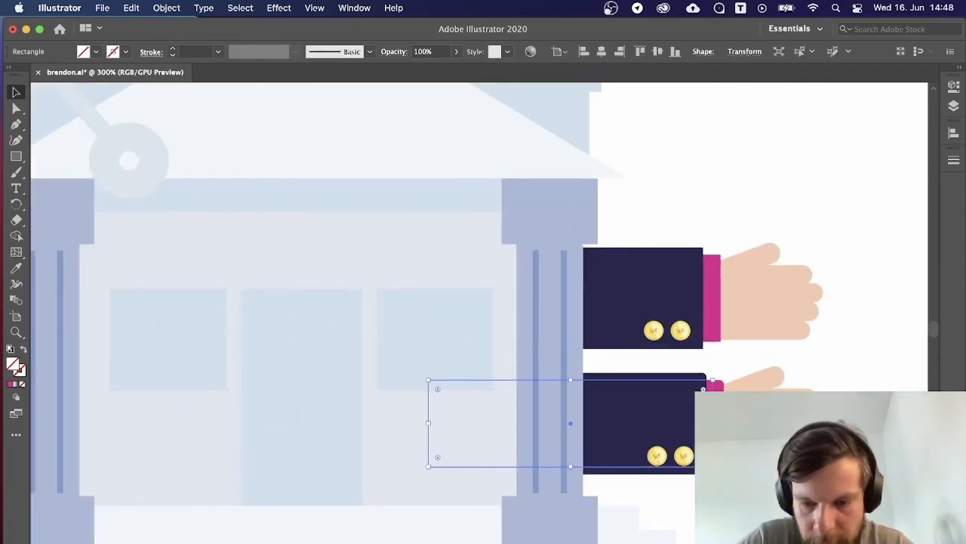
{"action": "key", "text": "super+minus"}
{"action": "key", "text": "super+minus"}
{"action": "key", "text": "super+minus"}
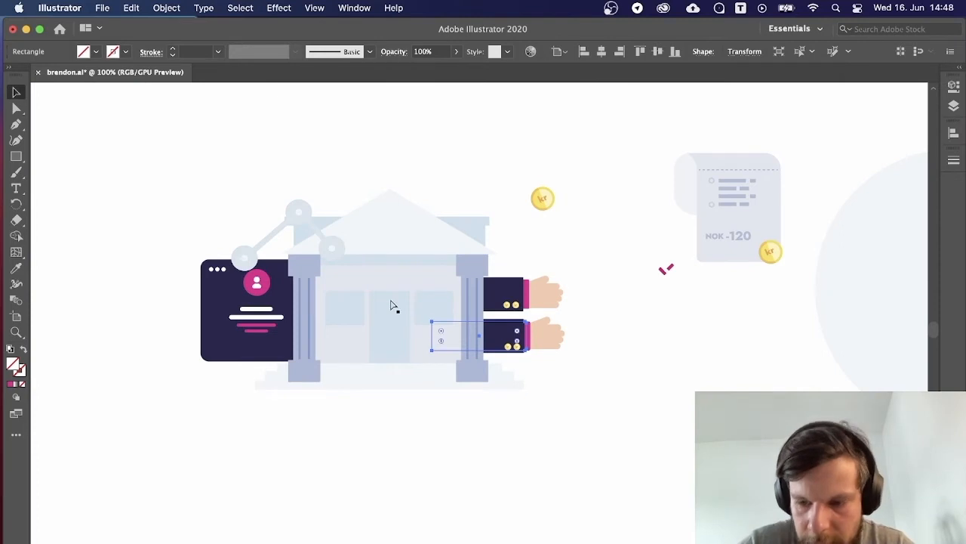
{"action": "key", "text": "super+alt+space"}
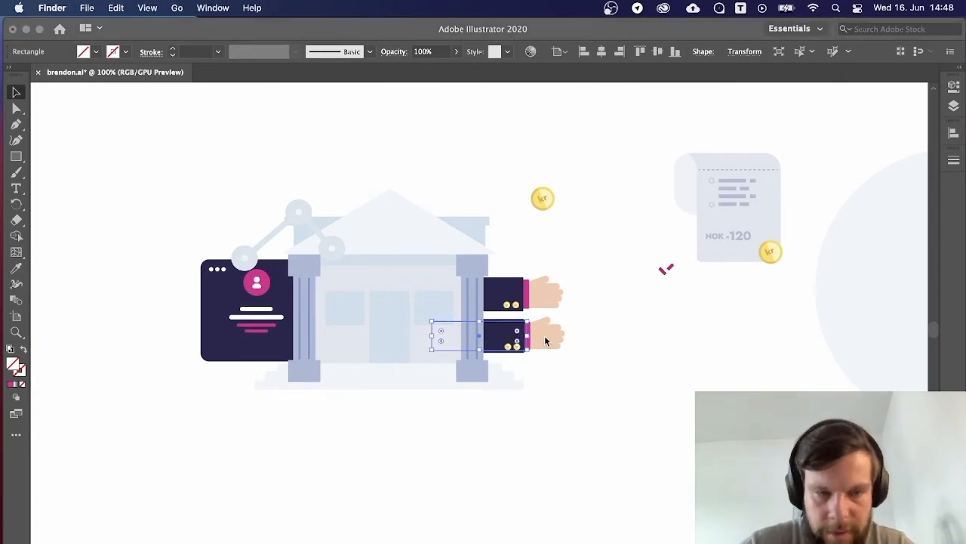
{"action": "left_click", "coordinate": [634, 446]}
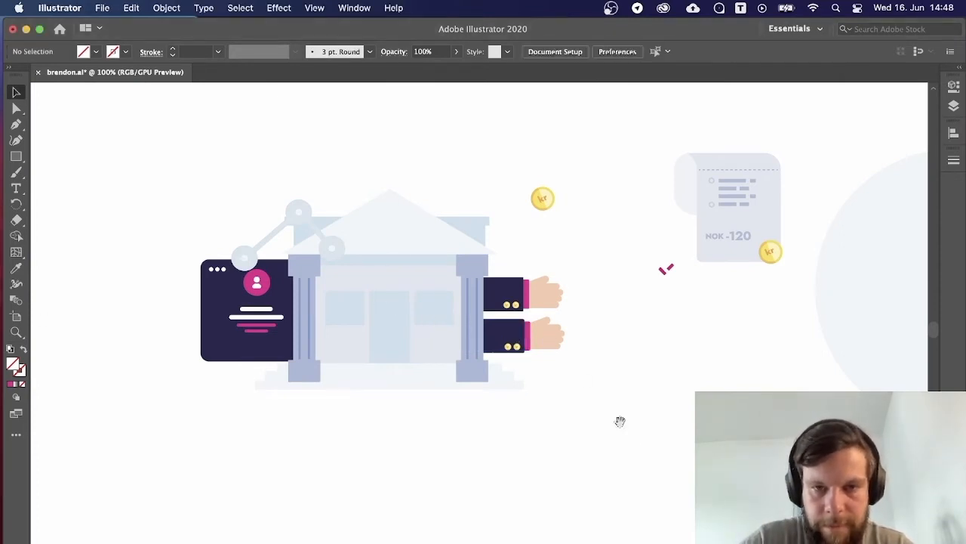
Place a copy of the money bag's darker half beside the bank's arms as a colour reference.
{"action": "scroll", "coordinate": [468, 322], "scroll_direction": "up", "scroll_amount": 3}
{"action": "scroll", "coordinate": [468, 322], "scroll_direction": "left", "scroll_amount": 4}
{"action": "left_click", "coordinate": [218, 136]}
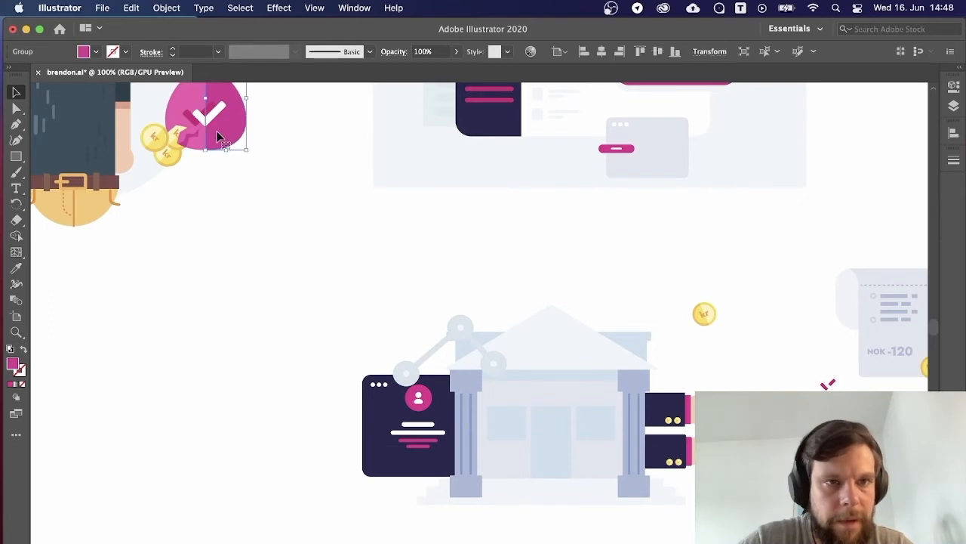
{"action": "key", "text": "super+z"}
{"action": "left_click_drag", "start_coordinate": [789, 496], "coordinate": [537, 339]}
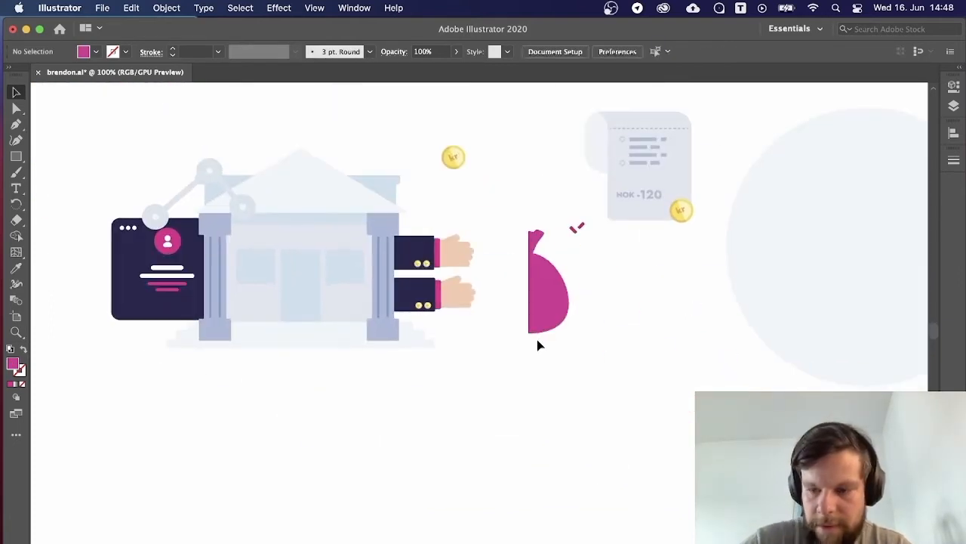
Fill the duplicated cuff with the darker magenta sampled from the copied bag half.
{"action": "key", "text": "super+plus"}
{"action": "key", "text": "super+plus"}
{"action": "key", "text": "super+plus"}
{"action": "scroll", "coordinate": [491, 318], "scroll_direction": "up", "scroll_amount": 2}
{"action": "scroll", "coordinate": [491, 317], "scroll_direction": "left", "scroll_amount": 1}
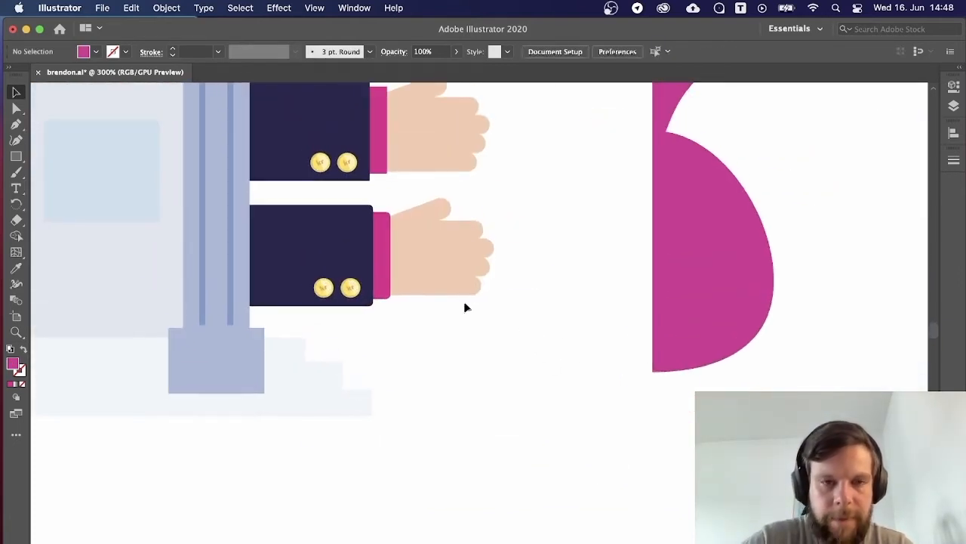
{"action": "left_click", "coordinate": [377, 248]}
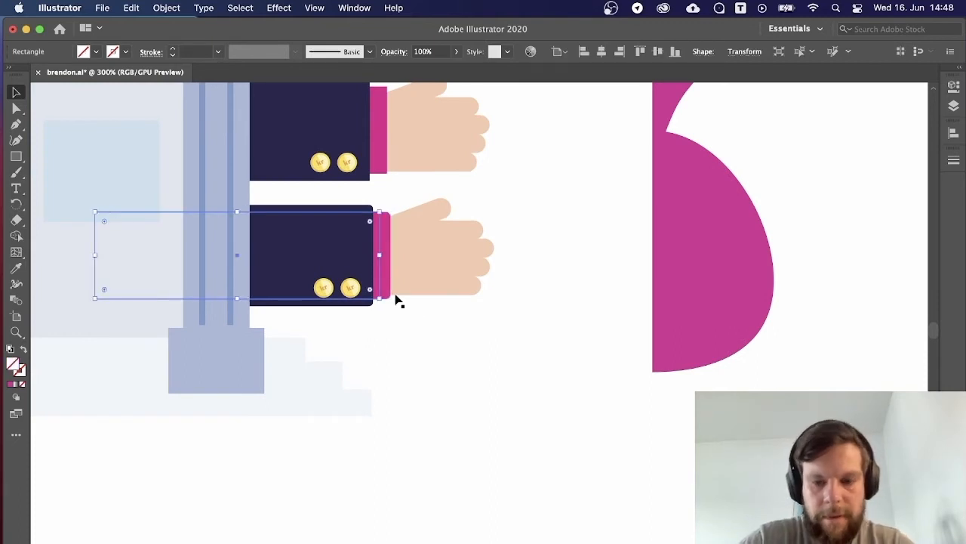
{"action": "key", "text": "i"}
{"action": "left_click", "coordinate": [722, 216]}
{"action": "key", "text": "v"}
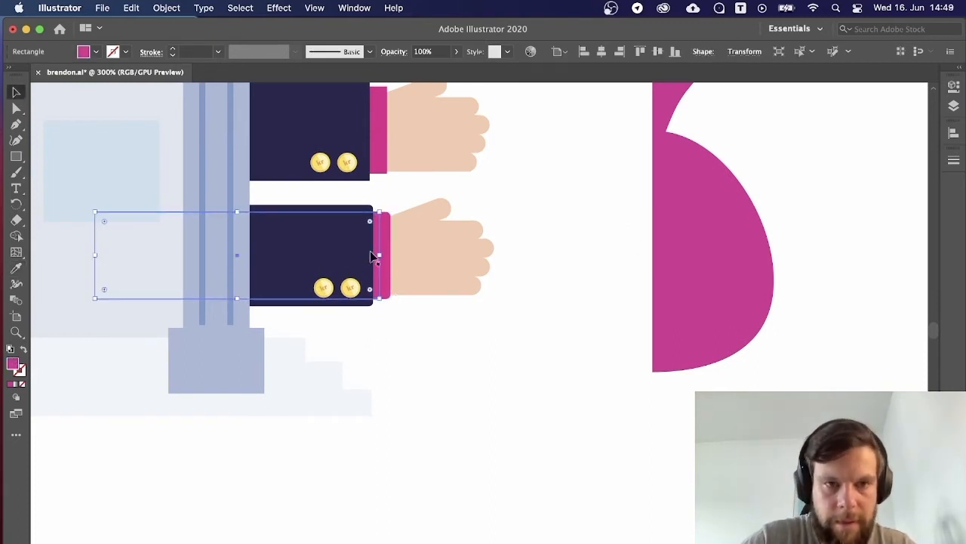
{"action": "left_click", "coordinate": [405, 427]}
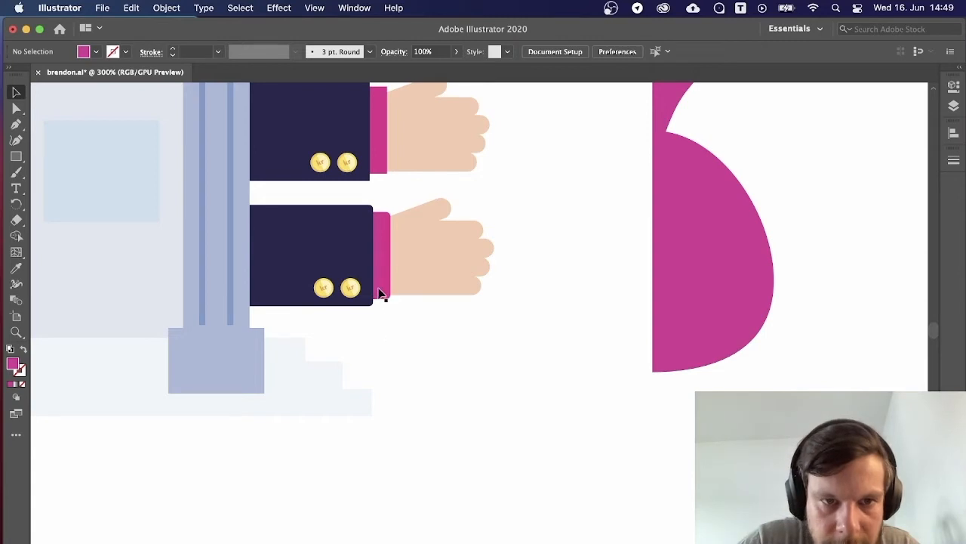
Fill the original lower cuff with the lighter pink sampled from the money bag's lit half.
{"action": "left_click_drag", "start_coordinate": [378, 288], "coordinate": [392, 294]}
{"action": "key", "text": "super+minus"}
{"action": "key", "text": "super+minus"}
{"action": "key", "text": "super+minus"}
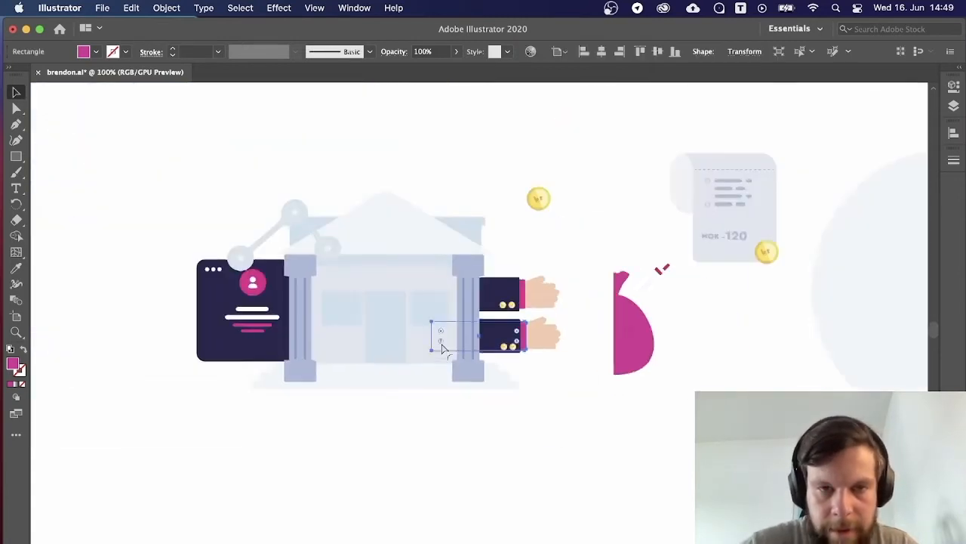
{"action": "key", "text": "super+minus"}
{"action": "key", "text": "super+minus"}
{"action": "key", "text": "super+equal"}
{"action": "key", "text": "i"}
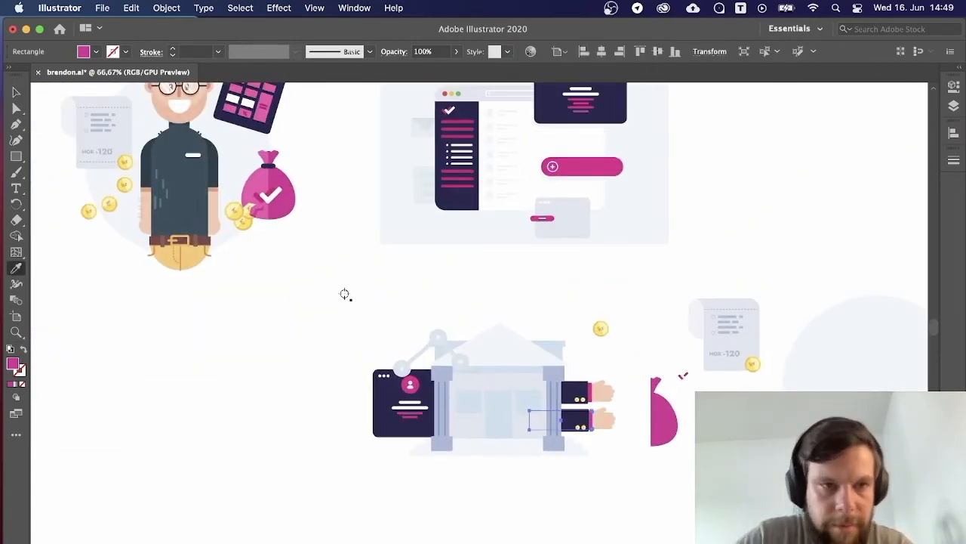
{"action": "left_click", "coordinate": [259, 187]}
{"action": "key", "text": "v"}
Delete the copied bag half and the entire upper arm with its sleeve, buttons, cuff and hand.
{"action": "left_click", "coordinate": [671, 349]}
{"action": "left_click_drag", "start_coordinate": [670, 349], "coordinate": [766, 500]}
{"action": "key", "text": "super+equal"}
{"action": "key", "text": "super+equal"}
{"action": "key", "text": "super+equal"}
{"action": "key", "text": "super+equal"}
{"action": "key", "text": "Delete"}
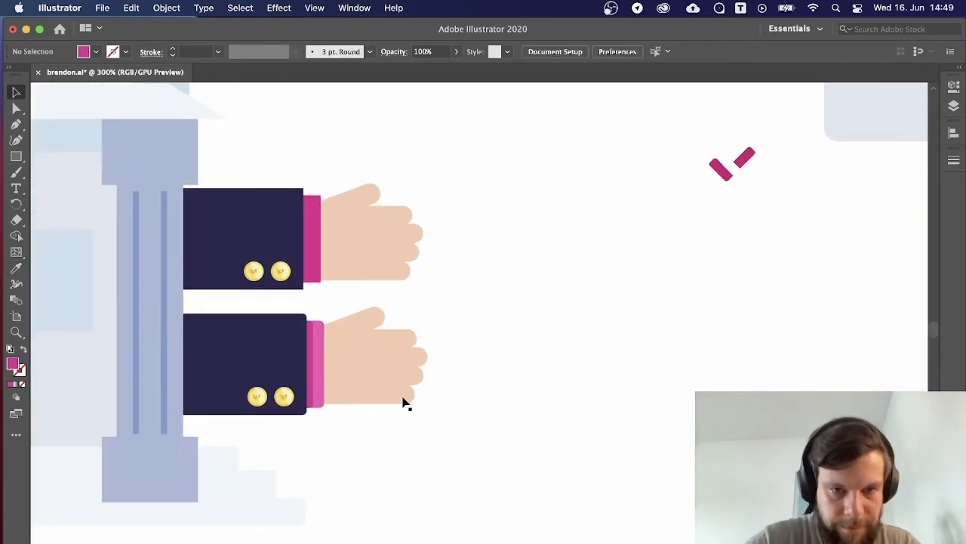
{"action": "left_click_drag", "start_coordinate": [245, 175], "coordinate": [438, 285]}
{"action": "key", "text": "Delete"}
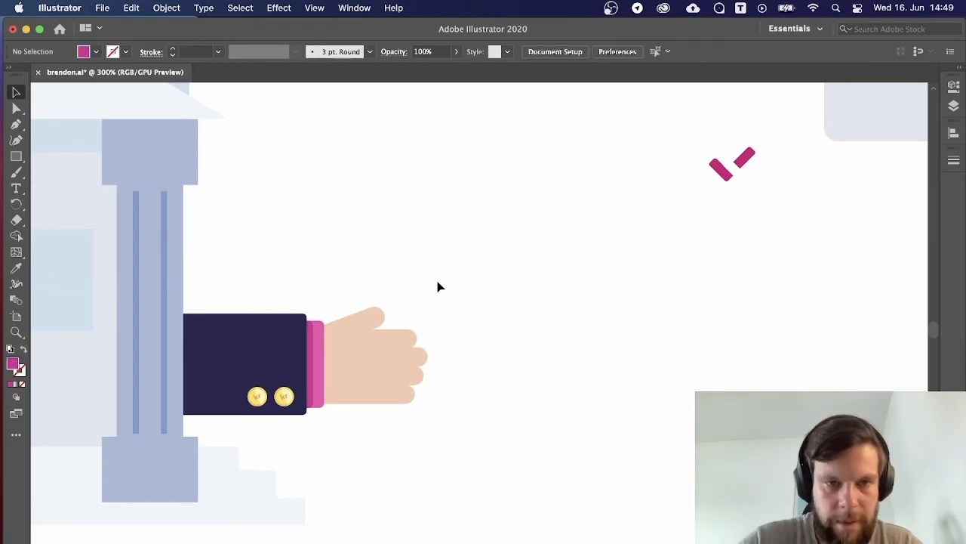
Move the whole remaining arm up along the column and slightly left toward the building.
{"action": "left_click_drag", "start_coordinate": [255, 300], "coordinate": [477, 416]}
{"action": "key", "text": "Up"}
{"action": "key", "text": "Up"}
{"action": "key", "text": "Up"}
{"action": "key", "text": "Up"}
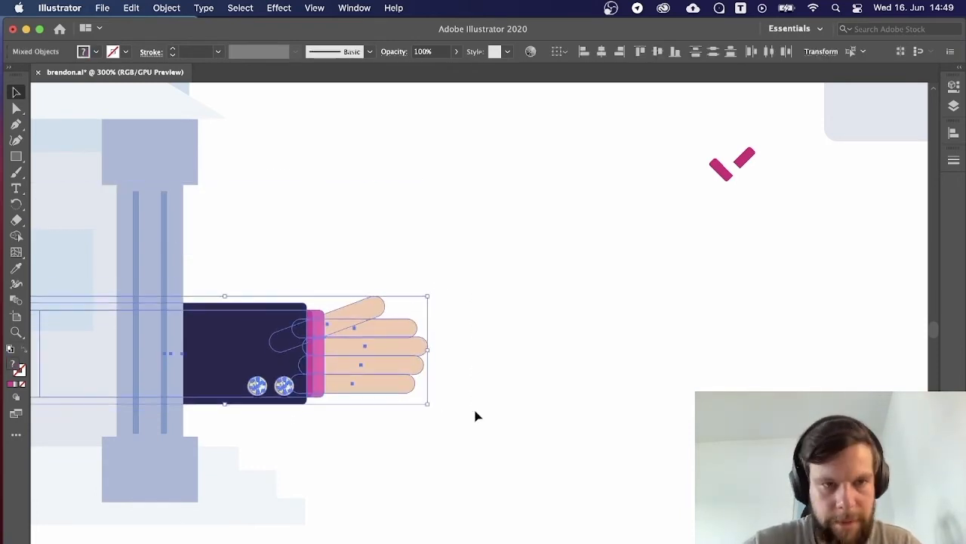
{"action": "key", "text": "Up"}
{"action": "key", "text": "Up"}
{"action": "key", "text": "Up"}
{"action": "key", "text": "Up"}
{"action": "key", "text": "Up"}
{"action": "key", "text": "Up"}
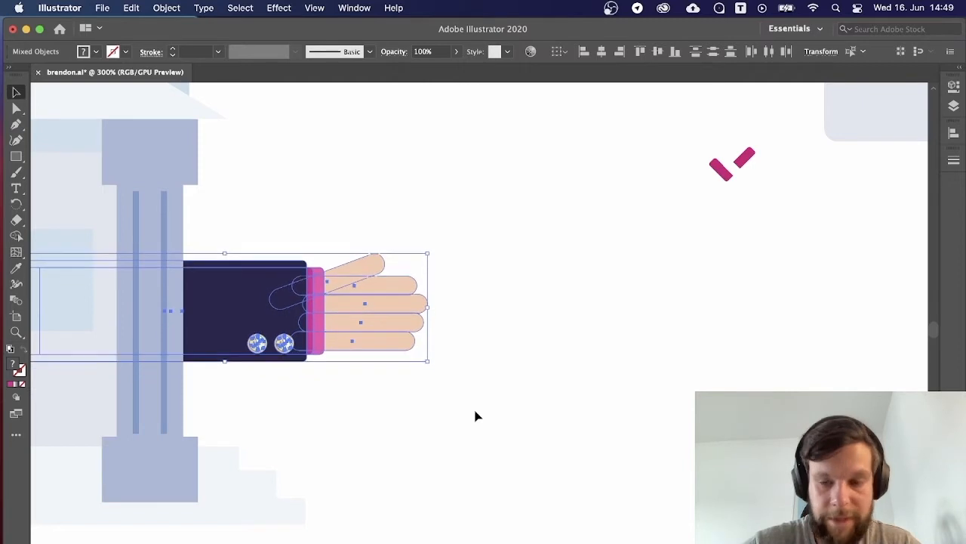
{"action": "key", "text": "Left"}
{"action": "key", "text": "Left"}
{"action": "key", "text": "Left"}
{"action": "key", "text": "Left"}
{"action": "key", "text": "Left"}
{"action": "key", "text": "Left"}
{"action": "left_click", "coordinate": [483, 416]}
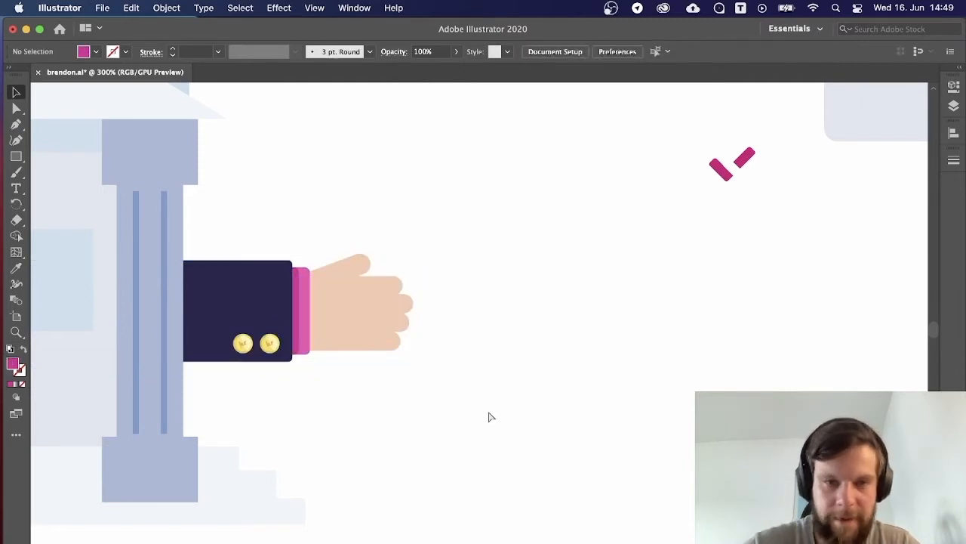
Save the illustration file with the refined arm.
{"action": "key", "text": "super+1"}
{"action": "key", "text": "super+minus"}
{"action": "key", "text": "super+plus"}
{"action": "key", "text": "super+plus"}
{"action": "left_click_drag", "start_coordinate": [489, 416], "coordinate": [618, 414]}
{"action": "key", "text": "super+plus"}
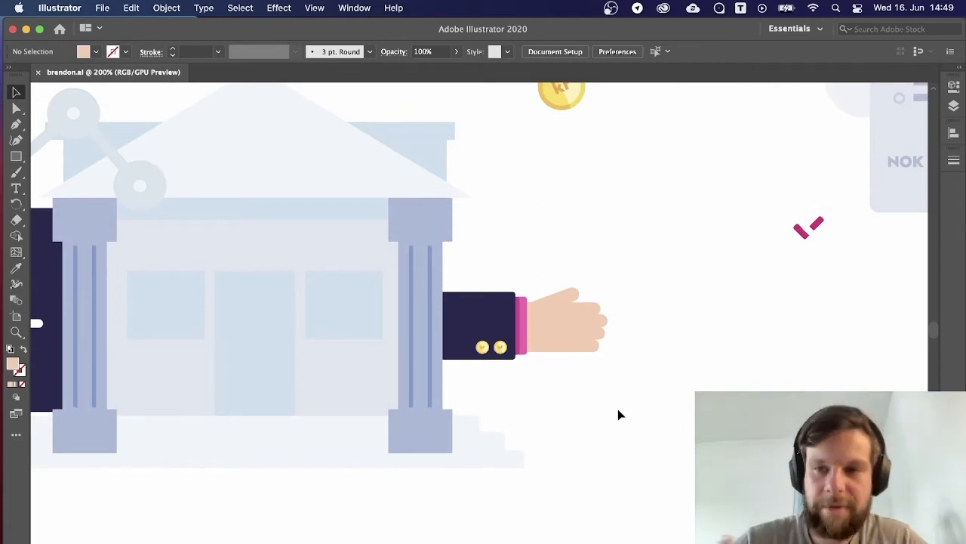
{"action": "key", "text": "super+minus"}
{"action": "key", "text": "super+minus"}
{"action": "key", "text": "super+minus"}
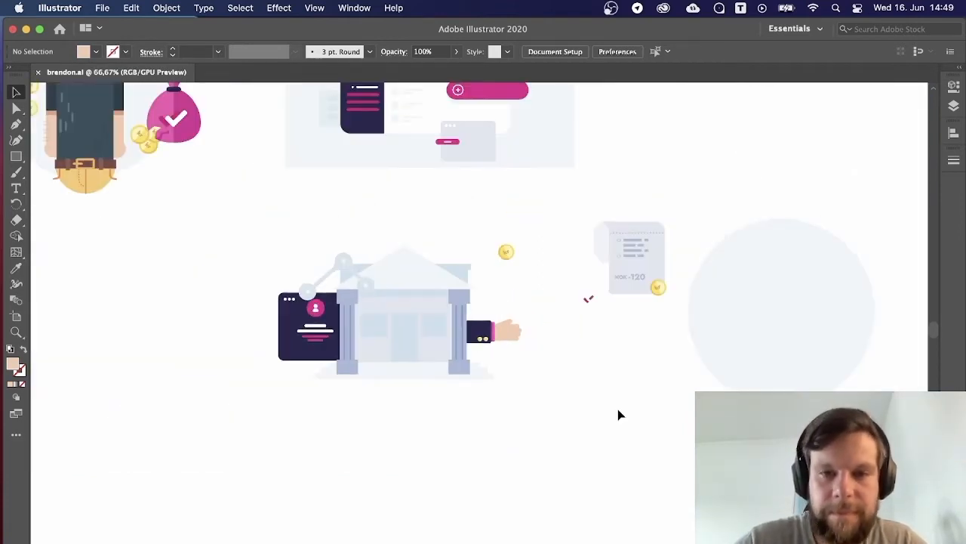
Duplicate the whole bank illustration with its arm, app window, graph and coin, placing the copy directly below the original.
{"action": "left_click_drag", "start_coordinate": [485, 417], "coordinate": [503, 327]}
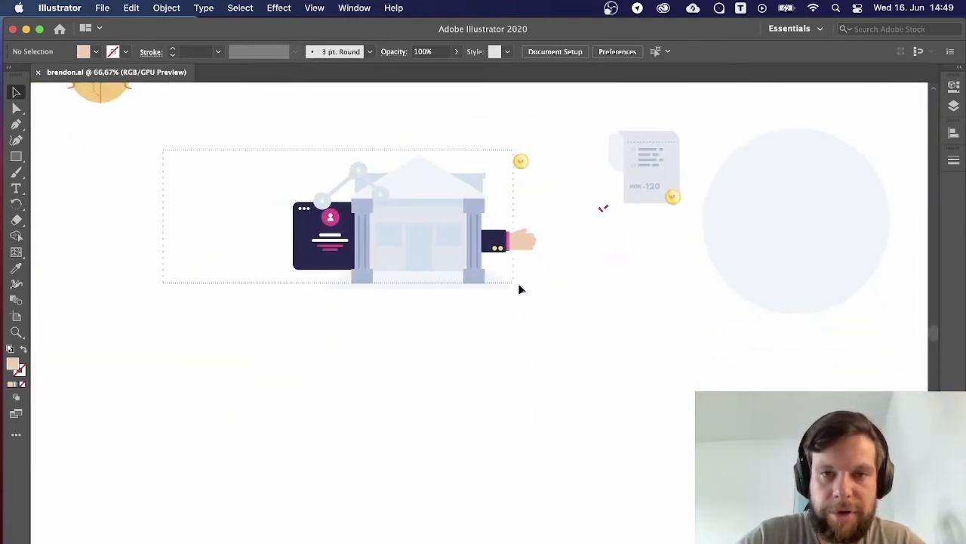
{"action": "left_click_drag", "start_coordinate": [520, 290], "coordinate": [520, 289]}
{"action": "left_click_drag", "start_coordinate": [401, 216], "coordinate": [394, 384]}
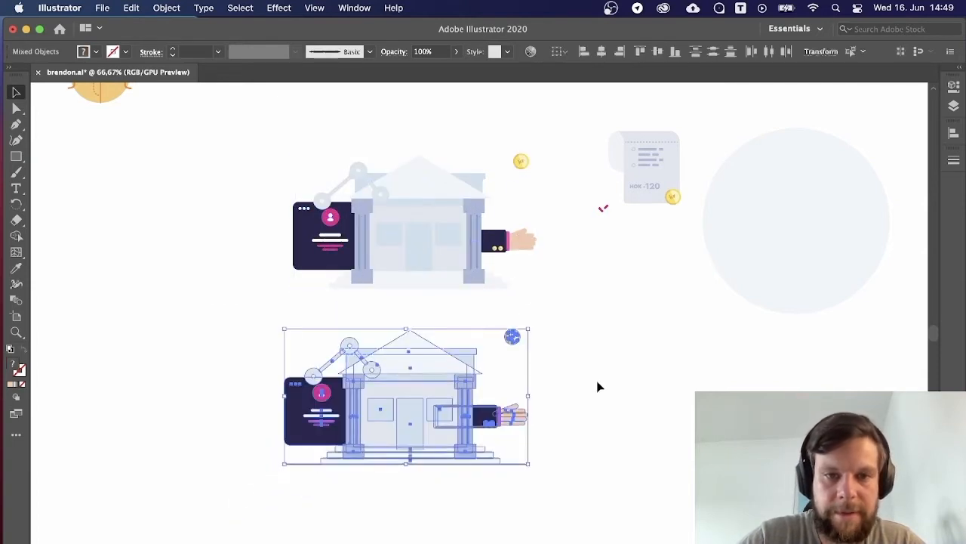
{"action": "left_click", "coordinate": [598, 386]}
{"action": "key", "text": "super+plus"}
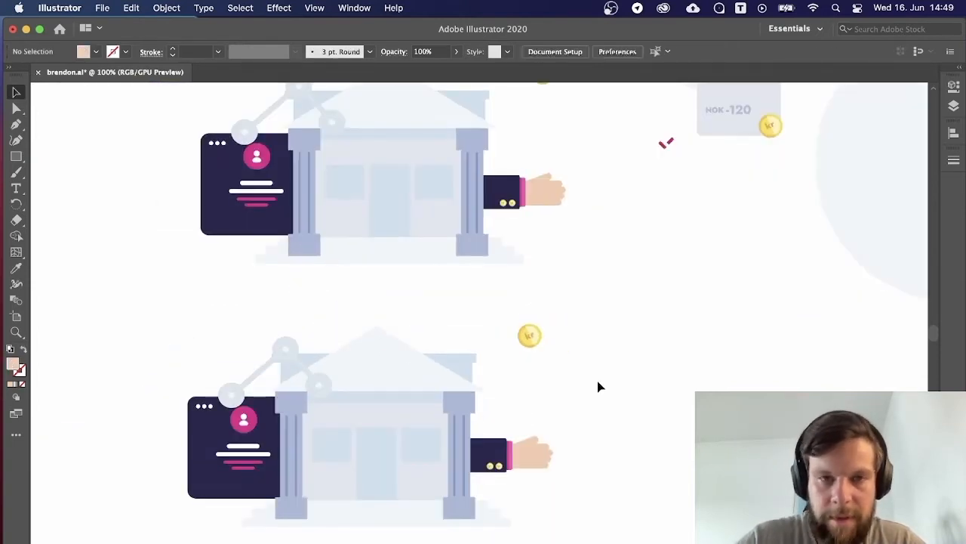
Move the copied bank's floating coin onto the centre of its gable and bring it to the front.
{"action": "left_click_drag", "start_coordinate": [598, 380], "coordinate": [642, 334]}
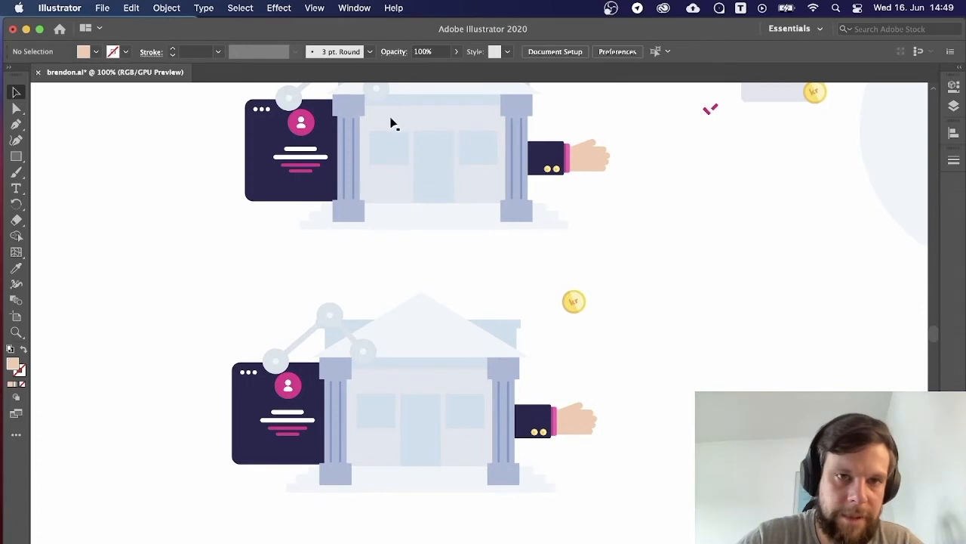
{"action": "left_click", "coordinate": [568, 155]}
{"action": "left_click", "coordinate": [731, 221]}
{"action": "scroll", "coordinate": [732, 221], "scroll_direction": "up", "scroll_amount": 2}
{"action": "left_click", "coordinate": [559, 350]}
{"action": "left_click", "coordinate": [651, 414]}
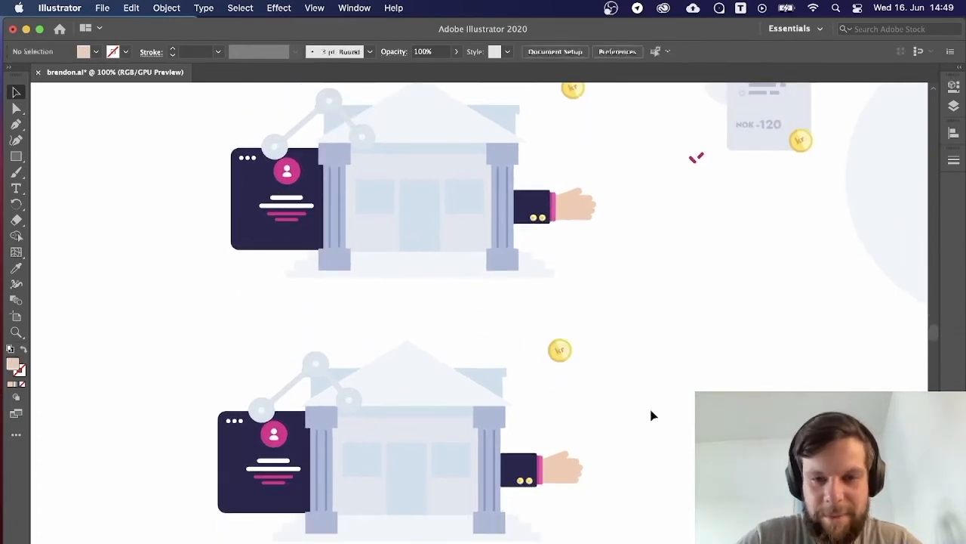
{"action": "scroll", "coordinate": [541, 358], "scroll_direction": "down", "scroll_amount": 2}
{"action": "left_click_drag", "start_coordinate": [560, 314], "coordinate": [416, 346]}
{"action": "right_click", "coordinate": [416, 348]}
{"action": "mouse_move", "coordinate": [453, 525]}
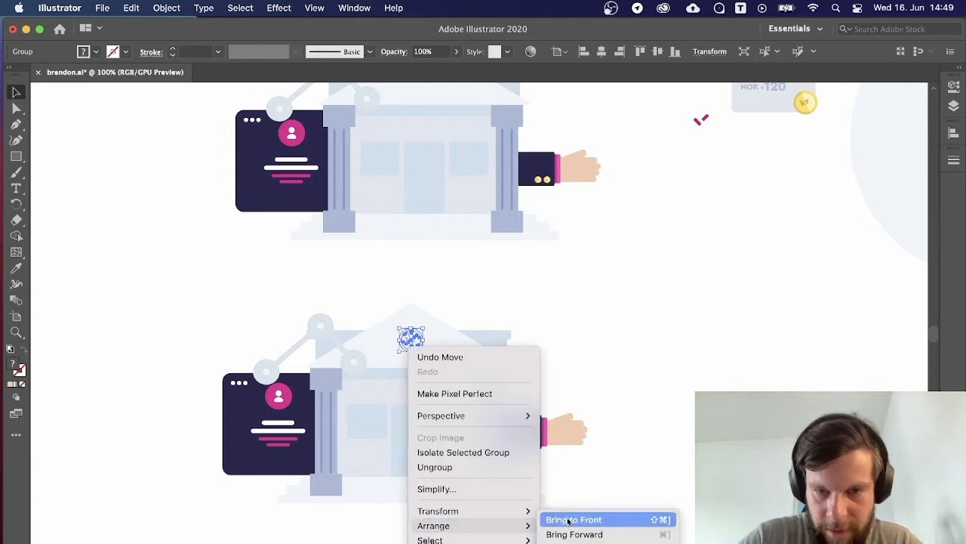
{"action": "left_click", "coordinate": [573, 520]}
{"action": "key", "text": "super+shift+a"}
Add a smaller inset copy of the gable triangle centred inside the copied bank's roof and fill it white.
{"action": "key", "text": "super+minus"}
{"action": "key", "text": "super+plus"}
{"action": "key", "text": "super+plus"}
{"action": "key", "text": "super+plus"}
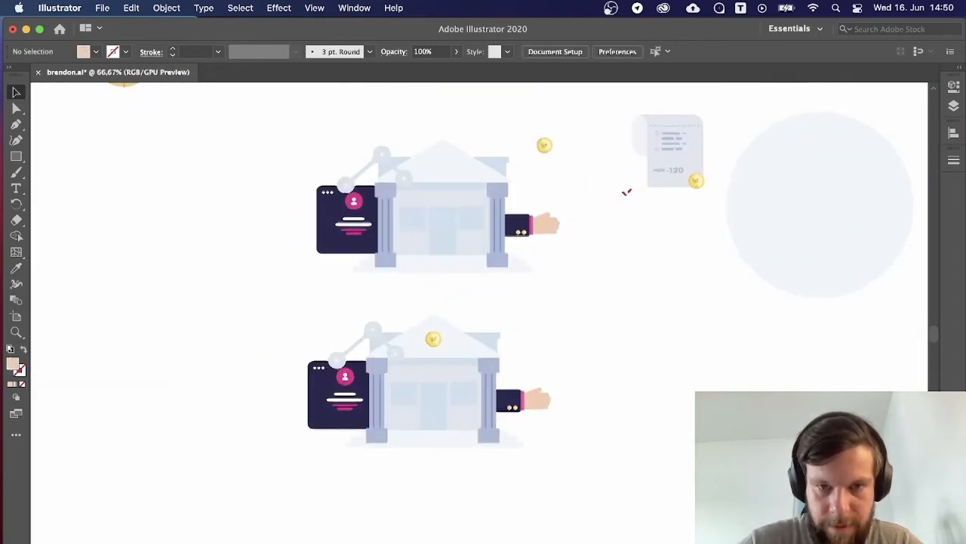
{"action": "left_click_drag", "start_coordinate": [705, 404], "coordinate": [710, 380]}
{"action": "key", "text": "super+plus"}
{"action": "scroll", "coordinate": [449, 304], "scroll_direction": "down", "scroll_amount": 2}
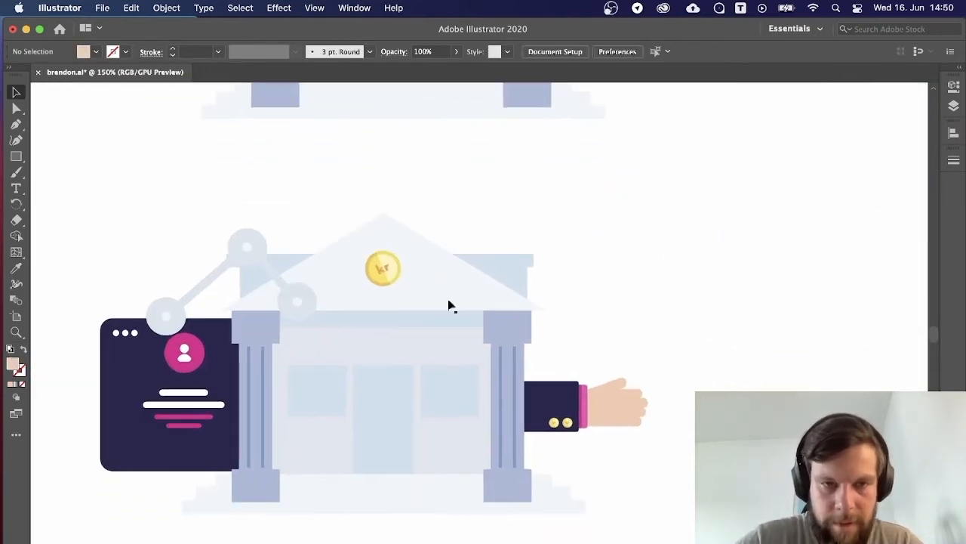
{"action": "left_click", "coordinate": [435, 302]}
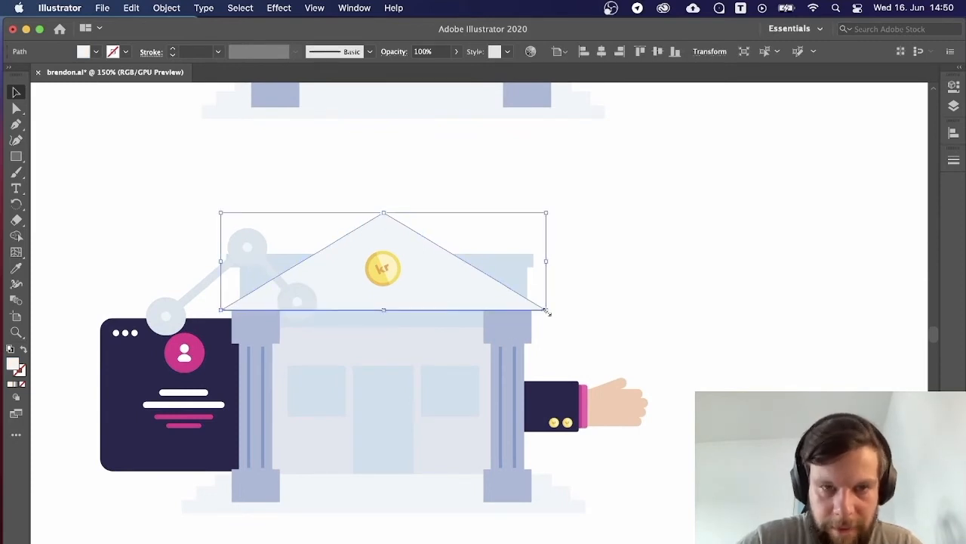
{"action": "left_click_drag", "start_coordinate": [548, 312], "coordinate": [530, 308]}
{"action": "key", "text": "i"}
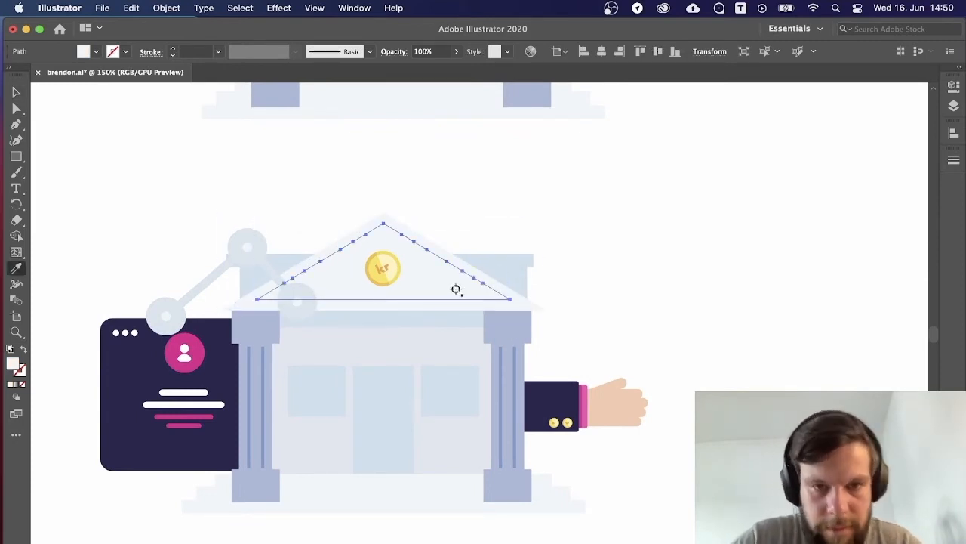
{"action": "key", "text": "v"}
{"action": "left_click", "coordinate": [643, 211]}
Save the illustration file with the updated gable.
{"action": "key", "text": "super+minus"}
{"action": "key", "text": "super+minus"}
{"action": "key", "text": "super+minus"}
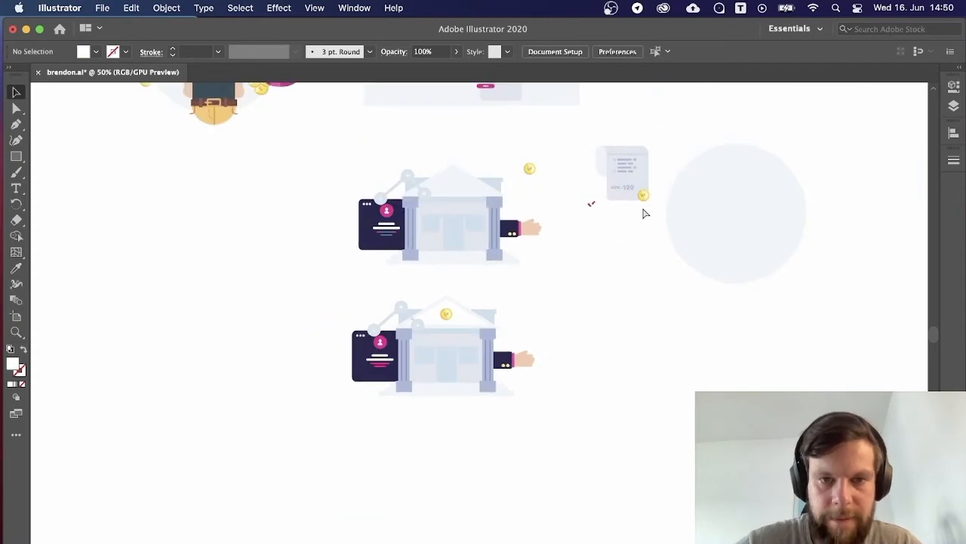
{"action": "key", "text": "super+s"}
Move the loose check mark onto the upper part of the lower bank's door and bring it to the front.
{"action": "key", "text": "super+plus"}
{"action": "left_click_drag", "start_coordinate": [643, 213], "coordinate": [560, 275]}
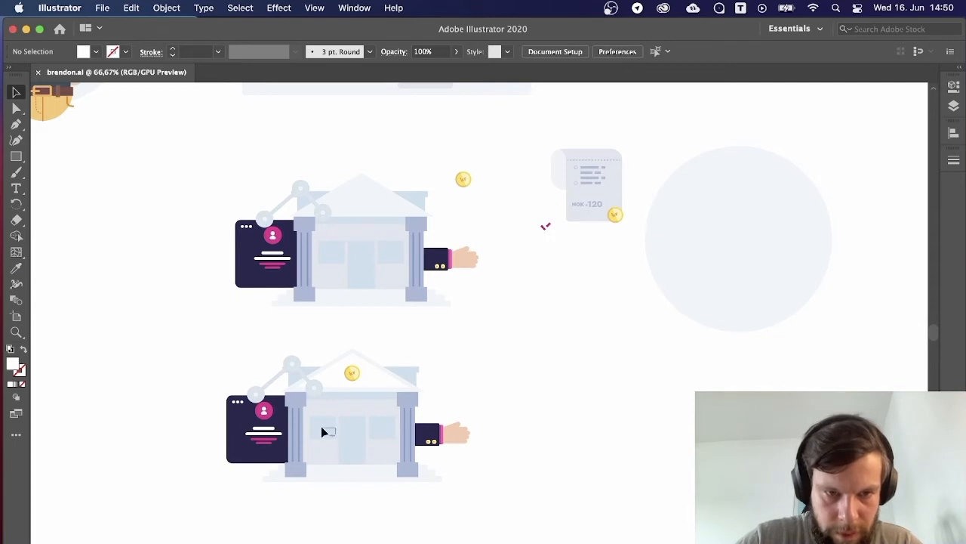
{"action": "left_click", "coordinate": [343, 430]}
{"action": "right_click", "coordinate": [383, 485]}
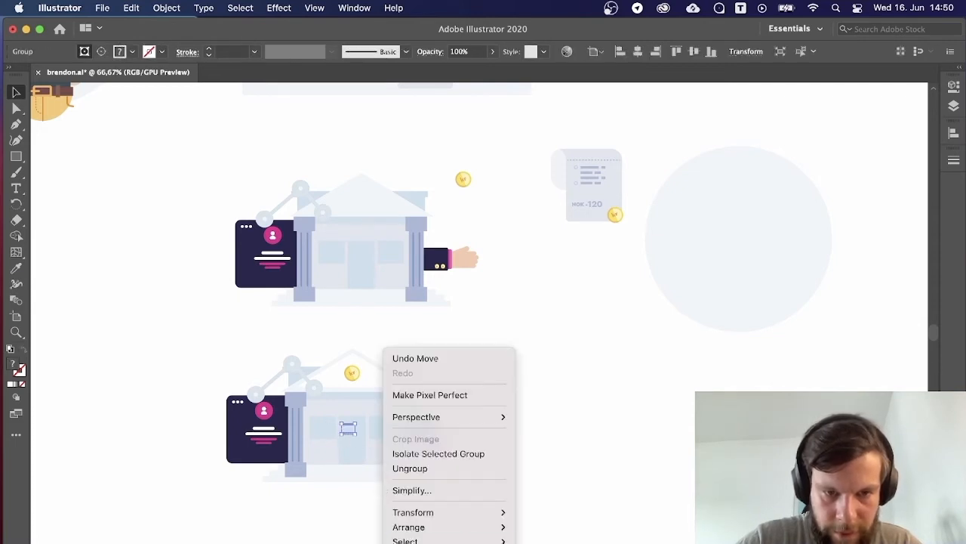
{"action": "mouse_move", "coordinate": [409, 527]}
{"action": "left_click", "coordinate": [579, 487]}
Align the check mark and the door of the lower bank to their horizontal centres.
{"action": "key", "text": "super+plus"}
{"action": "key", "text": "super+plus"}
{"action": "key", "text": "super+plus"}
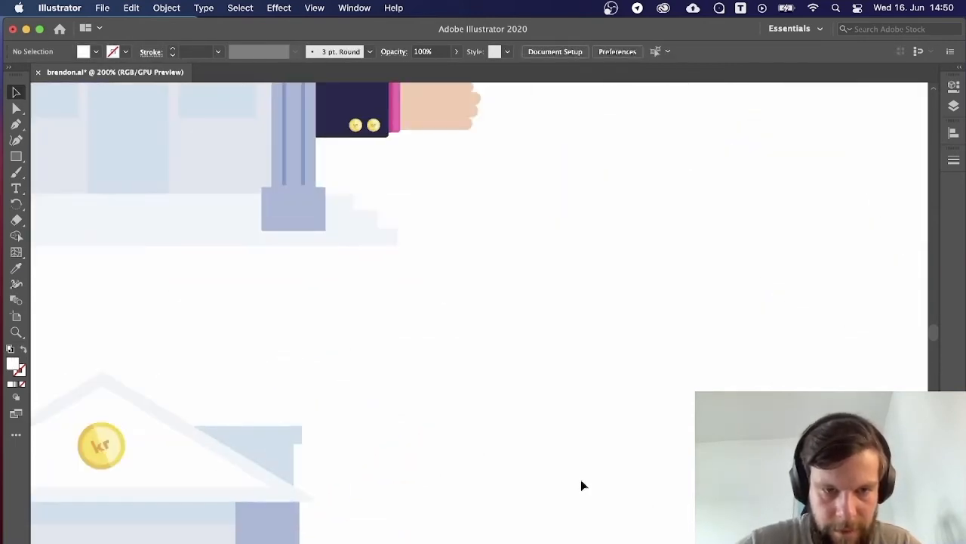
{"action": "left_click_drag", "start_coordinate": [580, 483], "coordinate": [823, 241]}
{"action": "left_click_drag", "start_coordinate": [353, 373], "coordinate": [353, 373]}
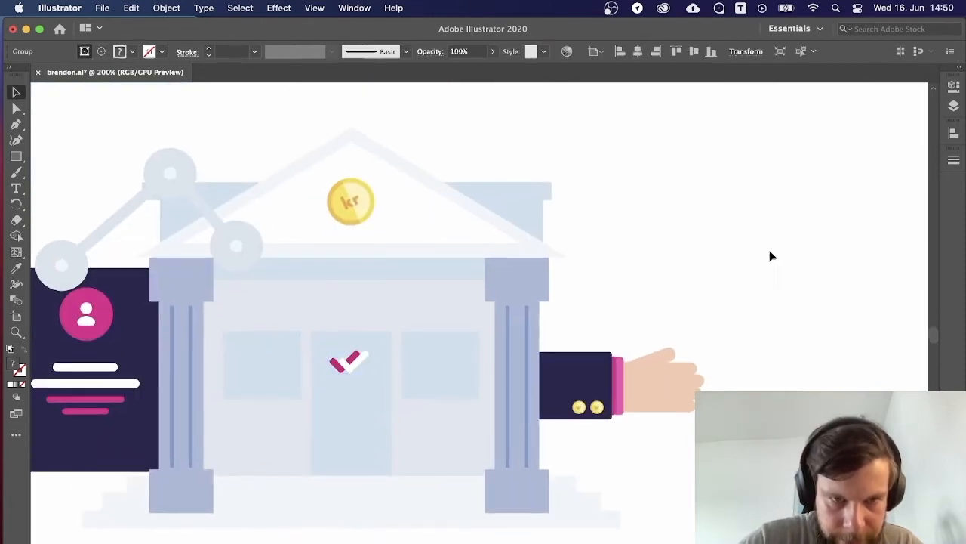
{"action": "left_click", "coordinate": [770, 255]}
{"action": "left_click", "coordinate": [363, 366]}
{"action": "left_click", "coordinate": [357, 384], "text": "shift"}
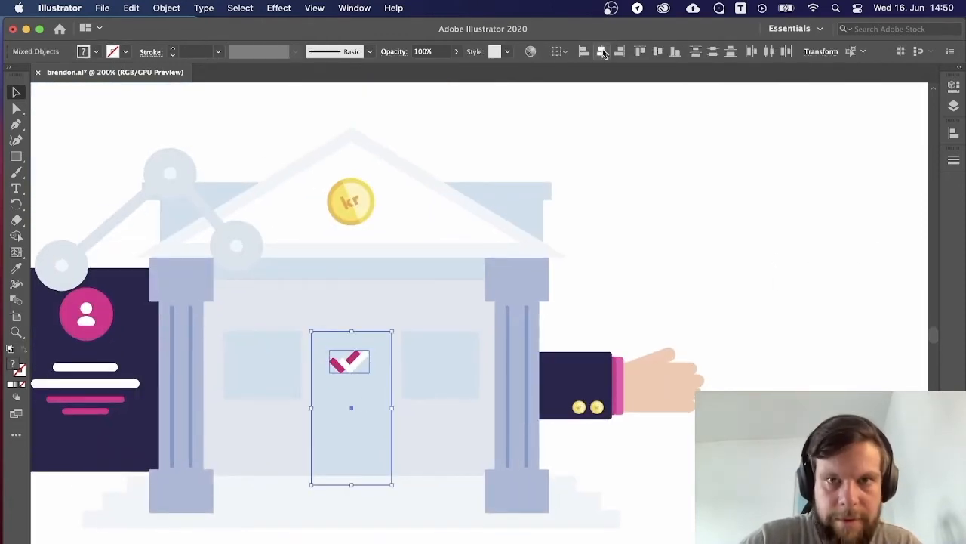
{"action": "left_click", "coordinate": [641, 185]}
Group the check mark with the door of the lower bank.
{"action": "key", "text": "super+minus"}
{"action": "key", "text": "super+minus"}
{"action": "key", "text": "super+plus"}
{"action": "key", "text": "super+plus"}
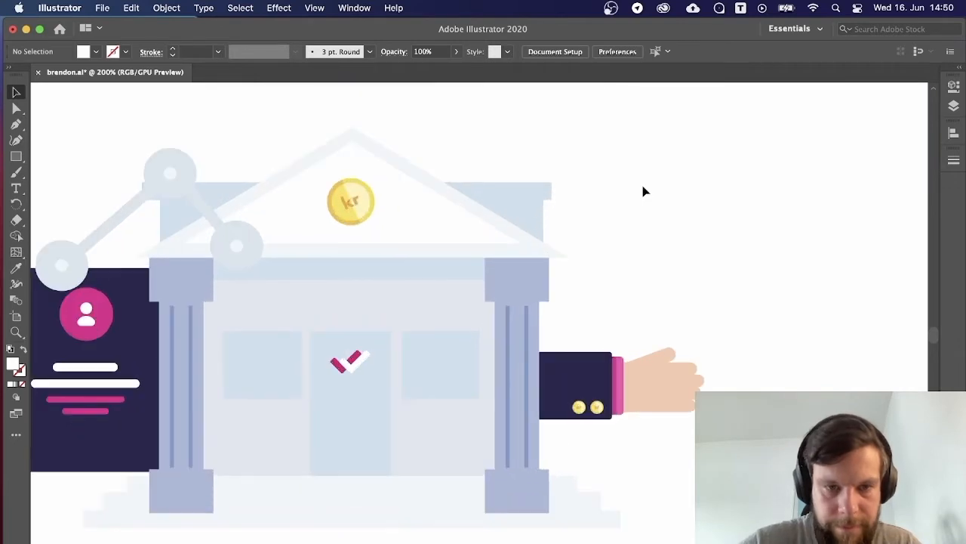
{"action": "left_click", "coordinate": [355, 364]}
{"action": "left_click", "coordinate": [367, 433], "text": "shift"}
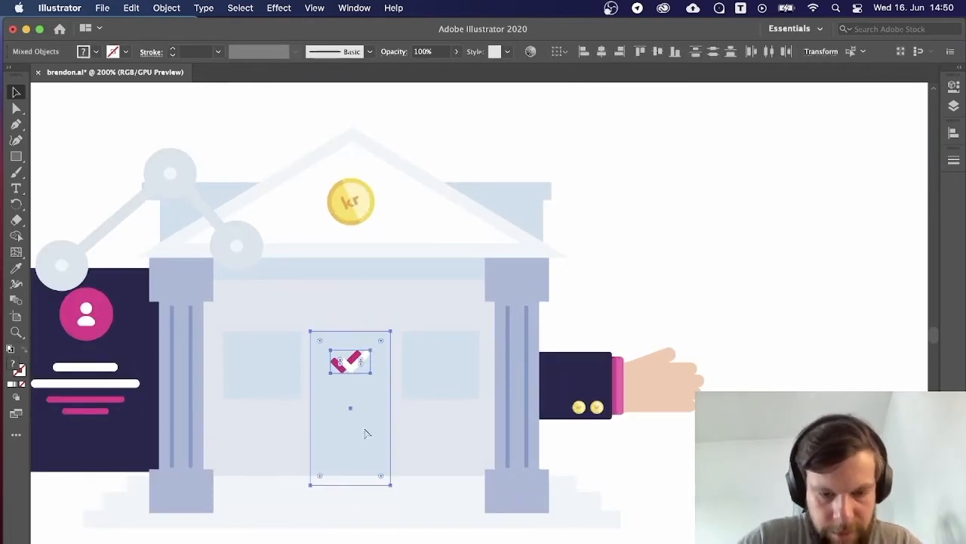
{"action": "key", "text": "super+g"}
{"action": "left_click", "coordinate": [543, 382]}
Distribute the door group and the two windows of the lower bank evenly by their horizontal centres.
{"action": "key", "text": "m"}
{"action": "left_click", "coordinate": [248, 379]}
{"action": "left_click", "coordinate": [323, 421], "text": "shift"}
{"action": "left_click", "coordinate": [437, 370], "text": "shift"}
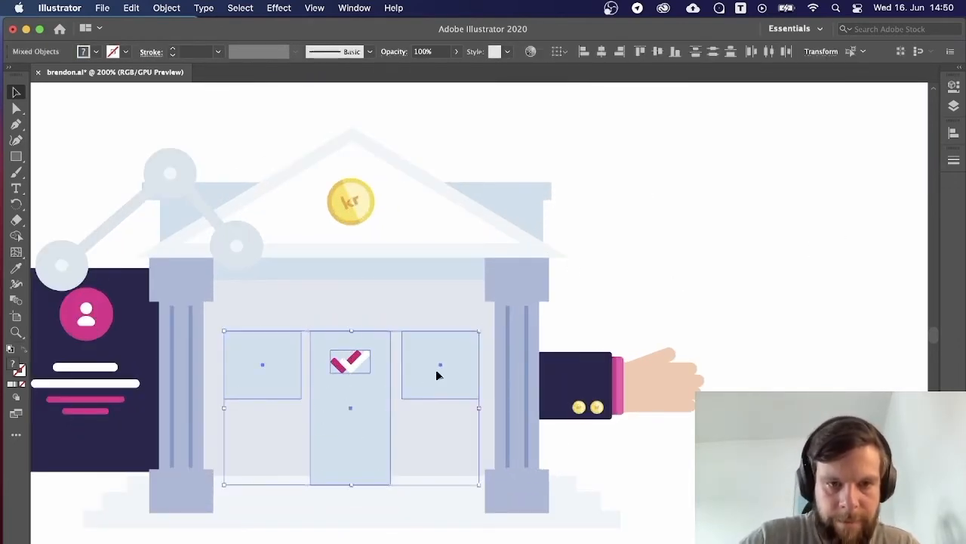
{"action": "left_click", "coordinate": [768, 56]}
{"action": "left_click", "coordinate": [467, 483]}
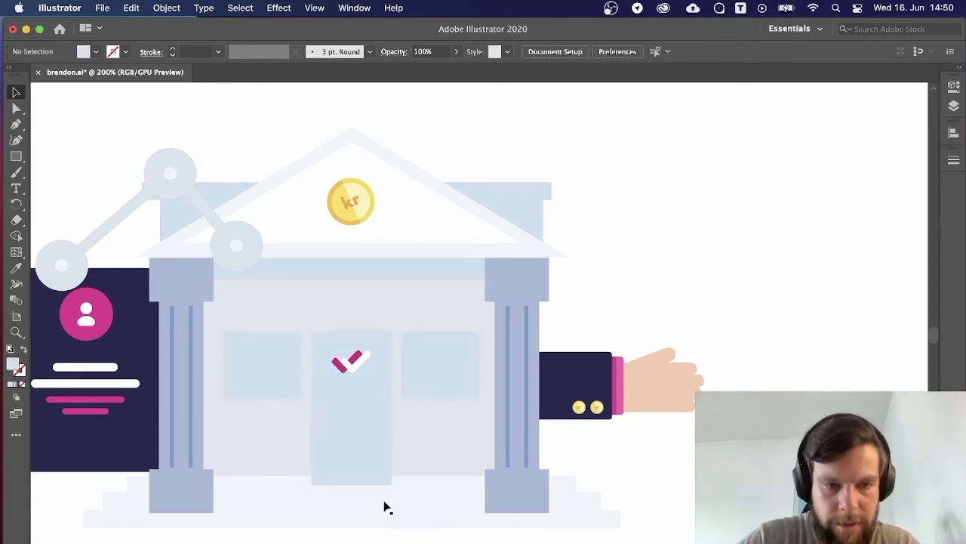
Send the door group, both windows and the front wall of the lower bank behind the steps.
{"action": "left_click", "coordinate": [356, 482]}
{"action": "left_click", "coordinate": [252, 394], "text": "shift"}
{"action": "left_click", "coordinate": [430, 378], "text": "shift"}
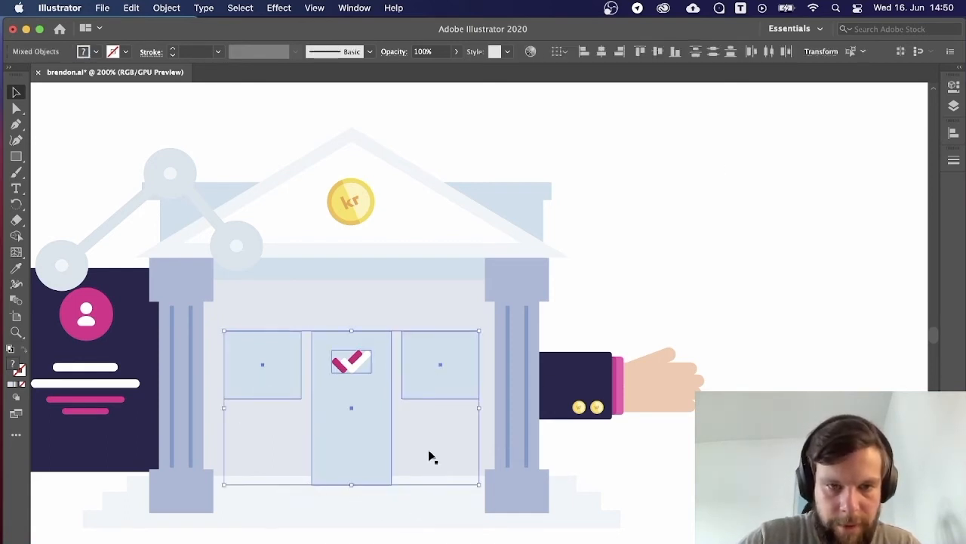
{"action": "left_click", "coordinate": [429, 456], "text": "shift"}
{"action": "right_click", "coordinate": [420, 436]}
{"action": "mouse_move", "coordinate": [472, 527]}
{"action": "left_click", "coordinate": [574, 542]}
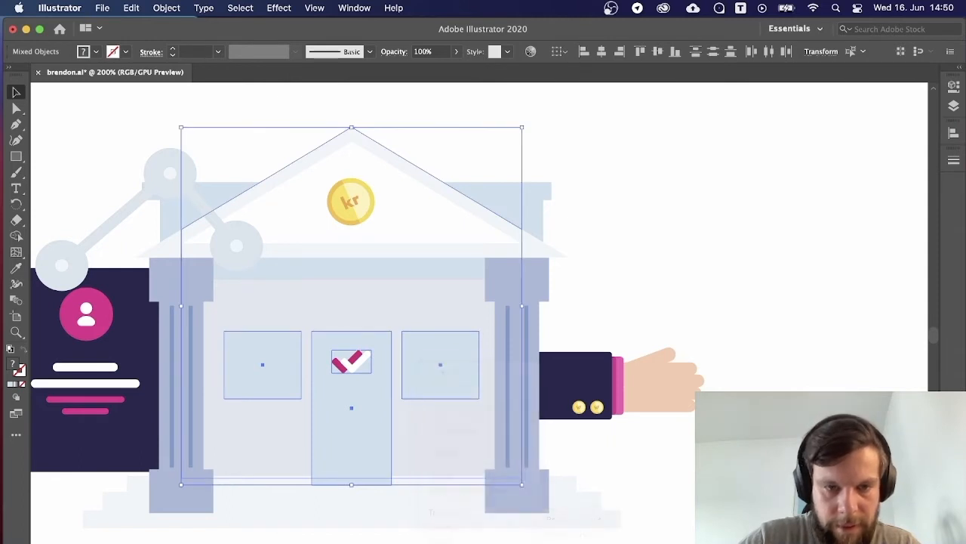
{"action": "left_click", "coordinate": [574, 543]}
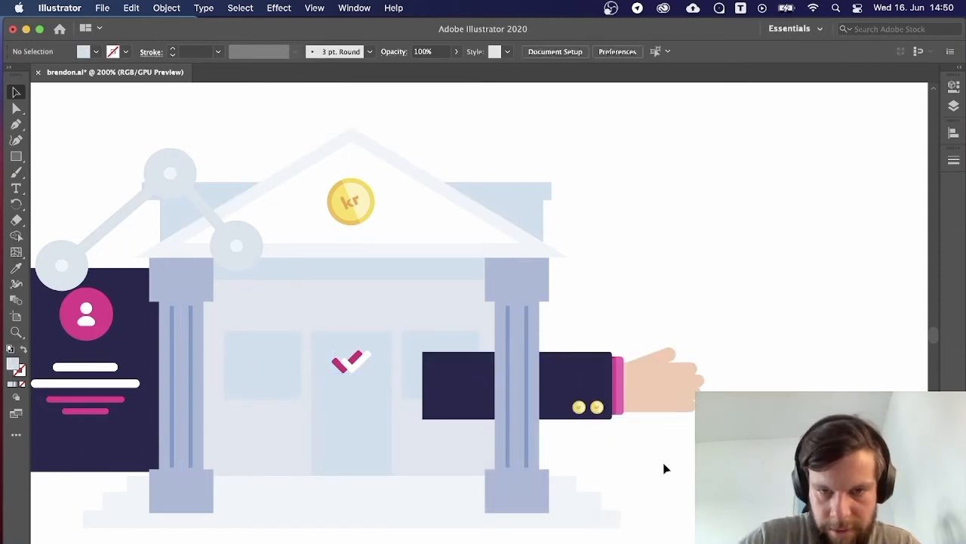
Shorten the dark sleeve by shifting its two inner-end anchor points right until they sit behind the bank's right column.
{"action": "key", "text": "a"}
{"action": "left_click", "coordinate": [423, 355]}
{"action": "left_click", "coordinate": [423, 353], "text": "shift"}
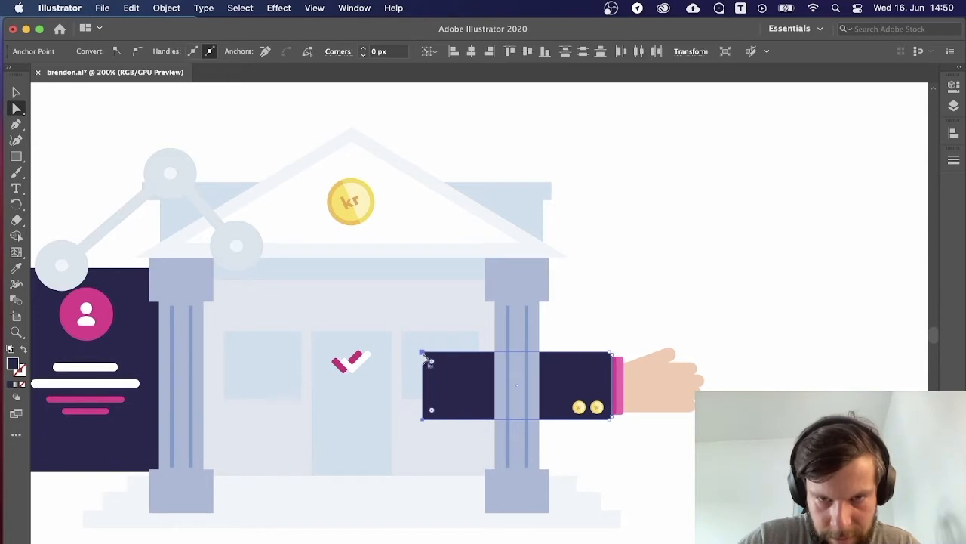
{"action": "key", "text": "Right"}
{"action": "key", "text": "Right"}
{"action": "key", "text": "Right"}
{"action": "key", "text": "Right"}
{"action": "key", "text": "Right"}
{"action": "key", "text": "Right"}
{"action": "key", "text": "Right"}
{"action": "key", "text": "Right"}
{"action": "key", "text": "Right"}
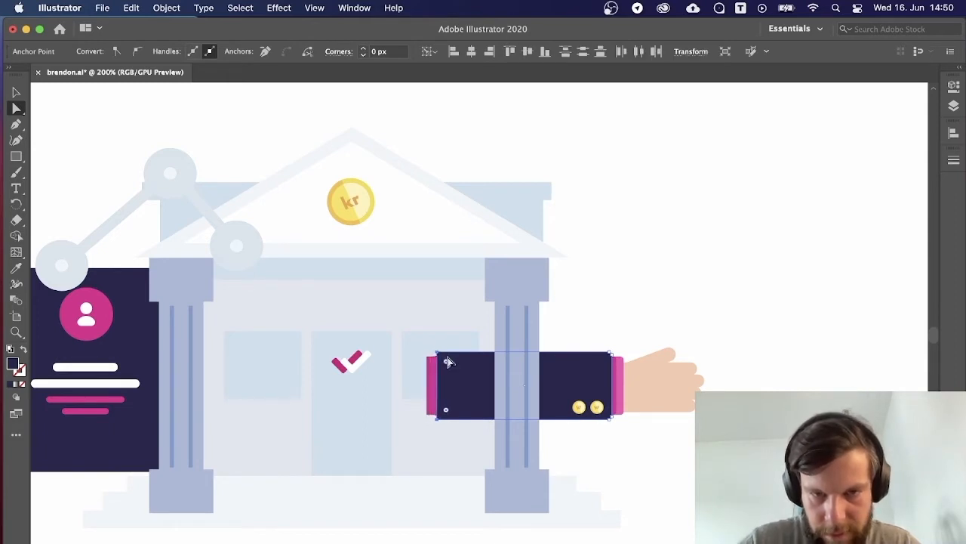
{"action": "key", "text": "Right"}
{"action": "key", "text": "Right"}
{"action": "key", "text": "Right"}
{"action": "key", "text": "Right"}
{"action": "key", "text": "Right"}
{"action": "key", "text": "Right"}
{"action": "key", "text": "Right"}
{"action": "key", "text": "Right"}
{"action": "key", "text": "Right"}
{"action": "key", "text": "Right"}
{"action": "key", "text": "Right"}
{"action": "key", "text": "Right"}
{"action": "key", "text": "Right"}
{"action": "key", "text": "Right"}
{"action": "key", "text": "Right"}
{"action": "key", "text": "Right"}
{"action": "key", "text": "Right"}
{"action": "key", "text": "Right"}
{"action": "key", "text": "Right"}
{"action": "key", "text": "Right"}
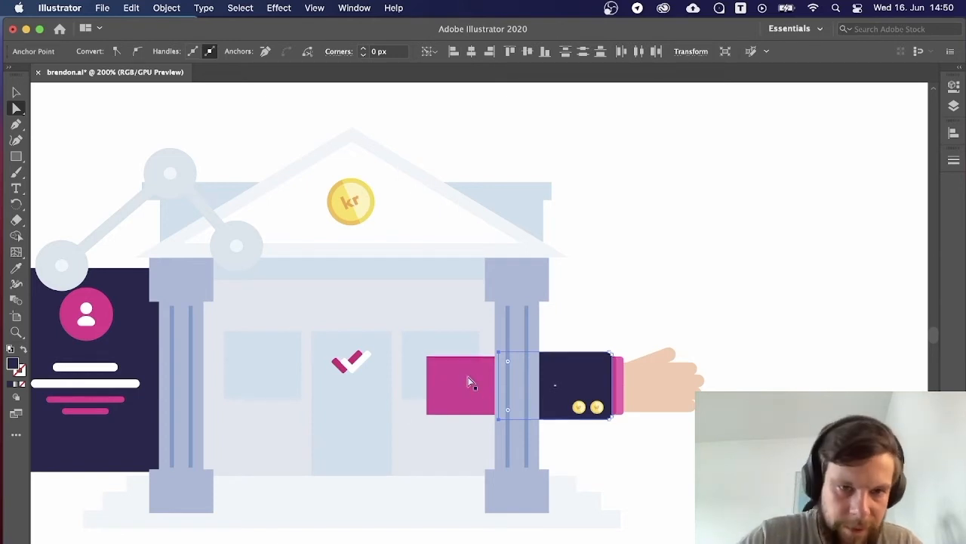
Shorten the darker magenta cuff by shifting its two inner-end anchor points right until they sit behind the column.
{"action": "left_click", "coordinate": [469, 381]}
{"action": "left_click", "coordinate": [428, 360]}
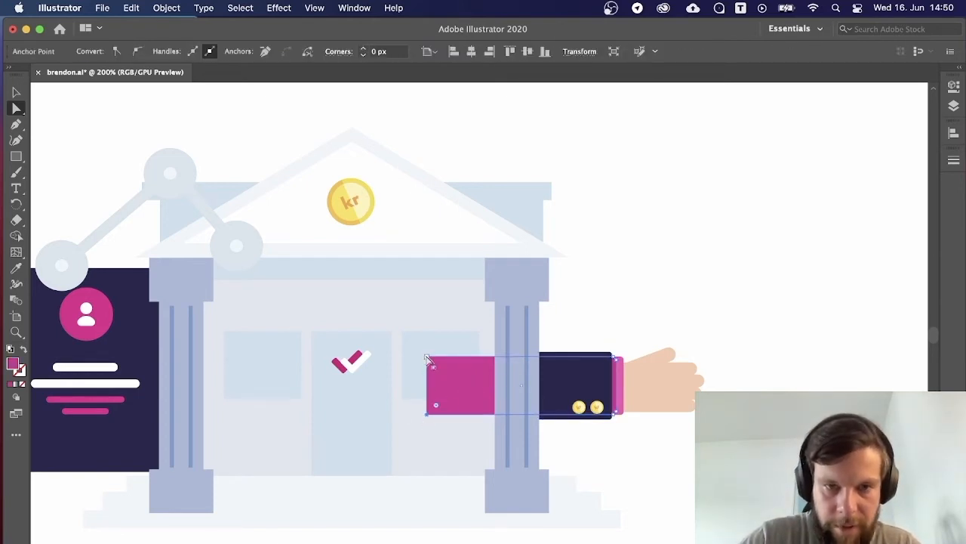
{"action": "left_click", "coordinate": [427, 357], "text": "shift"}
{"action": "key", "text": "Right"}
{"action": "key", "text": "Right"}
{"action": "key", "text": "Right"}
{"action": "key", "text": "Right"}
{"action": "key", "text": "Right"}
{"action": "key", "text": "Right"}
{"action": "key", "text": "Right"}
{"action": "key", "text": "Right"}
{"action": "key", "text": "Right"}
{"action": "key", "text": "Right"}
{"action": "key", "text": "Right"}
{"action": "key", "text": "Right"}
{"action": "key", "text": "Right"}
{"action": "key", "text": "Right"}
{"action": "key", "text": "Right"}
{"action": "key", "text": "Right"}
{"action": "key", "text": "Right"}
{"action": "key", "text": "Right"}
{"action": "key", "text": "Right"}
{"action": "key", "text": "Right"}
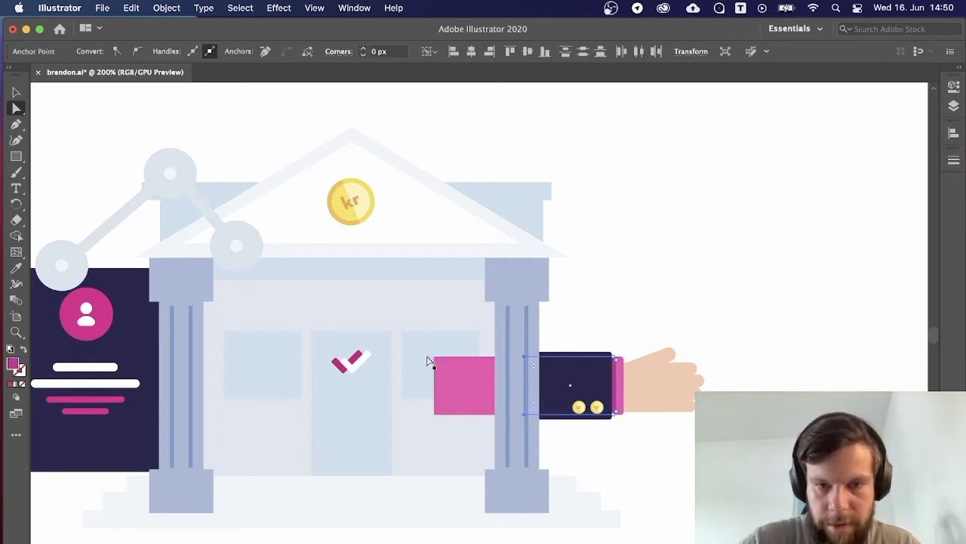
Shorten the lighter pink cuff by shifting its two inner-end anchor points right until they sit behind the column.
{"action": "left_click", "coordinate": [596, 286]}
{"action": "left_click", "coordinate": [435, 415]}
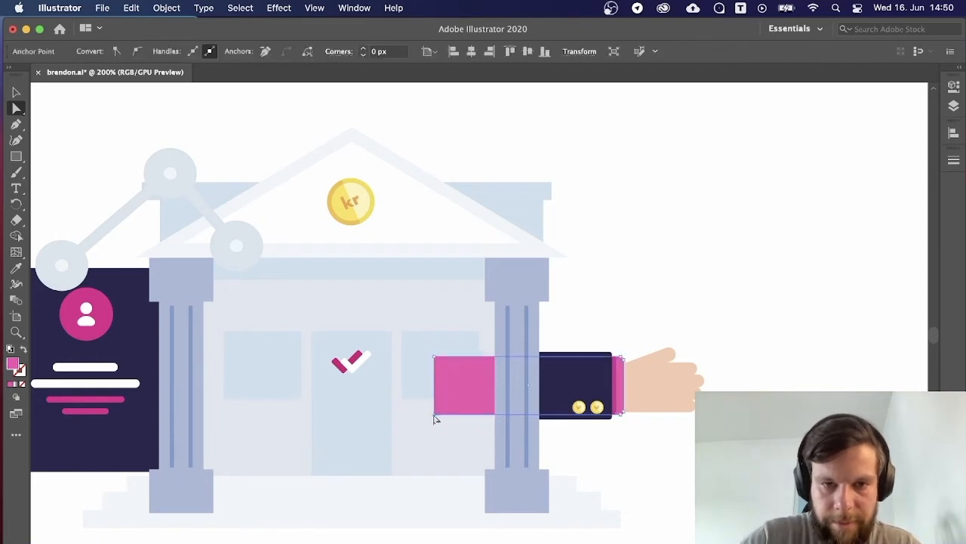
{"action": "left_click", "coordinate": [436, 359], "text": "shift"}
{"action": "key", "text": "Right"}
{"action": "key", "text": "Right"}
{"action": "key", "text": "Right"}
{"action": "key", "text": "Right"}
{"action": "key", "text": "Right"}
{"action": "key", "text": "Right"}
{"action": "key", "text": "Right"}
{"action": "key", "text": "Right"}
{"action": "key", "text": "Right"}
{"action": "key", "text": "Right"}
{"action": "key", "text": "Right"}
{"action": "key", "text": "Right"}
{"action": "key", "text": "Right"}
{"action": "key", "text": "Right"}
{"action": "key", "text": "Right"}
{"action": "key", "text": "Right"}
{"action": "key", "text": "Right"}
{"action": "key", "text": "Right"}
{"action": "key", "text": "Right"}
{"action": "key", "text": "Right"}
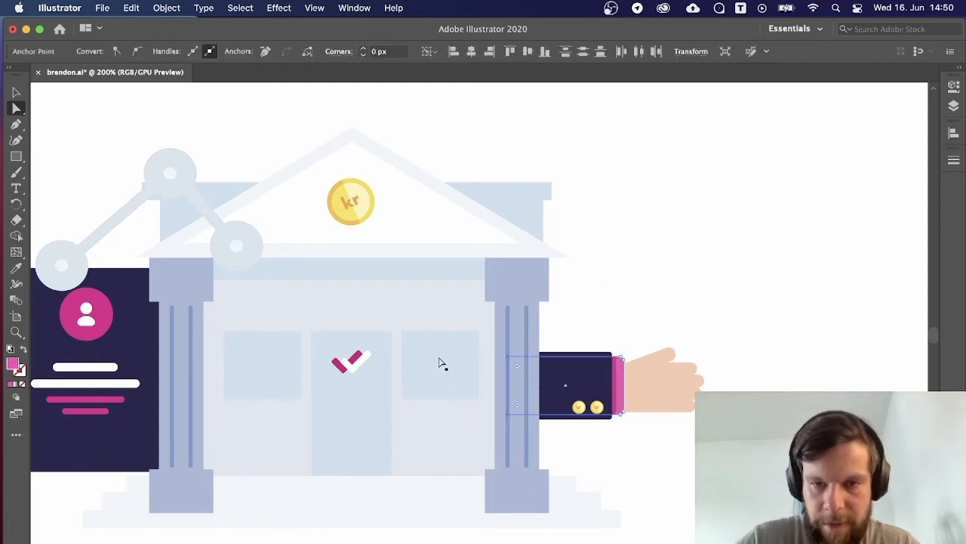
{"action": "left_click", "coordinate": [633, 270]}
{"action": "key", "text": "v"}
{"action": "left_click_drag", "start_coordinate": [668, 305], "coordinate": [674, 194]}
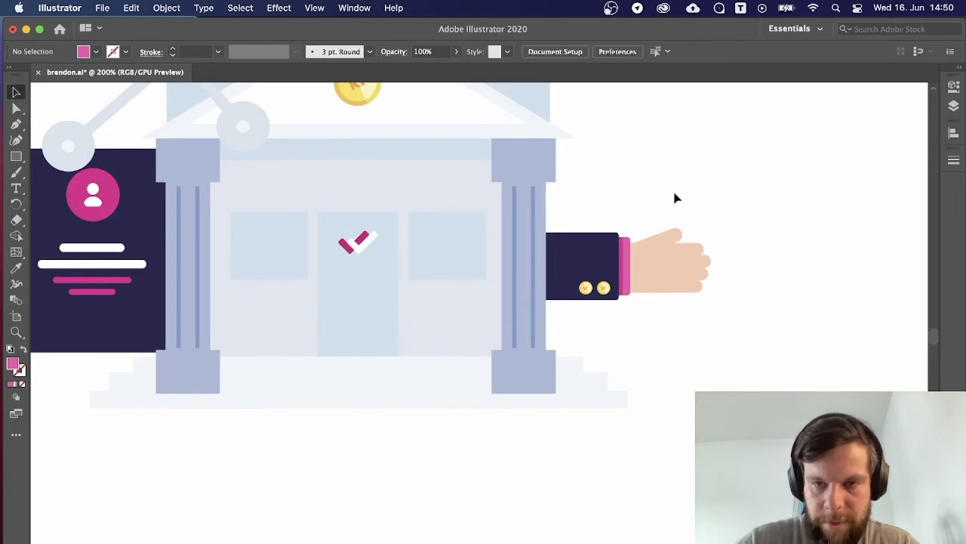
Duplicate the complete bank illustration with the suited arm and place the copy above the original.
{"action": "key", "text": "super+minus"}
{"action": "key", "text": "super+minus"}
{"action": "key", "text": "super+equal"}
{"action": "key", "text": "super+equal"}
{"action": "key", "text": "super+equal"}
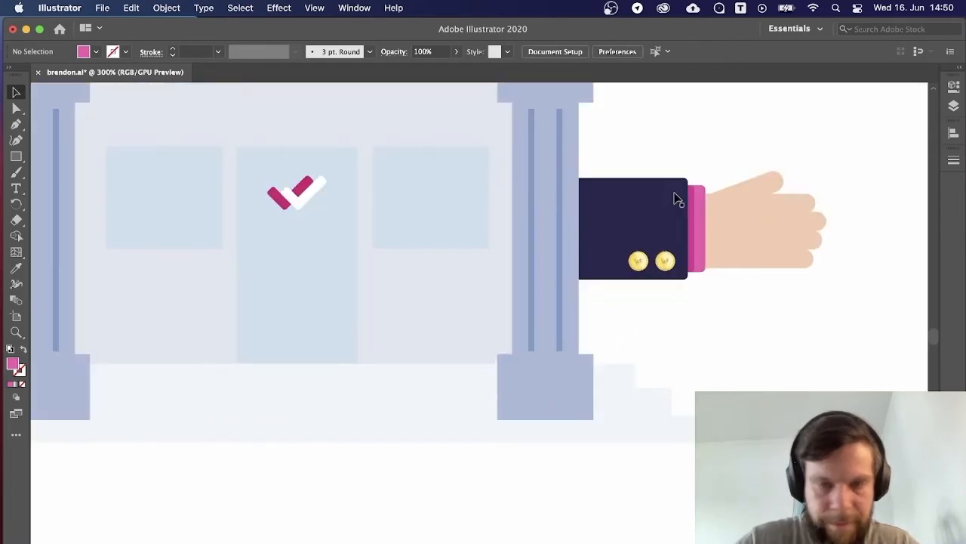
{"action": "key", "text": "super+minus"}
{"action": "key", "text": "super+minus"}
{"action": "key", "text": "super+minus"}
{"action": "key", "text": "super+minus"}
{"action": "left_click", "coordinate": [548, 269]}
{"action": "key", "text": "Delete"}
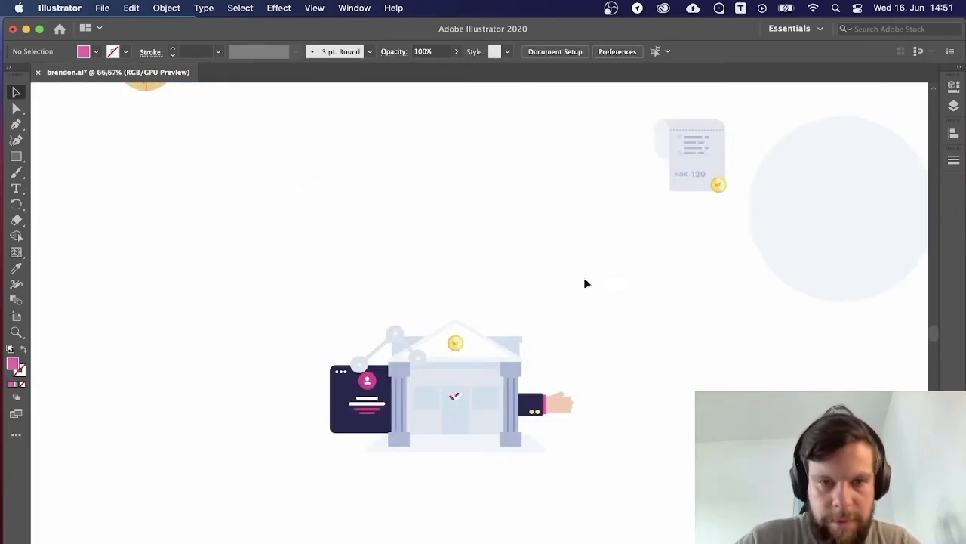
{"action": "left_click_drag", "start_coordinate": [280, 294], "coordinate": [584, 465]}
{"action": "left_click_drag", "start_coordinate": [483, 394], "coordinate": [500, 201]}
{"action": "left_click", "coordinate": [628, 250]}
Replace the lower bank's suited arm with the NOK -120 receipt, tucked behind the building's outer column.
{"action": "left_click", "coordinate": [578, 417]}
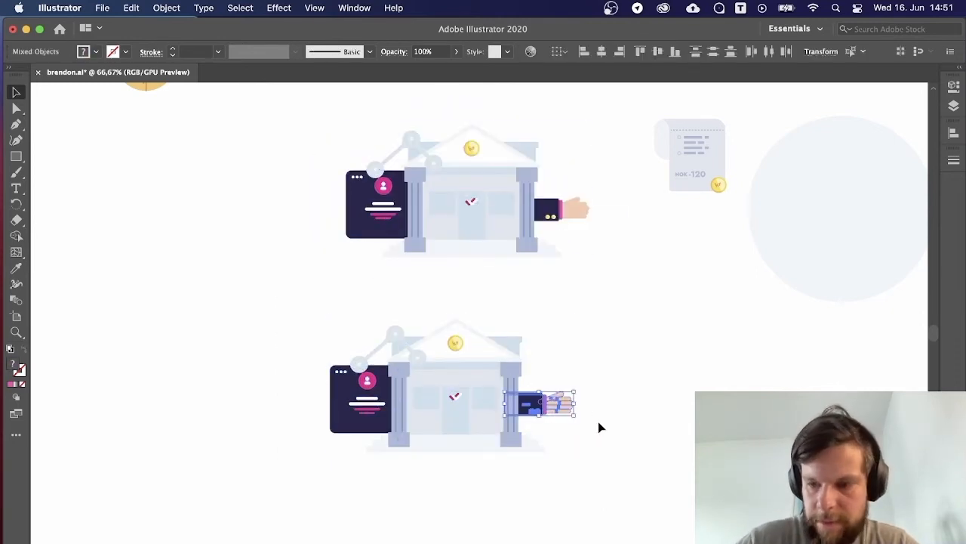
{"action": "key", "text": "Delete"}
{"action": "left_click_drag", "start_coordinate": [645, 116], "coordinate": [733, 218]}
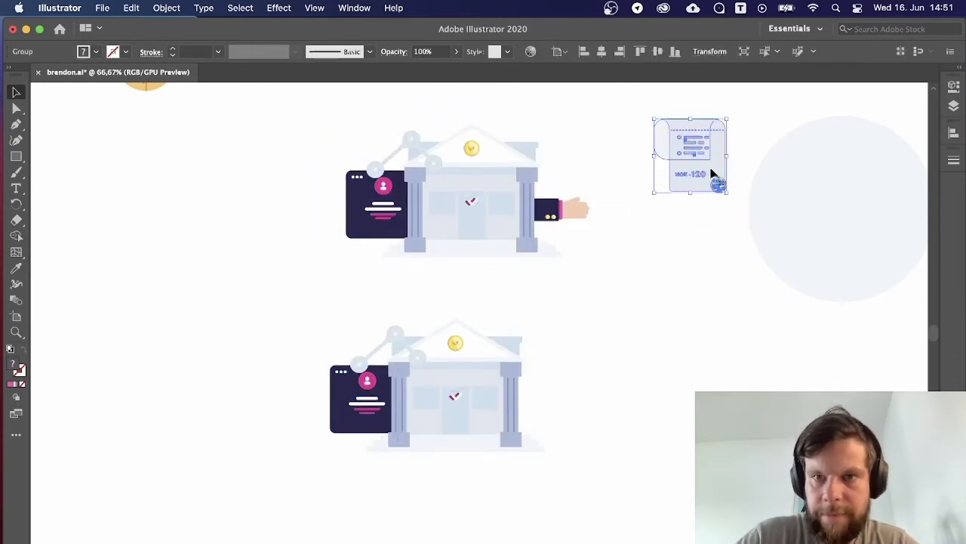
{"action": "left_click_drag", "start_coordinate": [711, 173], "coordinate": [545, 396]}
{"action": "right_click", "coordinate": [544, 396]}
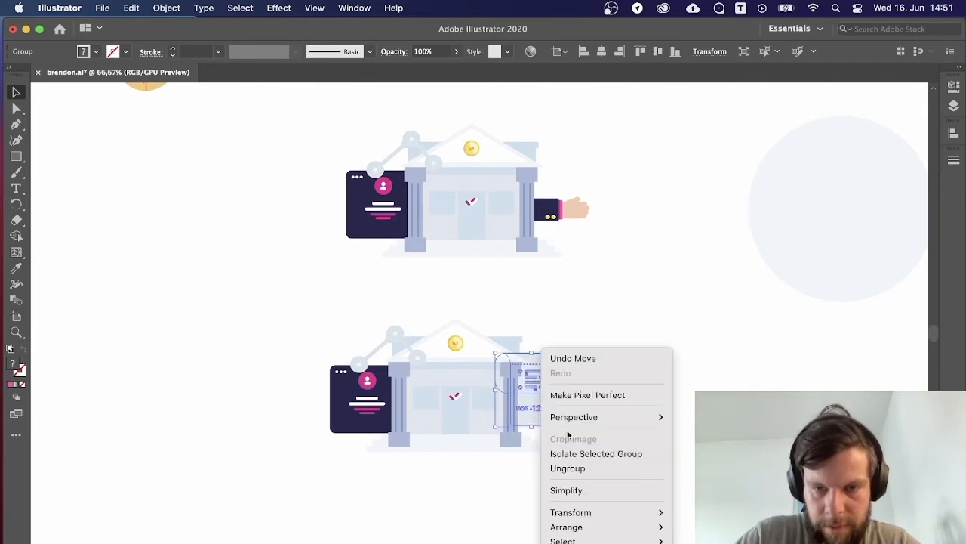
{"action": "left_click", "coordinate": [703, 301]}
{"action": "key", "text": "super+plus"}
{"action": "key", "text": "super+plus"}
{"action": "left_click_drag", "start_coordinate": [703, 296], "coordinate": [664, 179]}
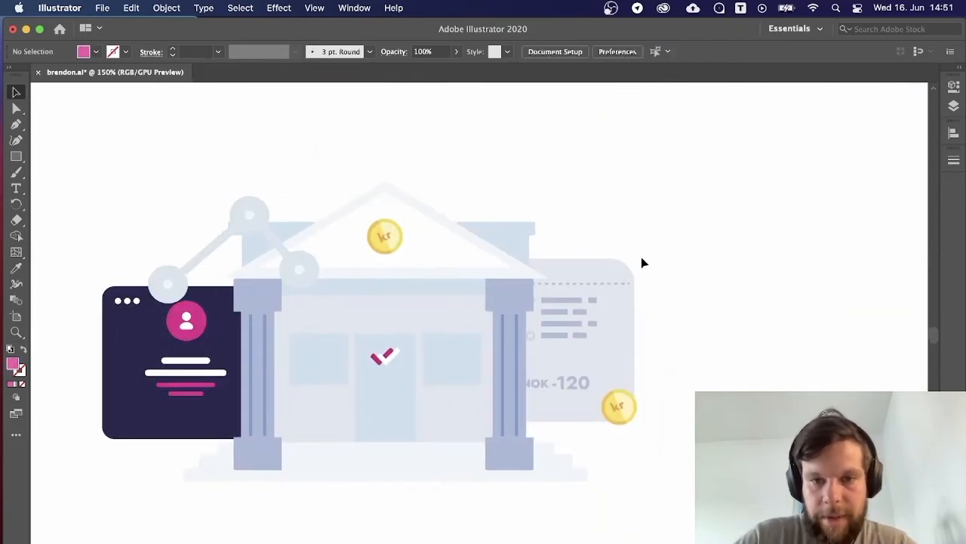
{"action": "left_click_drag", "start_coordinate": [591, 354], "coordinate": [610, 369]}
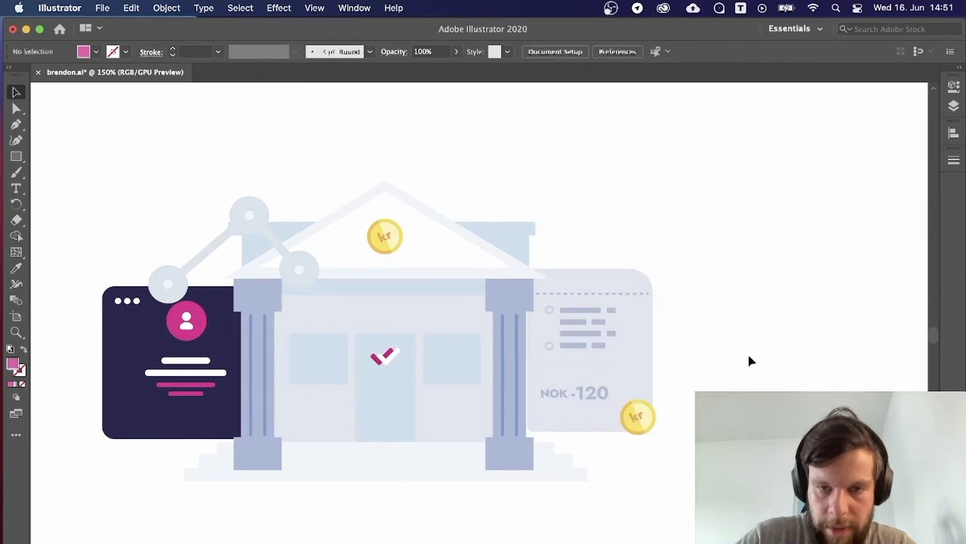
Ungroup the receipt beside the lower bank and delete its NOK -120 amount text.
{"action": "key", "text": "super+minus"}
{"action": "key", "text": "super+minus"}
{"action": "key", "text": "super+minus"}
{"action": "key", "text": "super+plus"}
{"action": "key", "text": "super+plus"}
{"action": "key", "text": "super+plus"}
{"action": "key", "text": "super+plus"}
{"action": "key", "text": "super+plus"}
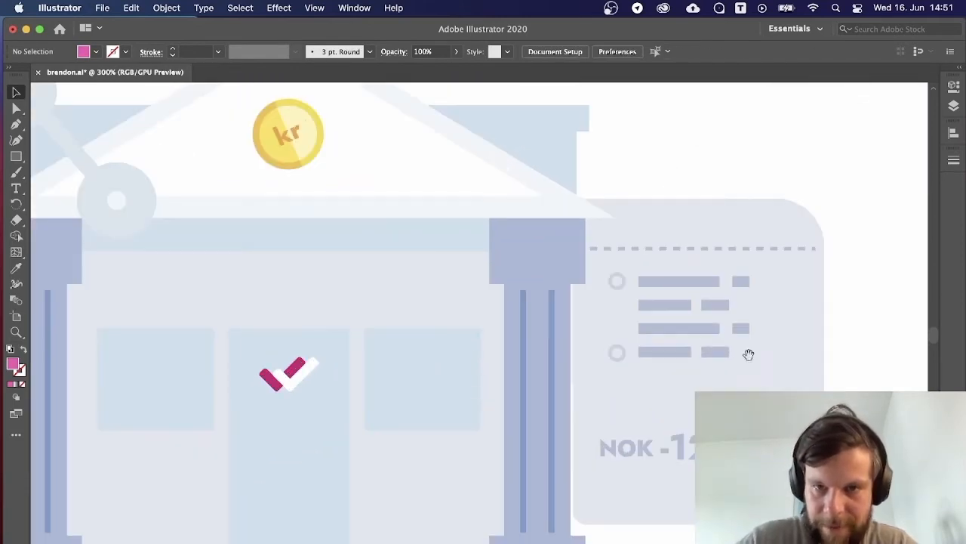
{"action": "left_click_drag", "start_coordinate": [906, 367], "coordinate": [770, 302]}
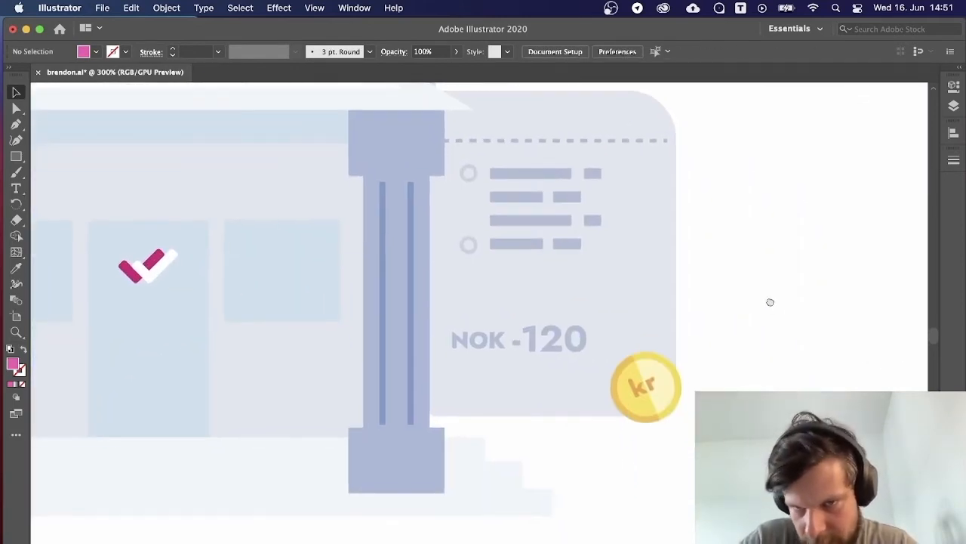
{"action": "right_click", "coordinate": [552, 146]}
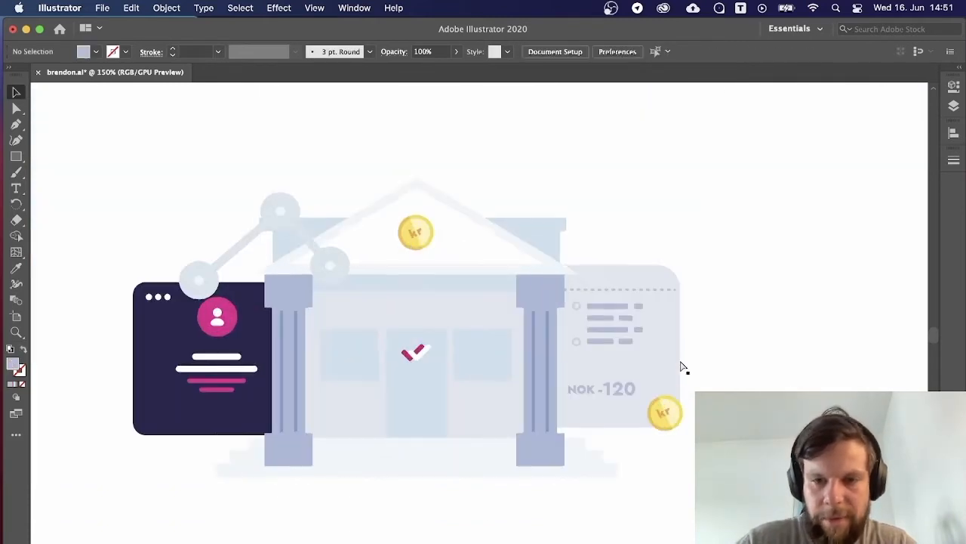
{"action": "key", "text": "super+plus"}
{"action": "left_click_drag", "start_coordinate": [682, 367], "coordinate": [641, 330]}
{"action": "left_click", "coordinate": [635, 385]}
{"action": "key", "text": "Delete"}
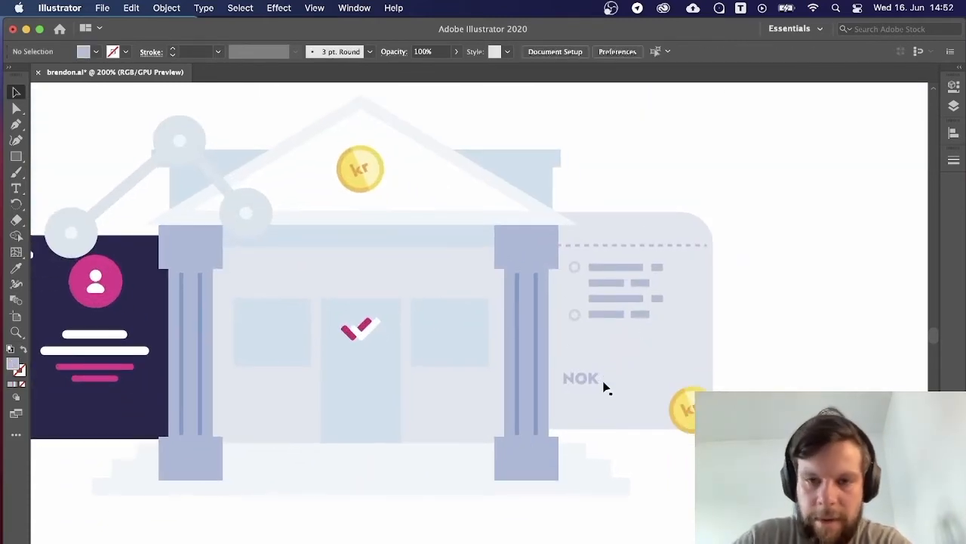
{"action": "left_click", "coordinate": [588, 381]}
{"action": "key", "text": "Delete"}
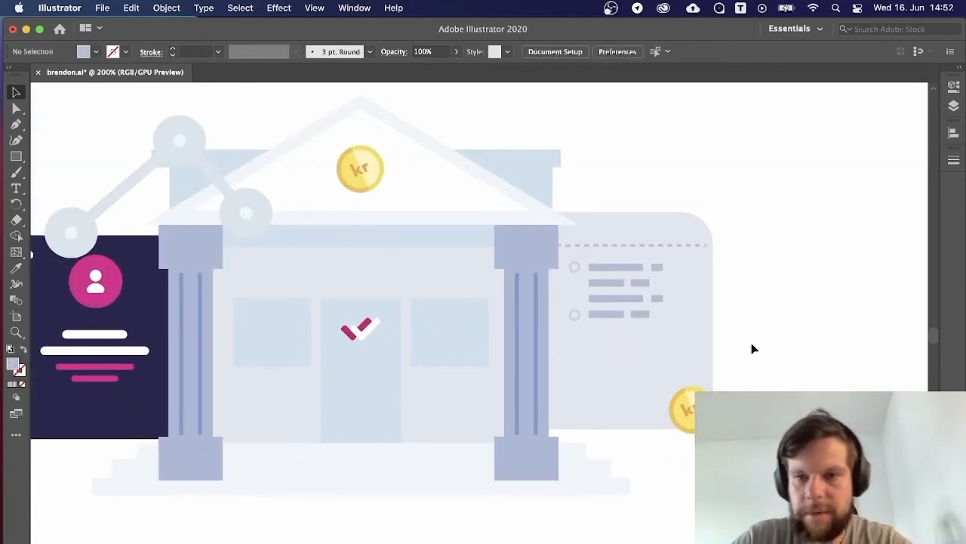
Duplicate the receipt's text bars and bullet circles straight down into its empty lower area, and save the document.
{"action": "left_click", "coordinate": [582, 317]}
{"action": "left_click", "coordinate": [595, 314], "text": "shift"}
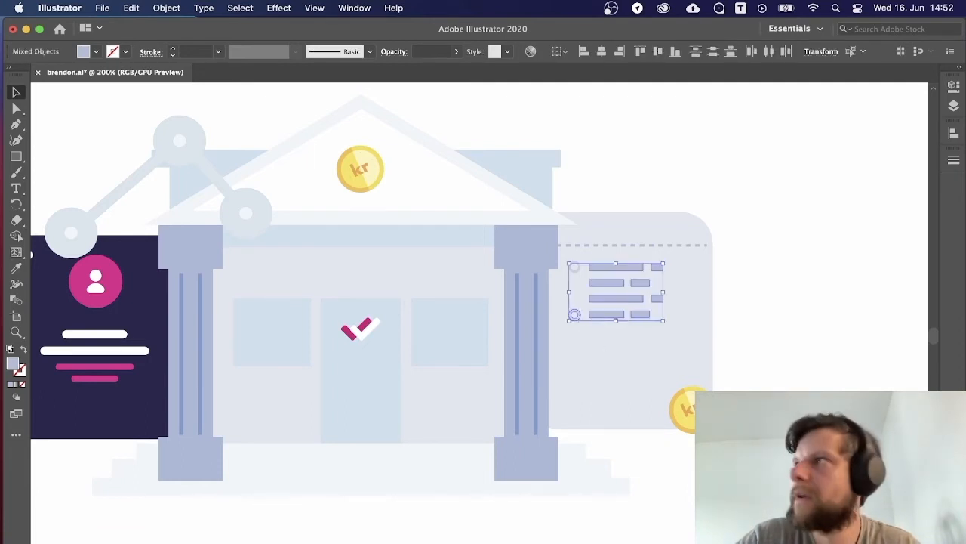
{"action": "key", "text": "super+Tab"}
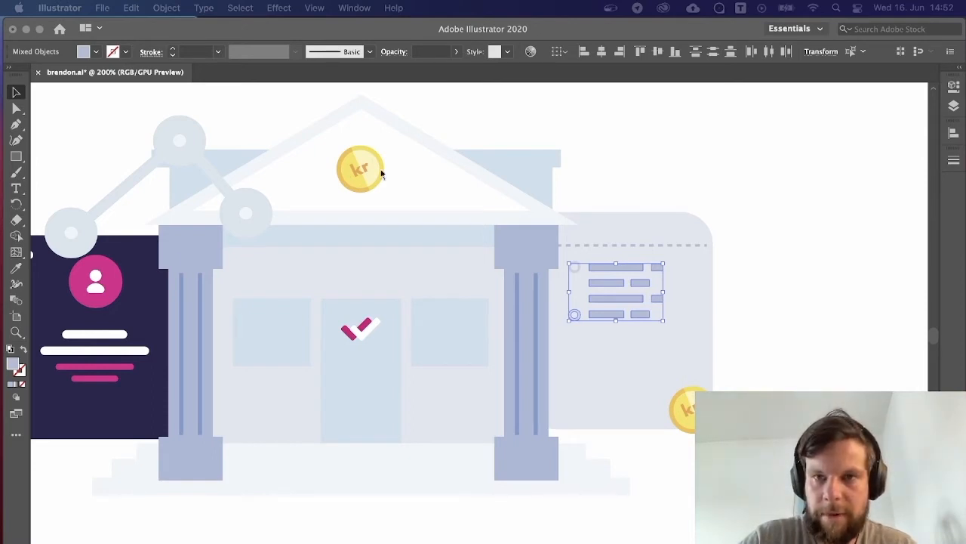
{"action": "left_click", "coordinate": [652, 141]}
{"action": "left_click", "coordinate": [579, 318]}
{"action": "left_click", "coordinate": [637, 315], "text": "shift"}
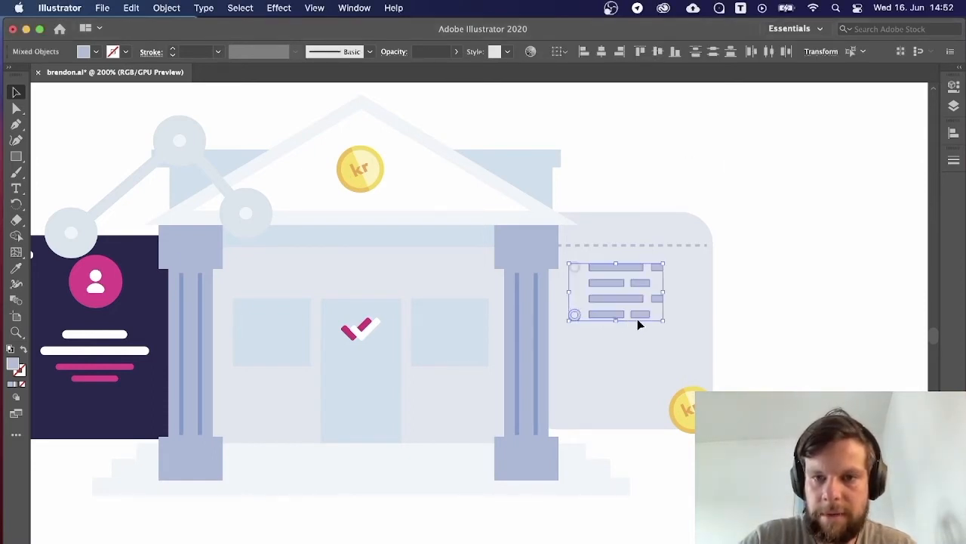
{"action": "left_click_drag", "start_coordinate": [615, 305], "coordinate": [615, 375]}
{"action": "left_click", "coordinate": [827, 337]}
{"action": "key", "text": "super+s"}
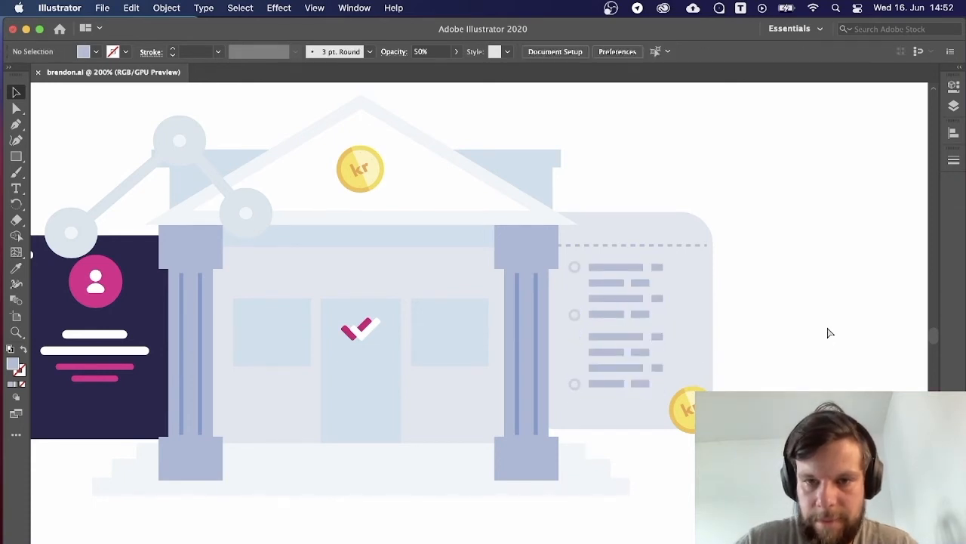
Move the bank with the receipt up, closer to the bank with the suited arm.
{"action": "key", "text": "super+minus"}
{"action": "key", "text": "super+minus"}
{"action": "key", "text": "super+equal"}
{"action": "key", "text": "super+equal"}
{"action": "left_click_drag", "start_coordinate": [554, 408], "coordinate": [664, 421]}
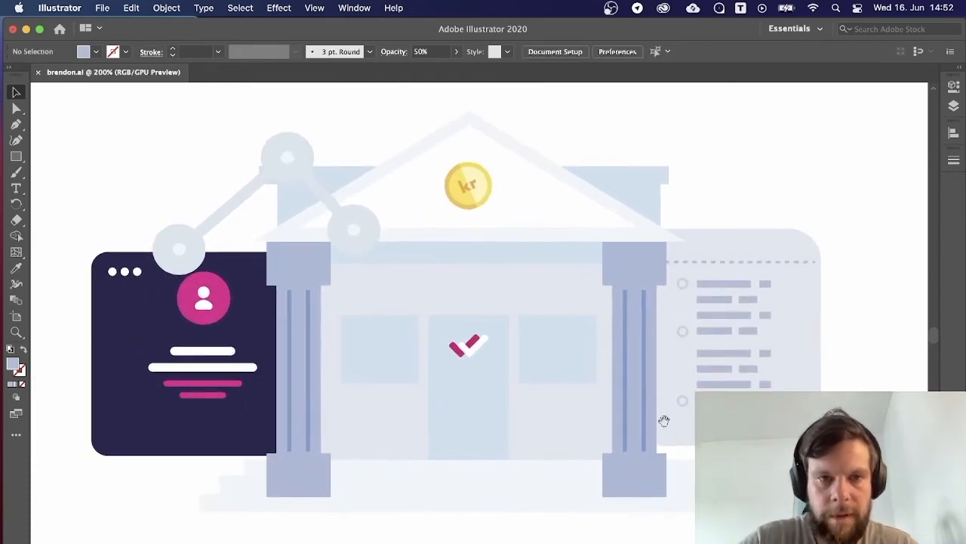
{"action": "key", "text": "super+minus"}
{"action": "key", "text": "super+minus"}
{"action": "key", "text": "super+minus"}
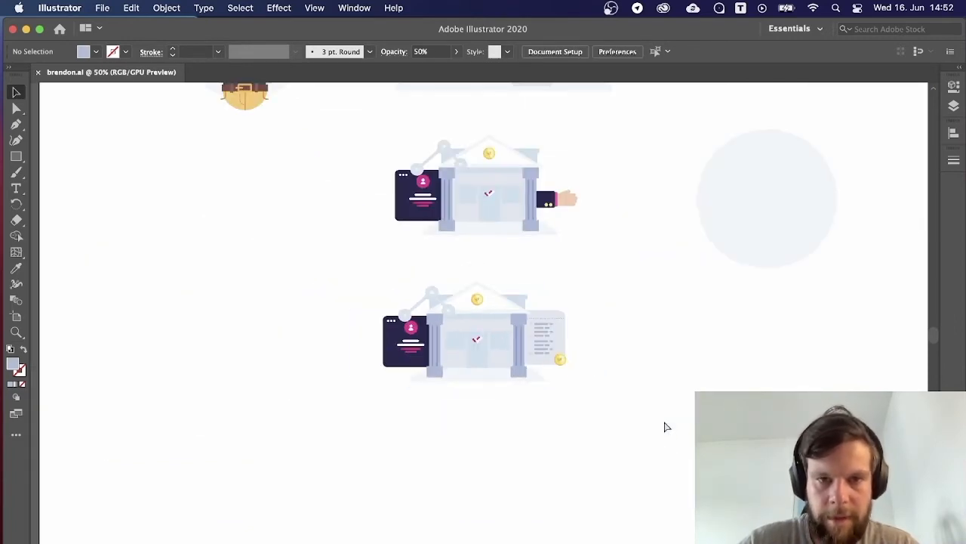
{"action": "key", "text": "super+equal"}
{"action": "scroll", "coordinate": [664, 425], "scroll_direction": "up", "scroll_amount": 4}
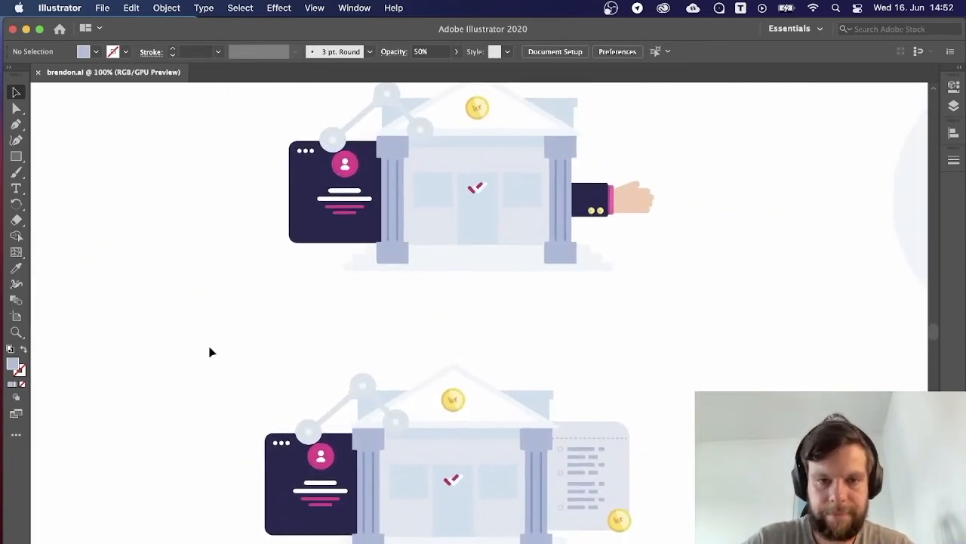
{"action": "left_click", "coordinate": [458, 463]}
{"action": "left_click_drag", "start_coordinate": [458, 464], "coordinate": [460, 405]}
{"action": "left_click", "coordinate": [745, 373]}
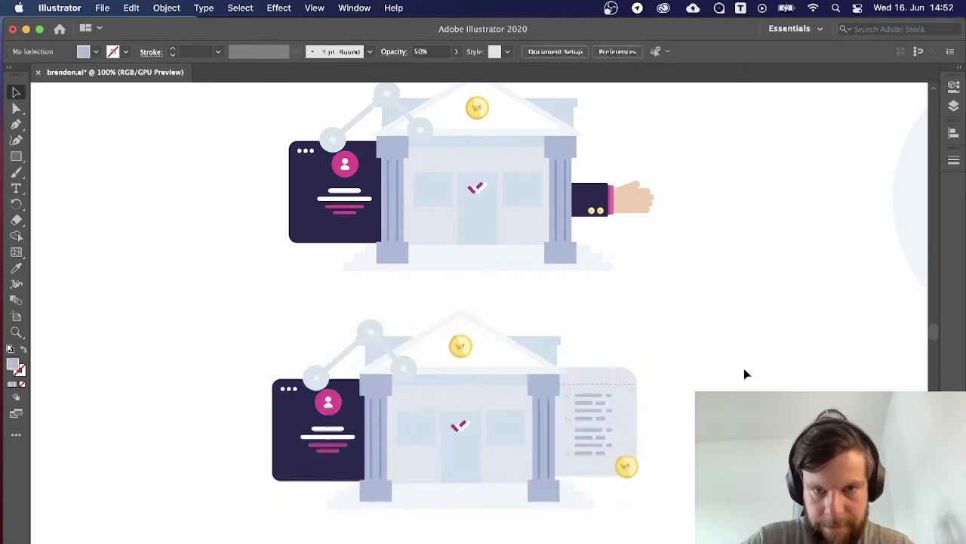
Try the large pale circle as a backdrop on the receipt bank and set it aside again.
{"action": "key", "text": "super+minus"}
{"action": "left_click", "coordinate": [793, 281]}
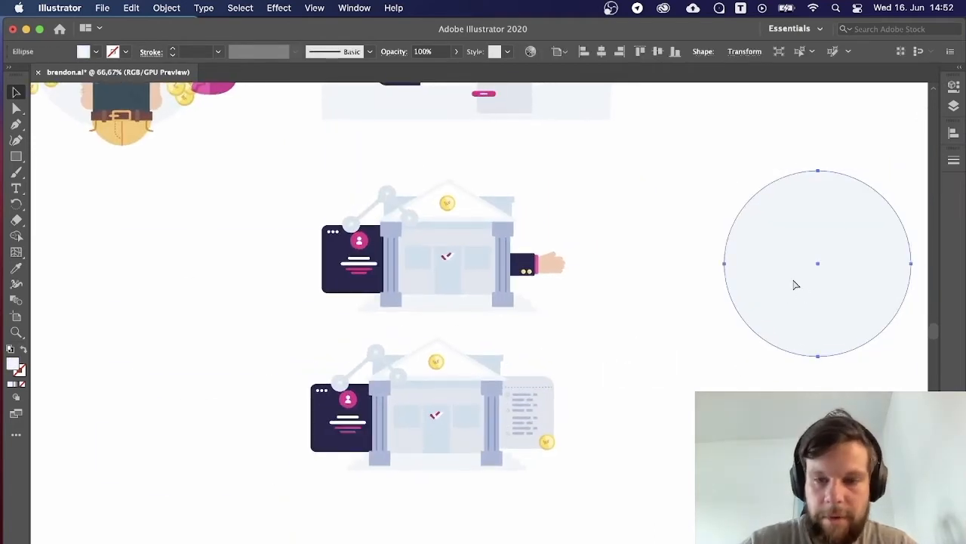
{"action": "key", "text": "super+minus"}
{"action": "key", "text": "super+minus"}
{"action": "left_click", "coordinate": [426, 429]}
{"action": "left_click_drag", "start_coordinate": [426, 429], "coordinate": [470, 403]}
{"action": "left_click_drag", "start_coordinate": [566, 319], "coordinate": [376, 392]}
{"action": "left_click", "coordinate": [410, 479]}
{"action": "left_click", "coordinate": [326, 425]}
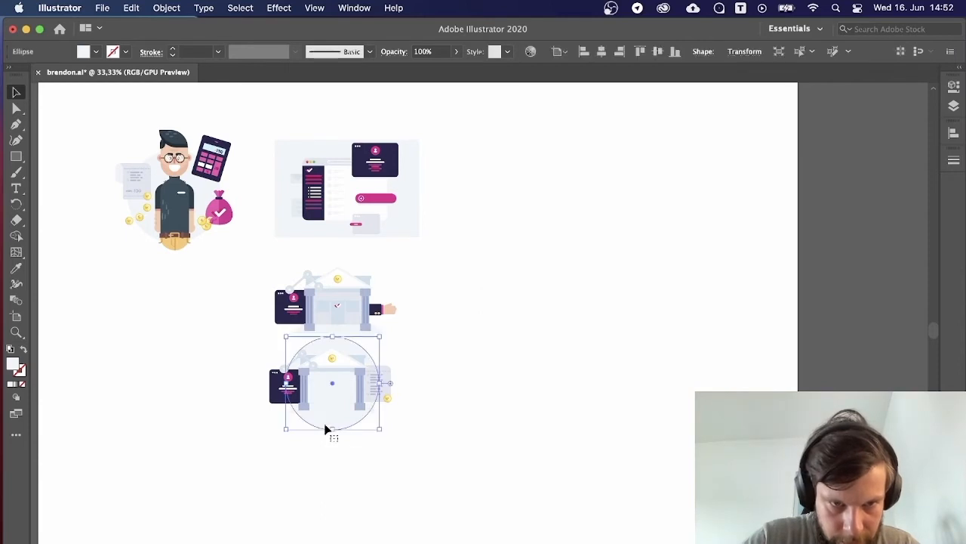
{"action": "left_click_drag", "start_coordinate": [326, 425], "coordinate": [542, 416]}
{"action": "left_click", "coordinate": [536, 442]}
Compare the suited-arm version and the receipt version of the bank illustration.
{"action": "key", "text": "super+plus"}
{"action": "key", "text": "super+plus"}
{"action": "key", "text": "super+plus"}
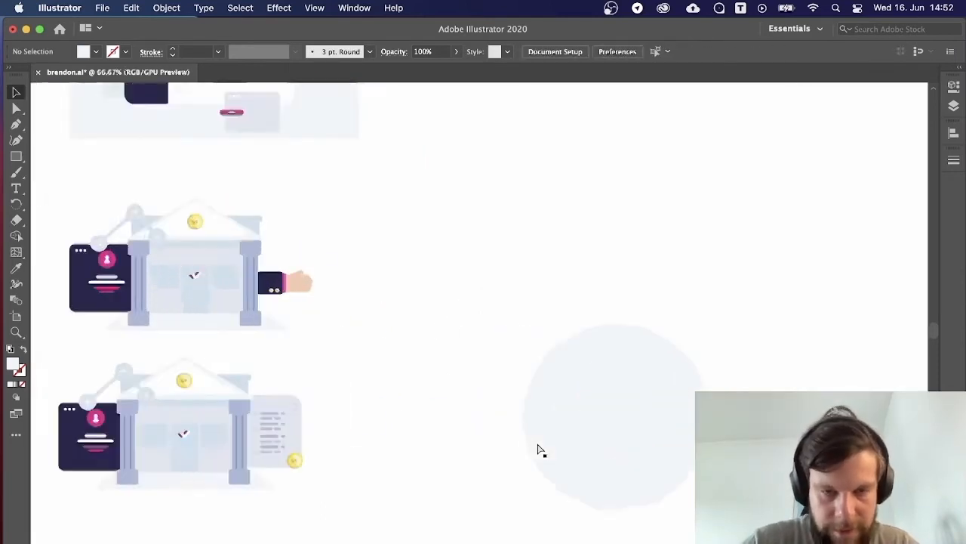
{"action": "left_click_drag", "start_coordinate": [487, 446], "coordinate": [955, 354]}
{"action": "left_click_drag", "start_coordinate": [656, 349], "coordinate": [481, 445]}
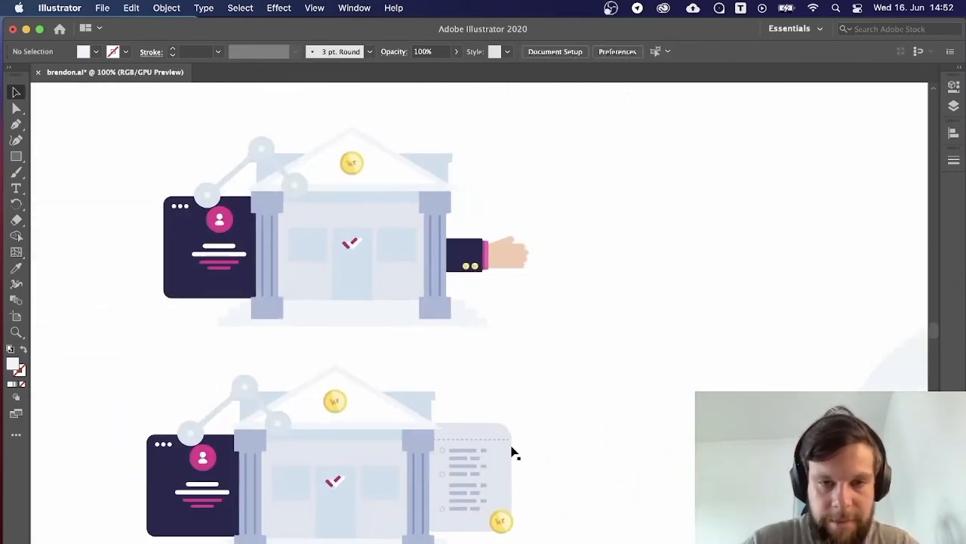
{"action": "key", "text": "super+minus"}
{"action": "key", "text": "super+minus"}
{"action": "key", "text": "super+minus"}
{"action": "key", "text": "super+minus"}
{"action": "key", "text": "super+plus"}
{"action": "key", "text": "super+plus"}
{"action": "key", "text": "super+plus"}
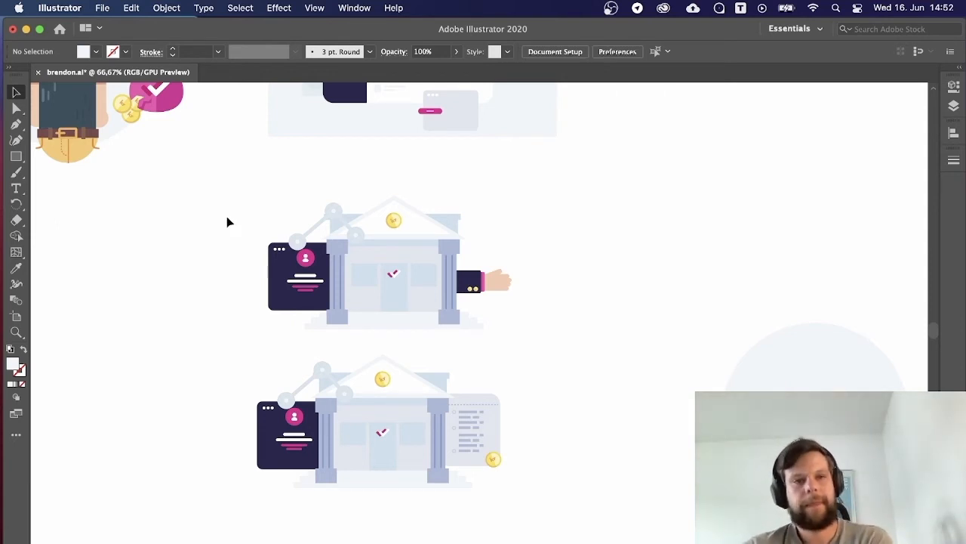
{"action": "left_click_drag", "start_coordinate": [249, 201], "coordinate": [522, 332]}
{"action": "left_click", "coordinate": [487, 416]}
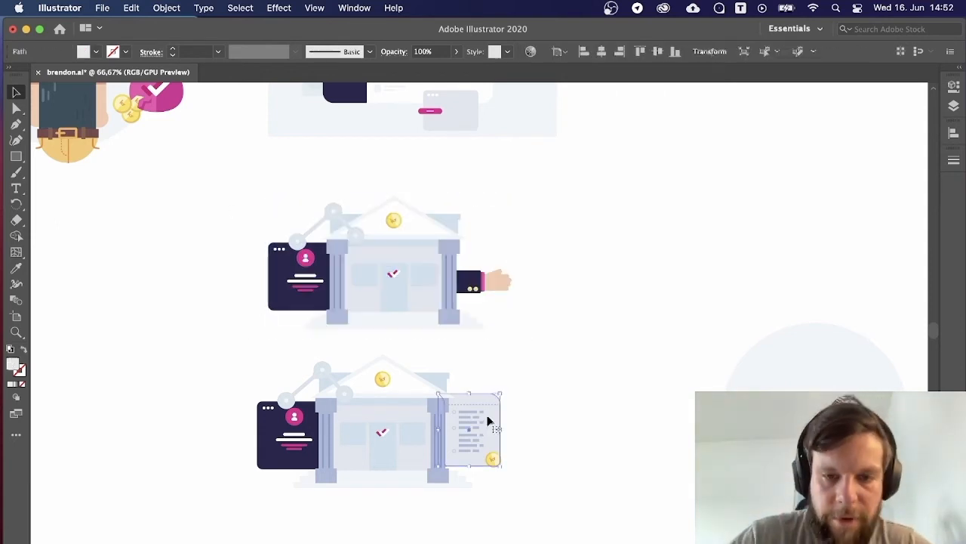
{"action": "left_click", "coordinate": [545, 351]}
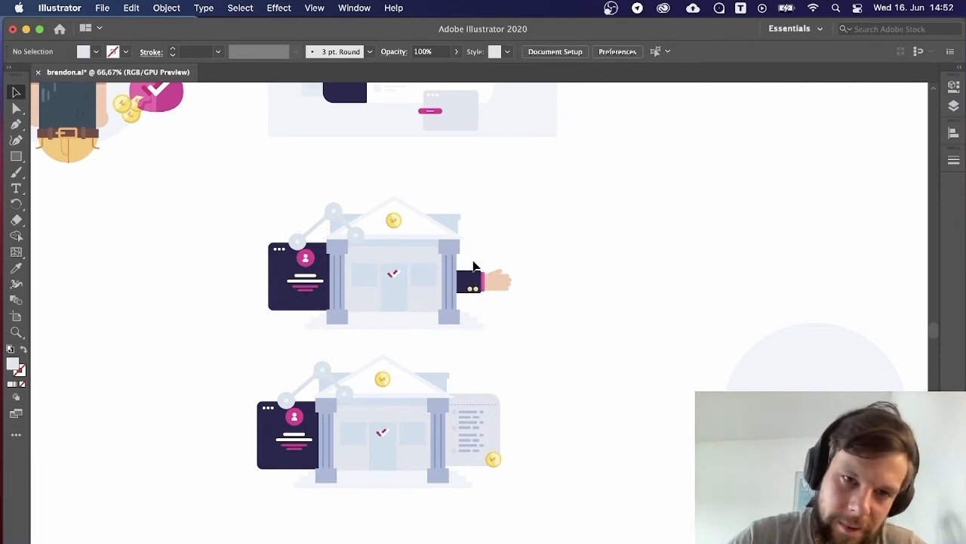
{"action": "left_click", "coordinate": [476, 273]}
{"action": "left_click", "coordinate": [507, 312]}
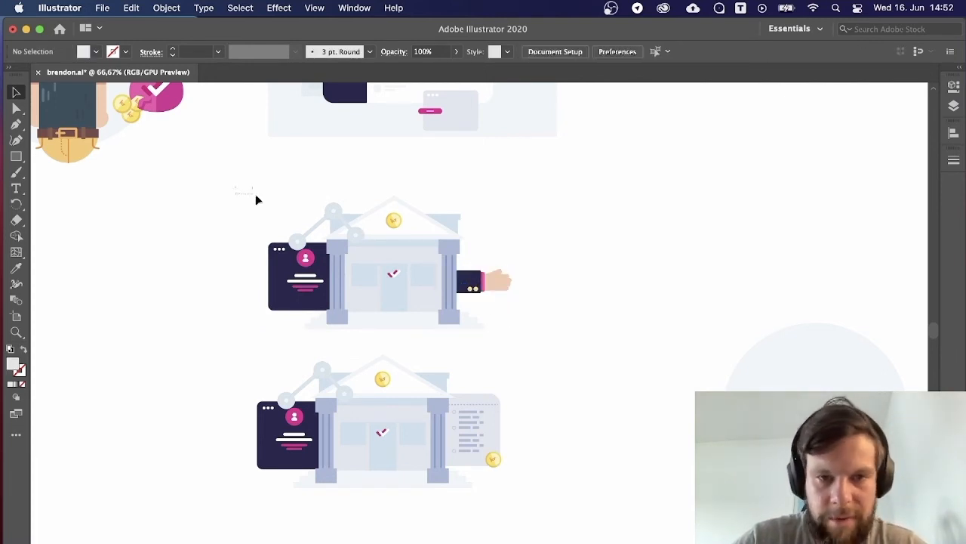
Group the suited-arm bank illustration and move it off to the right of its current spot.
{"action": "left_click_drag", "start_coordinate": [256, 195], "coordinate": [549, 325]}
{"action": "key", "text": "super+g"}
{"action": "left_click", "coordinate": [470, 336]}
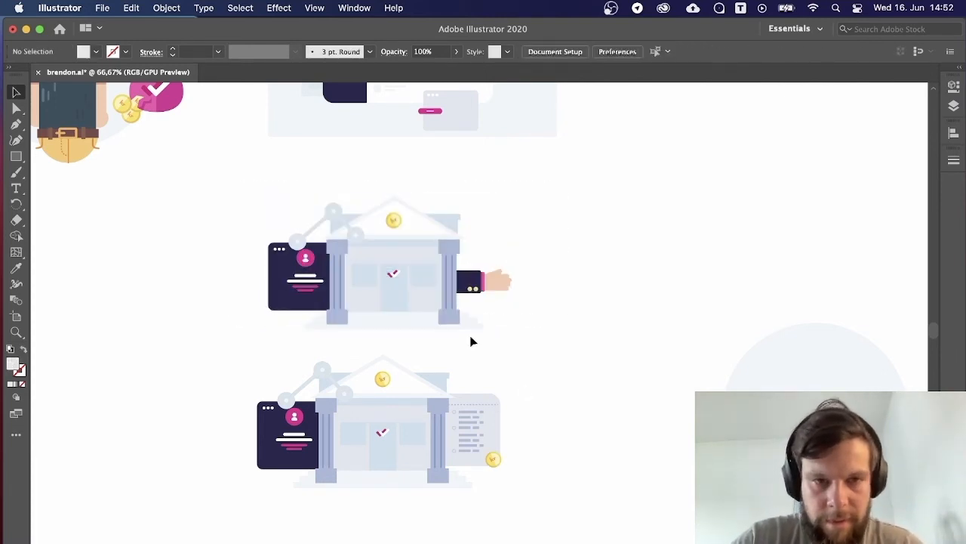
{"action": "left_click_drag", "start_coordinate": [388, 292], "coordinate": [806, 238]}
Move the complete receipt bank illustration up into the free space beneath the app window illustration.
{"action": "scroll", "coordinate": [573, 355], "scroll_direction": "left", "scroll_amount": 2}
{"action": "left_click_drag", "start_coordinate": [297, 287], "coordinate": [656, 517]}
{"action": "left_click_drag", "start_coordinate": [431, 389], "coordinate": [395, 208]}
Recolour the narrow roof bar behind the gable with the periwinkle blue sampled from the column capital.
{"action": "left_click", "coordinate": [563, 225]}
{"action": "left_click_drag", "start_coordinate": [564, 213], "coordinate": [610, 406]}
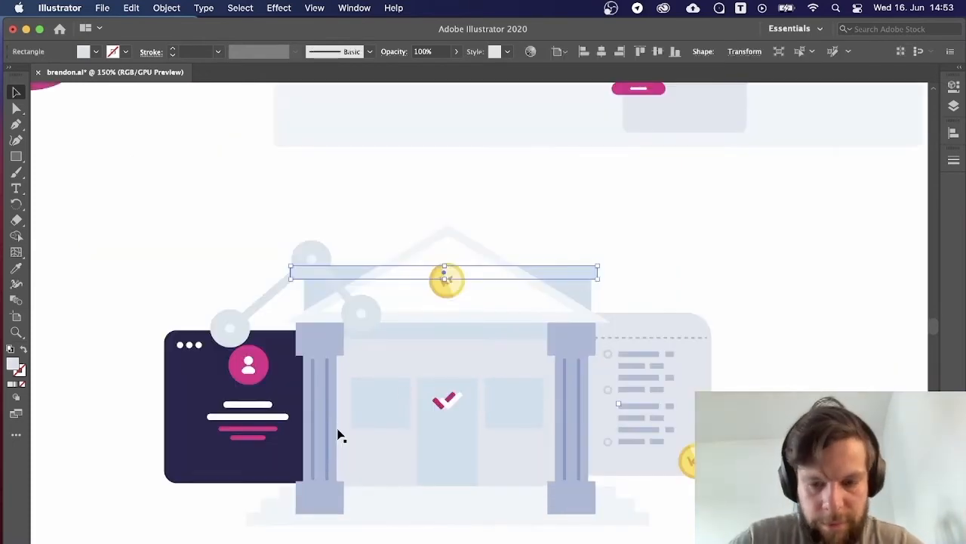
{"action": "key", "text": "i"}
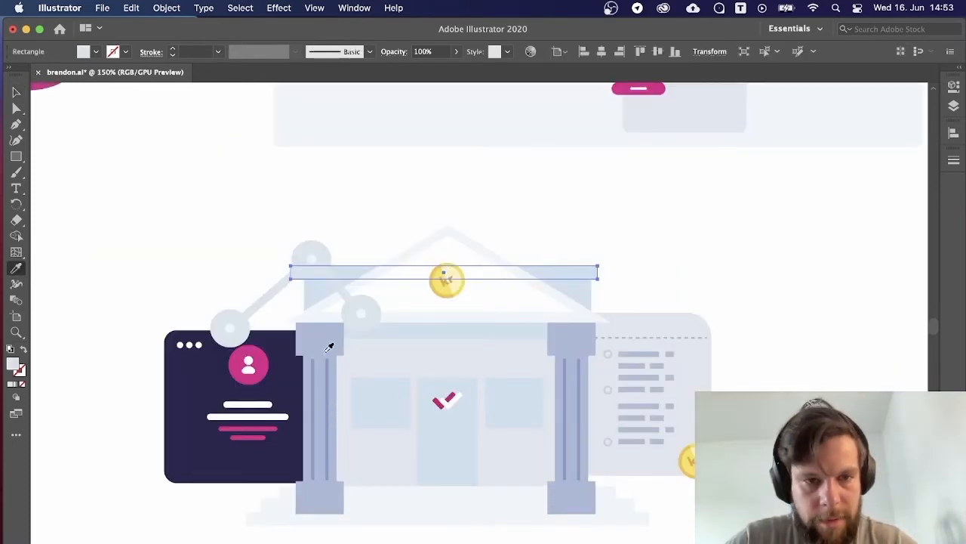
{"action": "left_click", "coordinate": [332, 344]}
{"action": "key", "text": "v"}
{"action": "left_click", "coordinate": [613, 295]}
Shorten the light blue block behind the gable by raising its lower edge, and recolour it with a sampled pale lilac-grey.
{"action": "left_click", "coordinate": [573, 308]}
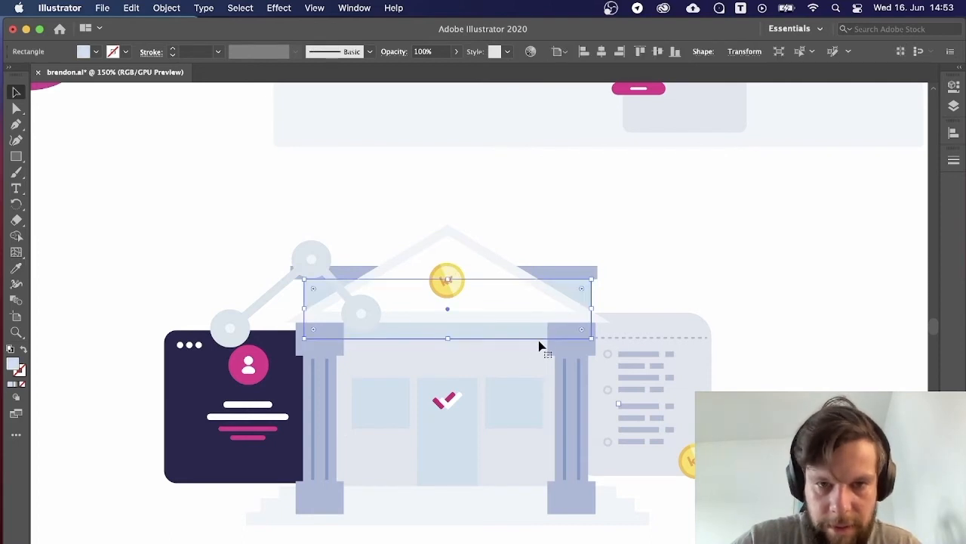
{"action": "key", "text": "super+minus"}
{"action": "scroll", "coordinate": [536, 370], "scroll_direction": "up", "scroll_amount": 1}
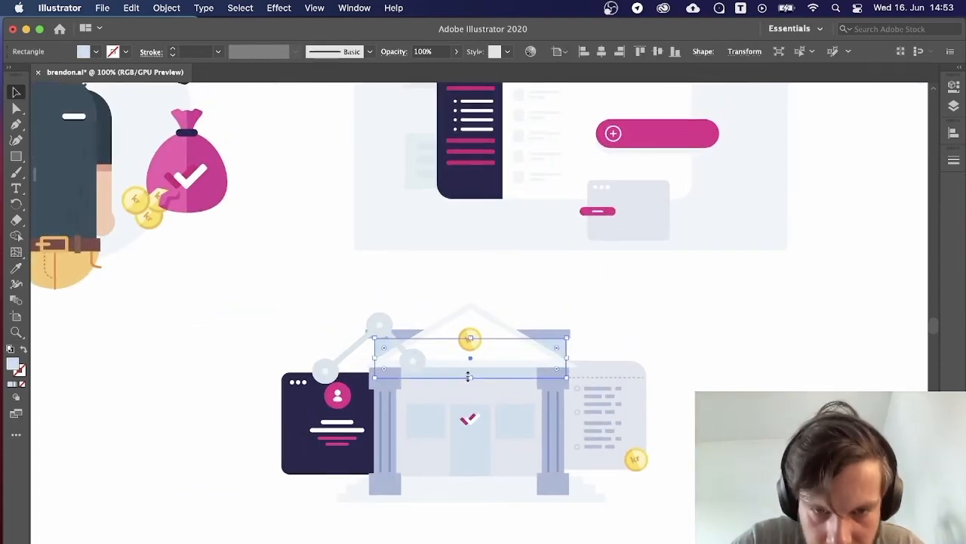
{"action": "left_click_drag", "start_coordinate": [468, 375], "coordinate": [469, 363]}
{"action": "scroll", "coordinate": [581, 277], "scroll_direction": "up", "scroll_amount": 3}
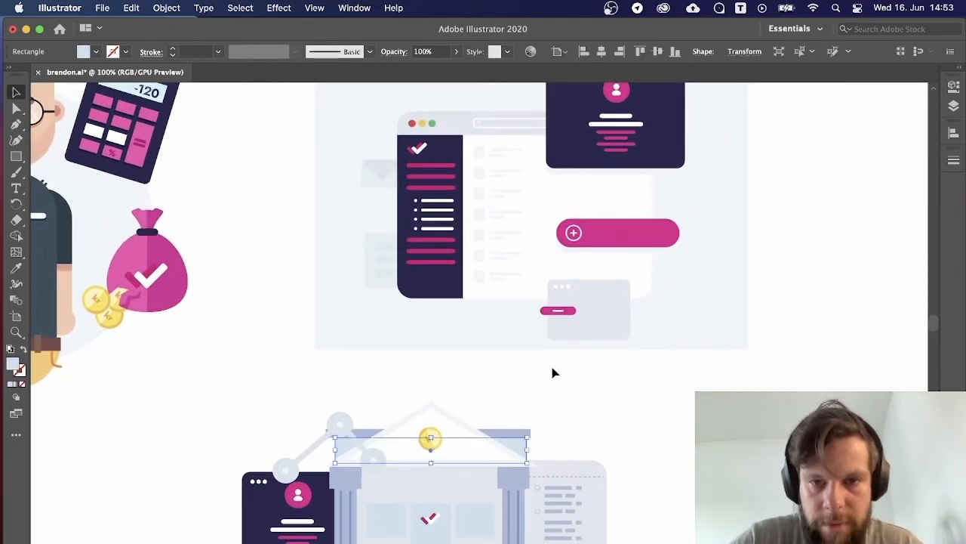
{"action": "key", "text": "i"}
{"action": "key", "text": "v"}
{"action": "left_click", "coordinate": [654, 462]}
{"action": "left_click_drag", "start_coordinate": [658, 466], "coordinate": [649, 401]}
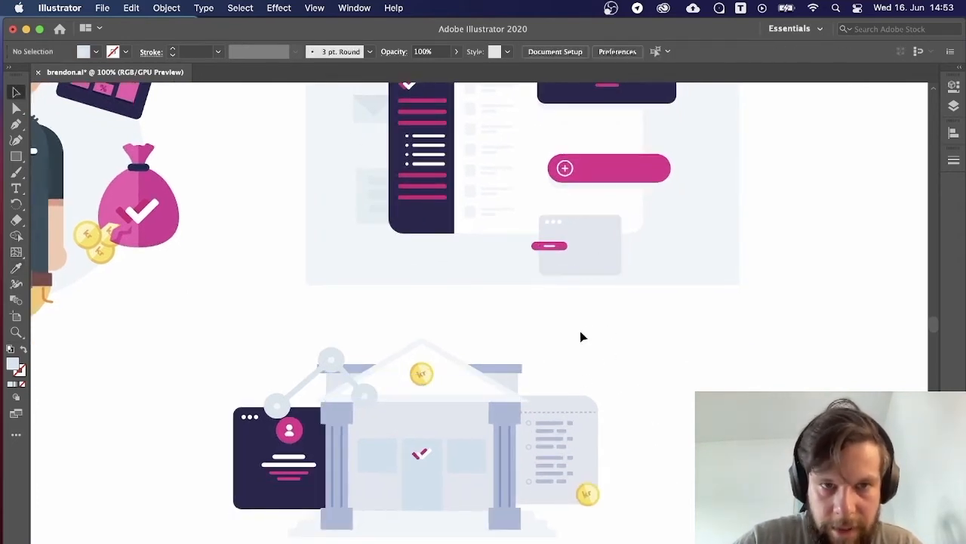
Centre the roof bar and the pale block behind the gable on each other horizontally.
{"action": "left_click", "coordinate": [510, 386]}
{"action": "left_click", "coordinate": [514, 378]}
{"action": "left_click", "coordinate": [510, 368], "text": "shift"}
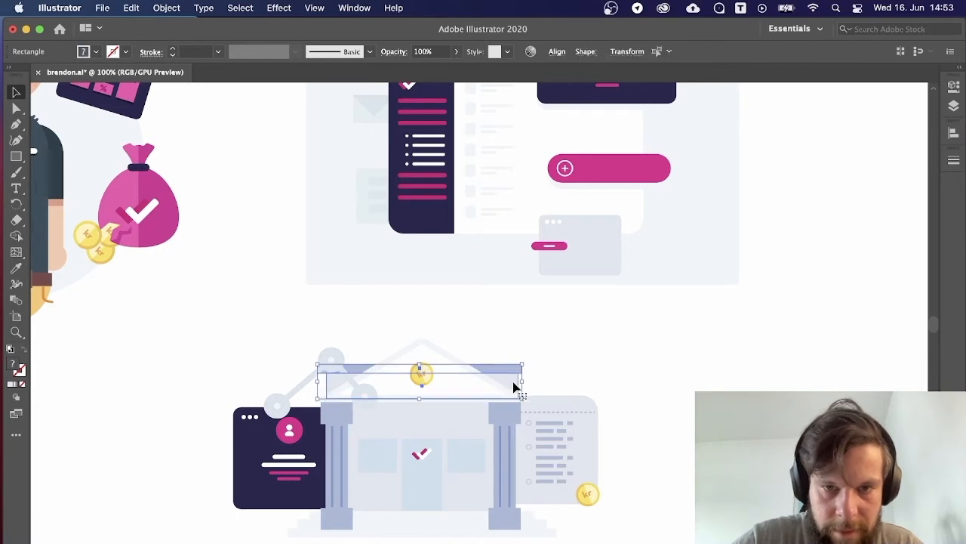
{"action": "left_click", "coordinate": [556, 51]}
{"action": "left_click", "coordinate": [444, 90]}
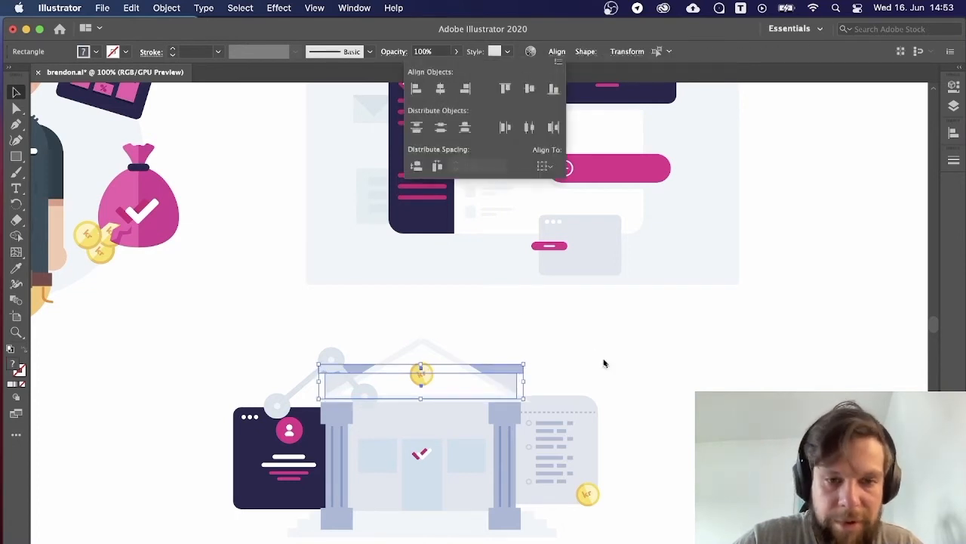
{"action": "left_click", "coordinate": [604, 358]}
{"action": "scroll", "coordinate": [618, 351], "scroll_direction": "down", "scroll_amount": 2}
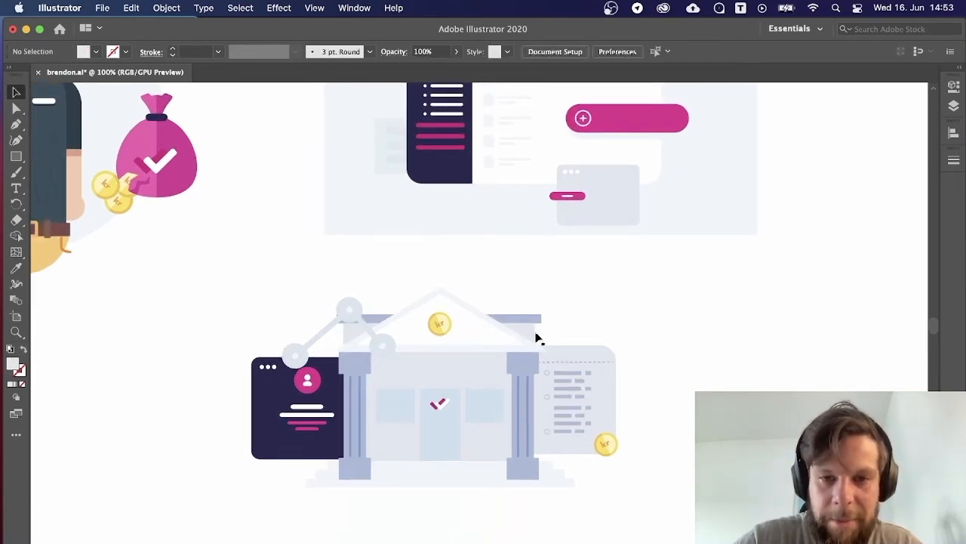
Examine the aligned bar and block behind the gable at several magnifications.
{"action": "left_click", "coordinate": [536, 338]}
{"action": "key", "text": "super+plus"}
{"action": "left_click", "coordinate": [640, 277]}
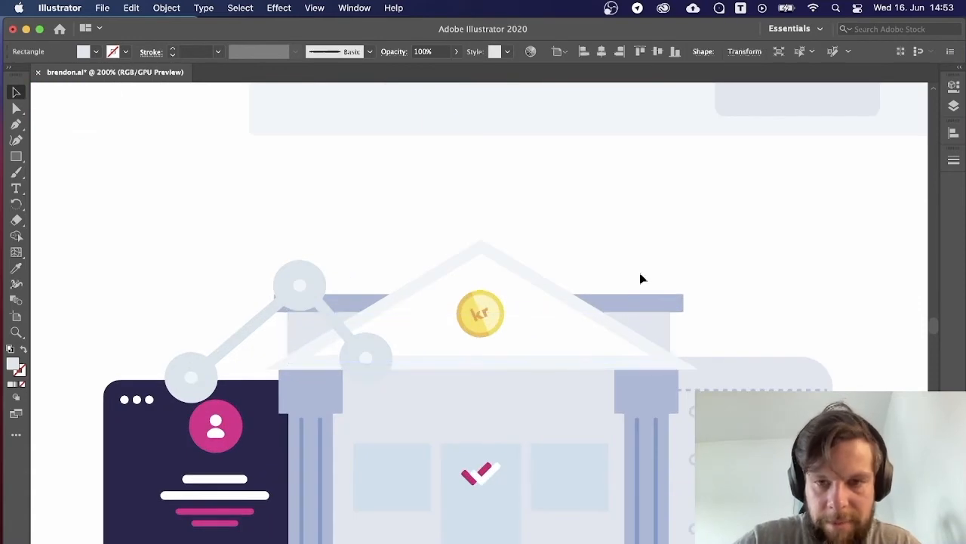
{"action": "key", "text": "super+minus"}
{"action": "key", "text": "super+minus"}
{"action": "key", "text": "super+minus"}
{"action": "key", "text": "super+minus"}
{"action": "key", "text": "super+plus"}
{"action": "key", "text": "super+plus"}
{"action": "key", "text": "super+plus"}
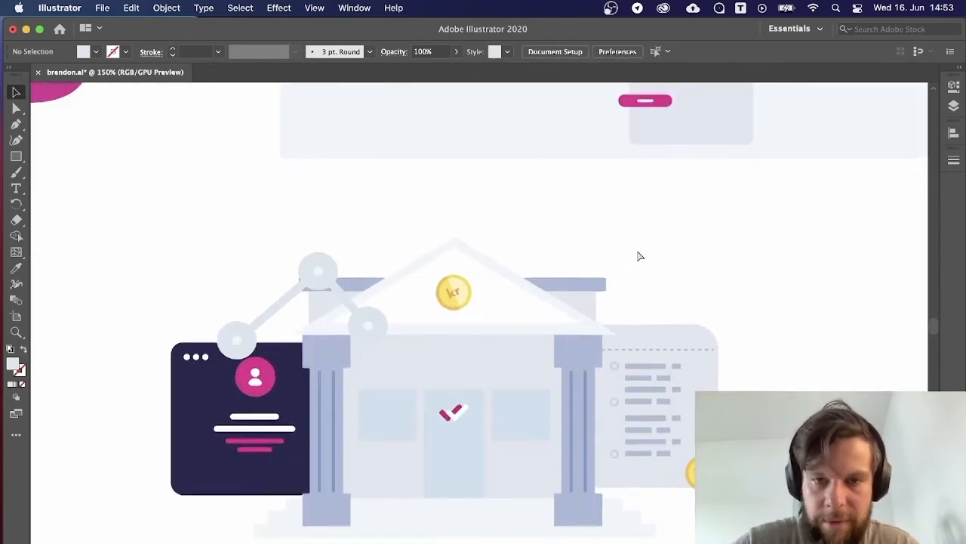
{"action": "key", "text": "super+plus"}
{"action": "scroll", "coordinate": [679, 225], "scroll_direction": "down", "scroll_amount": 2}
{"action": "scroll", "coordinate": [679, 225], "scroll_direction": "right", "scroll_amount": 2}
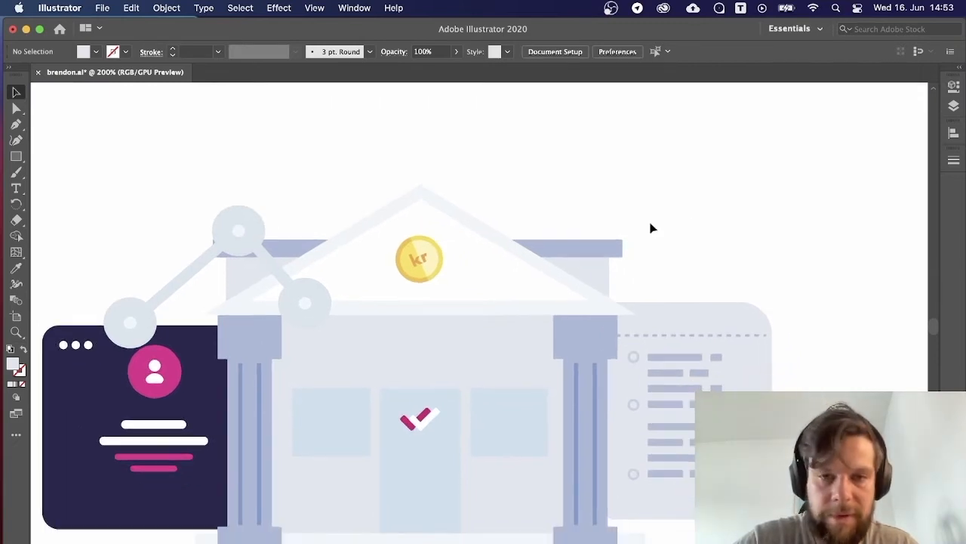
Make a strip about 161 by 3 px from a copy of the block beneath the roof bar, and give it a darker lilac fill.
{"action": "left_click", "coordinate": [593, 270]}
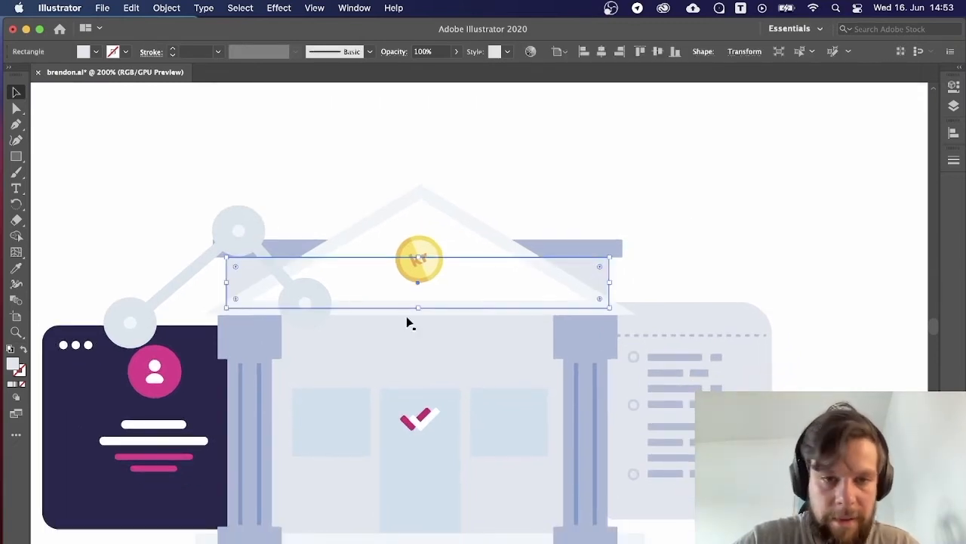
{"action": "left_click_drag", "start_coordinate": [421, 309], "coordinate": [421, 261]}
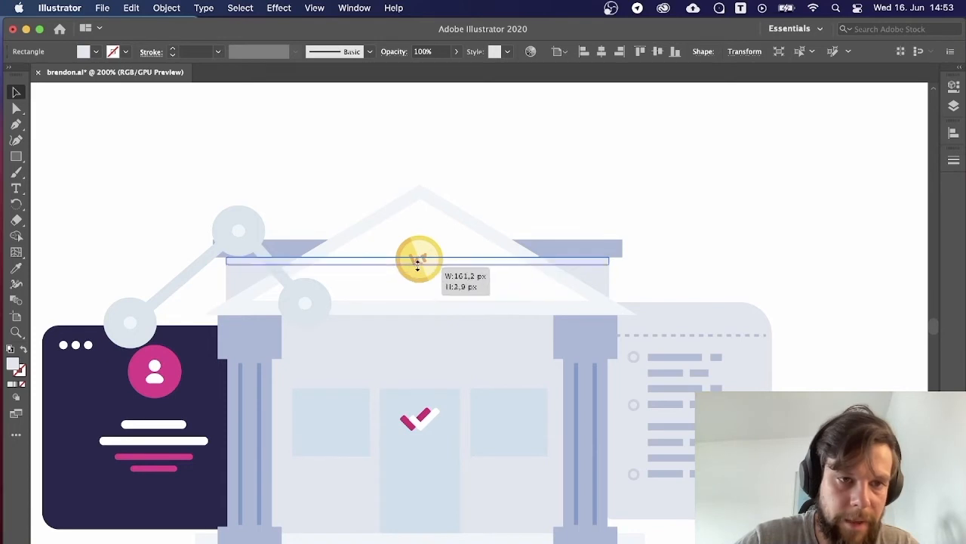
{"action": "key", "text": "i"}
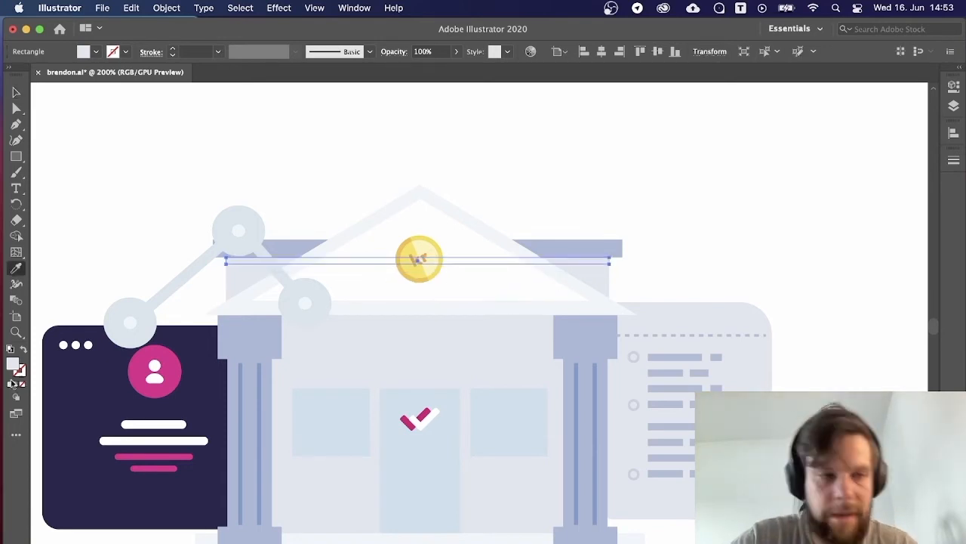
{"action": "double_click", "coordinate": [18, 367]}
{"action": "mouse_move", "coordinate": [532, 200]}
{"action": "left_mouse_down"}
{"action": "mouse_move", "coordinate": [533, 188]}
{"action": "mouse_move", "coordinate": [544, 190]}
{"action": "left_mouse_up"}
{"action": "left_click", "coordinate": [825, 176]}
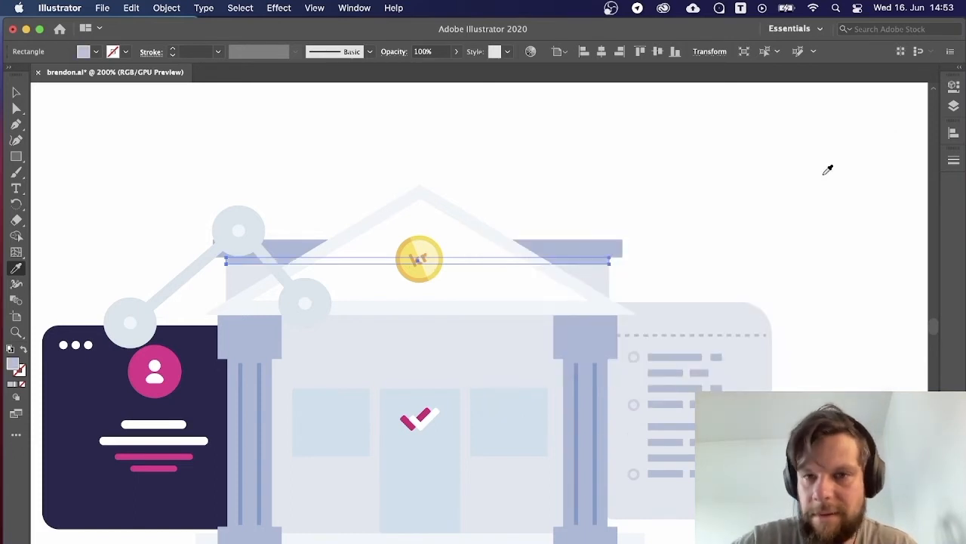
{"action": "key", "text": "v"}
{"action": "left_click", "coordinate": [821, 168]}
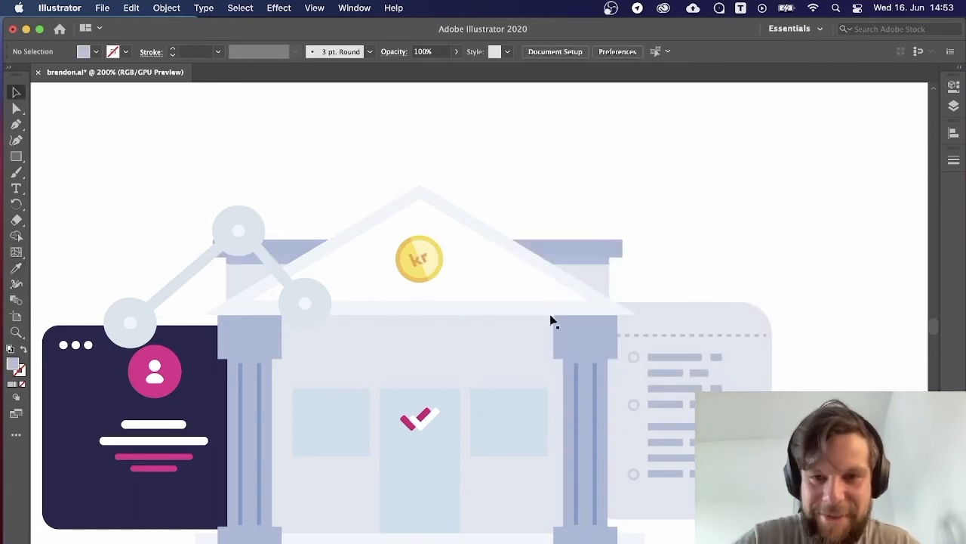
Lower the opacity of the thin shadow strip beneath the roof bar to 41%.
{"action": "left_click", "coordinate": [588, 263]}
{"action": "left_click", "coordinate": [456, 52]}
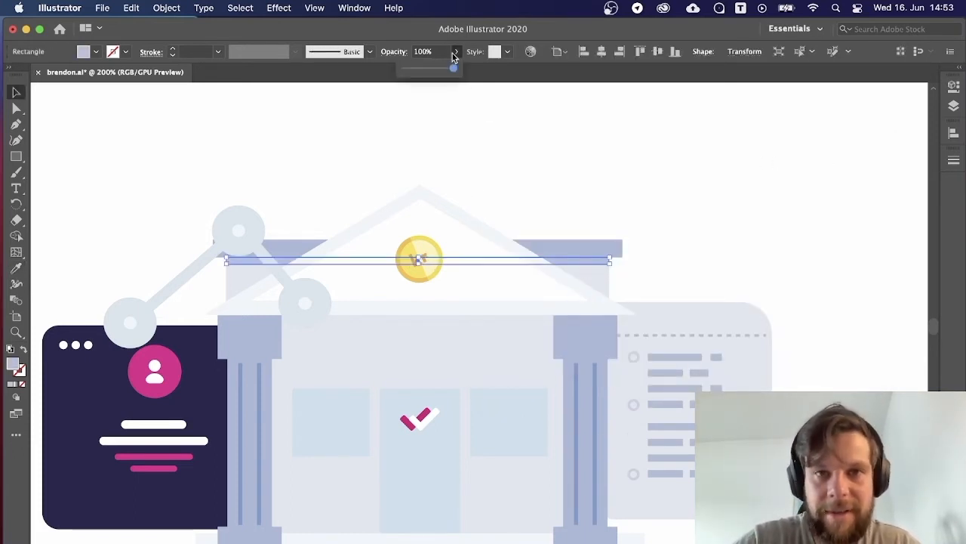
{"action": "left_click_drag", "start_coordinate": [453, 65], "coordinate": [426, 68]}
{"action": "left_click", "coordinate": [495, 127]}
Check how the softened shadow strip beneath the roof bar reads from afar and up close.
{"action": "key", "text": "super+minus"}
{"action": "key", "text": "super+minus"}
{"action": "key", "text": "super+minus"}
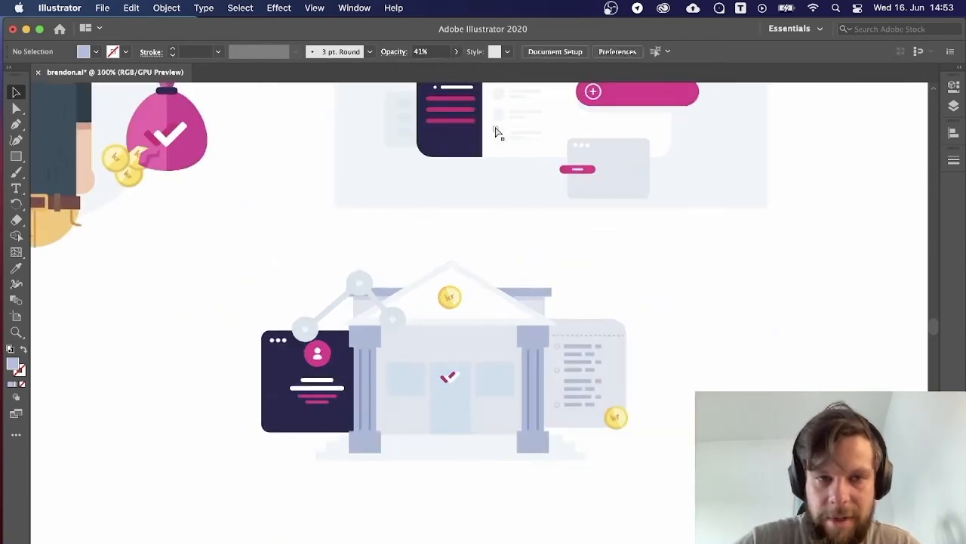
{"action": "key", "text": "super+plus"}
{"action": "key", "text": "super+plus"}
{"action": "key", "text": "super+plus"}
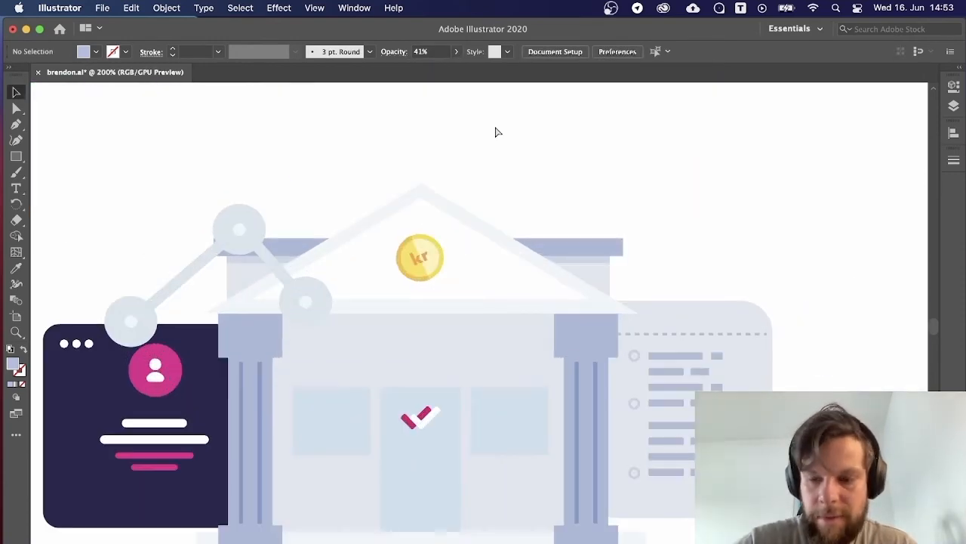
{"action": "key", "text": "super+minus"}
{"action": "key", "text": "super+minus"}
{"action": "key", "text": "super+minus"}
{"action": "key", "text": "super+minus"}
{"action": "key", "text": "super+plus"}
{"action": "key", "text": "super+plus"}
{"action": "key", "text": "super+plus"}
{"action": "key", "text": "super+plus"}
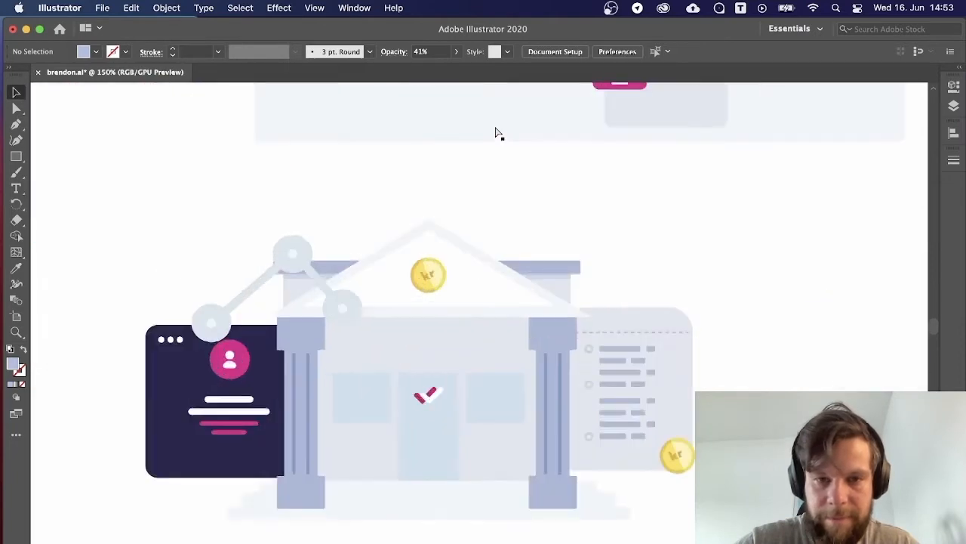
{"action": "scroll", "coordinate": [523, 148], "scroll_direction": "down", "scroll_amount": 1}
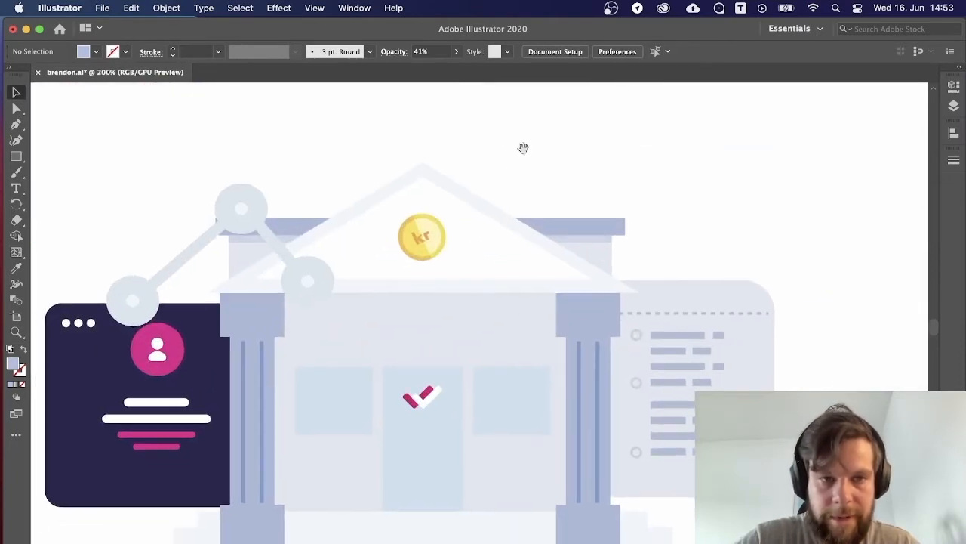
Recolour the roof bar behind the gable with the dark navy sampled from the app window's sidebar.
{"action": "left_click", "coordinate": [291, 224]}
{"action": "left_click", "coordinate": [328, 158]}
{"action": "left_click", "coordinate": [315, 222]}
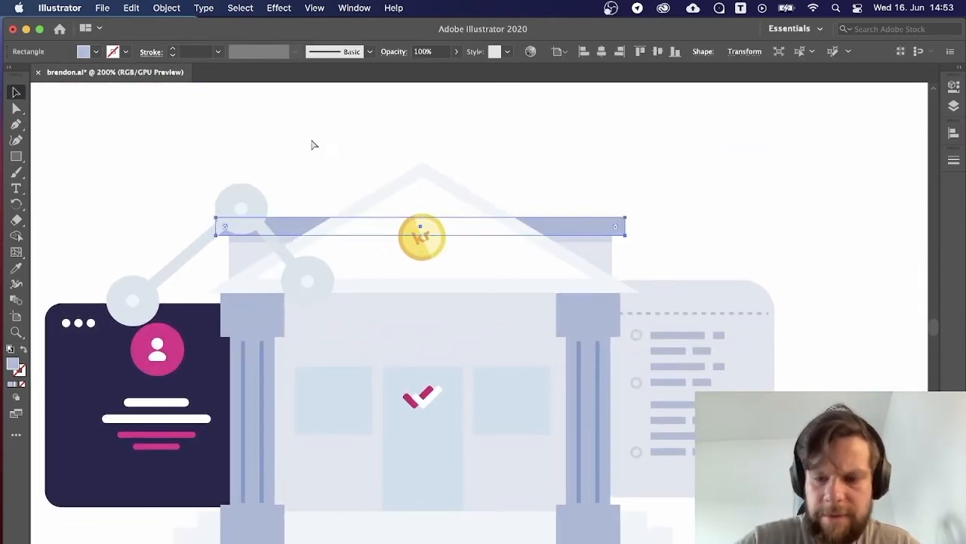
{"action": "key", "text": "super+minus"}
{"action": "key", "text": "super+minus"}
{"action": "left_click", "coordinate": [630, 238]}
{"action": "left_click", "coordinate": [683, 367]}
{"action": "scroll", "coordinate": [664, 422], "scroll_direction": "up", "scroll_amount": 3}
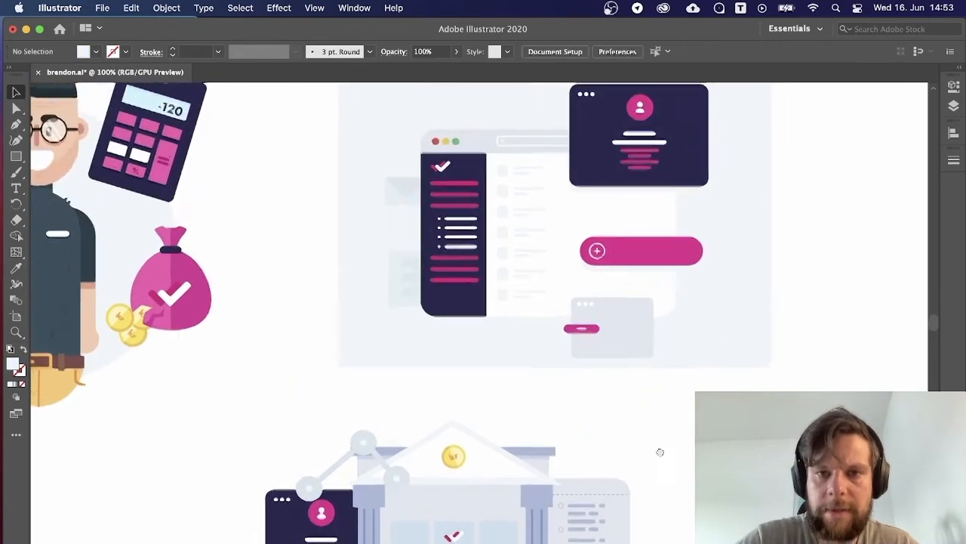
{"action": "left_click", "coordinate": [514, 412]}
{"action": "key", "text": "i"}
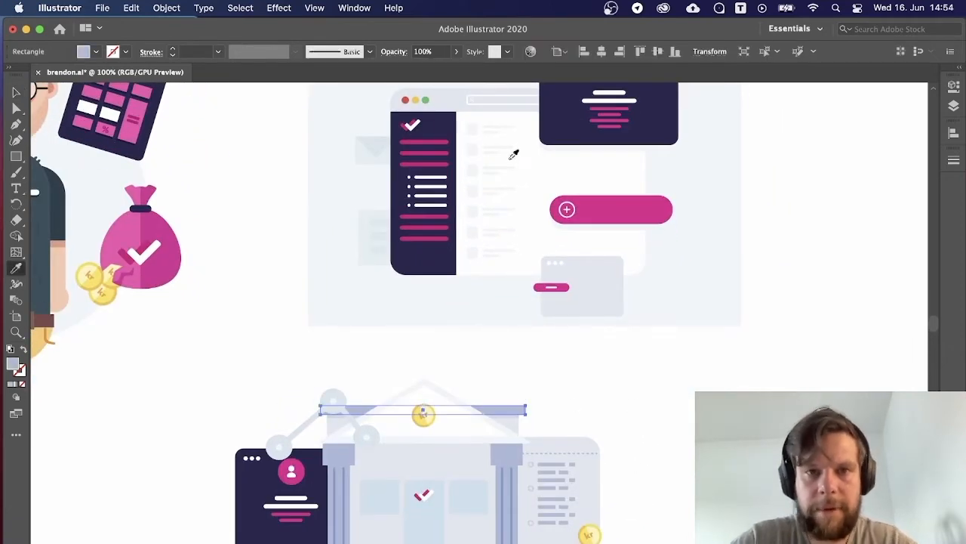
{"action": "left_click", "coordinate": [448, 99]}
{"action": "left_click", "coordinate": [434, 256]}
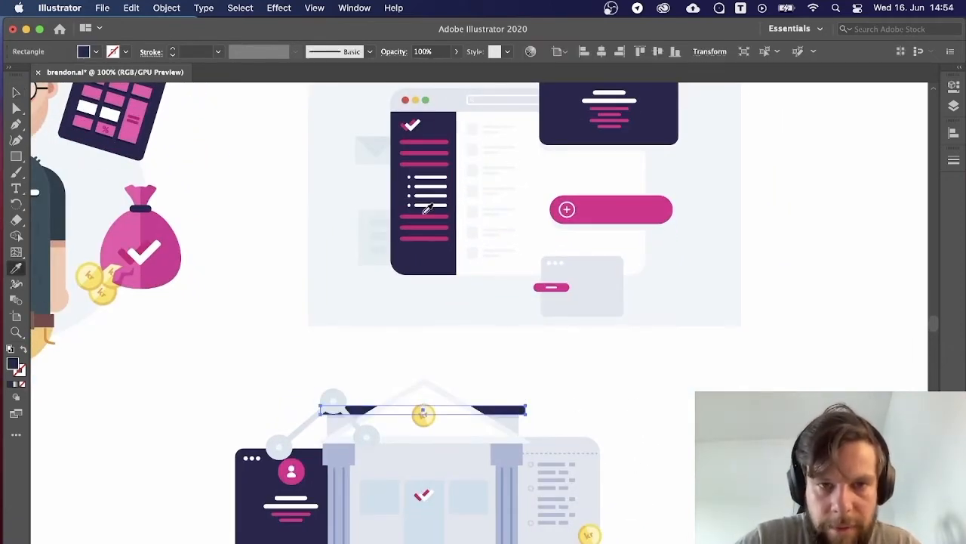
{"action": "key", "text": "v"}
{"action": "left_click", "coordinate": [576, 370]}
{"action": "scroll", "coordinate": [574, 347], "scroll_direction": "down", "scroll_amount": 3}
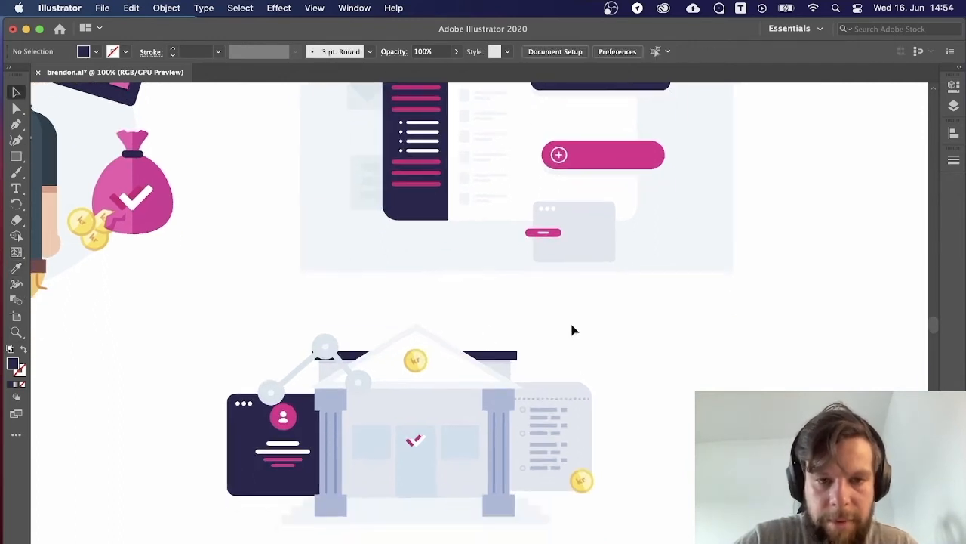
Try recolouring the column beside the profile card with that card's dark navy, and undo the change.
{"action": "scroll", "coordinate": [513, 399], "scroll_direction": "down", "scroll_amount": 3}
{"action": "scroll", "coordinate": [514, 400], "scroll_direction": "right", "scroll_amount": 3}
{"action": "left_click", "coordinate": [255, 445]}
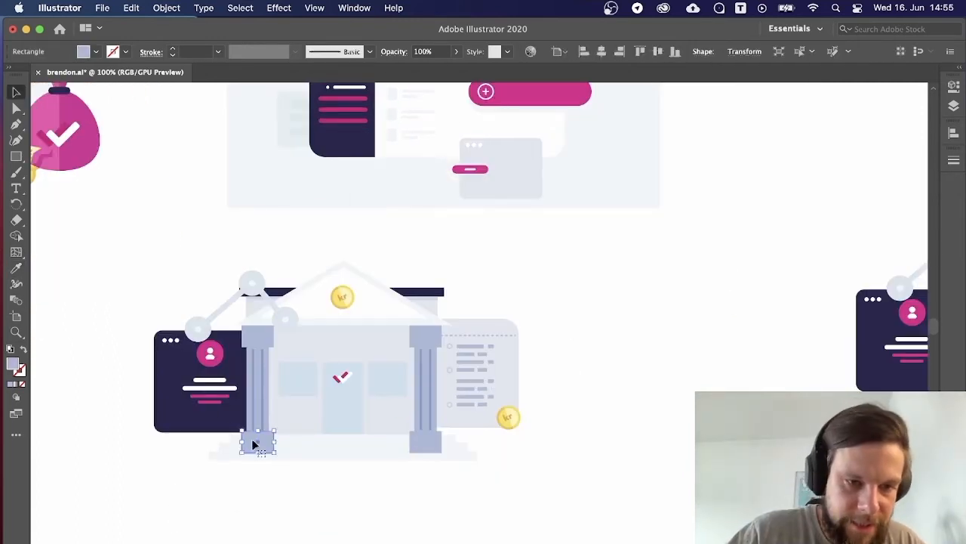
{"action": "left_click", "coordinate": [259, 365]}
{"action": "key", "text": "i"}
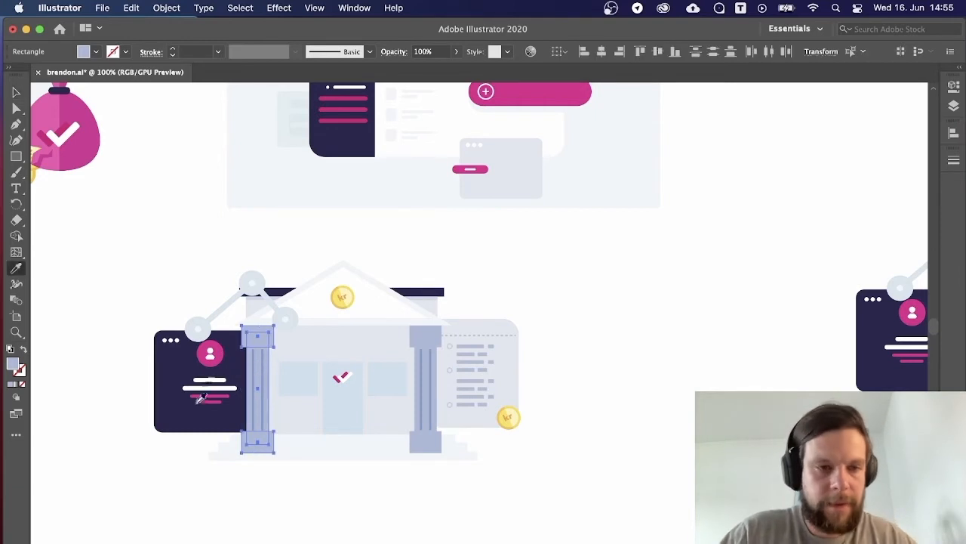
{"action": "left_click", "coordinate": [202, 411]}
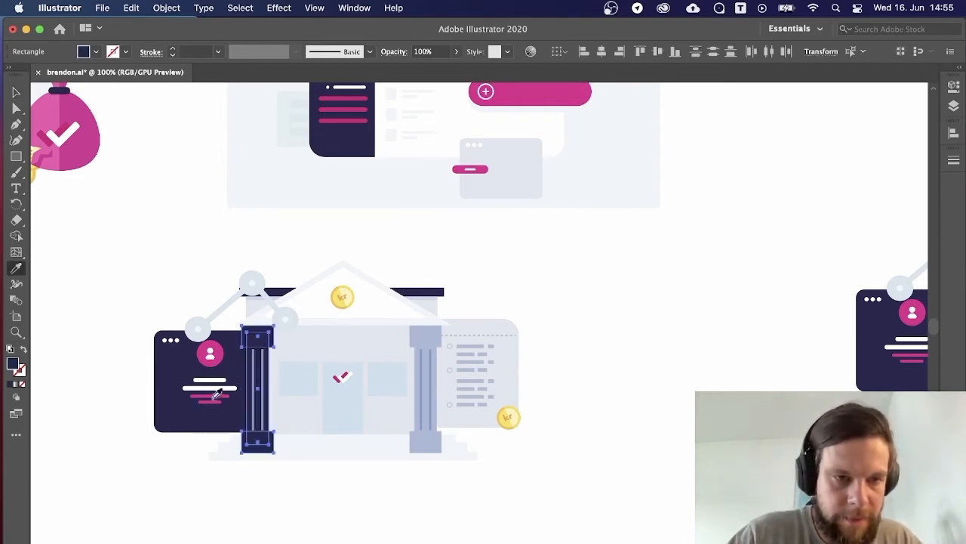
{"action": "key", "text": "v"}
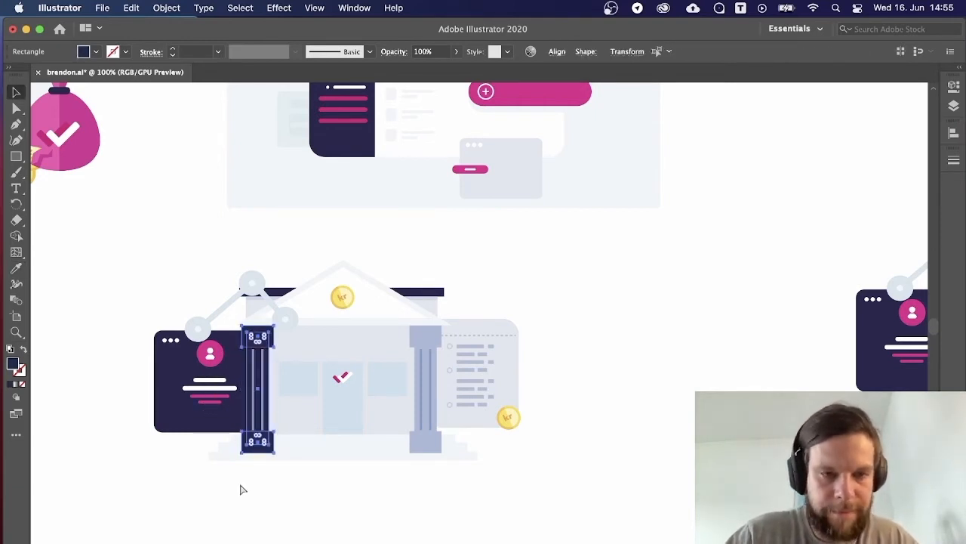
{"action": "key", "text": "super+z"}
{"action": "left_click", "coordinate": [238, 490]}
Recolour the gable's inner triangle and its outer frame with the dark navy sampled from the roof bar.
{"action": "key", "text": "super+equal"}
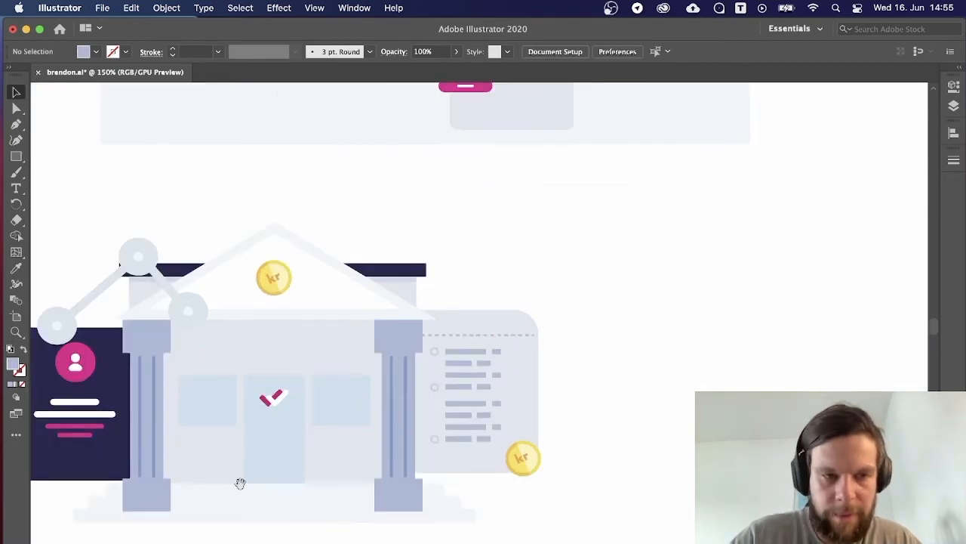
{"action": "left_click_drag", "start_coordinate": [240, 481], "coordinate": [375, 377]}
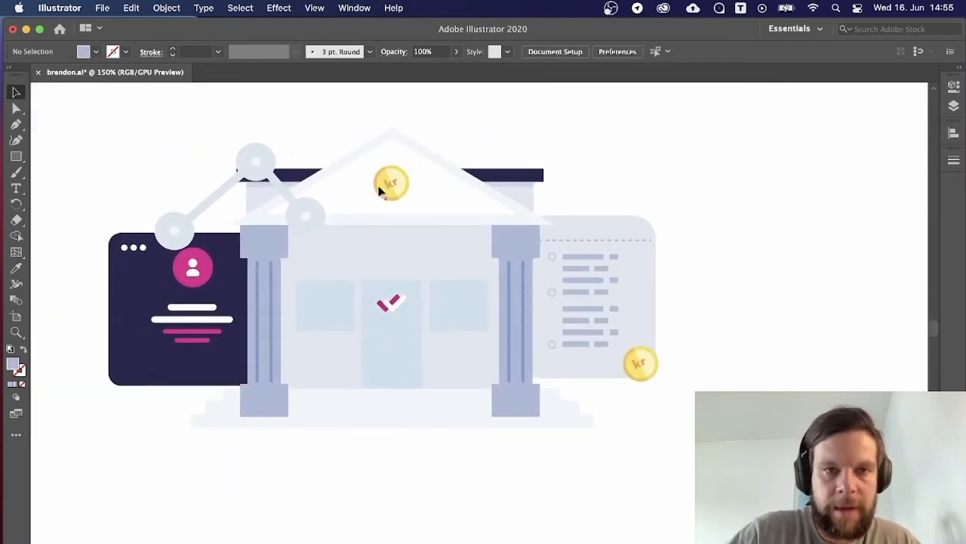
{"action": "left_click", "coordinate": [434, 201]}
{"action": "key", "text": "i"}
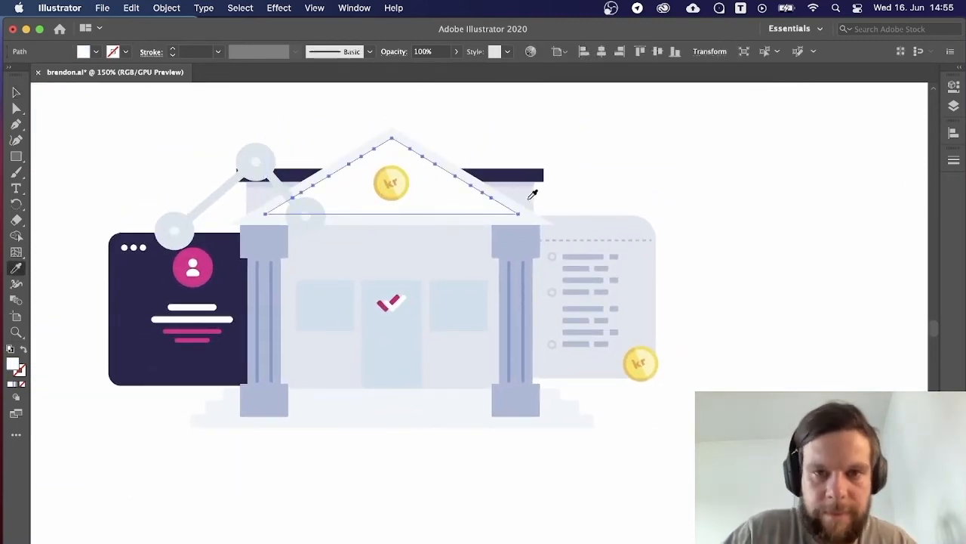
{"action": "left_click", "coordinate": [523, 173]}
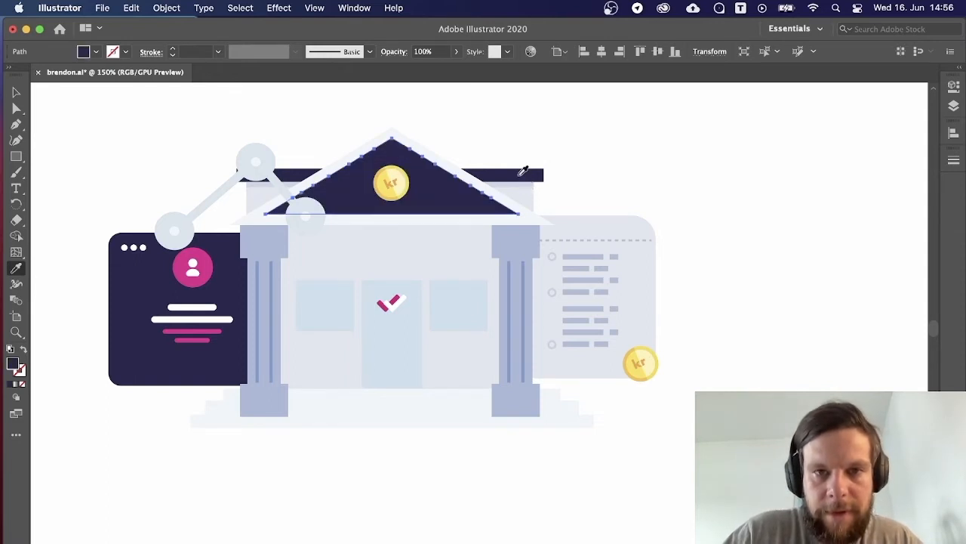
{"action": "key", "text": "v"}
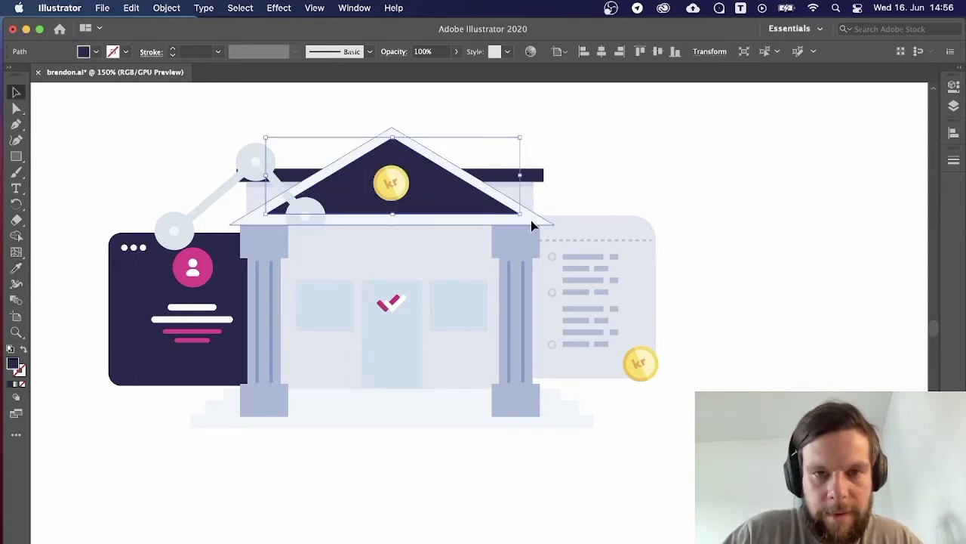
{"action": "key", "text": "super+z"}
{"action": "key", "text": "shift+super+z"}
{"action": "left_click", "coordinate": [572, 151]}
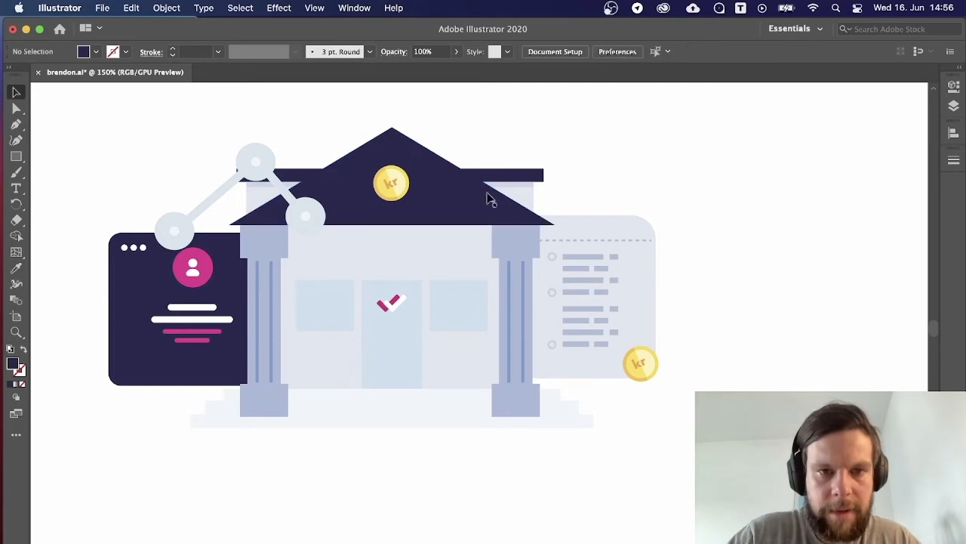
Recolour the gable's inner triangle with the magenta sampled from the profile card's avatar circle.
{"action": "left_click", "coordinate": [481, 198]}
{"action": "key", "text": "i"}
{"action": "left_click", "coordinate": [207, 271]}
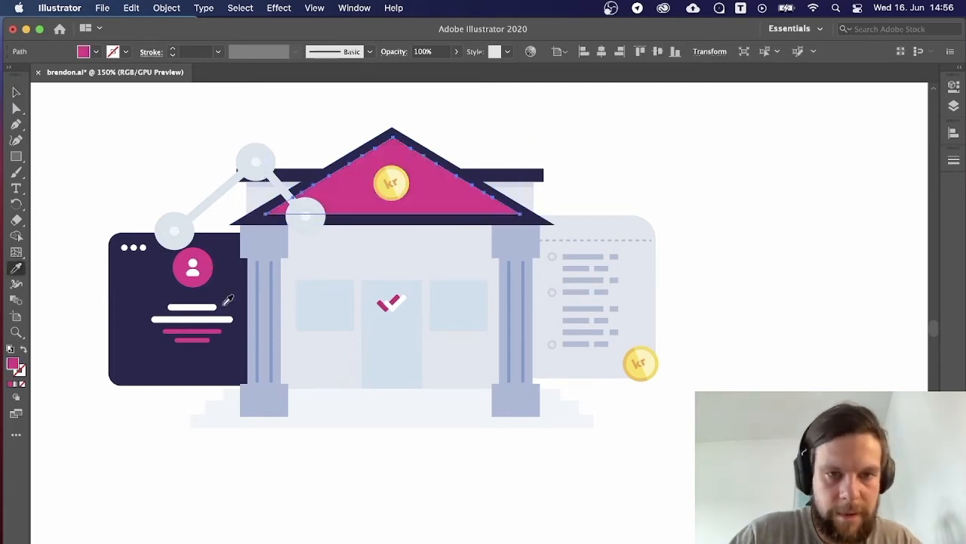
{"action": "key", "text": "v"}
{"action": "left_click", "coordinate": [174, 194]}
Compare the recoloured bank roof with the other illustrations, and inspect the shadow strip under the roof bar up close.
{"action": "key", "text": "super+minus"}
{"action": "key", "text": "super+minus"}
{"action": "key", "text": "super+minus"}
{"action": "key", "text": "super+minus"}
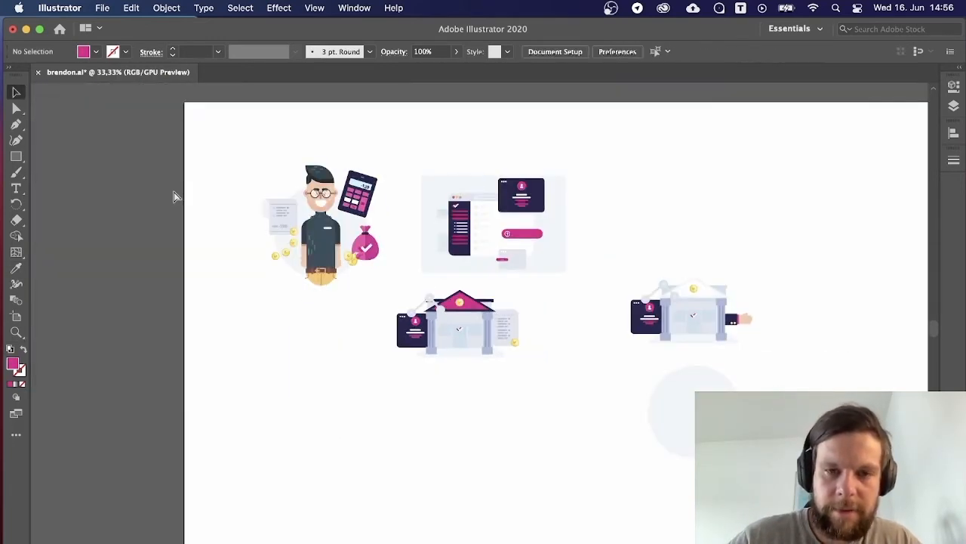
{"action": "key", "text": "super+1"}
{"action": "key", "text": "super+plus"}
{"action": "key", "text": "super+plus"}
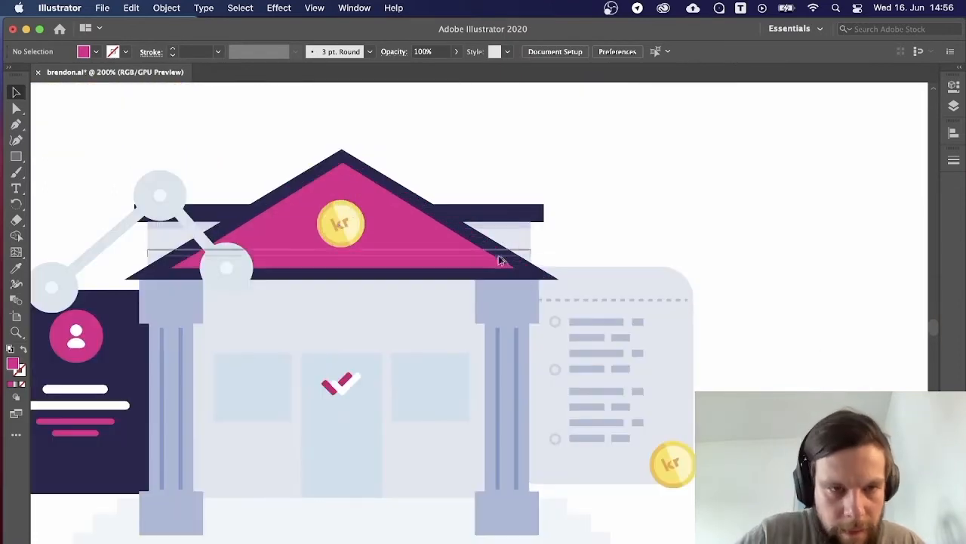
{"action": "left_click", "coordinate": [495, 280]}
{"action": "left_click", "coordinate": [667, 223]}
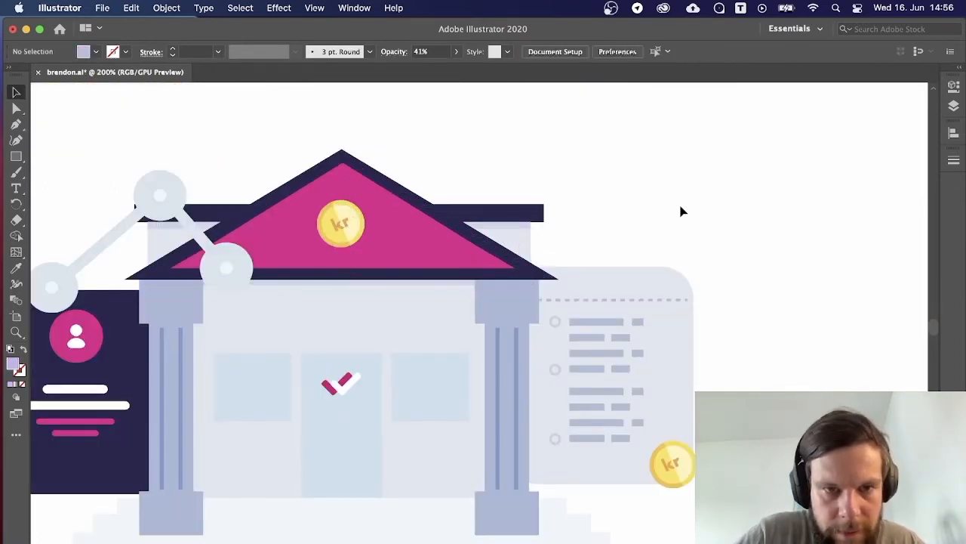
Try adjusting the lower edge of the shadow strip beneath the gable, and undo the change.
{"action": "left_click", "coordinate": [386, 286]}
{"action": "left_click_drag", "start_coordinate": [357, 292], "coordinate": [342, 291]}
{"action": "key", "text": "super+z"}
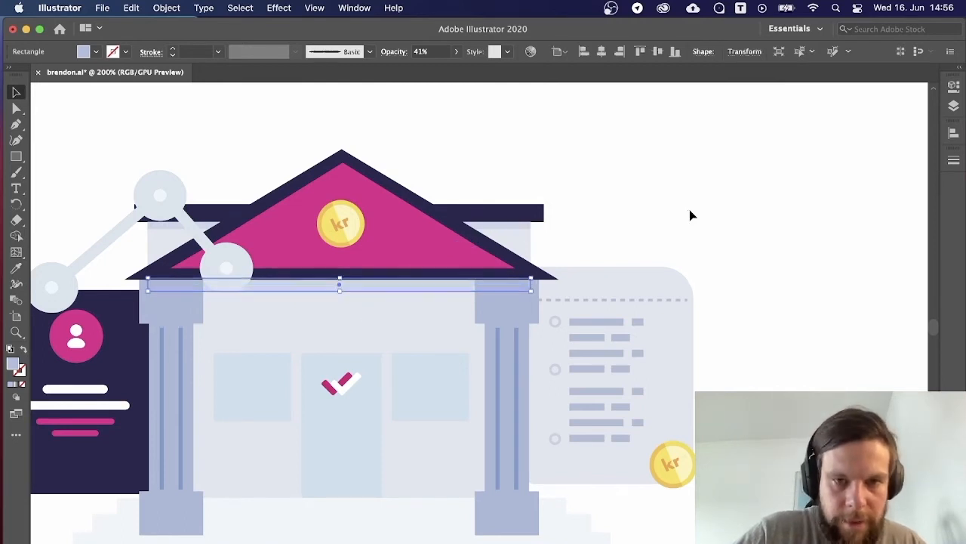
Compare the bank with the other illustrations and save the document.
{"action": "left_click", "coordinate": [689, 214]}
{"action": "key", "text": "super+minus"}
{"action": "key", "text": "super+minus"}
{"action": "key", "text": "super+minus"}
{"action": "key", "text": "super+s"}
{"action": "key", "text": "super+plus"}
{"action": "key", "text": "super+plus"}
{"action": "key", "text": "super+plus"}
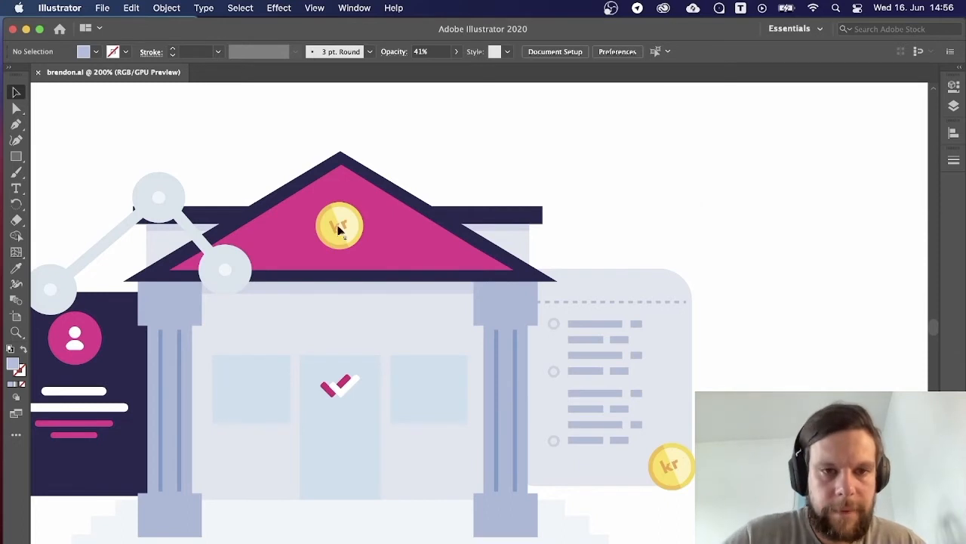
Delete the magenta inner triangle from the bank's gable.
{"action": "left_click", "coordinate": [370, 213]}
{"action": "left_click", "coordinate": [446, 151]}
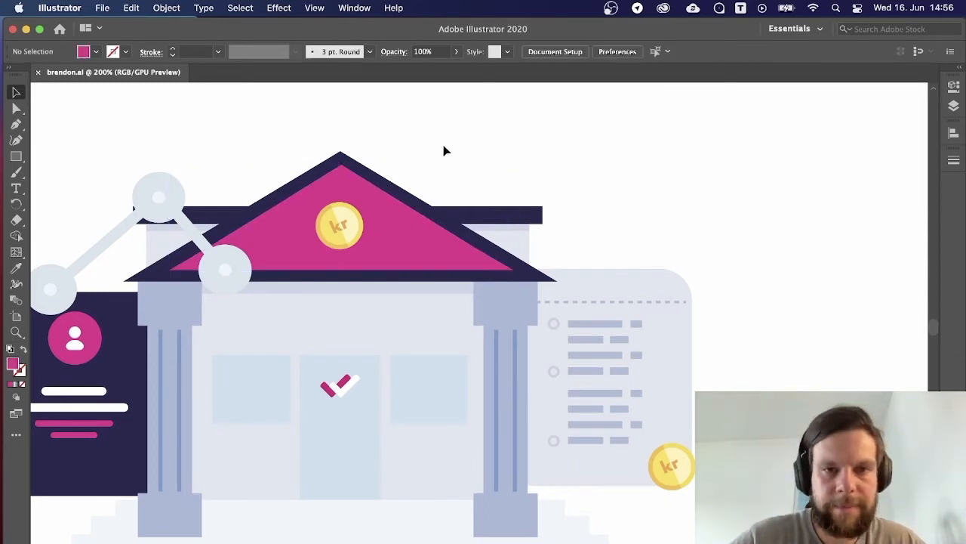
{"action": "key", "text": "super+minus"}
{"action": "key", "text": "super+minus"}
{"action": "key", "text": "super+minus"}
{"action": "key", "text": "super+plus"}
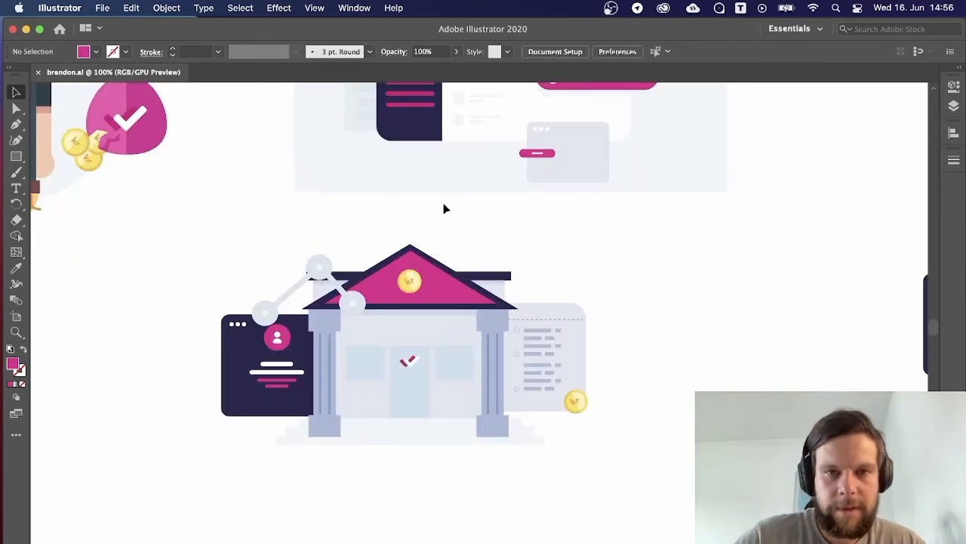
{"action": "scroll", "coordinate": [444, 209], "scroll_direction": "up", "scroll_amount": 2}
{"action": "left_click", "coordinate": [422, 322]}
{"action": "key", "text": "Delete"}
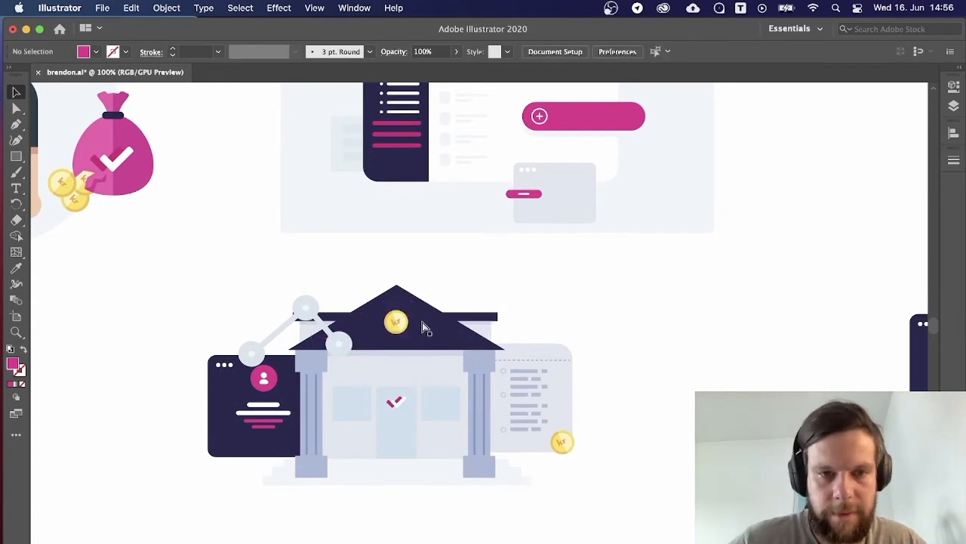
Recolour the dark navy gable triangle with the light grey sampled from the bank's front wall.
{"action": "key", "text": "super+minus"}
{"action": "key", "text": "super+minus"}
{"action": "key", "text": "super+plus"}
{"action": "key", "text": "super+plus"}
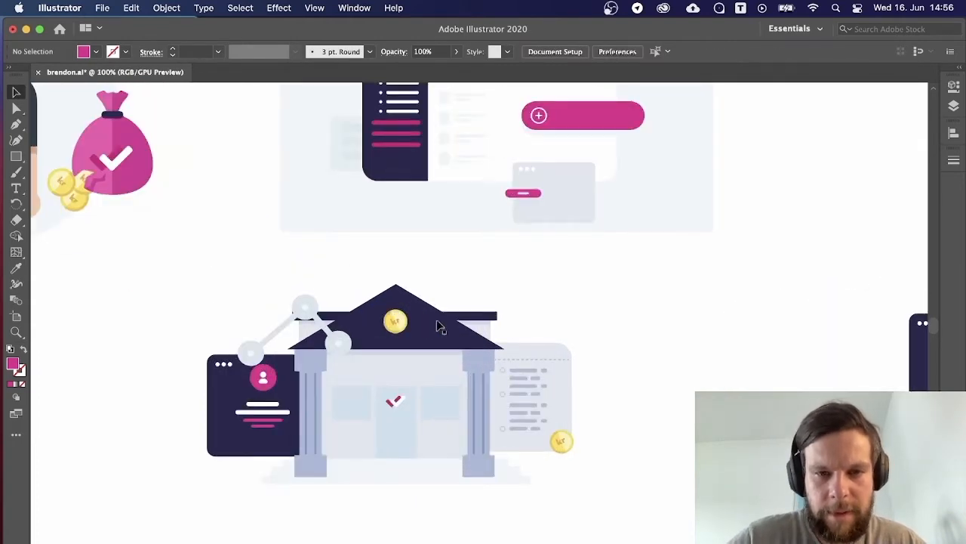
{"action": "left_click", "coordinate": [442, 326]}
{"action": "key", "text": "i"}
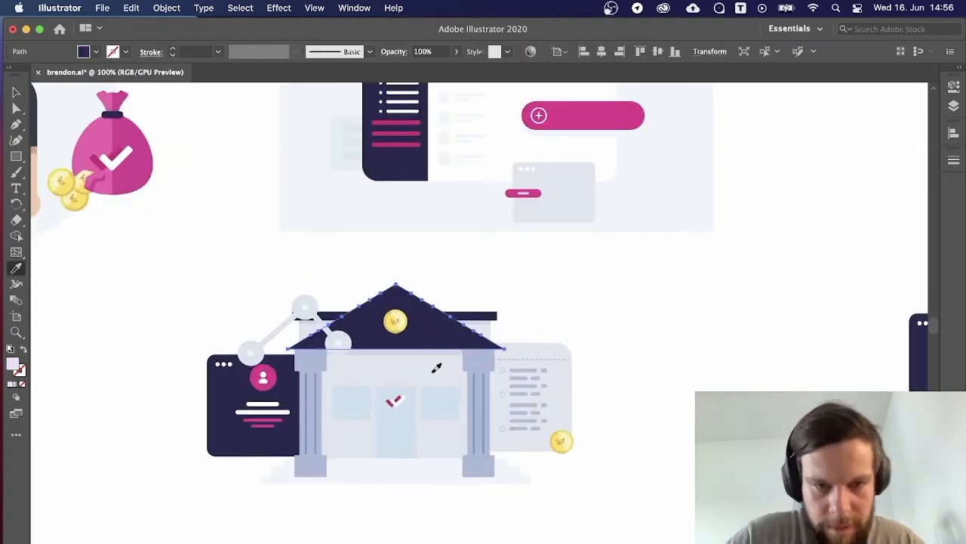
{"action": "left_click", "coordinate": [437, 368]}
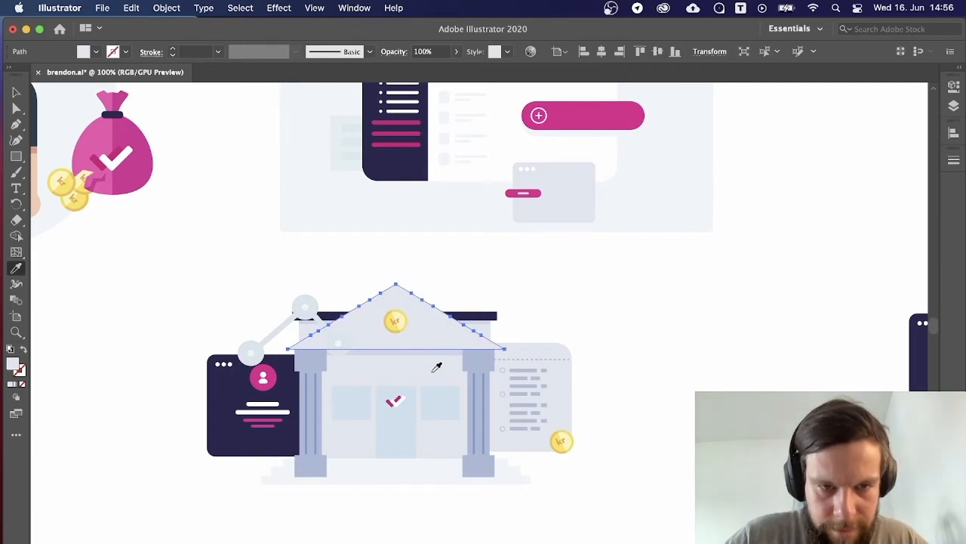
Lighten the gable's fill to a near-white tint and compare the bank with the other illustrations.
{"action": "double_click", "coordinate": [13, 365]}
{"action": "left_click_drag", "start_coordinate": [514, 182], "coordinate": [509, 174]}
{"action": "left_click", "coordinate": [825, 177]}
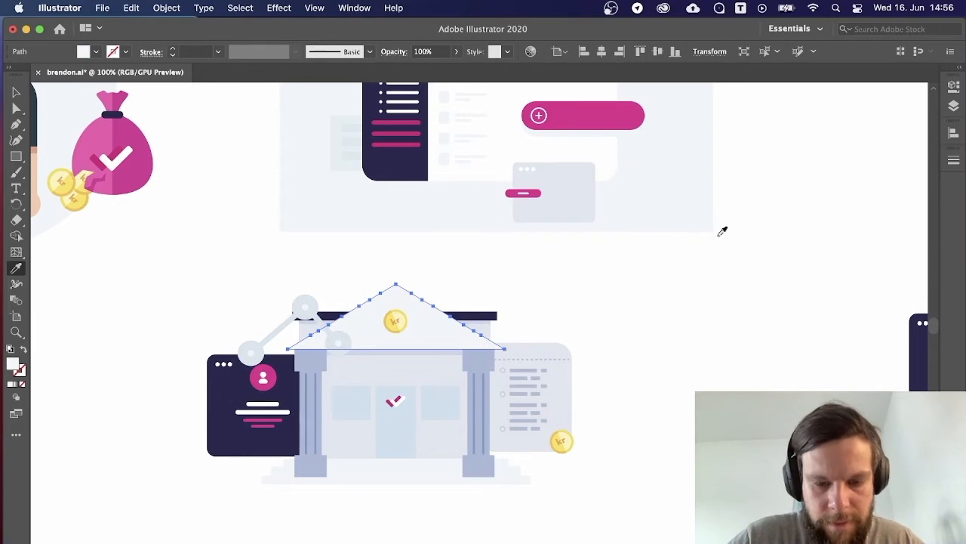
{"action": "left_click", "coordinate": [767, 277], "text": "super"}
{"action": "key", "text": "super+minus"}
{"action": "key", "text": "super+minus"}
{"action": "key", "text": "super+minus"}
{"action": "key", "text": "super+minus"}
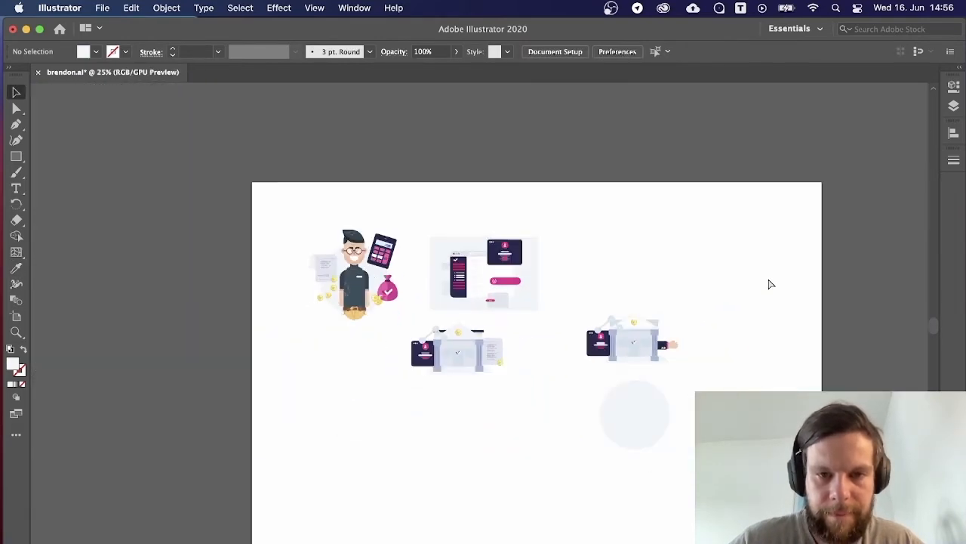
{"action": "key", "text": "super+plus"}
{"action": "key", "text": "super+plus"}
{"action": "key", "text": "super+plus"}
{"action": "key", "text": "super+plus"}
{"action": "key", "text": "super+plus"}
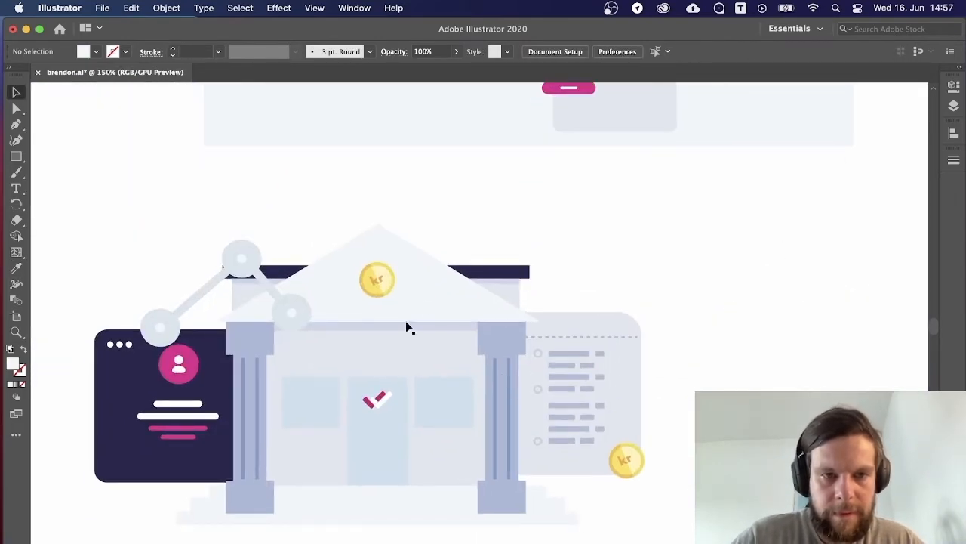
Recolour the near-white gable with the light grey sampled from the wall section behind it.
{"action": "left_click", "coordinate": [418, 300]}
{"action": "key", "text": "i"}
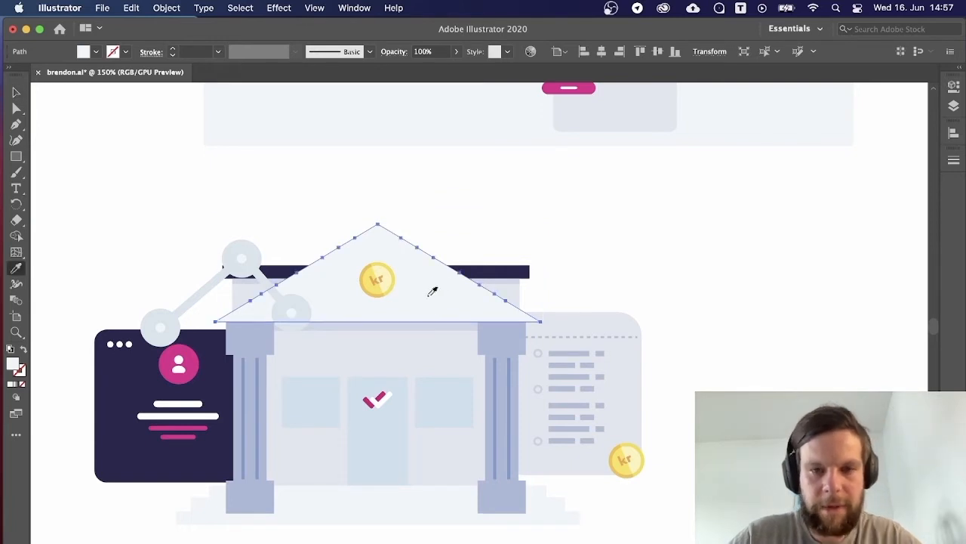
{"action": "left_click", "coordinate": [517, 293]}
{"action": "left_click", "coordinate": [602, 285], "text": "super"}
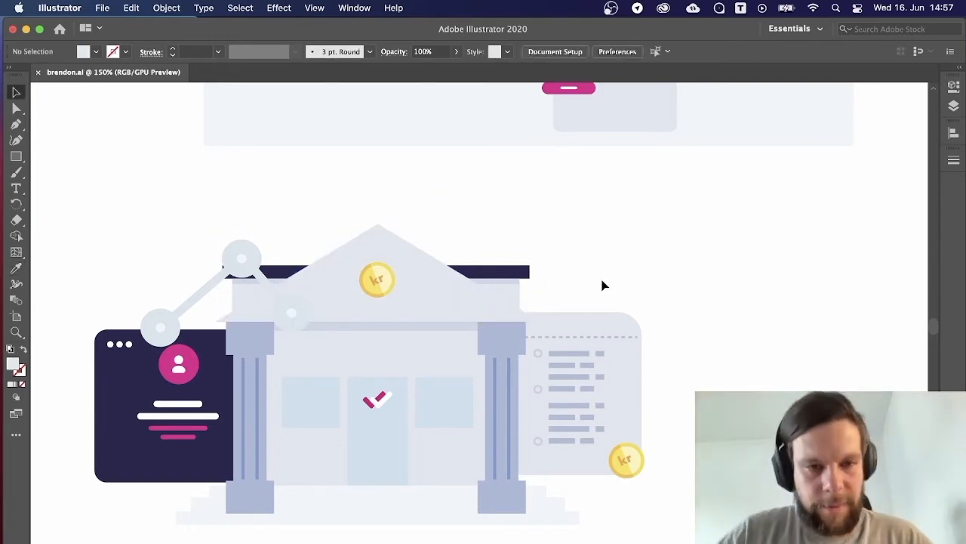
Ungroup the bank's door from its check mark.
{"action": "right_click", "coordinate": [445, 365]}
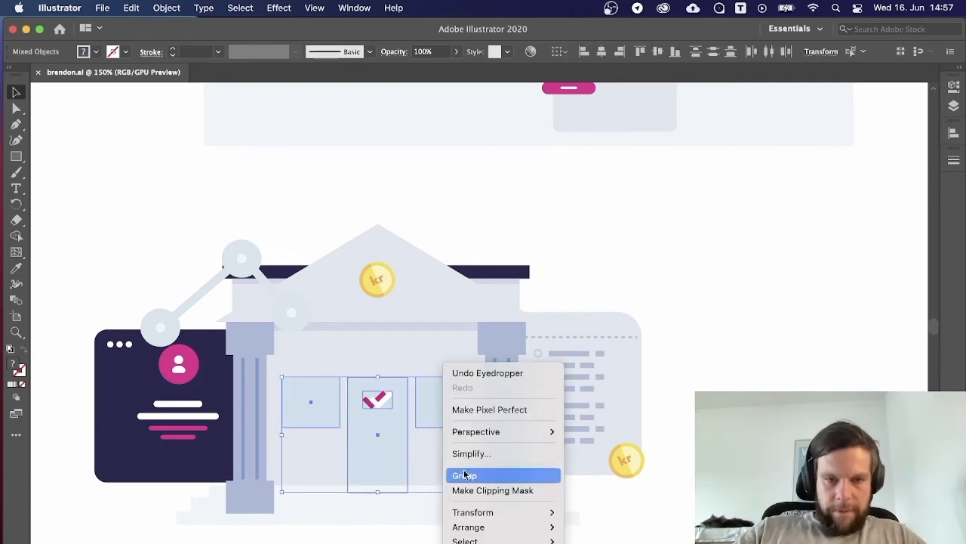
{"action": "left_click", "coordinate": [483, 473]}
{"action": "left_click", "coordinate": [372, 464]}
{"action": "right_click", "coordinate": [362, 454]}
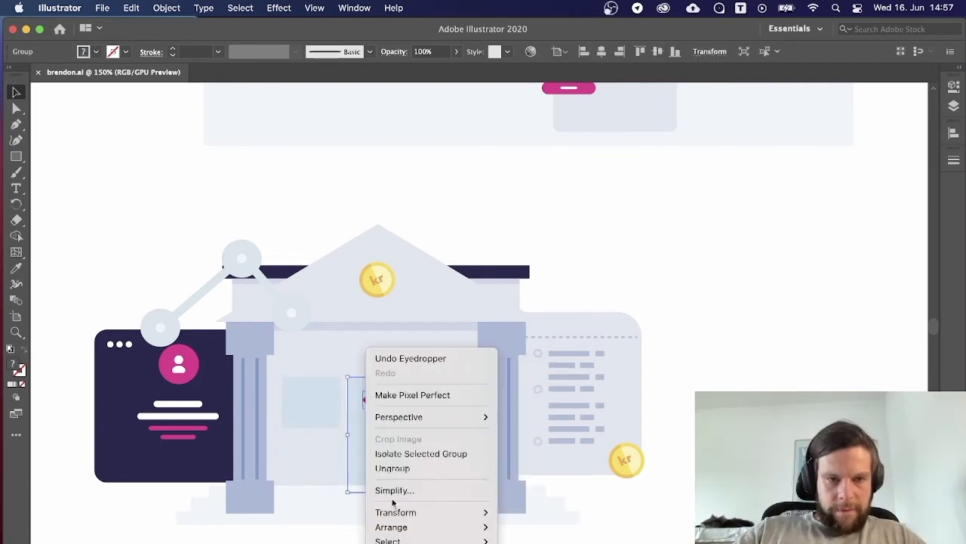
{"action": "left_click", "coordinate": [403, 471]}
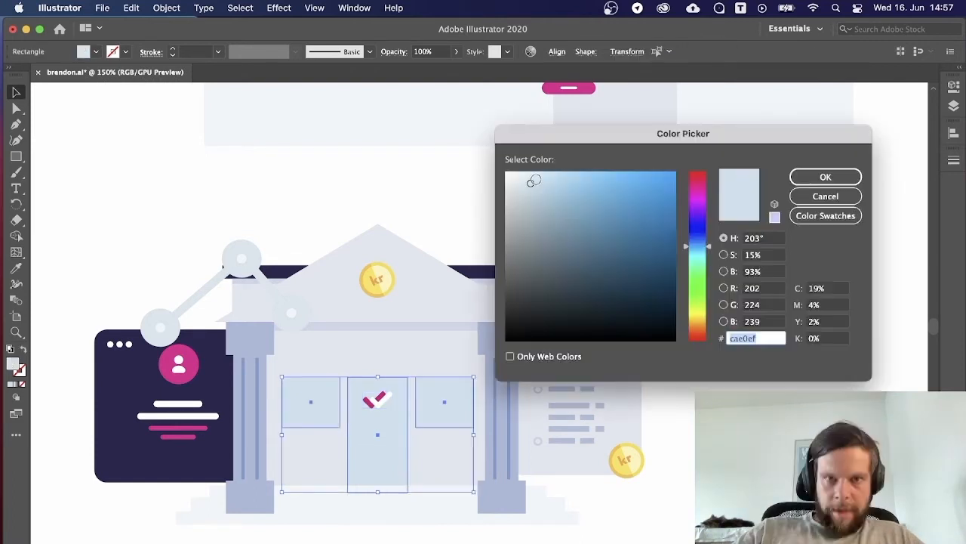
Set the fill of the door and both windows to a lighter blue and compare it with the other illustrations.
{"action": "left_click_drag", "start_coordinate": [533, 181], "coordinate": [555, 174]}
{"action": "left_click", "coordinate": [834, 178]}
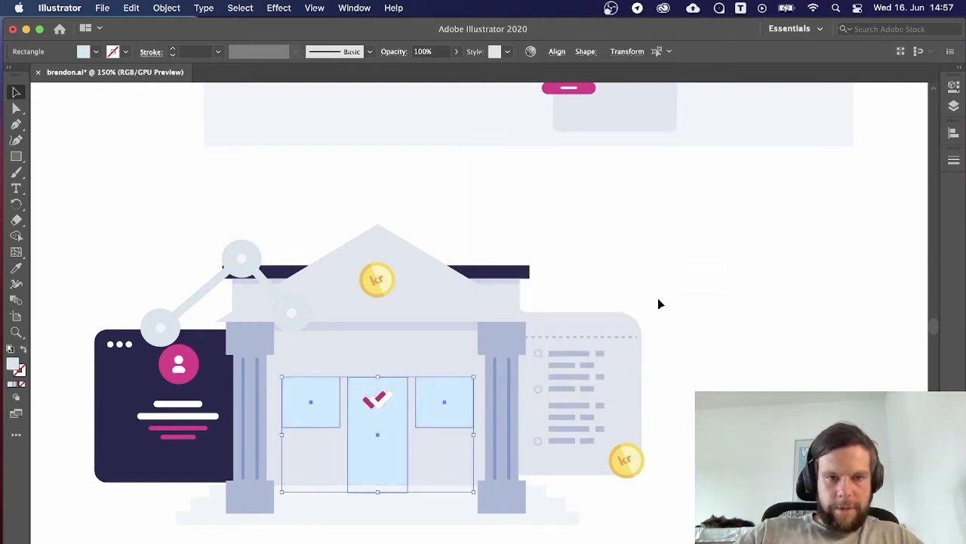
{"action": "left_click", "coordinate": [677, 252]}
{"action": "key", "text": "super+minus"}
{"action": "key", "text": "super+minus"}
{"action": "key", "text": "super+minus"}
{"action": "key", "text": "super+minus"}
{"action": "key", "text": "super+plus"}
{"action": "key", "text": "super+plus"}
{"action": "key", "text": "super+plus"}
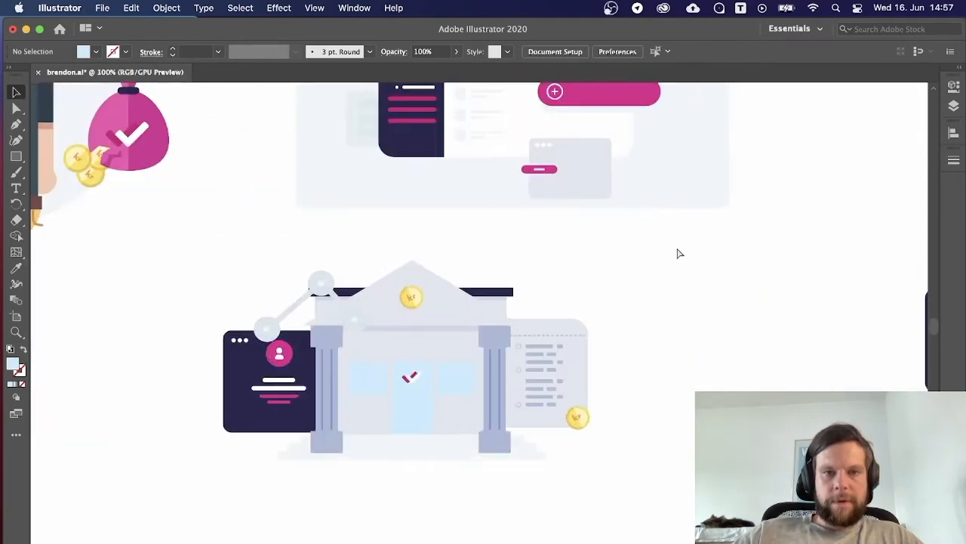
{"action": "left_click", "coordinate": [415, 388]}
{"action": "left_click", "coordinate": [382, 377]}
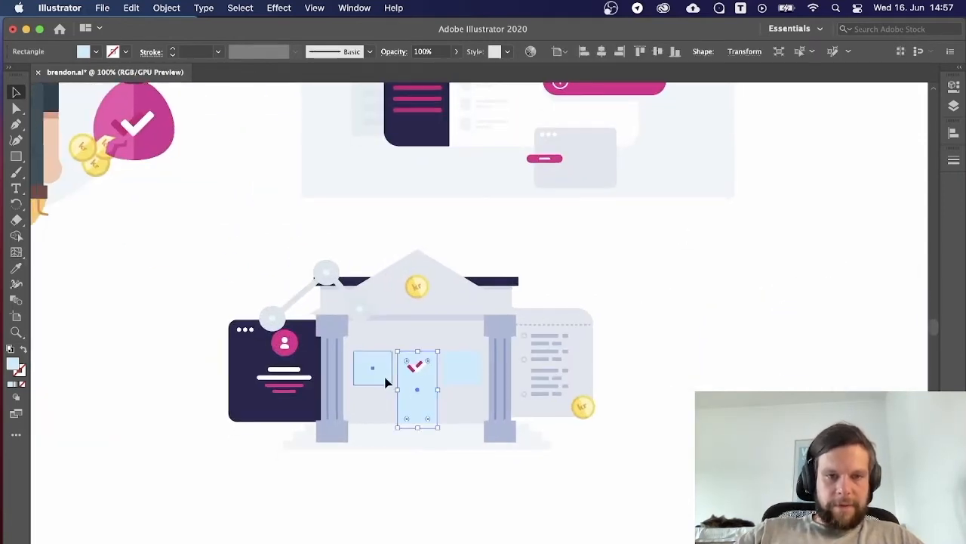
{"action": "left_click", "coordinate": [448, 404]}
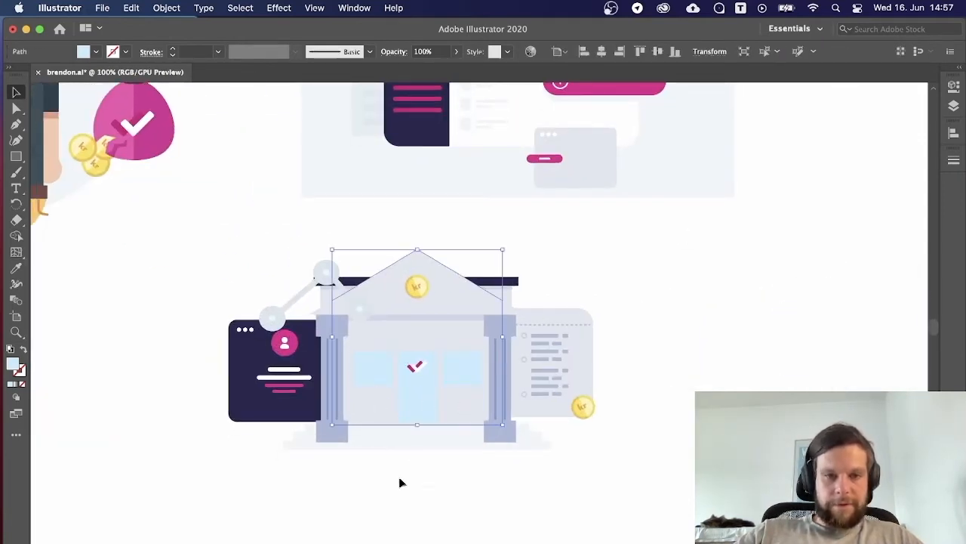
{"action": "scroll", "coordinate": [680, 393], "scroll_direction": "up", "scroll_amount": 5}
{"action": "key", "text": "i"}
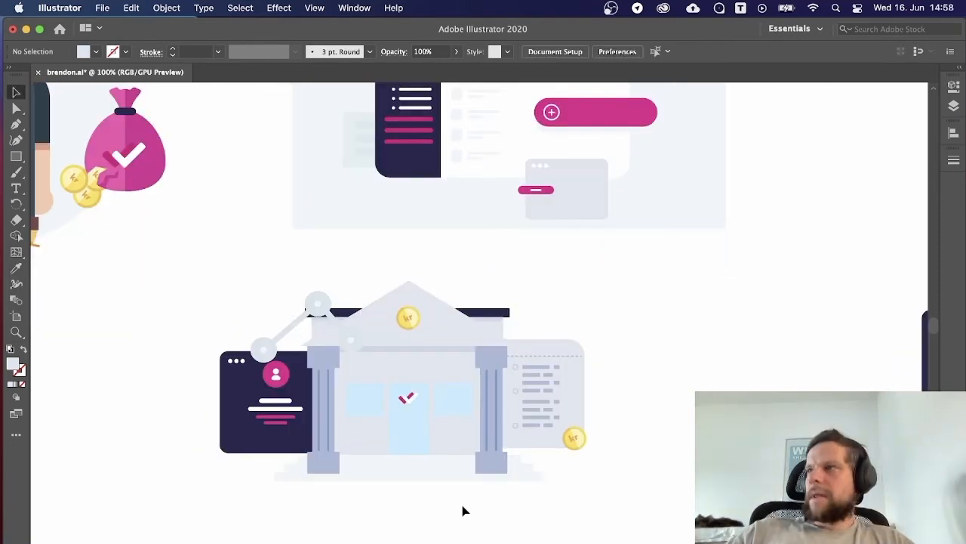
Reduce the height of the shadow strip beneath the gable to a thin line.
{"action": "key", "text": "super+plus"}
{"action": "key", "text": "super+plus"}
{"action": "left_click_drag", "start_coordinate": [463, 511], "coordinate": [525, 372]}
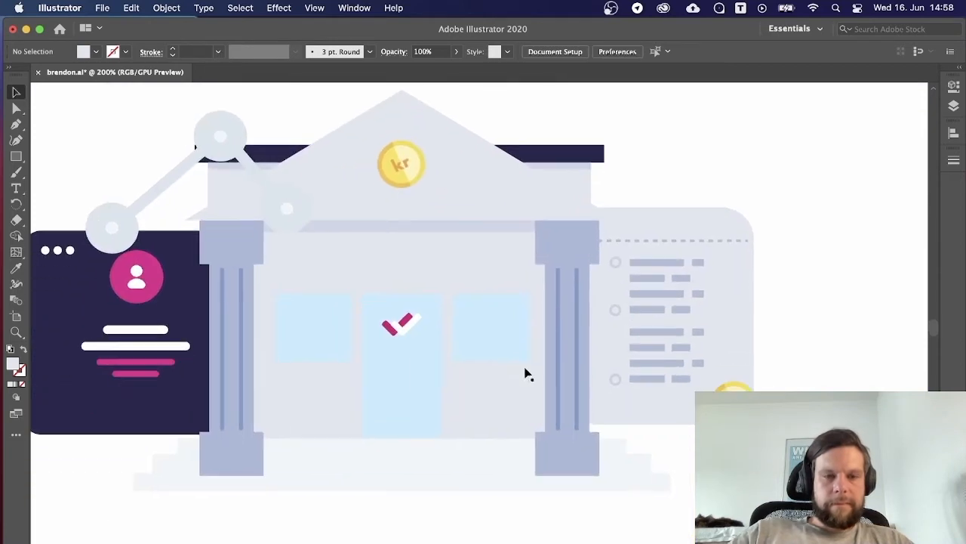
{"action": "left_click", "coordinate": [388, 228]}
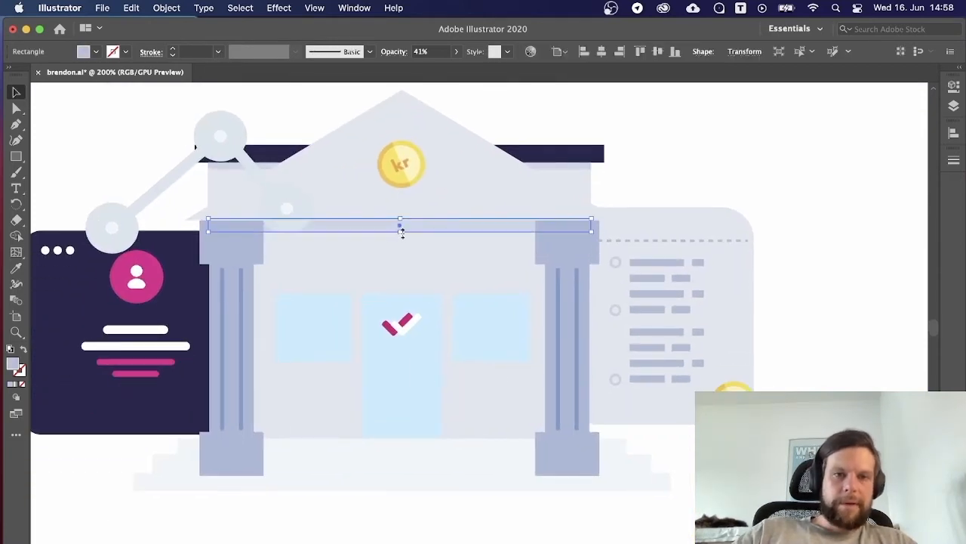
Try filling the bank's front wall with white, compare it with the other illustrations, and undo the change.
{"action": "left_click", "coordinate": [395, 252]}
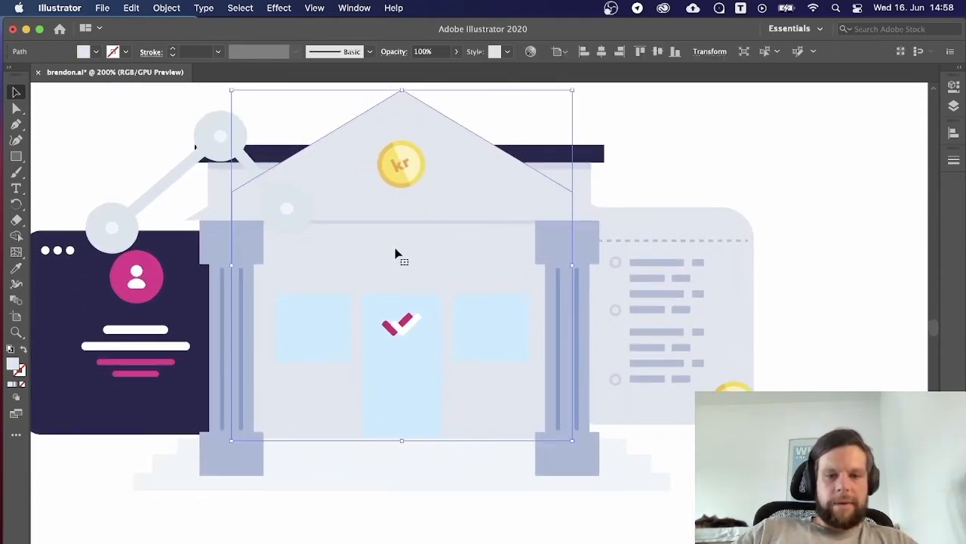
{"action": "left_click", "coordinate": [759, 164]}
{"action": "key", "text": "super+minus"}
{"action": "key", "text": "super+minus"}
{"action": "key", "text": "super+minus"}
{"action": "key", "text": "super+minus"}
{"action": "key", "text": "super+plus"}
{"action": "key", "text": "super+plus"}
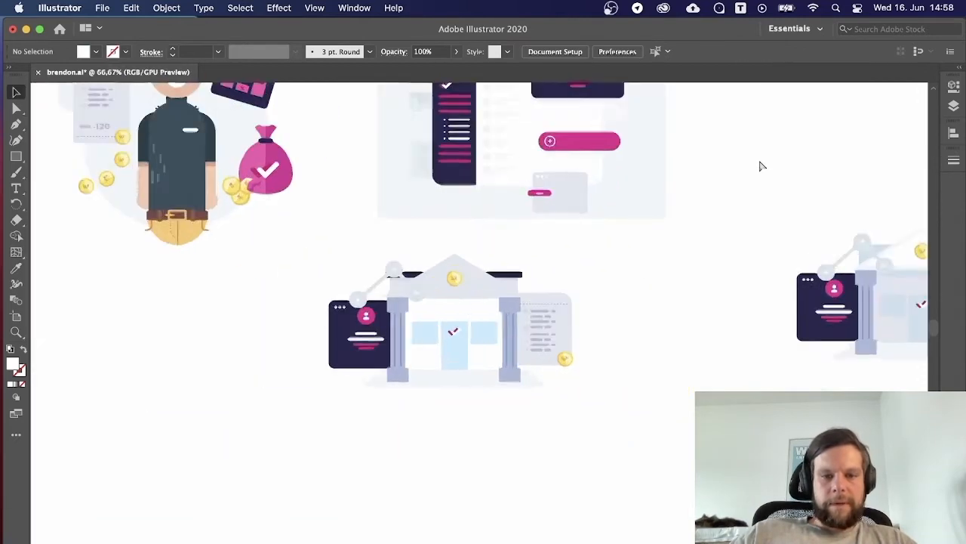
{"action": "key", "text": "super+z"}
{"action": "left_click_drag", "start_coordinate": [689, 234], "coordinate": [699, 222]}
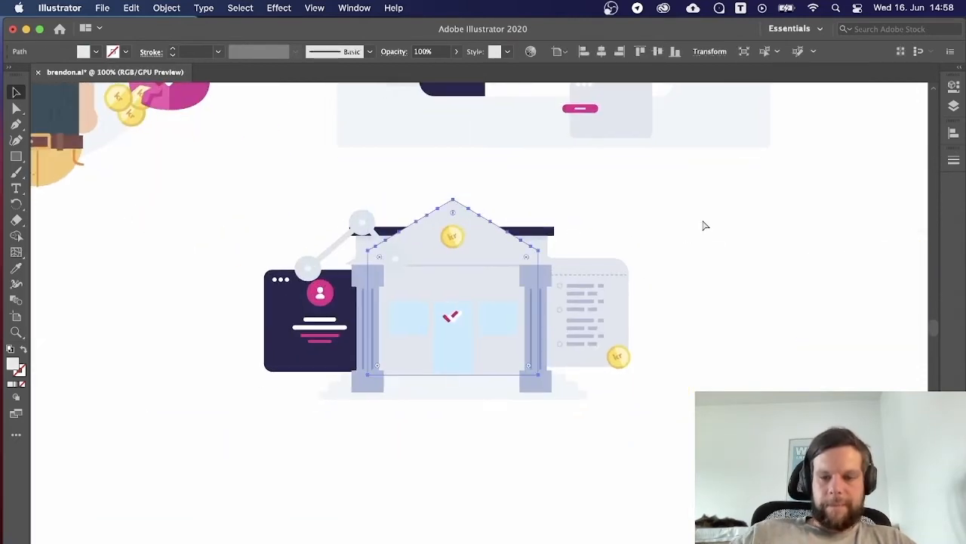
Extend the lower edge of the thin shadow strip beneath the gable downward to thicken it.
{"action": "key", "text": "super+minus"}
{"action": "key", "text": "super+plus"}
{"action": "key", "text": "super+plus"}
{"action": "key", "text": "super+plus"}
{"action": "left_click", "coordinate": [570, 365]}
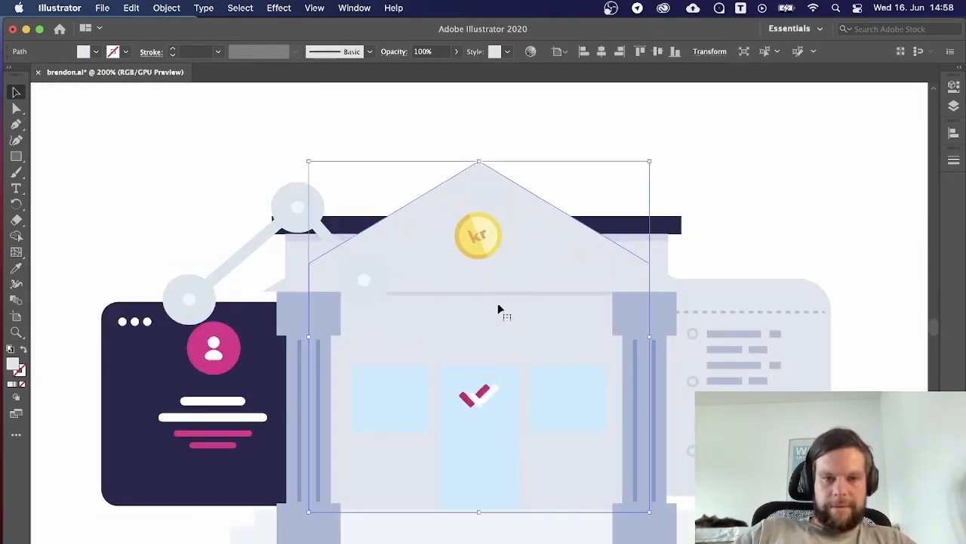
{"action": "left_click", "coordinate": [477, 294]}
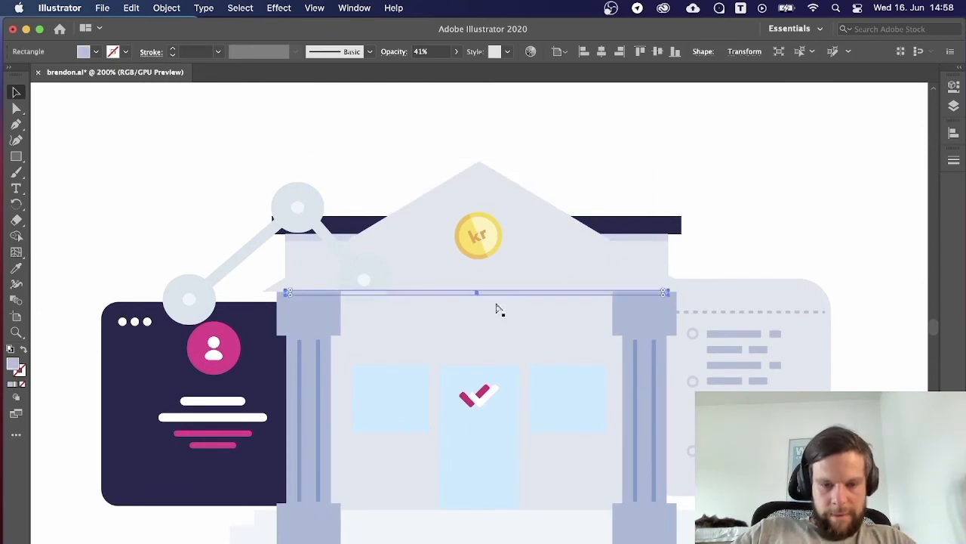
{"action": "left_click_drag", "start_coordinate": [478, 297], "coordinate": [481, 297]}
{"action": "key", "text": "super+z"}
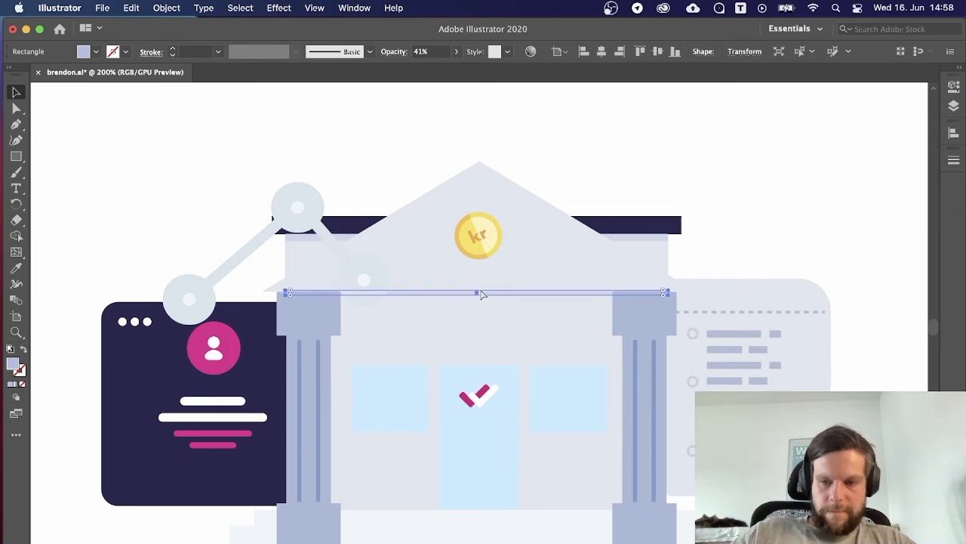
{"action": "key", "text": "super+="}
{"action": "left_click_drag", "start_coordinate": [479, 336], "coordinate": [480, 358]}
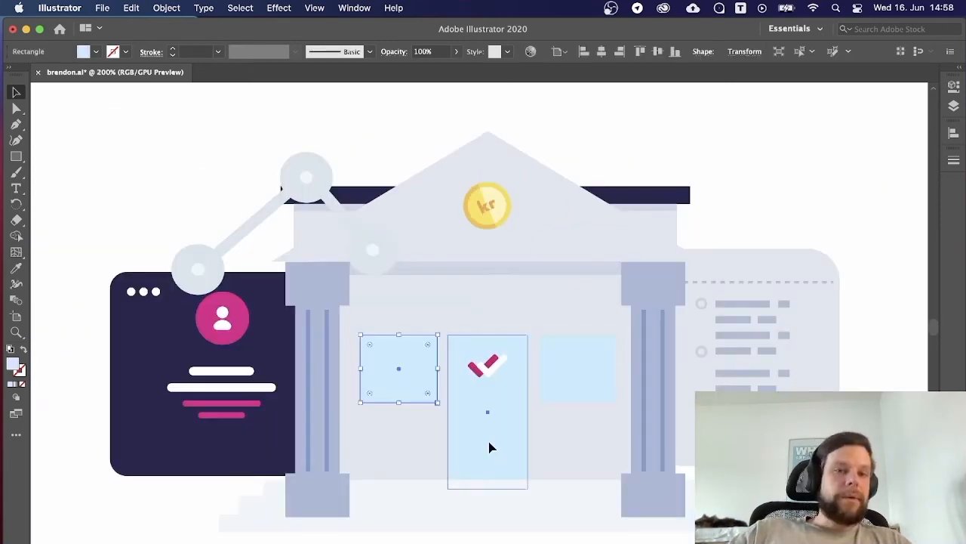
Change the fill of the door and both windows to a stronger sky blue and check the bank at smaller scale.
{"action": "left_click", "coordinate": [490, 446], "text": "shift"}
{"action": "left_click", "coordinate": [594, 386], "text": "shift"}
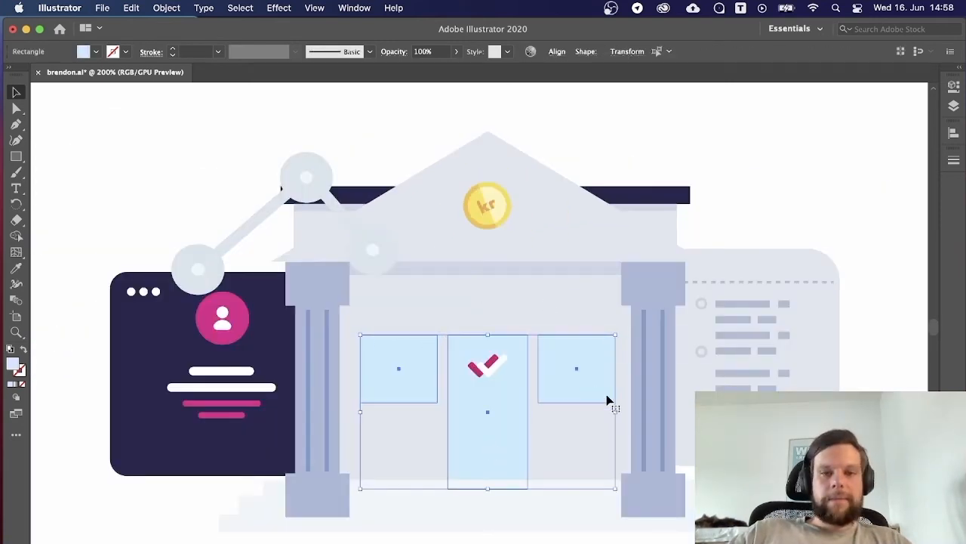
{"action": "double_click", "coordinate": [15, 366]}
{"action": "left_click_drag", "start_coordinate": [545, 174], "coordinate": [580, 175]}
{"action": "left_click", "coordinate": [826, 178]}
{"action": "left_click", "coordinate": [795, 172]}
{"action": "key", "text": "super+minus"}
{"action": "key", "text": "super+minus"}
{"action": "key", "text": "super+minus"}
{"action": "key", "text": "super+minus"}
{"action": "key", "text": "super+minus"}
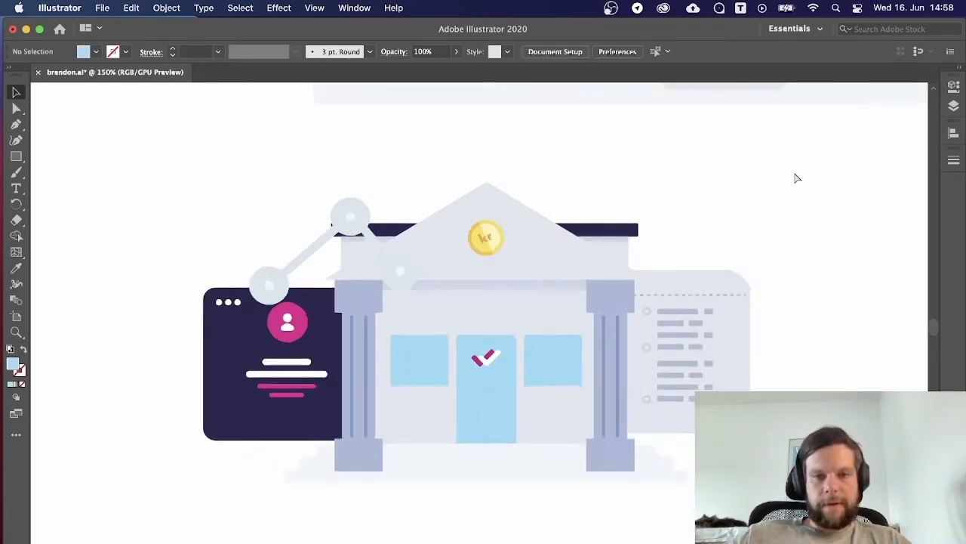
{"action": "key", "text": "super+plus"}
{"action": "key", "text": "super+plus"}
{"action": "key", "text": "super+plus"}
{"action": "key", "text": "super+plus"}
{"action": "key", "text": "super+plus"}
{"action": "key", "text": "super+plus"}
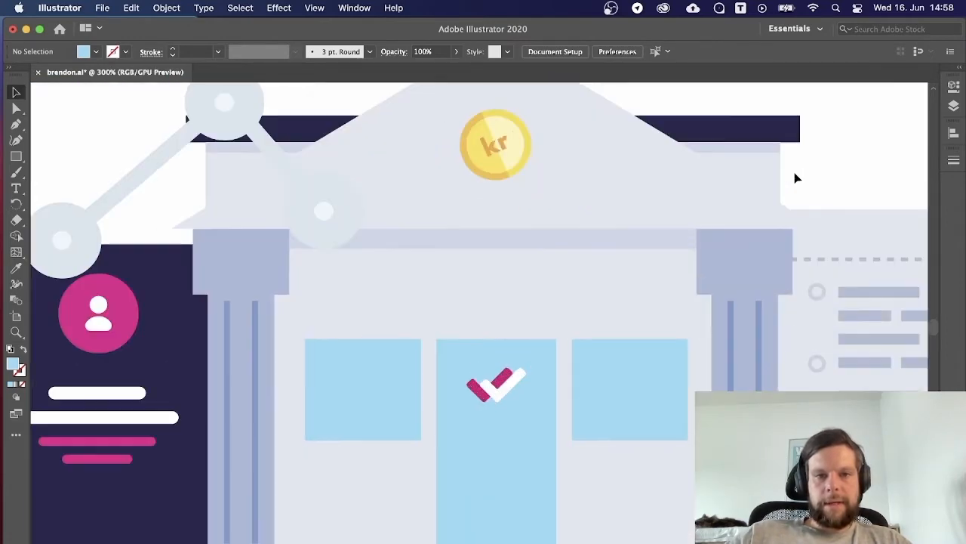
{"action": "key", "text": "m"}
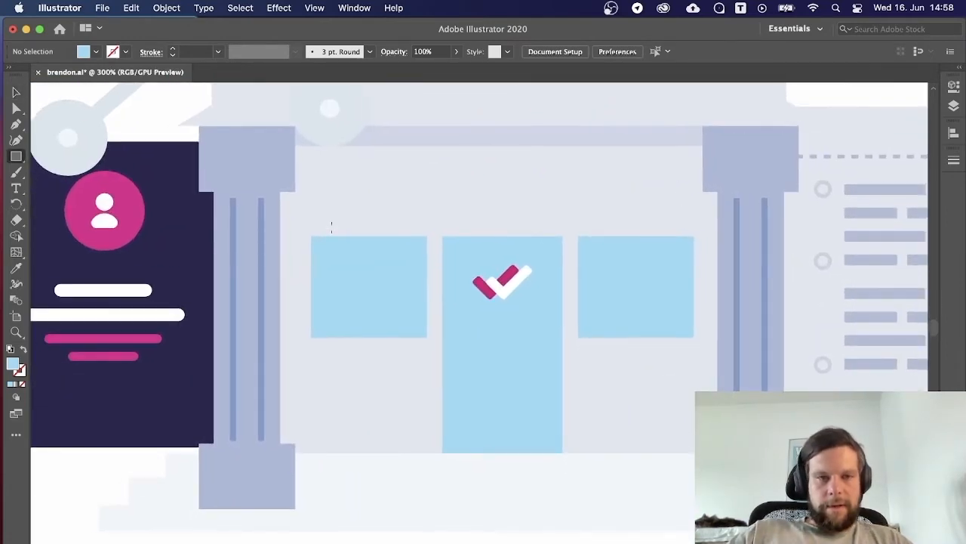
{"action": "mouse_move", "coordinate": [326, 213]}
{"action": "left_mouse_down"}
{"action": "mouse_move", "coordinate": [344, 368]}
{"action": "mouse_move", "coordinate": [341, 350]}
{"action": "left_mouse_up"}
{"action": "key", "text": "a"}
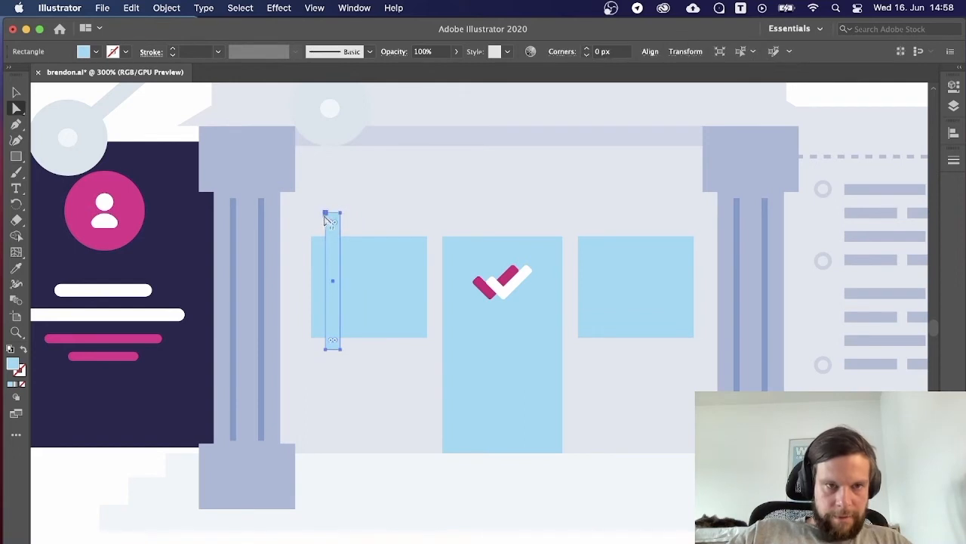
{"action": "left_click", "coordinate": [326, 214]}
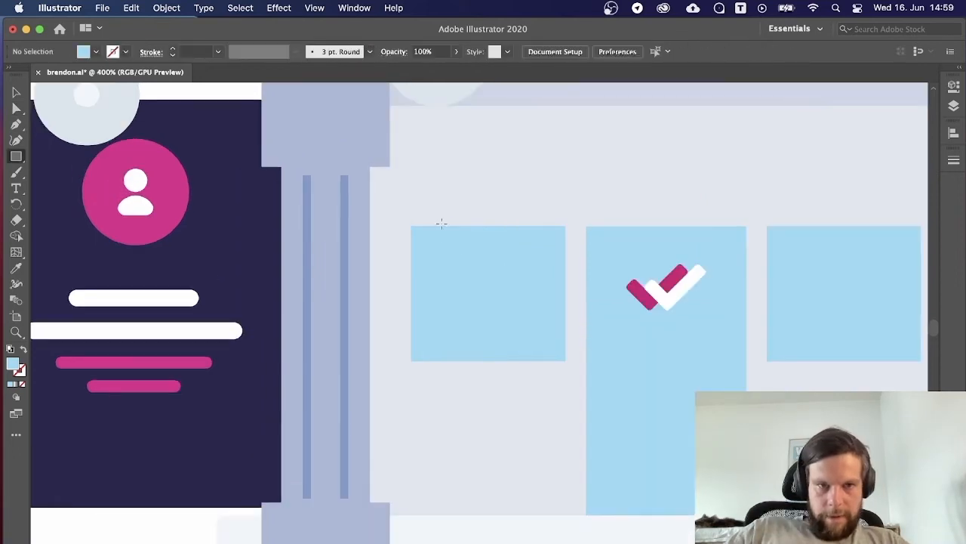
Draw a narrow vertical strip over the left window and shorten its upper end to meet the window's top edge.
{"action": "left_click_drag", "start_coordinate": [439, 212], "coordinate": [452, 361]}
{"action": "key", "text": "super+plus"}
{"action": "key", "text": "super+plus"}
{"action": "key", "text": "super+plus"}
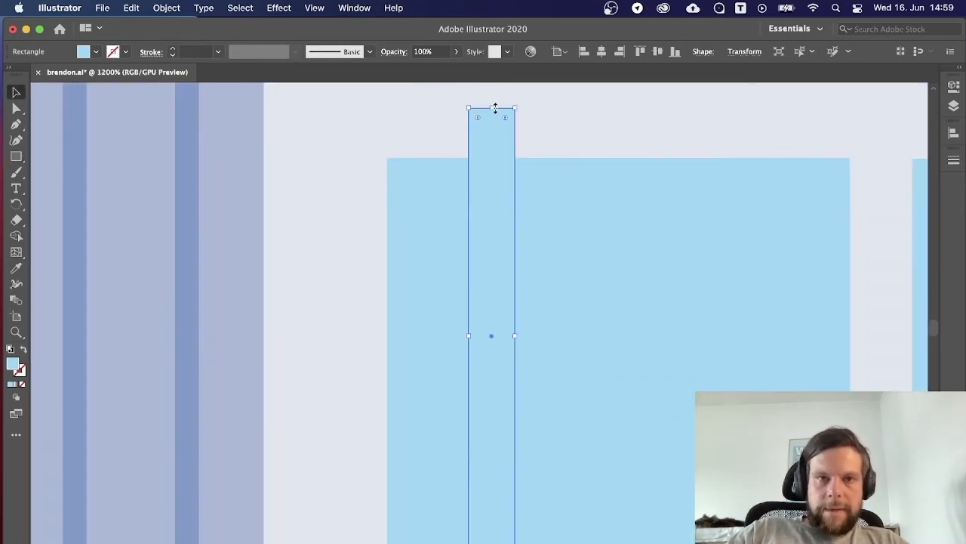
{"action": "left_click_drag", "start_coordinate": [495, 108], "coordinate": [495, 158]}
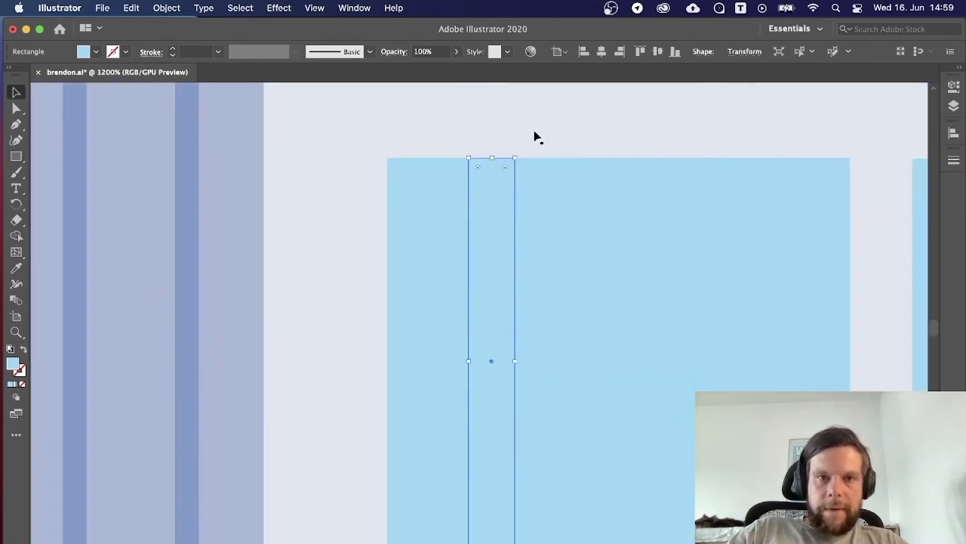
{"action": "left_click", "coordinate": [534, 137]}
Slant the strip by shifting its two upper anchor points sideways along the left window's top edge.
{"action": "key", "text": "a"}
{"action": "left_click", "coordinate": [469, 159]}
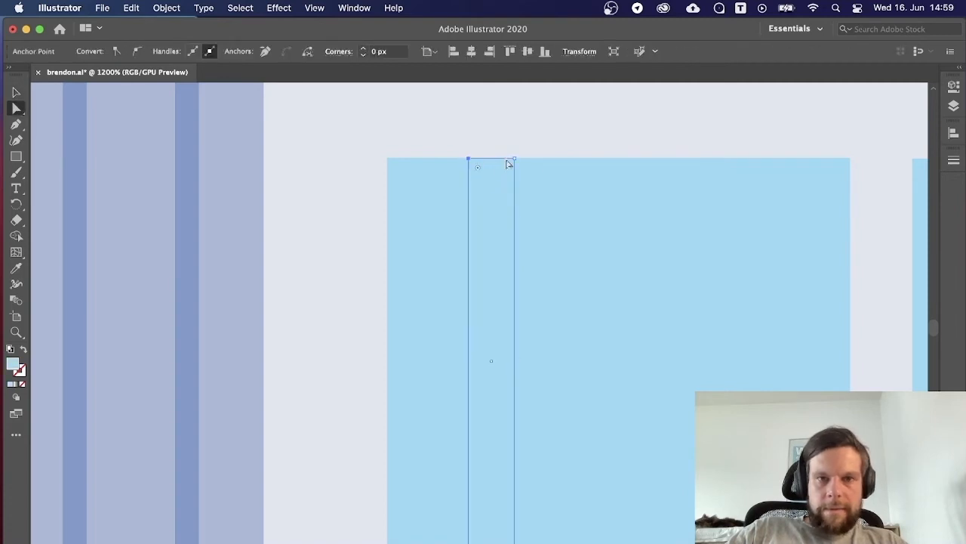
{"action": "left_click", "coordinate": [515, 158], "text": "shift"}
{"action": "key", "text": "Right"}
{"action": "key", "text": "shift+Right"}
{"action": "key", "text": "shift+Right"}
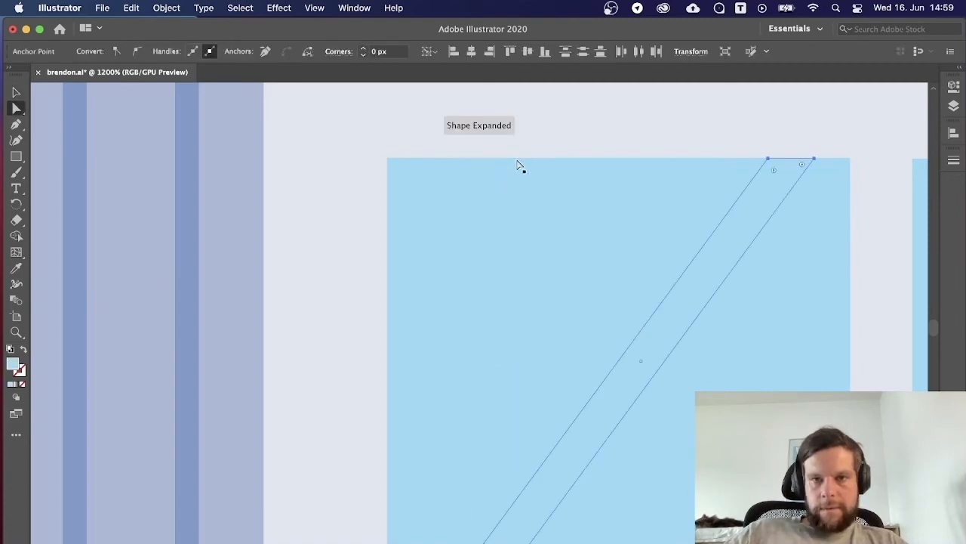
{"action": "key", "text": "v"}
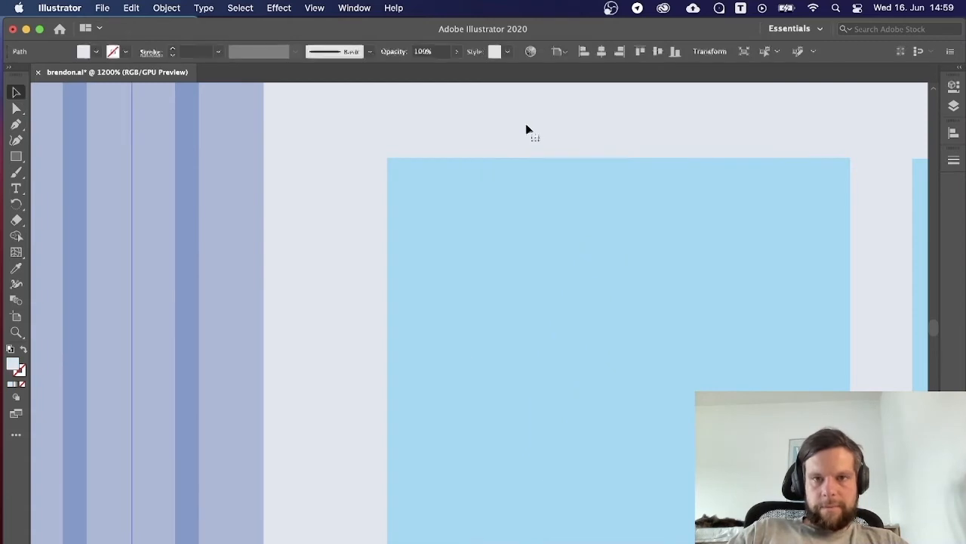
{"action": "scroll", "coordinate": [526, 129], "scroll_direction": "right", "scroll_amount": 5}
{"action": "left_click", "coordinate": [430, 200]}
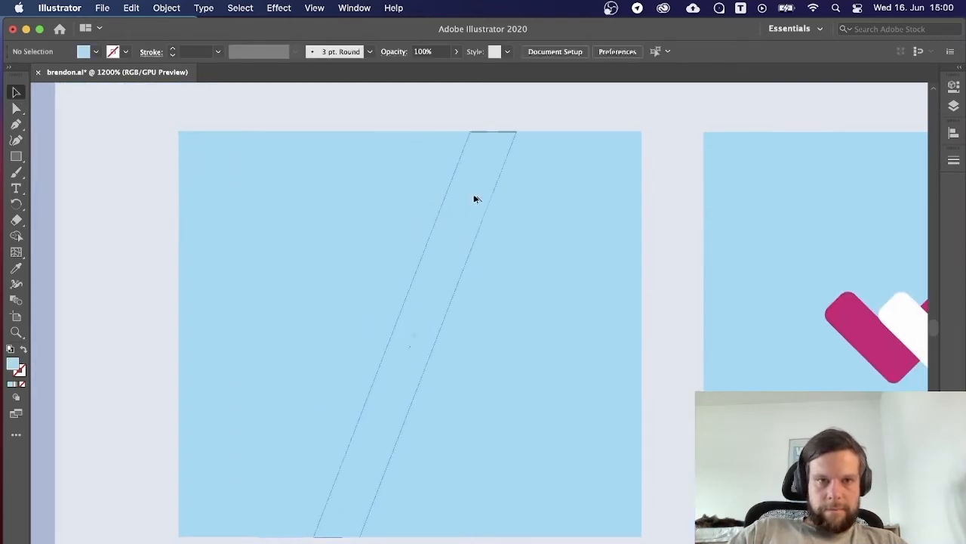
Duplicate the slanted strip beside the original and fill both strips with white as a window reflection.
{"action": "left_click_drag", "start_coordinate": [489, 201], "coordinate": [436, 196]}
{"action": "key", "text": "super+minus"}
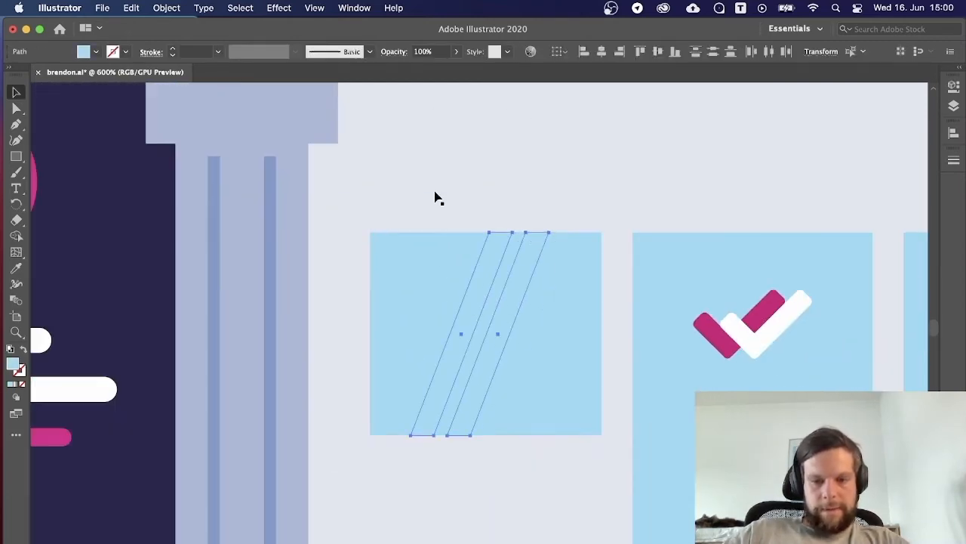
{"action": "key", "text": "i"}
{"action": "key", "text": "super+minus"}
{"action": "key", "text": "super+minus"}
{"action": "key", "text": "super+minus"}
{"action": "left_click", "coordinate": [257, 164]}
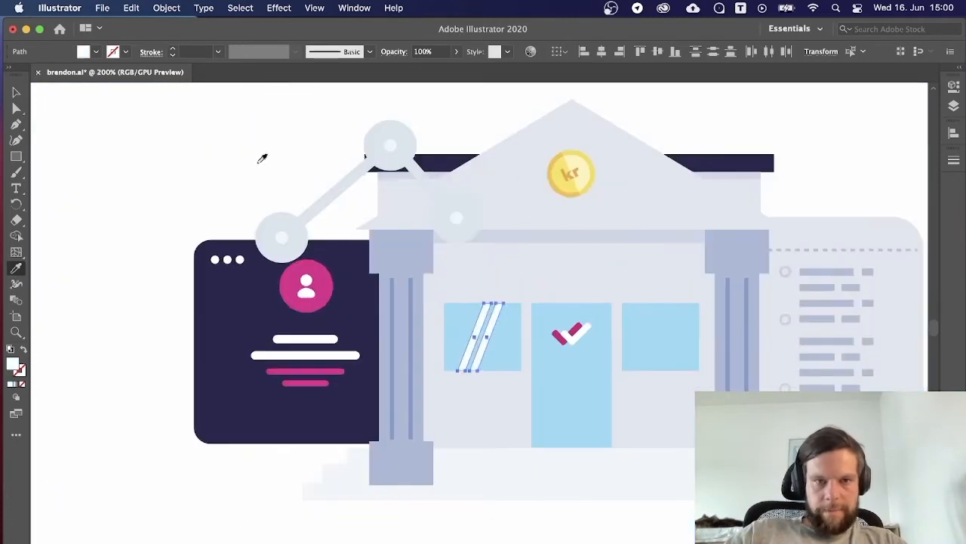
Lower the opacity of the right-hand reflection strip to 51% and check the bank at smaller scale.
{"action": "key", "text": "super+plus"}
{"action": "key", "text": "super+plus"}
{"action": "key", "text": "v"}
{"action": "left_click", "coordinate": [528, 203]}
{"action": "left_click", "coordinate": [536, 238]}
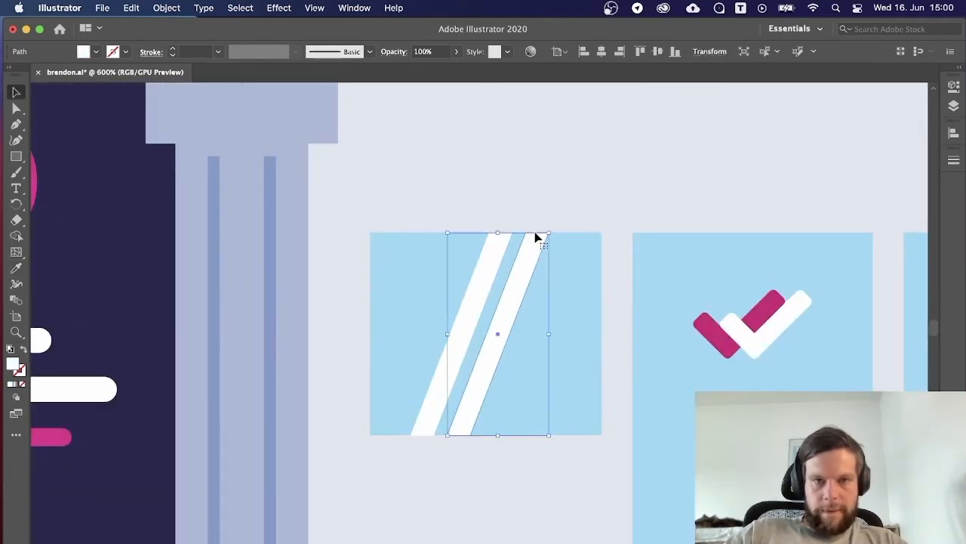
{"action": "left_click", "coordinate": [455, 51]}
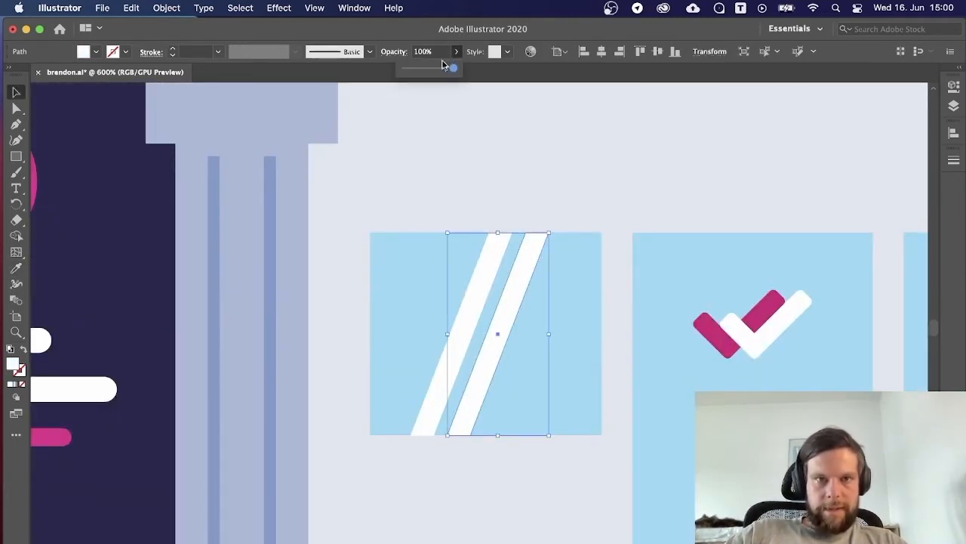
{"action": "left_click_drag", "start_coordinate": [450, 68], "coordinate": [424, 70]}
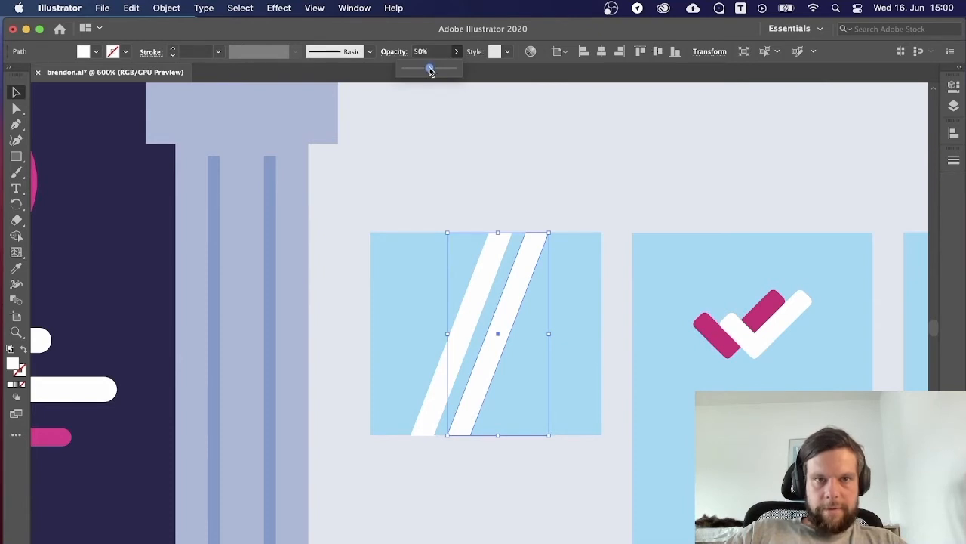
{"action": "left_click", "coordinate": [462, 118]}
{"action": "key", "text": "super+minus"}
{"action": "key", "text": "super+minus"}
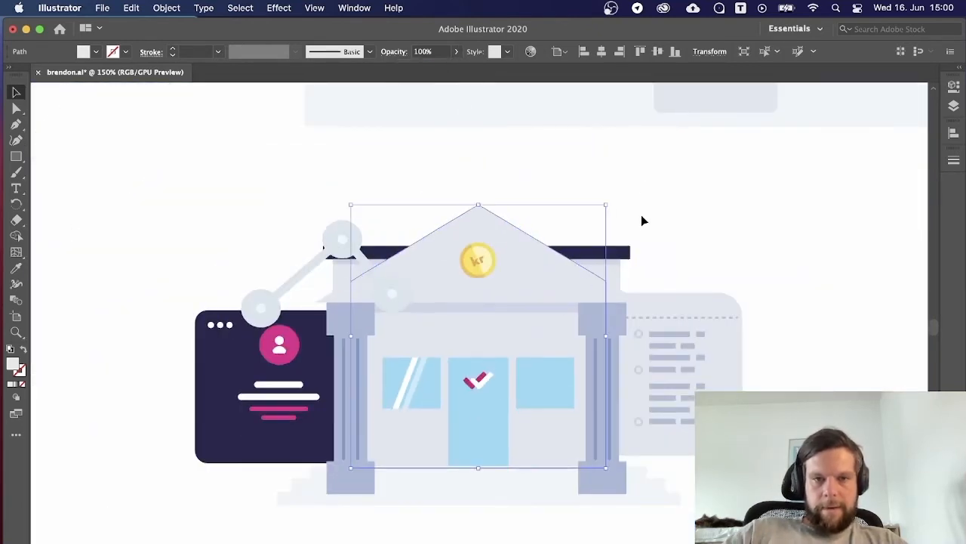
{"action": "left_click", "coordinate": [643, 220]}
{"action": "left_click_drag", "start_coordinate": [653, 192], "coordinate": [683, 165]}
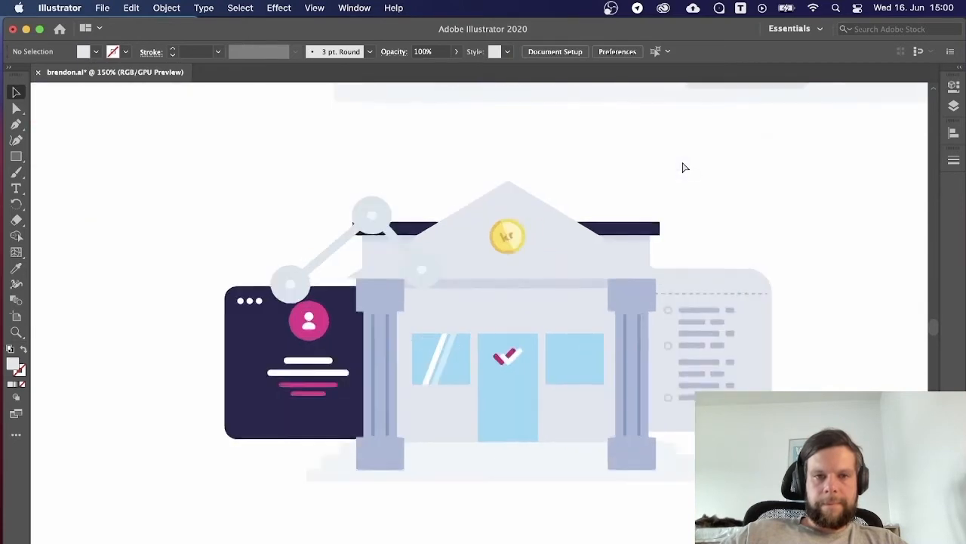
Copy both reflection strips from the left window onto the right window at the same height.
{"action": "key", "text": "super+plus"}
{"action": "left_click", "coordinate": [388, 322]}
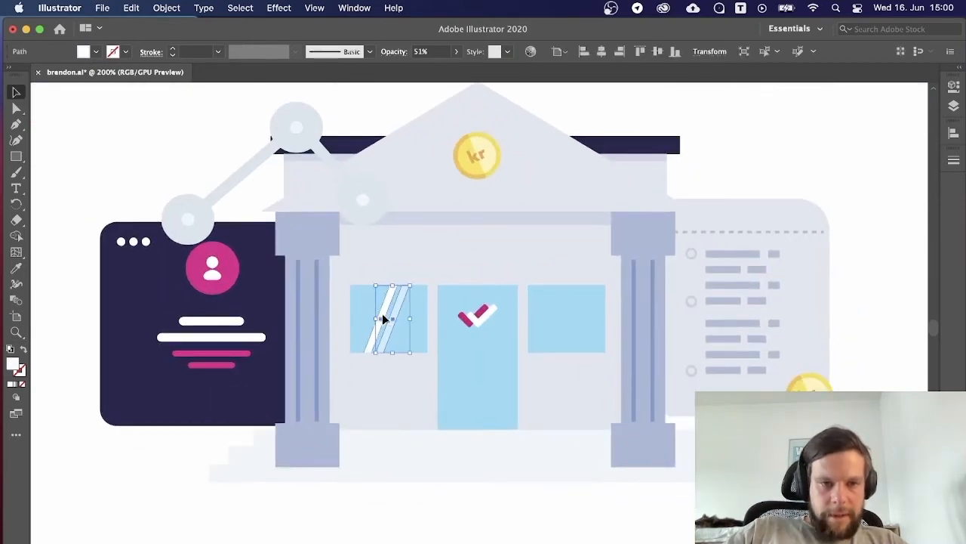
{"action": "left_click", "coordinate": [397, 501]}
{"action": "left_click_drag", "start_coordinate": [397, 324], "coordinate": [576, 335]}
{"action": "key", "text": "shift+super+a"}
Draw a white rectangular plaque on the upper part of the door and move it just below the check mark.
{"action": "key", "text": "m"}
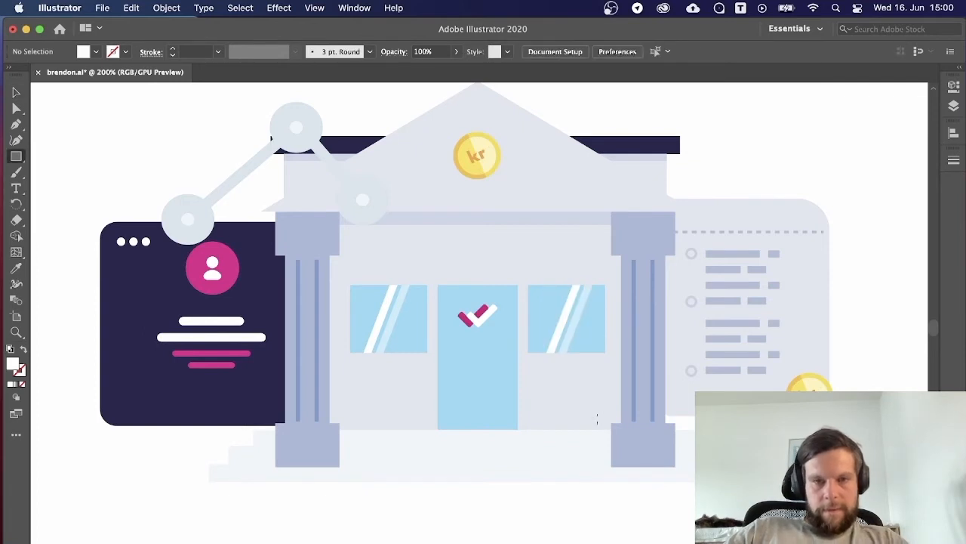
{"action": "left_click_drag", "start_coordinate": [448, 293], "coordinate": [509, 337]}
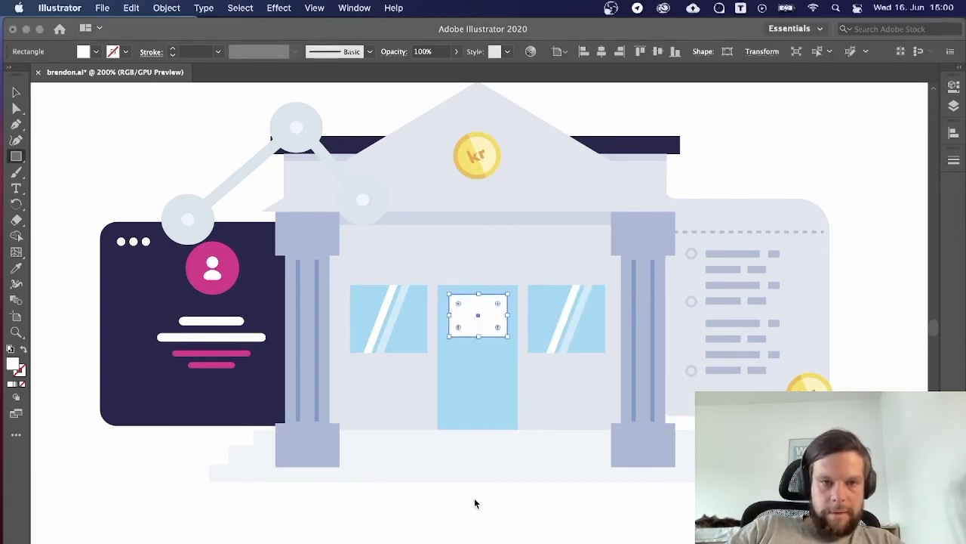
{"action": "key", "text": "v"}
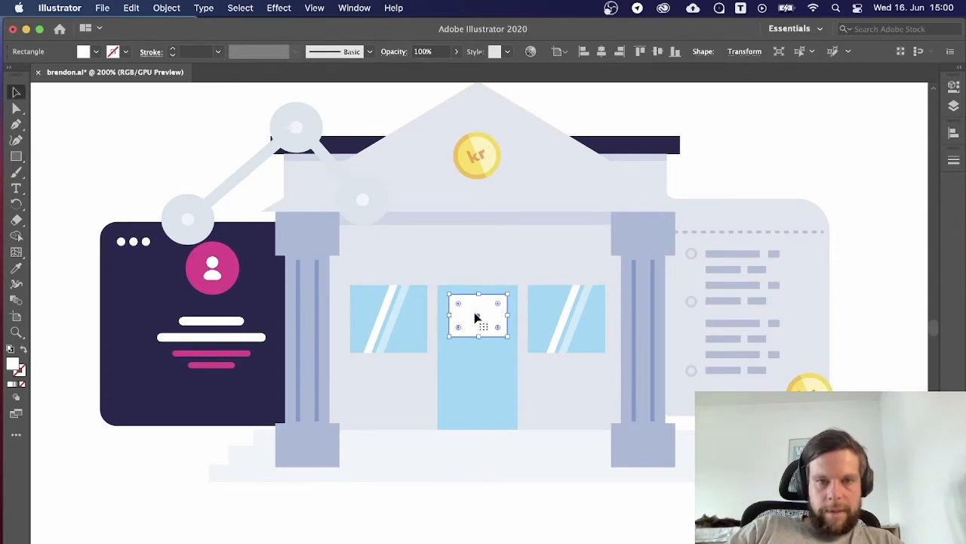
{"action": "left_click", "coordinate": [508, 502]}
{"action": "left_click", "coordinate": [465, 315]}
{"action": "key", "text": "i"}
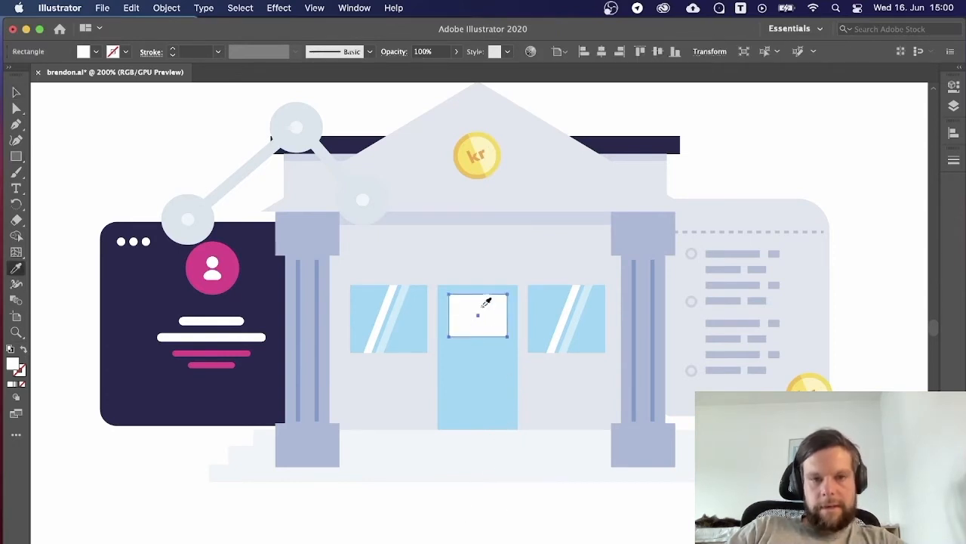
{"action": "key", "text": "v"}
{"action": "key", "text": "super+shift+a"}
{"action": "left_click_drag", "start_coordinate": [484, 321], "coordinate": [484, 362]}
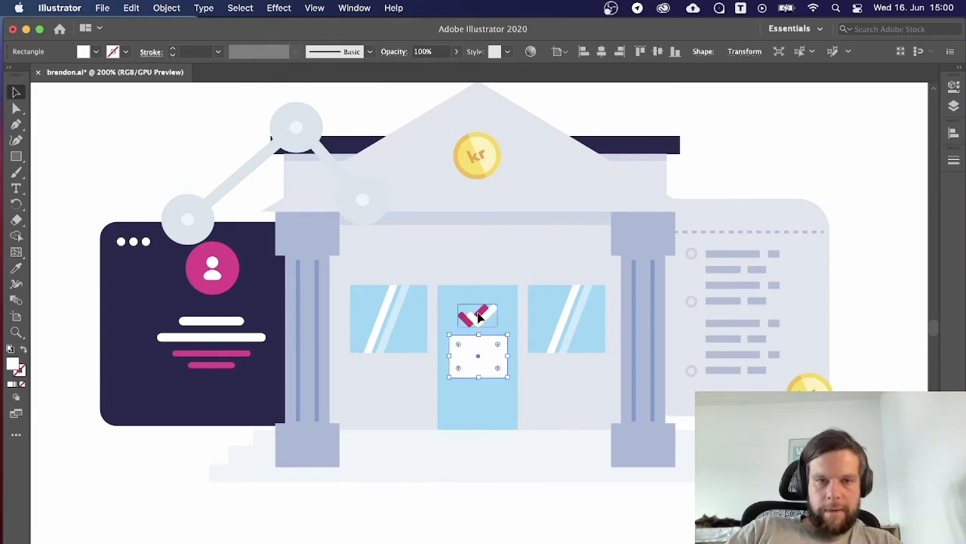
Bring the door's check mark to the front of the stacking order.
{"action": "left_click", "coordinate": [476, 315]}
{"action": "right_click", "coordinate": [485, 326]}
{"action": "mouse_move", "coordinate": [513, 498]}
{"action": "left_click", "coordinate": [644, 499]}
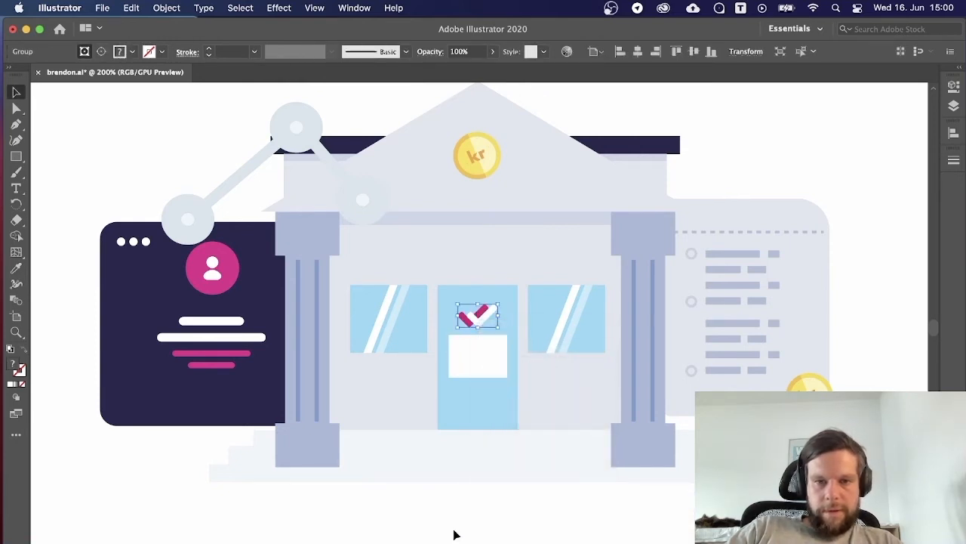
Try the white plaque behind the check mark and undo the move.
{"action": "key", "text": "super+shift+a"}
{"action": "left_click_drag", "start_coordinate": [488, 320], "coordinate": [488, 320]}
{"action": "key", "text": "super+shift+a"}
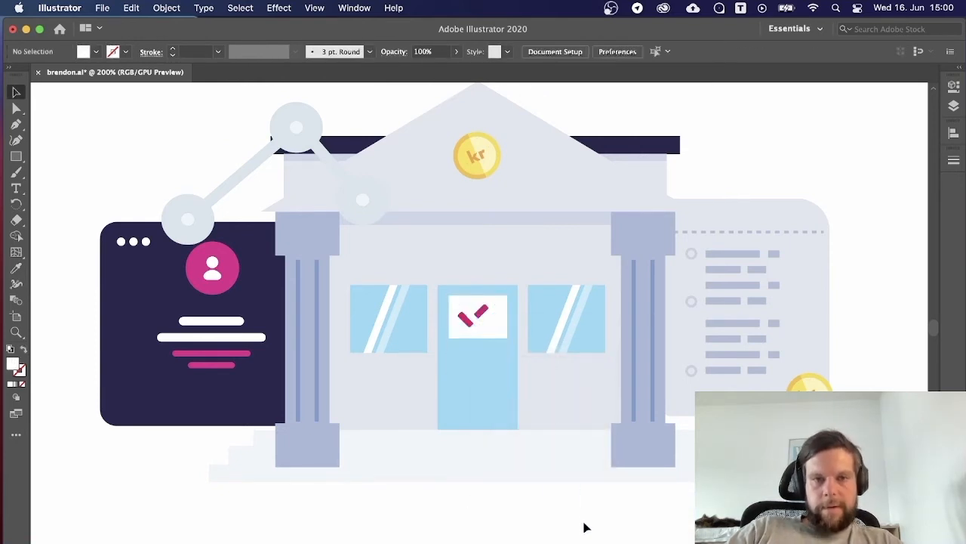
{"action": "key", "text": "super+z"}
Fill the door plaque with the dark navy of the browser card and round its corners by about 1 px.
{"action": "key", "text": "super+minus"}
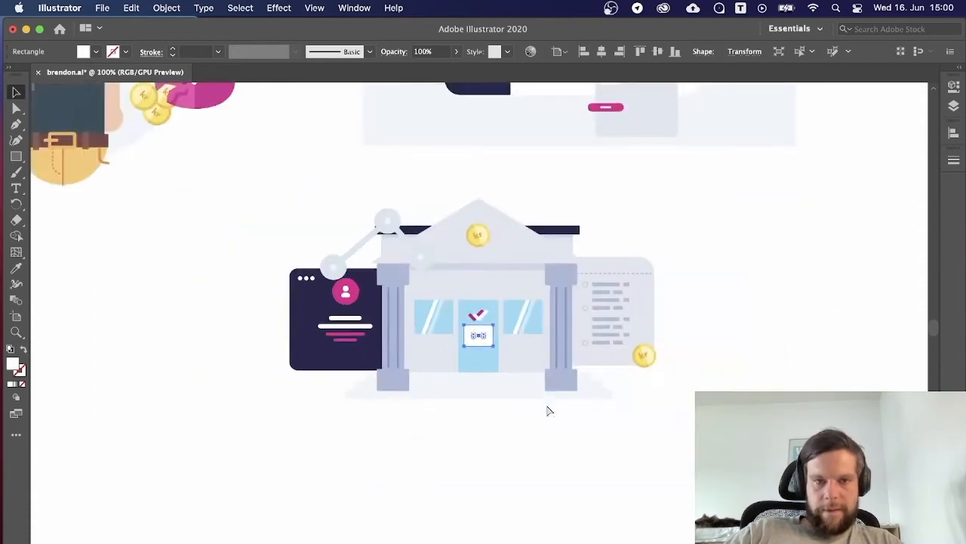
{"action": "key", "text": "super+plus"}
{"action": "key", "text": "i"}
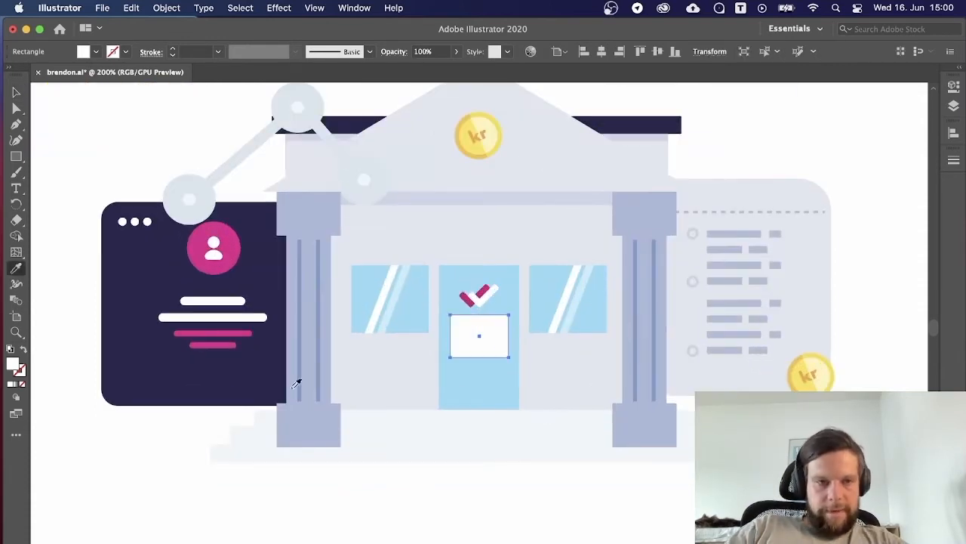
{"action": "left_click", "coordinate": [173, 365]}
{"action": "key", "text": "a"}
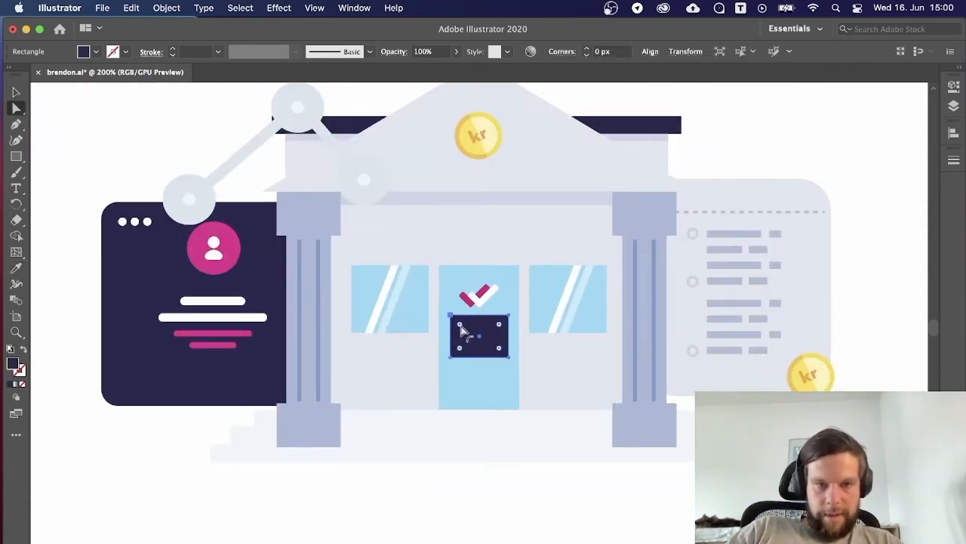
{"action": "left_click_drag", "start_coordinate": [464, 330], "coordinate": [458, 311]}
{"action": "key", "text": "super+plus"}
{"action": "key", "text": "super+plus"}
{"action": "key", "text": "super+plus"}
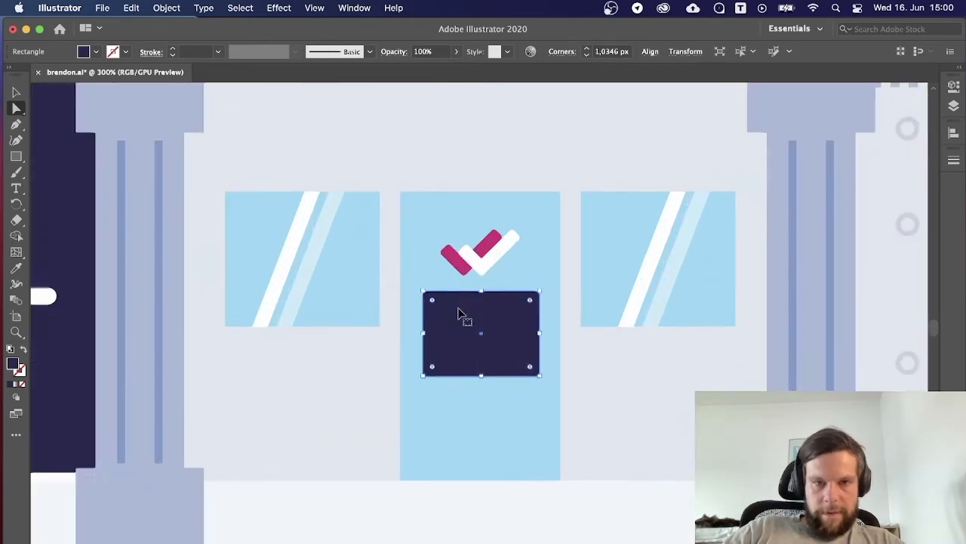
Move the navy plaque up behind the check mark on the door and check the bank at smaller scale.
{"action": "key", "text": "v"}
{"action": "left_click_drag", "start_coordinate": [536, 364], "coordinate": [493, 202]}
{"action": "left_click", "coordinate": [467, 415]}
{"action": "key", "text": "super+minus"}
{"action": "key", "text": "super+minus"}
{"action": "key", "text": "super+minus"}
{"action": "key", "text": "super+minus"}
{"action": "left_click", "coordinate": [804, 209]}
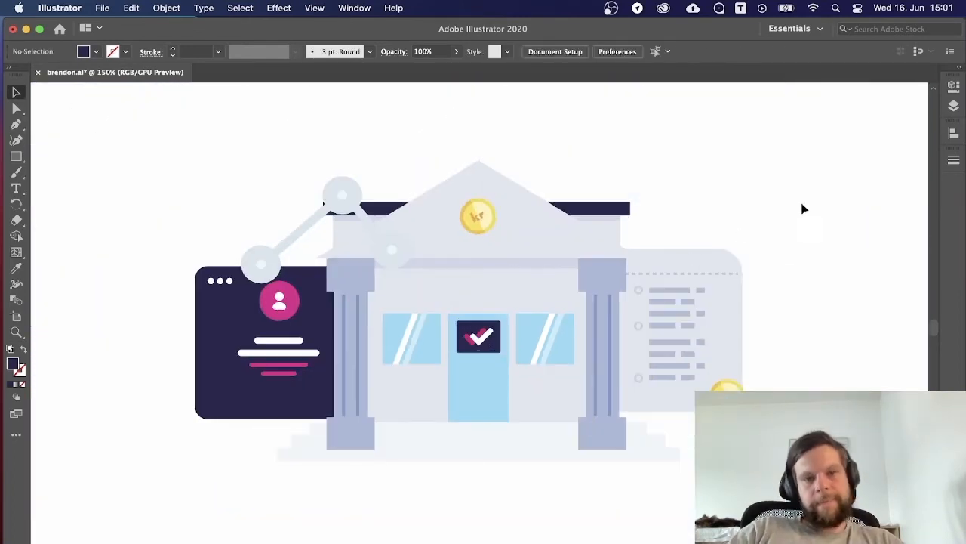
{"action": "scroll", "coordinate": [801, 196], "scroll_direction": "down", "scroll_amount": 2}
{"action": "left_click", "coordinate": [474, 397]}
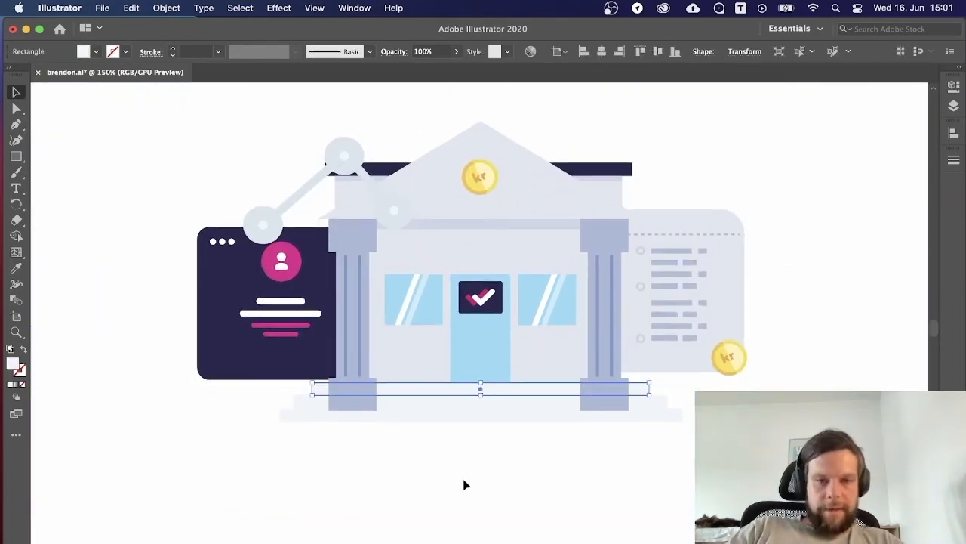
{"action": "left_click", "coordinate": [464, 483]}
{"action": "scroll", "coordinate": [453, 517], "scroll_direction": "up", "scroll_amount": 1}
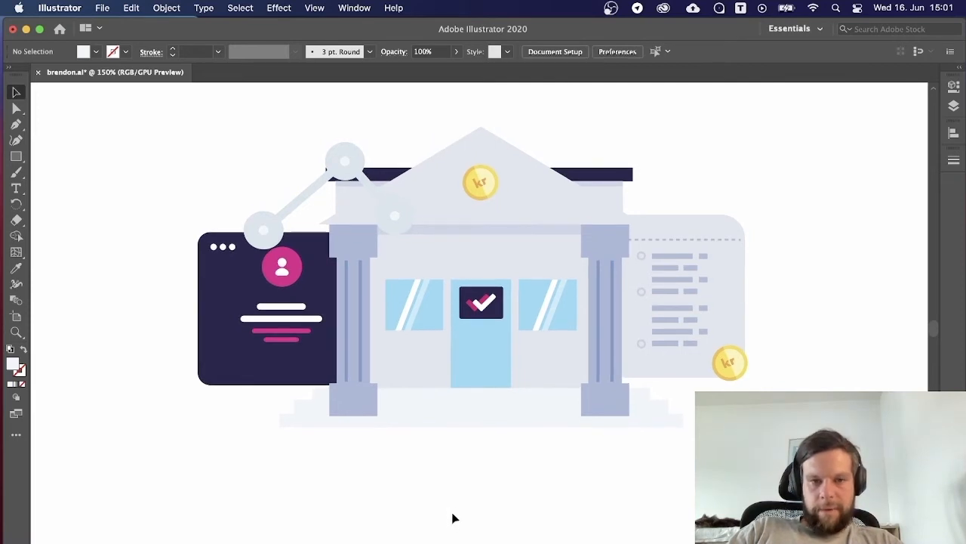
{"action": "left_click", "coordinate": [464, 405]}
{"action": "left_click_drag", "start_coordinate": [343, 101], "coordinate": [549, 416]}
{"action": "left_click", "coordinate": [557, 491]}
Fill the middle stair below the bank with the light blue #bfdbef.
{"action": "left_click", "coordinate": [369, 426]}
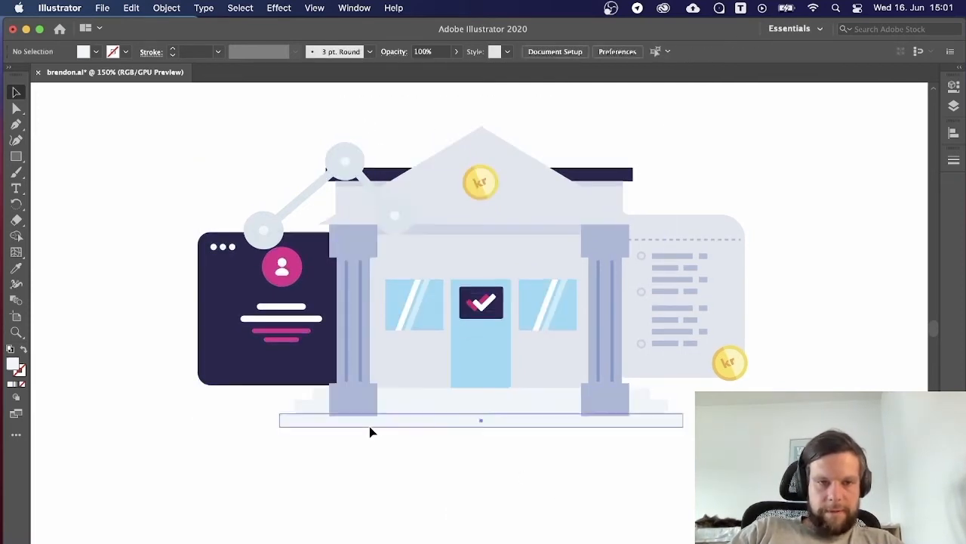
{"action": "left_click", "coordinate": [408, 410]}
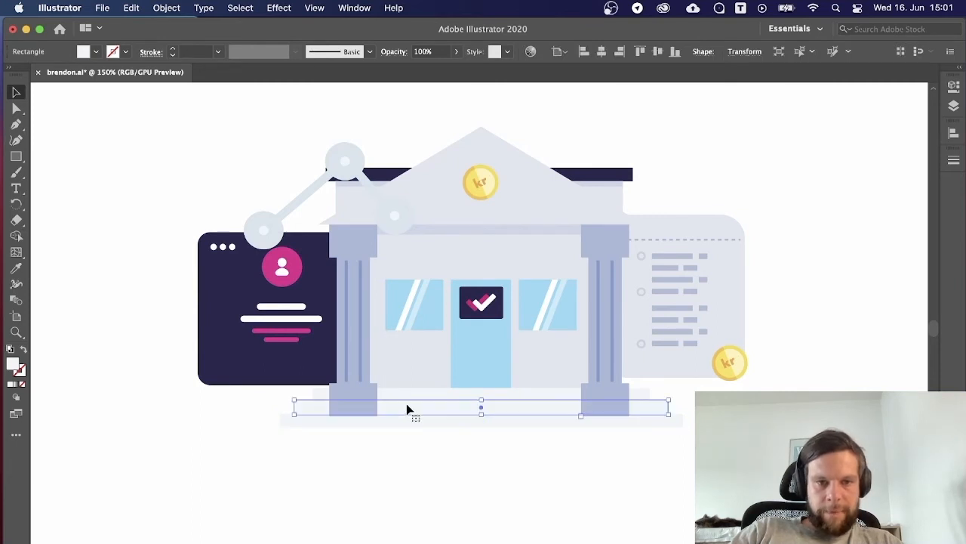
{"action": "double_click", "coordinate": [19, 365]}
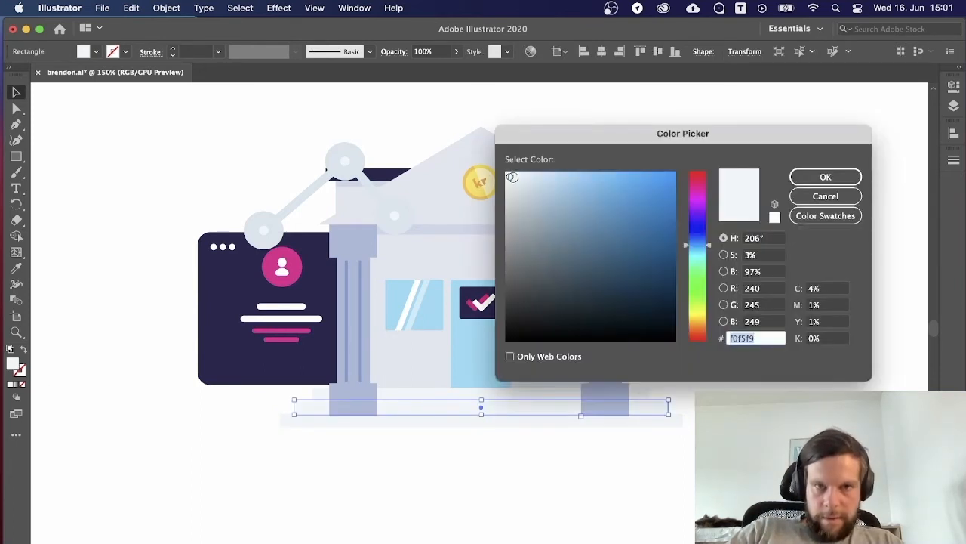
{"action": "left_click_drag", "start_coordinate": [512, 176], "coordinate": [539, 182]}
{"action": "left_click", "coordinate": [825, 177]}
{"action": "left_click", "coordinate": [531, 484]}
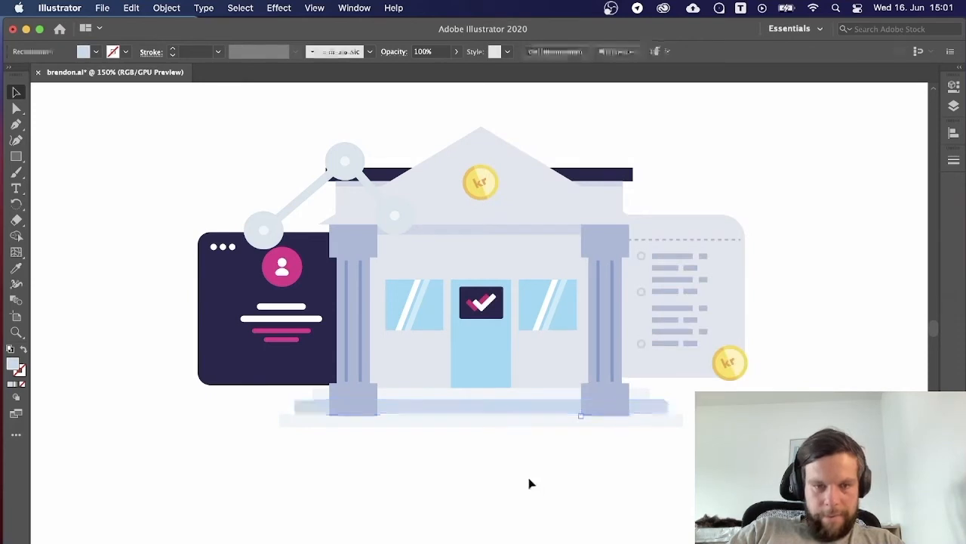
Sample the middle stair's light blue onto the bottom stair and darken it to a more saturated mid blue.
{"action": "left_click", "coordinate": [481, 423]}
{"action": "key", "text": "i"}
{"action": "left_click", "coordinate": [446, 406]}
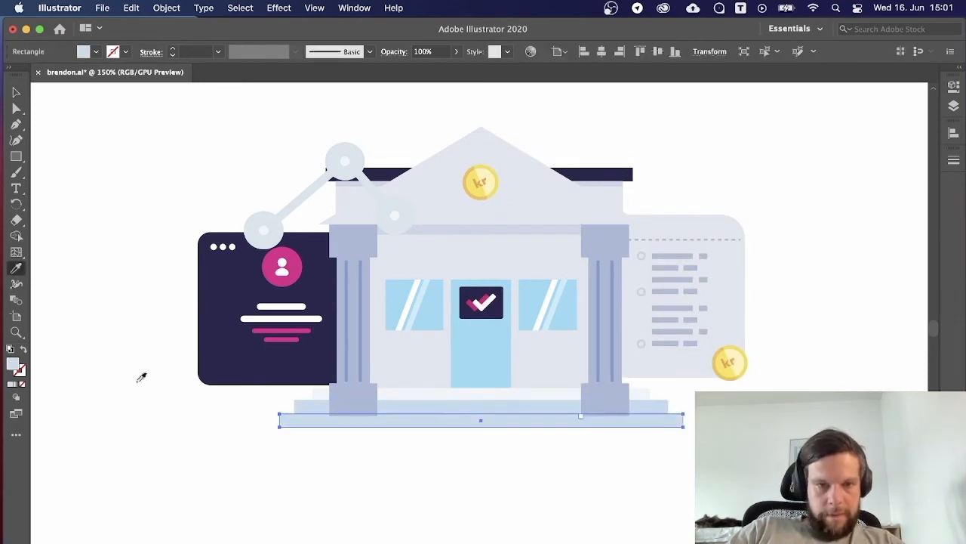
{"action": "double_click", "coordinate": [14, 366]}
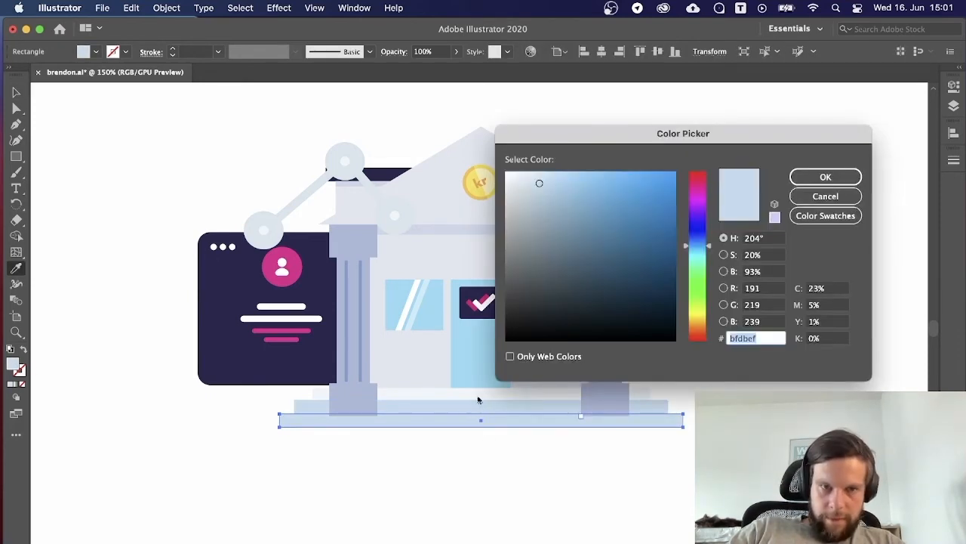
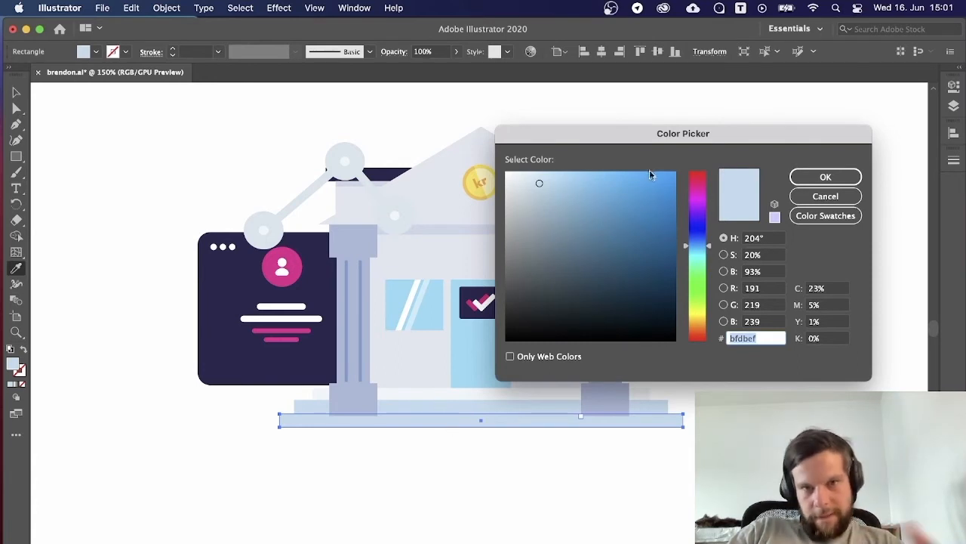
{"action": "left_click", "coordinate": [552, 182]}
{"action": "left_click_drag", "start_coordinate": [570, 187], "coordinate": [578, 201]}
{"action": "left_click", "coordinate": [826, 177]}
{"action": "key", "text": "super+shift+a"}
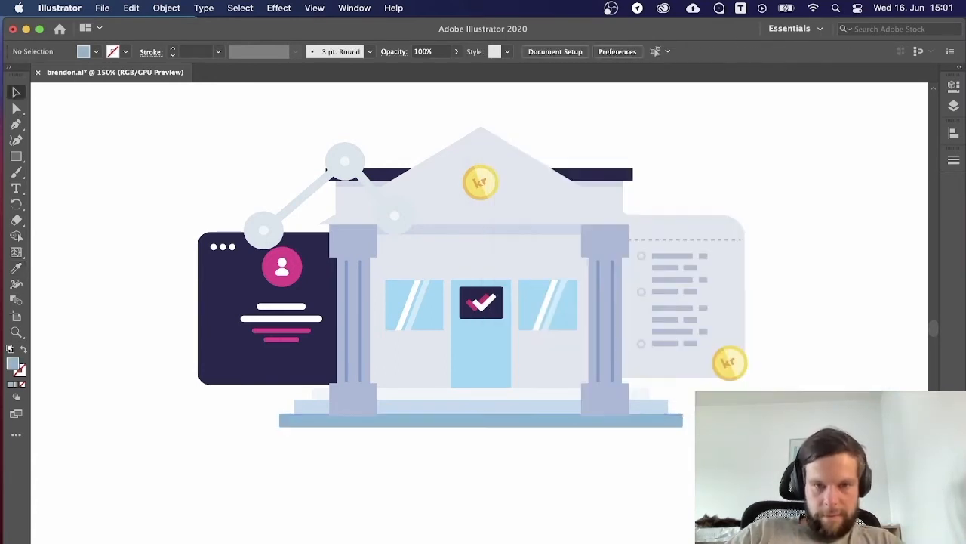
Shorten the left column's base so that it ends on the top edge of the bottom stair.
{"action": "key", "text": "super+minus"}
{"action": "key", "text": "super+minus"}
{"action": "key", "text": "super+minus"}
{"action": "key", "text": "super+equal"}
{"action": "key", "text": "super+equal"}
{"action": "key", "text": "super+equal"}
{"action": "key", "text": "super+equal"}
{"action": "key", "text": "super+equal"}
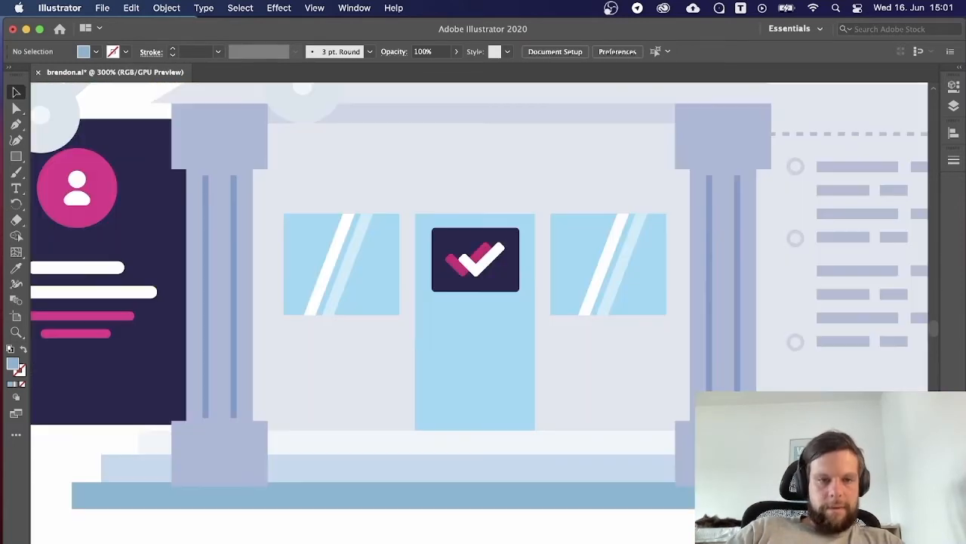
{"action": "key", "text": "super+equal"}
{"action": "key", "text": "super+equal"}
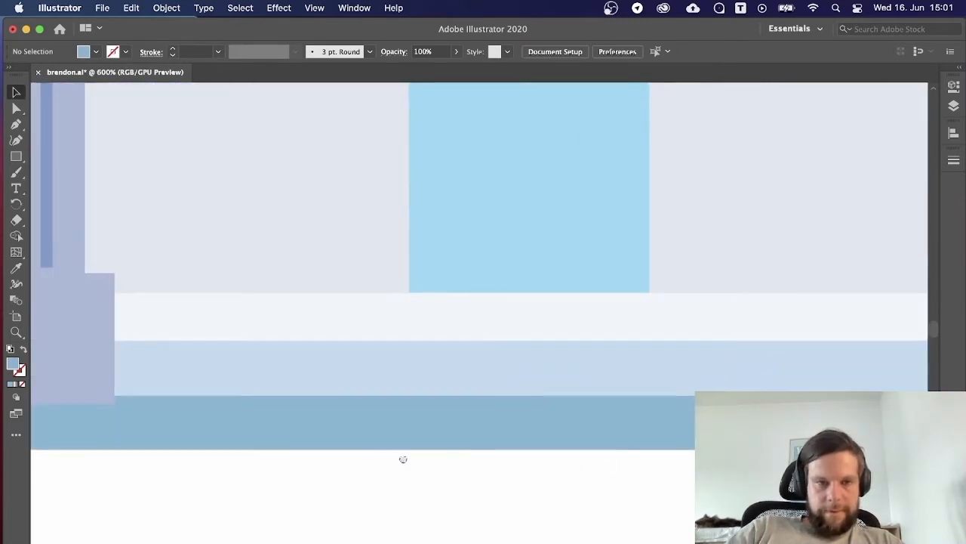
{"action": "scroll", "coordinate": [417, 363], "scroll_direction": "left", "scroll_amount": 5}
{"action": "scroll", "coordinate": [416, 362], "scroll_direction": "down", "scroll_amount": 1}
{"action": "left_click", "coordinate": [434, 275]}
{"action": "left_click_drag", "start_coordinate": [412, 324], "coordinate": [413, 314]}
{"action": "left_click", "coordinate": [650, 481]}
Shorten the right column's base to the top edge of the bottom stair and save the document.
{"action": "left_click_drag", "start_coordinate": [810, 444], "coordinate": [319, 430]}
{"action": "scroll", "coordinate": [319, 430], "scroll_direction": "right", "scroll_amount": 5}
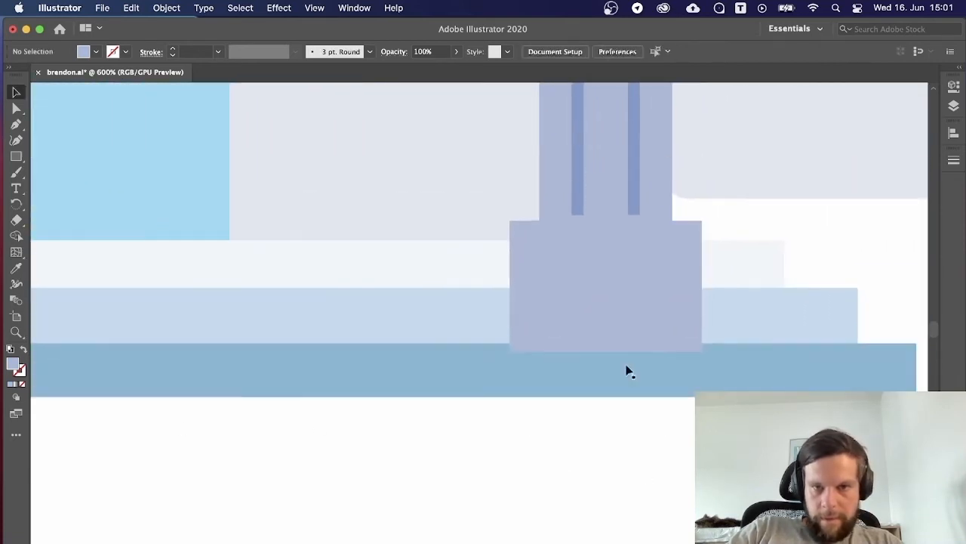
{"action": "left_click", "coordinate": [616, 348]}
{"action": "left_click_drag", "start_coordinate": [610, 352], "coordinate": [608, 343]}
{"action": "left_click", "coordinate": [636, 443]}
{"action": "key", "text": "super+1"}
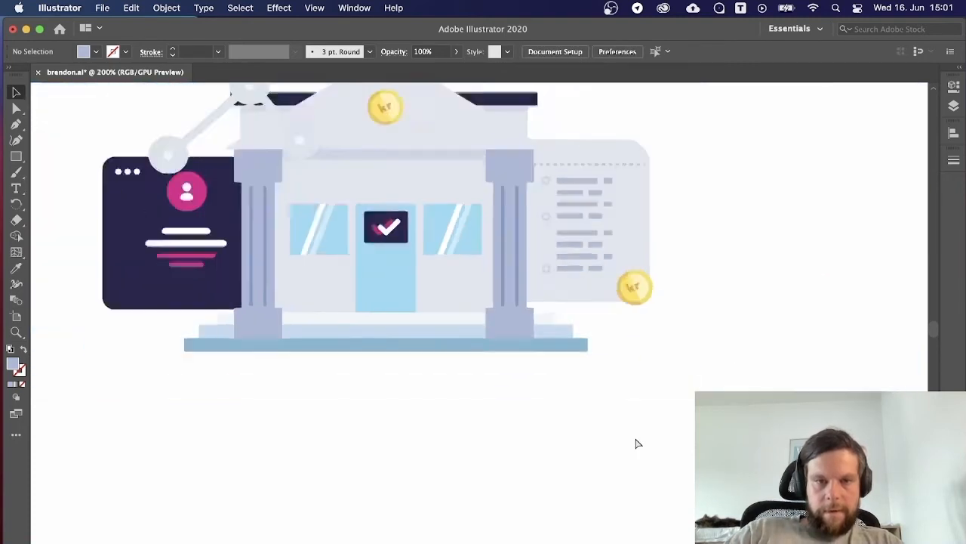
{"action": "key", "text": "super+s"}
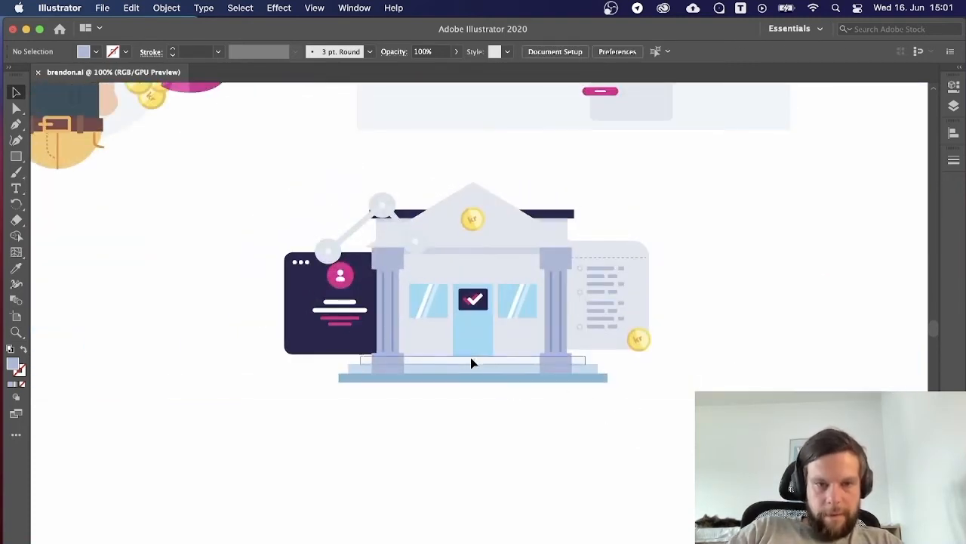
Enlarge the bank's triangular pediment slightly so that its peak sits higher above the roof.
{"action": "key", "text": "super+minus"}
{"action": "key", "text": "super+minus"}
{"action": "key", "text": "super+plus"}
{"action": "key", "text": "super+plus"}
{"action": "key", "text": "super+plus"}
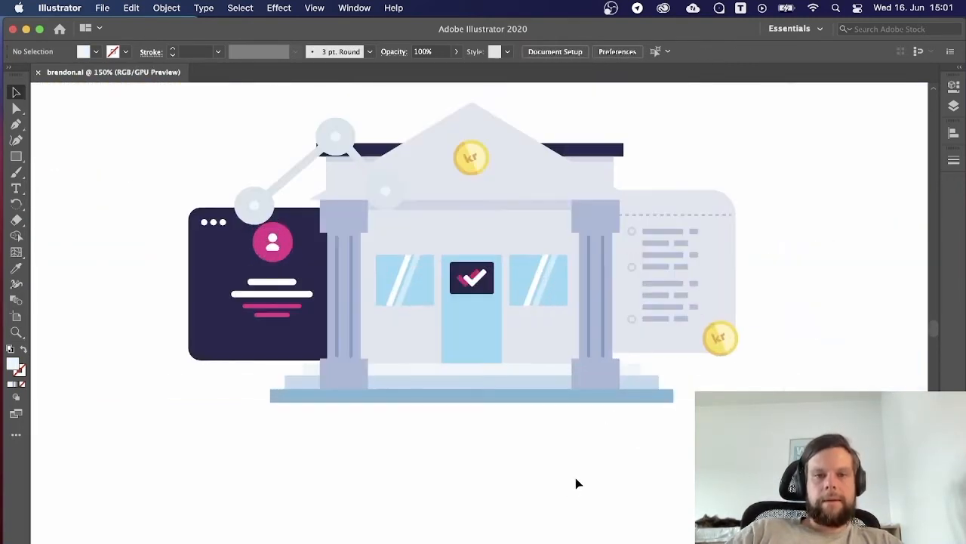
{"action": "left_click_drag", "start_coordinate": [553, 482], "coordinate": [549, 503]}
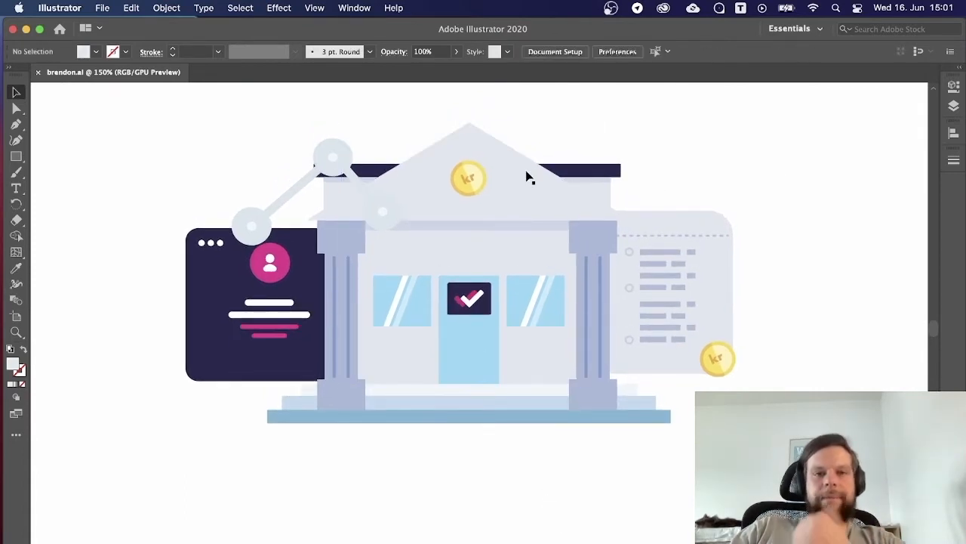
{"action": "left_click", "coordinate": [469, 126]}
{"action": "left_click_drag", "start_coordinate": [470, 122], "coordinate": [470, 113]}
{"action": "left_click", "coordinate": [772, 105]}
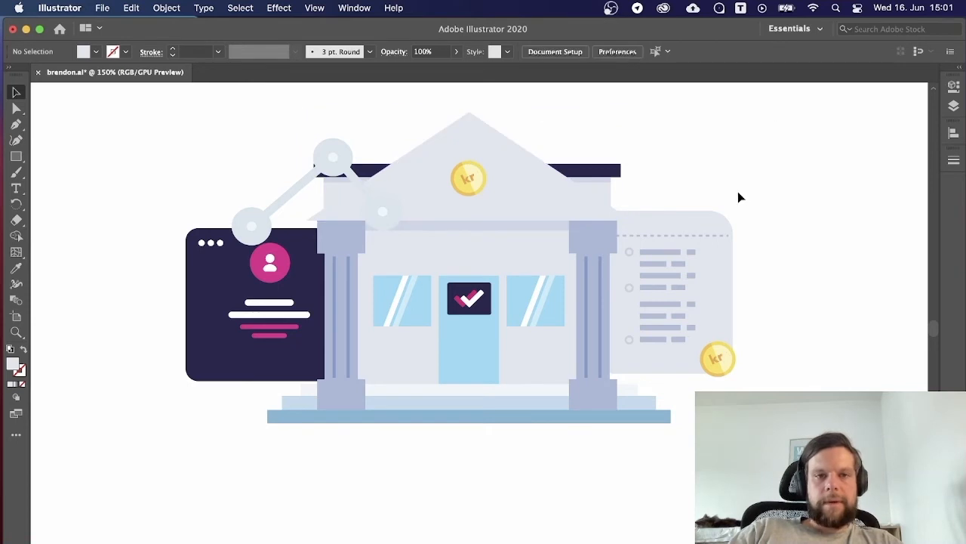
Move the large pale circle onto the bank and send it to the back of the stacking order.
{"action": "key", "text": "super+minus"}
{"action": "left_click_drag", "start_coordinate": [738, 194], "coordinate": [490, 135]}
{"action": "left_click_drag", "start_coordinate": [899, 513], "coordinate": [442, 397]}
{"action": "left_click_drag", "start_coordinate": [521, 518], "coordinate": [619, 382]}
{"action": "right_click", "coordinate": [519, 288]}
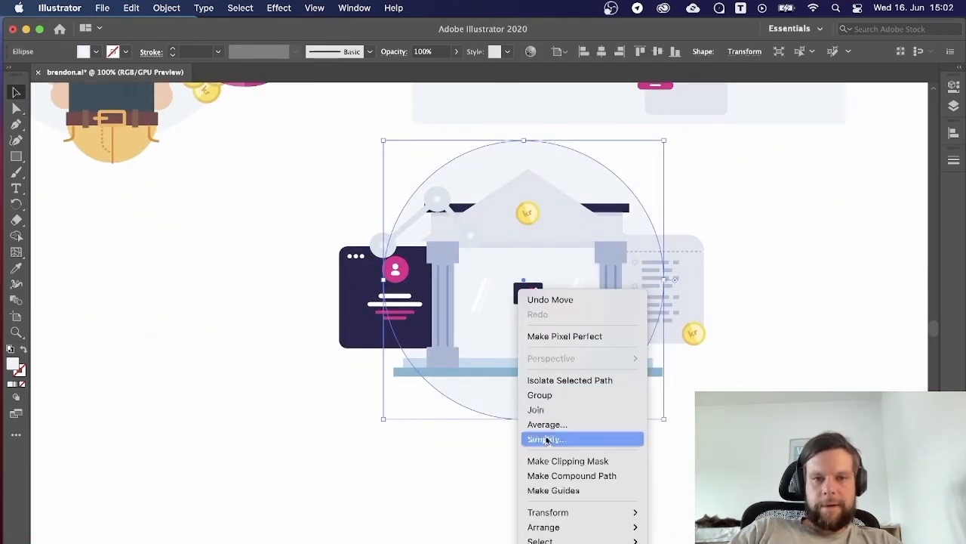
{"action": "mouse_move", "coordinate": [595, 527]}
{"action": "left_click", "coordinate": [672, 542]}
{"action": "left_click", "coordinate": [667, 513]}
Move the bank illustration with its background circle down, farther from the browser illustration above it.
{"action": "scroll", "coordinate": [667, 514], "scroll_direction": "up", "scroll_amount": 2}
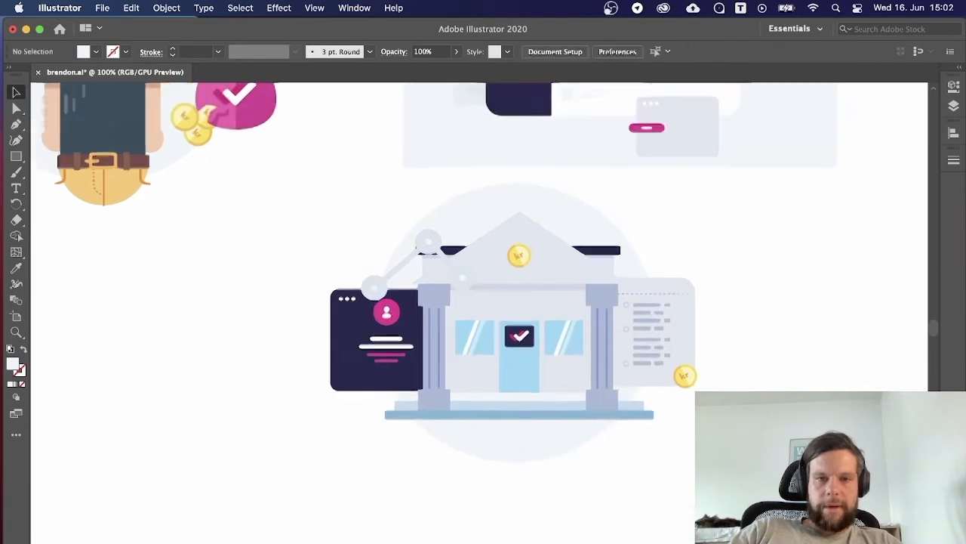
{"action": "scroll", "coordinate": [489, 480], "scroll_direction": "up", "scroll_amount": 2}
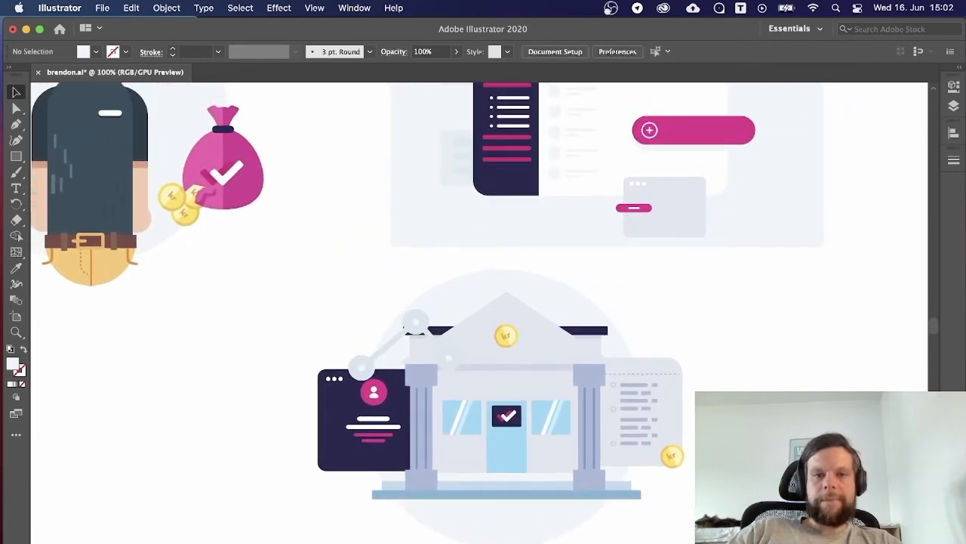
{"action": "key", "text": "super+minus"}
{"action": "key", "text": "super+minus"}
{"action": "key", "text": "super+minus"}
{"action": "key", "text": "super+minus"}
{"action": "key", "text": "super+plus"}
{"action": "key", "text": "super+plus"}
{"action": "key", "text": "super+plus"}
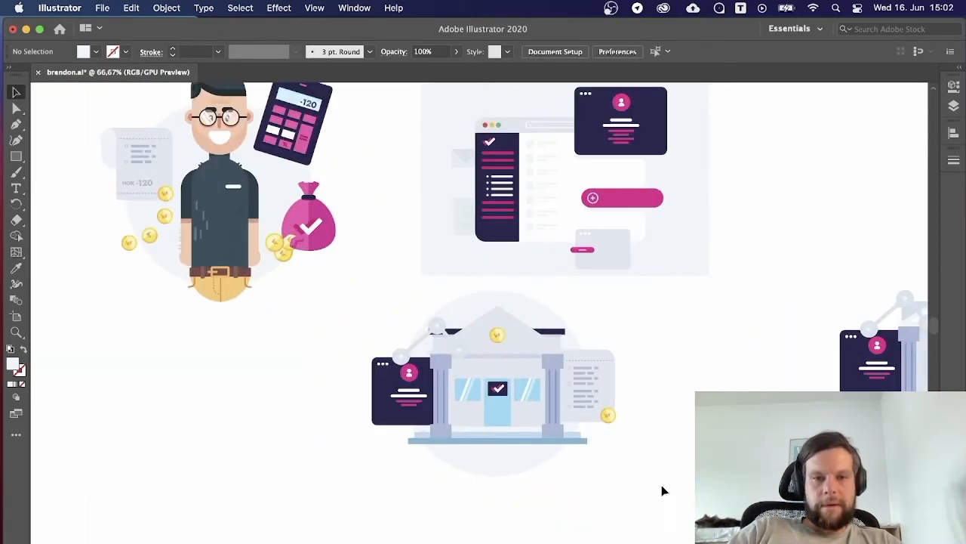
{"action": "left_click_drag", "start_coordinate": [501, 340], "coordinate": [494, 386]}
{"action": "left_click", "coordinate": [677, 362]}
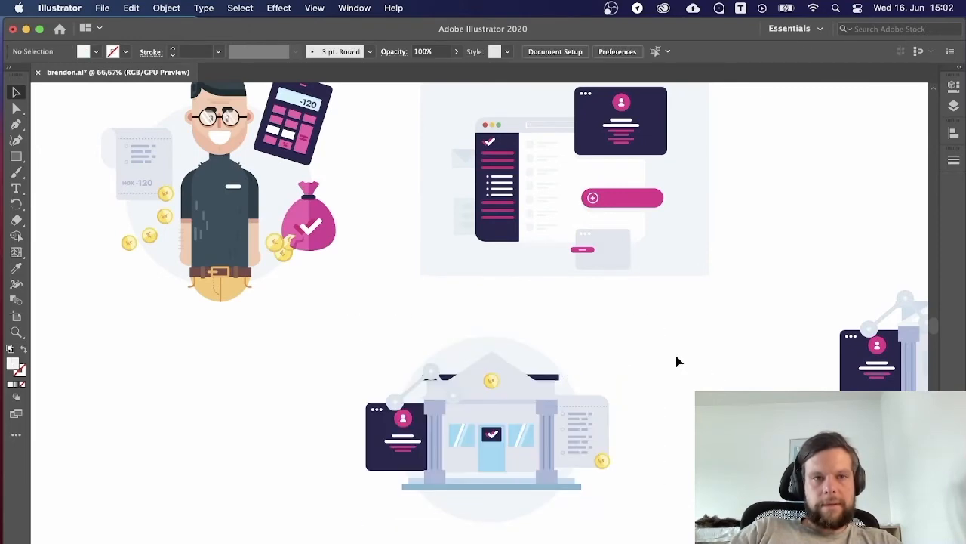
Try the pale stair and background-circle colours on the bank's pediment and front wall, and undo the recolouring.
{"action": "left_click", "coordinate": [520, 391]}
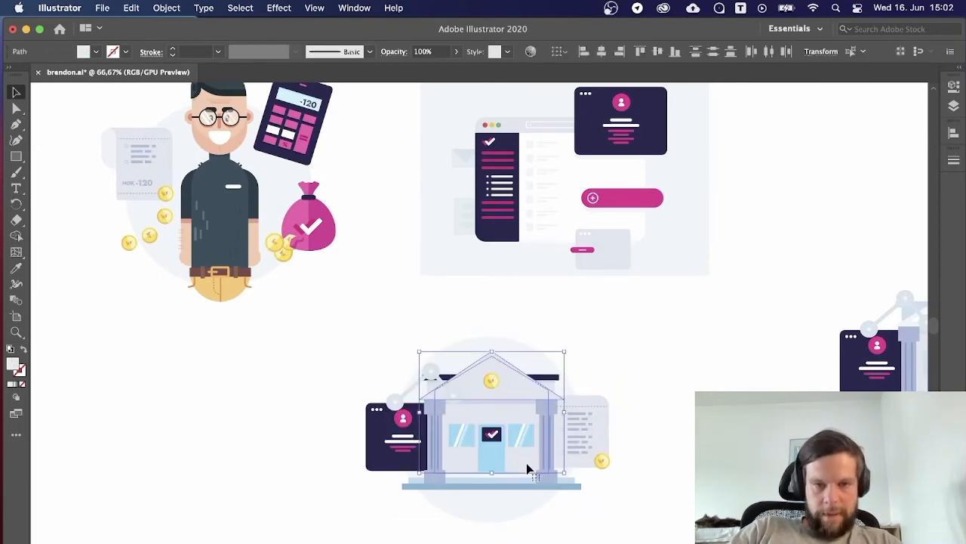
{"action": "key", "text": "i"}
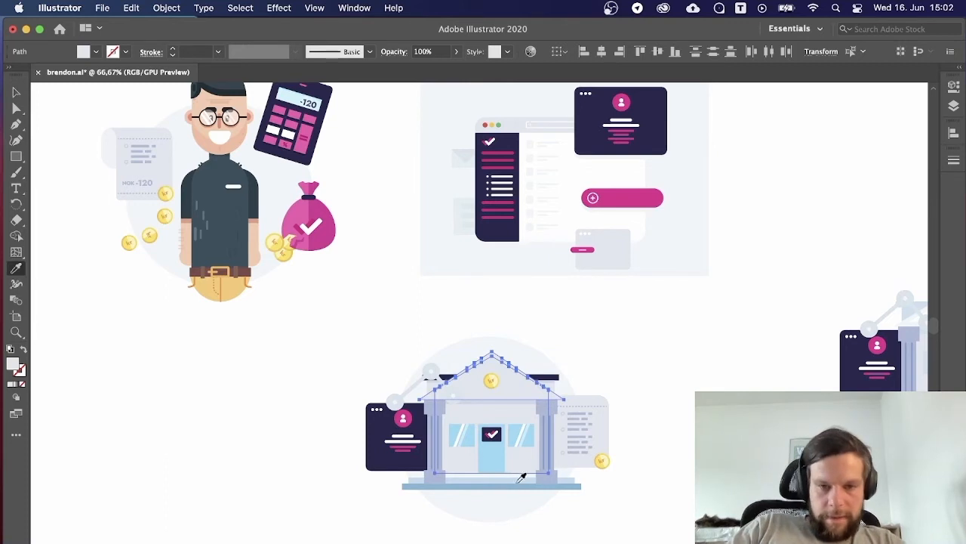
{"action": "left_click", "coordinate": [521, 476]}
{"action": "left_click", "coordinate": [538, 363]}
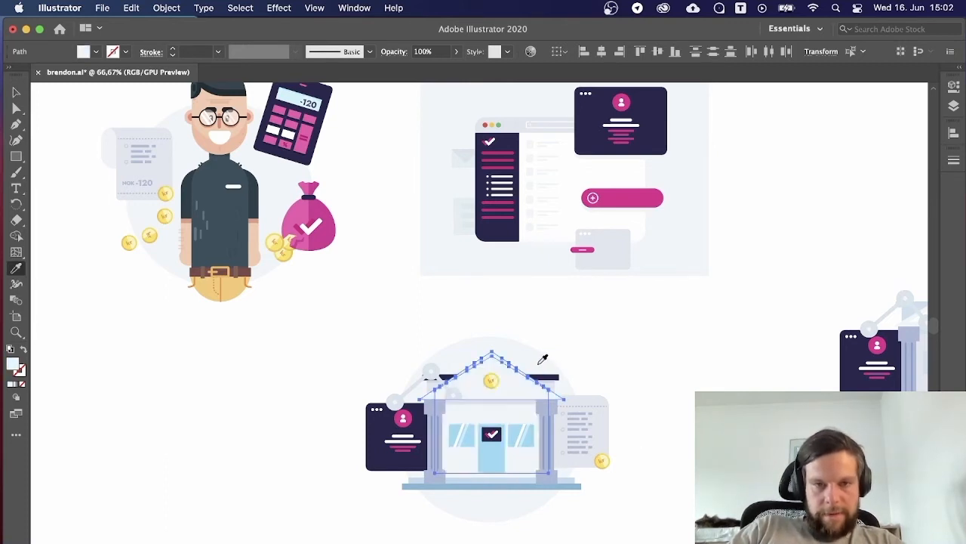
{"action": "key", "text": "v"}
{"action": "left_click", "coordinate": [608, 341]}
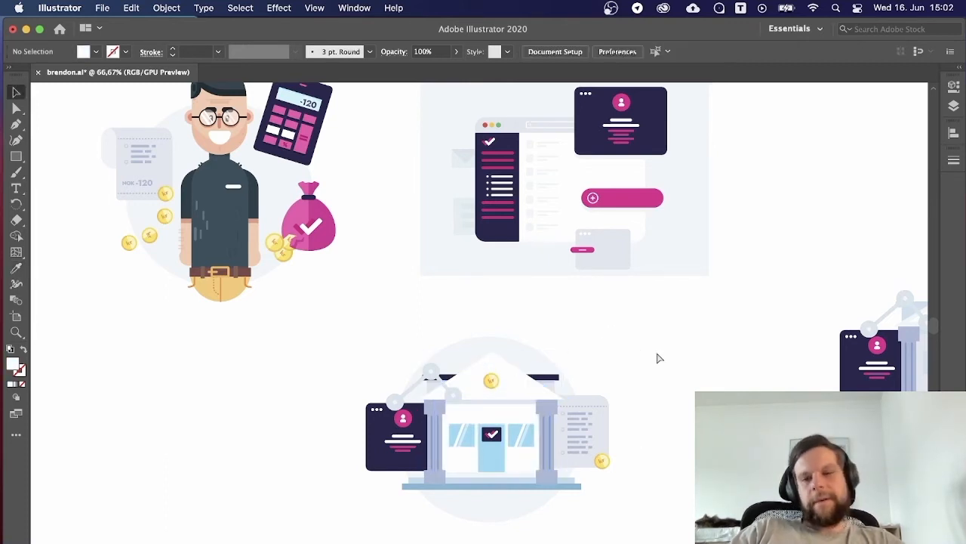
{"action": "key", "text": "super+z"}
{"action": "key", "text": "super+z"}
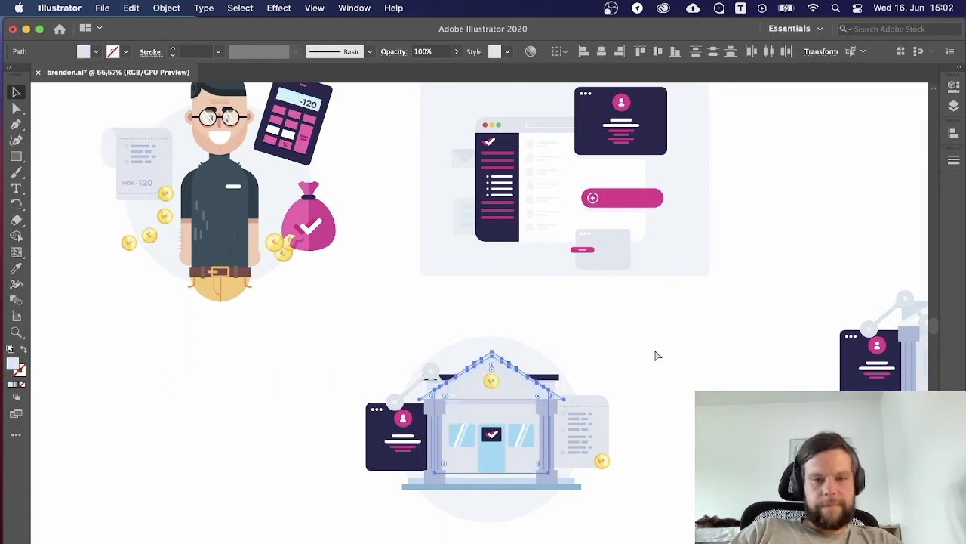
Fill the bank's front wall and pediment with the greyish lavender #c9cee2.
{"action": "left_click", "coordinate": [521, 418]}
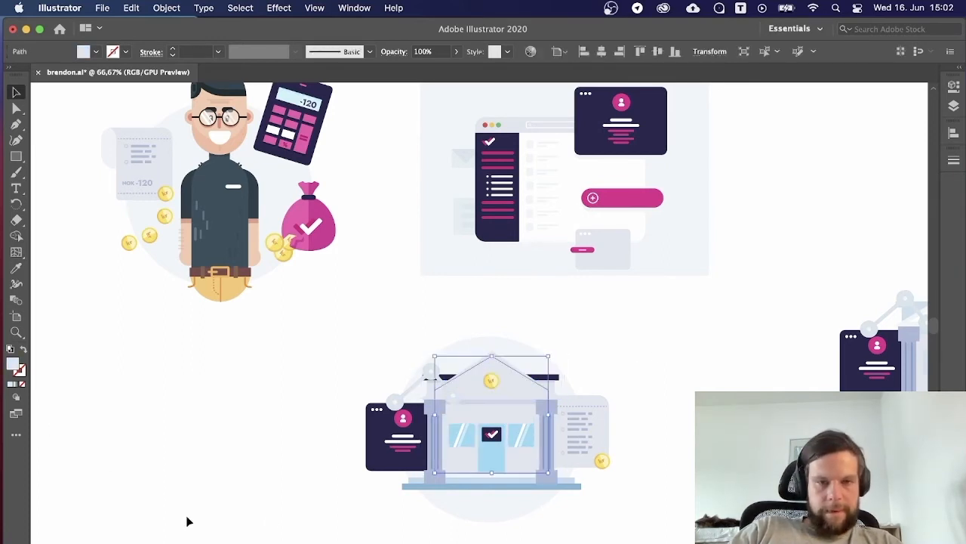
{"action": "key", "text": "super+equal"}
{"action": "key", "text": "super+equal"}
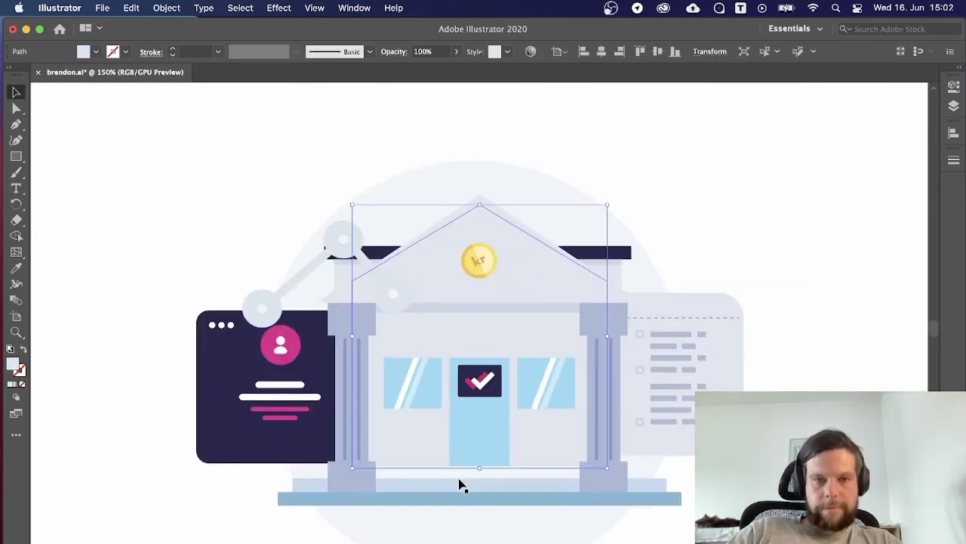
{"action": "left_click", "coordinate": [556, 288], "text": "shift"}
{"action": "double_click", "coordinate": [17, 367]}
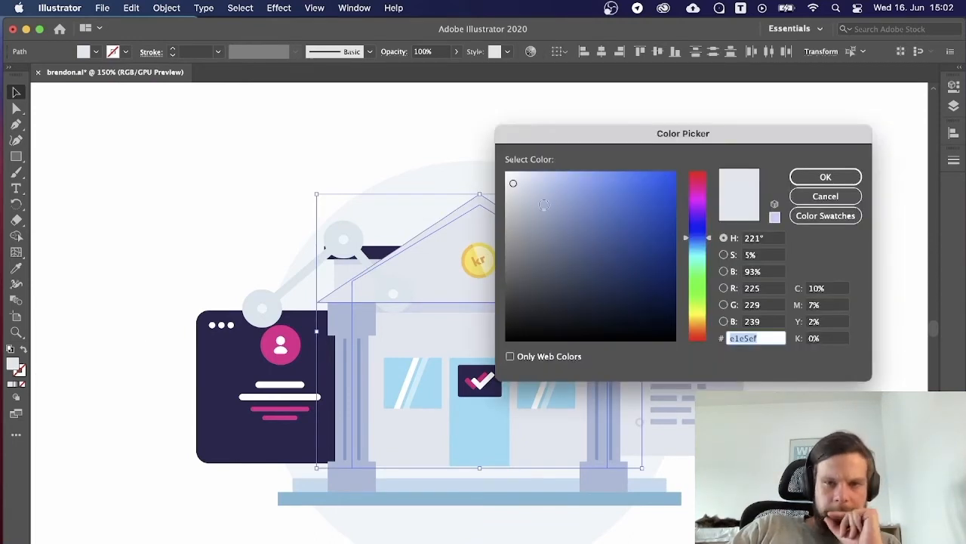
{"action": "type", "text": "c9cee2"}
{"action": "left_click", "coordinate": [826, 178]}
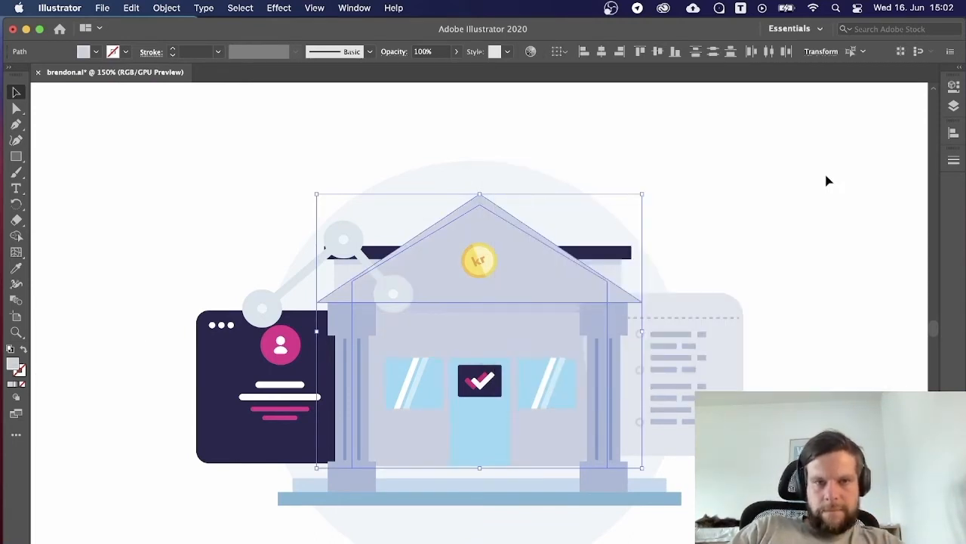
{"action": "left_click", "coordinate": [823, 181]}
Shorten the copied block on the left column's capital to a thin upper band and fill it with the darker blue #7b98c6.
{"action": "left_click", "coordinate": [341, 323]}
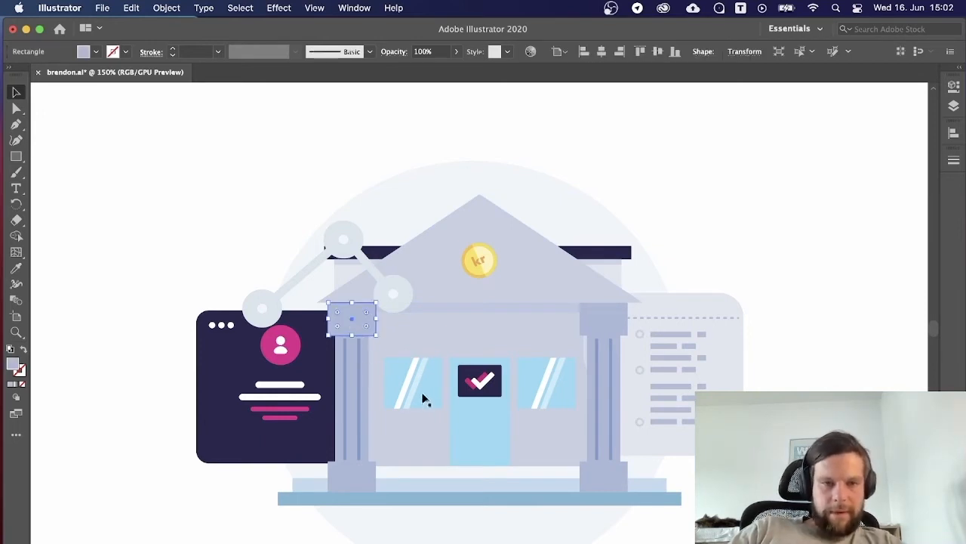
{"action": "left_click_drag", "start_coordinate": [351, 335], "coordinate": [350, 313]}
{"action": "key", "text": "i"}
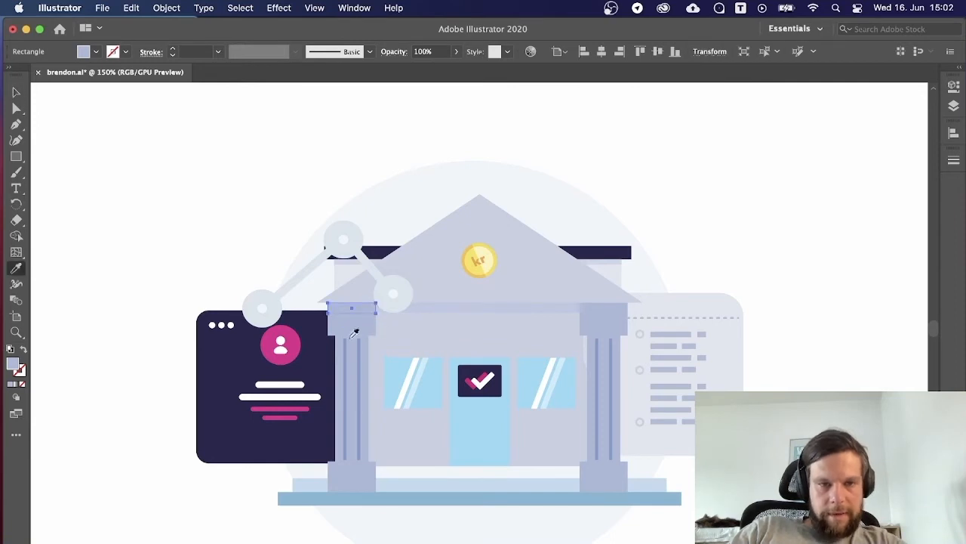
{"action": "double_click", "coordinate": [12, 365]}
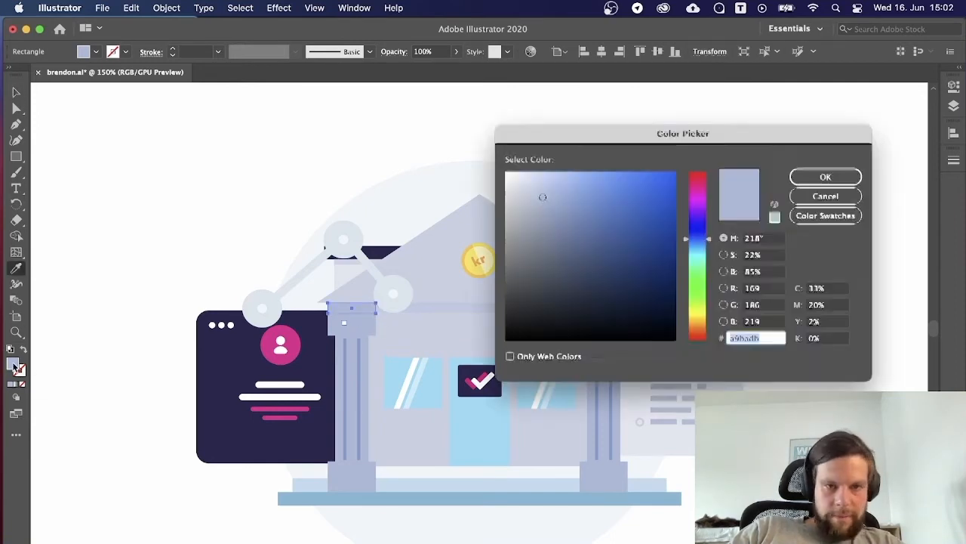
{"action": "left_click", "coordinate": [569, 209]}
{"action": "left_click", "coordinate": [858, 175]}
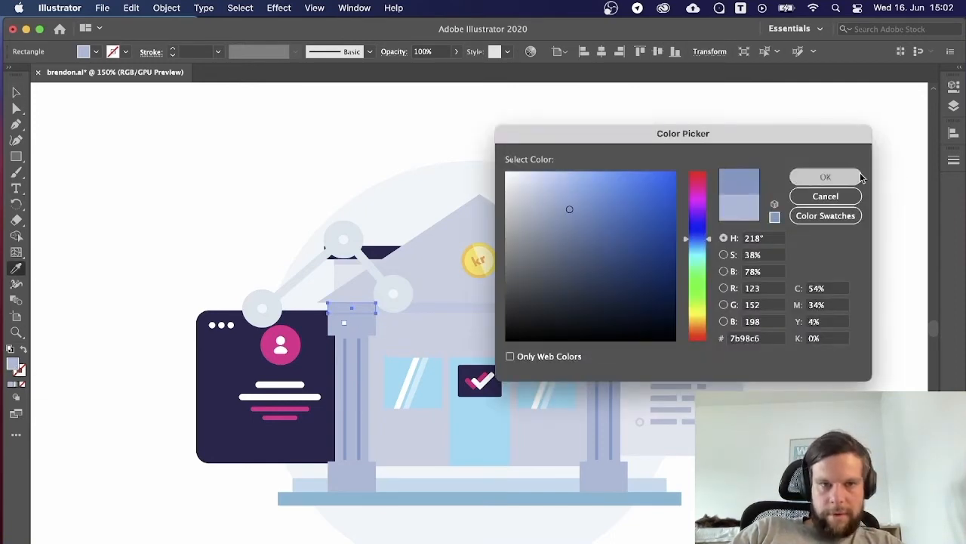
{"action": "key", "text": "v"}
{"action": "left_click", "coordinate": [705, 240]}
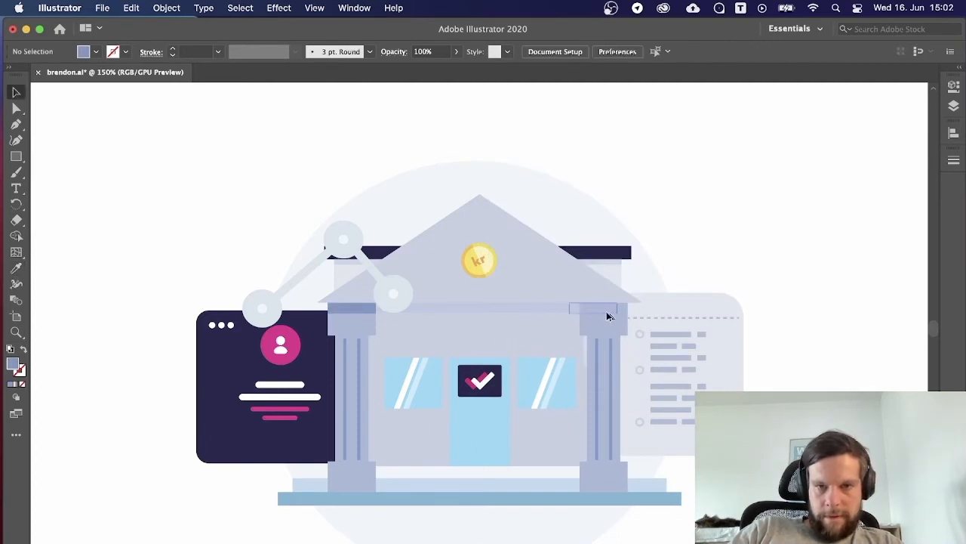
Duplicate the left column's dark blue band onto the upper edge of the right column's capital.
{"action": "left_click", "coordinate": [618, 310]}
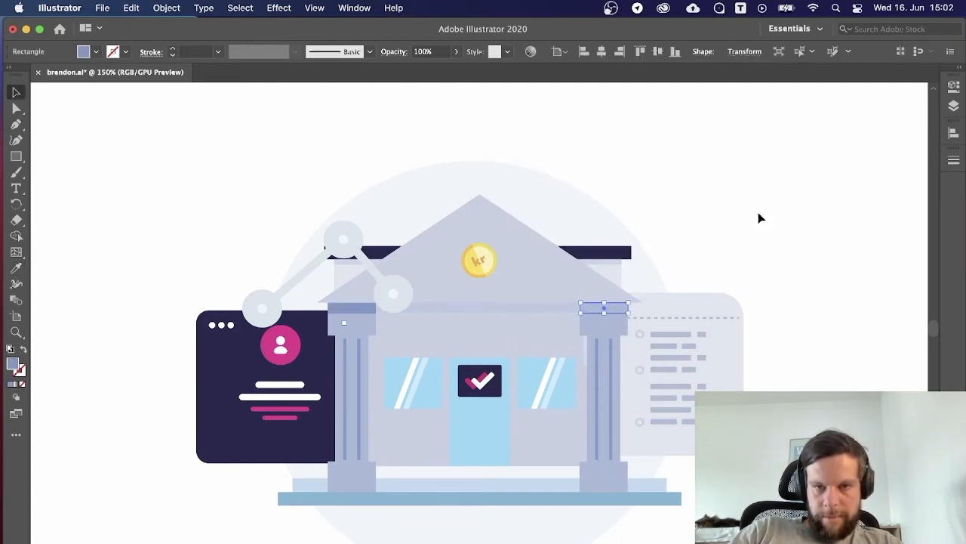
{"action": "left_click", "coordinate": [758, 217]}
{"action": "left_click", "coordinate": [604, 318]}
{"action": "key", "text": "super+z"}
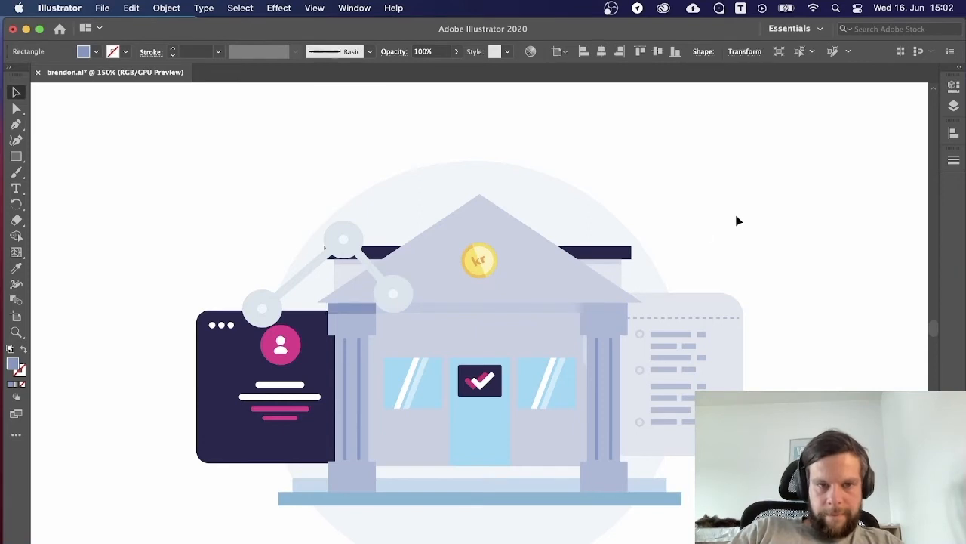
{"action": "left_click", "coordinate": [738, 220]}
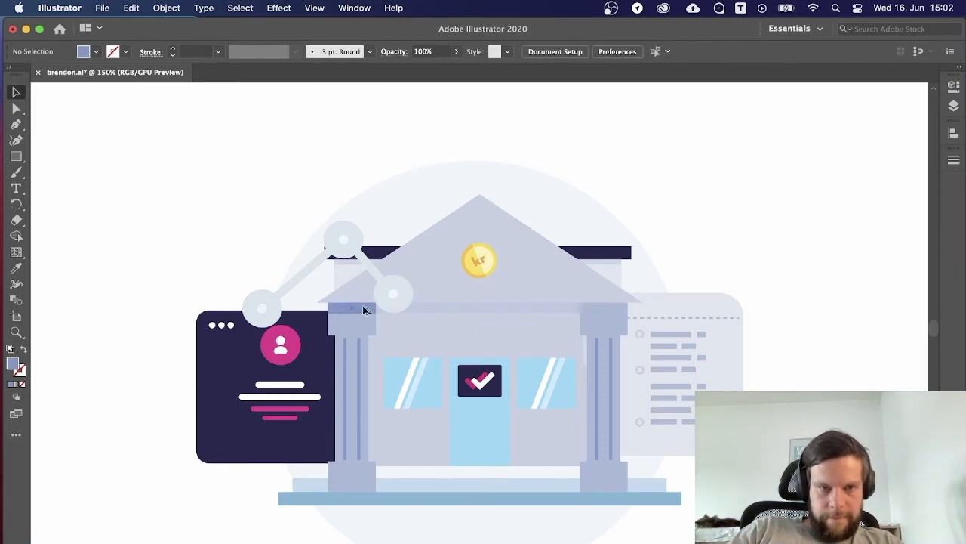
Try sampling the left band's colour onto the right column's band, and undo the sampling.
{"action": "left_click", "coordinate": [613, 317]}
{"action": "key", "text": "i"}
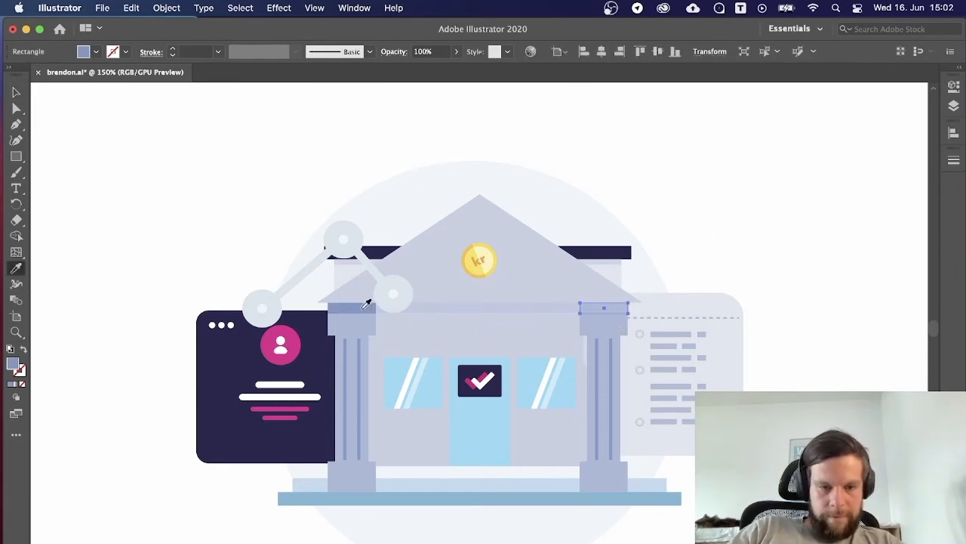
{"action": "key", "text": "v"}
{"action": "left_click", "coordinate": [804, 222]}
{"action": "key", "text": "super+z"}
Bring the right column's dark blue band to the front, above its capital.
{"action": "key", "text": "super+equal"}
{"action": "key", "text": "super+equal"}
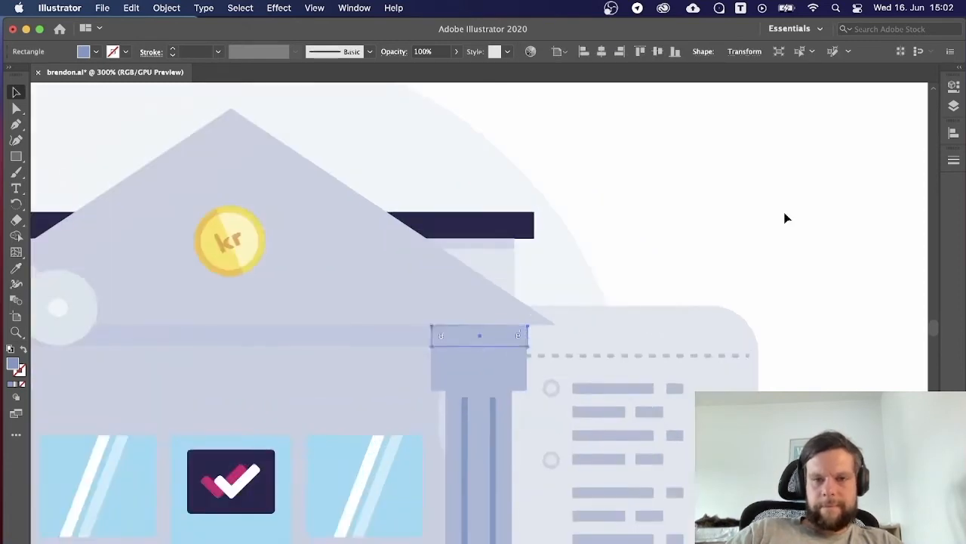
{"action": "left_click_drag", "start_coordinate": [706, 233], "coordinate": [755, 148]}
{"action": "key", "text": "super+equal"}
{"action": "right_click", "coordinate": [478, 332]}
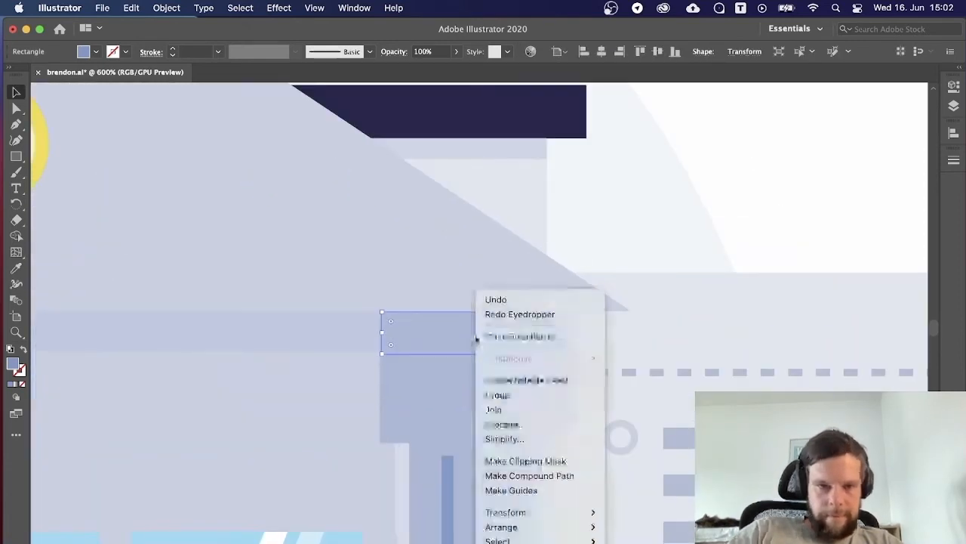
{"action": "mouse_move", "coordinate": [535, 526]}
{"action": "left_click", "coordinate": [636, 520]}
{"action": "left_click", "coordinate": [843, 141]}
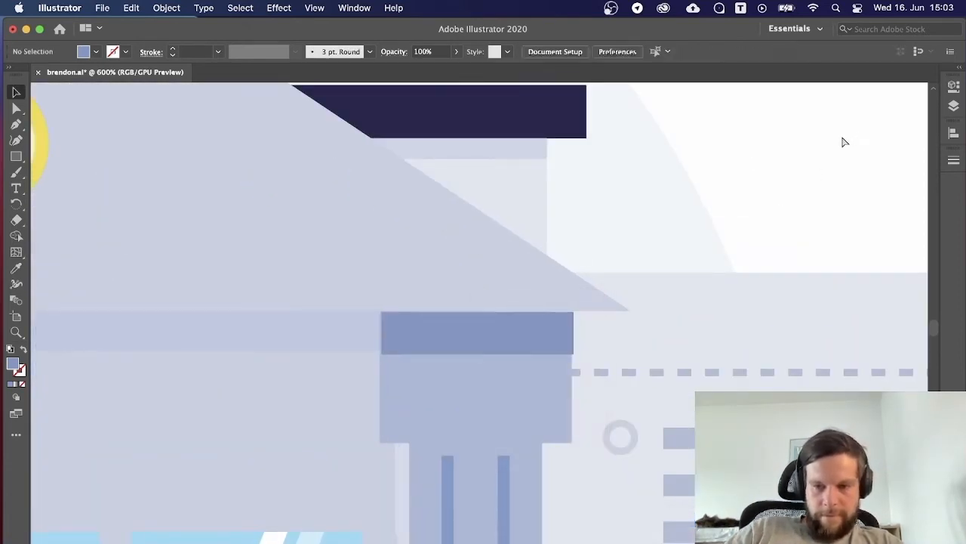
Align the right column's dark blue band with the side edges of its capital.
{"action": "key", "text": "super+equal"}
{"action": "key", "text": "super+equal"}
{"action": "left_click_drag", "start_coordinate": [418, 325], "coordinate": [415, 324]}
{"action": "left_click_drag", "start_coordinate": [651, 326], "coordinate": [651, 326]}
{"action": "left_click", "coordinate": [811, 139]}
Examine up close how the right column's dark blue band meets the capital and the pediment above it.
{"action": "key", "text": "super+equal"}
{"action": "key", "text": "super+equal"}
{"action": "key", "text": "super+equal"}
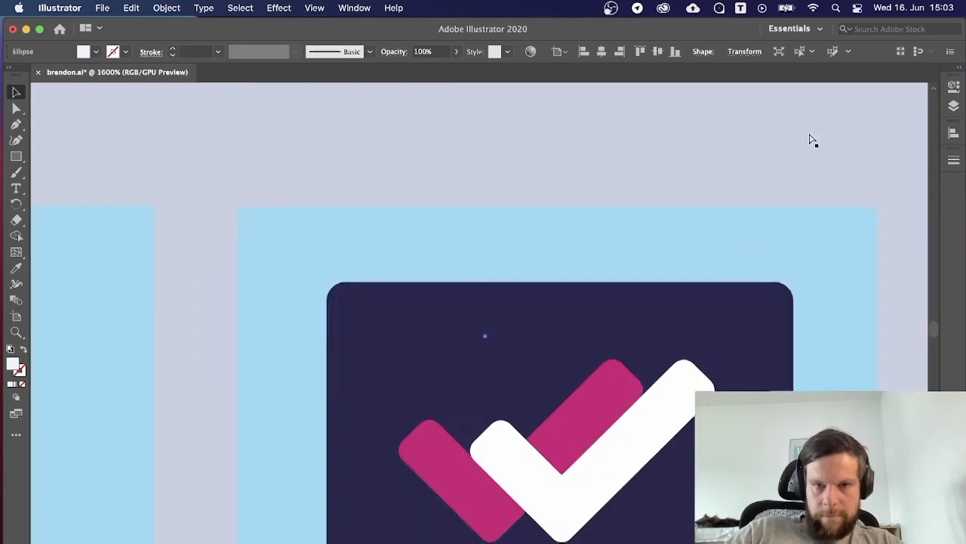
{"action": "key", "text": "super+minus"}
{"action": "key", "text": "super+minus"}
{"action": "key", "text": "super+minus"}
{"action": "key", "text": "super+minus"}
{"action": "key", "text": "super+minus"}
{"action": "key", "text": "super+minus"}
{"action": "key", "text": "super+minus"}
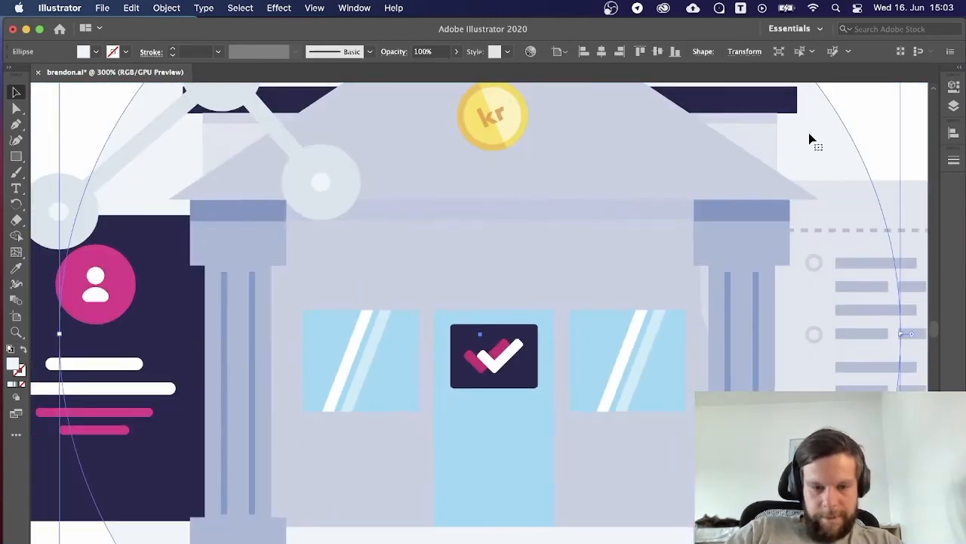
{"action": "left_click_drag", "start_coordinate": [772, 169], "coordinate": [640, 220]}
{"action": "left_click", "coordinate": [829, 164]}
{"action": "key", "text": "super+equal"}
{"action": "key", "text": "super+equal"}
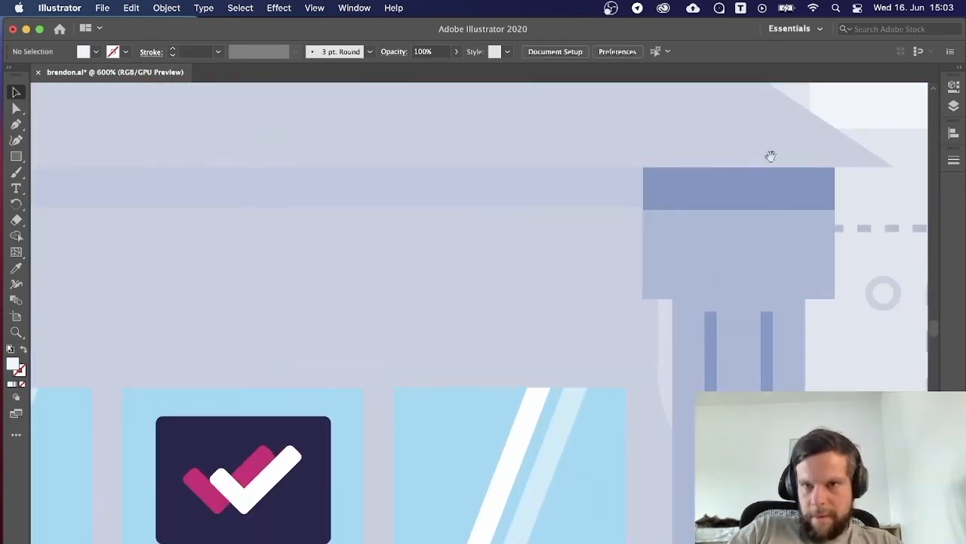
{"action": "left_click_drag", "start_coordinate": [770, 156], "coordinate": [406, 491]}
{"action": "key", "text": "super+equal"}
{"action": "key", "text": "super+equal"}
{"action": "key", "text": "super+equal"}
{"action": "key", "text": "super+equal"}
{"action": "key", "text": "super+equal"}
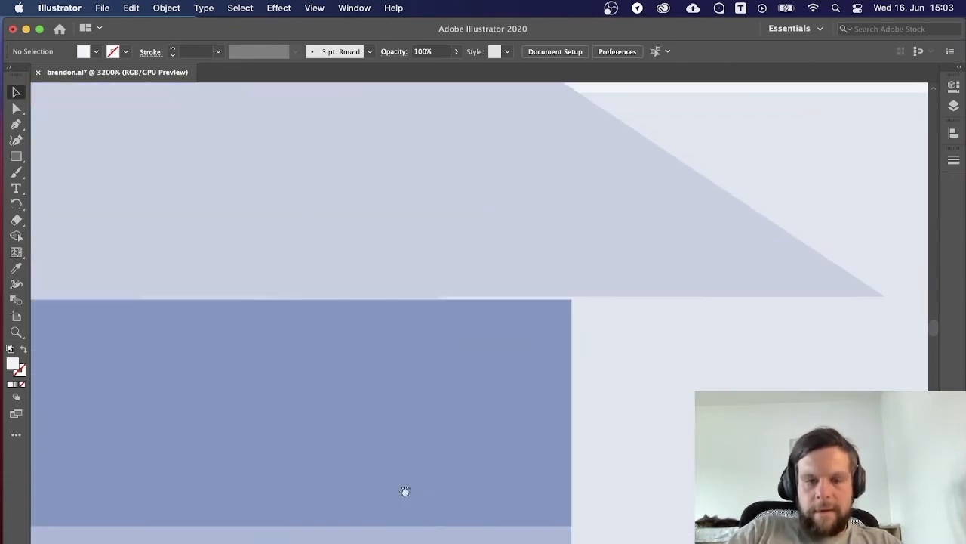
{"action": "left_click", "coordinate": [452, 435]}
{"action": "key", "text": "super+minus"}
{"action": "key", "text": "super+minus"}
{"action": "key", "text": "super+minus"}
{"action": "key", "text": "super+minus"}
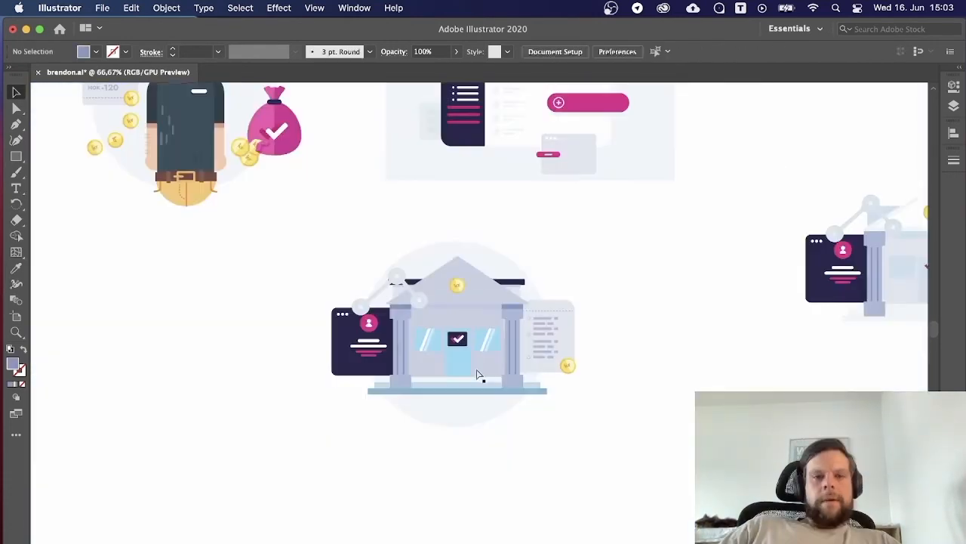
Recolour the bank's pediment with the paler grey sampled from the upper wall behind it.
{"action": "key", "text": "super+equal"}
{"action": "key", "text": "super+equal"}
{"action": "left_click", "coordinate": [484, 255]}
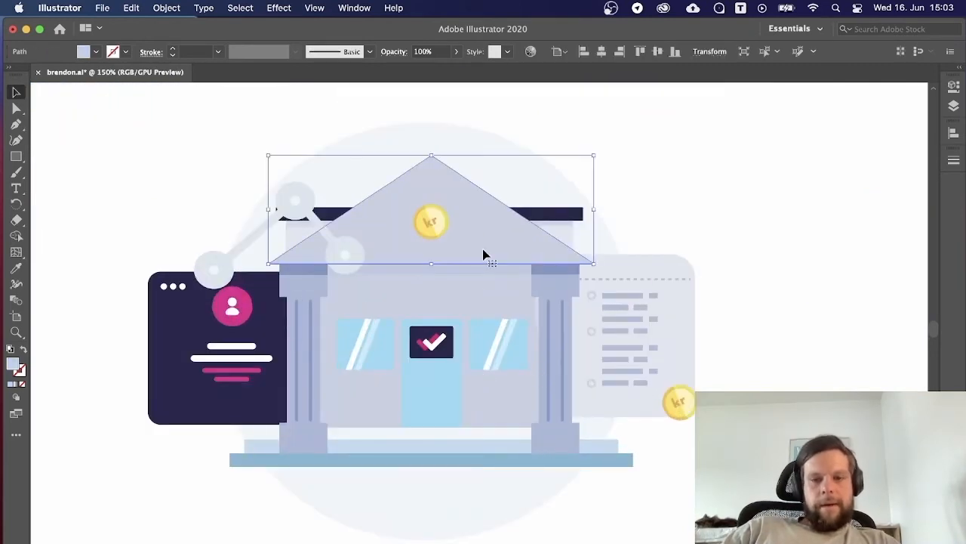
{"action": "key", "text": "i"}
{"action": "left_click", "coordinate": [562, 230]}
{"action": "key", "text": "v"}
{"action": "left_click", "coordinate": [746, 253]}
{"action": "scroll", "coordinate": [746, 253], "scroll_direction": "left", "scroll_amount": 3}
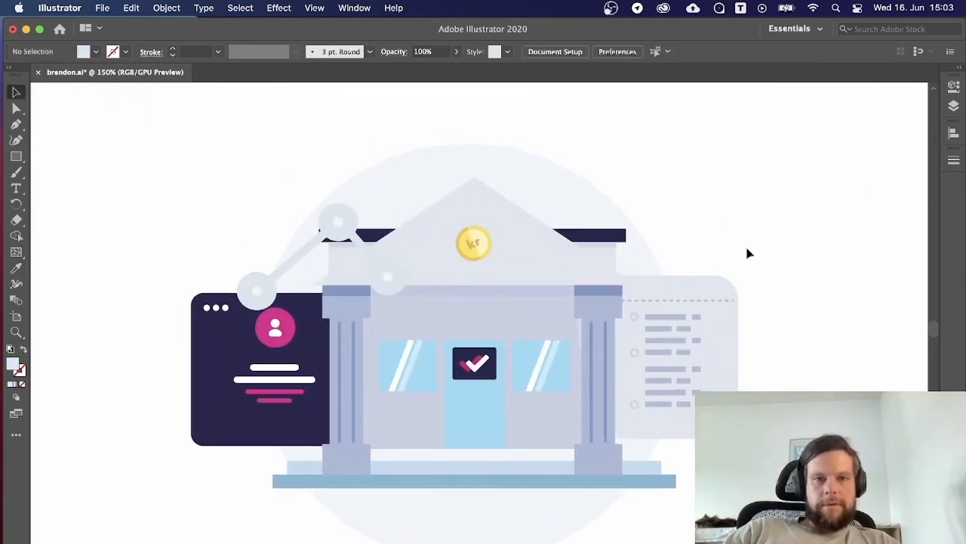
{"action": "key", "text": "super+minus"}
{"action": "key", "text": "super+minus"}
{"action": "key", "text": "super+minus"}
{"action": "key", "text": "super+minus"}
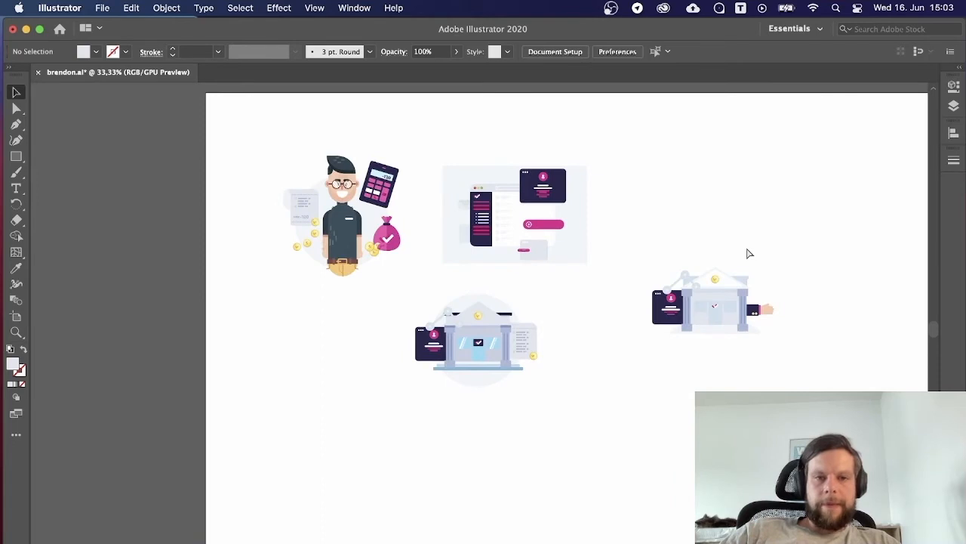
Fill both window panes and the door together with a deeper, darker blue of the same hue.
{"action": "key", "text": "super+plus"}
{"action": "key", "text": "super+plus"}
{"action": "key", "text": "super+plus"}
{"action": "key", "text": "super+plus"}
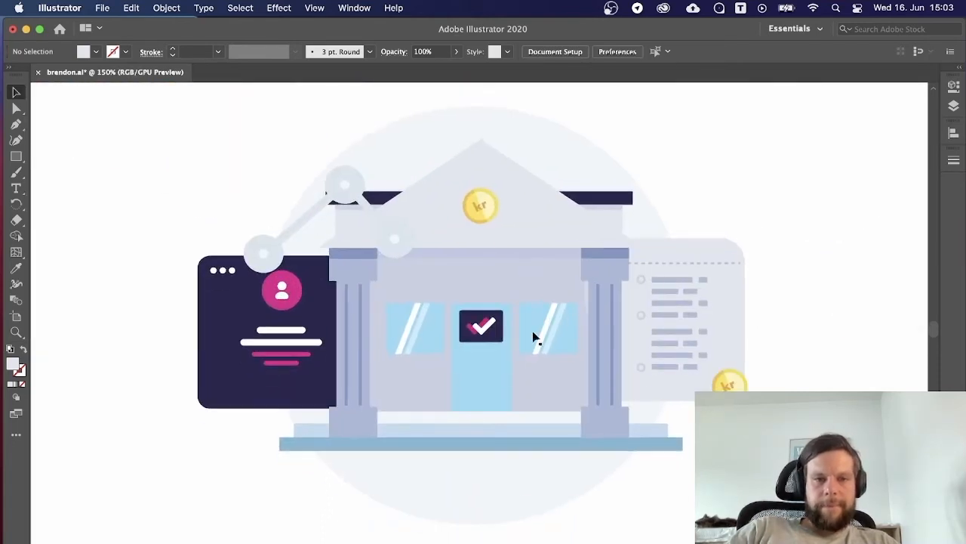
{"action": "left_click", "coordinate": [442, 350]}
{"action": "left_click", "coordinate": [461, 377], "text": "shift"}
{"action": "left_click", "coordinate": [541, 339], "text": "shift"}
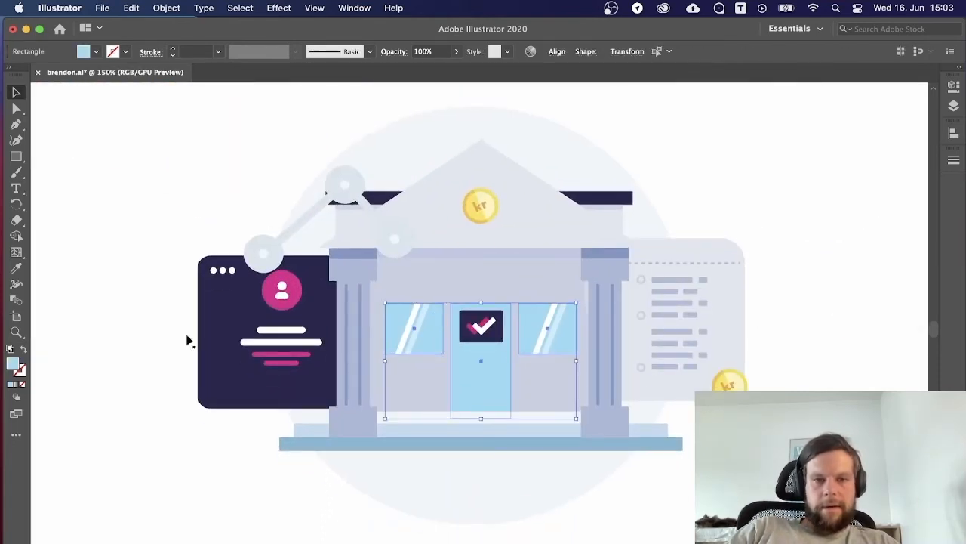
{"action": "double_click", "coordinate": [17, 364]}
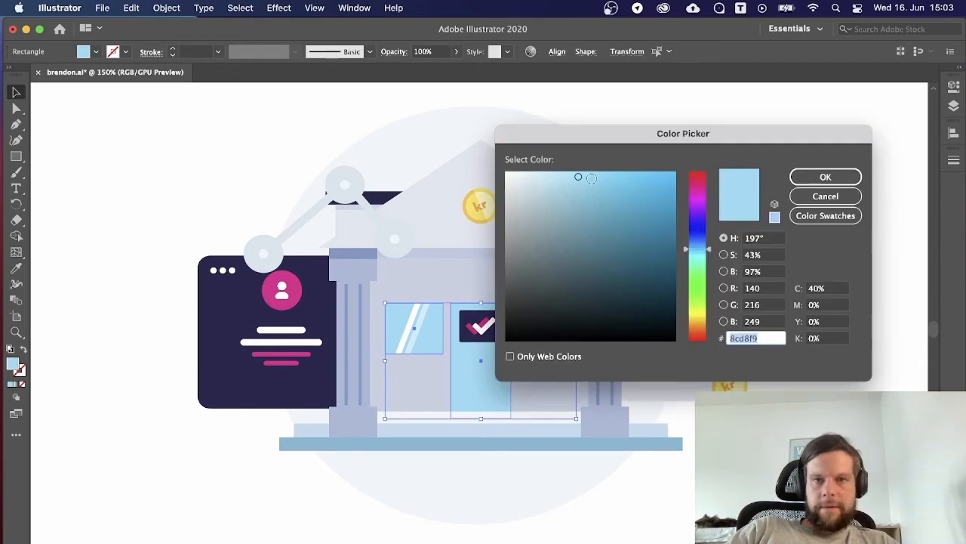
{"action": "left_click", "coordinate": [851, 176]}
{"action": "left_click", "coordinate": [838, 174]}
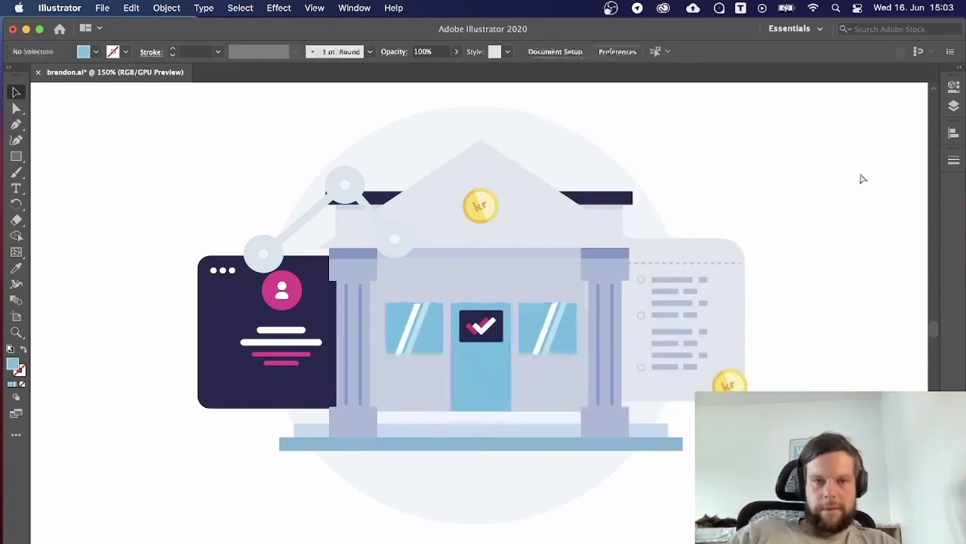
Save the document and compare the recoloured bank with the other illustrations on the artboard.
{"action": "key", "text": "super+minus"}
{"action": "key", "text": "super+minus"}
{"action": "key", "text": "super+minus"}
{"action": "key", "text": "super+minus"}
{"action": "key", "text": "super+minus"}
{"action": "key", "text": "super+plus"}
{"action": "key", "text": "super+plus"}
{"action": "key", "text": "super+plus"}
{"action": "key", "text": "super+plus"}
{"action": "key", "text": "super+plus"}
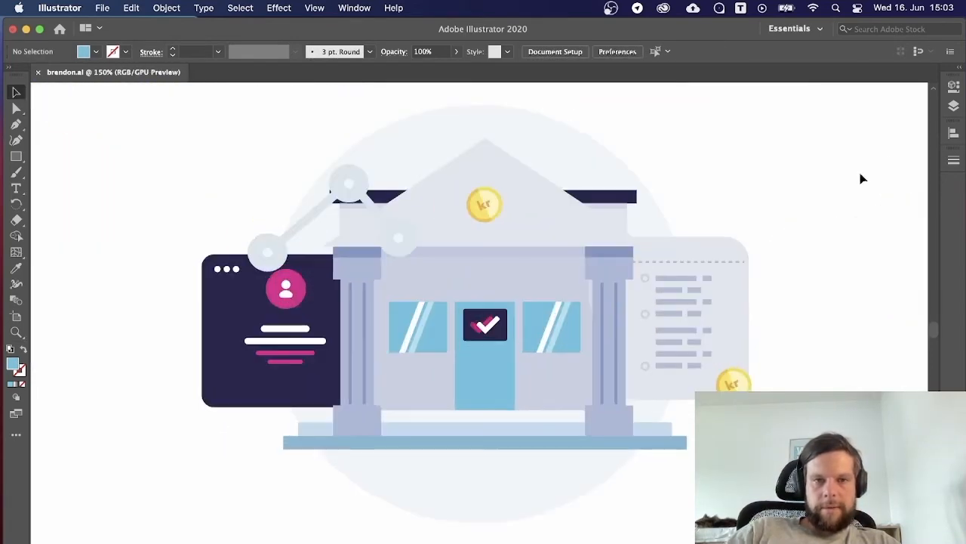
{"action": "scroll", "coordinate": [860, 177], "scroll_direction": "up", "scroll_amount": 10}
{"action": "key", "text": "super+minus"}
{"action": "key", "text": "super+minus"}
{"action": "key", "text": "super+minus"}
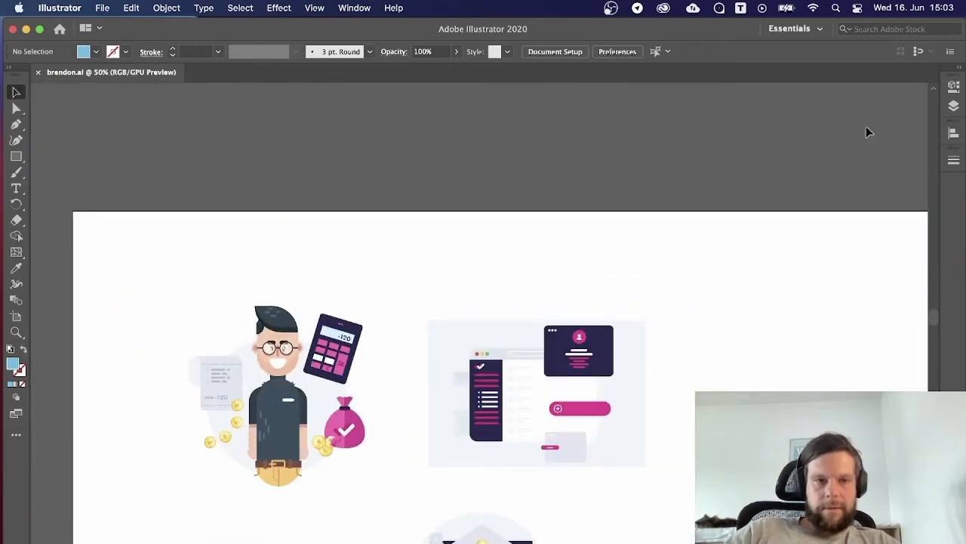
{"action": "left_click_drag", "start_coordinate": [722, 246], "coordinate": [694, 75]}
Group the left column's parts and duplicate the column inward, between the outer column and the door.
{"action": "key", "text": "super+plus"}
{"action": "key", "text": "super+plus"}
{"action": "key", "text": "super+plus"}
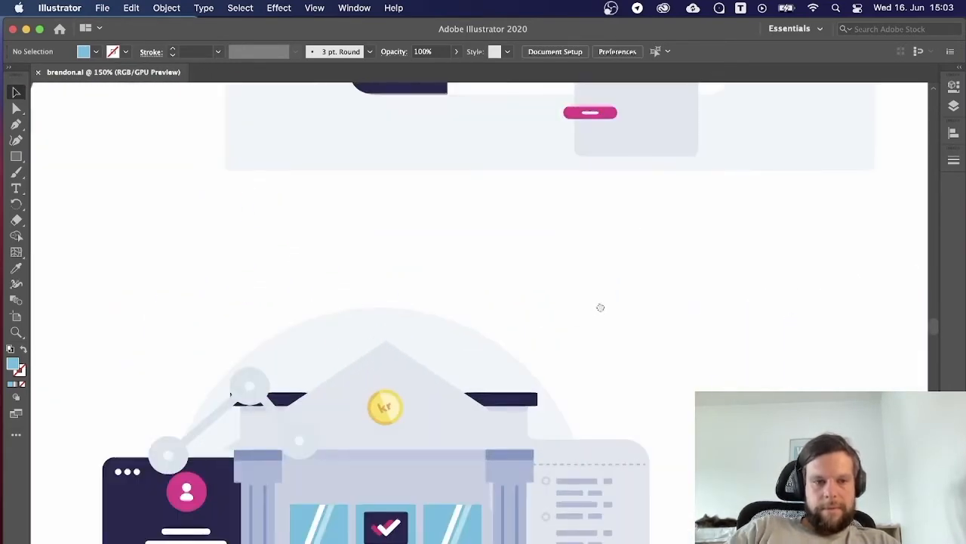
{"action": "scroll", "coordinate": [600, 307], "scroll_direction": "down", "scroll_amount": 5}
{"action": "left_click", "coordinate": [295, 408]}
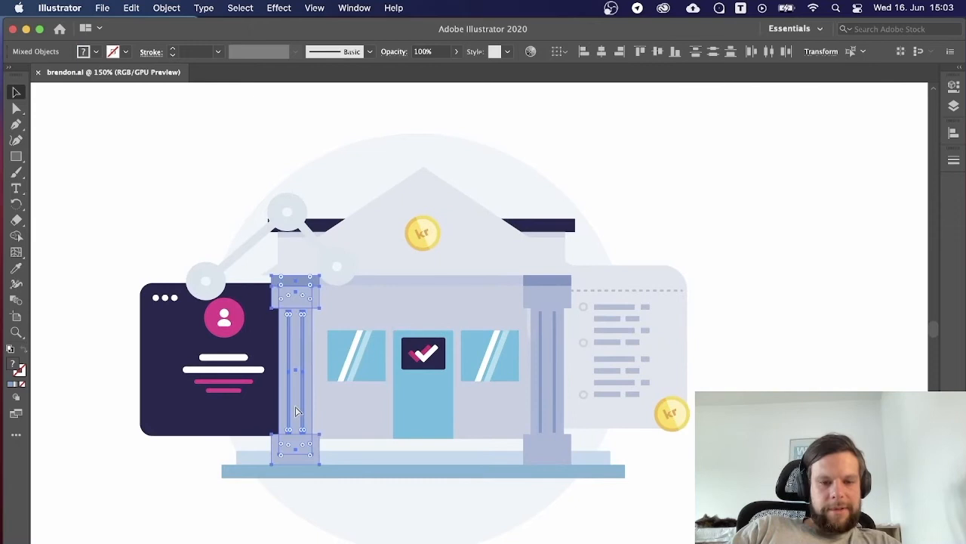
{"action": "left_click", "coordinate": [506, 533]}
{"action": "left_click_drag", "start_coordinate": [287, 446], "coordinate": [360, 447]}
{"action": "key", "text": "super+shift+a"}
{"action": "left_click", "coordinate": [359, 447]}
Bring the duplicated inner column to the front so that it covers the left window.
{"action": "right_click", "coordinate": [360, 447]}
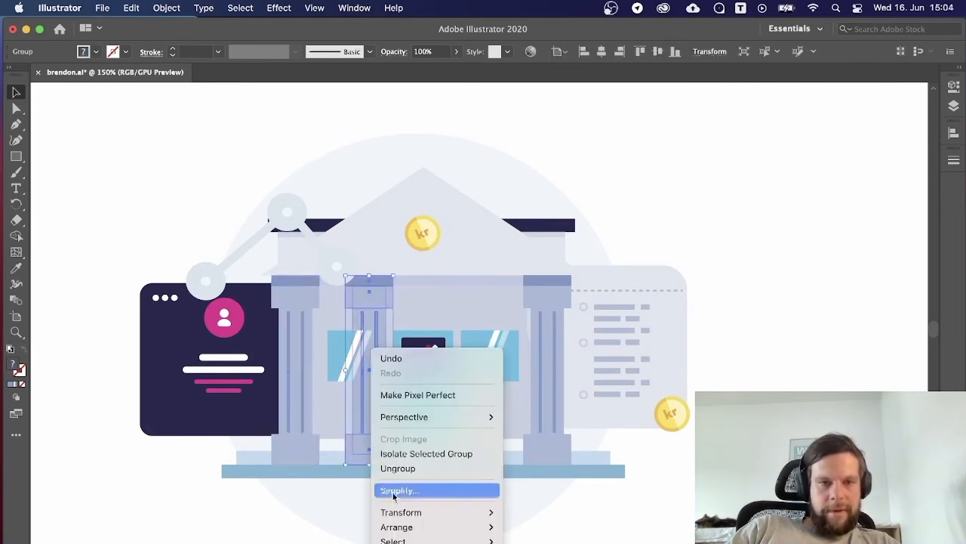
{"action": "mouse_move", "coordinate": [400, 524]}
{"action": "left_click", "coordinate": [533, 518]}
{"action": "key", "text": "super+shift+a"}
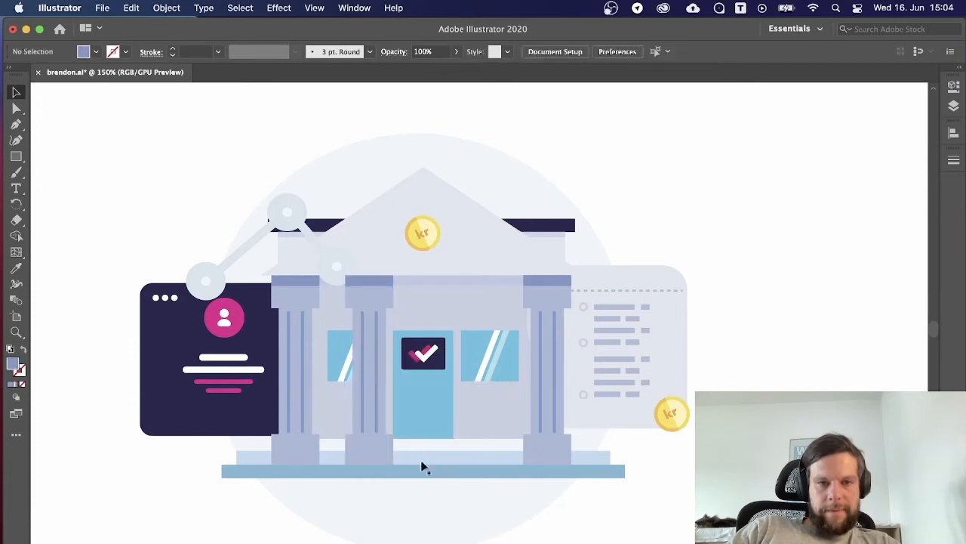
Duplicate the inner column to the other side of the door, in front of the right window.
{"action": "left_click_drag", "start_coordinate": [379, 452], "coordinate": [477, 446]}
{"action": "key", "text": "super+shift+a"}
{"action": "key", "text": "super+minus"}
{"action": "key", "text": "super+minus"}
{"action": "key", "text": "super+minus"}
{"action": "key", "text": "super+minus"}
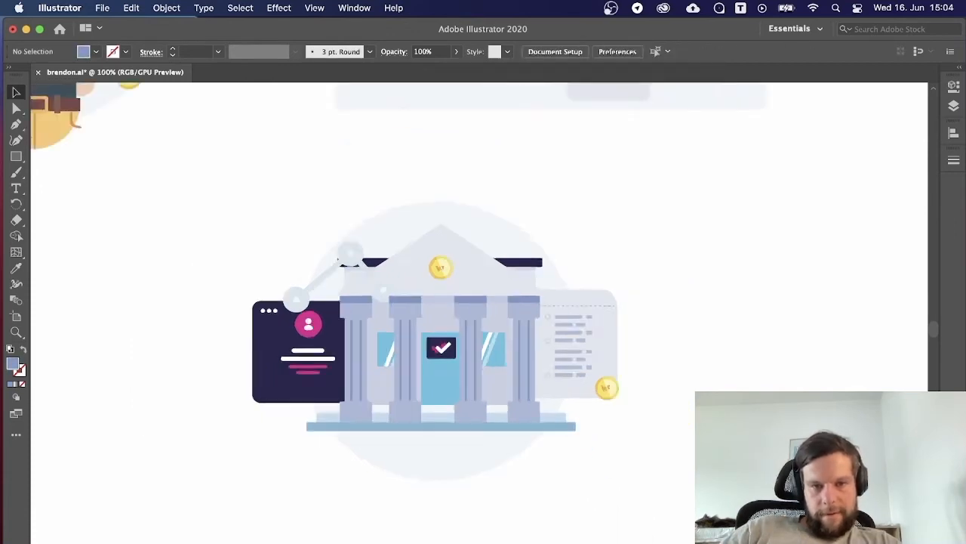
Move the inner column beside the right window slightly outward, clear of the door.
{"action": "key", "text": "super+plus"}
{"action": "key", "text": "super+plus"}
{"action": "key", "text": "super+plus"}
{"action": "key", "text": "super+plus"}
{"action": "key", "text": "super+plus"}
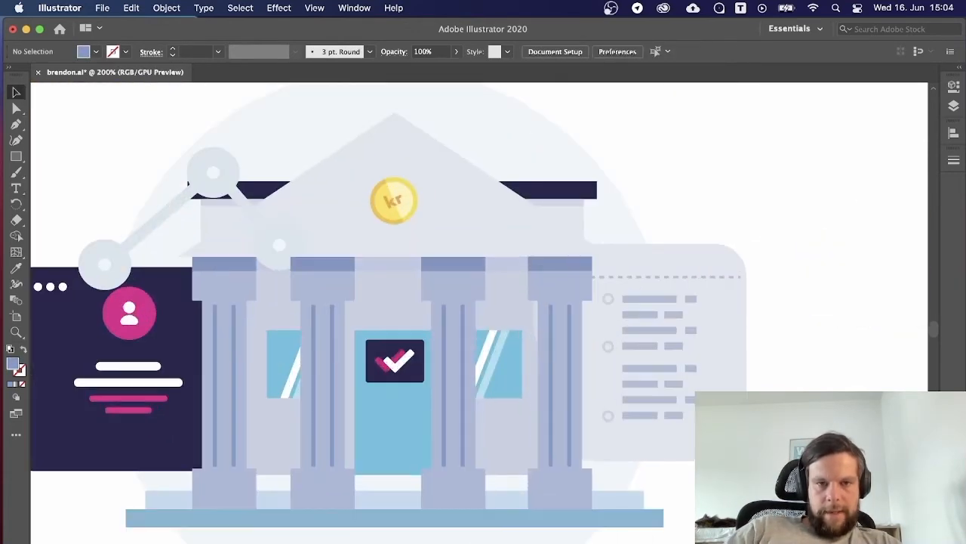
{"action": "scroll", "coordinate": [643, 489], "scroll_direction": "left", "scroll_amount": 1}
{"action": "left_click_drag", "start_coordinate": [481, 499], "coordinate": [493, 499]}
{"action": "key", "text": "super+shift+a"}
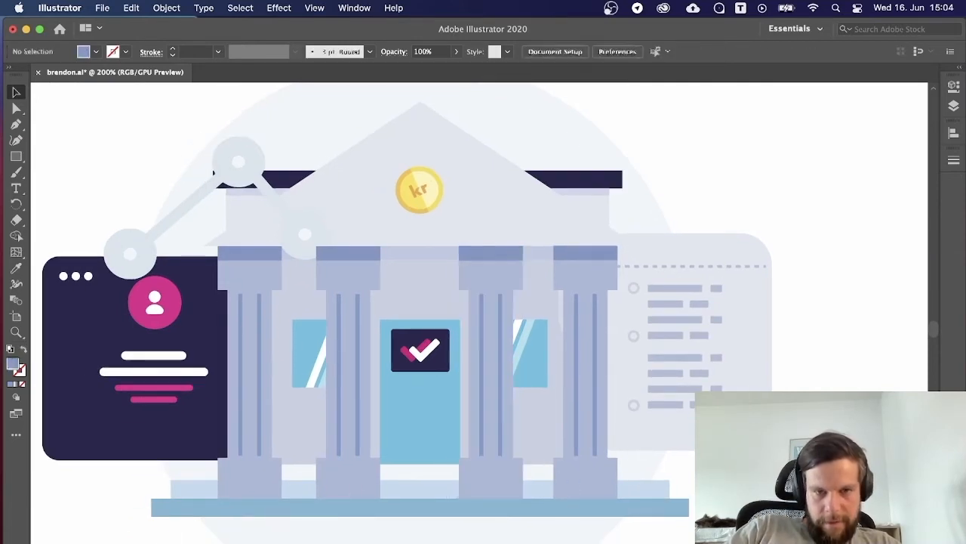
Save the document and review the four-column bank at overview and close-up scale.
{"action": "key", "text": "super+minus"}
{"action": "key", "text": "super+minus"}
{"action": "key", "text": "super+minus"}
{"action": "key", "text": "super+minus"}
{"action": "key", "text": "super+plus"}
{"action": "key", "text": "super+plus"}
{"action": "key", "text": "super+plus"}
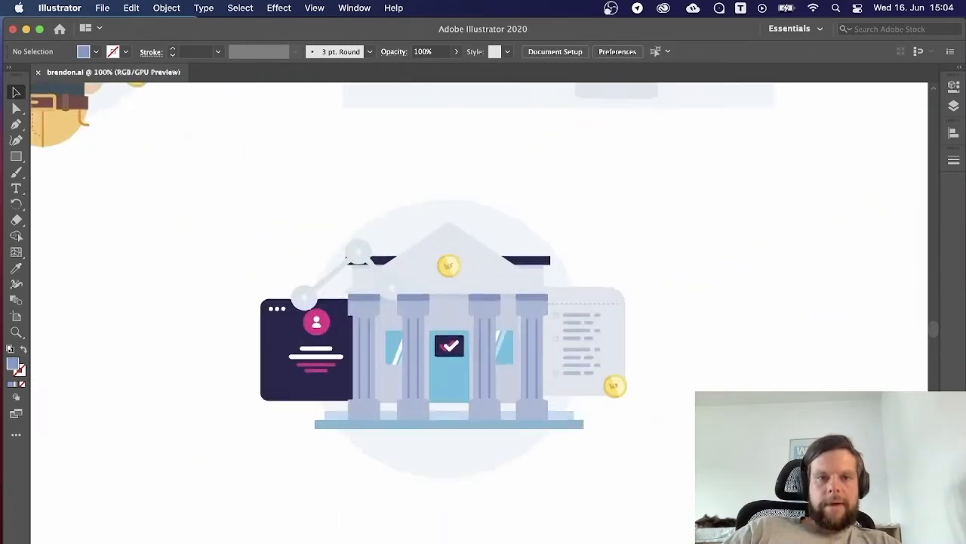
{"action": "key", "text": "super+plus"}
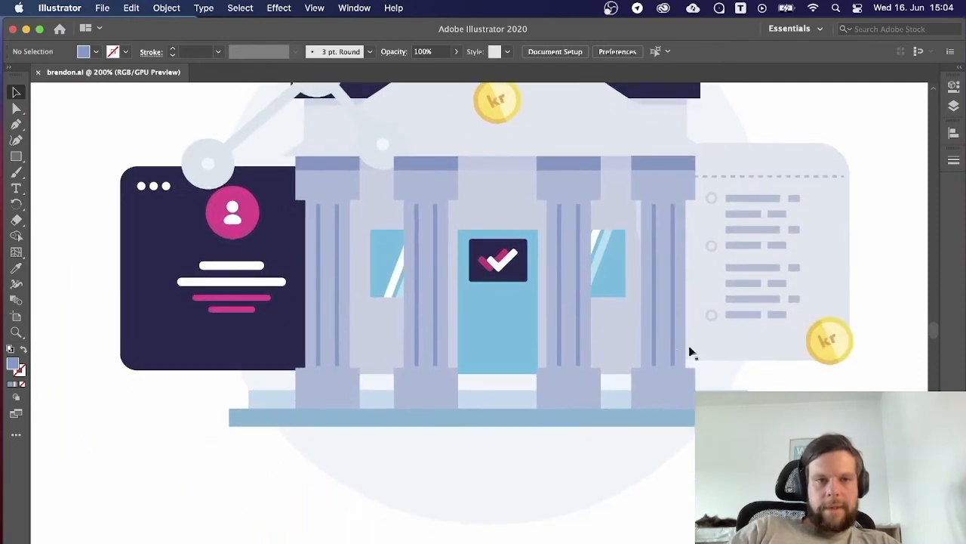
Ungroup the leftmost column and add a third vertical groove midway between its two existing grooves.
{"action": "right_click", "coordinate": [332, 256]}
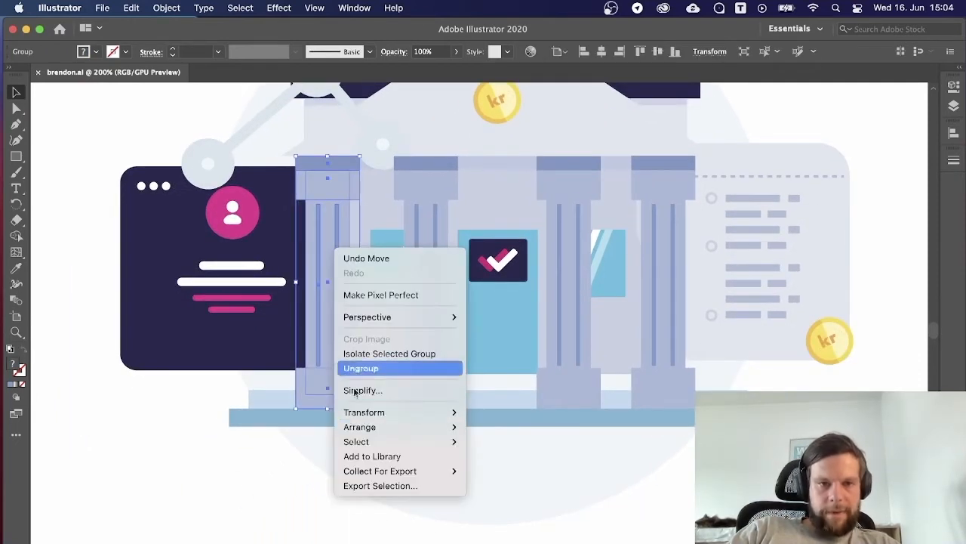
{"action": "left_click", "coordinate": [364, 367]}
{"action": "left_click", "coordinate": [210, 488]}
{"action": "left_click_drag", "start_coordinate": [337, 316], "coordinate": [326, 350], "text": "alt"}
{"action": "left_click", "coordinate": [147, 467]}
{"action": "right_click", "coordinate": [98, 345]}
{"action": "left_click", "coordinate": [123, 465]}
{"action": "left_click", "coordinate": [67, 378]}
{"action": "key", "text": "Delete"}
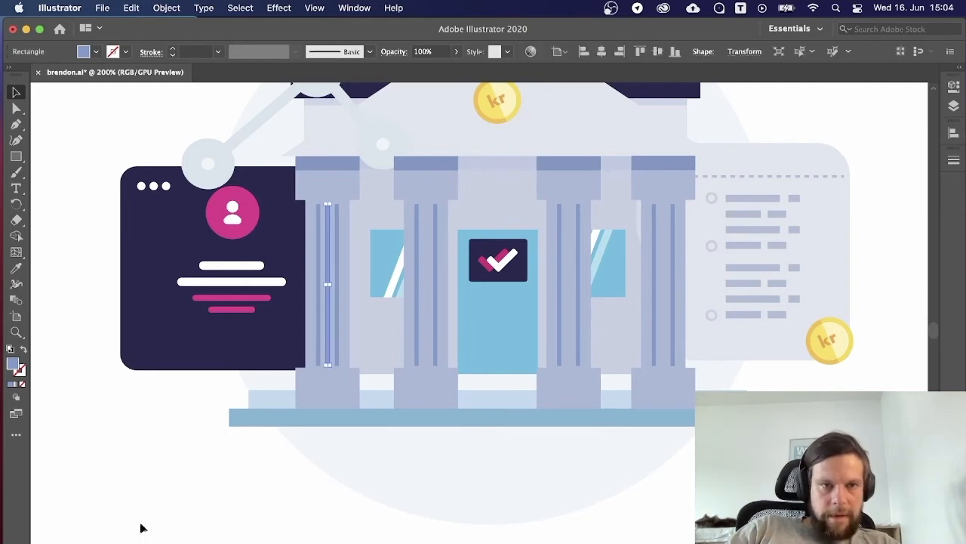
Copy the middle groove from the leftmost column to the centre of each of the other three columns.
{"action": "key", "text": "super+minus"}
{"action": "key", "text": "super+minus"}
{"action": "key", "text": "super+minus"}
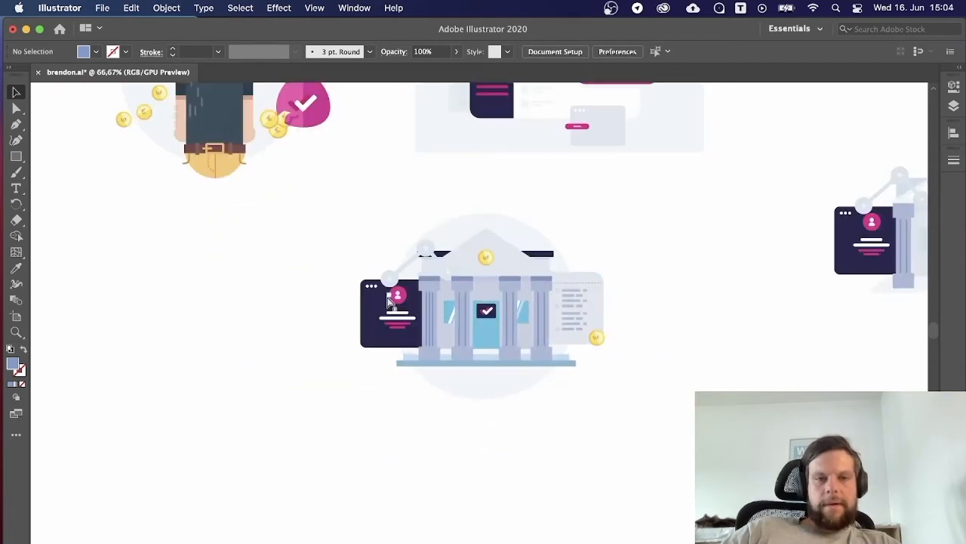
{"action": "key", "text": "super+equal"}
{"action": "key", "text": "super+equal"}
{"action": "key", "text": "super+equal"}
{"action": "left_click_drag", "start_coordinate": [387, 298], "coordinate": [327, 331]}
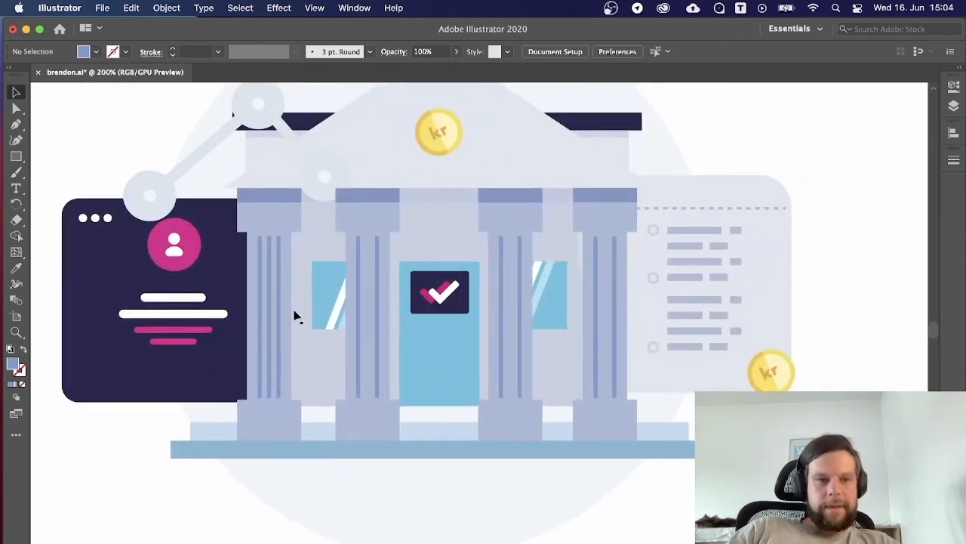
{"action": "left_click_drag", "start_coordinate": [273, 299], "coordinate": [370, 299]}
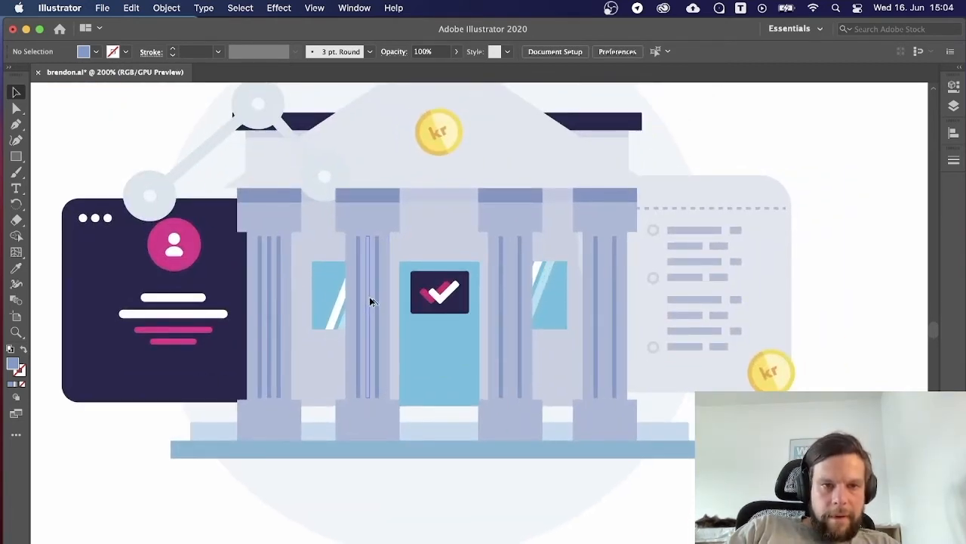
{"action": "right_click", "coordinate": [664, 525]}
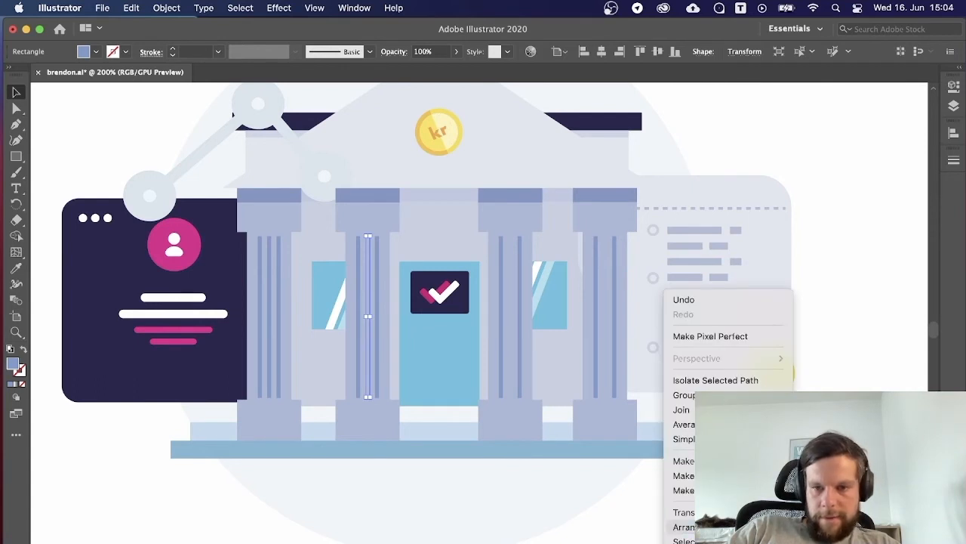
{"action": "left_click", "coordinate": [634, 506]}
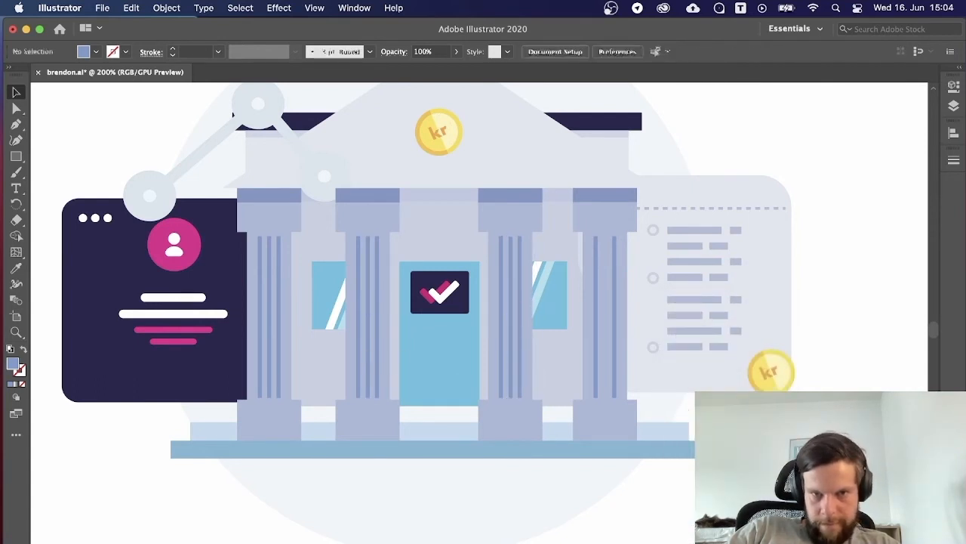
{"action": "left_click_drag", "start_coordinate": [616, 375], "coordinate": [606, 375], "text": "alt"}
{"action": "left_click", "coordinate": [703, 471]}
Save the document and review the bank with its three-groove columns at reduced scale.
{"action": "key", "text": "super+s"}
{"action": "key", "text": "super+minus"}
{"action": "key", "text": "super+minus"}
{"action": "key", "text": "super+minus"}
{"action": "key", "text": "super+minus"}
{"action": "key", "text": "super+equal"}
{"action": "key", "text": "super+equal"}
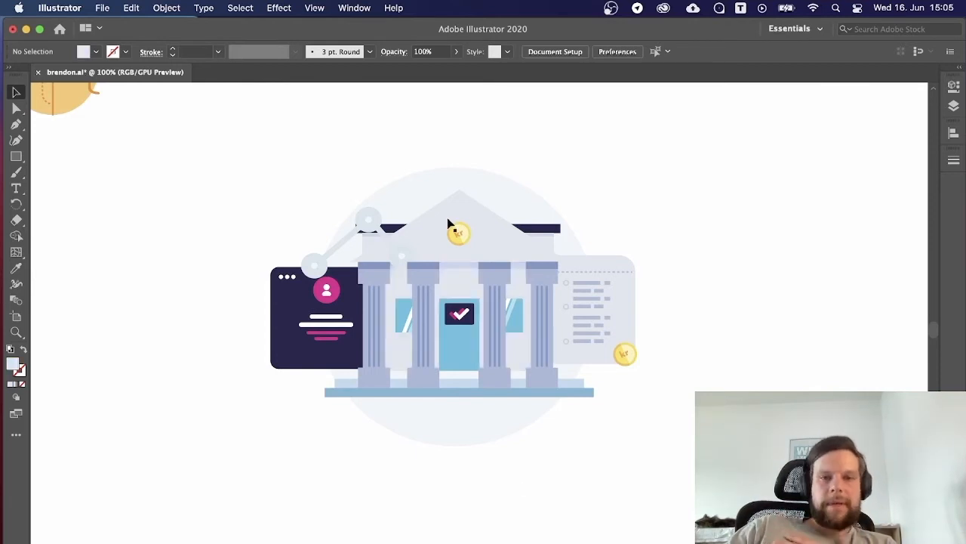
Compare the bank's colours and contrast with the character and browser-window illustrations, checking the pediment and background circle.
{"action": "key", "text": "super+minus"}
{"action": "key", "text": "super+minus"}
{"action": "left_click_drag", "start_coordinate": [425, 194], "coordinate": [439, 322]}
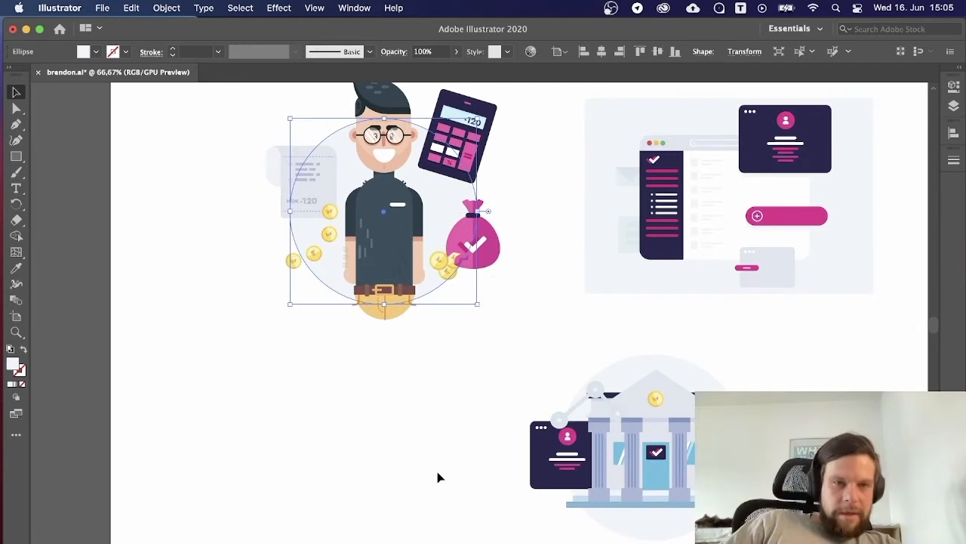
{"action": "left_click", "coordinate": [438, 477]}
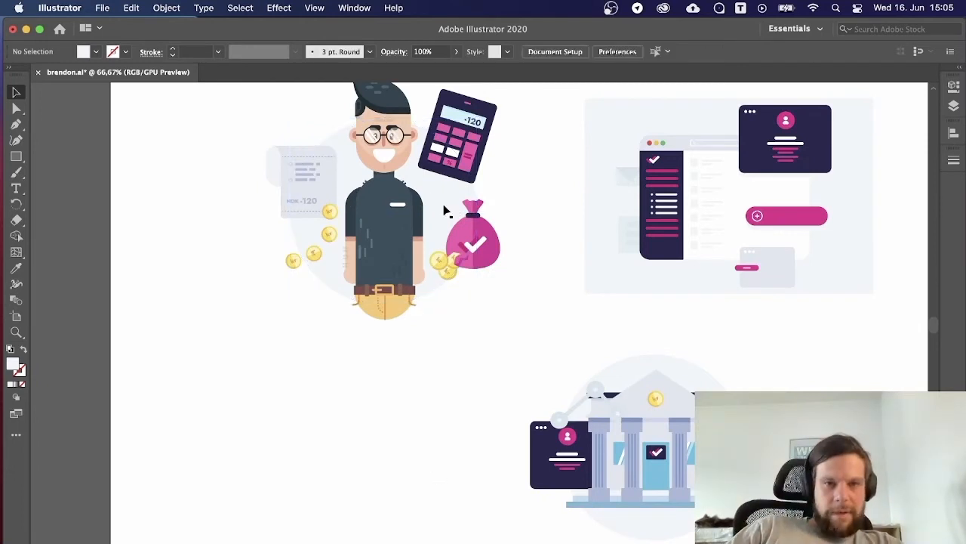
{"action": "left_click", "coordinate": [429, 191]}
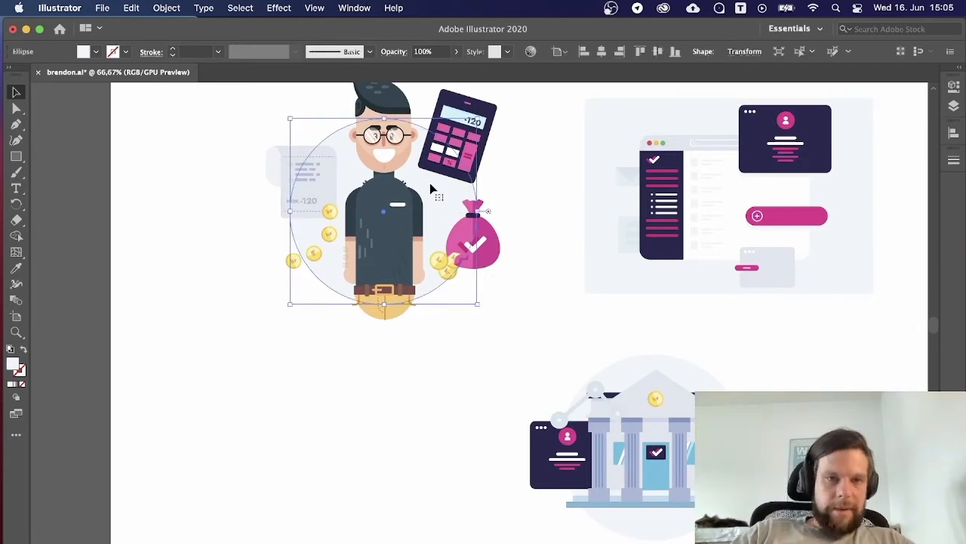
{"action": "left_click", "coordinate": [398, 204]}
{"action": "left_click", "coordinate": [471, 340]}
{"action": "scroll", "coordinate": [478, 352], "scroll_direction": "right", "scroll_amount": 3}
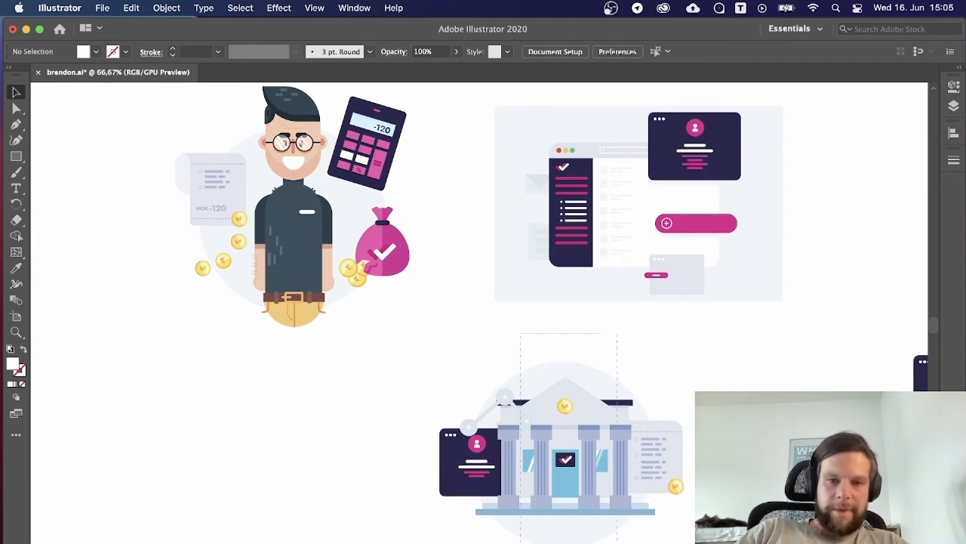
{"action": "left_click_drag", "start_coordinate": [520, 333], "coordinate": [617, 543]}
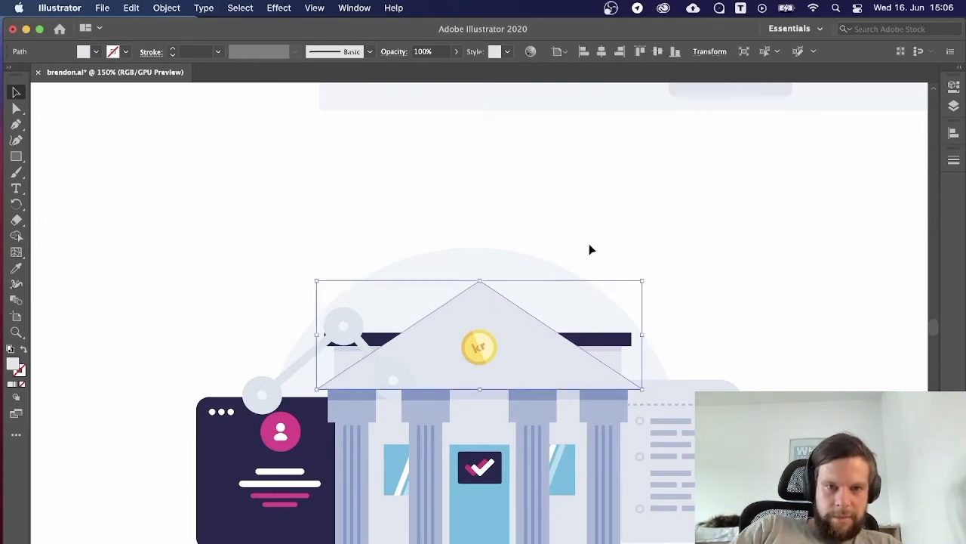
{"action": "key", "text": "super+minus"}
{"action": "key", "text": "super+minus"}
{"action": "key", "text": "super+minus"}
{"action": "key", "text": "super+minus"}
{"action": "key", "text": "super+plus"}
{"action": "key", "text": "super+plus"}
{"action": "key", "text": "super+plus"}
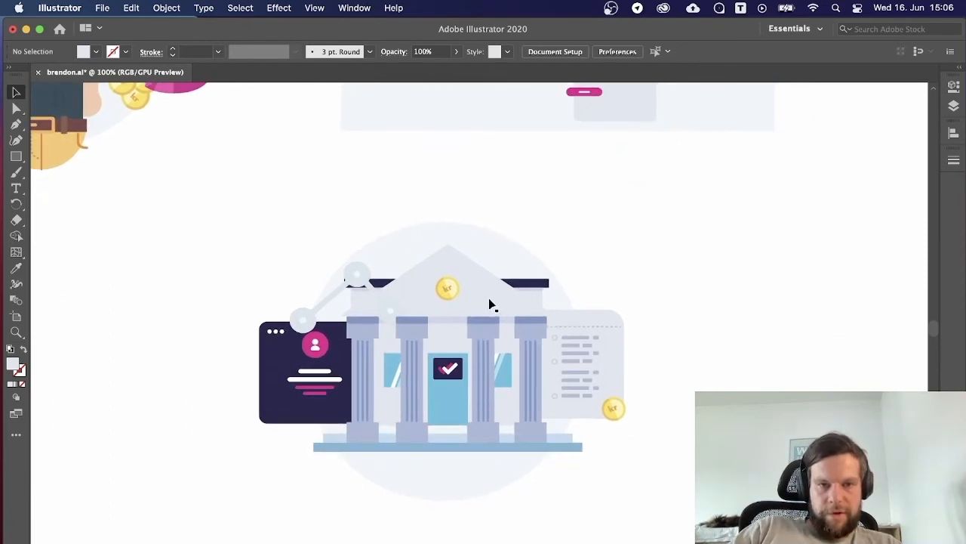
Set the fill of the pediment, the block behind it and the bank wall to #bac7e0, and save the document.
{"action": "left_click", "coordinate": [490, 305]}
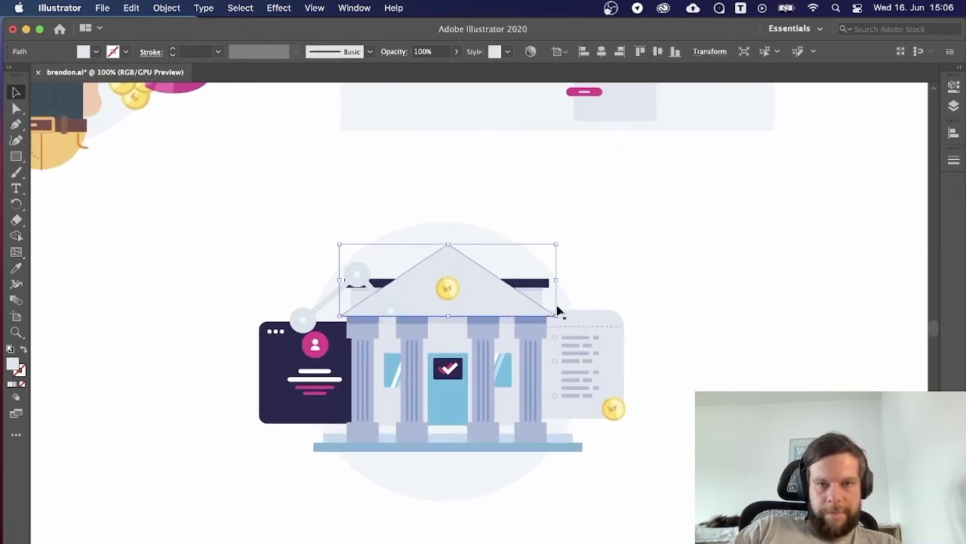
{"action": "left_click", "coordinate": [507, 351], "text": "shift"}
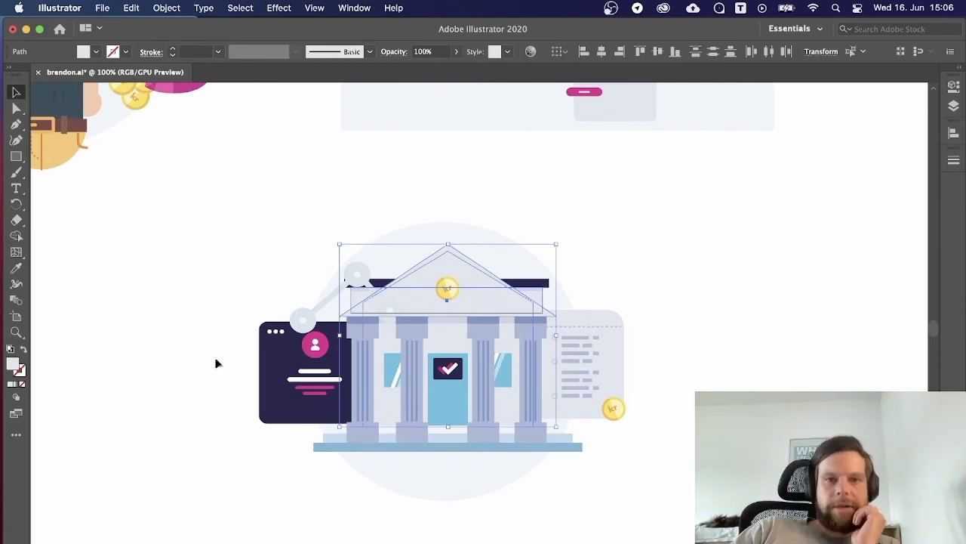
{"action": "double_click", "coordinate": [13, 365]}
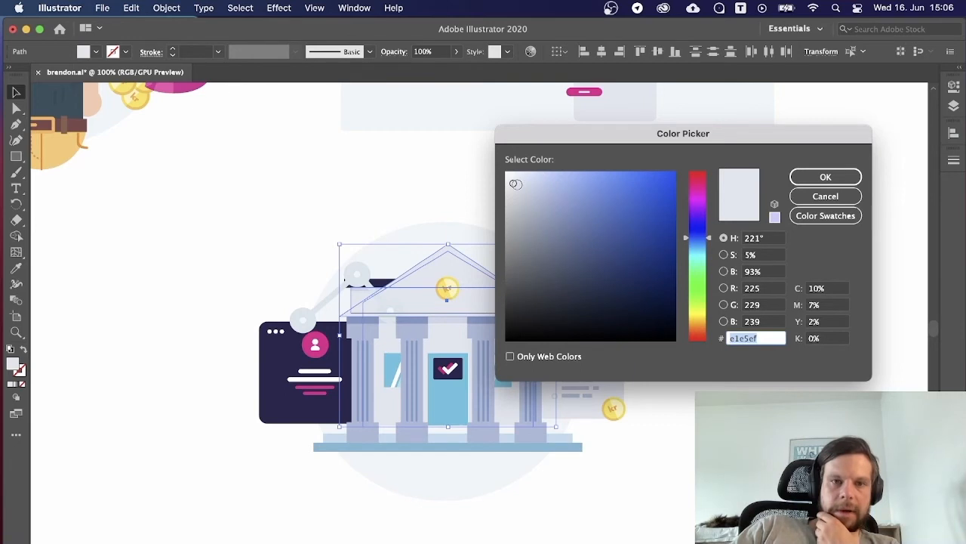
{"action": "left_click_drag", "start_coordinate": [514, 184], "coordinate": [534, 190]}
{"action": "left_click", "coordinate": [814, 176]}
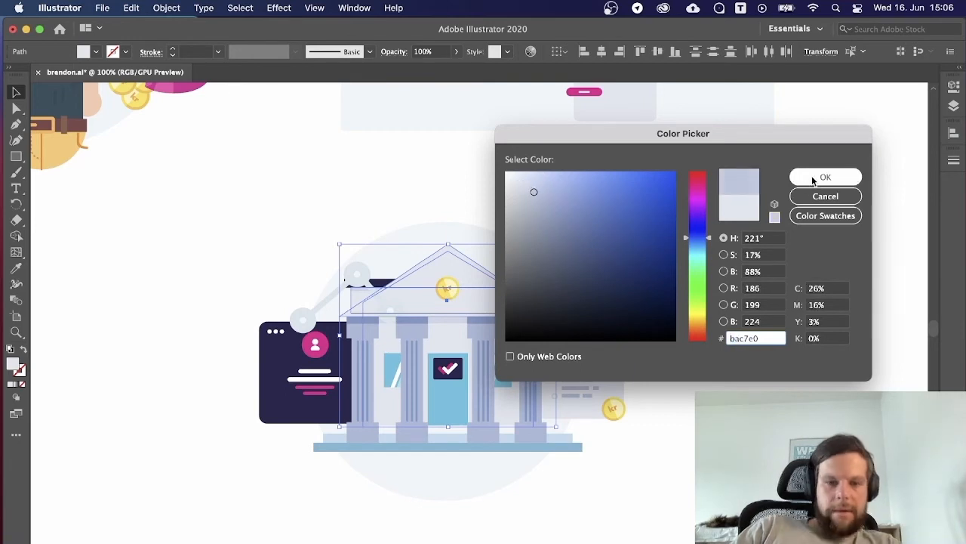
{"action": "left_click", "coordinate": [835, 217]}
{"action": "key", "text": "super+minus"}
{"action": "key", "text": "super+minus"}
{"action": "key", "text": "super+minus"}
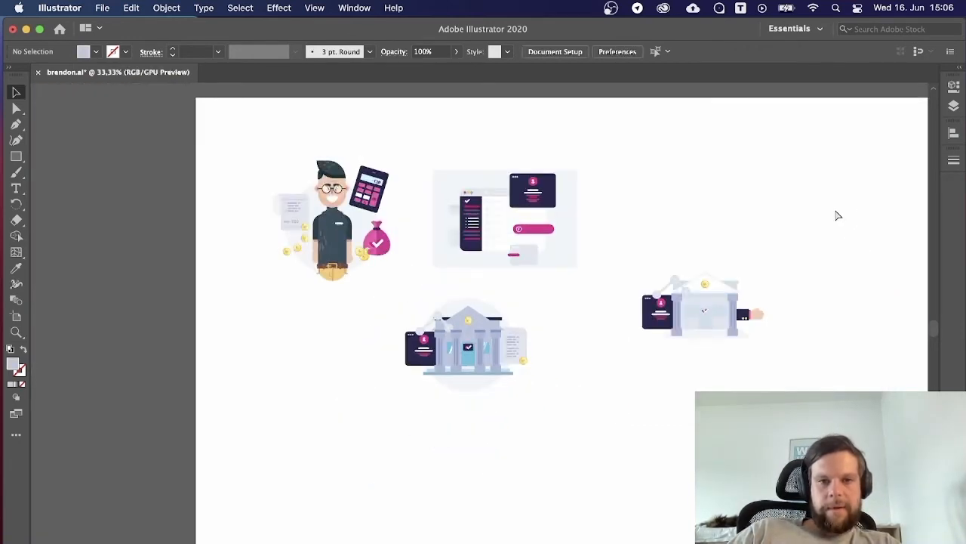
{"action": "key", "text": "super+s"}
Give the horizontal strip beneath the pediment the wall's sampled fill at full opacity, then shift it to a slightly deeper blue.
{"action": "key", "text": "super+plus"}
{"action": "key", "text": "super+plus"}
{"action": "key", "text": "super+plus"}
{"action": "key", "text": "super+plus"}
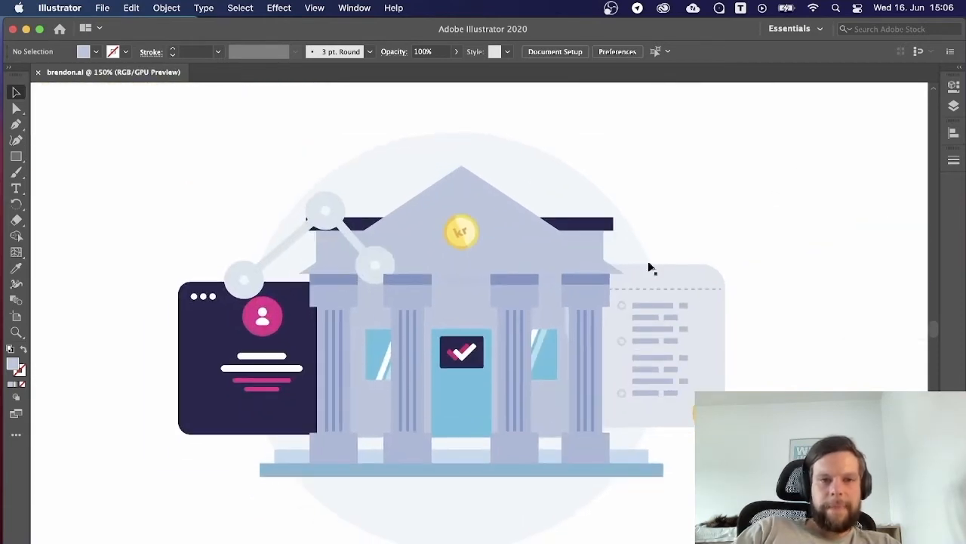
{"action": "left_click", "coordinate": [453, 281]}
{"action": "left_click", "coordinate": [476, 285]}
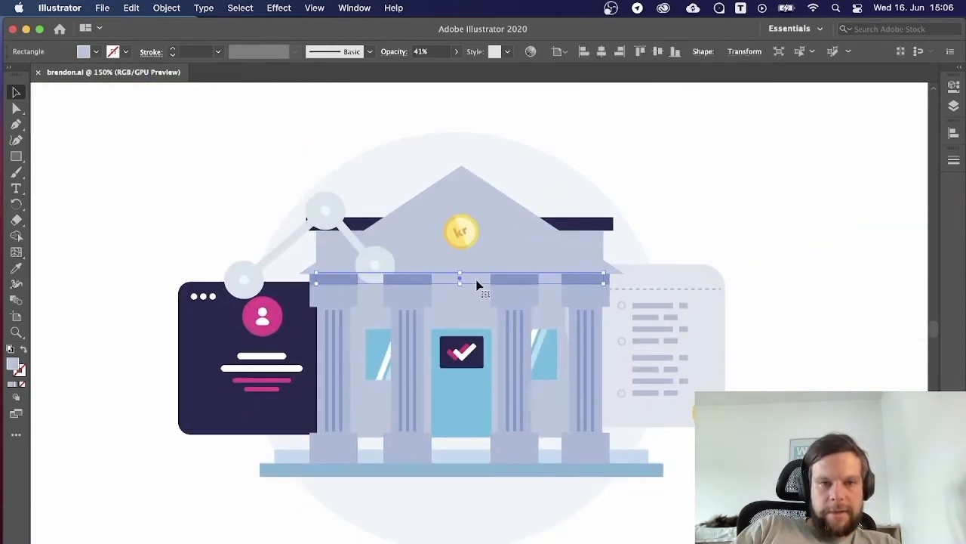
{"action": "key", "text": "i"}
{"action": "left_click", "coordinate": [235, 350]}
{"action": "double_click", "coordinate": [13, 366]}
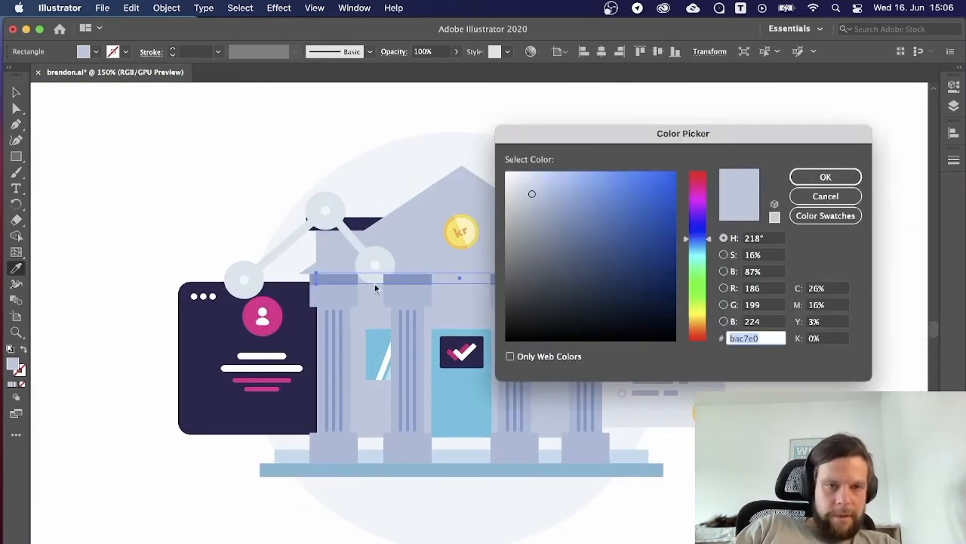
{"action": "left_click_drag", "start_coordinate": [550, 201], "coordinate": [552, 190]}
{"action": "left_click", "coordinate": [826, 176]}
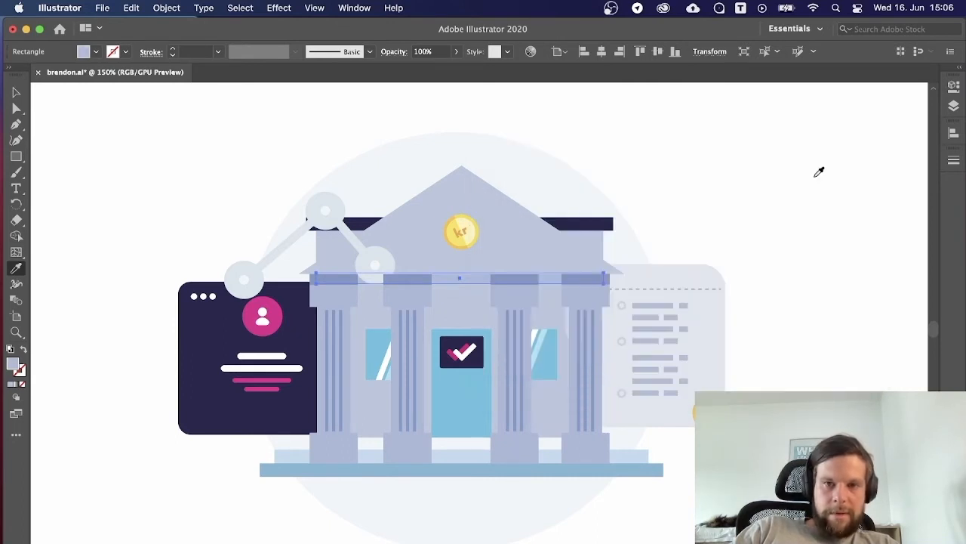
Deselect the strip above the columns and save the document.
{"action": "key", "text": "v"}
{"action": "left_click", "coordinate": [804, 179]}
{"action": "key", "text": "super+minus"}
{"action": "key", "text": "super+minus"}
{"action": "key", "text": "super+minus"}
{"action": "key", "text": "super+s"}
{"action": "key", "text": "super+equal"}
{"action": "key", "text": "super+equal"}
{"action": "key", "text": "super+equal"}
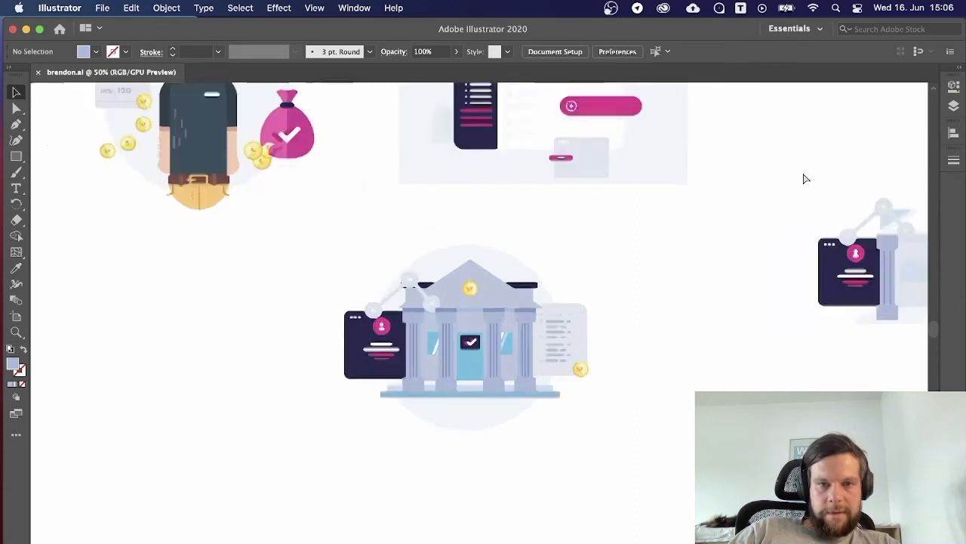
{"action": "left_click_drag", "start_coordinate": [804, 181], "coordinate": [779, 200]}
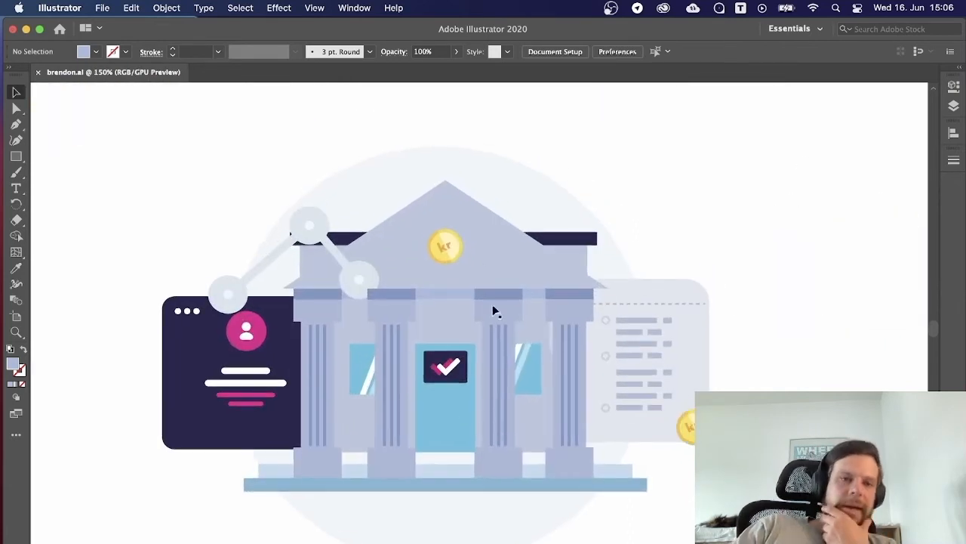
Match the thin strip under the navy roof bar to the blue strip above the columns and save the document.
{"action": "left_click", "coordinate": [579, 248]}
{"action": "key", "text": "i"}
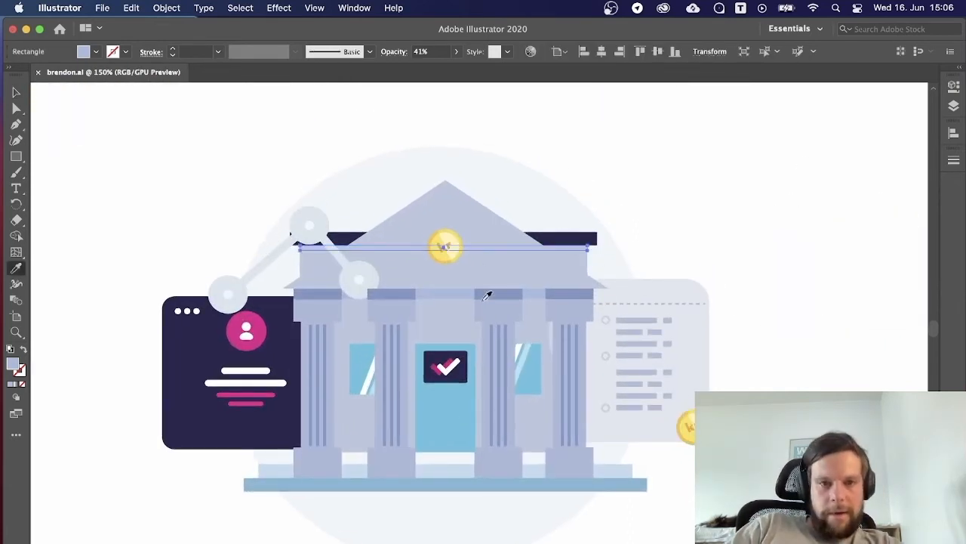
{"action": "key", "text": "v"}
{"action": "left_click", "coordinate": [720, 246]}
{"action": "key", "text": "super+s"}
{"action": "key", "text": "super+minus"}
{"action": "key", "text": "super+minus"}
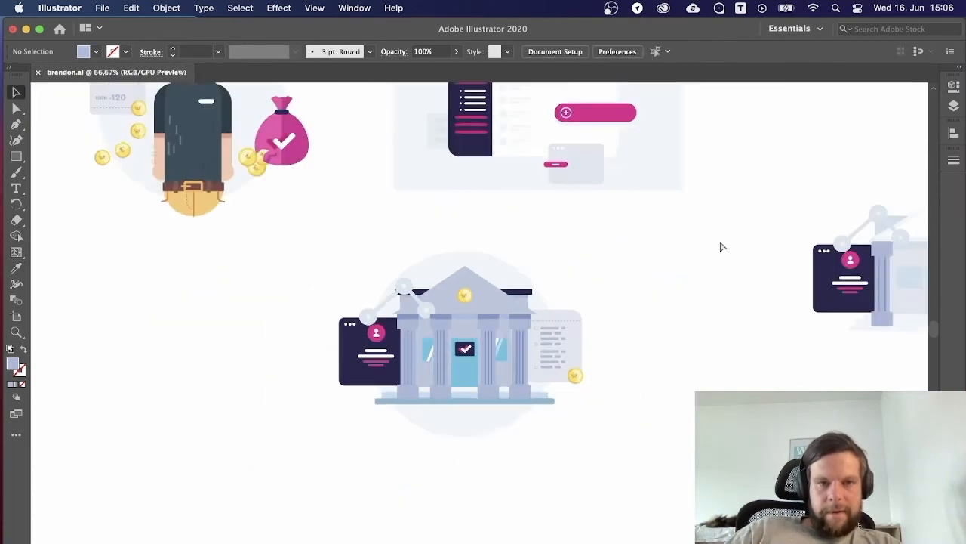
Make the bank's gable triangle taller by raising its apex while keeping its base in place.
{"action": "key", "text": "super+plus"}
{"action": "key", "text": "super+plus"}
{"action": "left_click", "coordinate": [442, 211]}
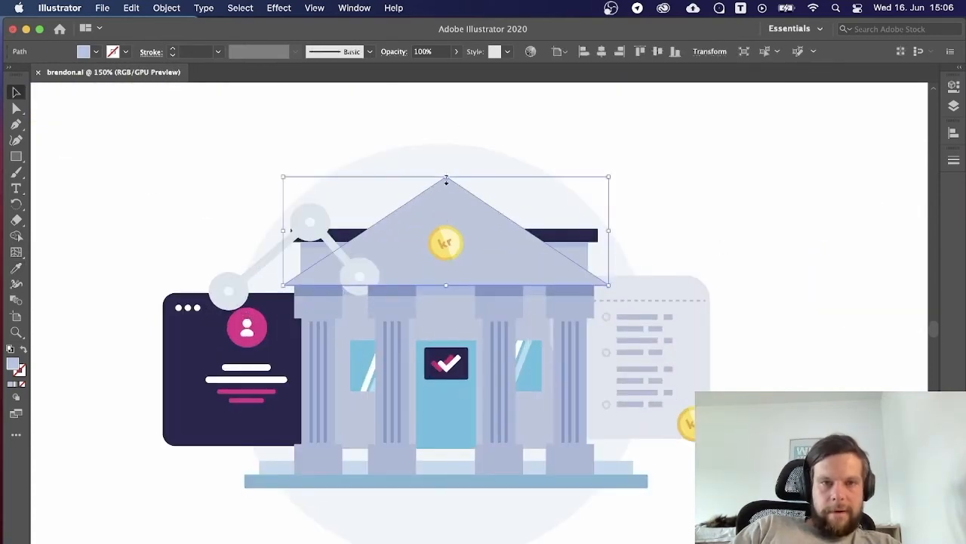
{"action": "left_click_drag", "start_coordinate": [446, 178], "coordinate": [447, 158]}
{"action": "left_click", "coordinate": [577, 236]}
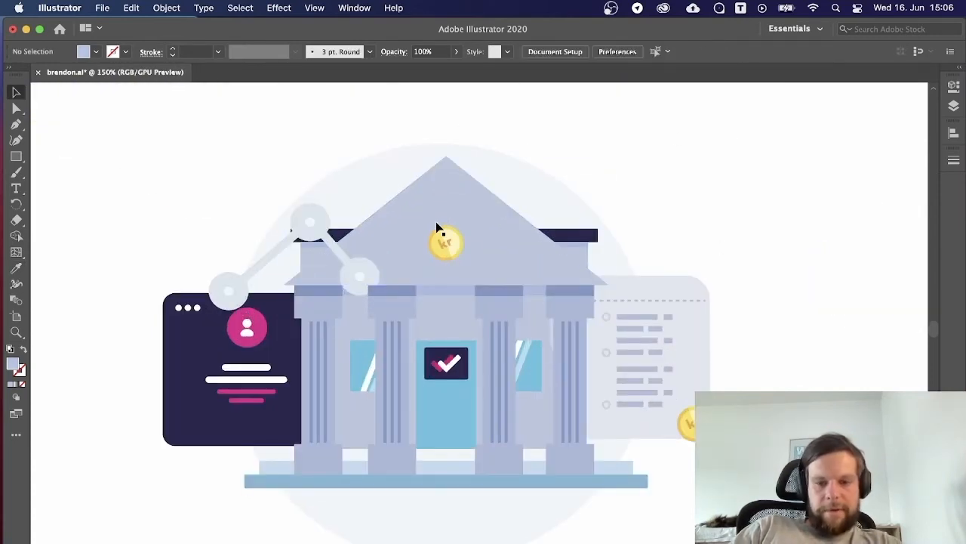
Enlarge the gold kr coin in the middle of the gable and save the document.
{"action": "key", "text": "l"}
{"action": "key", "text": "v"}
{"action": "left_click", "coordinate": [446, 242]}
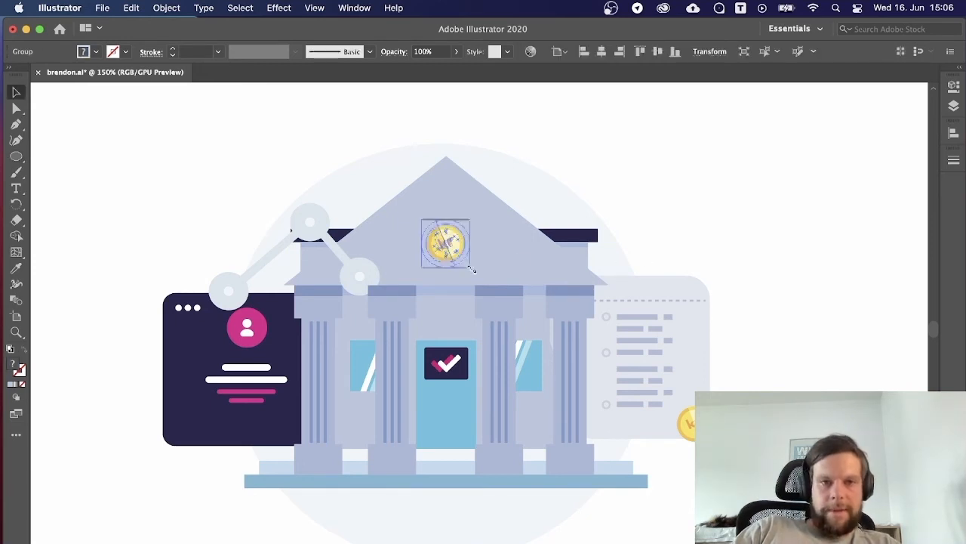
{"action": "mouse_move", "coordinate": [469, 267]}
{"action": "left_mouse_down"}
{"action": "mouse_move", "coordinate": [475, 273]}
{"action": "mouse_move", "coordinate": [461, 250]}
{"action": "left_mouse_up"}
{"action": "left_click", "coordinate": [681, 132]}
{"action": "left_click", "coordinate": [612, 157]}
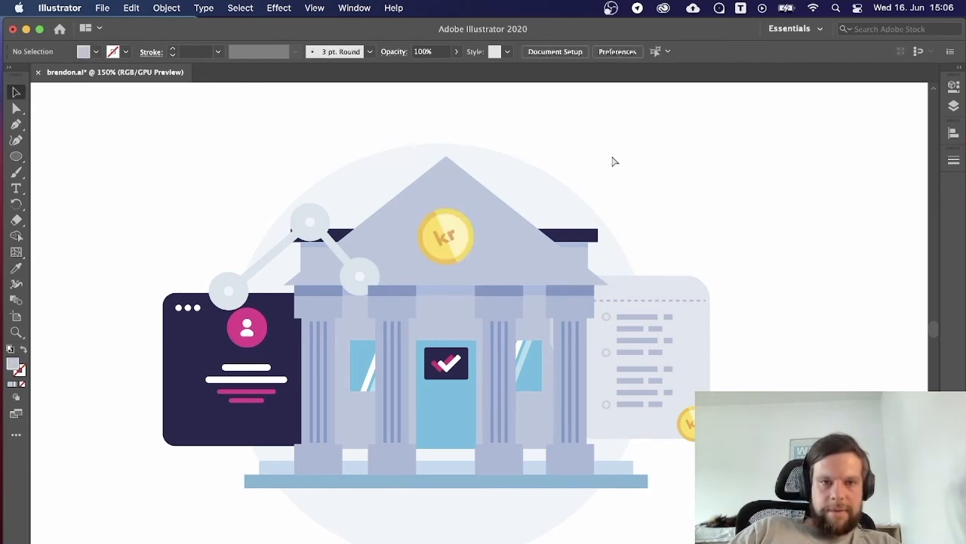
{"action": "key", "text": "super+minus"}
{"action": "key", "text": "super+minus"}
{"action": "key", "text": "super+minus"}
{"action": "key", "text": "super+minus"}
{"action": "key", "text": "super+plus"}
{"action": "key", "text": "super+plus"}
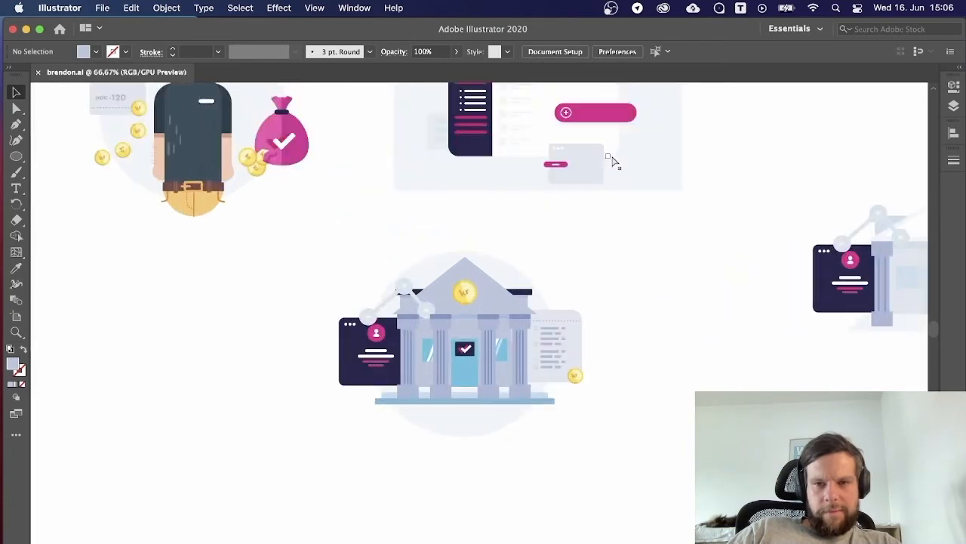
Duplicate the gable triangle and place the copy in the empty area to the right of the bank.
{"action": "key", "text": "super+plus"}
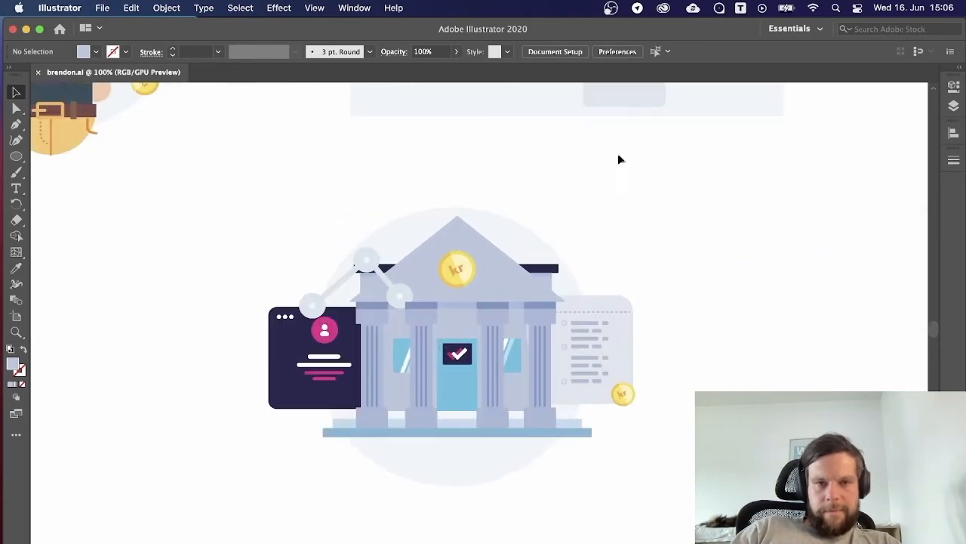
{"action": "left_click", "coordinate": [446, 265]}
{"action": "left_click_drag", "start_coordinate": [483, 250], "coordinate": [725, 250]}
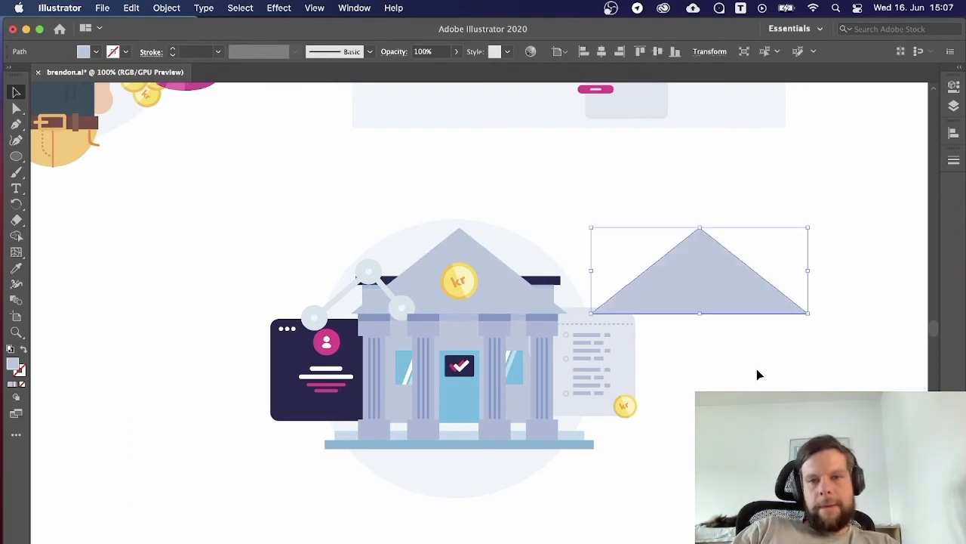
{"action": "left_click_drag", "start_coordinate": [684, 284], "coordinate": [737, 295]}
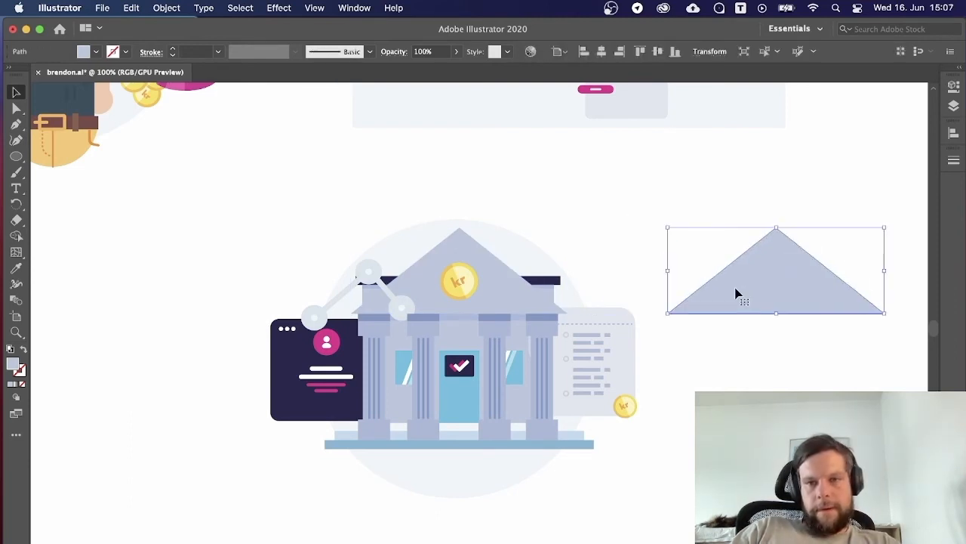
Apply the roof bar's navy colour to the copied triangle and swap it from fill to stroke.
{"action": "key", "text": "i"}
{"action": "left_click", "coordinate": [537, 279]}
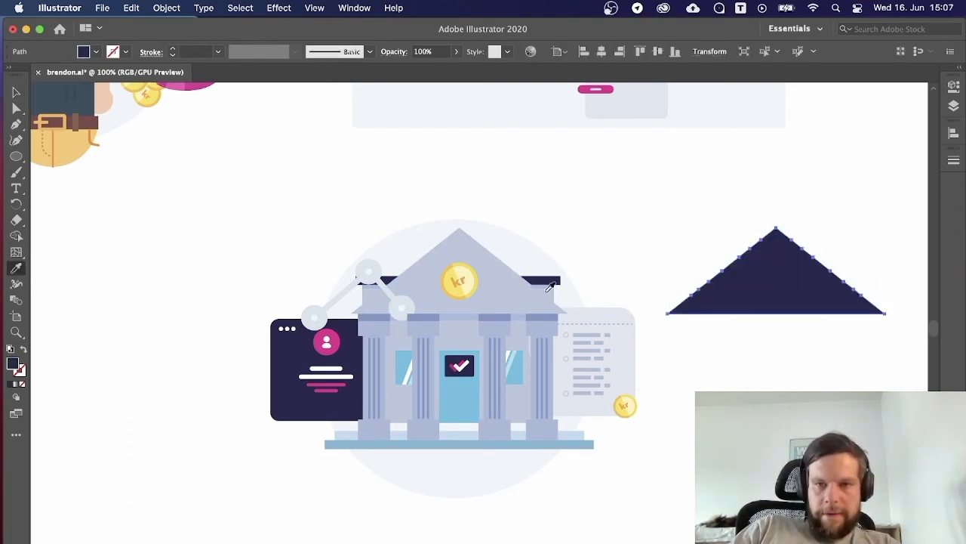
{"action": "key", "text": "v"}
{"action": "left_click", "coordinate": [807, 324]}
{"action": "left_click", "coordinate": [804, 308]}
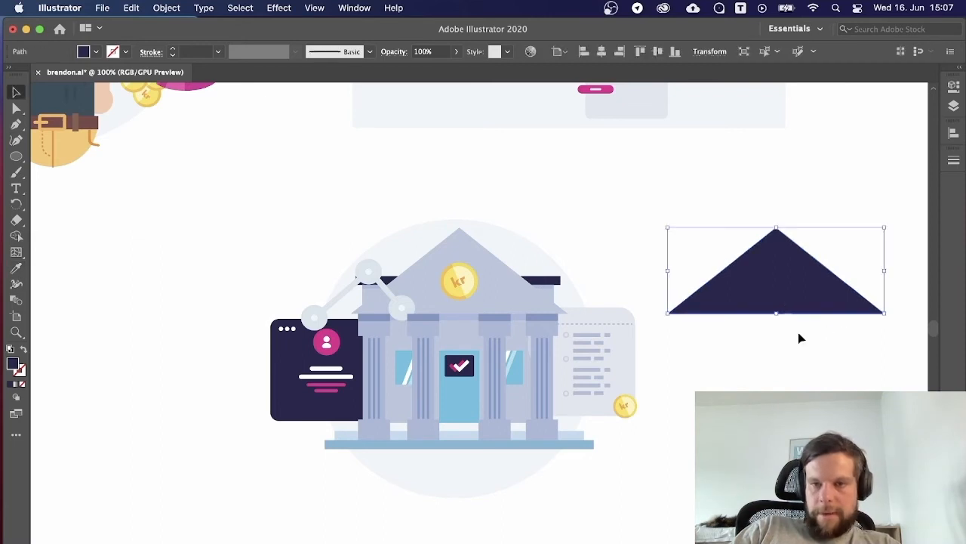
{"action": "left_click", "coordinate": [23, 353]}
{"action": "left_click", "coordinate": [758, 340]}
Delete the bottom edge of the outlined triangle, leaving an open chevron.
{"action": "key", "text": "a"}
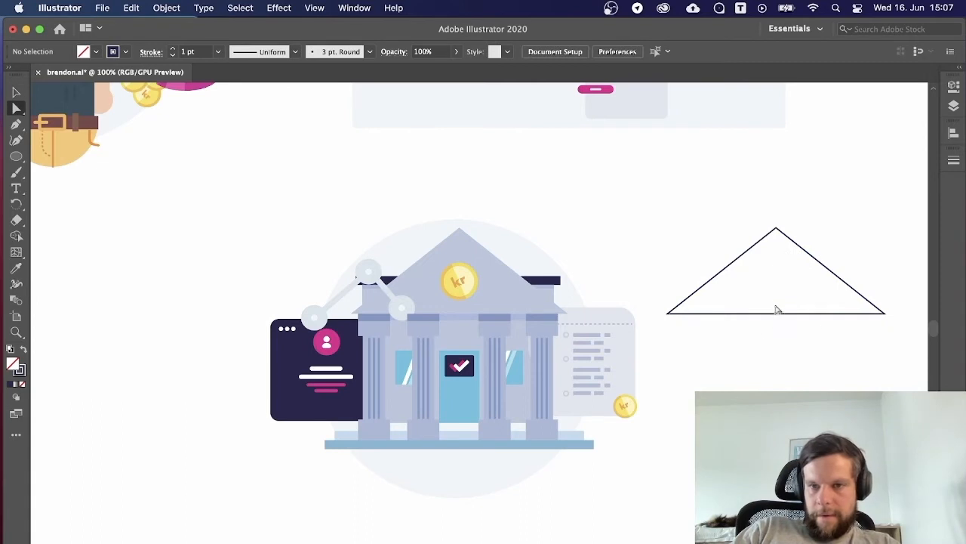
{"action": "left_click", "coordinate": [776, 311]}
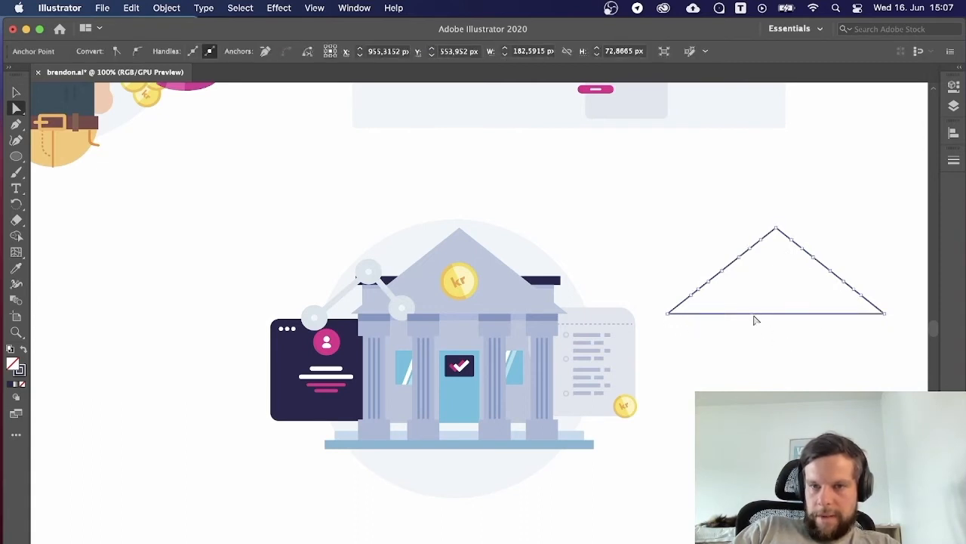
{"action": "left_click", "coordinate": [759, 313]}
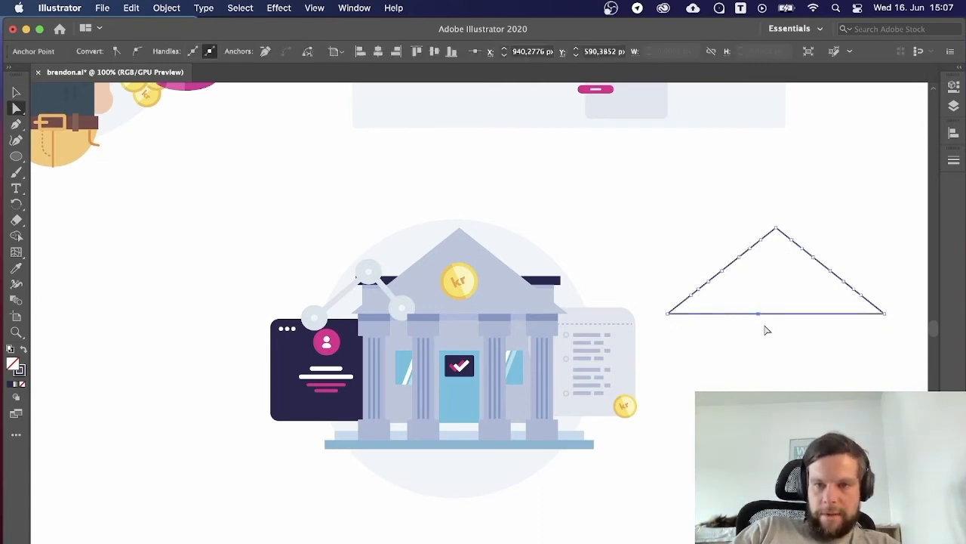
{"action": "key", "text": "Delete"}
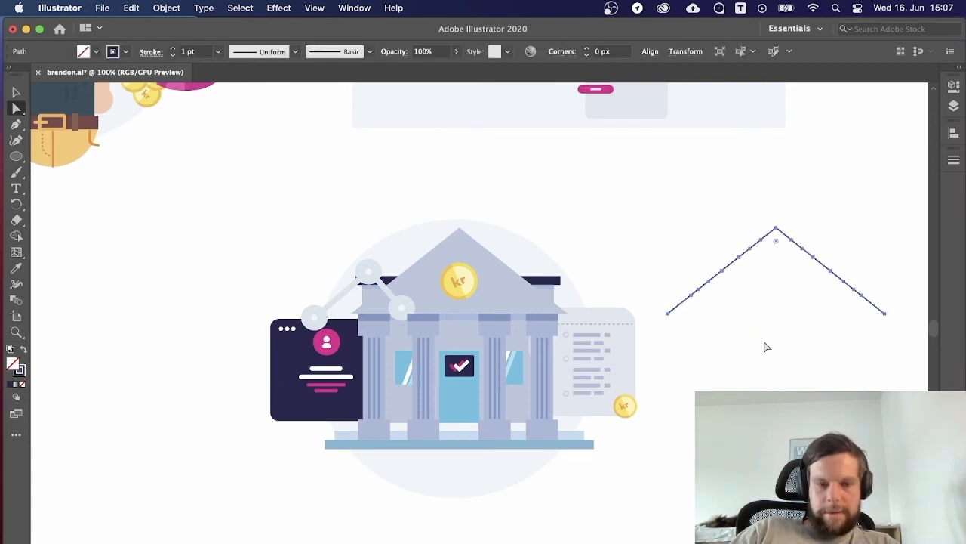
Move the navy chevron onto the gable's sloping edges and set its stroke weight to 7 pt.
{"action": "left_click", "coordinate": [16, 93]}
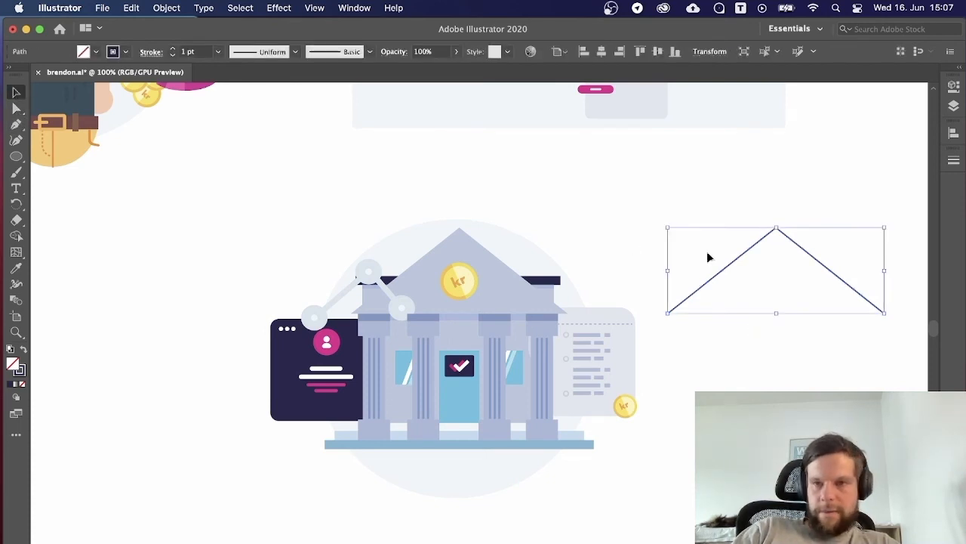
{"action": "left_click", "coordinate": [836, 296]}
{"action": "left_click_drag", "start_coordinate": [496, 268], "coordinate": [488, 250]}
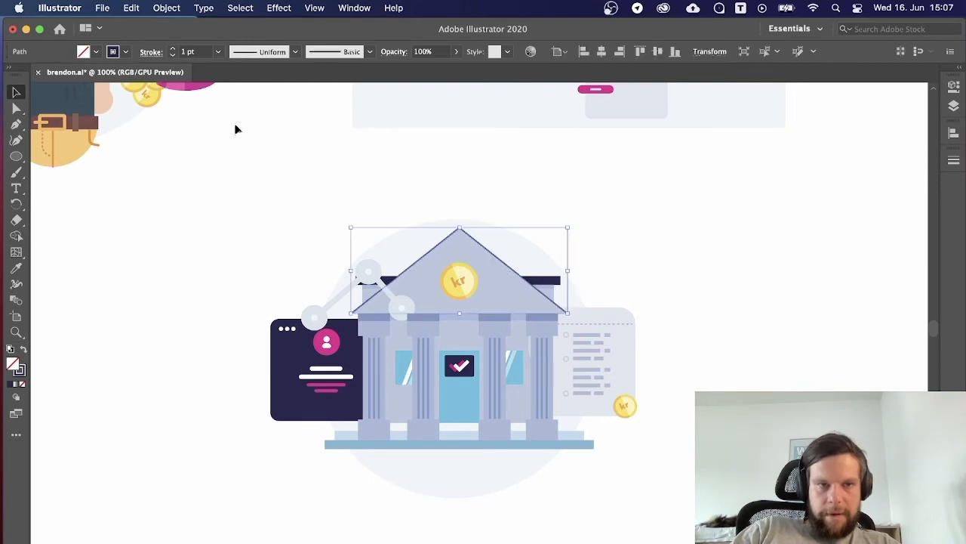
{"action": "left_click", "coordinate": [172, 49]}
{"action": "left_click", "coordinate": [172, 49]}
{"action": "left_click", "coordinate": [172, 49]}
{"action": "left_click", "coordinate": [172, 49]}
{"action": "left_click", "coordinate": [172, 48]}
{"action": "left_click", "coordinate": [172, 49]}
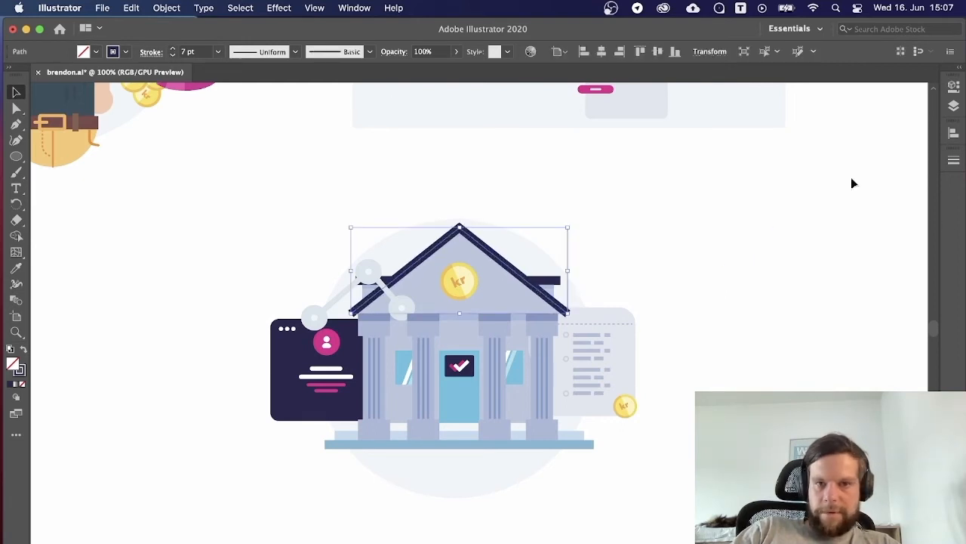
Give the chevron roof stroke round caps and round corner joins.
{"action": "left_click", "coordinate": [953, 160]}
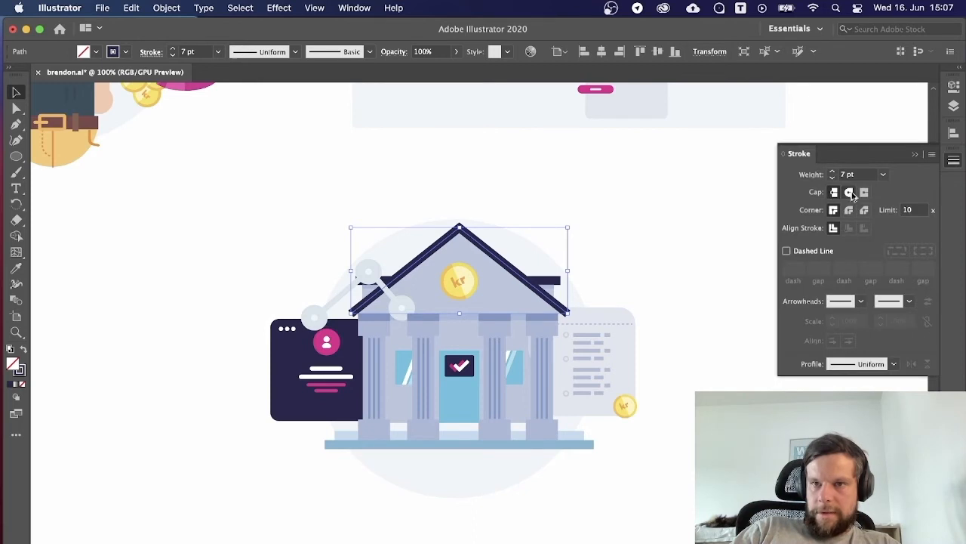
{"action": "left_click", "coordinate": [850, 192]}
{"action": "left_click", "coordinate": [848, 210]}
{"action": "left_click", "coordinate": [915, 153]}
{"action": "left_click", "coordinate": [717, 180]}
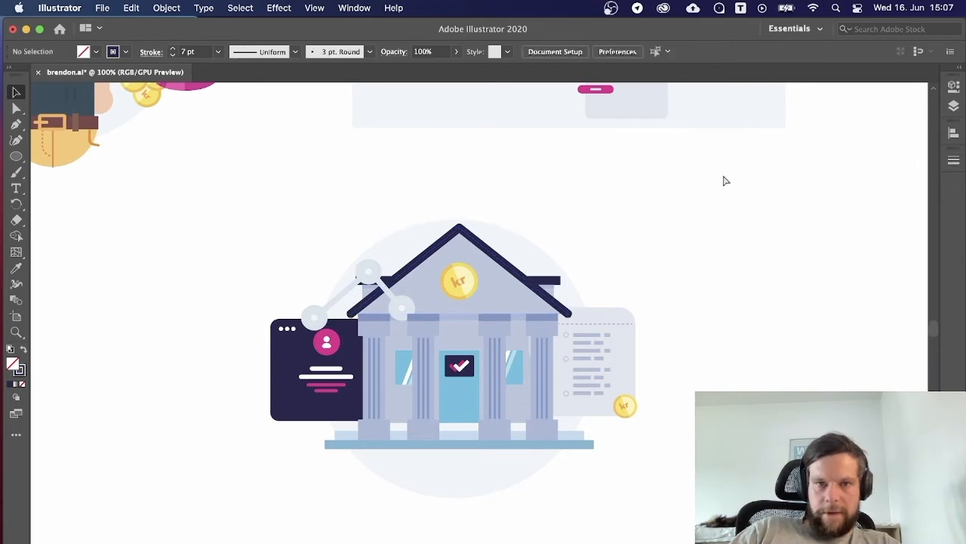
Check the new roof line against the other illustrations and save the document.
{"action": "key", "text": "super+plus"}
{"action": "key", "text": "super+plus"}
{"action": "key", "text": "super+minus"}
{"action": "key", "text": "super+minus"}
{"action": "key", "text": "super+minus"}
{"action": "key", "text": "super+minus"}
{"action": "key", "text": "super+minus"}
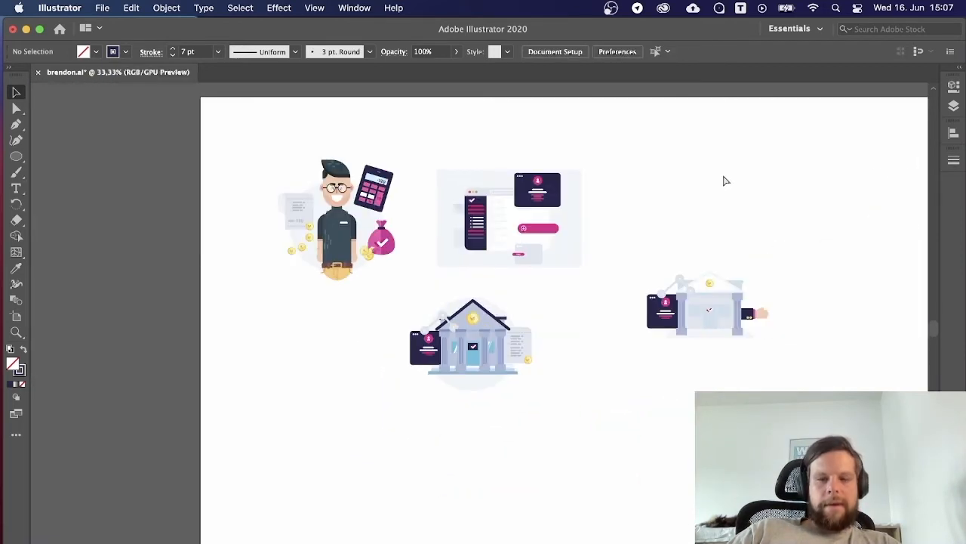
{"action": "key", "text": "super+plus"}
{"action": "key", "text": "super+plus"}
{"action": "key", "text": "super+plus"}
{"action": "key", "text": "super+plus"}
{"action": "key", "text": "super+plus"}
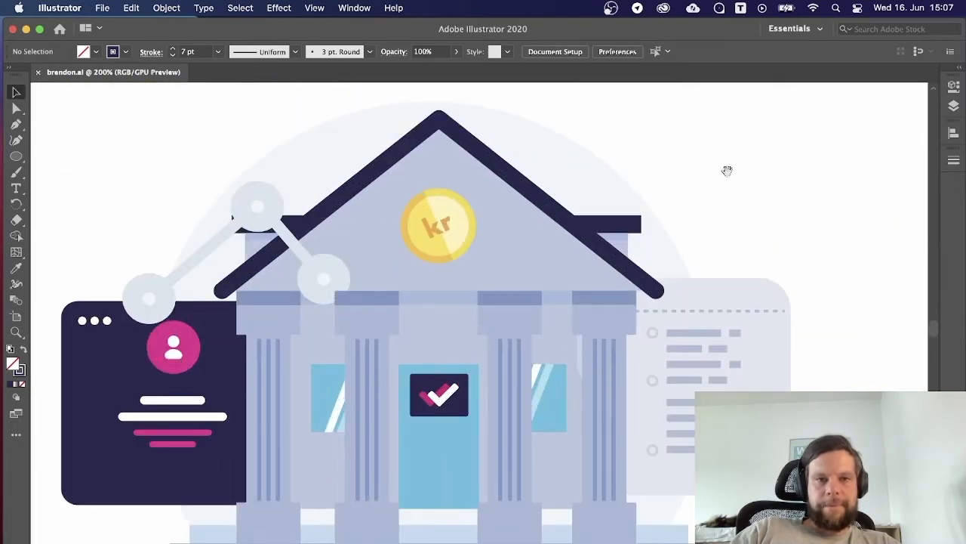
Convert the navy roof stroke into a filled shape with Outline Stroke.
{"action": "scroll", "coordinate": [591, 164], "scroll_direction": "down", "scroll_amount": 1}
{"action": "left_click", "coordinate": [470, 155]}
{"action": "scroll", "coordinate": [561, 151], "scroll_direction": "right", "scroll_amount": 5}
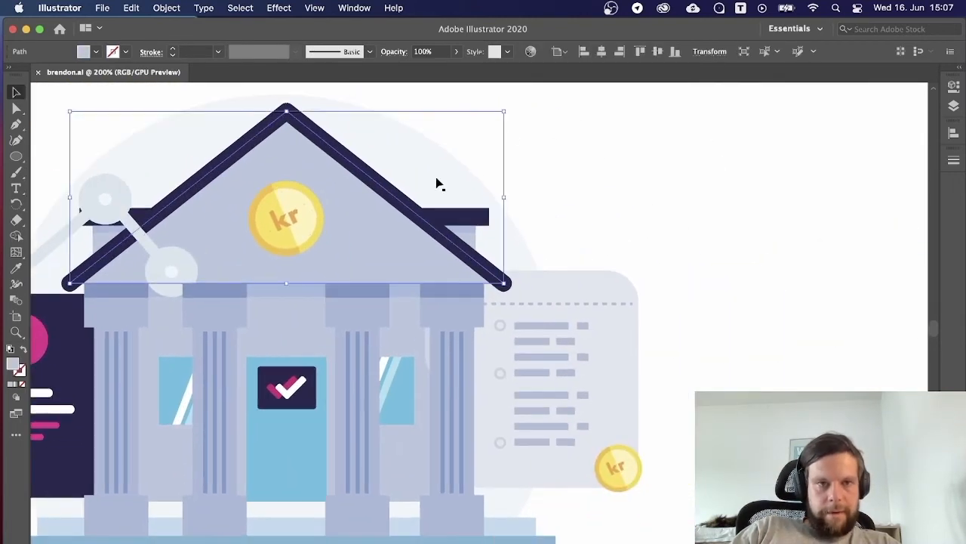
{"action": "left_click", "coordinate": [366, 179]}
{"action": "left_click", "coordinate": [344, 169]}
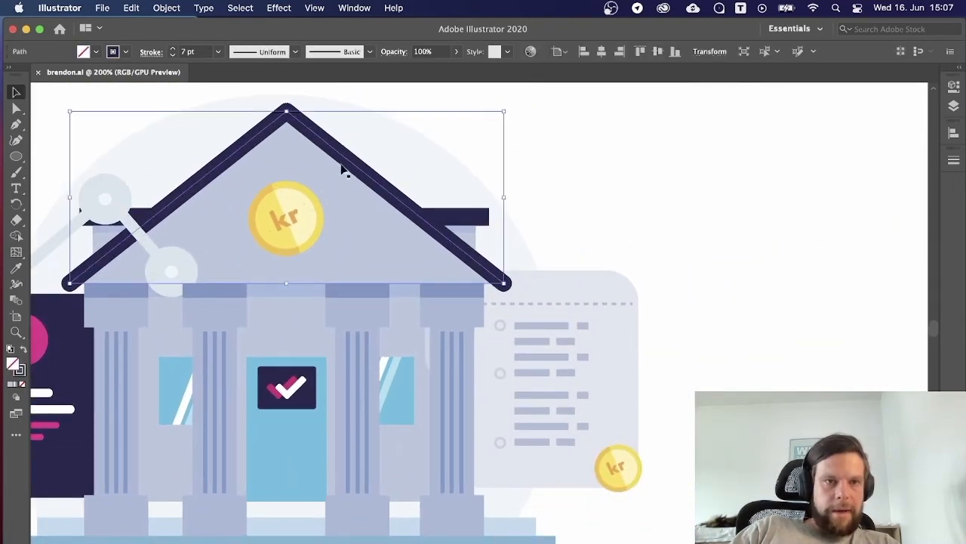
{"action": "left_click", "coordinate": [168, 8]}
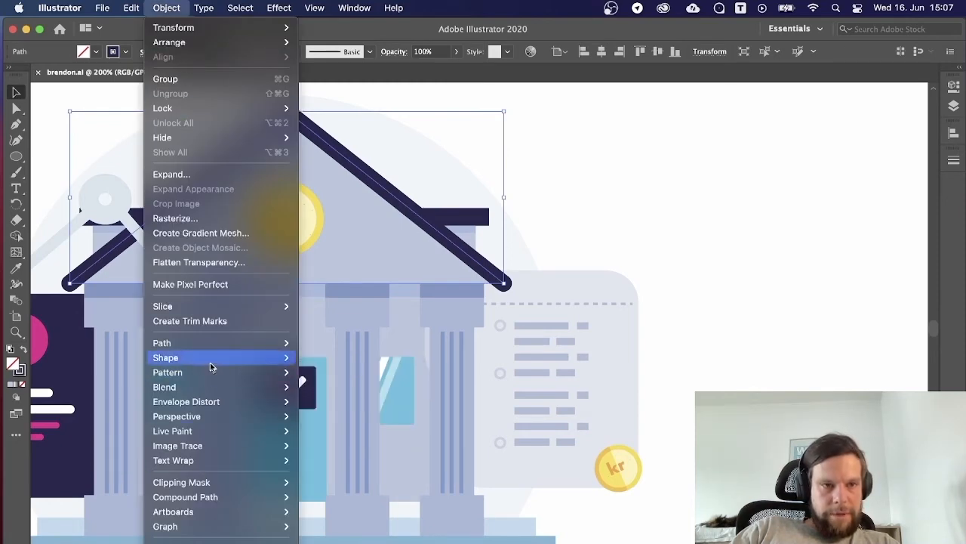
{"action": "mouse_move", "coordinate": [202, 341]}
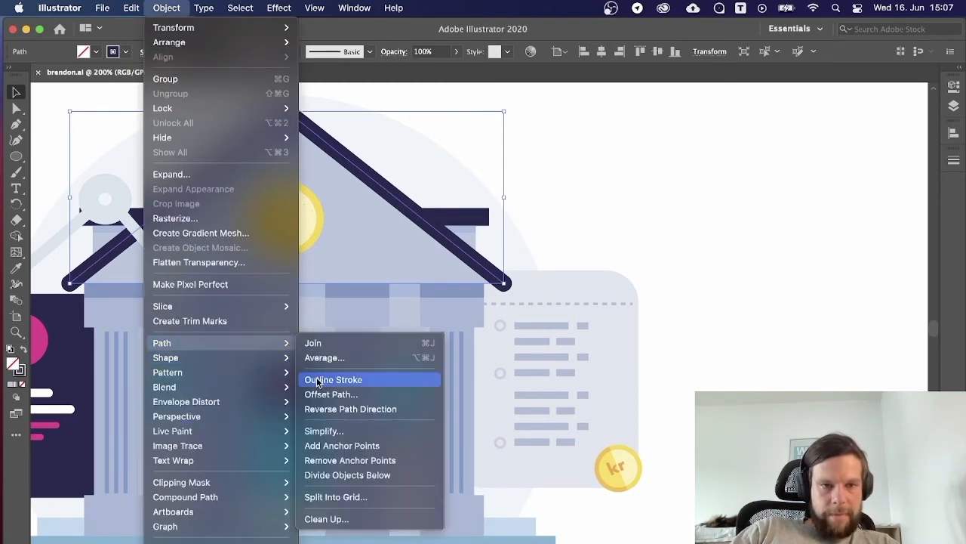
{"action": "left_click", "coordinate": [317, 379]}
{"action": "left_click", "coordinate": [541, 150]}
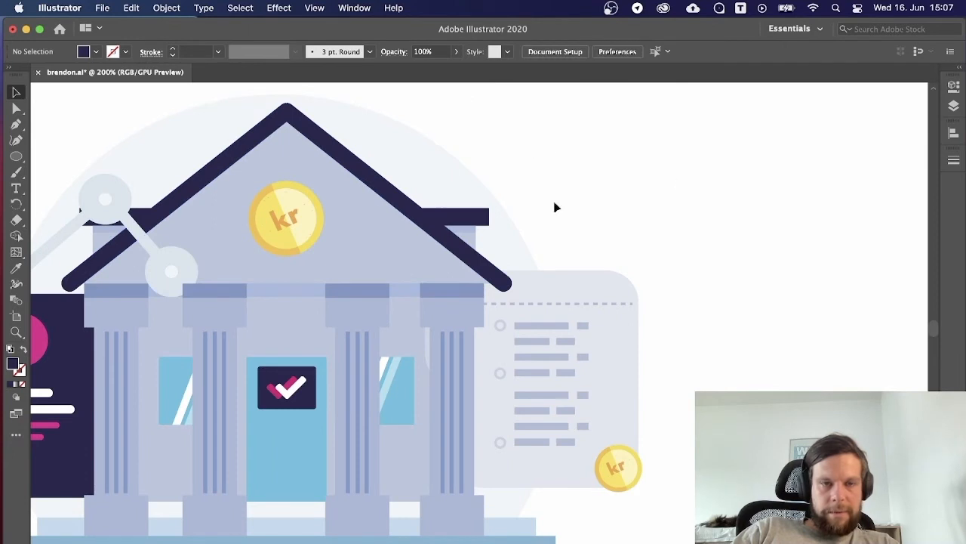
Duplicate the navy roof shape together with the gable triangle to the right of the bank.
{"action": "left_click_drag", "start_coordinate": [449, 168], "coordinate": [559, 191]}
{"action": "left_click", "coordinate": [453, 175]}
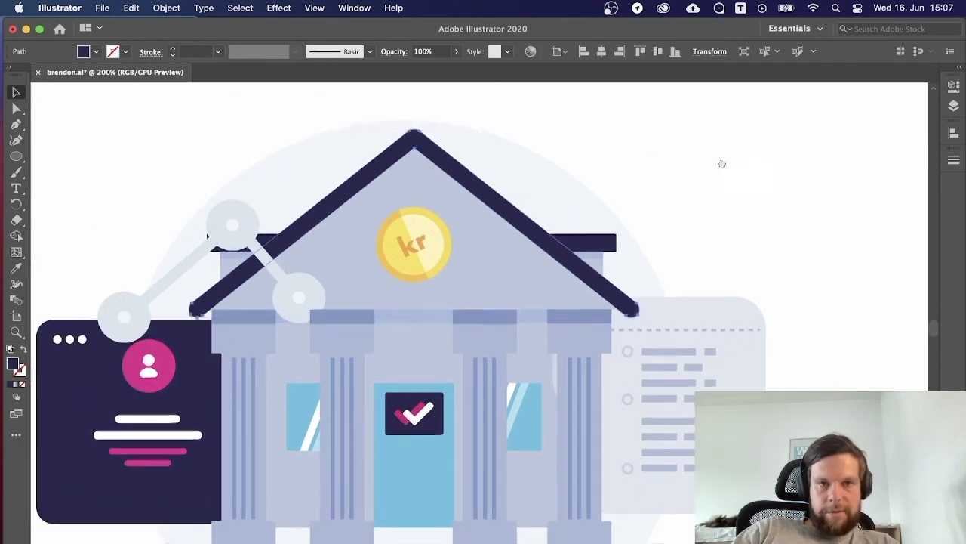
{"action": "left_click_drag", "start_coordinate": [723, 164], "coordinate": [600, 155]}
{"action": "left_click", "coordinate": [330, 186], "text": "shift"}
{"action": "left_click_drag", "start_coordinate": [333, 192], "coordinate": [774, 232]}
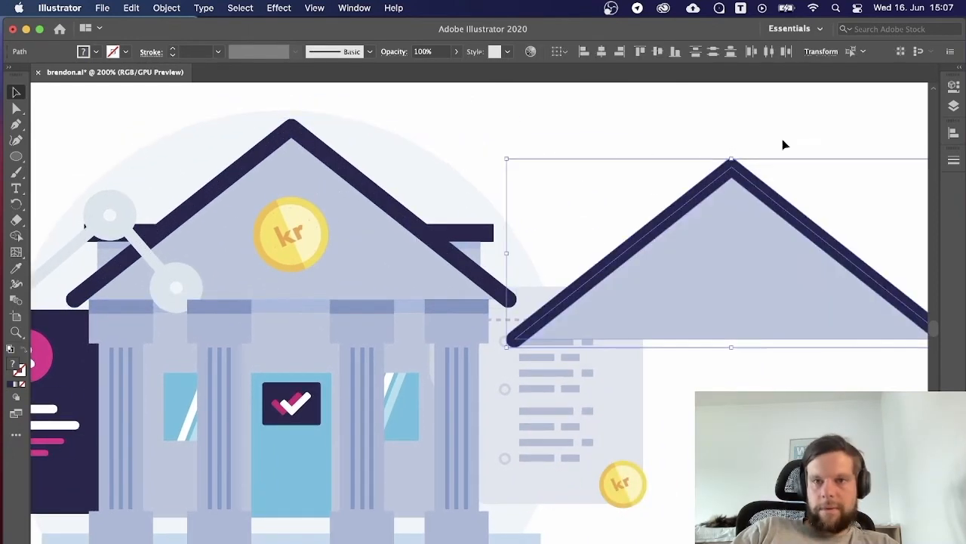
{"action": "left_click", "coordinate": [782, 144]}
{"action": "left_click", "coordinate": [168, 8]}
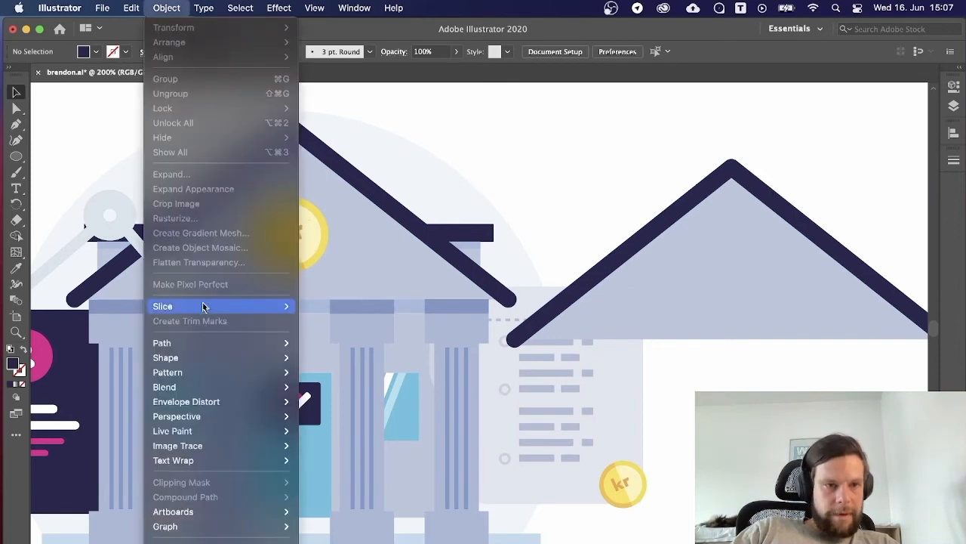
{"action": "mouse_move", "coordinate": [247, 343]}
{"action": "left_click", "coordinate": [576, 161]}
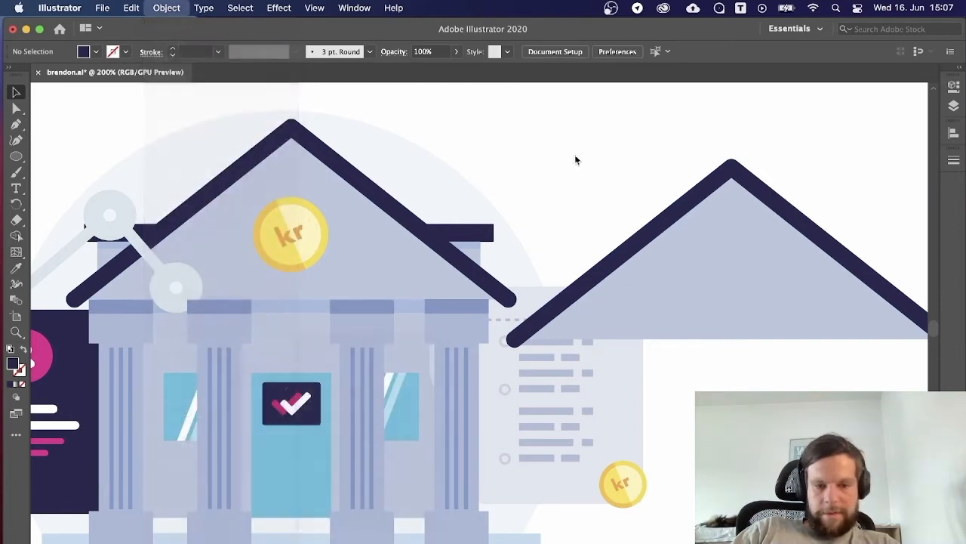
Split the duplicated navy roof and gable triangle into separate pieces along their overlap with the Shape Builder tool.
{"action": "left_click_drag", "start_coordinate": [659, 136], "coordinate": [468, 122]}
{"action": "left_click_drag", "start_coordinate": [580, 184], "coordinate": [578, 193]}
{"action": "left_click_drag", "start_coordinate": [604, 168], "coordinate": [554, 237]}
{"action": "key", "text": "shift+m"}
{"action": "left_click", "coordinate": [518, 196]}
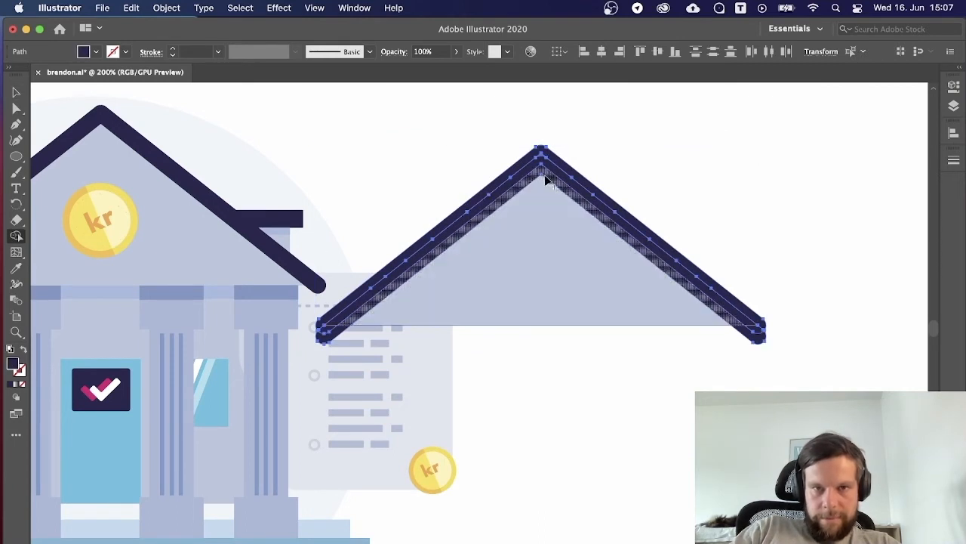
Delete the surplus triangle and outer roof pieces of the duplicate, keeping only the thin inner chevron strip.
{"action": "key", "text": "v"}
{"action": "left_click", "coordinate": [593, 285]}
{"action": "key", "text": "Delete"}
{"action": "left_click", "coordinate": [620, 217]}
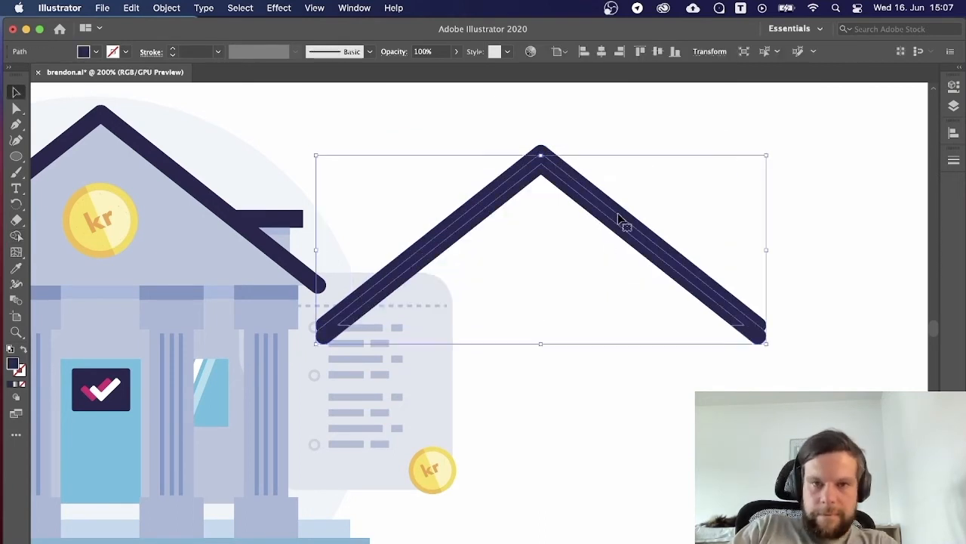
{"action": "key", "text": "Delete"}
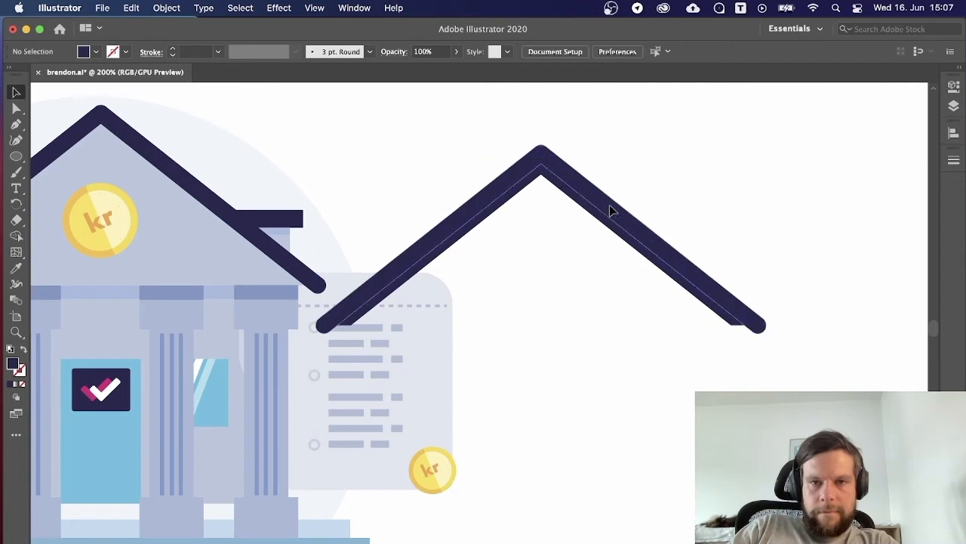
{"action": "left_click", "coordinate": [613, 208]}
{"action": "key", "text": "Delete"}
{"action": "left_click", "coordinate": [605, 201]}
{"action": "key", "text": "Delete"}
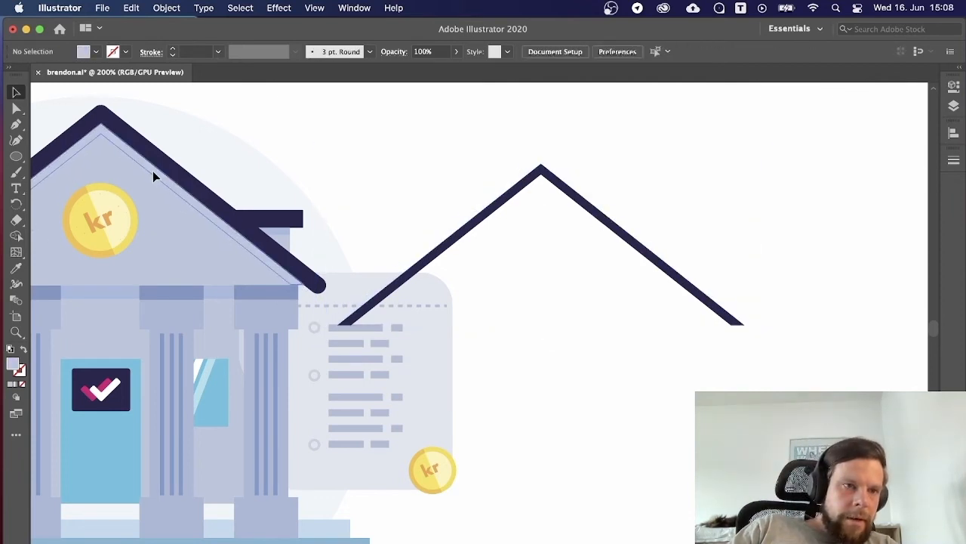
Place the thin chevron strip beneath the bank's roof as shading and fill it with the darker blue sampled from the column band.
{"action": "key", "text": "super+z"}
{"action": "left_click_drag", "start_coordinate": [334, 164], "coordinate": [670, 173]}
{"action": "key", "text": "i"}
{"action": "left_click", "coordinate": [611, 294]}
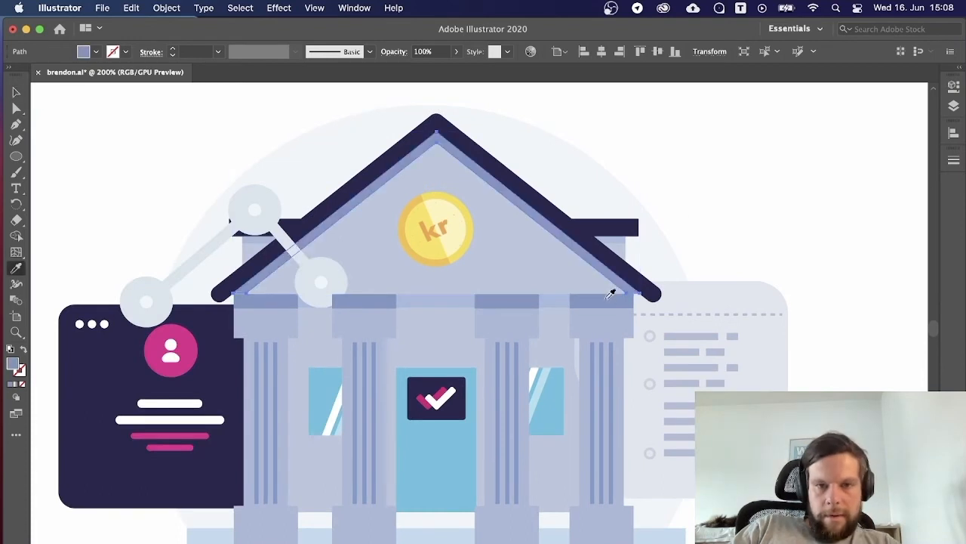
Bring the navy roof shape in front of the blue shading strip and save the document.
{"action": "key", "text": "v"}
{"action": "left_click", "coordinate": [517, 182]}
{"action": "right_click", "coordinate": [517, 183]}
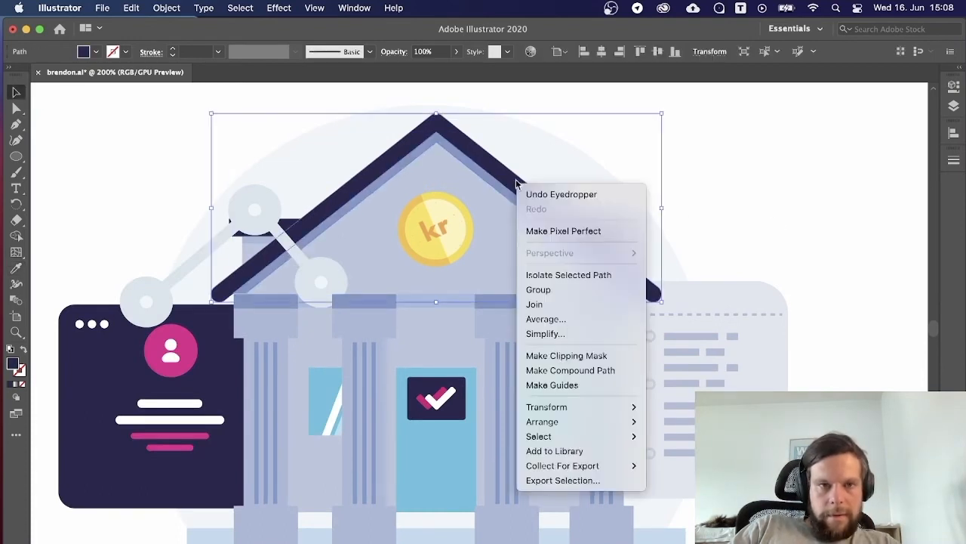
{"action": "mouse_move", "coordinate": [608, 422]}
{"action": "left_click", "coordinate": [654, 422]}
{"action": "left_click", "coordinate": [789, 214]}
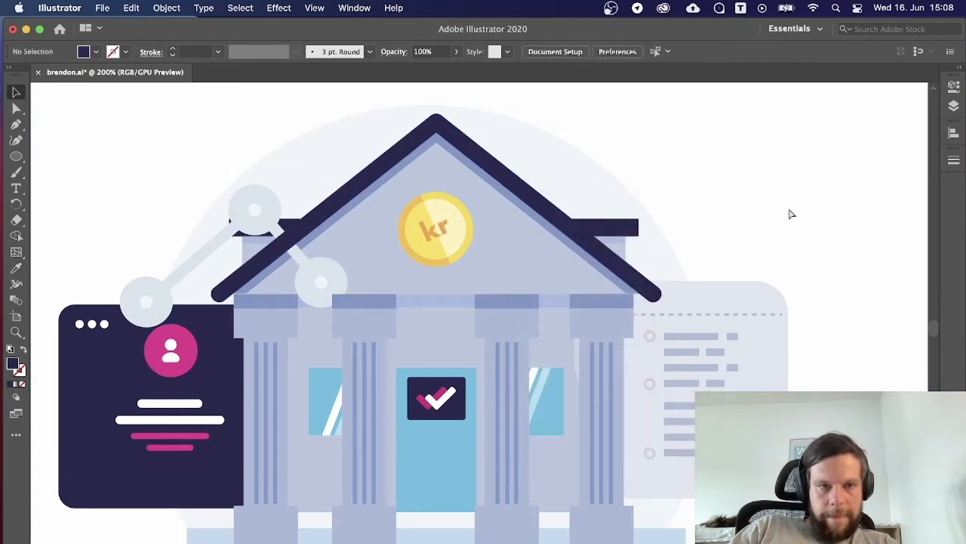
{"action": "key", "text": "super+s"}
Bring the pale line graph, with its three circles and connecting lines, in front of the navy roof.
{"action": "left_click_drag", "start_coordinate": [475, 241], "coordinate": [519, 220]}
{"action": "left_click", "coordinate": [295, 189]}
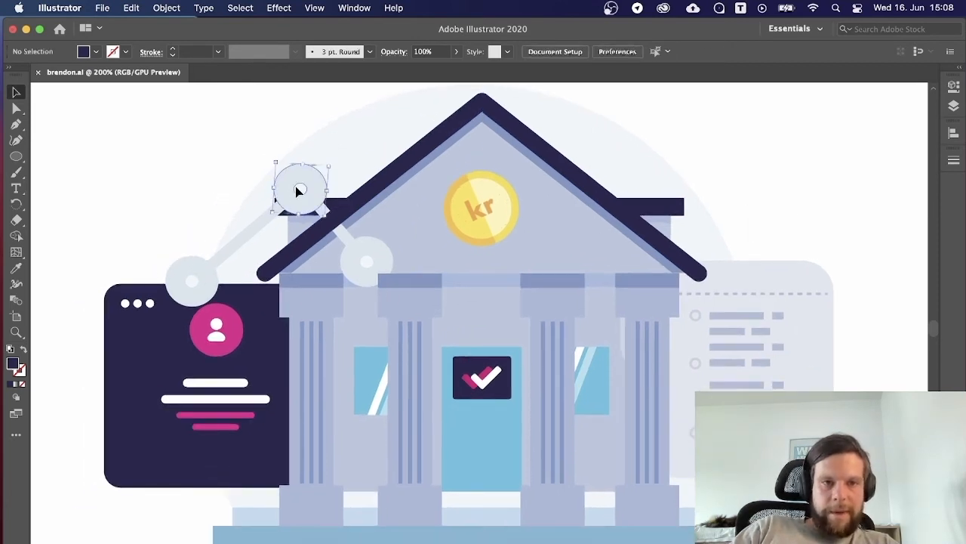
{"action": "left_click", "coordinate": [194, 282], "text": "shift"}
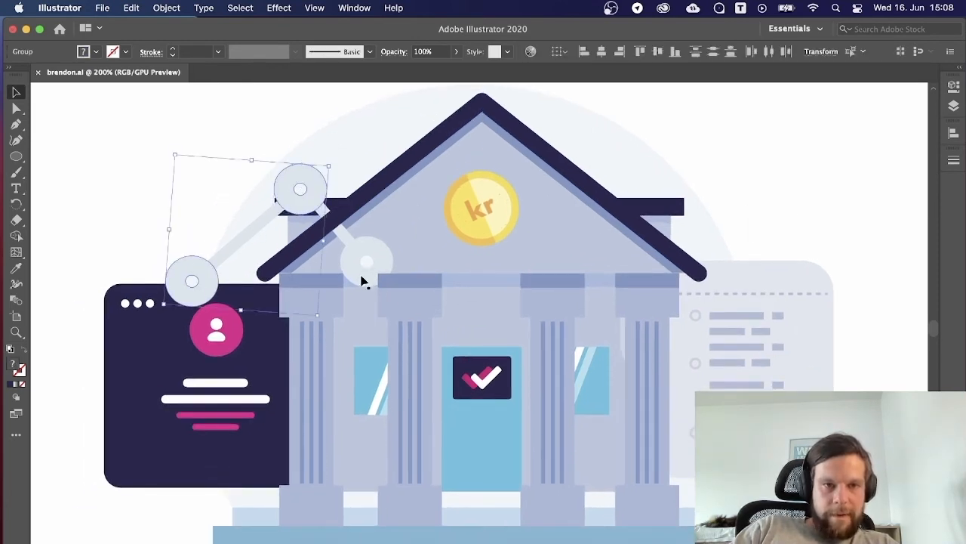
{"action": "left_click", "coordinate": [362, 281], "text": "shift"}
{"action": "right_click", "coordinate": [240, 244]}
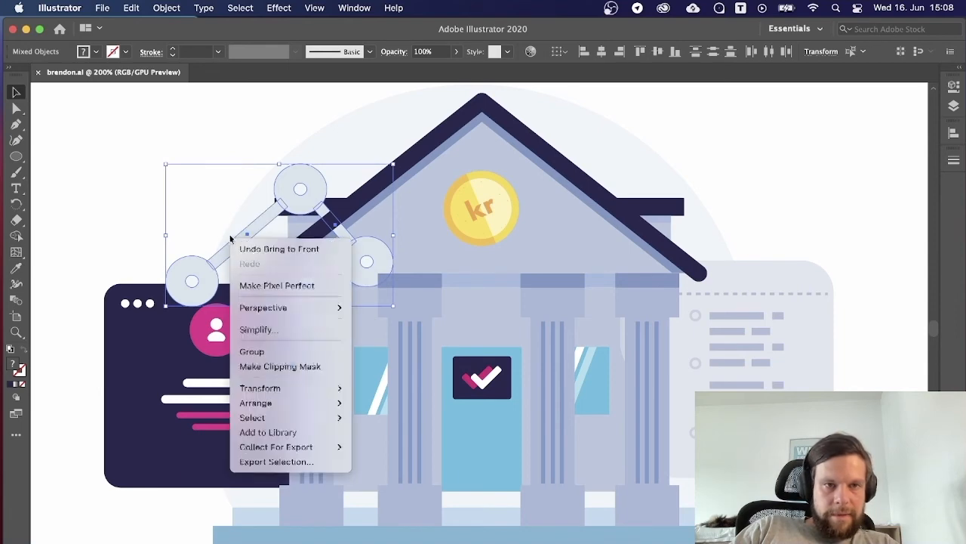
{"action": "mouse_move", "coordinate": [259, 401]}
{"action": "left_click", "coordinate": [392, 401]}
{"action": "left_click", "coordinate": [167, 225]}
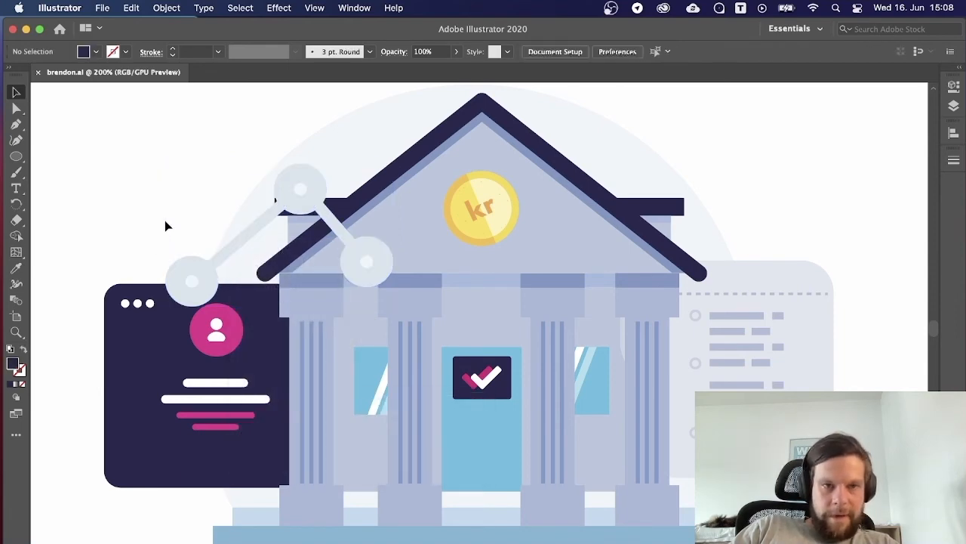
Compare the updated bank with the other illustrations on the artboard.
{"action": "key", "text": "super+minus"}
{"action": "key", "text": "super+minus"}
{"action": "key", "text": "super+minus"}
{"action": "key", "text": "super+minus"}
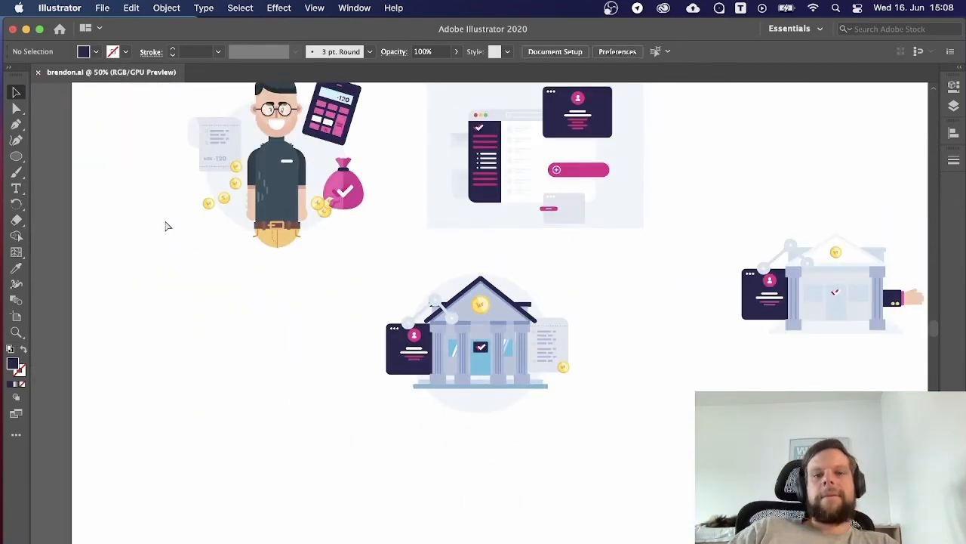
{"action": "scroll", "coordinate": [544, 369], "scroll_direction": "up", "scroll_amount": 1}
{"action": "scroll", "coordinate": [533, 371], "scroll_direction": "right", "scroll_amount": 1}
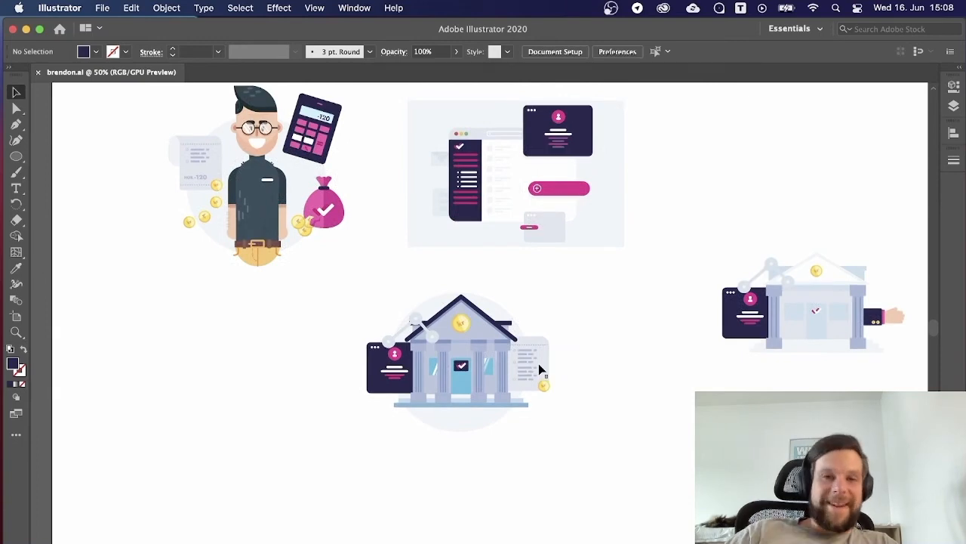
{"action": "left_click_drag", "start_coordinate": [751, 315], "coordinate": [748, 317]}
{"action": "key", "text": "super+shift+a"}
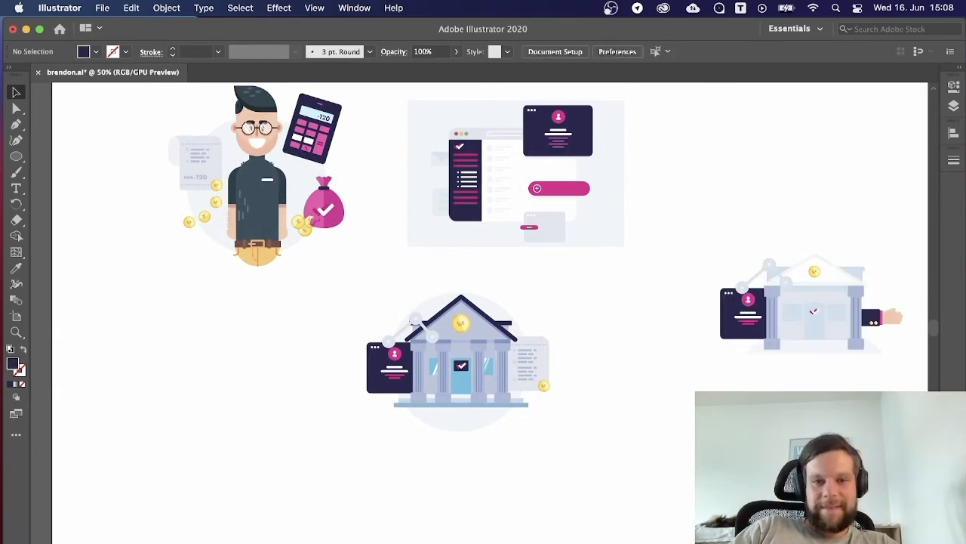
Save the document and examine the bank's base, columns and roof ends up close.
{"action": "key", "text": "super+plus"}
{"action": "key", "text": "super+plus"}
{"action": "key", "text": "super+plus"}
{"action": "key", "text": "super+plus"}
{"action": "scroll", "coordinate": [701, 377], "scroll_direction": "down", "scroll_amount": 3}
{"action": "scroll", "coordinate": [700, 377], "scroll_direction": "left", "scroll_amount": 1}
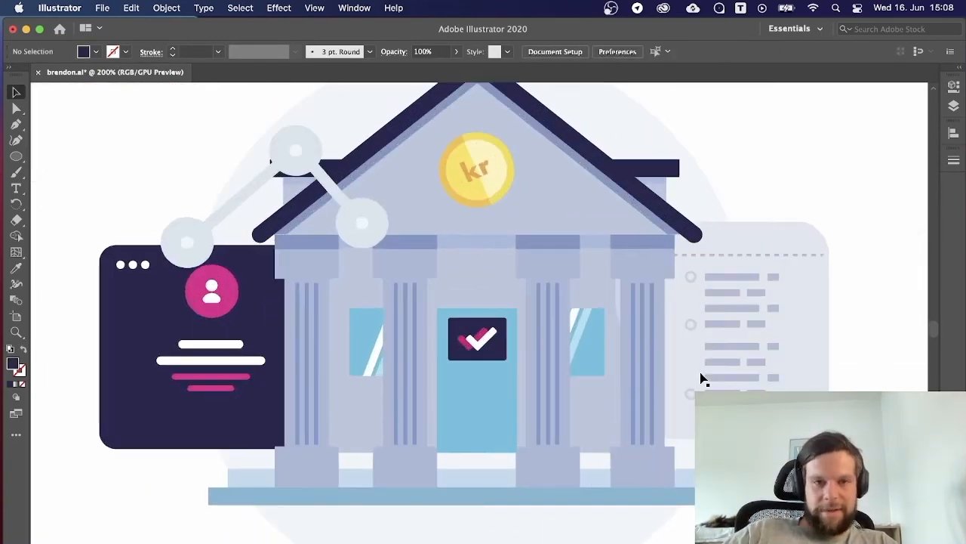
{"action": "left_click", "coordinate": [425, 474]}
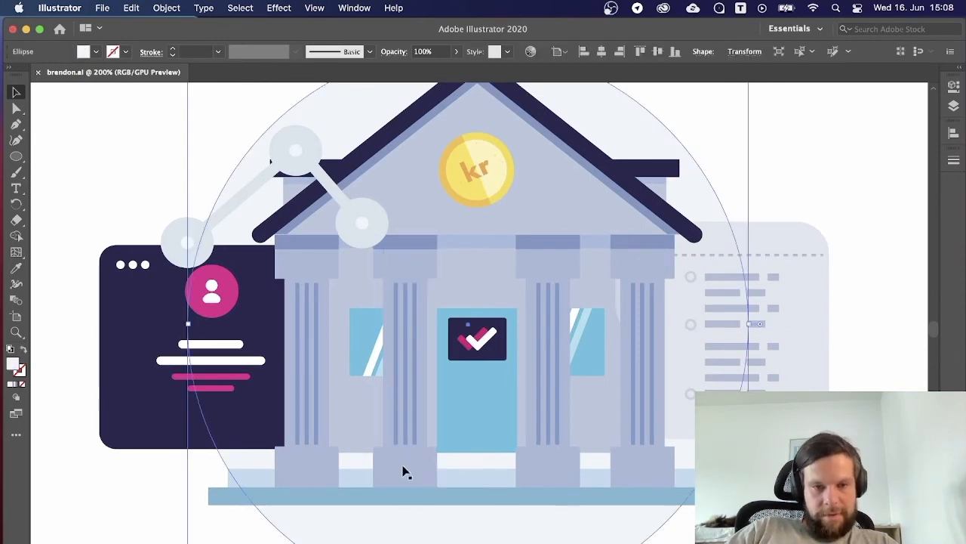
{"action": "key", "text": "super+shift+a"}
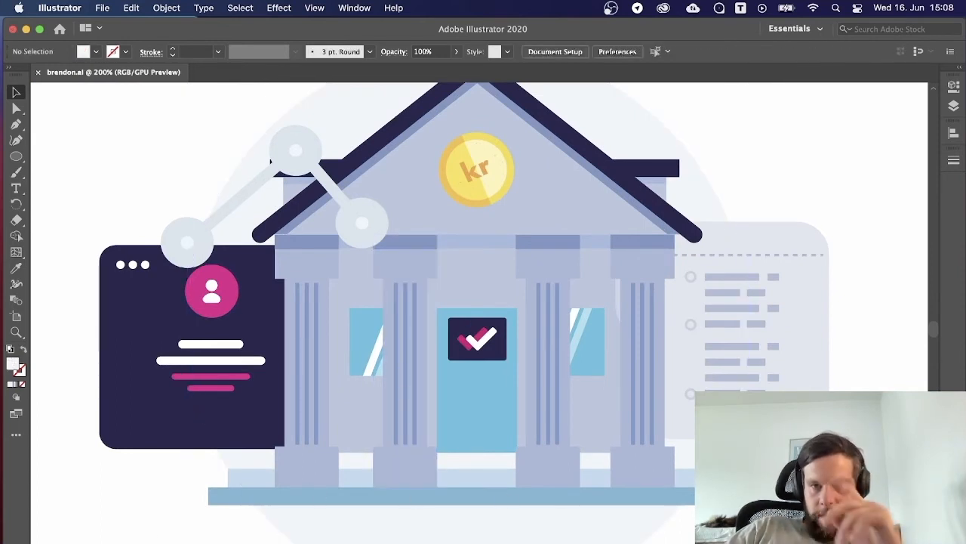
{"action": "scroll", "coordinate": [257, 398], "scroll_direction": "left", "scroll_amount": 4}
{"action": "scroll", "coordinate": [257, 398], "scroll_direction": "up", "scroll_amount": 1}
{"action": "key", "text": "super+plus"}
{"action": "key", "text": "super+plus"}
{"action": "key", "text": "super+plus"}
{"action": "key", "text": "super+plus"}
{"action": "key", "text": "super+plus"}
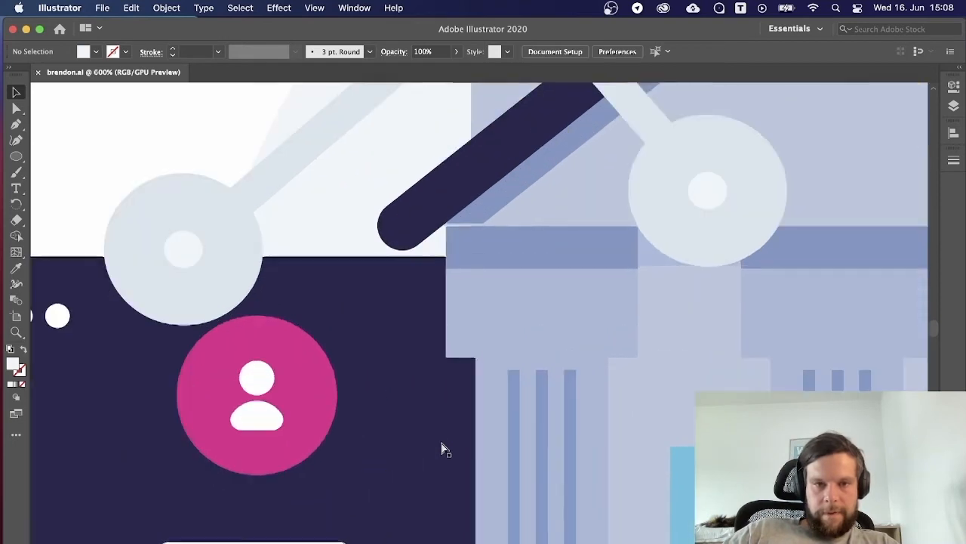
{"action": "scroll", "coordinate": [443, 442], "scroll_direction": "up", "scroll_amount": 3}
Pull the lower-left corner of the blue roof shading down to meet the band above the columns.
{"action": "left_click", "coordinate": [469, 244]}
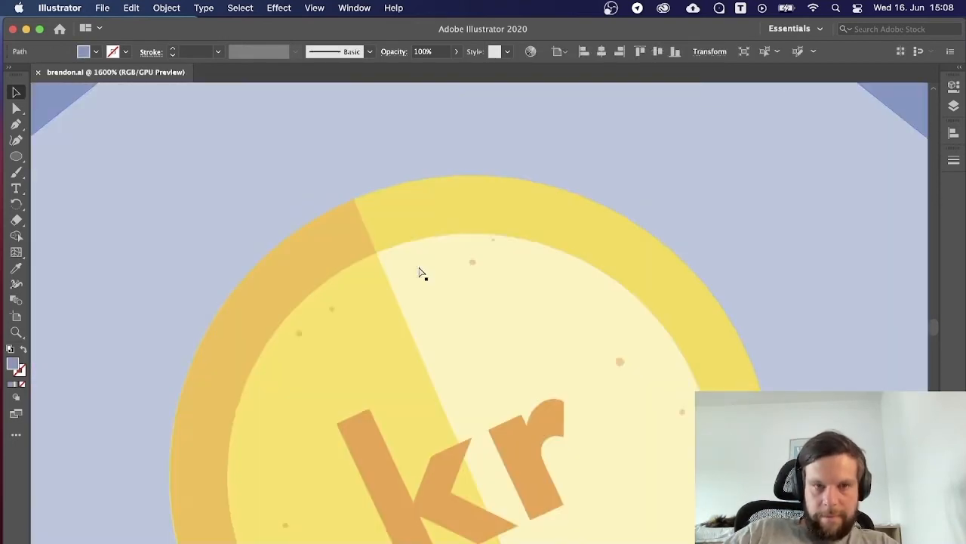
{"action": "key", "text": "super+minus"}
{"action": "key", "text": "super+minus"}
{"action": "key", "text": "super+minus"}
{"action": "key", "text": "super+minus"}
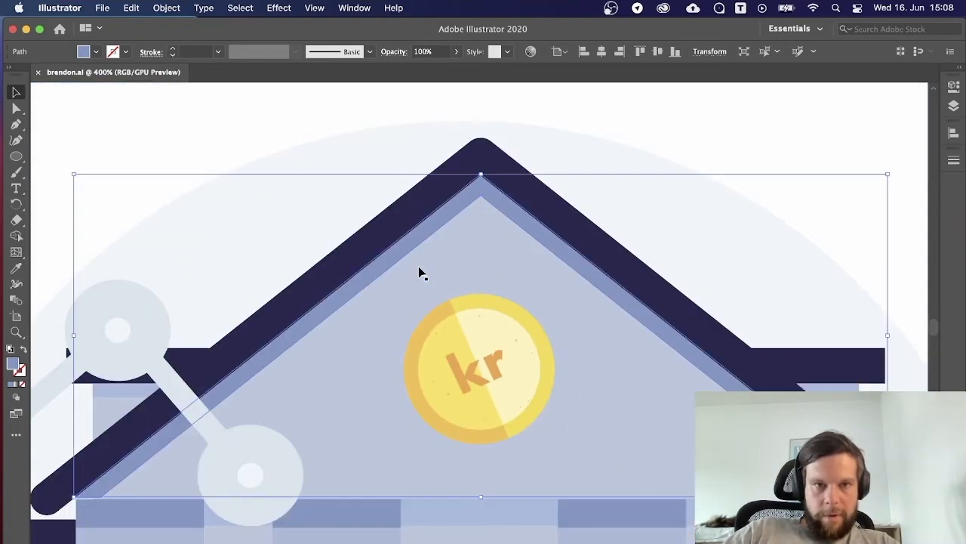
{"action": "left_click_drag", "start_coordinate": [238, 288], "coordinate": [458, 208]}
{"action": "left_click", "coordinate": [136, 242]}
{"action": "key", "text": "super+plus"}
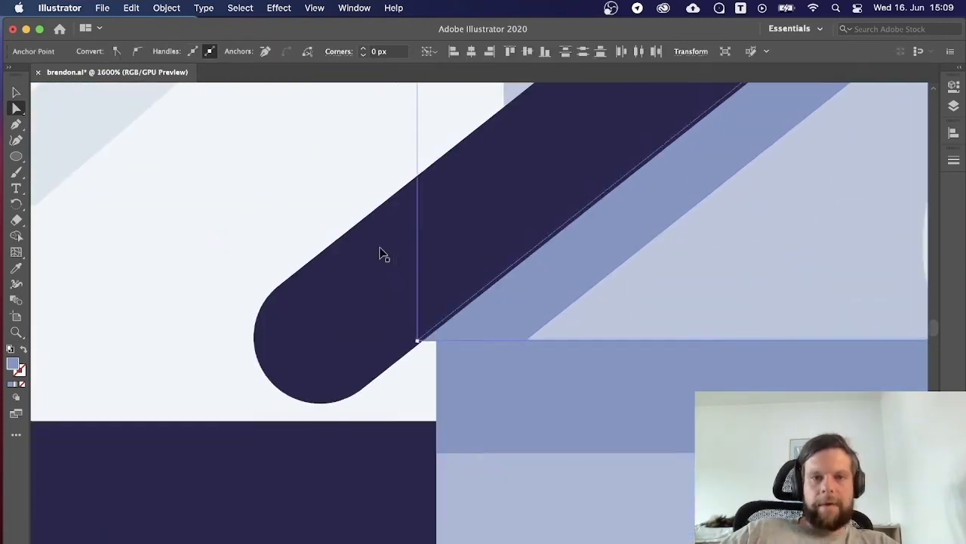
{"action": "key", "text": "super+minus"}
{"action": "key", "text": "super+minus"}
{"action": "key", "text": "super+minus"}
{"action": "key", "text": "super+minus"}
{"action": "key", "text": "v"}
{"action": "key", "text": "shift+super+a"}
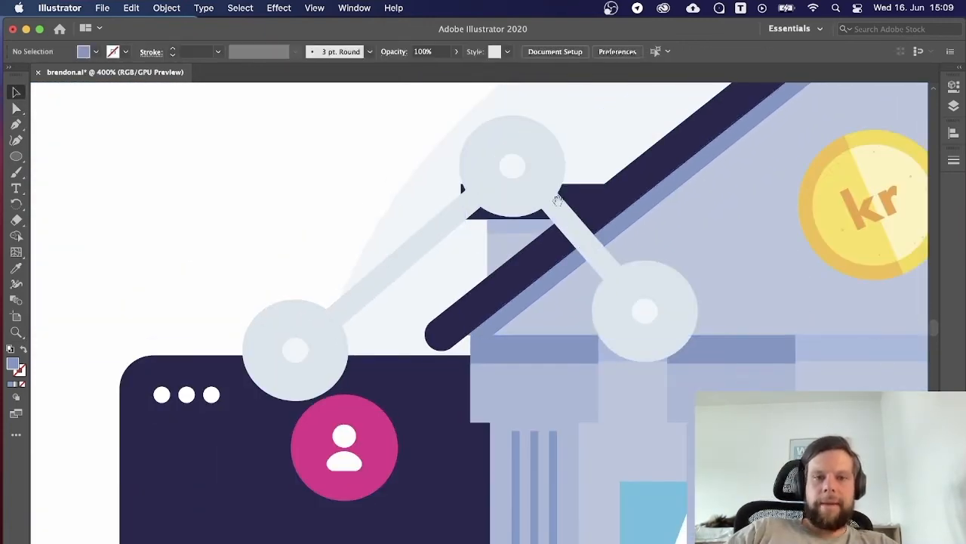
Move the lower-right corner points of the blue roof shading down to close the gap above the column band.
{"action": "scroll", "coordinate": [392, 225], "scroll_direction": "right", "scroll_amount": 5}
{"action": "left_click_drag", "start_coordinate": [591, 268], "coordinate": [149, 242]}
{"action": "key", "text": "super+plus"}
{"action": "key", "text": "super+plus"}
{"action": "key", "text": "super+plus"}
{"action": "key", "text": "super+plus"}
{"action": "left_click_drag", "start_coordinate": [315, 308], "coordinate": [284, 404]}
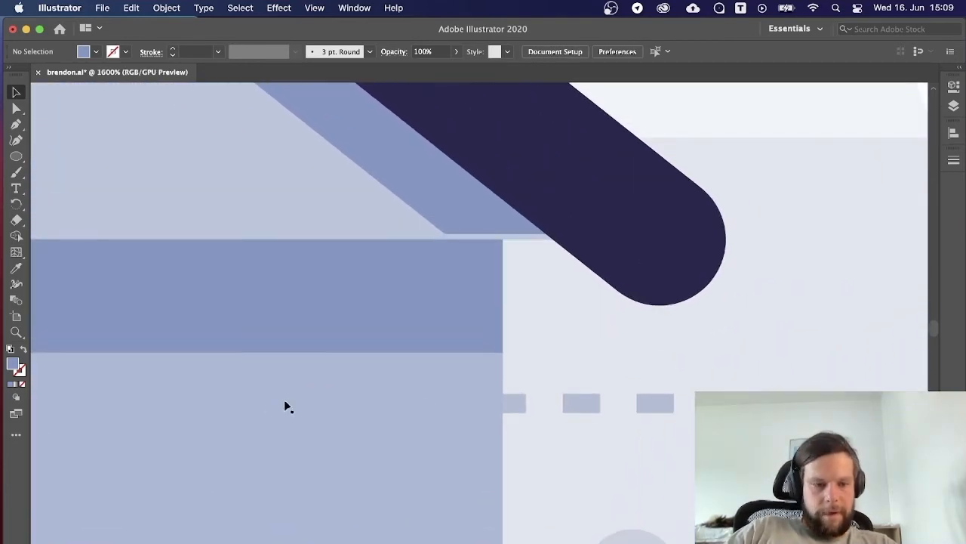
{"action": "key", "text": "a"}
{"action": "left_click", "coordinate": [458, 235]}
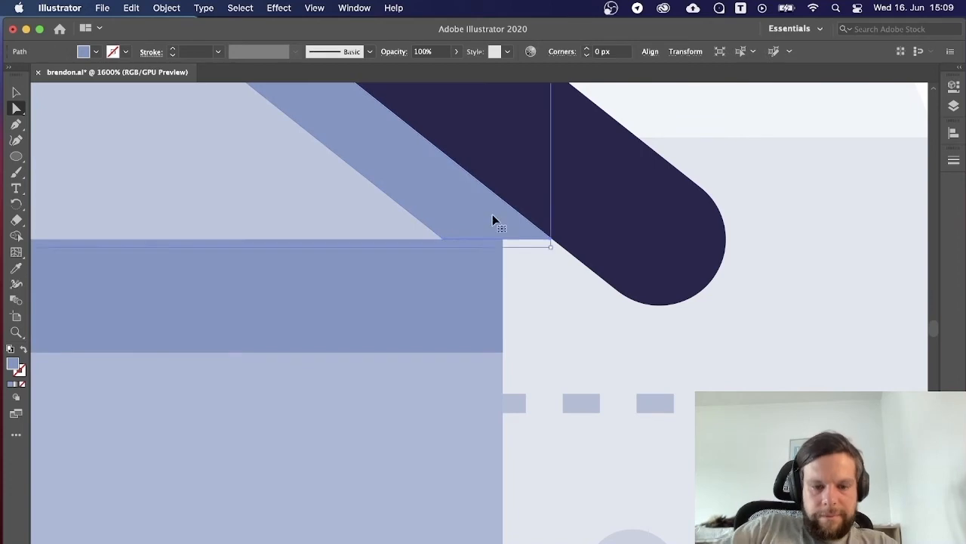
{"action": "left_click", "coordinate": [447, 236]}
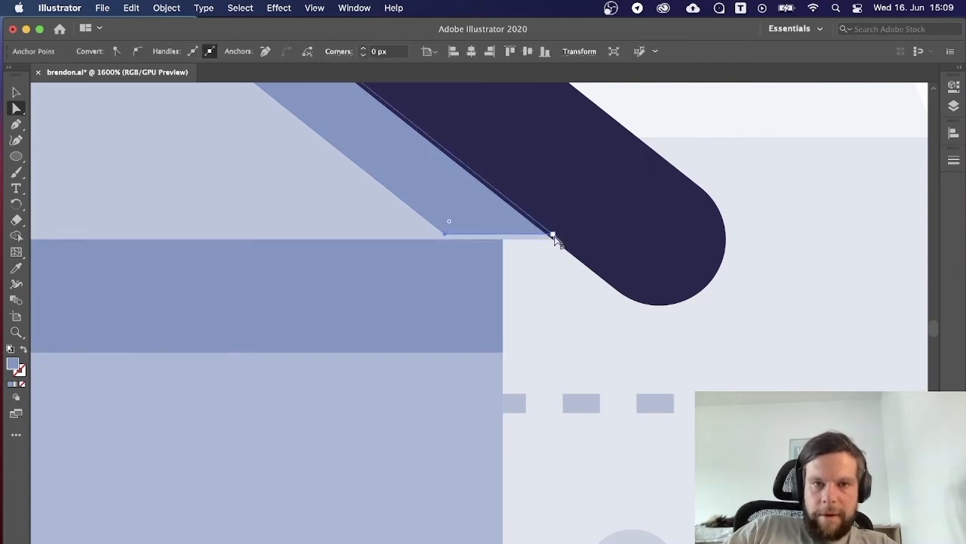
{"action": "left_click_drag", "start_coordinate": [555, 238], "coordinate": [557, 241]}
{"action": "left_click", "coordinate": [710, 126]}
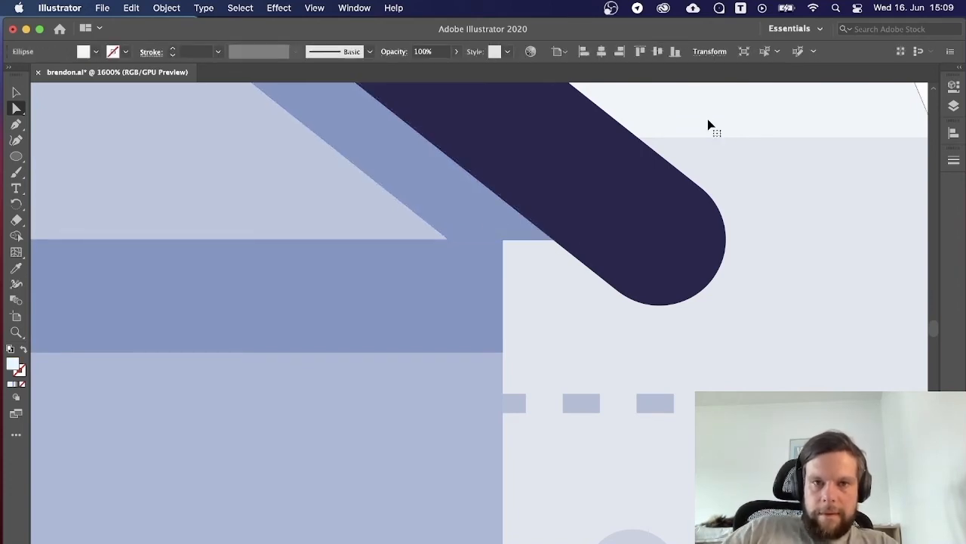
Check the whole bank with its corrected roof shading and save the document.
{"action": "key", "text": "super+minus"}
{"action": "key", "text": "super+minus"}
{"action": "key", "text": "super+minus"}
{"action": "key", "text": "super+minus"}
{"action": "key", "text": "super+minus"}
{"action": "key", "text": "super+minus"}
{"action": "key", "text": "super+minus"}
{"action": "key", "text": "super+minus"}
{"action": "key", "text": "super+minus"}
{"action": "key", "text": "v"}
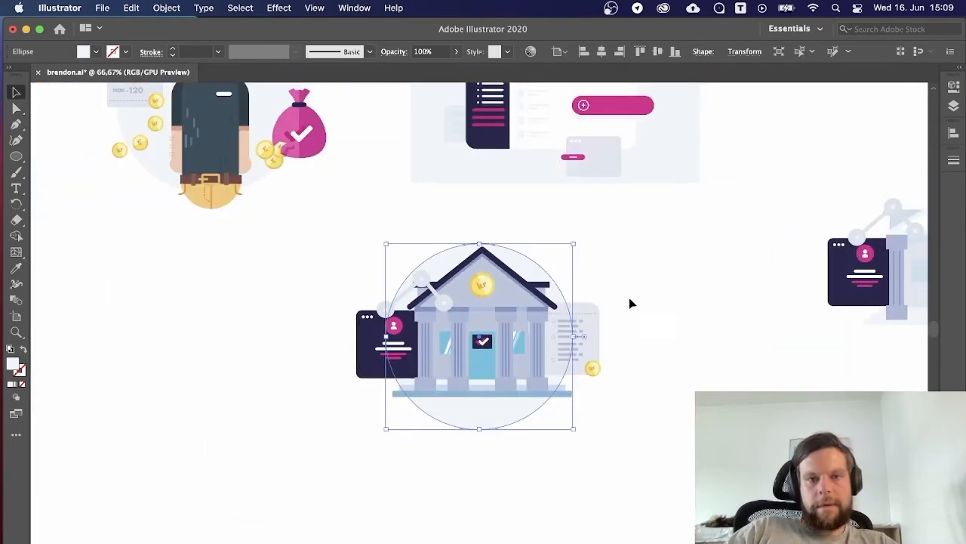
{"action": "left_click", "coordinate": [635, 310]}
{"action": "key", "text": "super+plus"}
Draw a near-white circle slightly larger than the gable coin and place it over the coin.
{"action": "key", "text": "l"}
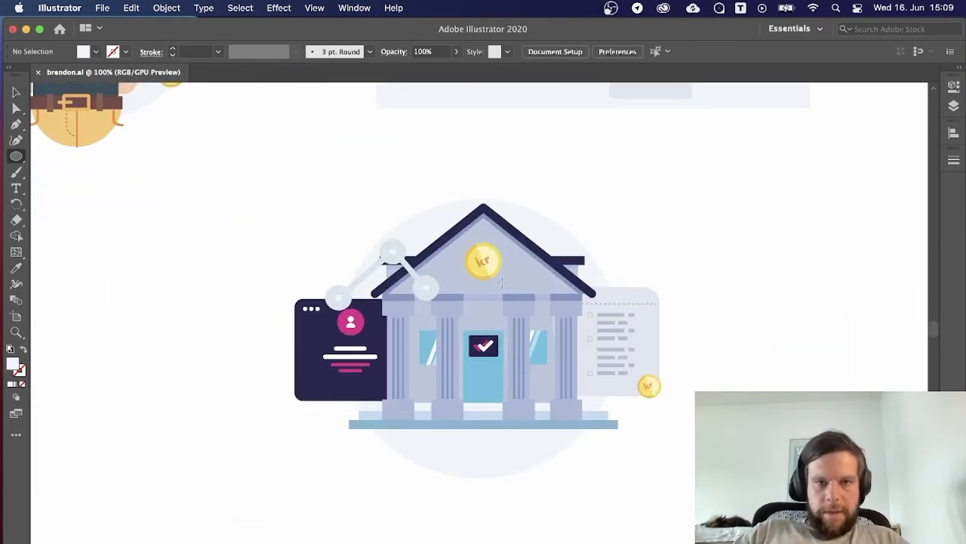
{"action": "left_click_drag", "start_coordinate": [502, 280], "coordinate": [567, 263]}
{"action": "key", "text": "v"}
{"action": "left_click", "coordinate": [657, 240]}
{"action": "left_click", "coordinate": [630, 206]}
Bring the gable coin in front of the near-white circle.
{"action": "left_click", "coordinate": [487, 267]}
{"action": "right_click", "coordinate": [482, 266]}
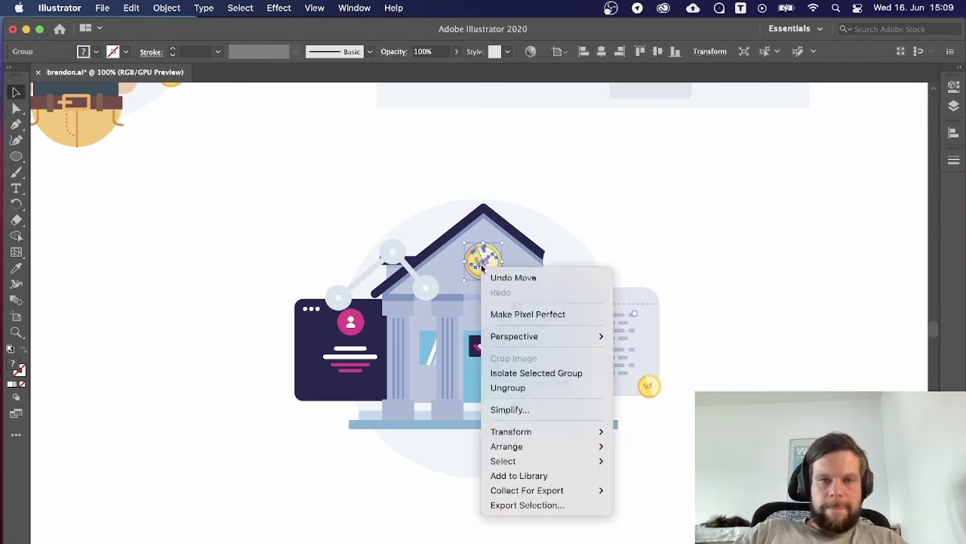
{"action": "mouse_move", "coordinate": [531, 446]}
{"action": "left_click", "coordinate": [752, 313]}
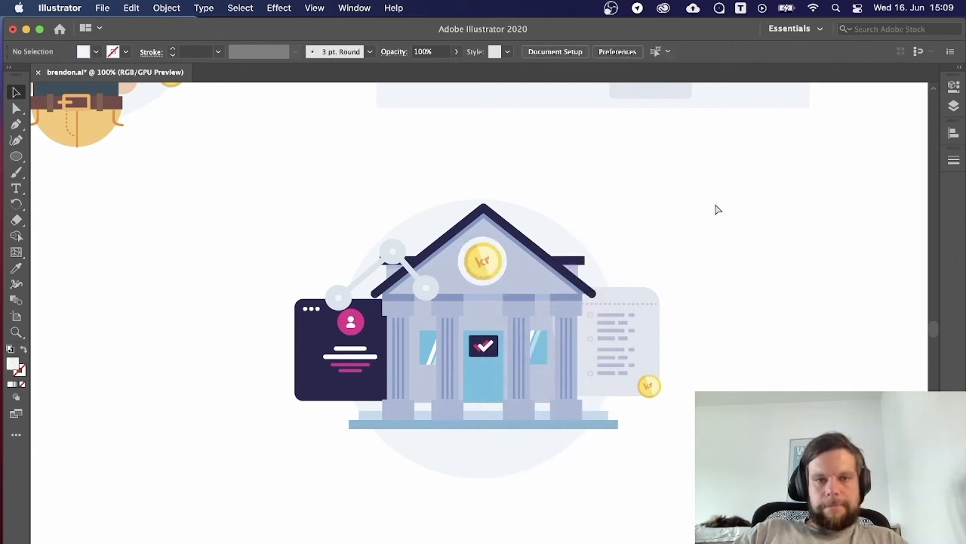
Check the ringed coin on the bank against the other illustrations and save the document.
{"action": "key", "text": "super+minus"}
{"action": "key", "text": "super+minus"}
{"action": "key", "text": "super+minus"}
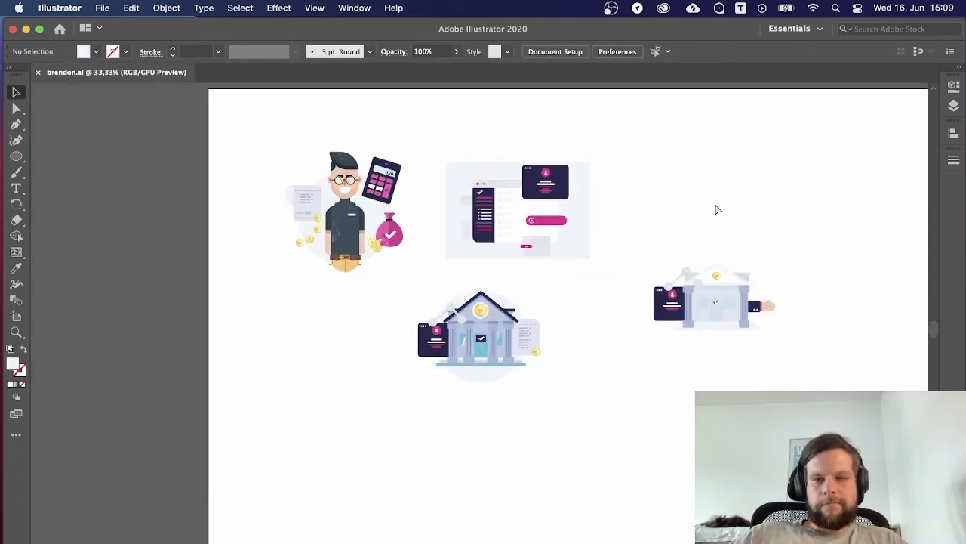
{"action": "key", "text": "super+plus"}
{"action": "key", "text": "super+plus"}
{"action": "key", "text": "super+plus"}
{"action": "key", "text": "super+plus"}
{"action": "key", "text": "super+plus"}
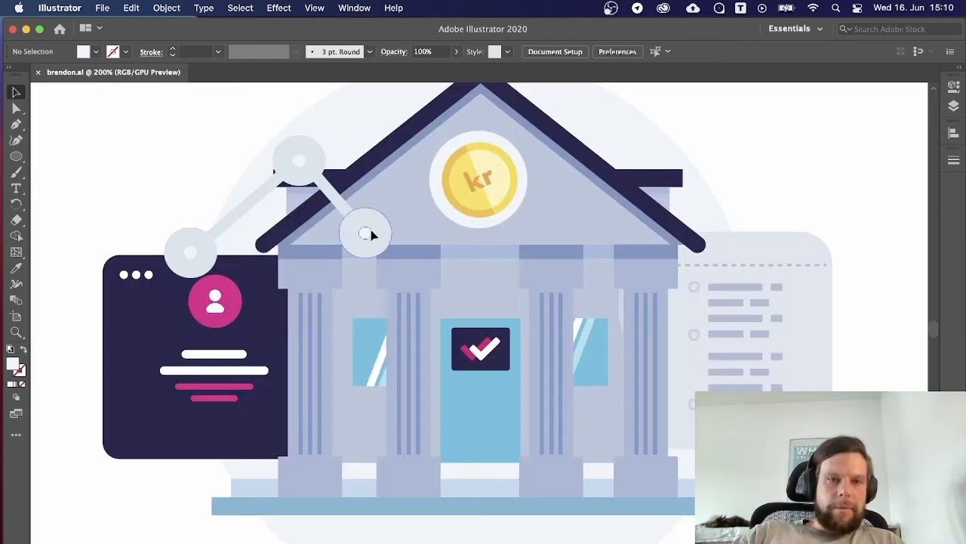
Group the three circles and two connecting lines of the line graph beside the roof.
{"action": "left_click", "coordinate": [366, 235]}
{"action": "left_click", "coordinate": [322, 189], "text": "shift"}
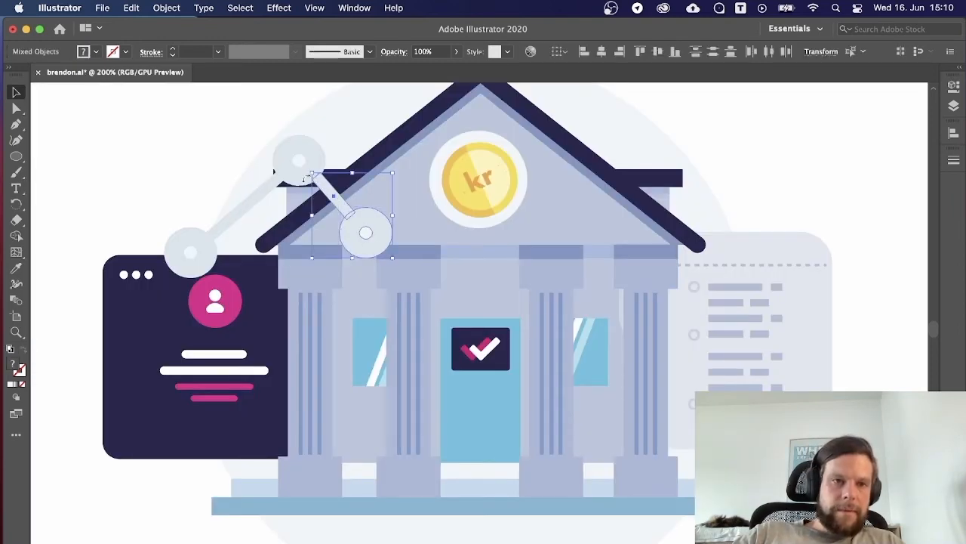
{"action": "left_click", "coordinate": [276, 170], "text": "shift"}
{"action": "left_click", "coordinate": [256, 200], "text": "shift"}
{"action": "left_click", "coordinate": [186, 240], "text": "shift"}
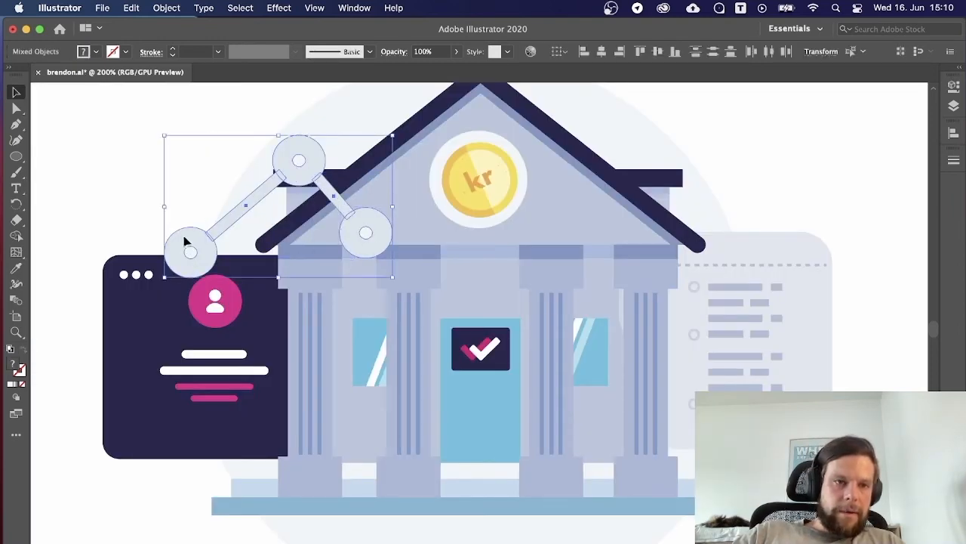
{"action": "key", "text": "super+g"}
{"action": "left_click", "coordinate": [134, 182]}
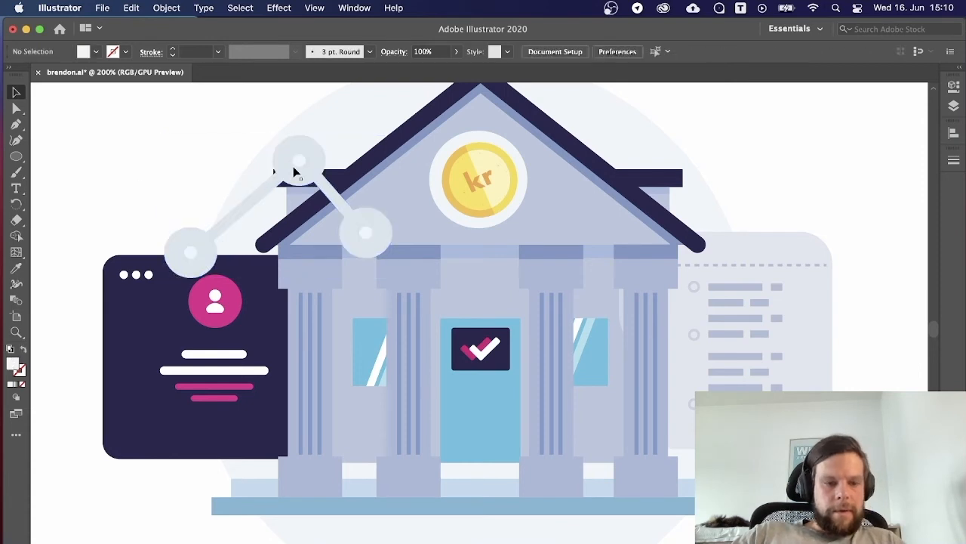
Copy the grouped line graph to the right side of the roof and reflect the copy across the vertical axis.
{"action": "left_click_drag", "start_coordinate": [295, 172], "coordinate": [693, 172]}
{"action": "right_click", "coordinate": [708, 177]}
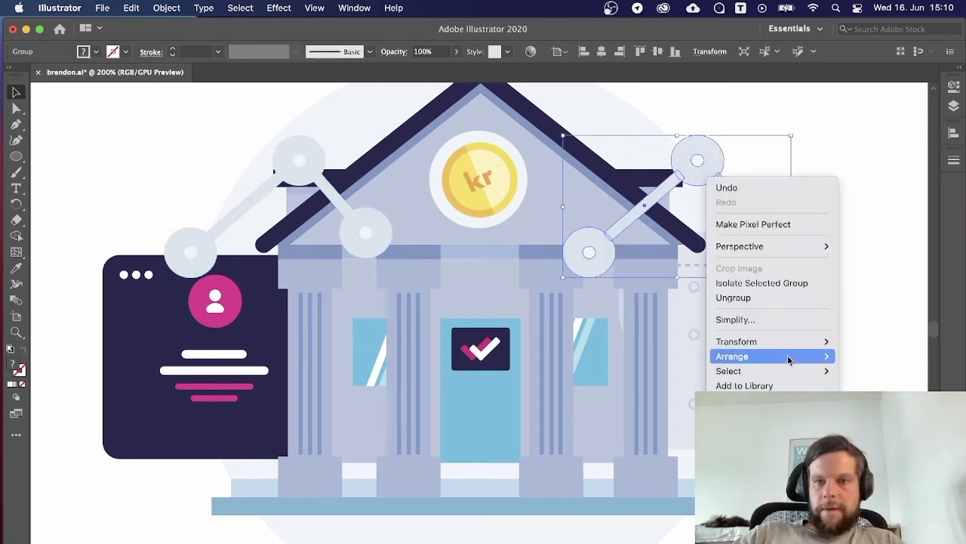
{"action": "mouse_move", "coordinate": [755, 341]}
{"action": "left_click", "coordinate": [624, 390]}
{"action": "key", "text": "Return"}
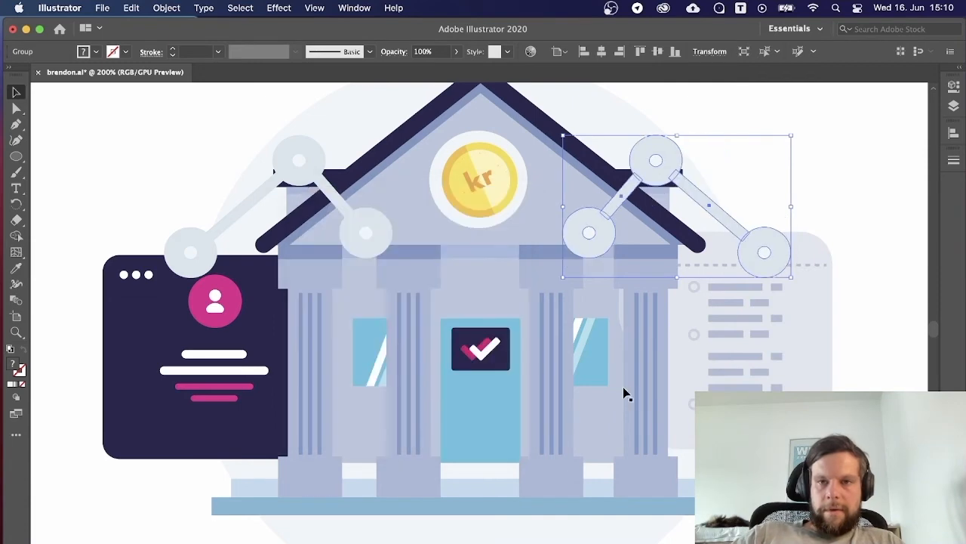
{"action": "left_click", "coordinate": [814, 143]}
Save the document and compare the bank with its mirrored line graphs against the other illustrations.
{"action": "key", "text": "super+minus"}
{"action": "key", "text": "super+minus"}
{"action": "key", "text": "super+minus"}
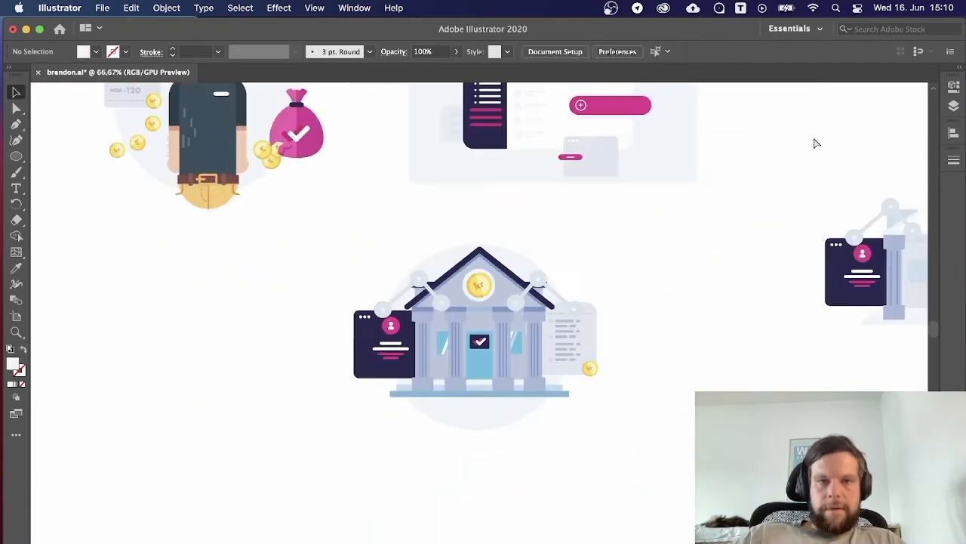
{"action": "key", "text": "super+plus"}
{"action": "key", "text": "super+s"}
{"action": "key", "text": "super+plus"}
{"action": "key", "text": "super+minus"}
{"action": "key", "text": "super+minus"}
{"action": "key", "text": "super+minus"}
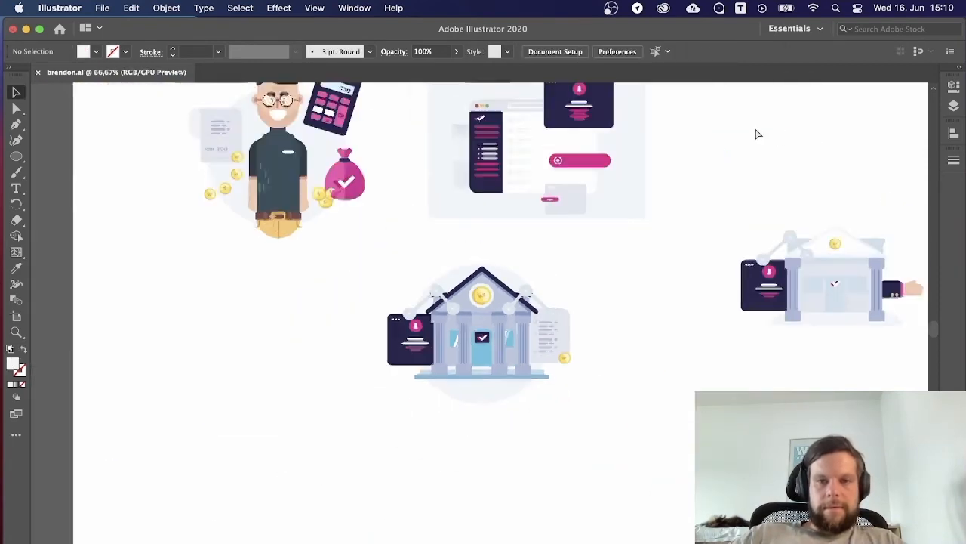
{"action": "key", "text": "super+minus"}
{"action": "key", "text": "super+plus"}
{"action": "key", "text": "super+plus"}
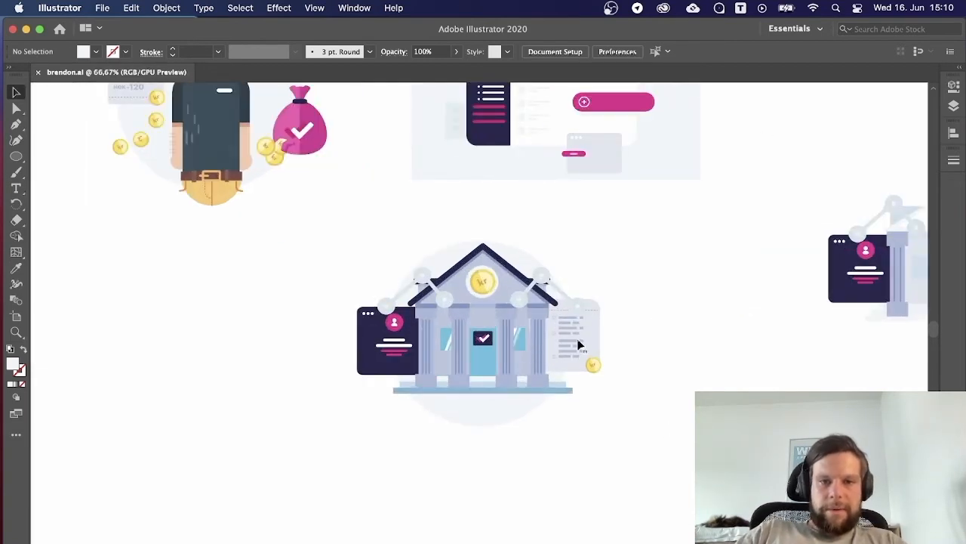
Group the two line graphs flanking the roof into one object.
{"action": "left_click", "coordinate": [377, 385]}
{"action": "key", "text": "super+plus"}
{"action": "key", "text": "super+plus"}
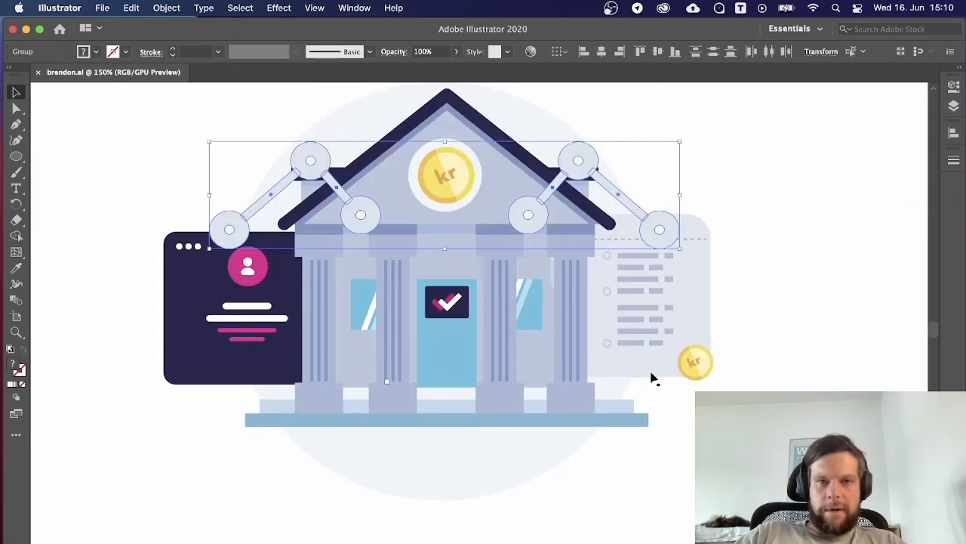
{"action": "left_click", "coordinate": [746, 384]}
{"action": "key", "text": "super+minus"}
{"action": "key", "text": "super+minus"}
{"action": "key", "text": "super+plus"}
{"action": "key", "text": "super+plus"}
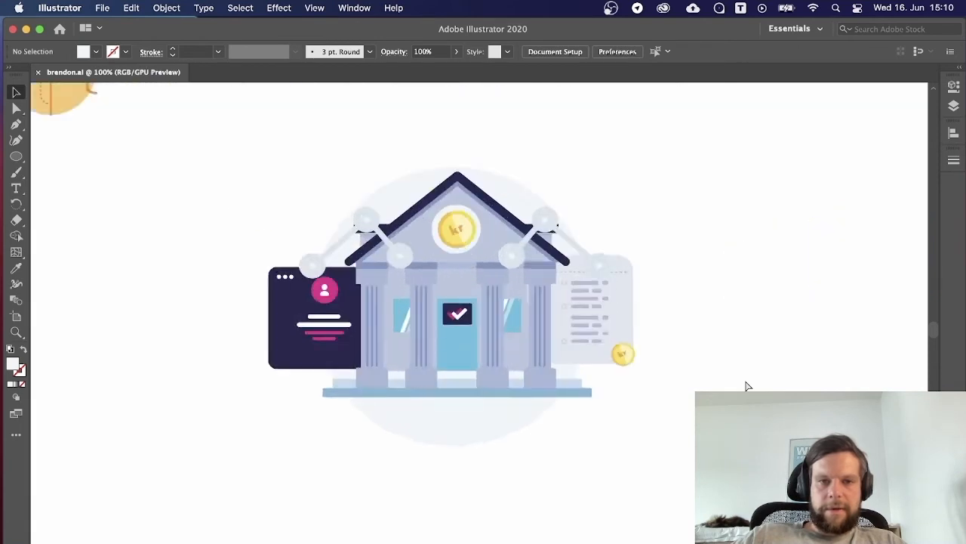
{"action": "left_click", "coordinate": [545, 216]}
{"action": "left_click", "coordinate": [357, 216], "text": "shift"}
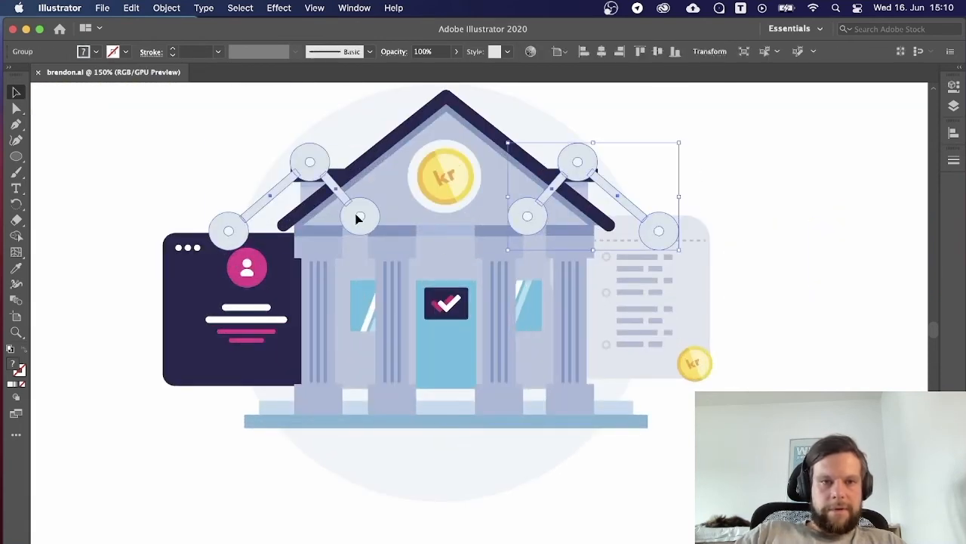
{"action": "left_click", "coordinate": [850, 308]}
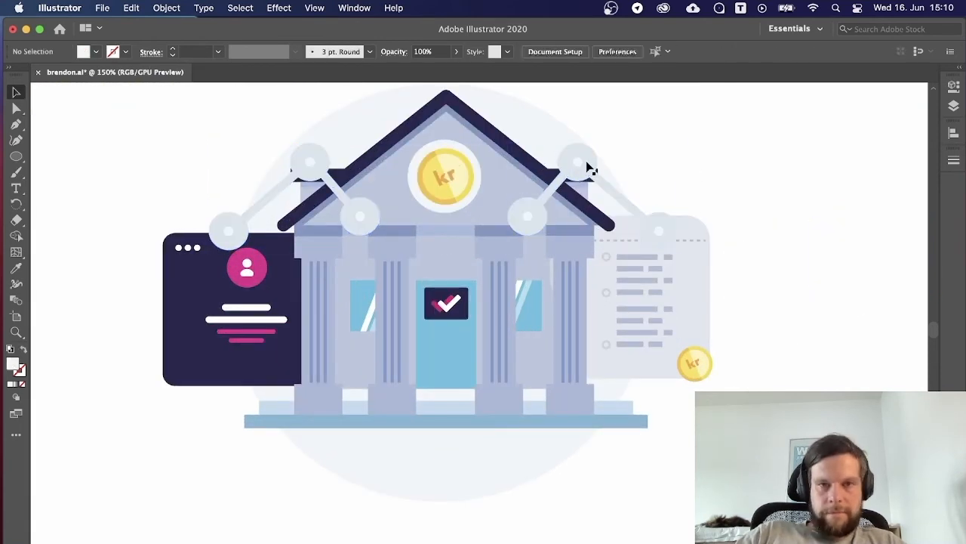
Copy the paired line graphs down to the column bases and reflect the copy upside down.
{"action": "left_click_drag", "start_coordinate": [588, 163], "coordinate": [567, 343]}
{"action": "left_click", "coordinate": [672, 483]}
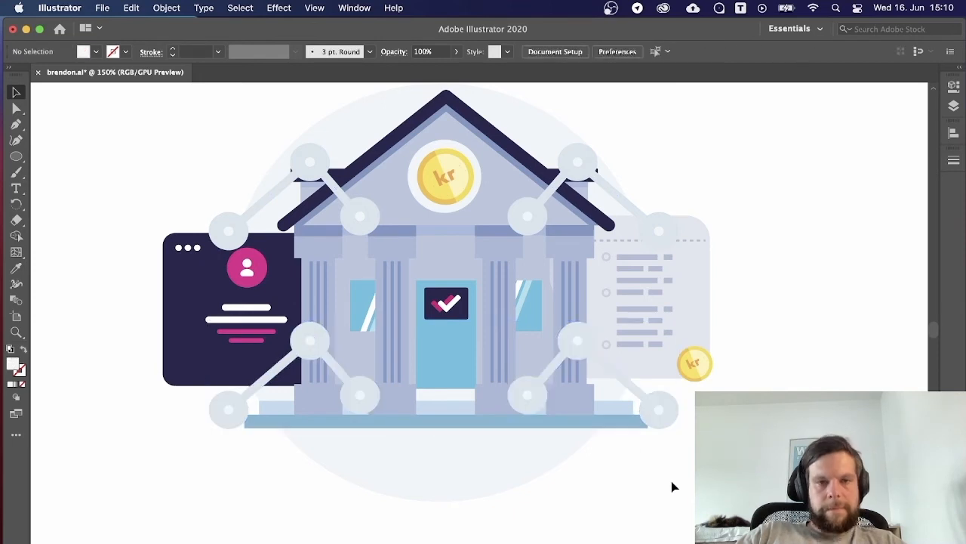
{"action": "left_click_drag", "start_coordinate": [682, 407], "coordinate": [690, 439]}
{"action": "left_click_drag", "start_coordinate": [685, 434], "coordinate": [175, 368]}
{"action": "left_click", "coordinate": [251, 511]}
{"action": "key", "text": "super+minus"}
{"action": "key", "text": "super+minus"}
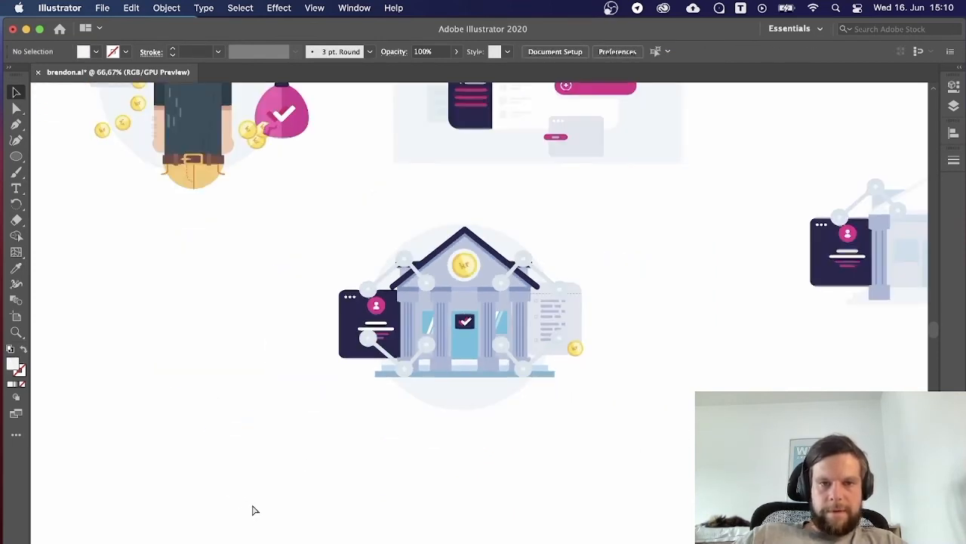
Delete the upper pair of line graphs beside the roof and review the whole bank.
{"action": "key", "text": "super+plus"}
{"action": "key", "text": "super+plus"}
{"action": "left_click", "coordinate": [527, 218]}
{"action": "key", "text": "Delete"}
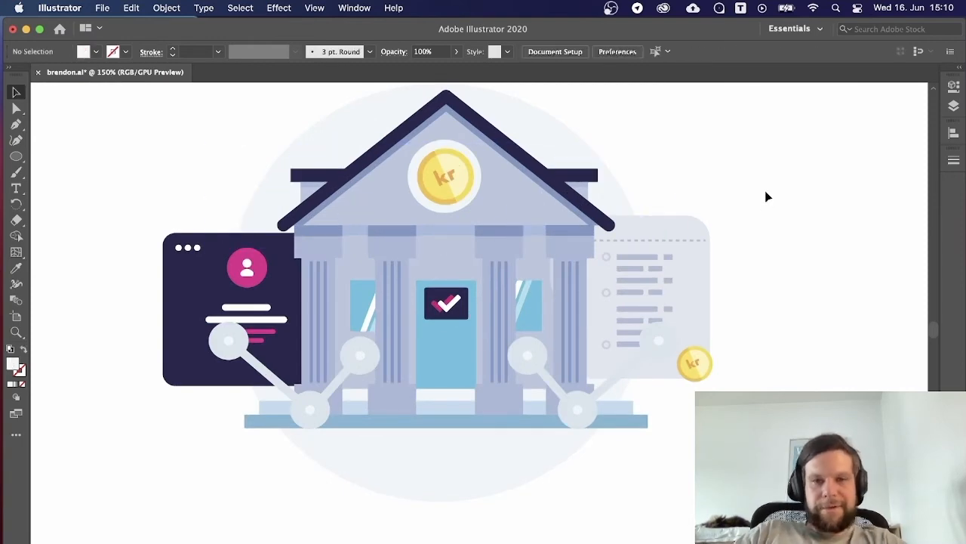
{"action": "key", "text": "super+minus"}
{"action": "key", "text": "super+minus"}
{"action": "key", "text": "super+minus"}
{"action": "key", "text": "super+plus"}
{"action": "key", "text": "super+plus"}
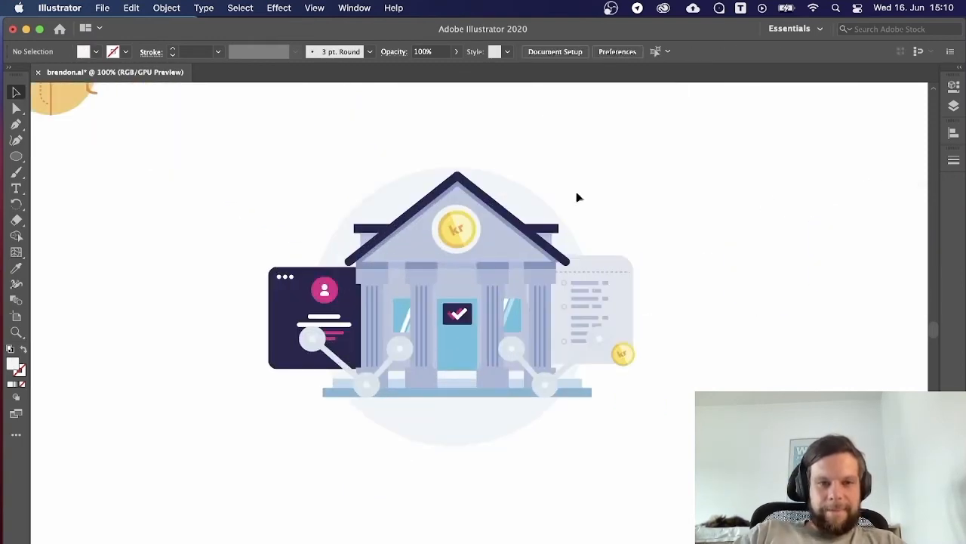
Move the remaining pair of line graphs down so it overlaps the base of the bank.
{"action": "left_click", "coordinate": [423, 391]}
{"action": "left_click", "coordinate": [682, 436]}
{"action": "left_click_drag", "start_coordinate": [551, 392], "coordinate": [551, 416]}
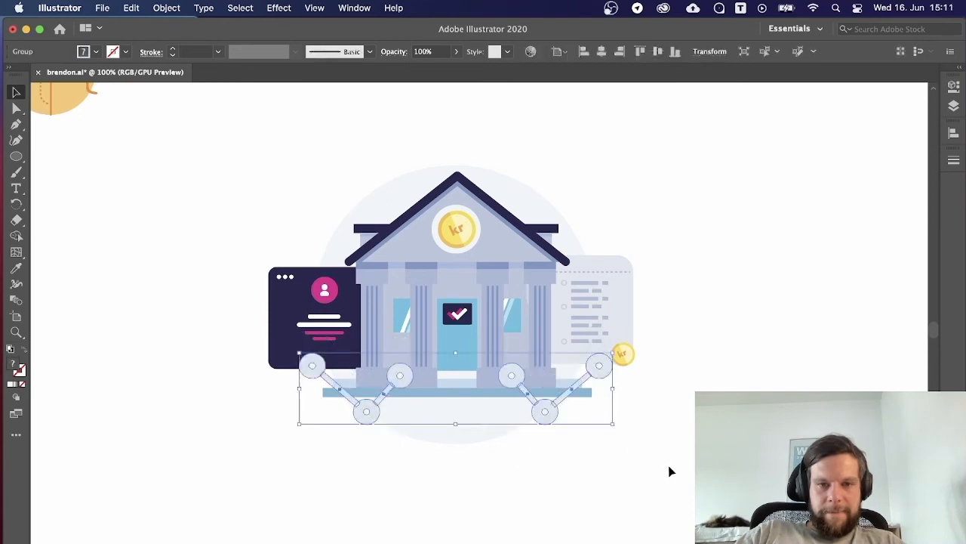
{"action": "left_click", "coordinate": [668, 472]}
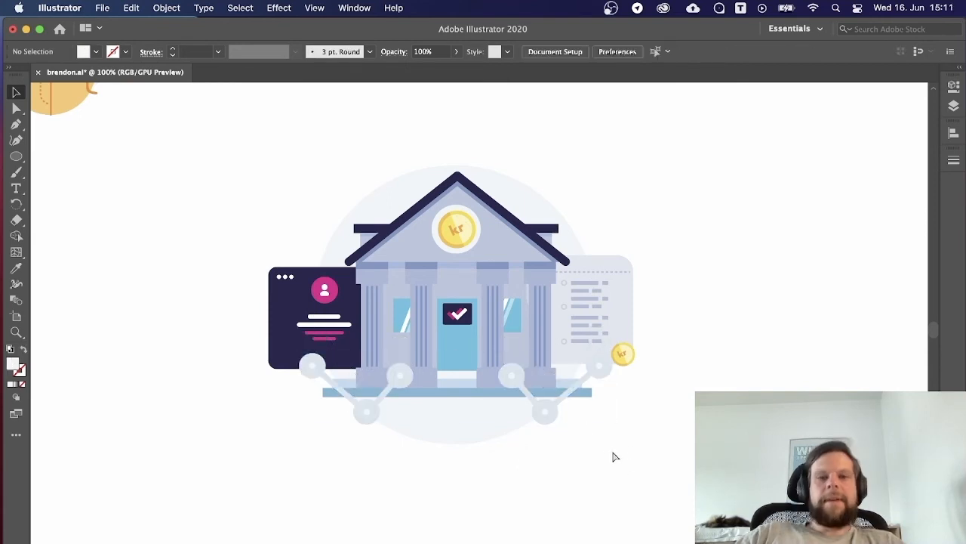
{"action": "key", "text": "super+minus"}
{"action": "key", "text": "super+minus"}
{"action": "key", "text": "super+minus"}
{"action": "key", "text": "super+plus"}
{"action": "key", "text": "super+plus"}
{"action": "key", "text": "super+plus"}
{"action": "key", "text": "super+plus"}
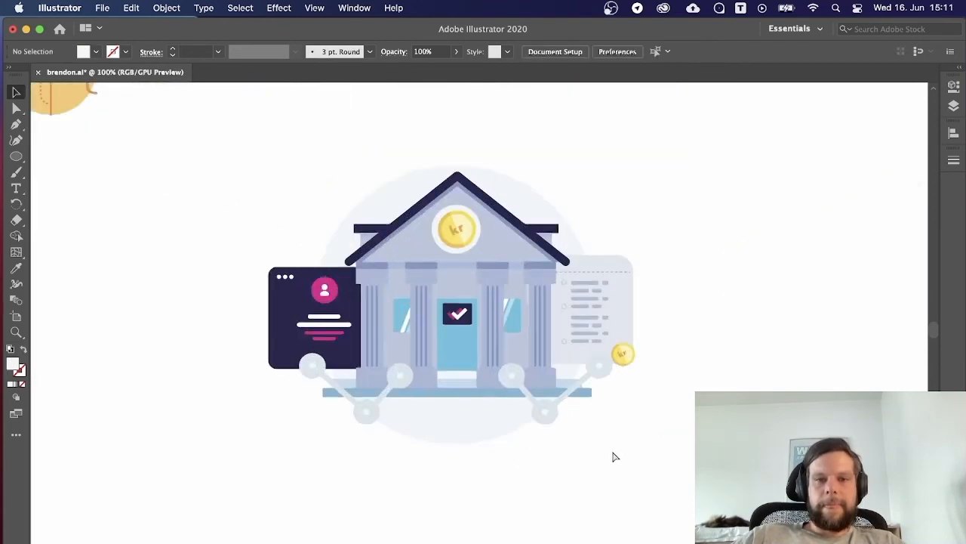
Separate the paired line graphs and scale the right one down to roughly half its size.
{"action": "left_click", "coordinate": [657, 346]}
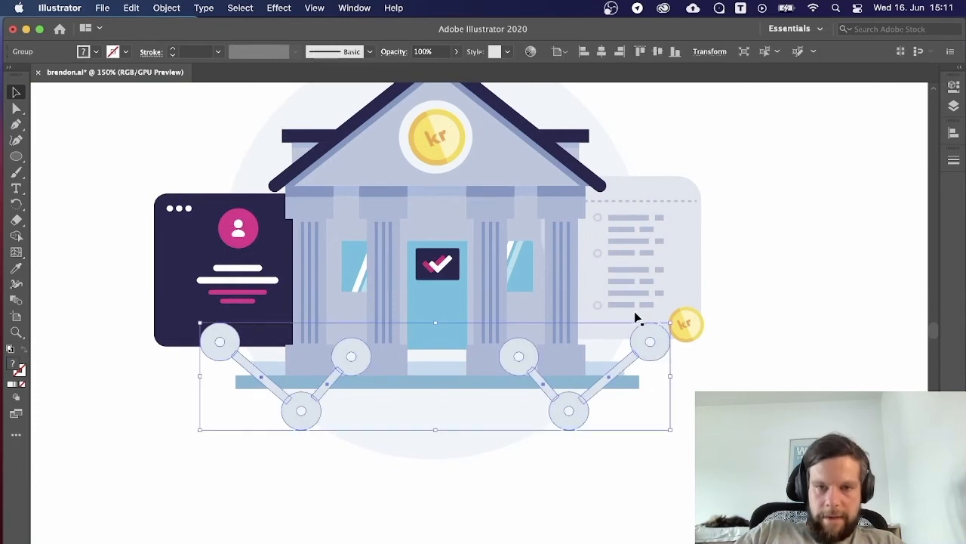
{"action": "left_click", "coordinate": [647, 312]}
{"action": "scroll", "coordinate": [785, 298], "scroll_direction": "up", "scroll_amount": 2}
{"action": "left_click", "coordinate": [790, 367]}
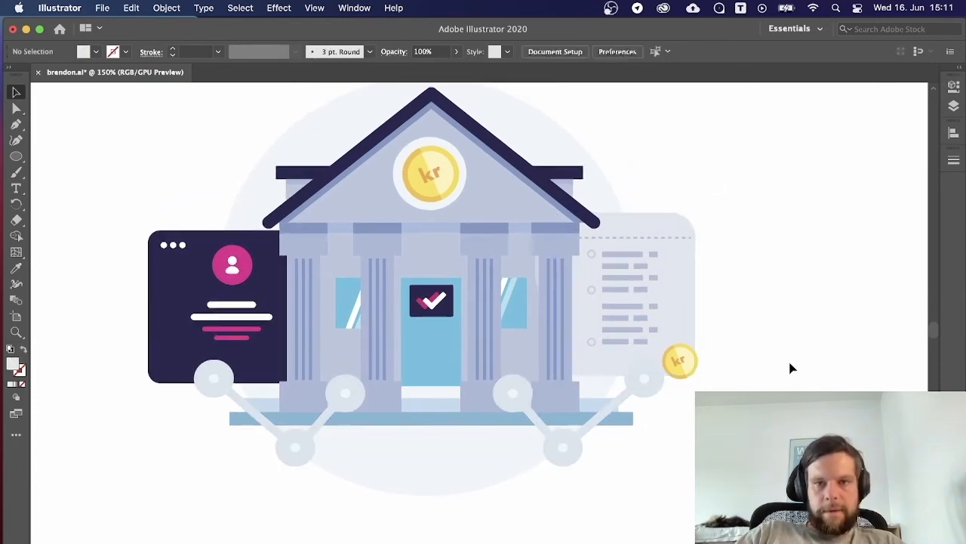
{"action": "left_click", "coordinate": [604, 412]}
{"action": "scroll", "coordinate": [653, 453], "scroll_direction": "down", "scroll_amount": 2}
{"action": "left_click_drag", "start_coordinate": [651, 438], "coordinate": [574, 386]}
{"action": "left_click", "coordinate": [596, 431]}
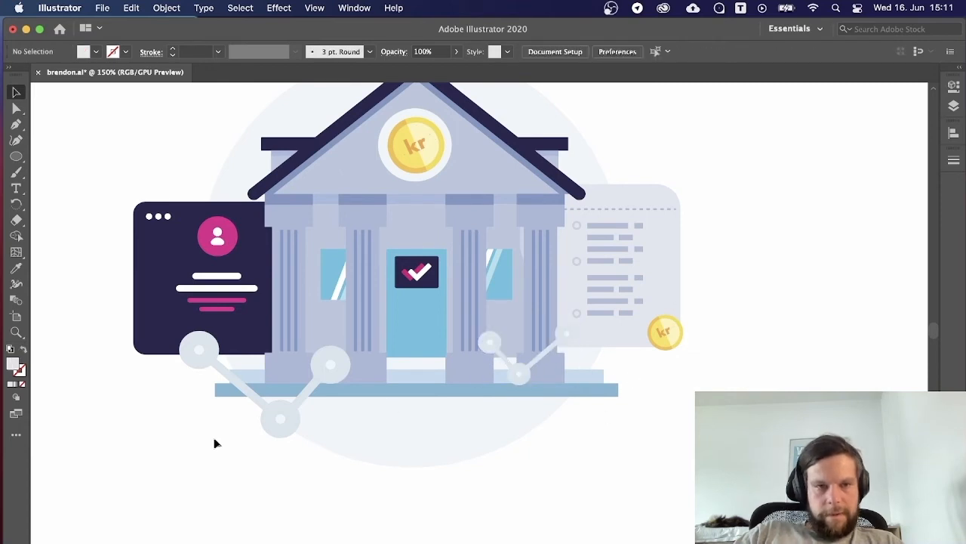
Delete the large left line graph and move the small one over the rightmost column and the receipt card.
{"action": "left_click", "coordinate": [270, 421]}
{"action": "key", "text": "Delete"}
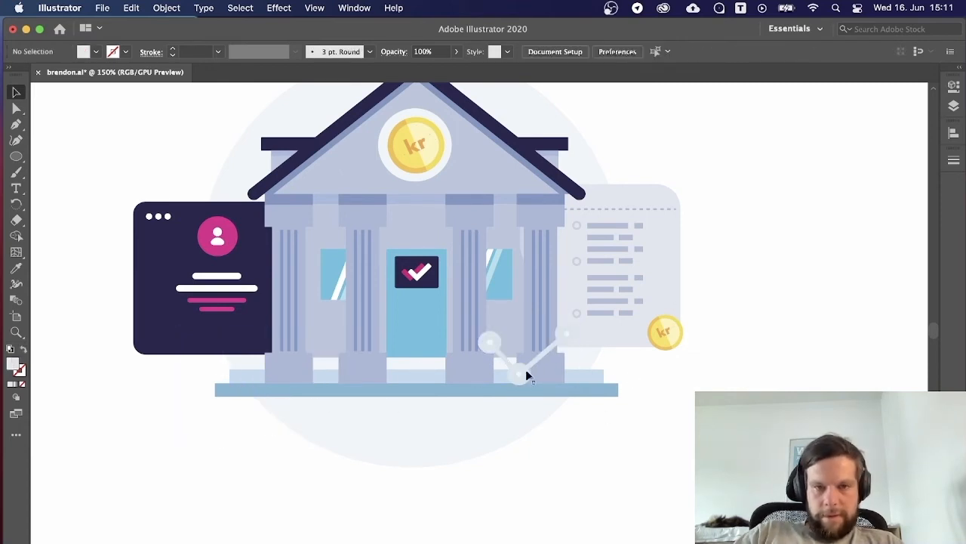
{"action": "left_click_drag", "start_coordinate": [527, 373], "coordinate": [527, 367]}
{"action": "left_click", "coordinate": [574, 365]}
{"action": "left_click_drag", "start_coordinate": [590, 325], "coordinate": [595, 315]}
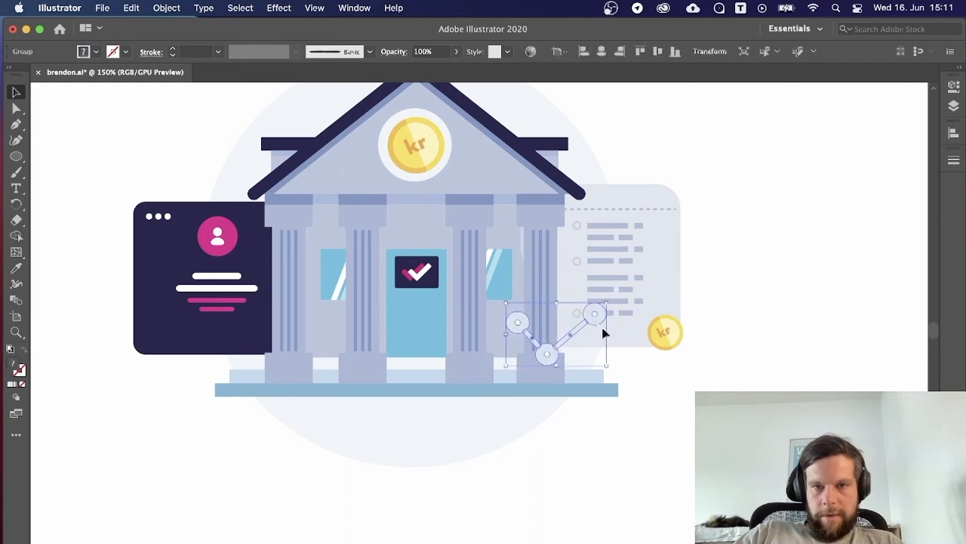
{"action": "left_click", "coordinate": [691, 372]}
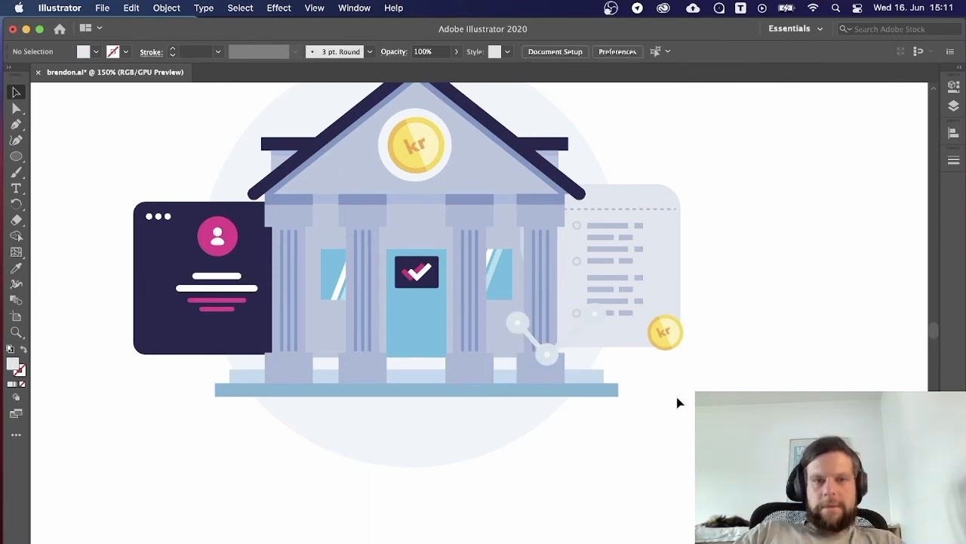
{"action": "left_click_drag", "start_coordinate": [676, 402], "coordinate": [674, 380]}
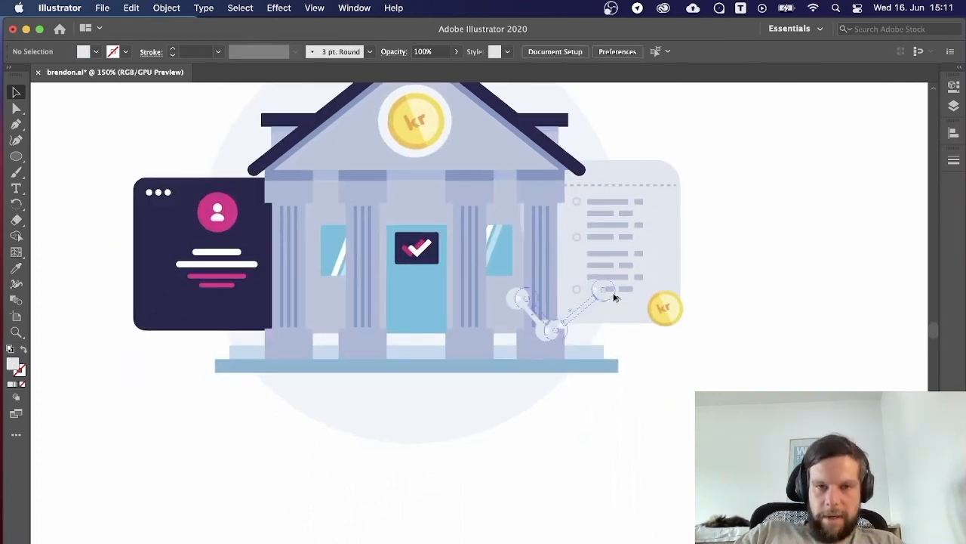
Copy the small line graph to the empty area beside the receipt card and reflect the copy across the vertical axis.
{"action": "left_click_drag", "start_coordinate": [615, 298], "coordinate": [792, 287]}
{"action": "right_click", "coordinate": [792, 293]}
{"action": "mouse_move", "coordinate": [823, 457]}
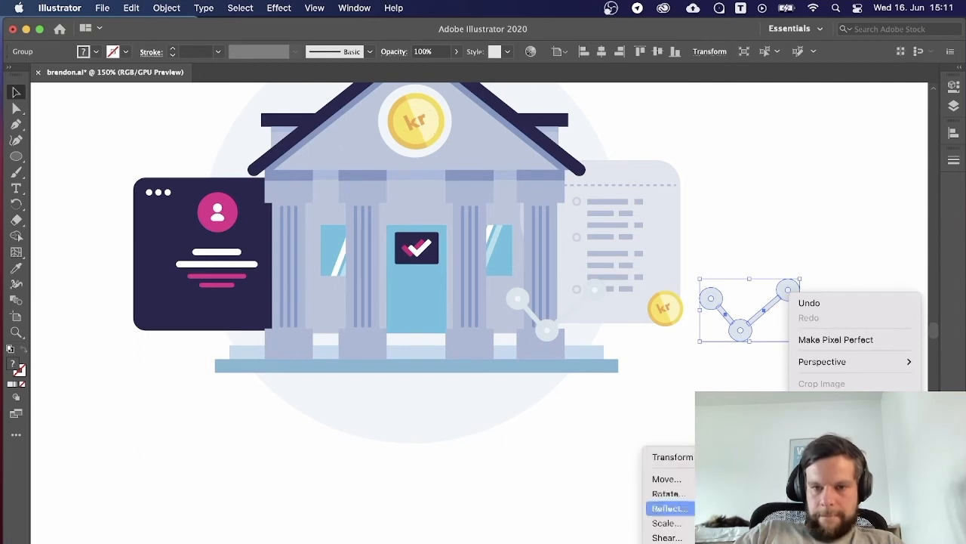
{"action": "left_click", "coordinate": [664, 508]}
{"action": "left_click", "coordinate": [481, 400]}
{"action": "left_click", "coordinate": [755, 388]}
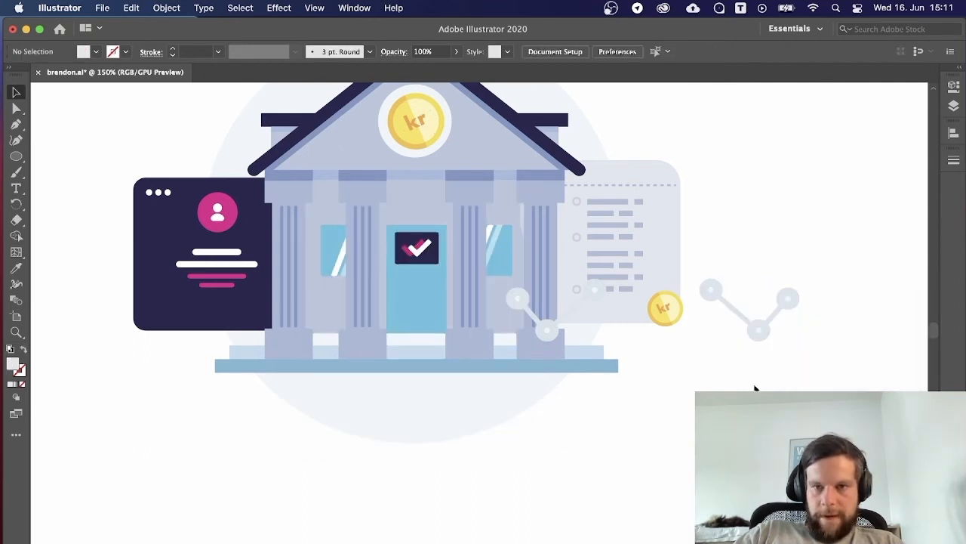
Place the mirrored line graph over the lower corner of the navy card and the leftmost column base.
{"action": "left_click_drag", "start_coordinate": [266, 346], "coordinate": [271, 342]}
{"action": "left_click", "coordinate": [334, 484]}
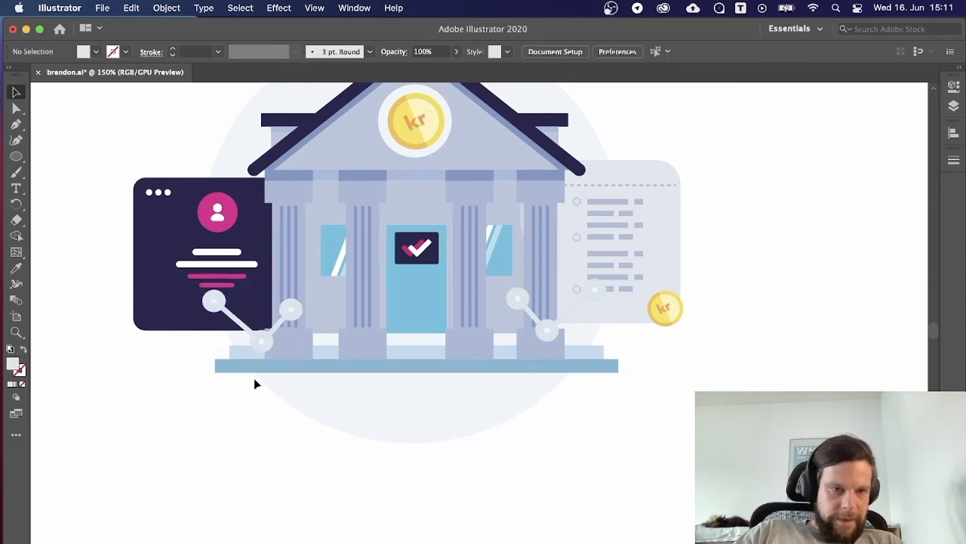
{"action": "left_click", "coordinate": [433, 343]}
{"action": "left_click", "coordinate": [163, 374]}
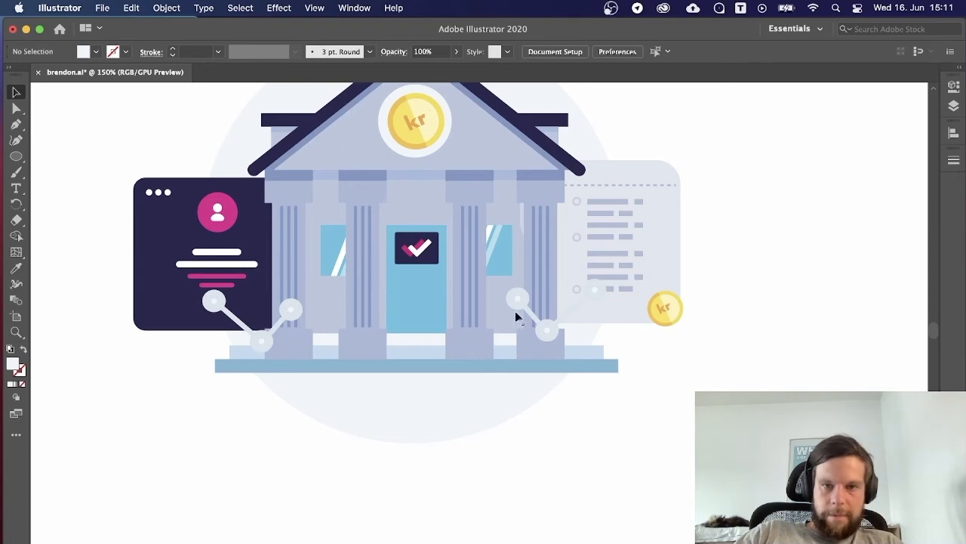
Lower the right line graph so its lowest circle sits on the blue base strip, below the receipt lines.
{"action": "key", "text": "super+minus"}
{"action": "key", "text": "super+minus"}
{"action": "key", "text": "super+minus"}
{"action": "key", "text": "super+minus"}
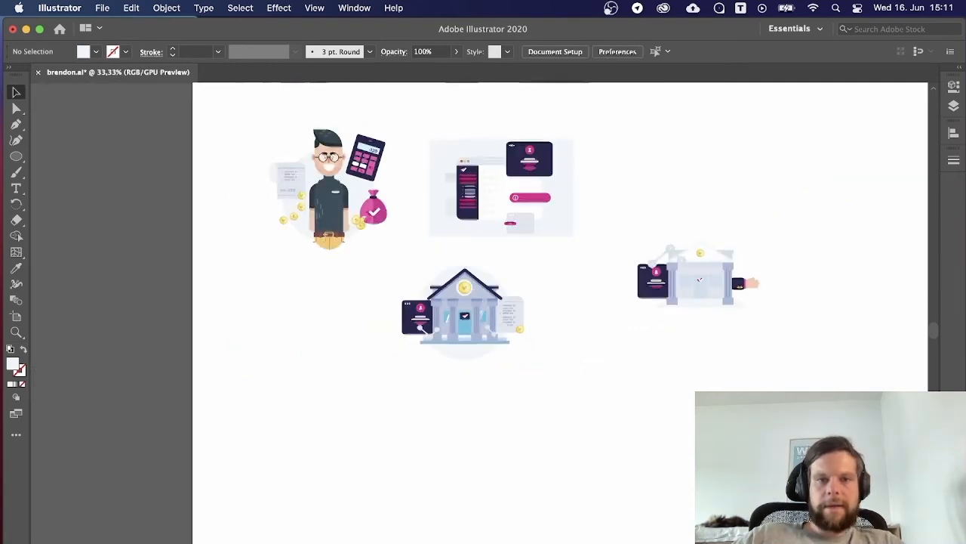
{"action": "key", "text": "super+equal"}
{"action": "key", "text": "super+equal"}
{"action": "key", "text": "super+equal"}
{"action": "key", "text": "super+equal"}
{"action": "key", "text": "super+equal"}
{"action": "scroll", "coordinate": [479, 302], "scroll_direction": "right", "scroll_amount": 3}
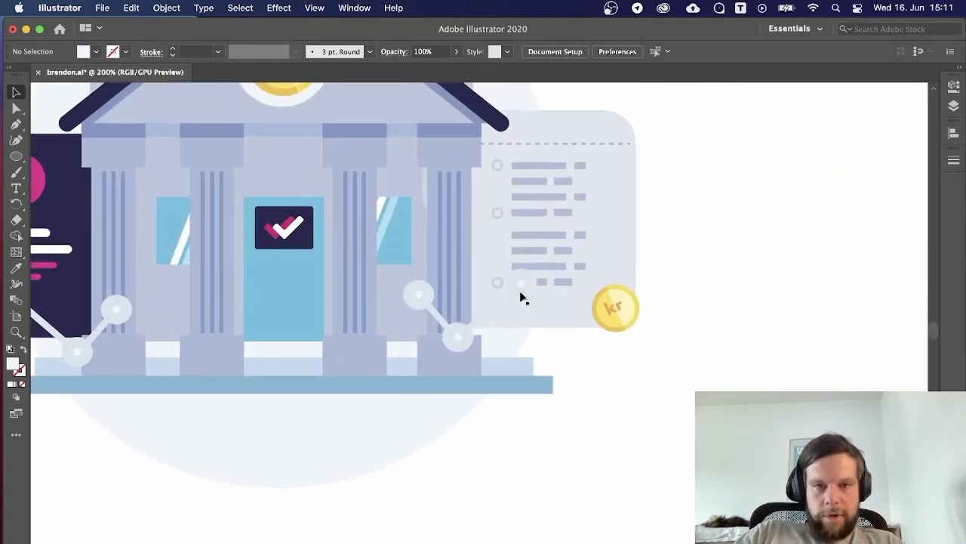
{"action": "left_click_drag", "start_coordinate": [521, 297], "coordinate": [508, 331]}
{"action": "left_click", "coordinate": [627, 362]}
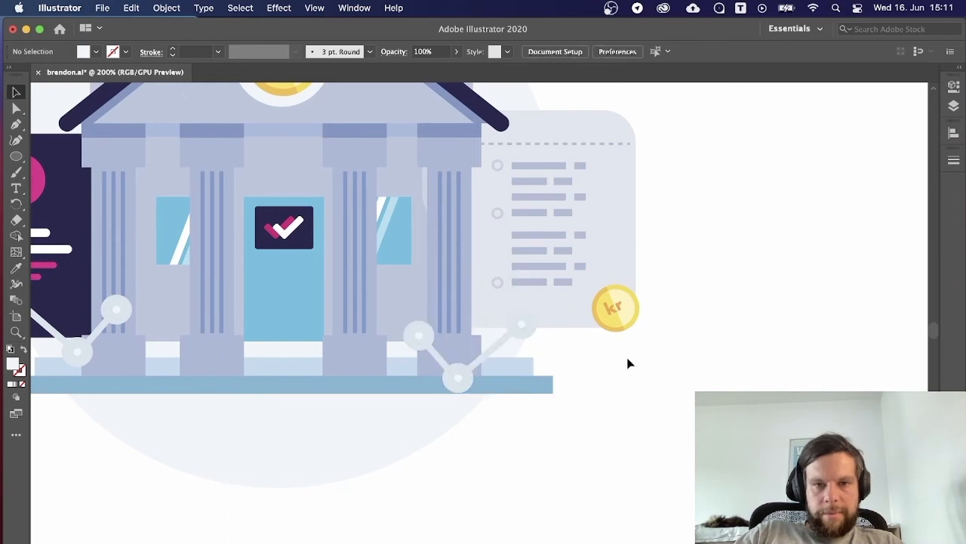
Shift the right line graph left and slightly up so its last circle sits at the receipt card's inner edge.
{"action": "scroll", "coordinate": [627, 362], "scroll_direction": "up", "scroll_amount": 3}
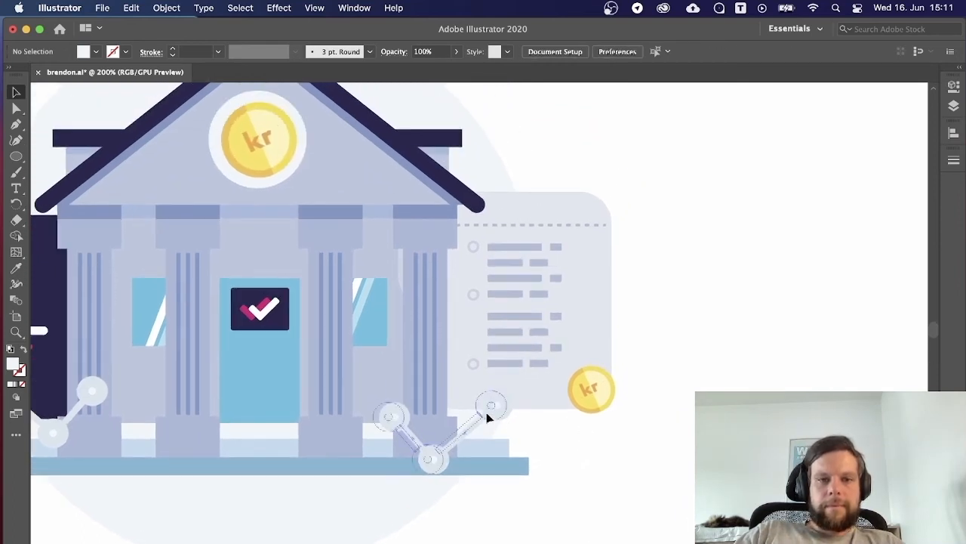
{"action": "left_click_drag", "start_coordinate": [487, 417], "coordinate": [453, 408]}
{"action": "left_click", "coordinate": [650, 491]}
{"action": "left_click", "coordinate": [648, 435]}
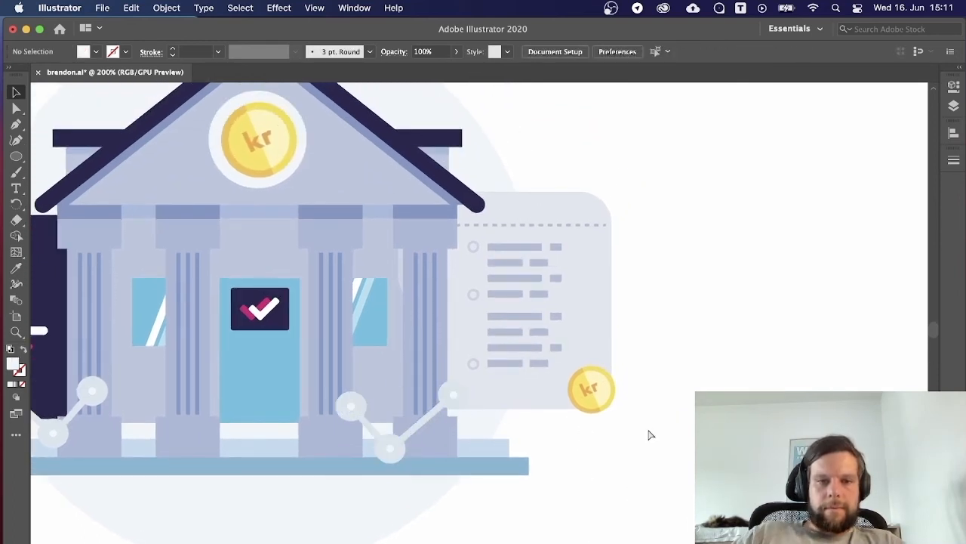
{"action": "key", "text": "super+minus"}
{"action": "key", "text": "super+minus"}
{"action": "key", "text": "super+minus"}
{"action": "key", "text": "super+plus"}
{"action": "key", "text": "super+plus"}
{"action": "scroll", "coordinate": [604, 438], "scroll_direction": "left", "scroll_amount": 3}
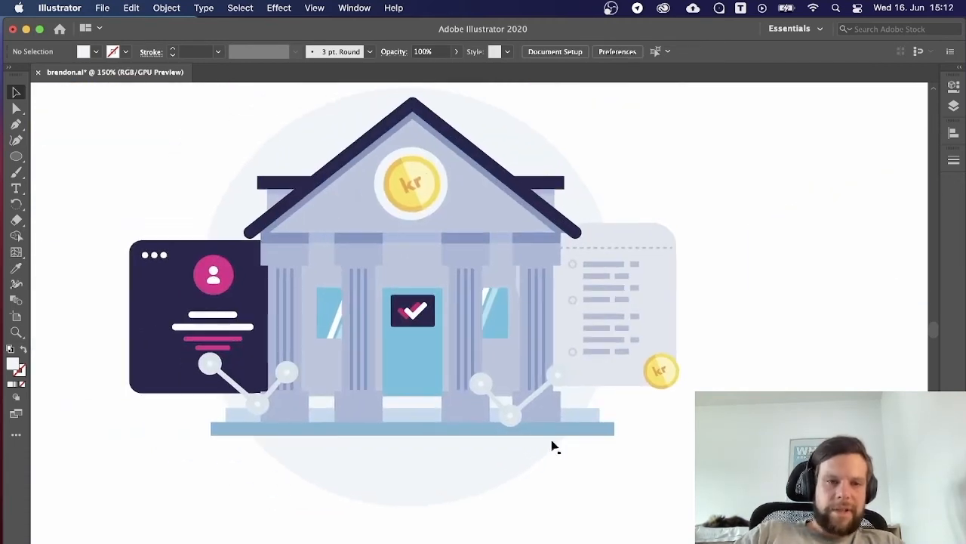
Nudge the right line graph further left across the two right columns and review the whole bank.
{"action": "left_click_drag", "start_coordinate": [476, 386], "coordinate": [466, 385]}
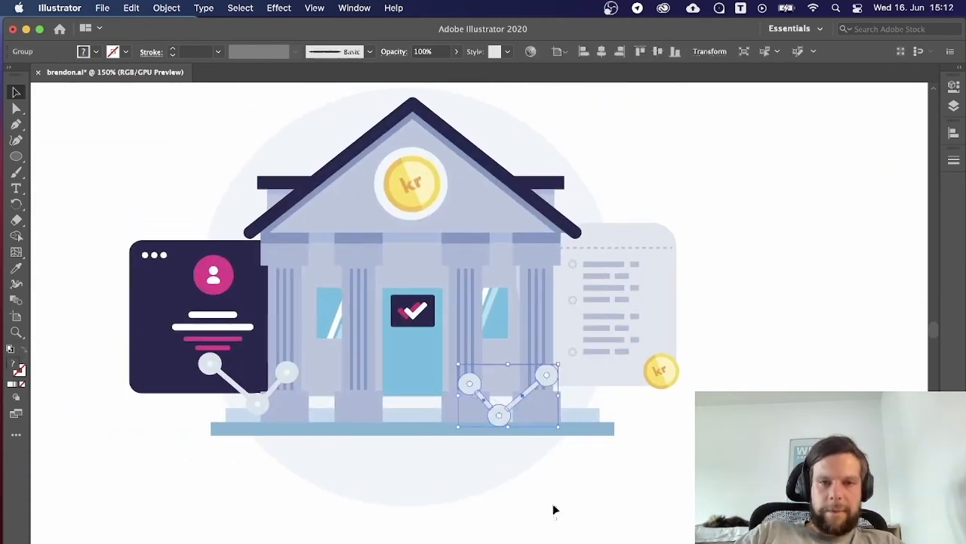
{"action": "left_click", "coordinate": [554, 509]}
{"action": "left_click", "coordinate": [470, 351]}
{"action": "left_click", "coordinate": [688, 466]}
{"action": "key", "text": "super+minus"}
{"action": "key", "text": "super+minus"}
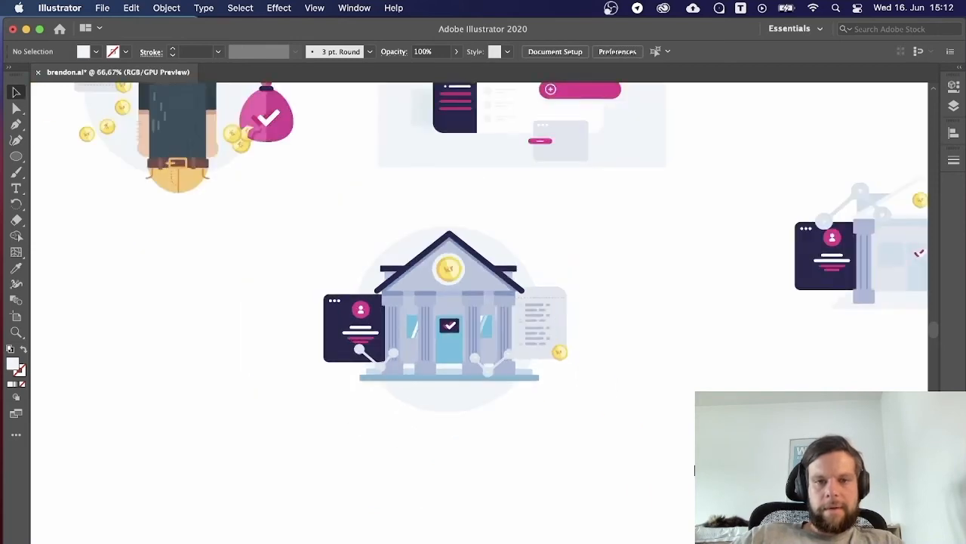
Delete the line graph that overlaps the bases of the bank's two right columns.
{"action": "key", "text": "super+plus"}
{"action": "left_click", "coordinate": [491, 388]}
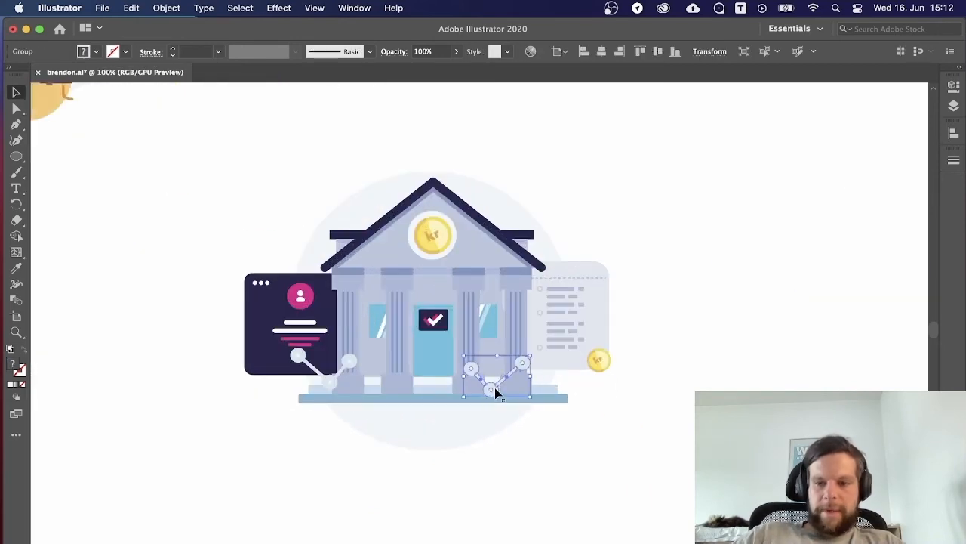
{"action": "key", "text": "BackSpace"}
Lighten the upper base step behind the columns to the pale blue #d4ebf9 and deselect it.
{"action": "key", "text": "super+minus"}
{"action": "key", "text": "super+plus"}
{"action": "key", "text": "super+plus"}
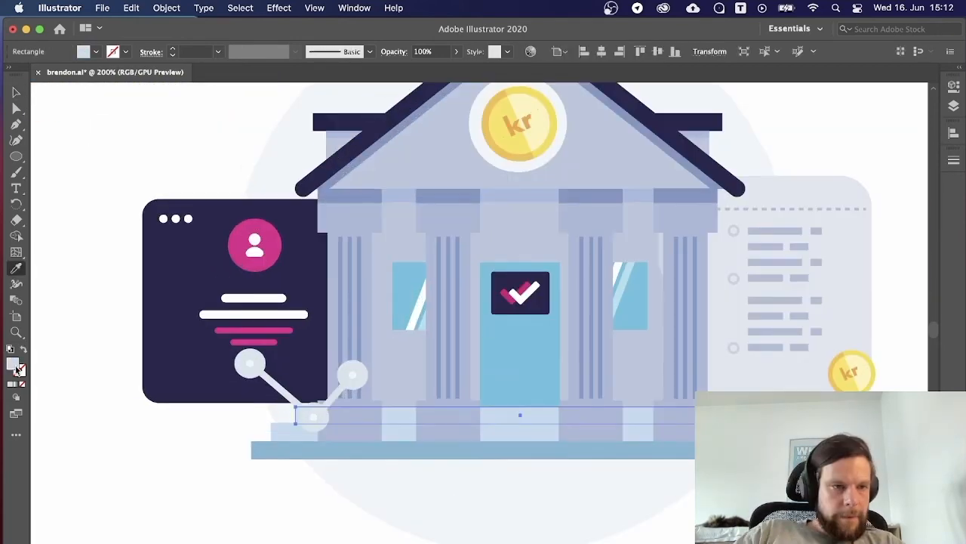
{"action": "double_click", "coordinate": [14, 366]}
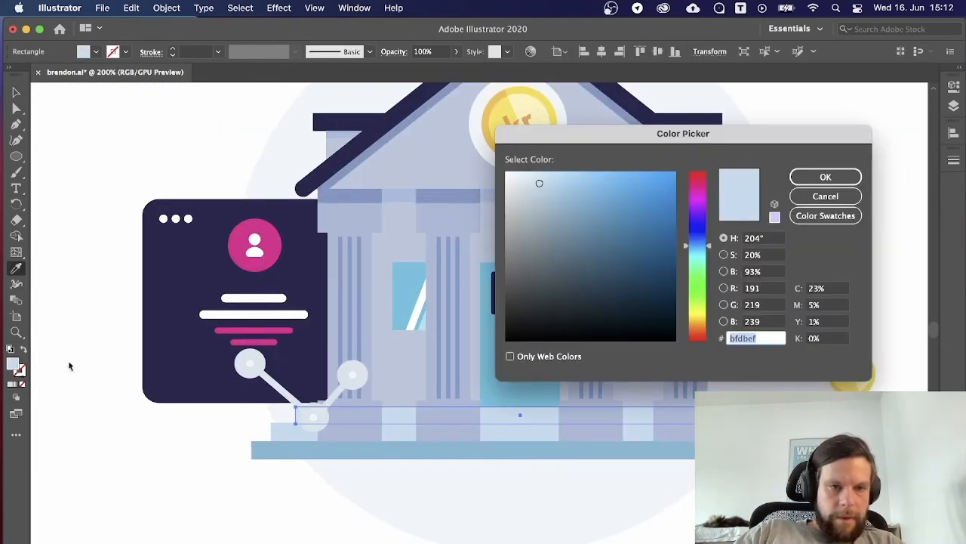
{"action": "left_click_drag", "start_coordinate": [539, 176], "coordinate": [530, 170]}
{"action": "left_click", "coordinate": [826, 177]}
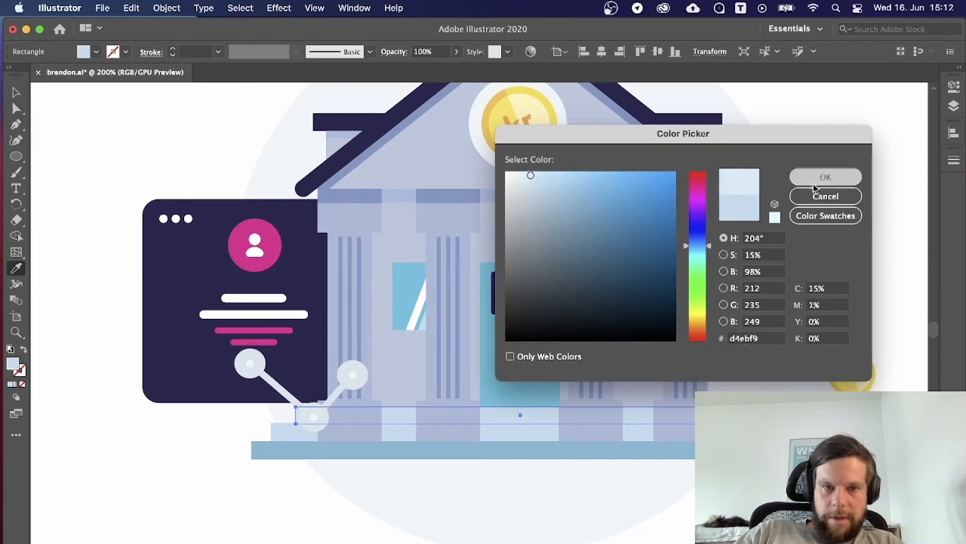
{"action": "key", "text": "v"}
{"action": "left_click", "coordinate": [878, 177]}
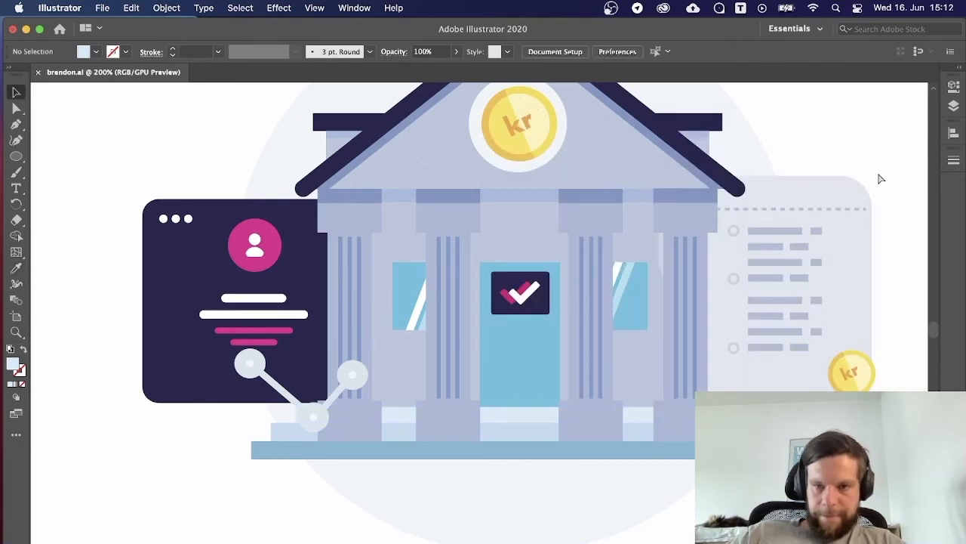
Examine the whole bank with its side cards and recoloured base step, both close up and from a distance.
{"action": "key", "text": "super+minus"}
{"action": "key", "text": "super+minus"}
{"action": "key", "text": "super+plus"}
{"action": "key", "text": "super+plus"}
{"action": "left_click_drag", "start_coordinate": [687, 207], "coordinate": [694, 290]}
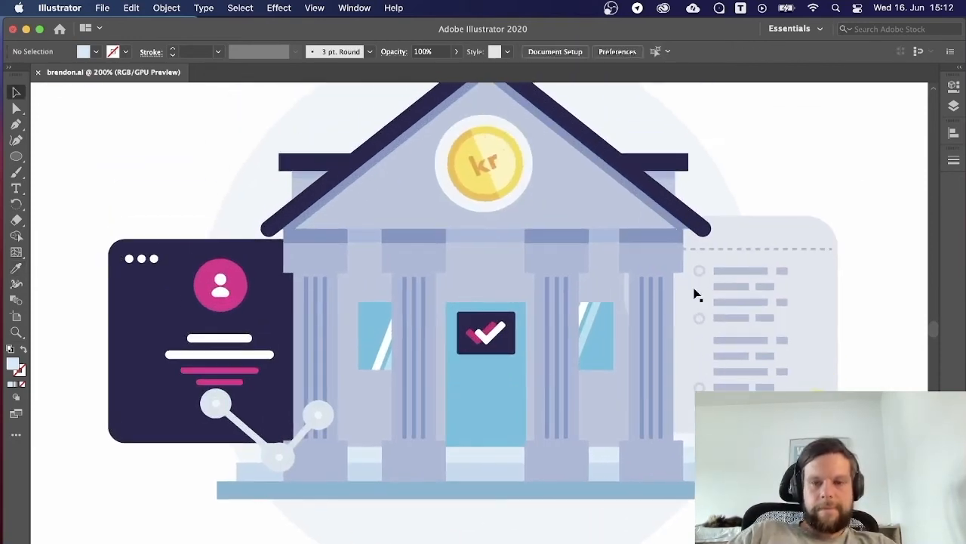
{"action": "key", "text": "super+minus"}
{"action": "key", "text": "super+minus"}
{"action": "key", "text": "super+plus"}
{"action": "key", "text": "super+plus"}
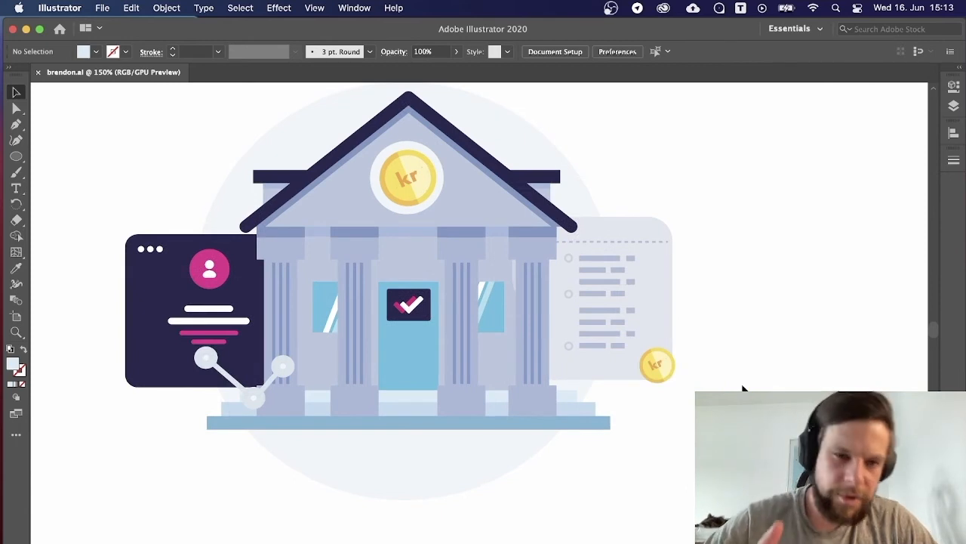
Copy the double tick from the door sign to the receipt card's lower corner and delete the coin there.
{"action": "left_click", "coordinate": [423, 308]}
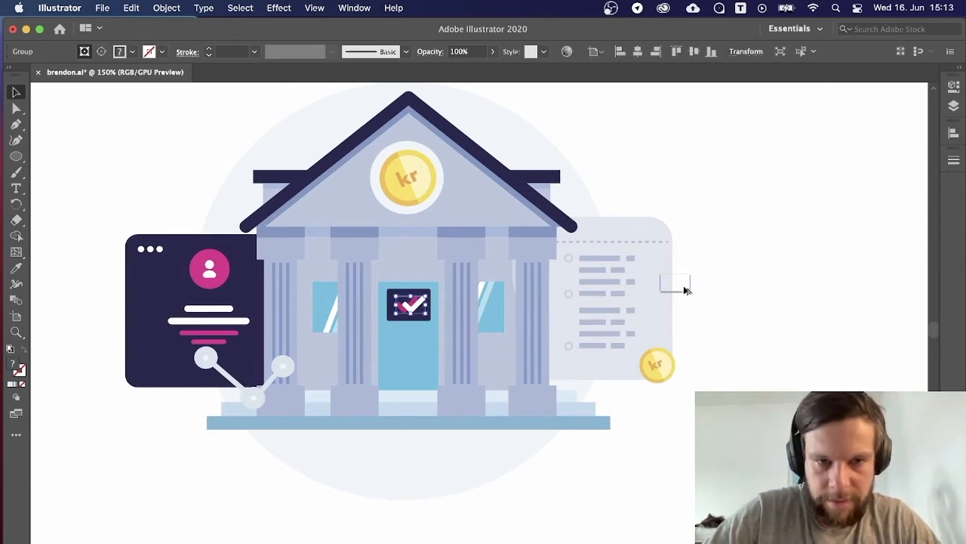
{"action": "left_click_drag", "start_coordinate": [684, 287], "coordinate": [699, 291]}
{"action": "left_click", "coordinate": [700, 366]}
{"action": "left_click", "coordinate": [656, 365]}
{"action": "key", "text": "Delete"}
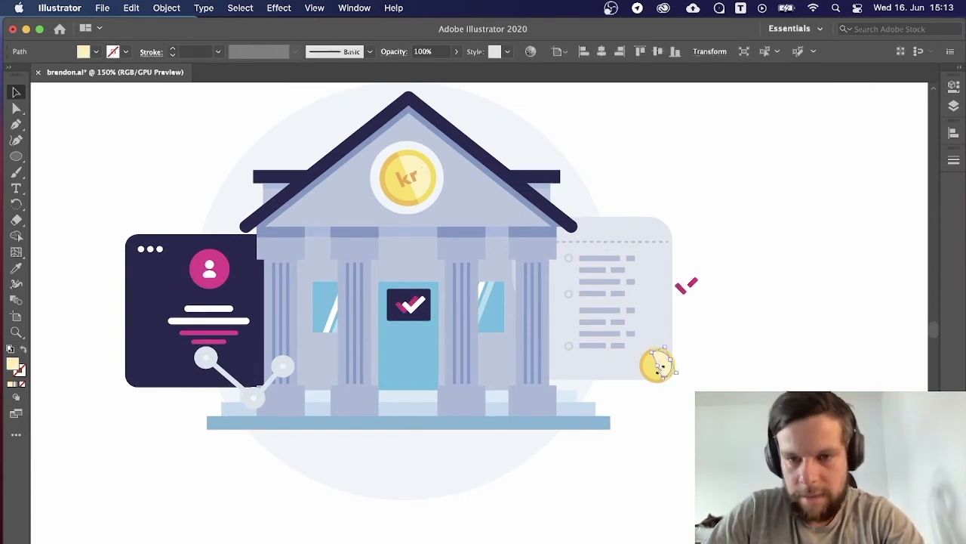
{"action": "left_click", "coordinate": [664, 378]}
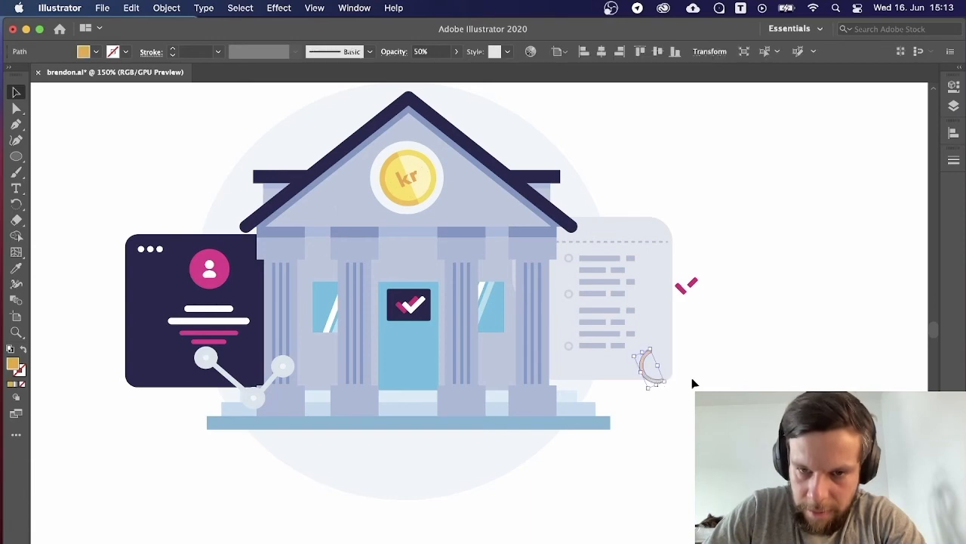
{"action": "key", "text": "Delete"}
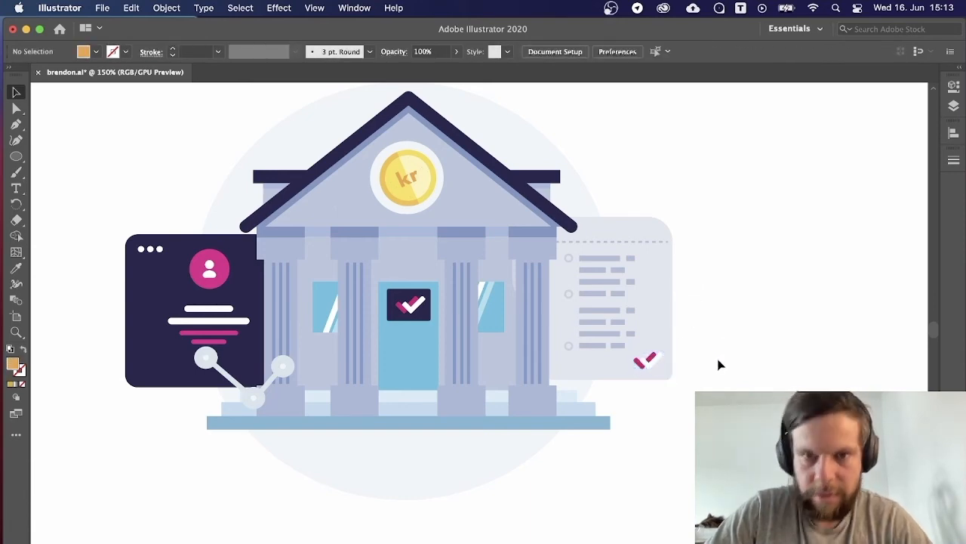
Delete the double tick and its navy sign from the bank's door.
{"action": "key", "text": "super+minus"}
{"action": "key", "text": "super+minus"}
{"action": "key", "text": "super+minus"}
{"action": "key", "text": "super+minus"}
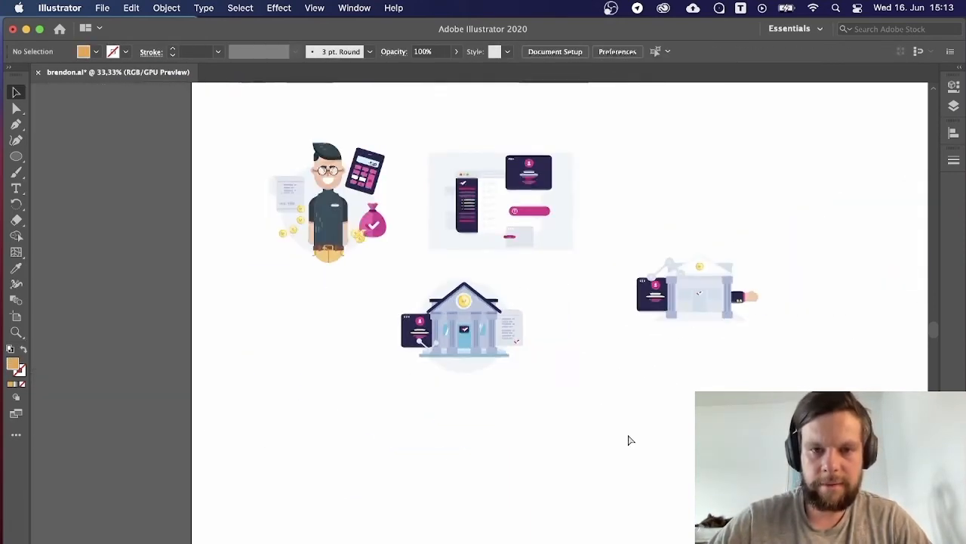
{"action": "key", "text": "super+plus"}
{"action": "key", "text": "super+plus"}
{"action": "key", "text": "super+plus"}
{"action": "key", "text": "super+plus"}
{"action": "key", "text": "super+plus"}
{"action": "left_click", "coordinate": [400, 288]}
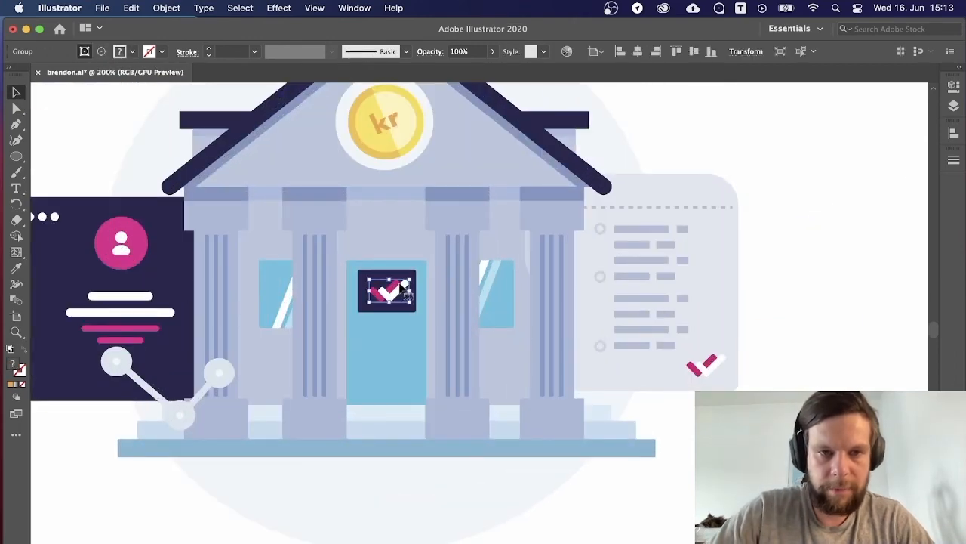
{"action": "key", "text": "Delete"}
{"action": "left_click", "coordinate": [416, 289]}
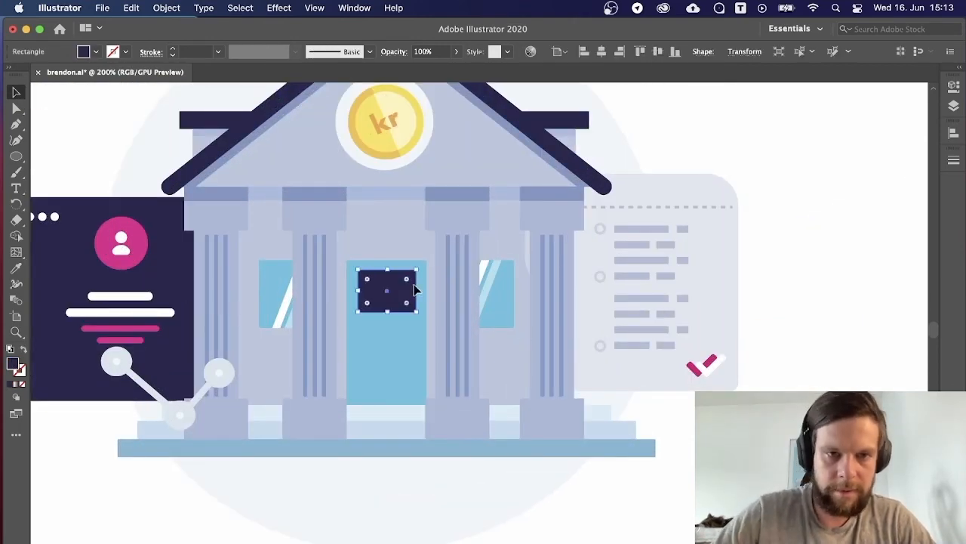
{"action": "key", "text": "Delete"}
Copy the right window's two slanted reflection stripes onto the door and stretch them over nearly the door's full height.
{"action": "key", "text": "super+minus"}
{"action": "key", "text": "super+minus"}
{"action": "key", "text": "super+minus"}
{"action": "key", "text": "super+plus"}
{"action": "key", "text": "super+plus"}
{"action": "key", "text": "super+plus"}
{"action": "key", "text": "super+plus"}
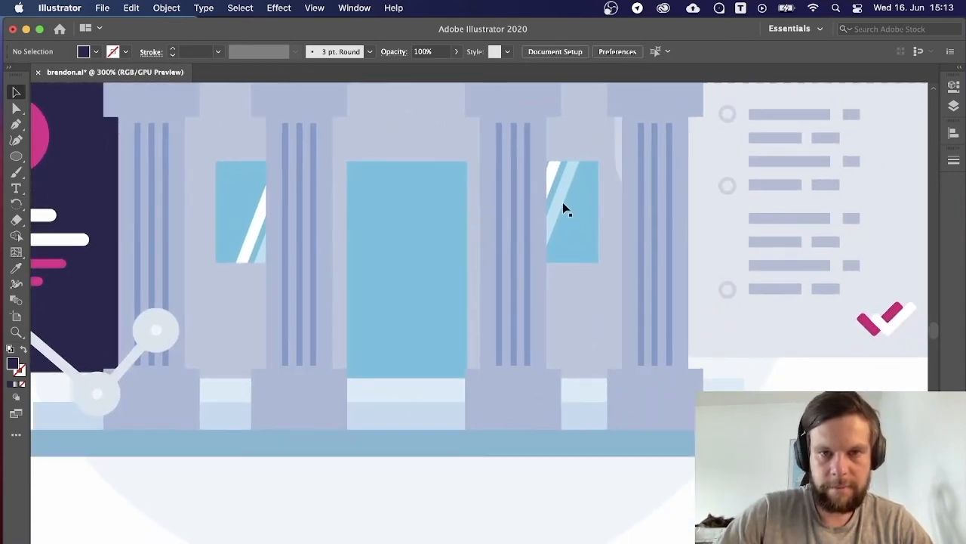
{"action": "left_click", "coordinate": [566, 209]}
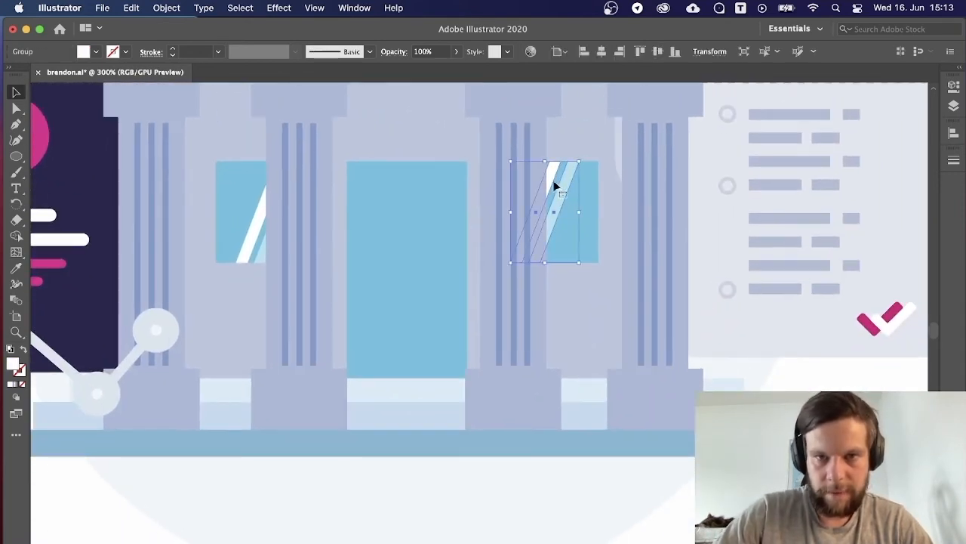
{"action": "left_click_drag", "start_coordinate": [554, 187], "coordinate": [472, 277]}
{"action": "left_click_drag", "start_coordinate": [417, 297], "coordinate": [386, 162]}
{"action": "key", "text": "super+shift+a"}
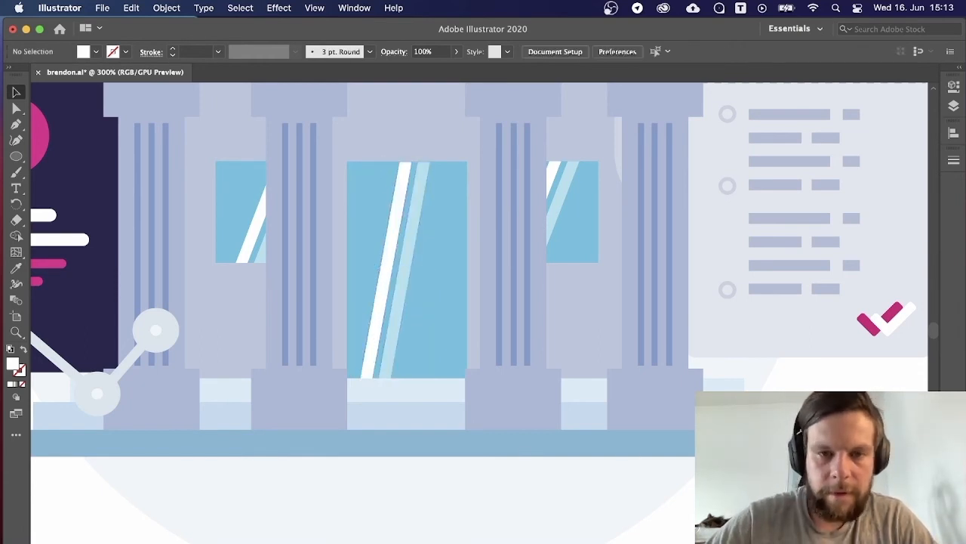
Save the document with the reflection stripes on the door.
{"action": "key", "text": "super+minus"}
{"action": "key", "text": "super+minus"}
{"action": "key", "text": "super+minus"}
{"action": "key", "text": "super+minus"}
{"action": "key", "text": "super+minus"}
{"action": "key", "text": "super+minus"}
{"action": "key", "text": "super+s"}
Extend the door's reflection stripes upward so they meet the door's top edge exactly.
{"action": "key", "text": "super+equal"}
{"action": "key", "text": "super+equal"}
{"action": "key", "text": "super+equal"}
{"action": "key", "text": "super+equal"}
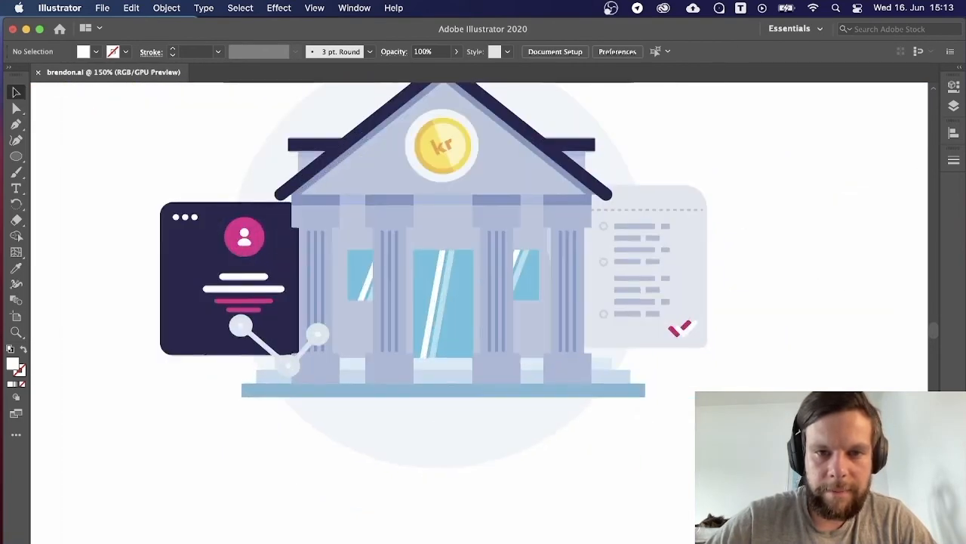
{"action": "key", "text": "super+equal"}
{"action": "key", "text": "super+equal"}
{"action": "key", "text": "super+equal"}
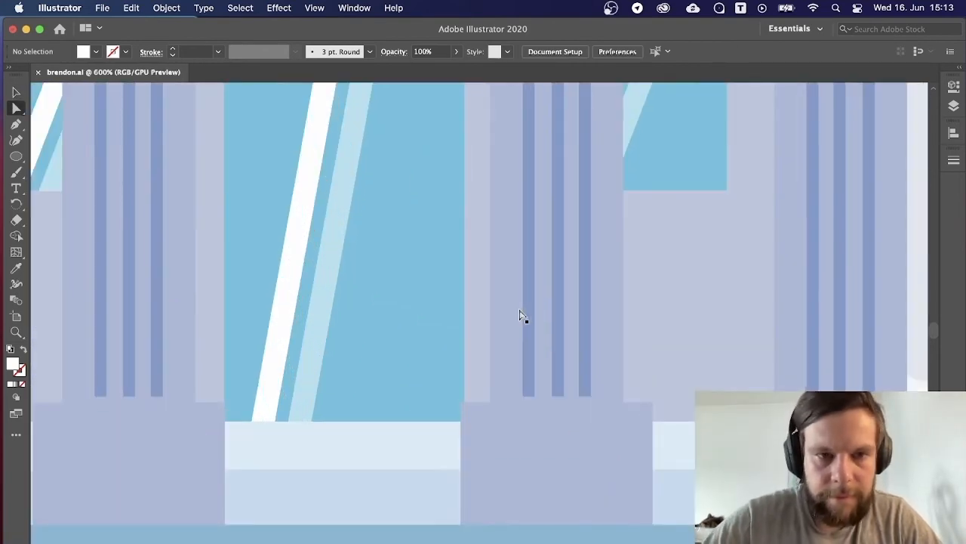
{"action": "key", "text": "super+equal"}
{"action": "key", "text": "super+equal"}
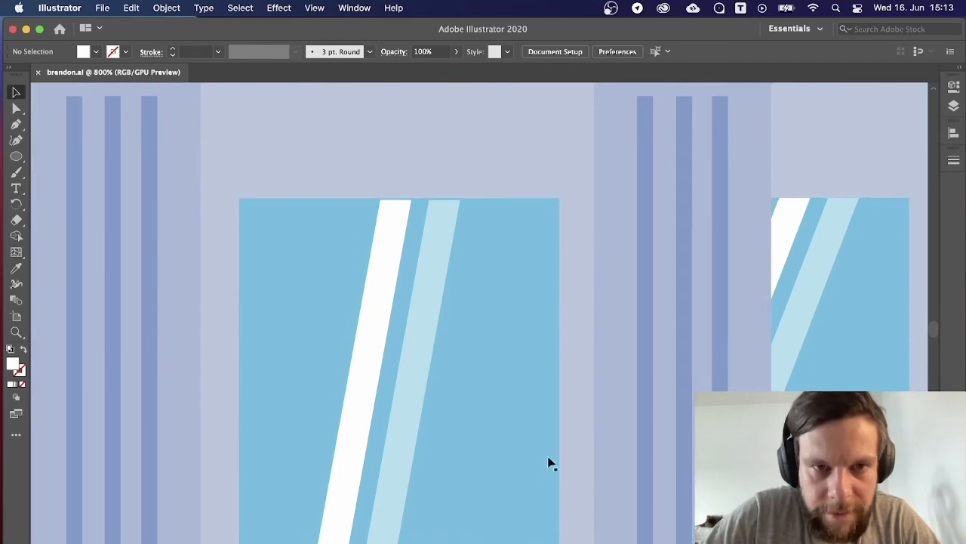
{"action": "key", "text": "super+equal"}
{"action": "key", "text": "super+equal"}
{"action": "key", "text": "super+equal"}
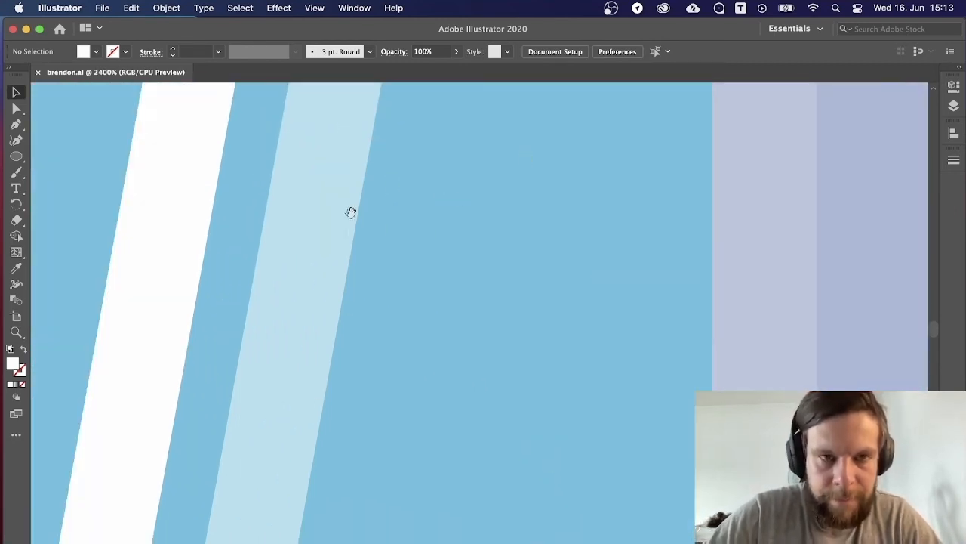
{"action": "left_click_drag", "start_coordinate": [351, 212], "coordinate": [414, 319]}
{"action": "left_click", "coordinate": [466, 257]}
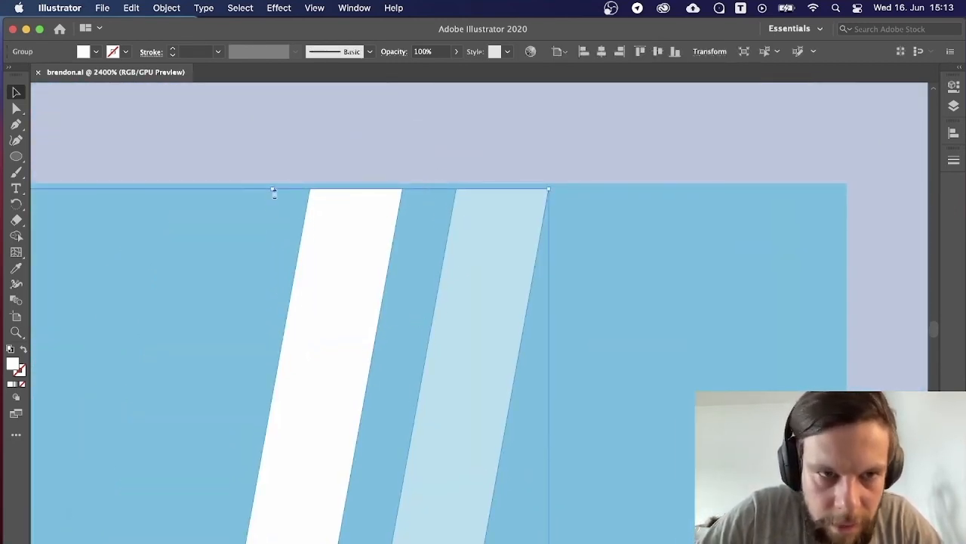
{"action": "left_click_drag", "start_coordinate": [274, 190], "coordinate": [274, 183]}
{"action": "key", "text": "super+minus"}
{"action": "key", "text": "super+minus"}
{"action": "key", "text": "super+minus"}
{"action": "key", "text": "super+minus"}
{"action": "key", "text": "super+minus"}
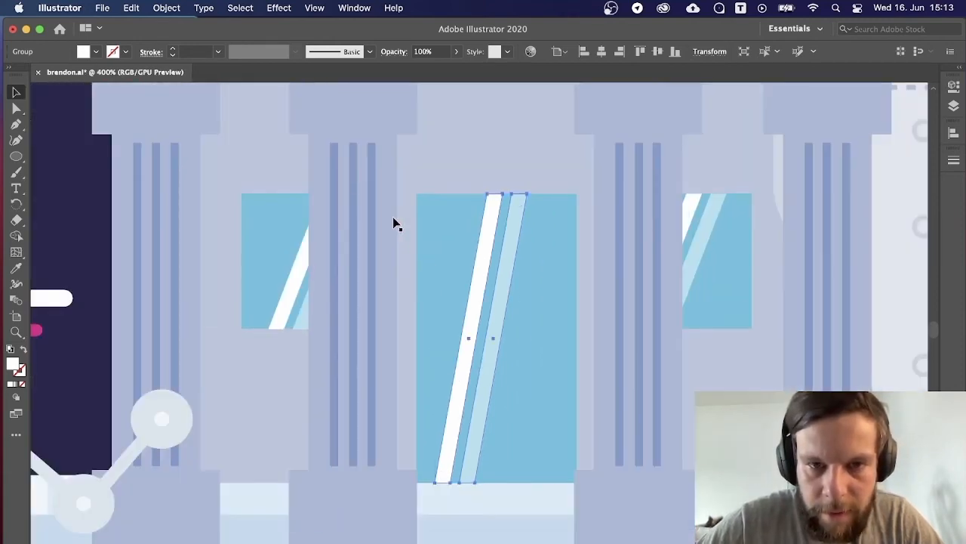
{"action": "key", "text": "super+minus"}
{"action": "key", "text": "super+minus"}
{"action": "key", "text": "minus"}
{"action": "left_click", "coordinate": [397, 225]}
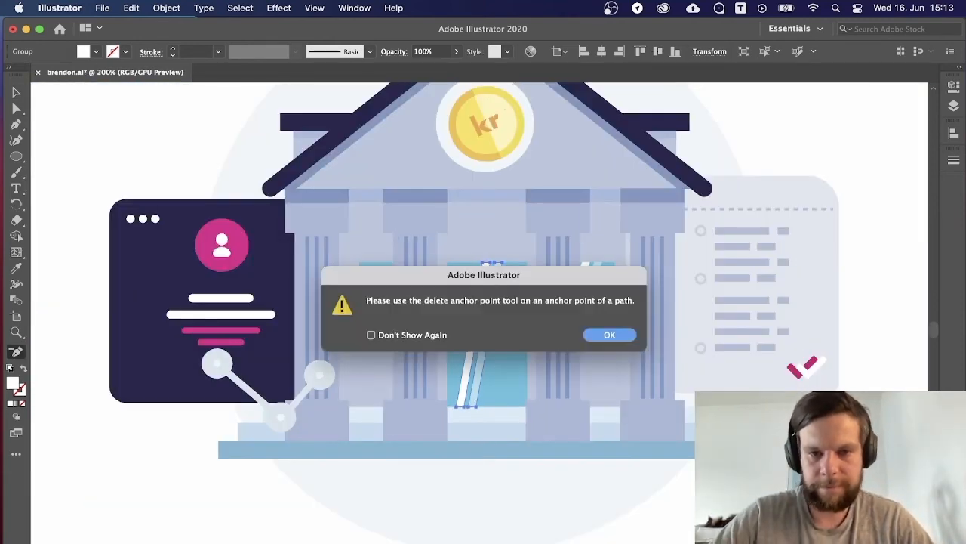
{"action": "left_click", "coordinate": [627, 337]}
{"action": "key", "text": "v"}
Shift the top anchor points of both door reflection stripes to the right so the stripes slant more.
{"action": "key", "text": "super+shift+a"}
{"action": "key", "text": "super+minus"}
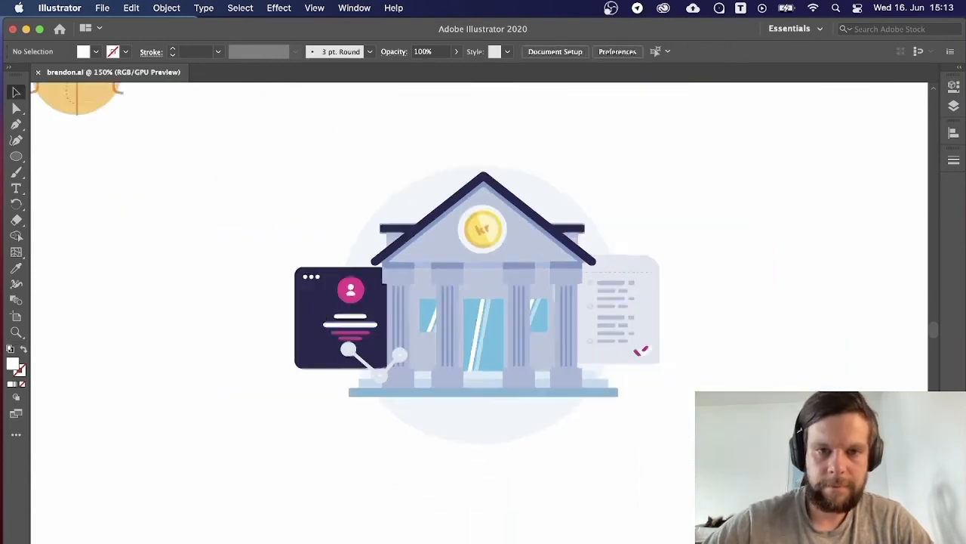
{"action": "key", "text": "super+plus"}
{"action": "key", "text": "super+plus"}
{"action": "key", "text": "super+plus"}
{"action": "key", "text": "a"}
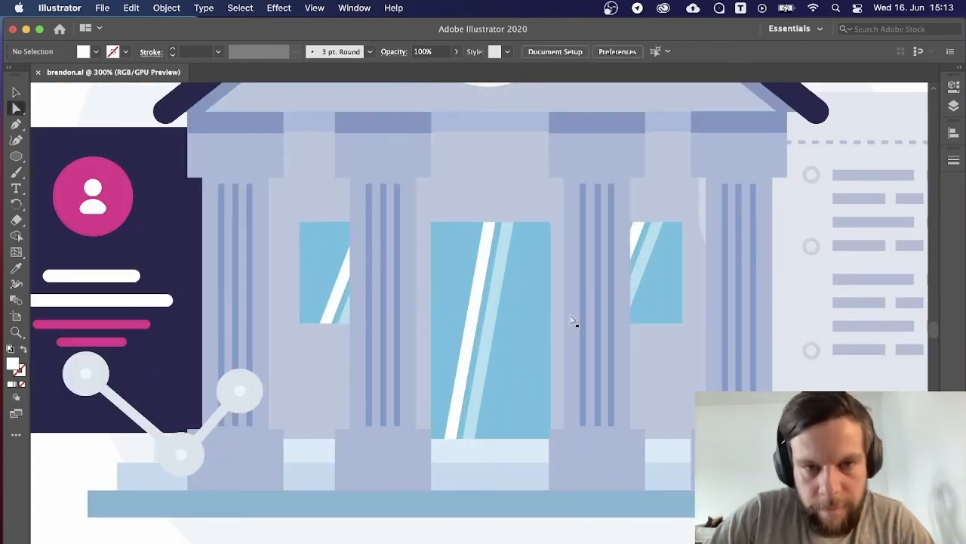
{"action": "left_click", "coordinate": [498, 239]}
{"action": "left_click", "coordinate": [501, 225], "text": "shift"}
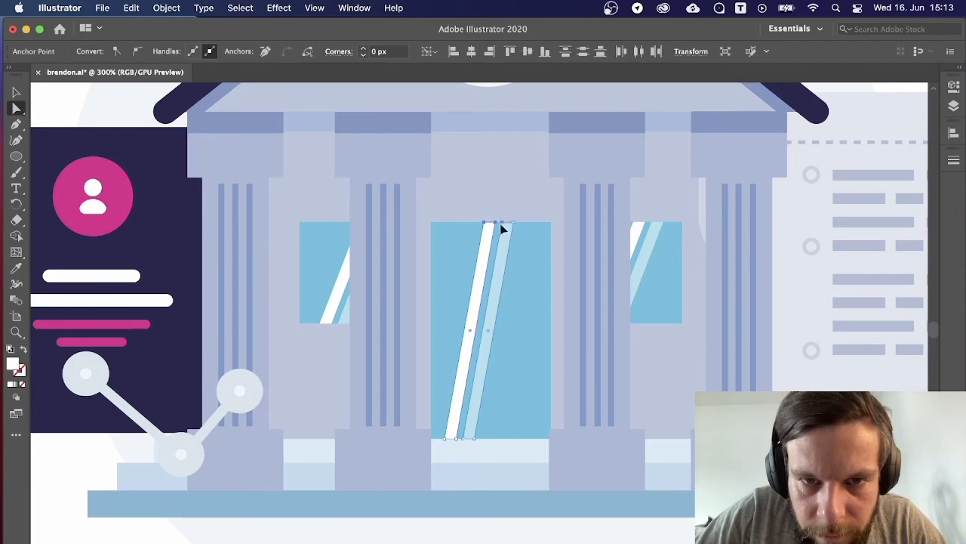
{"action": "key", "text": "Right"}
{"action": "key", "text": "Right"}
{"action": "key", "text": "Right"}
{"action": "key", "text": "Right"}
{"action": "key", "text": "Right"}
{"action": "key", "text": "Right"}
{"action": "key", "text": "Right"}
{"action": "key", "text": "Right"}
{"action": "key", "text": "Right"}
{"action": "key", "text": "Right"}
{"action": "key", "text": "Right"}
{"action": "key", "text": "Right"}
{"action": "key", "text": "Right"}
{"action": "key", "text": "Right"}
{"action": "key", "text": "Right"}
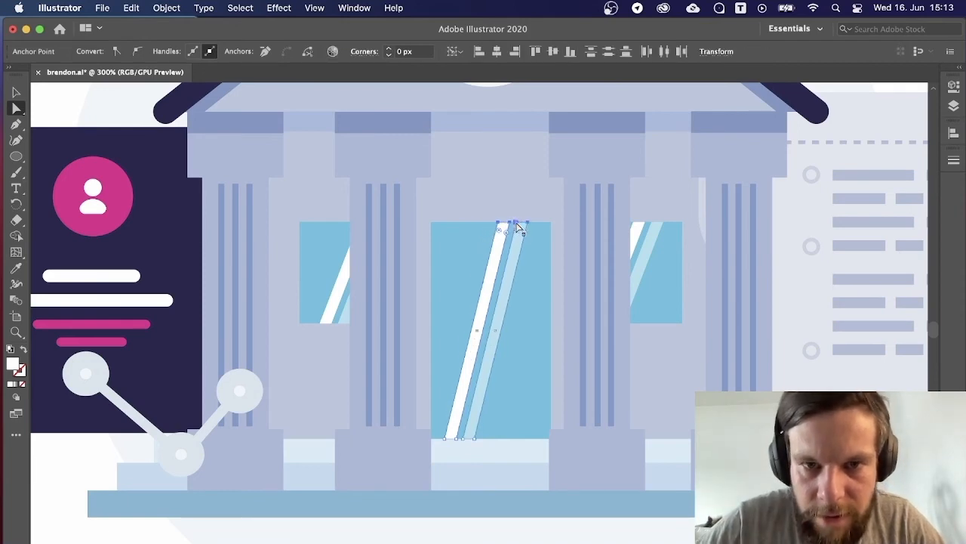
{"action": "key", "text": "Right"}
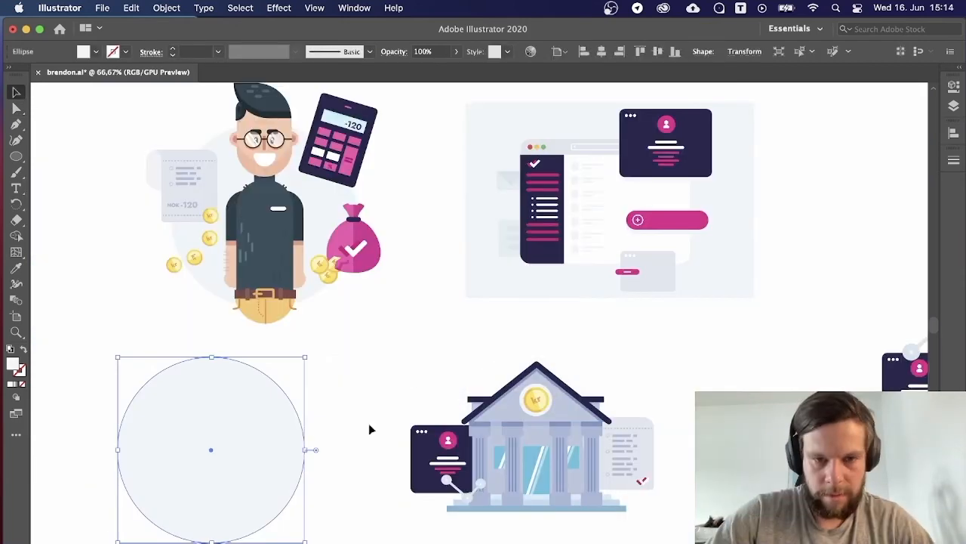
Group the whole bank artwork without its background circle and scale the group up.
{"action": "left_click_drag", "start_coordinate": [406, 368], "coordinate": [731, 542]}
{"action": "key", "text": "super+g"}
{"action": "left_click_drag", "start_coordinate": [651, 513], "coordinate": [703, 542]}
{"action": "left_click", "coordinate": [856, 384]}
Move the bank onto the pale circle below the character and scale it down slightly to suit the circle.
{"action": "scroll", "coordinate": [856, 384], "scroll_direction": "down", "scroll_amount": 3}
{"action": "scroll", "coordinate": [856, 384], "scroll_direction": "left", "scroll_amount": 3}
{"action": "scroll", "coordinate": [427, 280], "scroll_direction": "up", "scroll_amount": 3}
{"action": "scroll", "coordinate": [426, 280], "scroll_direction": "right", "scroll_amount": 2}
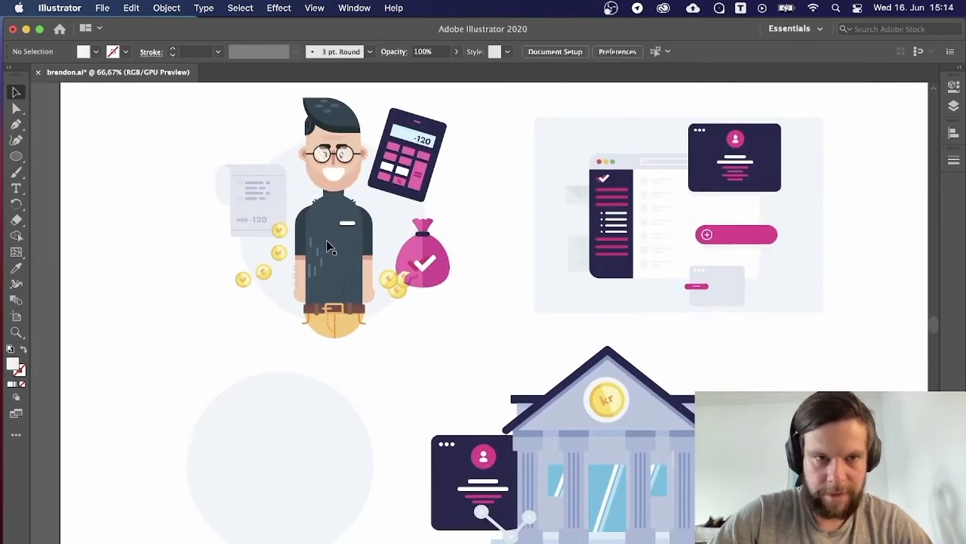
{"action": "left_click_drag", "start_coordinate": [318, 115], "coordinate": [318, 139]}
{"action": "left_click", "coordinate": [289, 157]}
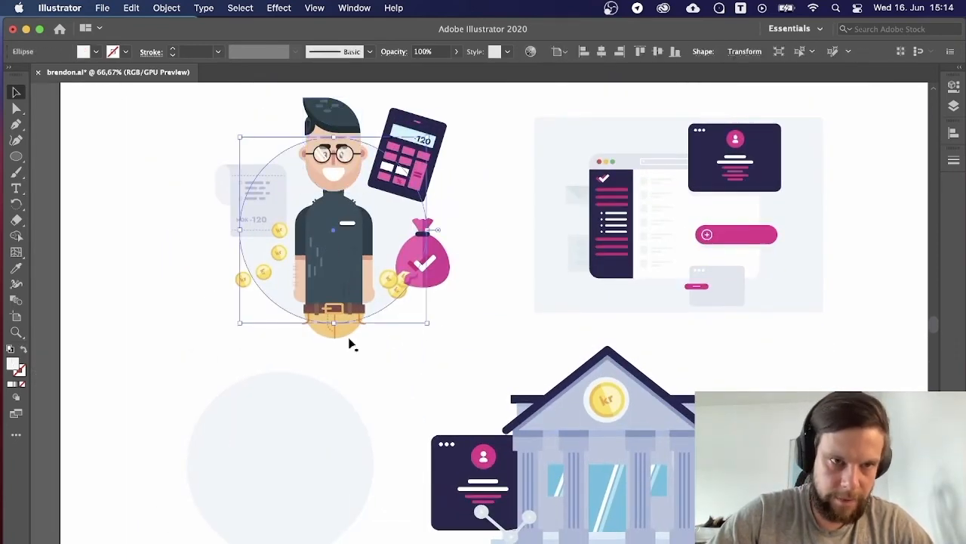
{"action": "left_click_drag", "start_coordinate": [573, 424], "coordinate": [249, 422]}
{"action": "scroll", "coordinate": [565, 367], "scroll_direction": "down", "scroll_amount": 3}
{"action": "scroll", "coordinate": [565, 367], "scroll_direction": "left", "scroll_amount": 1}
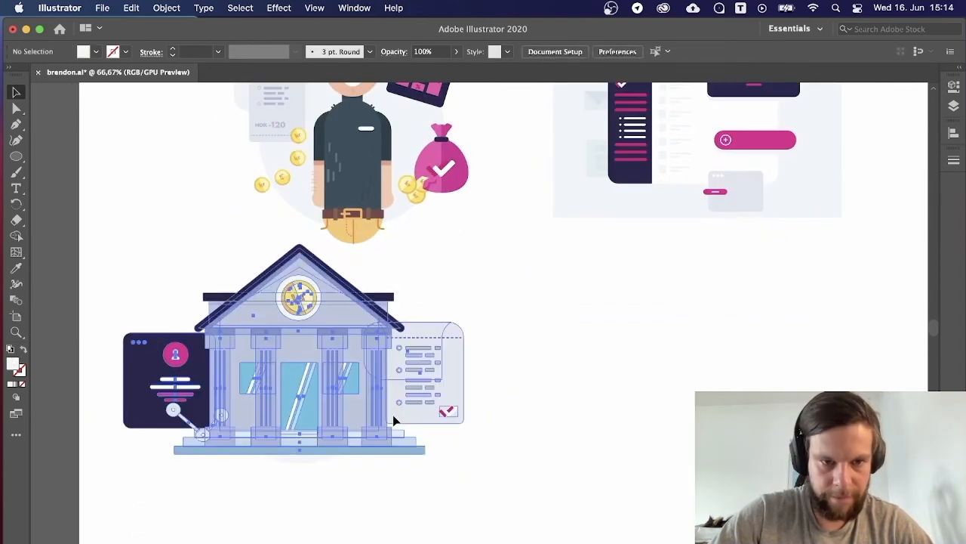
{"action": "left_click_drag", "start_coordinate": [463, 454], "coordinate": [430, 431]}
{"action": "left_click", "coordinate": [518, 384]}
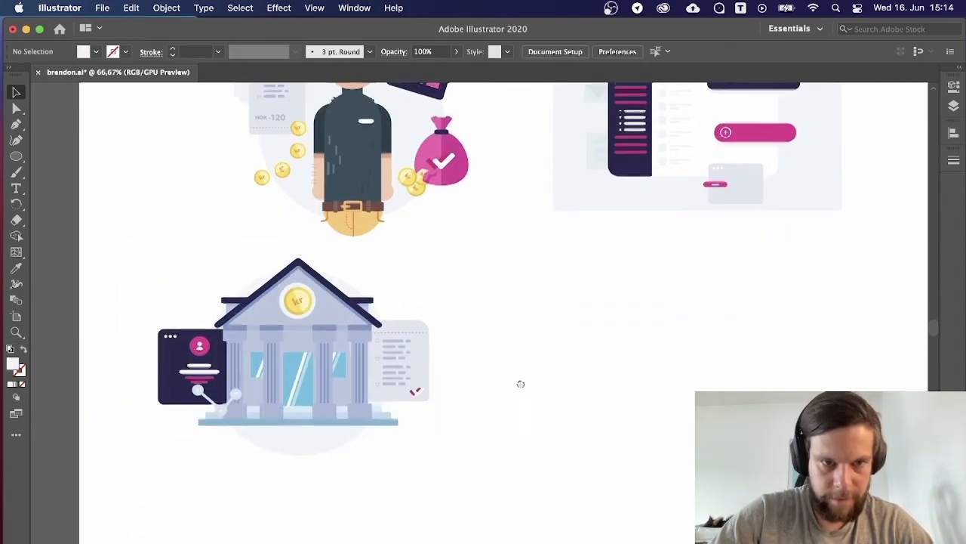
Lower the bank slightly on its pale circle and select the bank together with the circle.
{"action": "scroll", "coordinate": [337, 425], "scroll_direction": "down", "scroll_amount": 2}
{"action": "scroll", "coordinate": [337, 425], "scroll_direction": "left", "scroll_amount": 2}
{"action": "left_click", "coordinate": [375, 389]}
{"action": "left_click", "coordinate": [426, 435]}
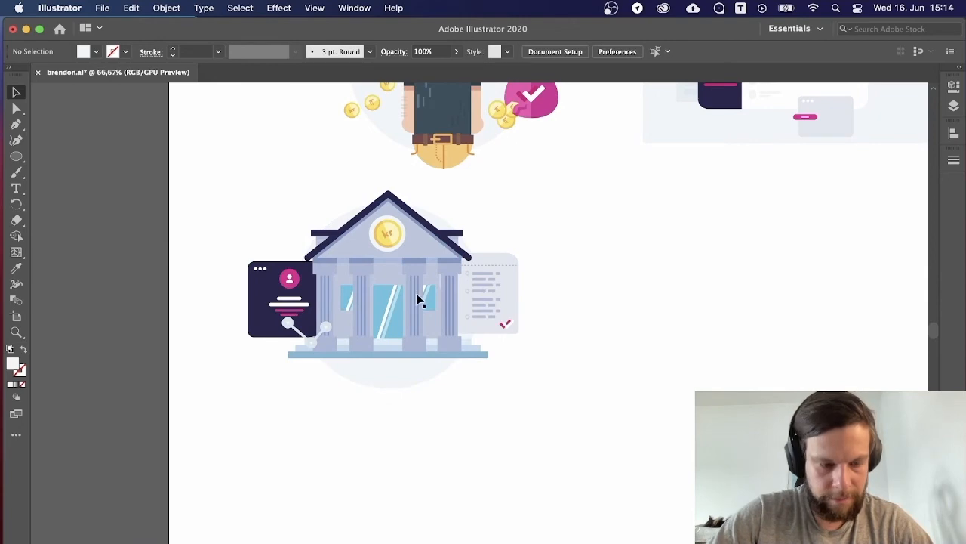
{"action": "left_click_drag", "start_coordinate": [421, 301], "coordinate": [410, 312]}
{"action": "mouse_move", "coordinate": [519, 512]}
{"action": "left_mouse_down"}
{"action": "mouse_move", "coordinate": [433, 398]}
{"action": "mouse_move", "coordinate": [378, 228]}
{"action": "left_mouse_up"}
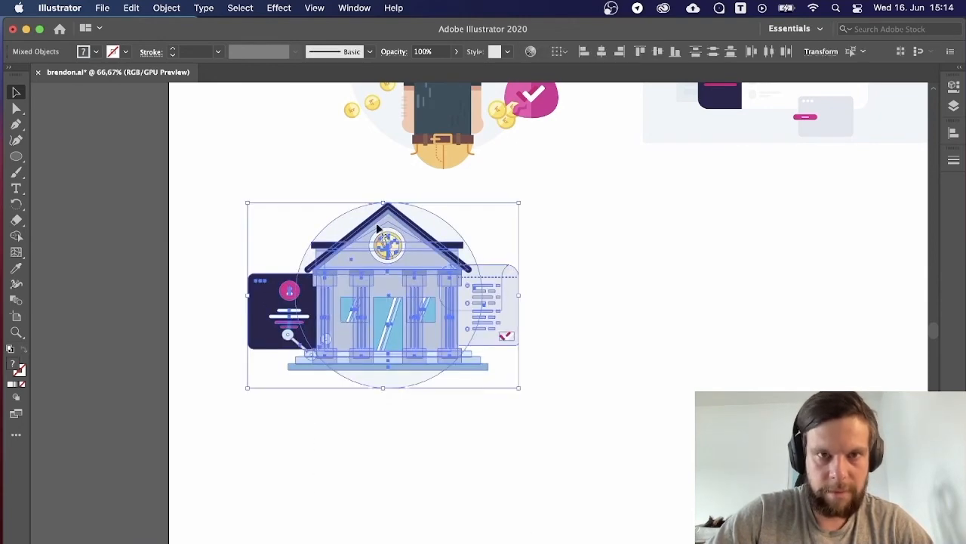
Center the bank and its pale circle on each other in both directions, and nudge the bank up slightly.
{"action": "left_click", "coordinate": [602, 52]}
{"action": "left_click", "coordinate": [658, 51]}
{"action": "left_click", "coordinate": [637, 273]}
{"action": "scroll", "coordinate": [637, 273], "scroll_direction": "up", "scroll_amount": 3}
{"action": "scroll", "coordinate": [636, 273], "scroll_direction": "right", "scroll_amount": 1}
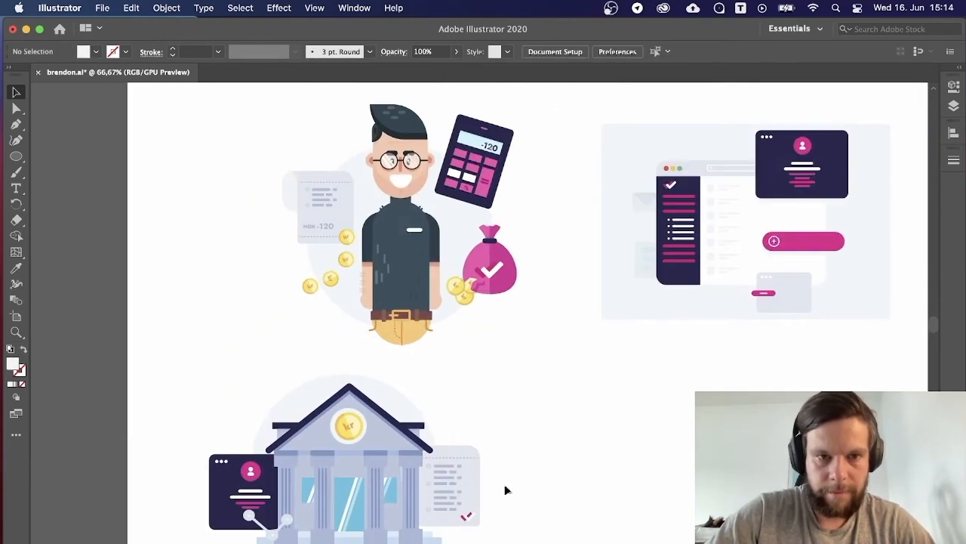
{"action": "left_click", "coordinate": [355, 499]}
{"action": "left_click_drag", "start_coordinate": [357, 503], "coordinate": [357, 493]}
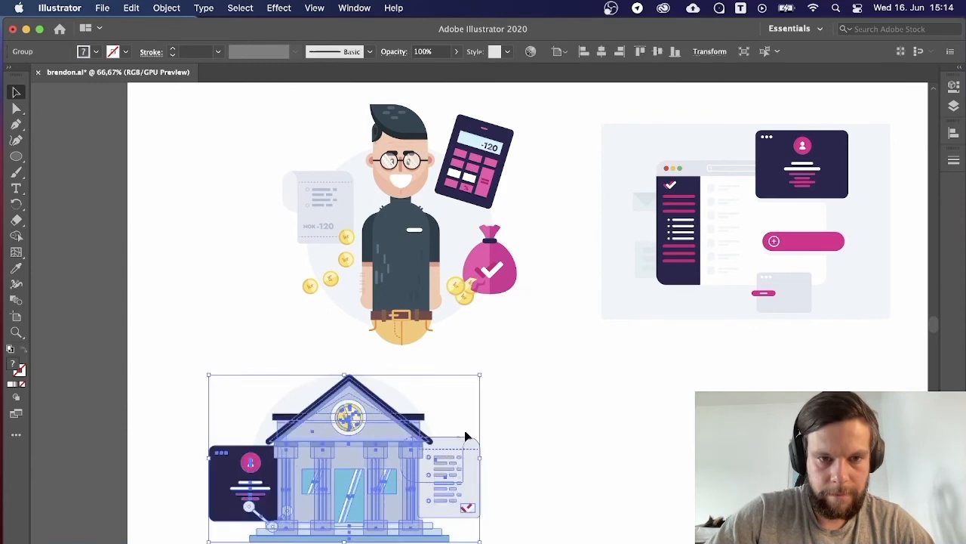
Reposition the pale background circle so it extends below the bank's base.
{"action": "left_click", "coordinate": [393, 383]}
{"action": "left_click", "coordinate": [499, 348]}
{"action": "scroll", "coordinate": [476, 363], "scroll_direction": "down", "scroll_amount": 1}
{"action": "left_click_drag", "start_coordinate": [400, 377], "coordinate": [389, 367]}
{"action": "left_click", "coordinate": [483, 358]}
{"action": "scroll", "coordinate": [466, 299], "scroll_direction": "down", "scroll_amount": 3}
{"action": "scroll", "coordinate": [466, 300], "scroll_direction": "right", "scroll_amount": 1}
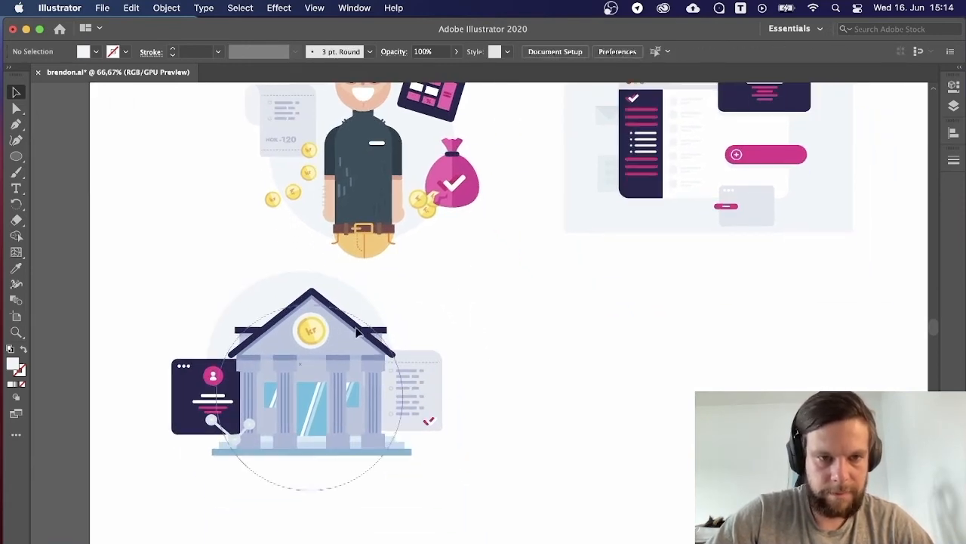
{"action": "left_click_drag", "start_coordinate": [357, 321], "coordinate": [358, 322]}
{"action": "left_click", "coordinate": [526, 412]}
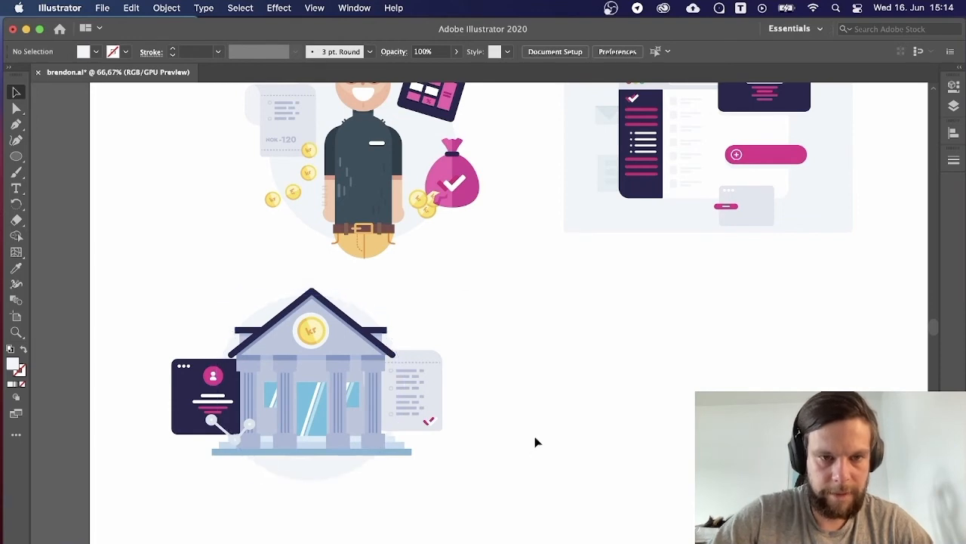
Delete the pale background circle behind the bank.
{"action": "key", "text": "super+minus"}
{"action": "key", "text": "super+minus"}
{"action": "key", "text": "super+minus"}
{"action": "key", "text": "super+plus"}
{"action": "key", "text": "super+plus"}
{"action": "key", "text": "super+plus"}
{"action": "left_click_drag", "start_coordinate": [536, 438], "coordinate": [580, 420]}
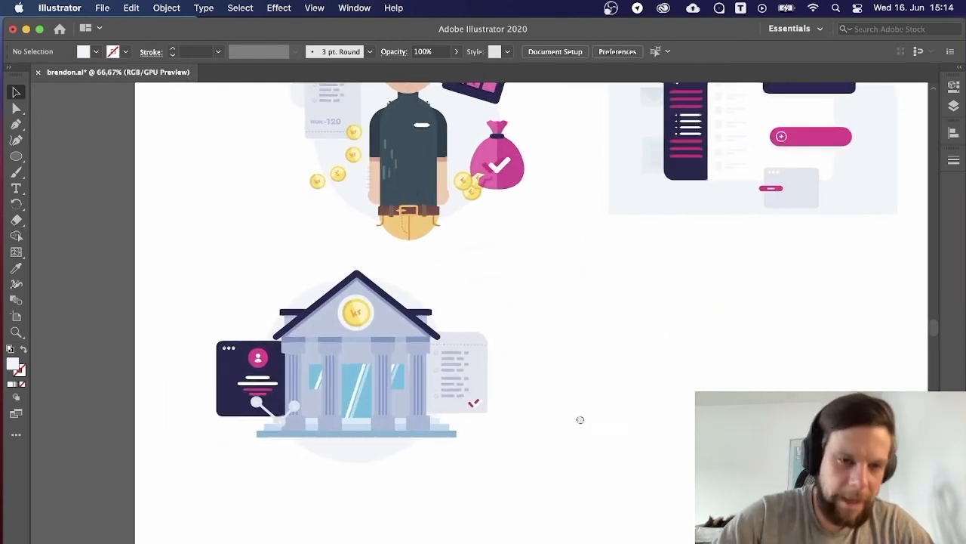
{"action": "left_click", "coordinate": [356, 455]}
{"action": "key", "text": "Delete"}
Examine the bank without its circle, up close and beside the other illustrations.
{"action": "key", "text": "super+minus"}
{"action": "key", "text": "super+minus"}
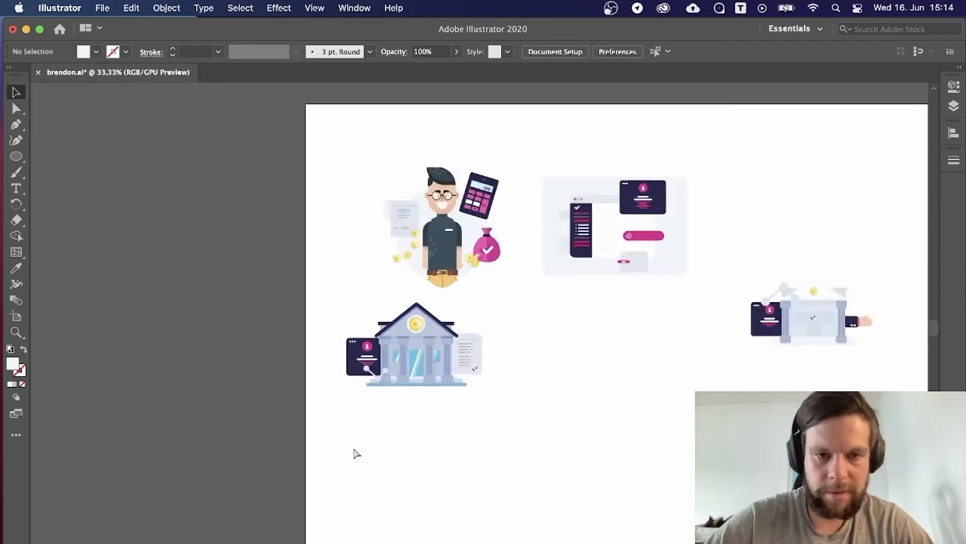
{"action": "key", "text": "super+minus"}
{"action": "key", "text": "super+plus"}
{"action": "key", "text": "super+plus"}
{"action": "key", "text": "super+plus"}
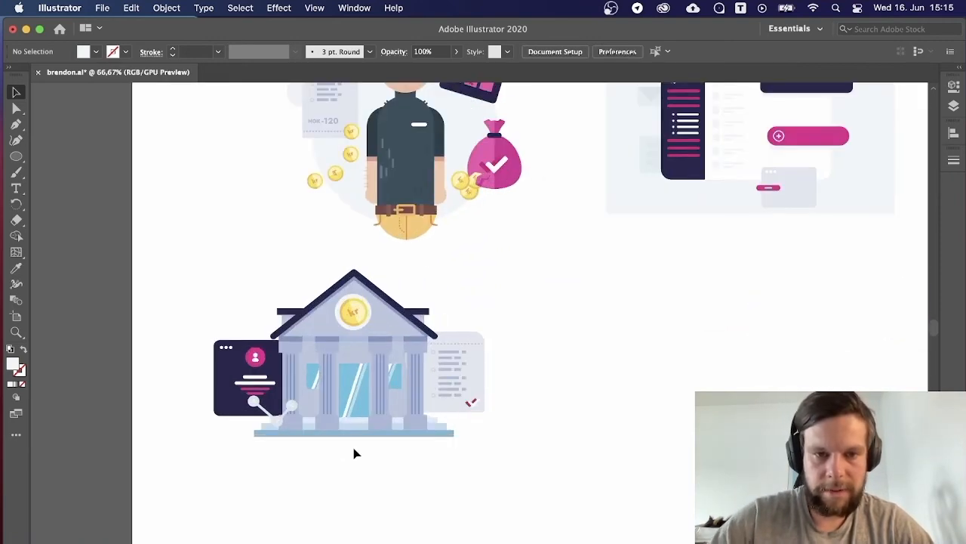
{"action": "scroll", "coordinate": [355, 442], "scroll_direction": "down", "scroll_amount": 1}
{"action": "key", "text": "super+minus"}
{"action": "key", "text": "super+minus"}
{"action": "key", "text": "super+minus"}
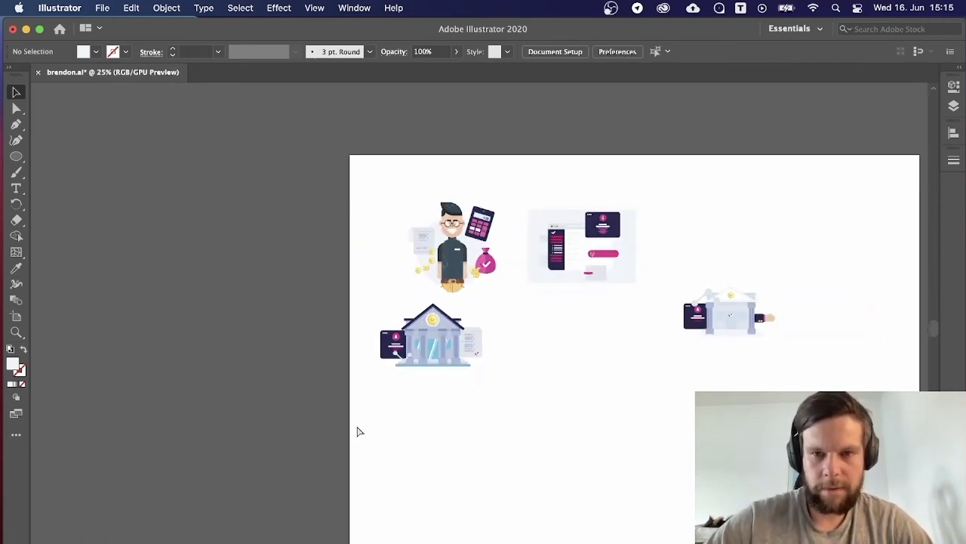
{"action": "key", "text": "super+plus"}
{"action": "key", "text": "super+plus"}
{"action": "key", "text": "super+plus"}
Scale the whole bank illustration up slightly and move it over the dashboard illustration for a size comparison.
{"action": "left_click_drag", "start_coordinate": [596, 425], "coordinate": [171, 263]}
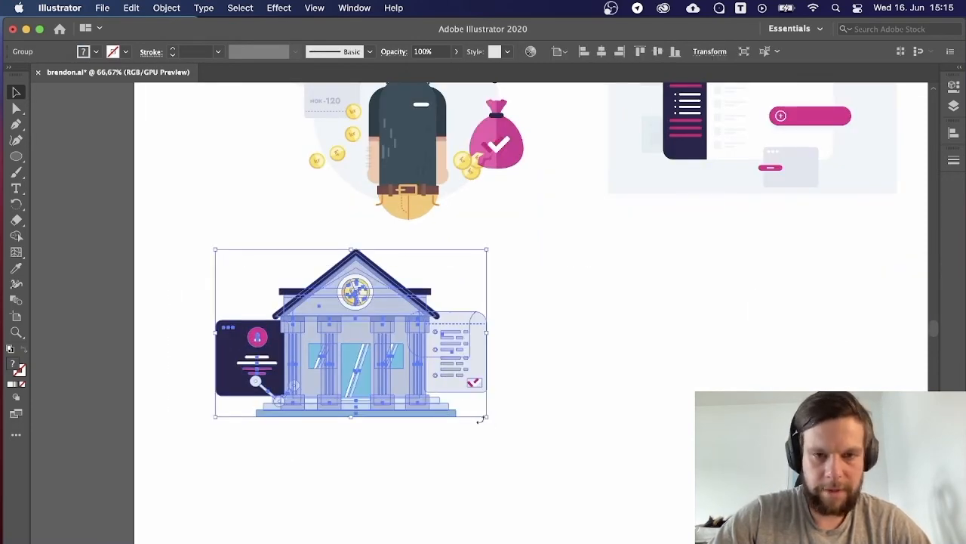
{"action": "left_click_drag", "start_coordinate": [486, 416], "coordinate": [524, 441]}
{"action": "left_click_drag", "start_coordinate": [404, 374], "coordinate": [594, 394]}
{"action": "left_click_drag", "start_coordinate": [595, 394], "coordinate": [370, 502]}
{"action": "key", "text": "super+minus"}
{"action": "left_click_drag", "start_coordinate": [363, 468], "coordinate": [242, 543]}
{"action": "left_click_drag", "start_coordinate": [337, 483], "coordinate": [453, 277]}
Scale the bank down slightly to suit the dashboard's width and line up their left edges.
{"action": "left_click_drag", "start_coordinate": [589, 309], "coordinate": [580, 302]}
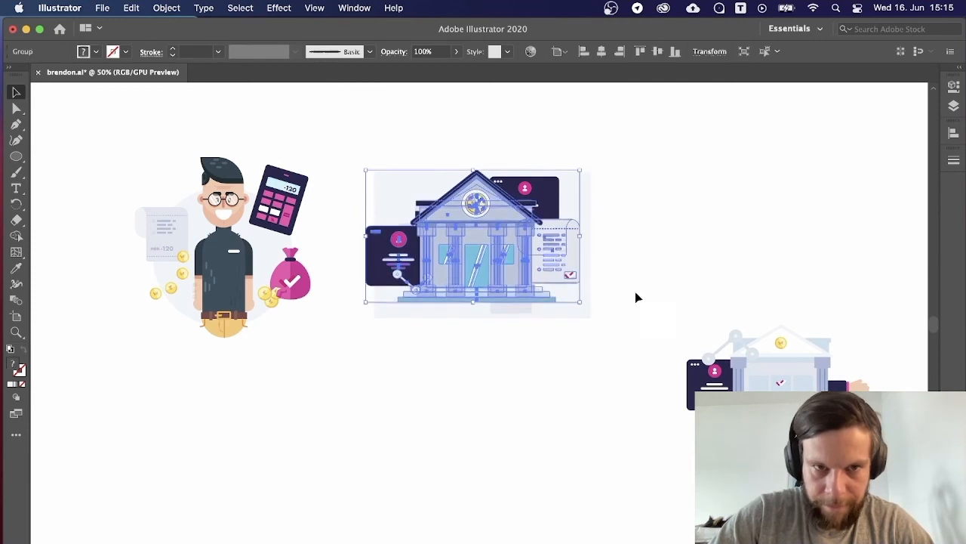
{"action": "left_click", "coordinate": [635, 292]}
{"action": "left_click", "coordinate": [491, 275]}
{"action": "left_click", "coordinate": [373, 291]}
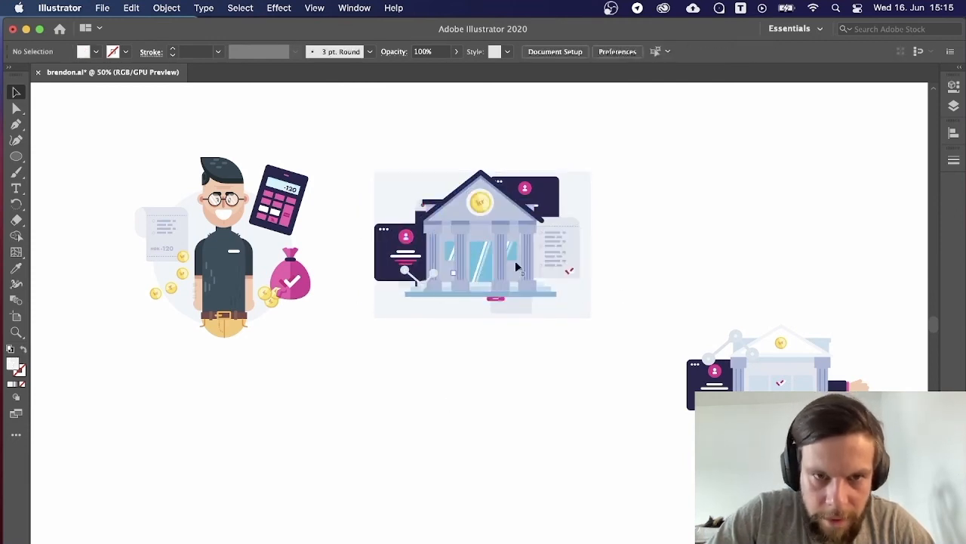
Move the bank straight down below the dashboard illustration and save the document.
{"action": "left_click_drag", "start_coordinate": [518, 264], "coordinate": [518, 425]}
{"action": "left_click", "coordinate": [583, 380]}
{"action": "scroll", "coordinate": [585, 378], "scroll_direction": "down", "scroll_amount": 3}
{"action": "key", "text": "super+s"}
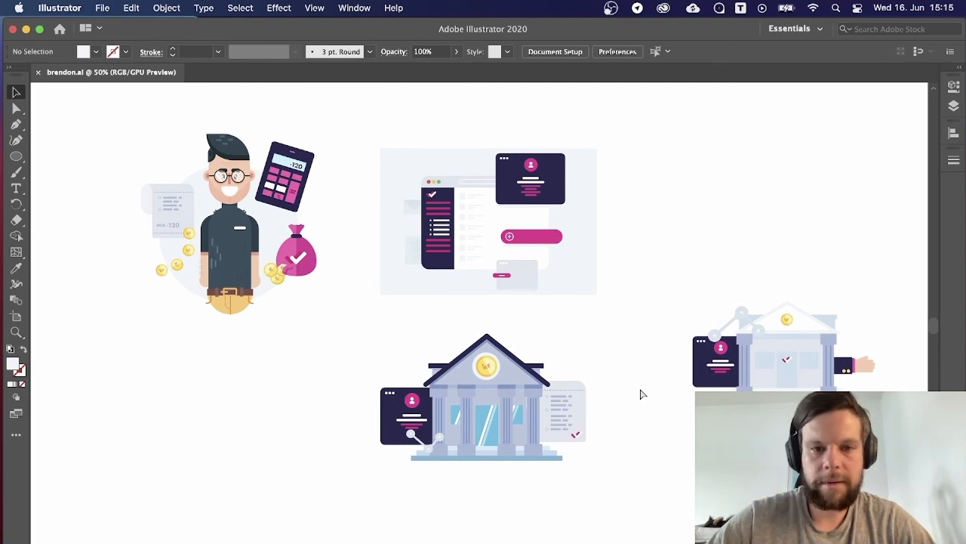
Examine the bank's details up close and its balance within the overall artboard layout.
{"action": "key", "text": "super+plus"}
{"action": "left_click_drag", "start_coordinate": [640, 393], "coordinate": [614, 259]}
{"action": "left_click", "coordinate": [523, 294]}
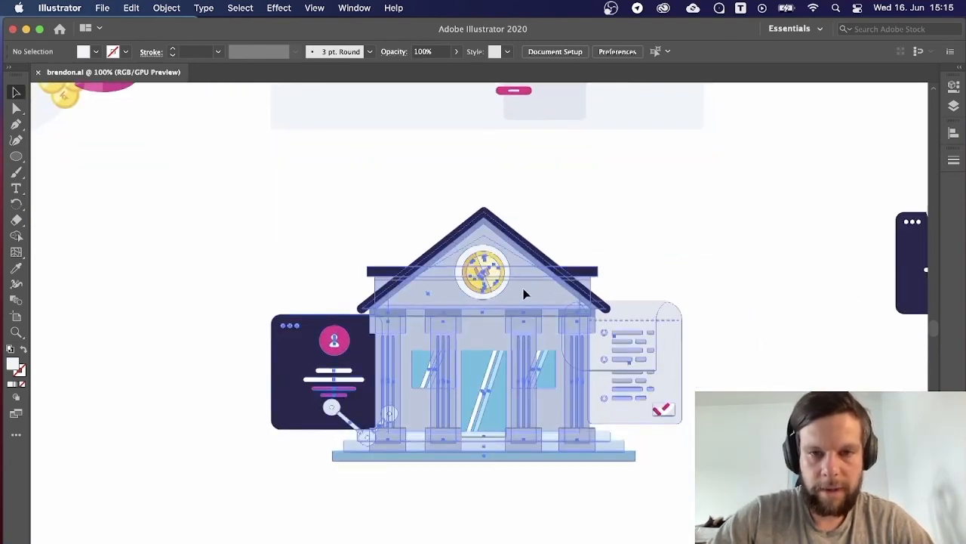
{"action": "left_click", "coordinate": [663, 254]}
{"action": "key", "text": "super+minus"}
{"action": "key", "text": "super+minus"}
{"action": "key", "text": "super+minus"}
{"action": "key", "text": "super+minus"}
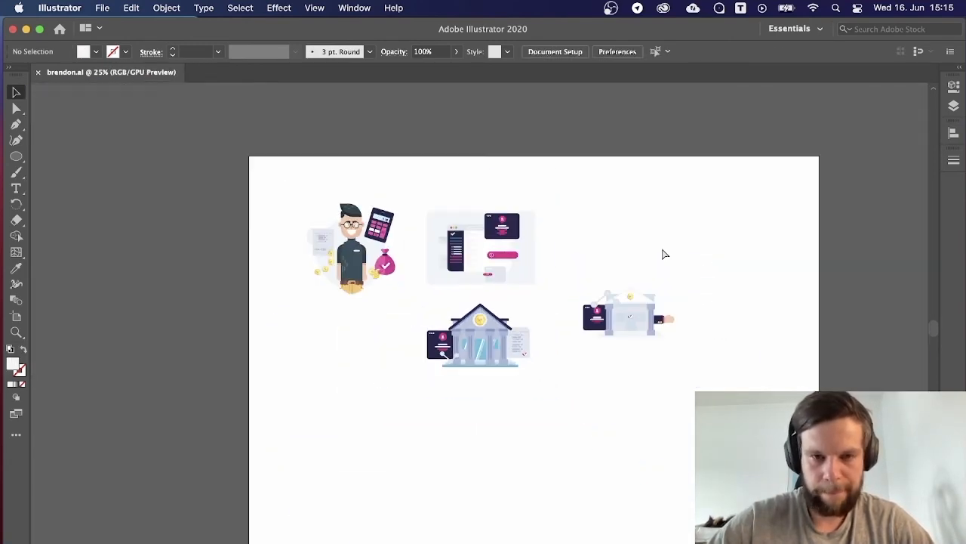
{"action": "key", "text": "super+plus"}
{"action": "key", "text": "super+plus"}
{"action": "key", "text": "super+plus"}
{"action": "left_click_drag", "start_coordinate": [632, 222], "coordinate": [623, 280]}
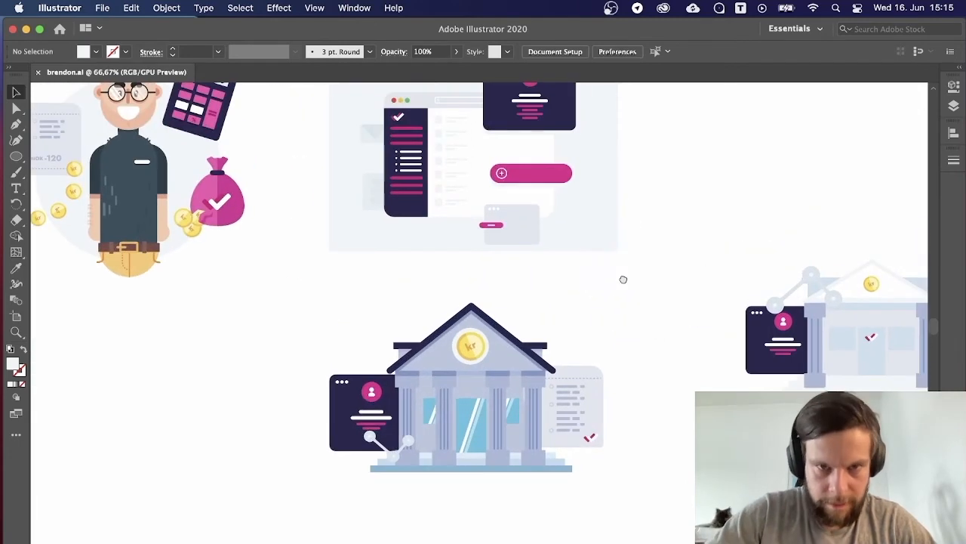
Ungroup the bank illustration below the dashboard.
{"action": "left_click", "coordinate": [382, 234]}
{"action": "left_click", "coordinate": [443, 361]}
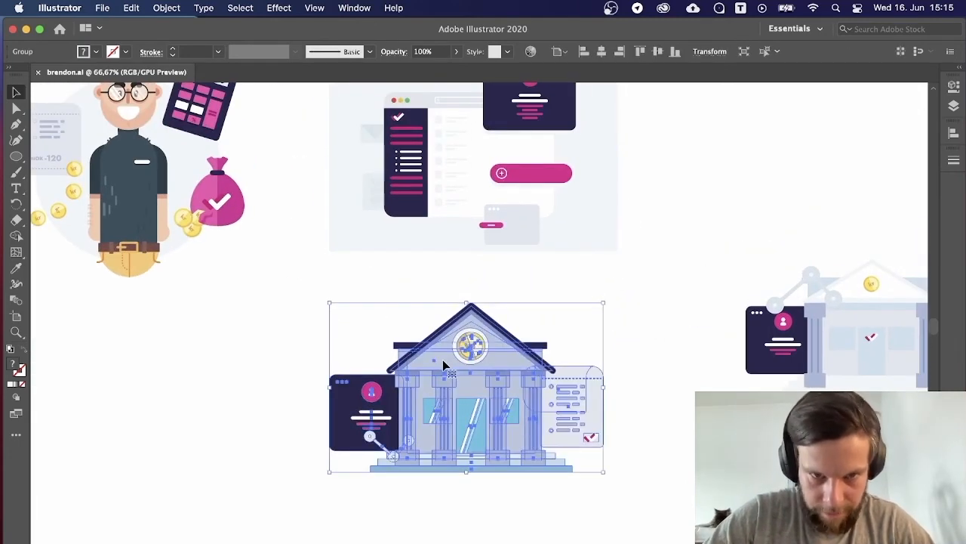
{"action": "right_click", "coordinate": [468, 431]}
{"action": "left_click", "coordinate": [502, 466]}
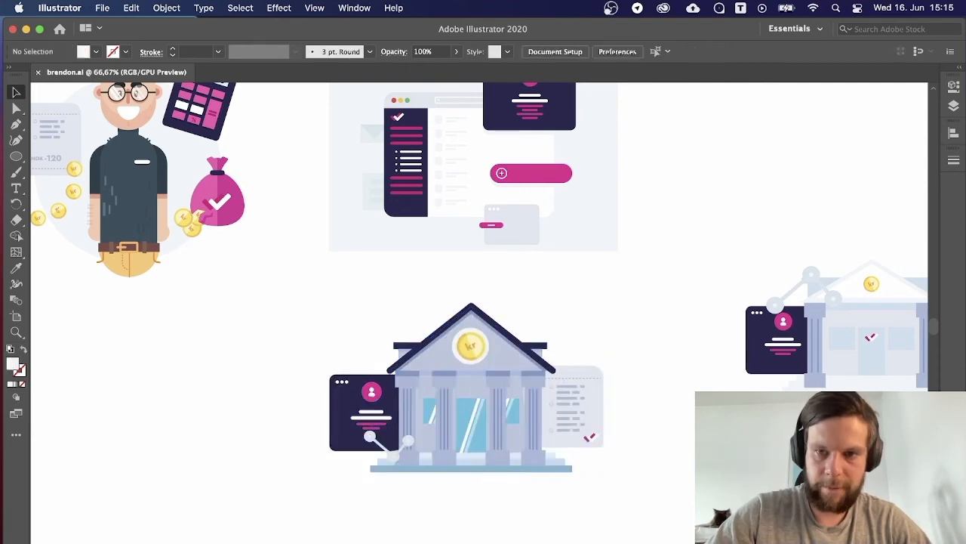
Delete the older pale bank draft with the outstretched hand.
{"action": "left_click_drag", "start_coordinate": [695, 185], "coordinate": [485, 165]}
{"action": "left_click_drag", "start_coordinate": [815, 406], "coordinate": [815, 406]}
{"action": "key", "text": "Delete"}
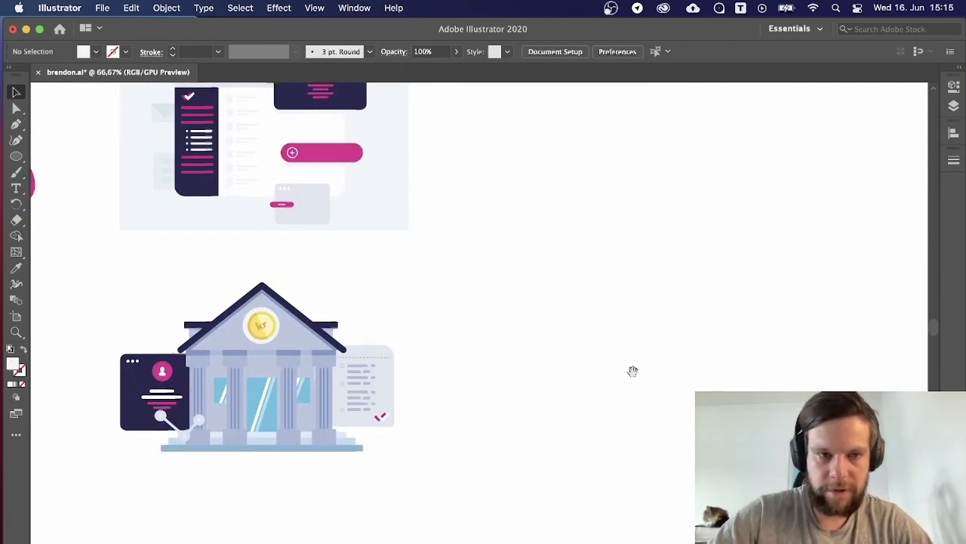
Duplicate the complete bank artwork to the right of the original as a comparison copy.
{"action": "left_click_drag", "start_coordinate": [632, 370], "coordinate": [746, 374]}
{"action": "left_click_drag", "start_coordinate": [685, 492], "coordinate": [197, 299]}
{"action": "left_click_drag", "start_coordinate": [334, 387], "coordinate": [700, 386]}
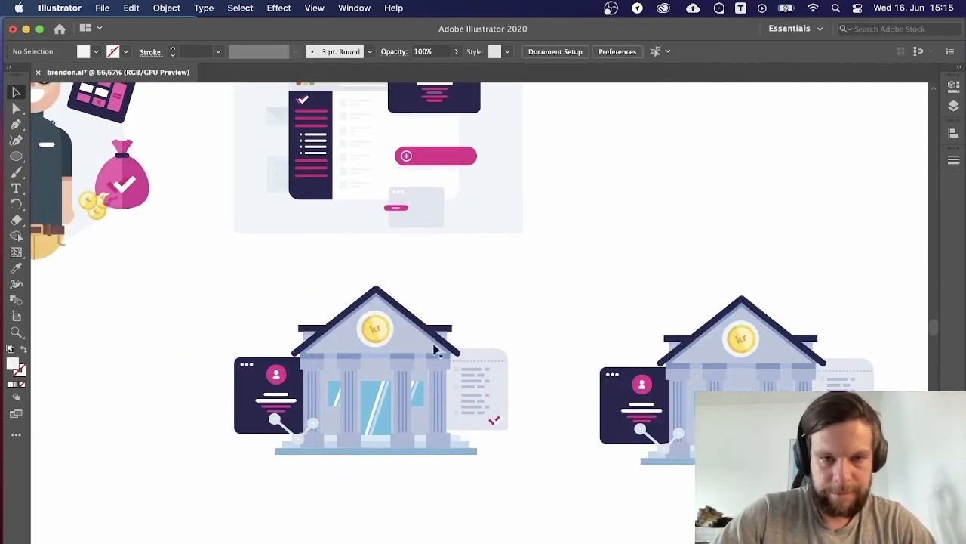
Recolor the original bank's gable with the pale grey-lavender of the dashboard's small lower card and save.
{"action": "left_click", "coordinate": [406, 345]}
{"action": "scroll", "coordinate": [514, 365], "scroll_direction": "up", "scroll_amount": 3}
{"action": "left_click", "coordinate": [514, 364]}
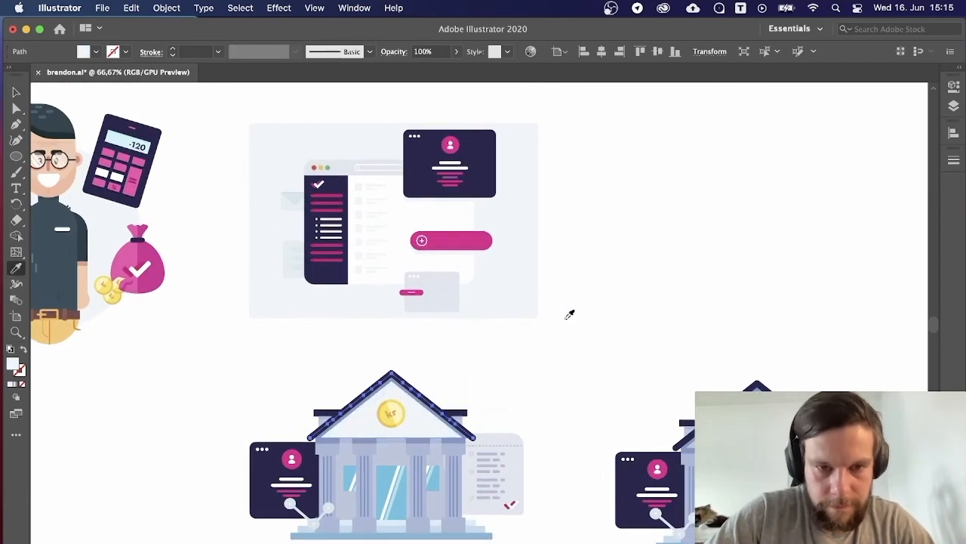
{"action": "left_click", "coordinate": [437, 435]}
{"action": "key", "text": "i"}
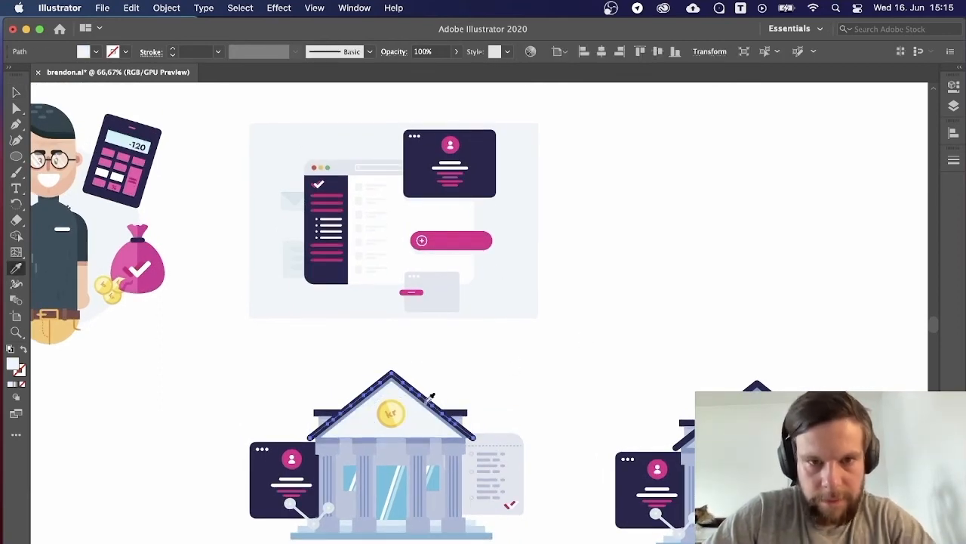
{"action": "left_click", "coordinate": [424, 295]}
{"action": "key", "text": "v"}
{"action": "left_click", "coordinate": [546, 356]}
{"action": "left_click_drag", "start_coordinate": [545, 376], "coordinate": [577, 245]}
{"action": "key", "text": "super+s"}
Recolor the bank's main wall behind the columns with the gable's pale grey-lavender and save.
{"action": "key", "text": "super+minus"}
{"action": "key", "text": "super+plus"}
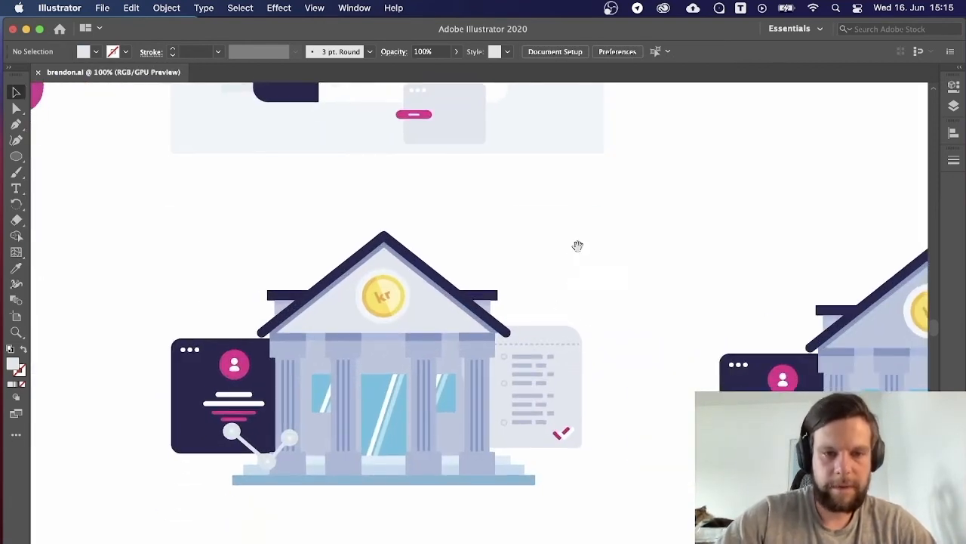
{"action": "left_click", "coordinate": [385, 372]}
{"action": "key", "text": "i"}
{"action": "left_click", "coordinate": [427, 305]}
{"action": "key", "text": "v"}
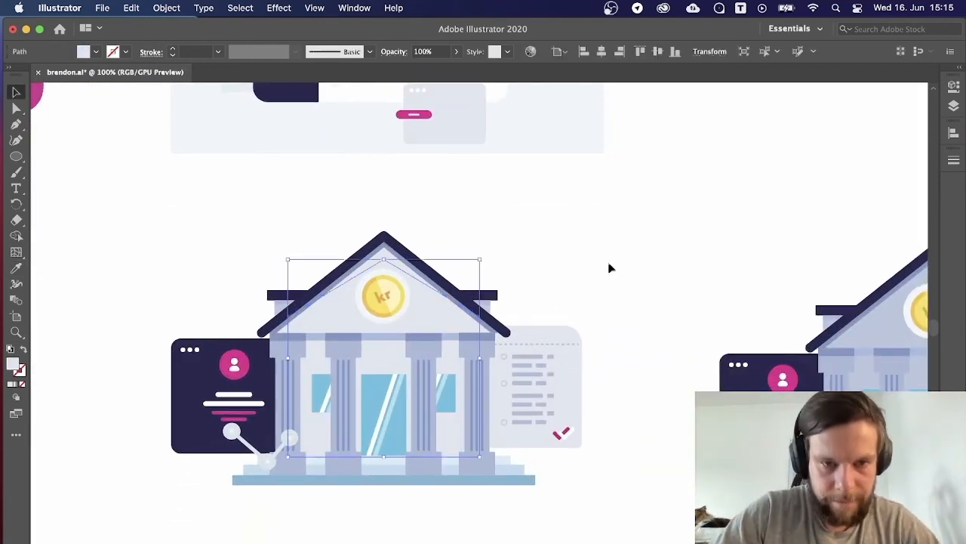
{"action": "left_click", "coordinate": [608, 267]}
{"action": "key", "text": "super+s"}
Compare the lightened bank with its darker copy and the other illustrations.
{"action": "key", "text": "super+minus"}
{"action": "key", "text": "super+minus"}
{"action": "key", "text": "super+minus"}
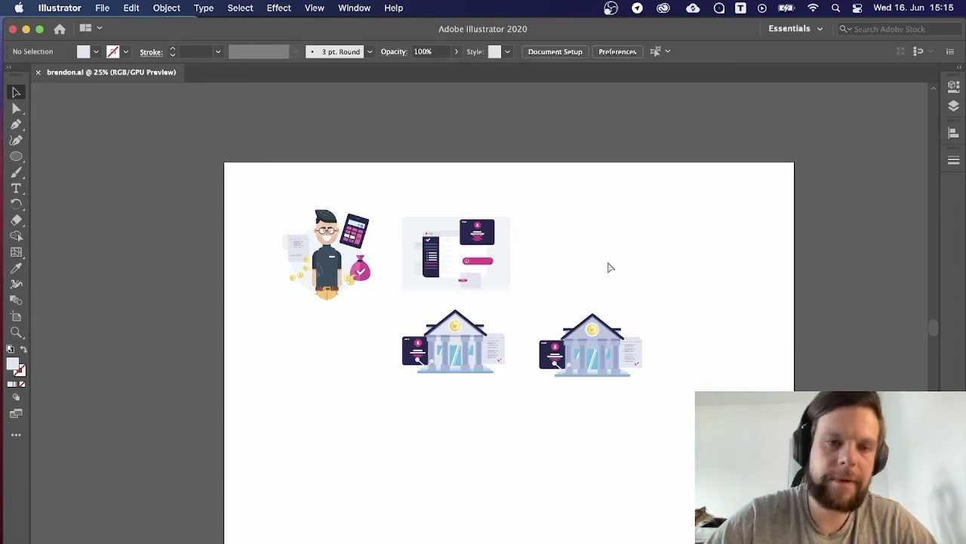
{"action": "key", "text": "super+equal"}
{"action": "key", "text": "super+equal"}
{"action": "key", "text": "super+equal"}
{"action": "scroll", "coordinate": [609, 257], "scroll_direction": "down", "scroll_amount": 1}
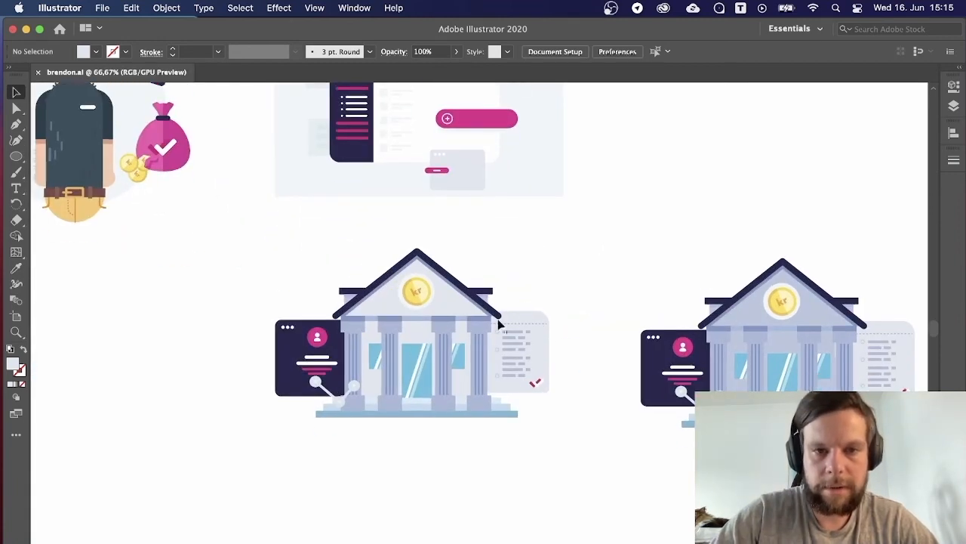
Try to recolor the navy roof with a lighter color sampled from the facade, and undo it.
{"action": "left_click", "coordinate": [464, 296]}
{"action": "key", "text": "super+equal"}
{"action": "key", "text": "super+equal"}
{"action": "key", "text": "super+equal"}
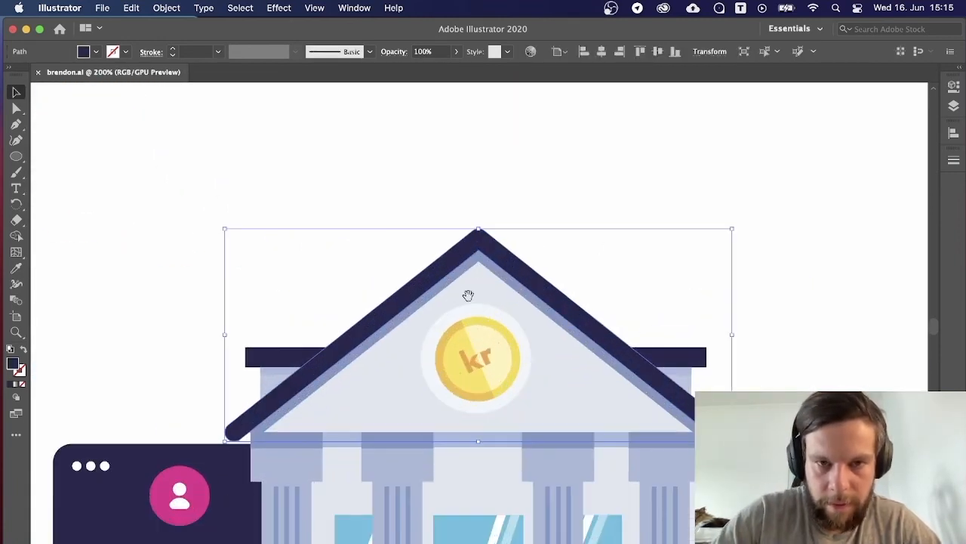
{"action": "left_click_drag", "start_coordinate": [468, 295], "coordinate": [404, 216]}
{"action": "key", "text": "i"}
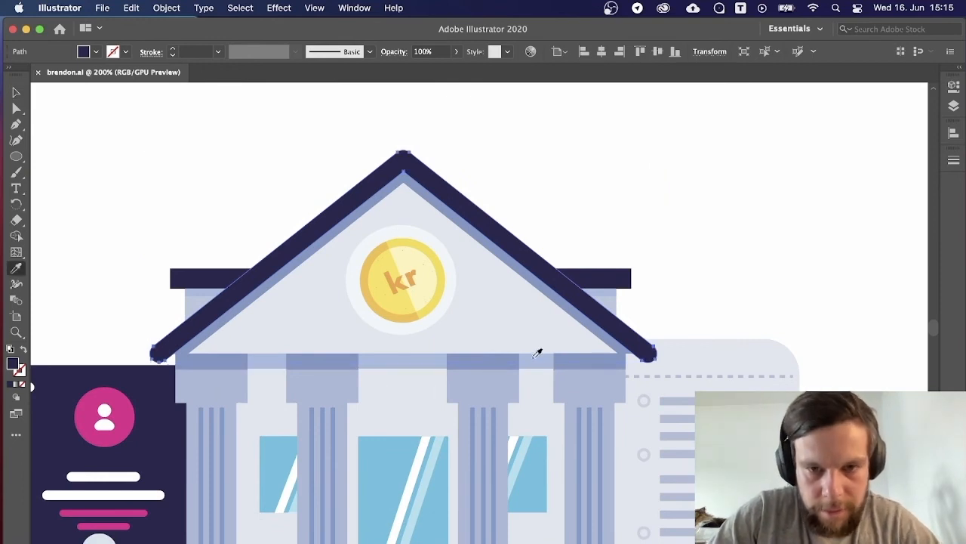
{"action": "left_click", "coordinate": [538, 354]}
{"action": "key", "text": "super+z"}
{"action": "key", "text": "v"}
{"action": "left_click", "coordinate": [475, 163]}
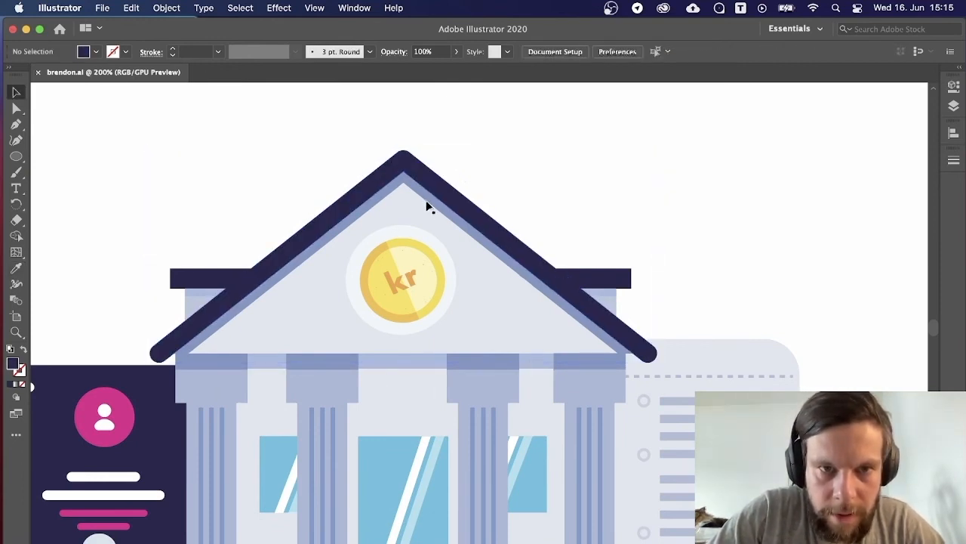
Recolor the border strip under the roof with a light lavender slightly darker than the gable.
{"action": "left_click", "coordinate": [427, 204]}
{"action": "key", "text": "i"}
{"action": "left_click", "coordinate": [426, 202]}
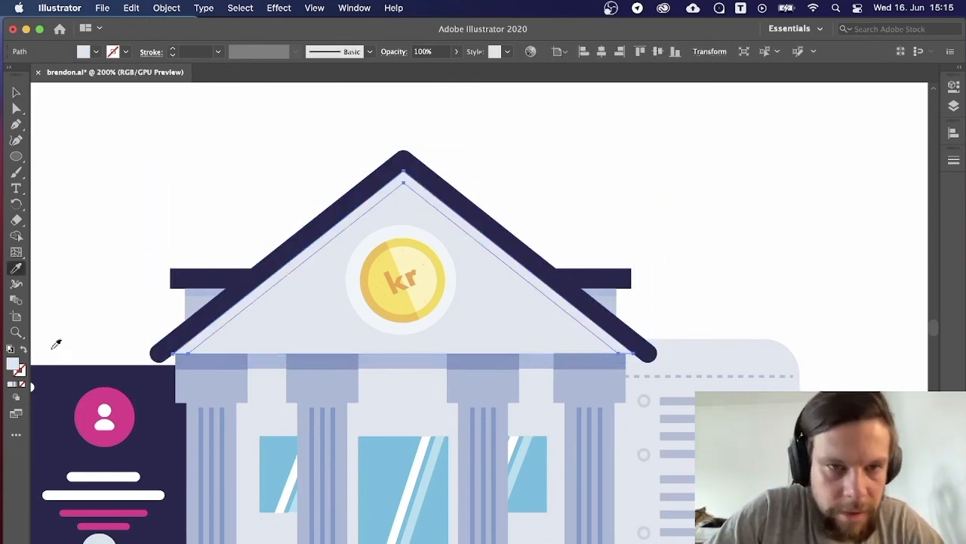
{"action": "double_click", "coordinate": [13, 364]}
{"action": "left_click_drag", "start_coordinate": [523, 186], "coordinate": [537, 197]}
{"action": "left_click", "coordinate": [812, 176]}
{"action": "key", "text": "v"}
{"action": "left_click", "coordinate": [771, 170]}
Compare both bank versions and delete the darker copy.
{"action": "key", "text": "super+minus"}
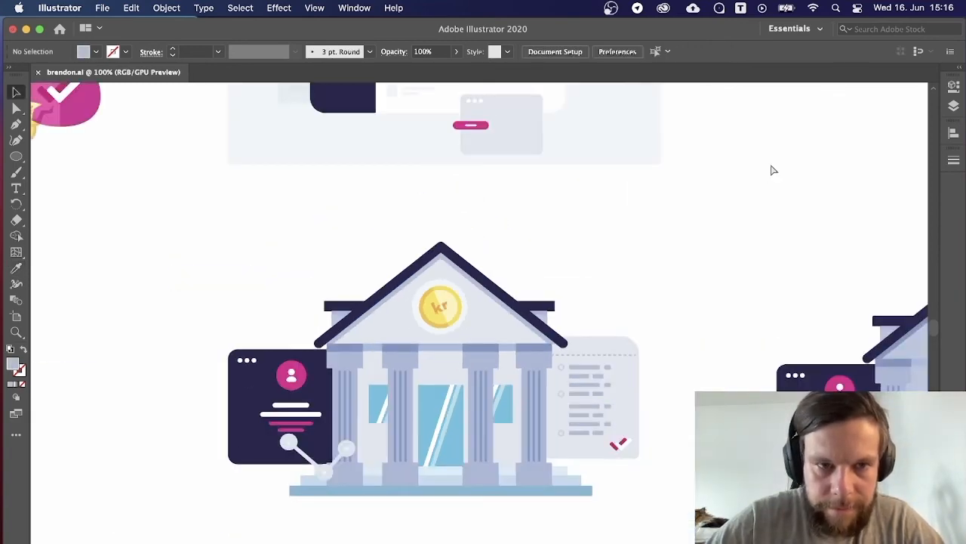
{"action": "key", "text": "super+minus"}
{"action": "key", "text": "super+equal"}
{"action": "key", "text": "super+equal"}
{"action": "key", "text": "super+minus"}
{"action": "key", "text": "super+minus"}
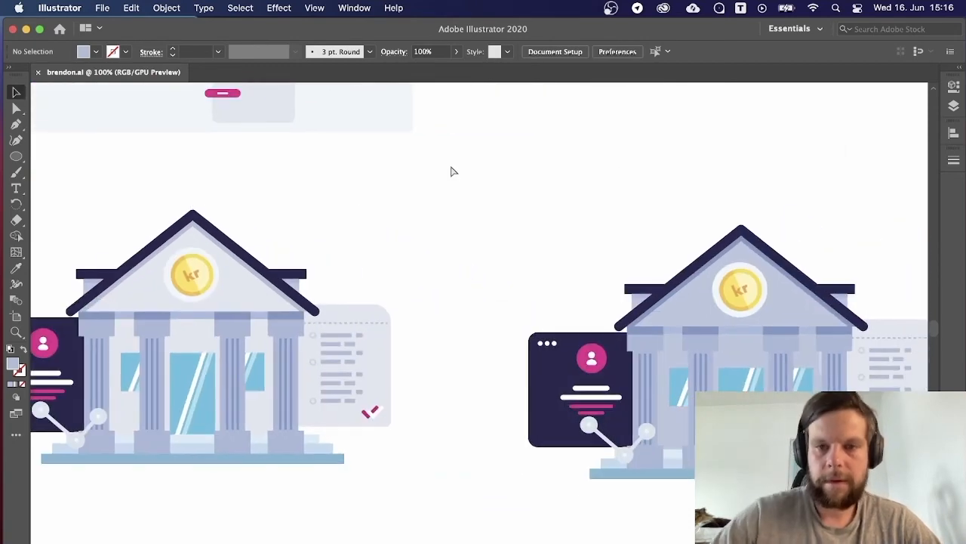
{"action": "left_click", "coordinate": [605, 368]}
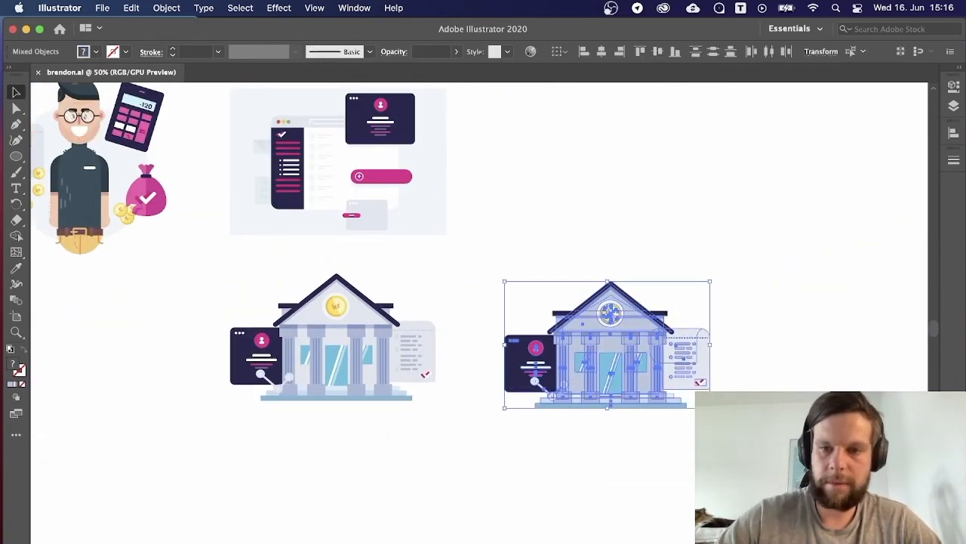
{"action": "key", "text": "Delete"}
Recolor the bank's door and both side windows with the pale blue sampled from the calculator's display.
{"action": "scroll", "coordinate": [604, 368], "scroll_direction": "up", "scroll_amount": 3}
{"action": "scroll", "coordinate": [605, 368], "scroll_direction": "left", "scroll_amount": 3}
{"action": "key", "text": "super+minus"}
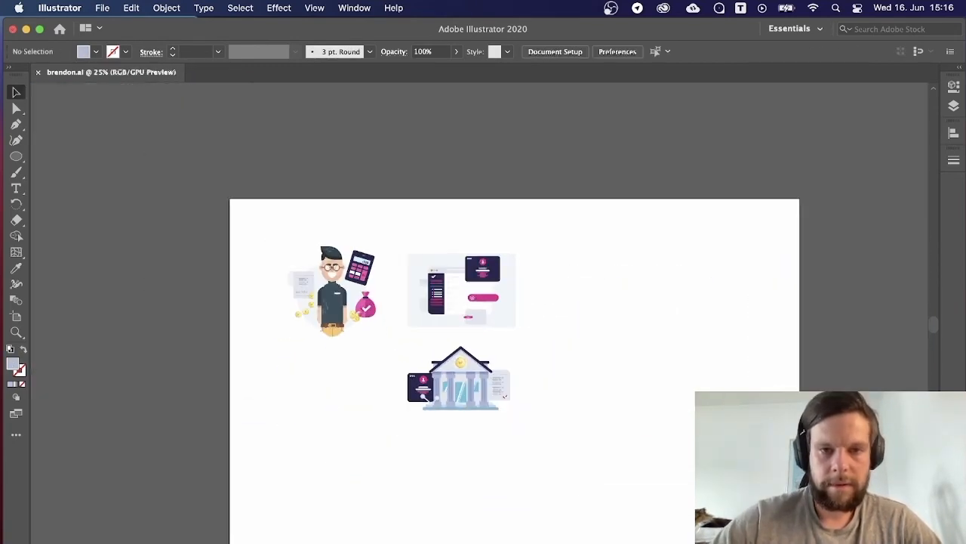
{"action": "key", "text": "super+equal"}
{"action": "key", "text": "super+equal"}
{"action": "scroll", "coordinate": [480, 312], "scroll_direction": "down", "scroll_amount": 1}
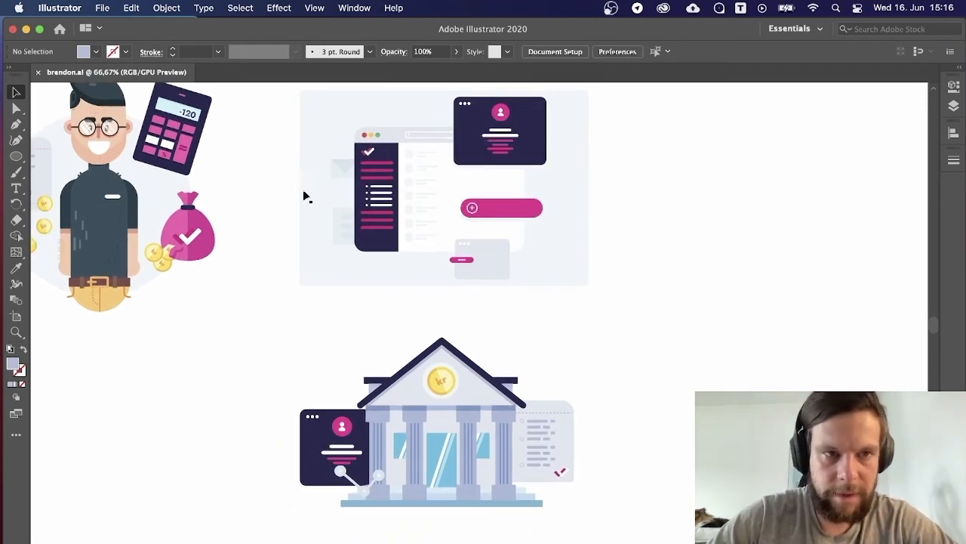
{"action": "left_click", "coordinate": [412, 448]}
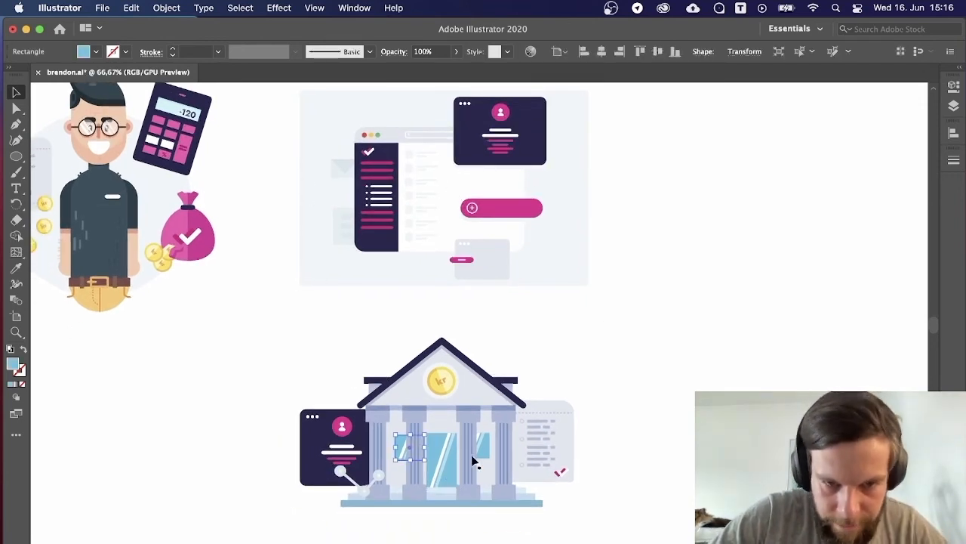
{"action": "left_click", "coordinate": [437, 437], "text": "shift"}
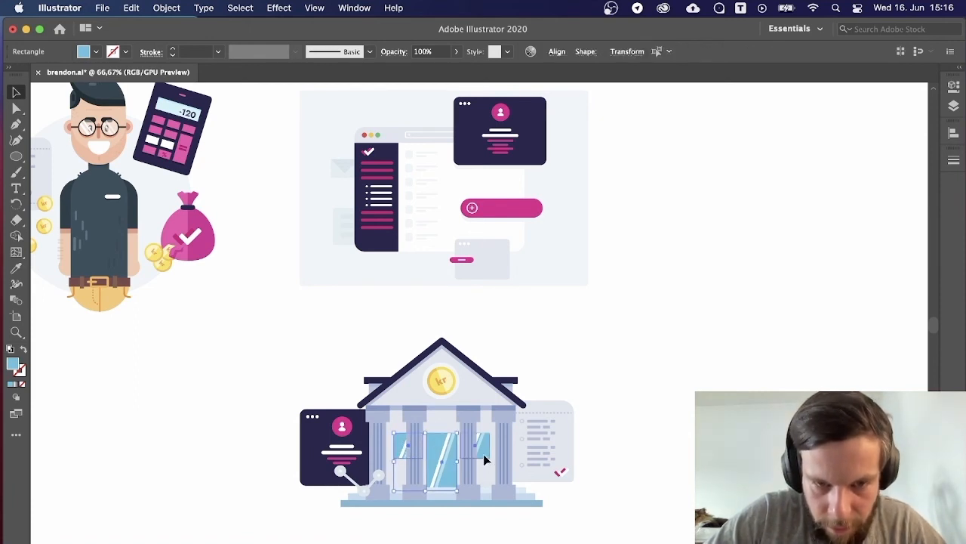
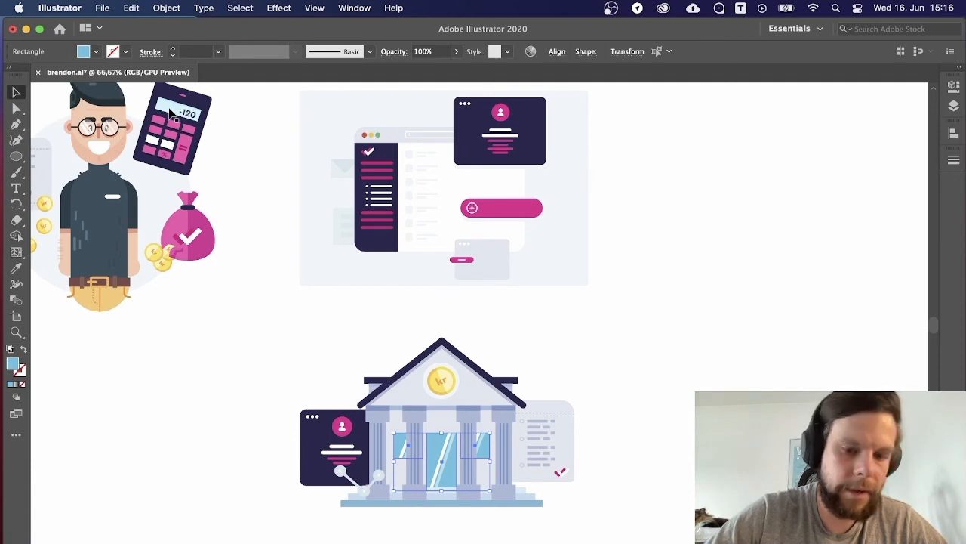
{"action": "key", "text": "i"}
{"action": "left_click", "coordinate": [170, 108]}
{"action": "key", "text": "v"}
Save the file and check the lighter door and windows against the character and dashboard illustrations.
{"action": "left_click", "coordinate": [546, 271]}
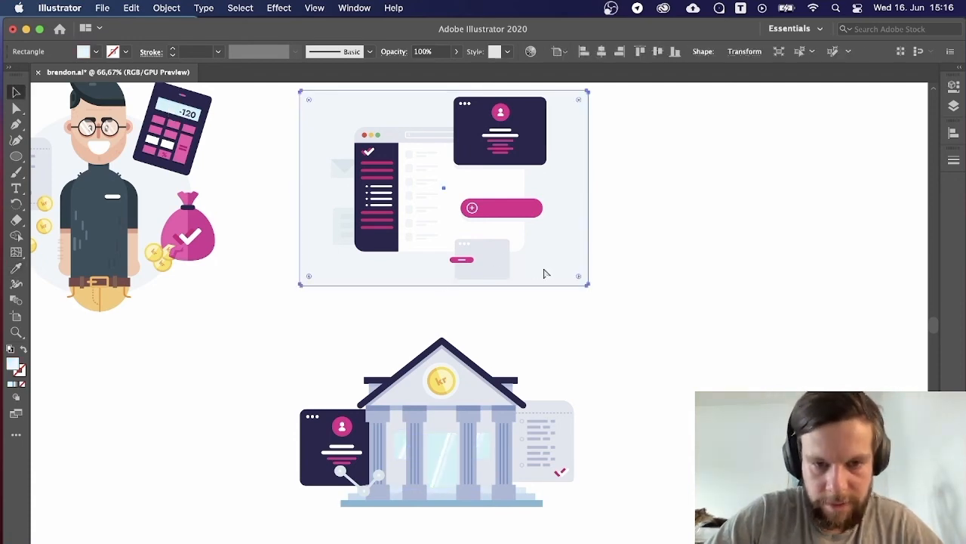
{"action": "left_click", "coordinate": [587, 310]}
{"action": "key", "text": "super+s"}
{"action": "key", "text": "super+minus"}
{"action": "key", "text": "super+minus"}
{"action": "key", "text": "super+minus"}
{"action": "key", "text": "super+plus"}
{"action": "key", "text": "super+plus"}
{"action": "key", "text": "super+plus"}
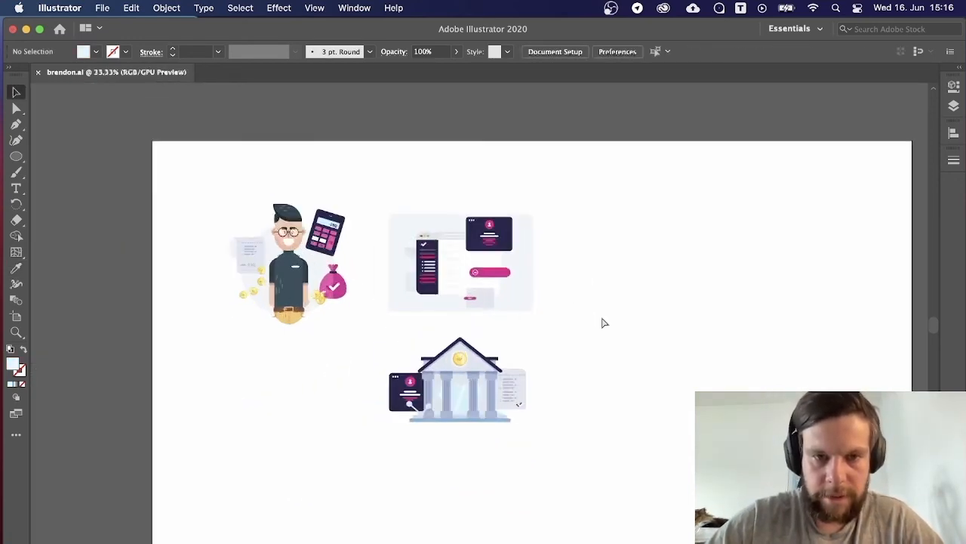
{"action": "mouse_move", "coordinate": [602, 319]}
{"action": "left_mouse_down"}
{"action": "mouse_move", "coordinate": [607, 409]}
{"action": "mouse_move", "coordinate": [604, 319]}
{"action": "left_mouse_up"}
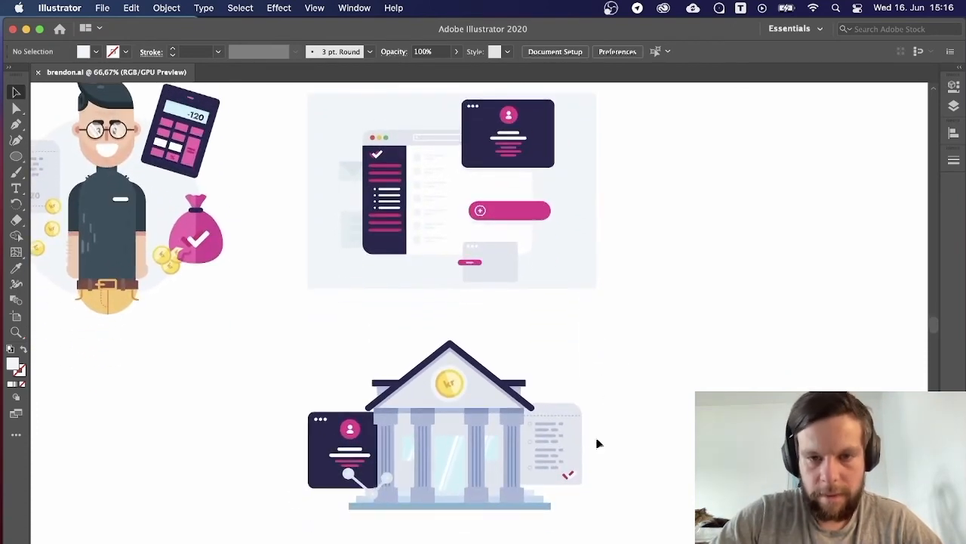
Recolor the document sheet beside the bank with the grey sampled from the character's receipt.
{"action": "left_click", "coordinate": [579, 442]}
{"action": "left_click_drag", "start_coordinate": [104, 375], "coordinate": [207, 364]}
{"action": "key", "text": "i"}
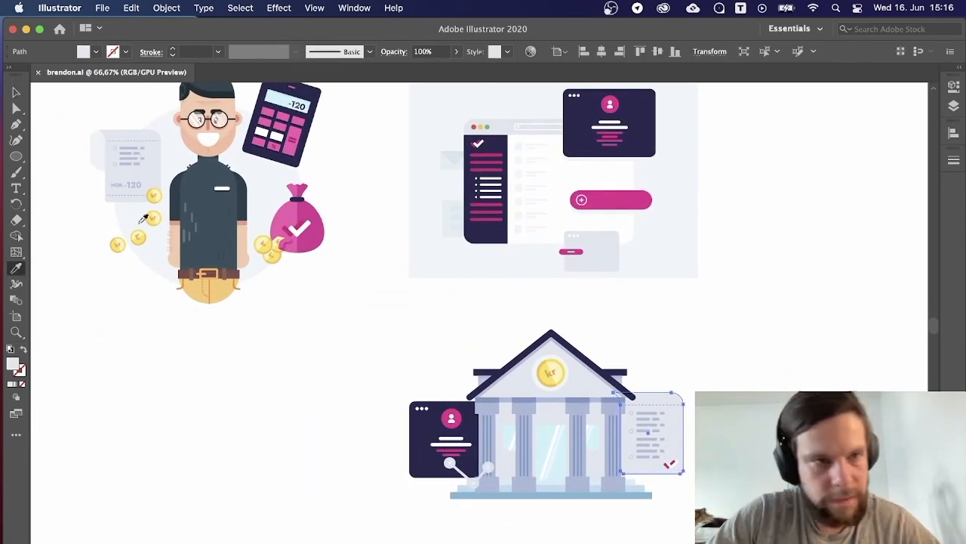
{"action": "left_click", "coordinate": [148, 174]}
{"action": "key", "text": "v"}
{"action": "left_click", "coordinate": [613, 323]}
Enlarge the check mark on the document sheet, place it overlapping the sheet's edge and the outer column, and save.
{"action": "scroll", "coordinate": [690, 344], "scroll_direction": "down", "scroll_amount": 2}
{"action": "scroll", "coordinate": [690, 344], "scroll_direction": "right", "scroll_amount": 2}
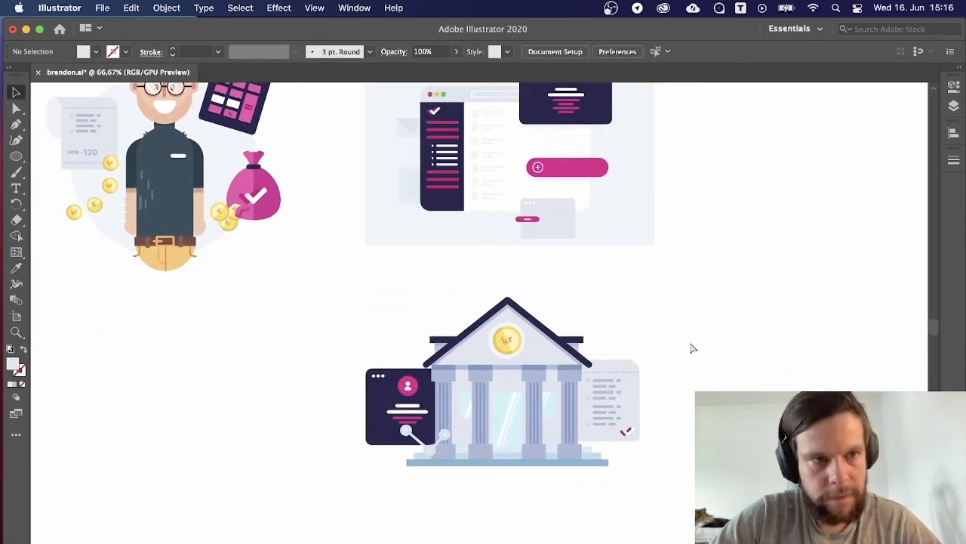
{"action": "scroll", "coordinate": [683, 339], "scroll_direction": "down", "scroll_amount": 2}
{"action": "scroll", "coordinate": [683, 340], "scroll_direction": "right", "scroll_amount": 2}
{"action": "left_click", "coordinate": [606, 409]}
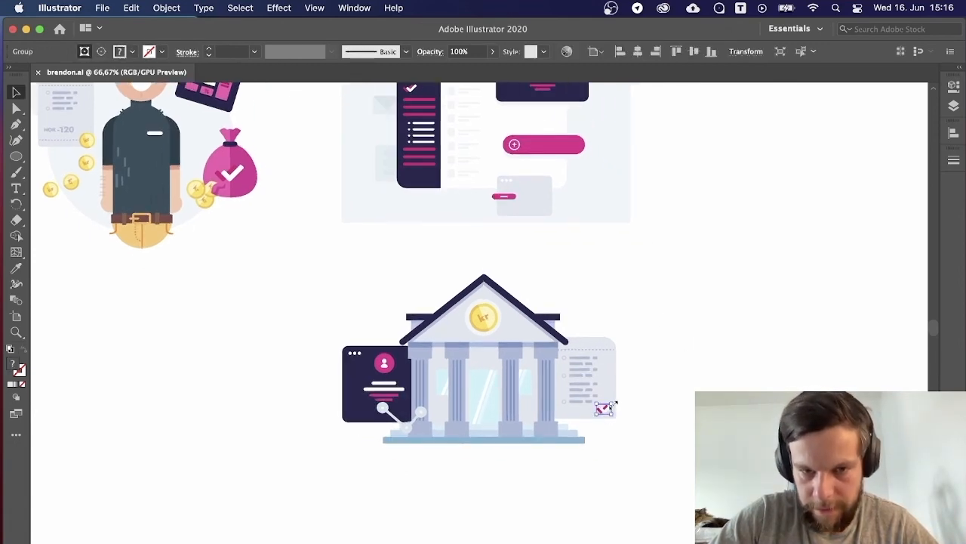
{"action": "left_click_drag", "start_coordinate": [614, 404], "coordinate": [536, 415]}
{"action": "left_click", "coordinate": [652, 410]}
{"action": "left_click", "coordinate": [665, 423]}
{"action": "key", "text": "super+s"}
Compare the bank and its enlarged check mark with the other illustrations, and inspect the lower facade up close.
{"action": "scroll", "coordinate": [683, 449], "scroll_direction": "right", "scroll_amount": 2}
{"action": "scroll", "coordinate": [683, 449], "scroll_direction": "down", "scroll_amount": 1}
{"action": "left_click", "coordinate": [589, 433]}
{"action": "key", "text": "super+minus"}
{"action": "key", "text": "super+minus"}
{"action": "key", "text": "super+minus"}
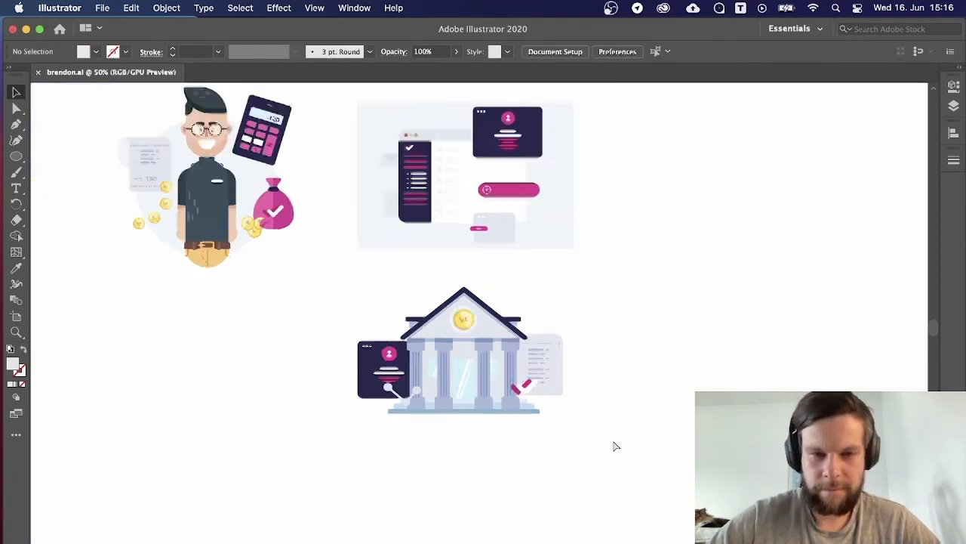
{"action": "key", "text": "super+plus"}
{"action": "key", "text": "super+plus"}
{"action": "key", "text": "super+plus"}
{"action": "key", "text": "super+plus"}
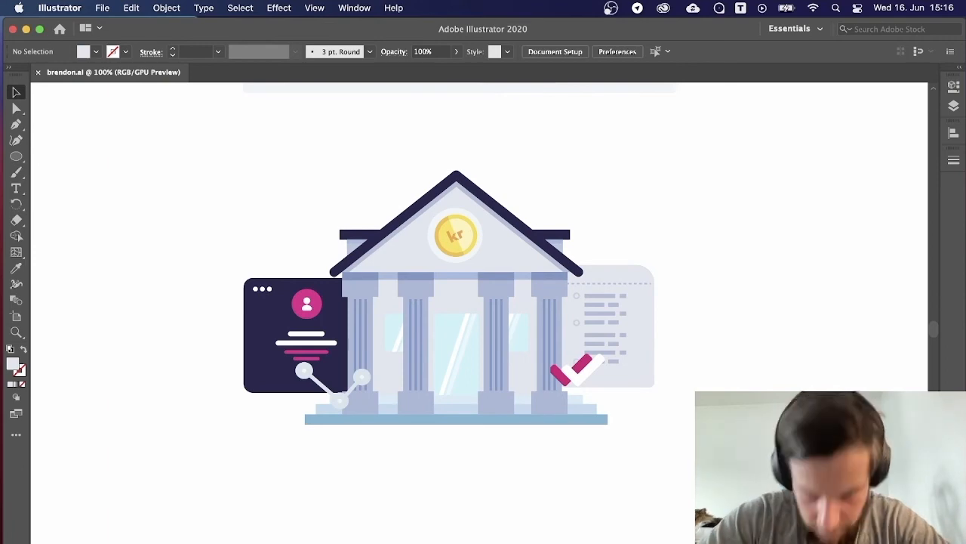
{"action": "key", "text": "super+plus"}
{"action": "key", "text": "super+plus"}
{"action": "scroll", "coordinate": [291, 298], "scroll_direction": "down", "scroll_amount": 5}
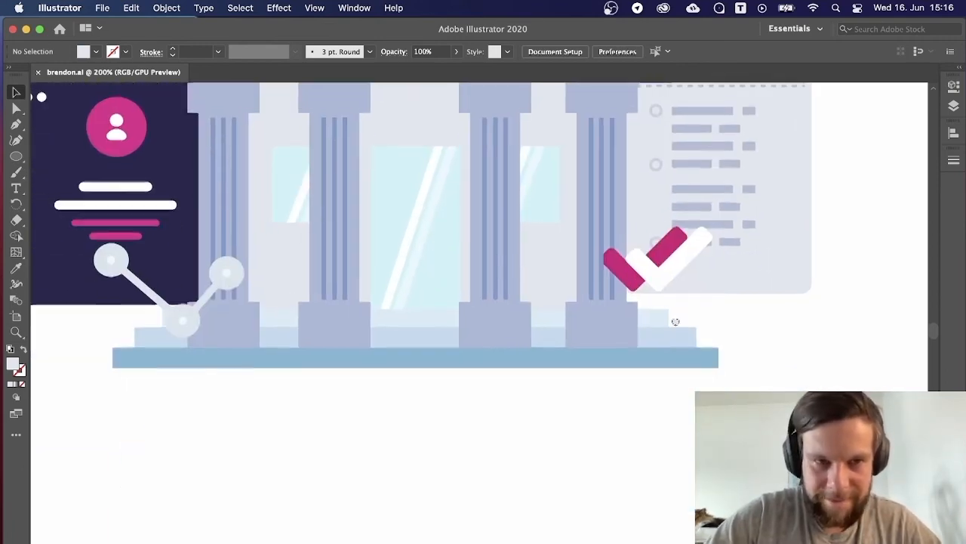
Examine the column beside the navy card up close for missing shading below its capital.
{"action": "left_click_drag", "start_coordinate": [291, 298], "coordinate": [453, 463]}
{"action": "key", "text": "super+z"}
{"action": "left_click", "coordinate": [409, 490]}
{"action": "left_click_drag", "start_coordinate": [239, 391], "coordinate": [451, 524]}
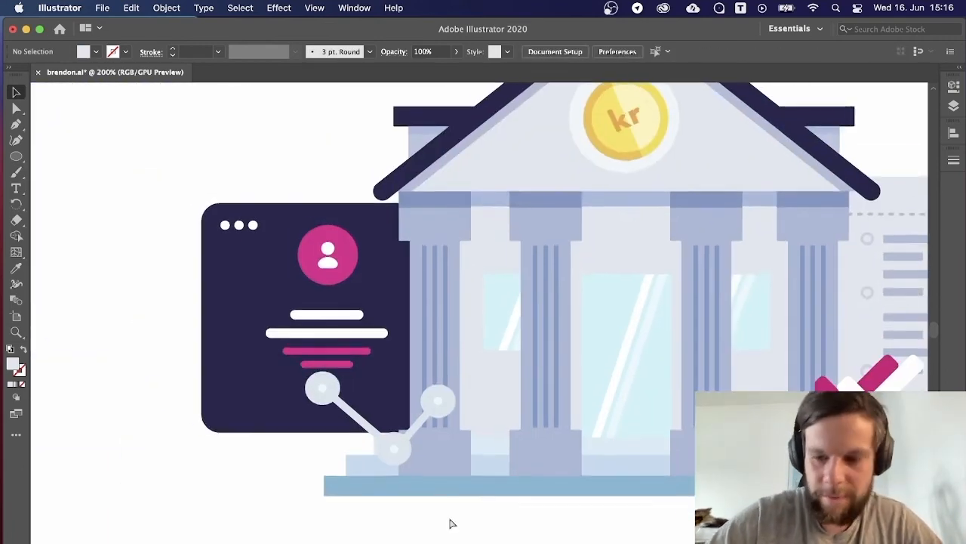
{"action": "key", "text": "super+plus"}
{"action": "left_click_drag", "start_coordinate": [426, 400], "coordinate": [410, 523]}
{"action": "scroll", "coordinate": [408, 523], "scroll_direction": "up", "scroll_amount": 2}
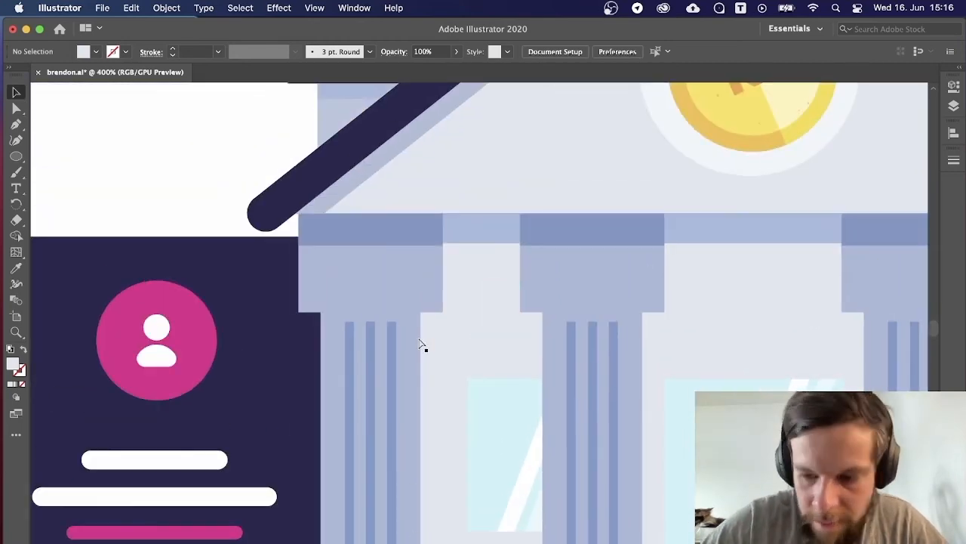
{"action": "key", "text": "super+plus"}
{"action": "key", "text": "super+plus"}
{"action": "left_click_drag", "start_coordinate": [398, 321], "coordinate": [398, 325]}
{"action": "key", "text": "super+minus"}
{"action": "key", "text": "super+minus"}
{"action": "key", "text": "super+minus"}
{"action": "key", "text": "super+minus"}
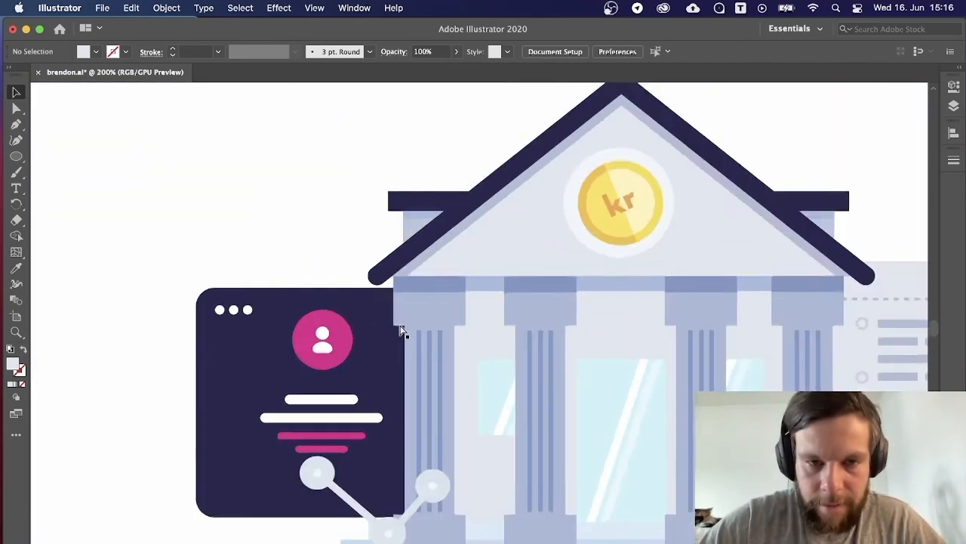
{"action": "key", "text": "super+minus"}
Shorten a copy of the first column's shaft to just below the capital and recolor it as a darker blue shadow strip.
{"action": "left_click", "coordinate": [396, 301]}
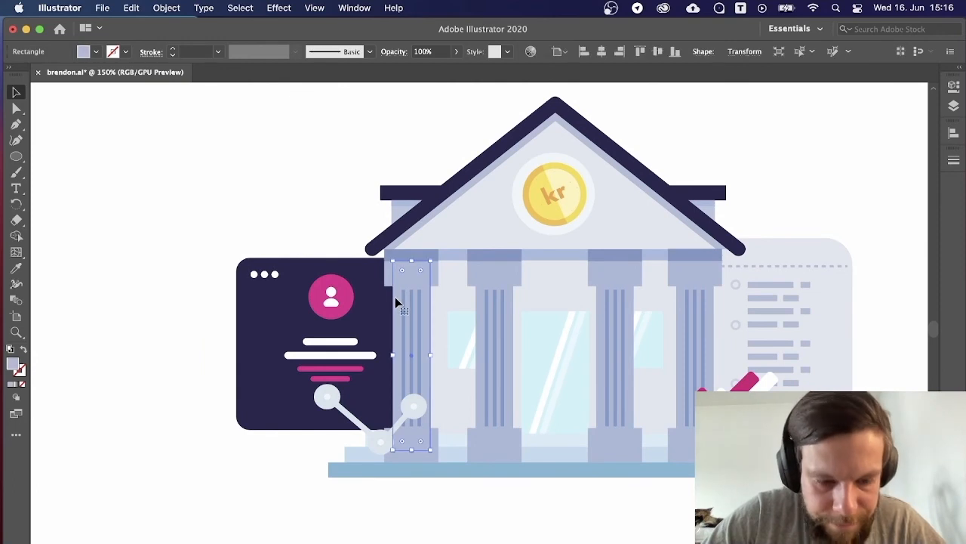
{"action": "left_click_drag", "start_coordinate": [411, 448], "coordinate": [403, 289]}
{"action": "key", "text": "i"}
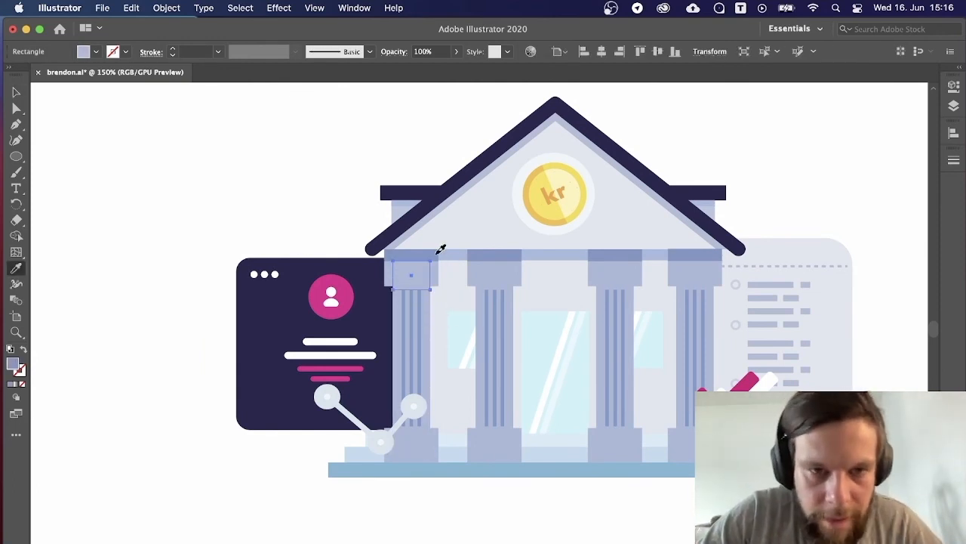
{"action": "left_click", "coordinate": [440, 252]}
{"action": "key", "text": "v"}
{"action": "left_click", "coordinate": [521, 470]}
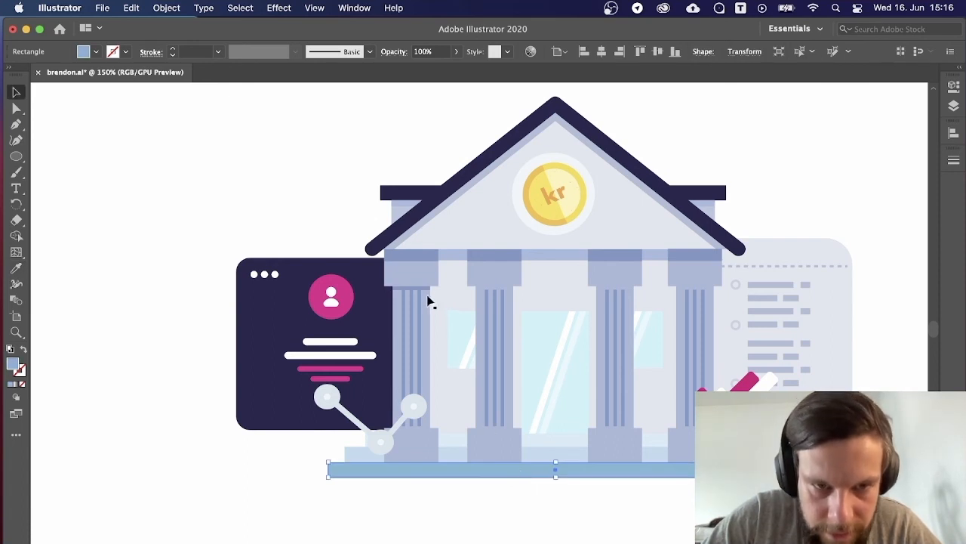
Reduce a copy of the first column's base block to its lower half and recolor it with the capital's darker blue.
{"action": "left_click", "coordinate": [431, 457]}
{"action": "left_click_drag", "start_coordinate": [413, 429], "coordinate": [412, 451]}
{"action": "key", "text": "i"}
{"action": "left_click", "coordinate": [429, 262]}
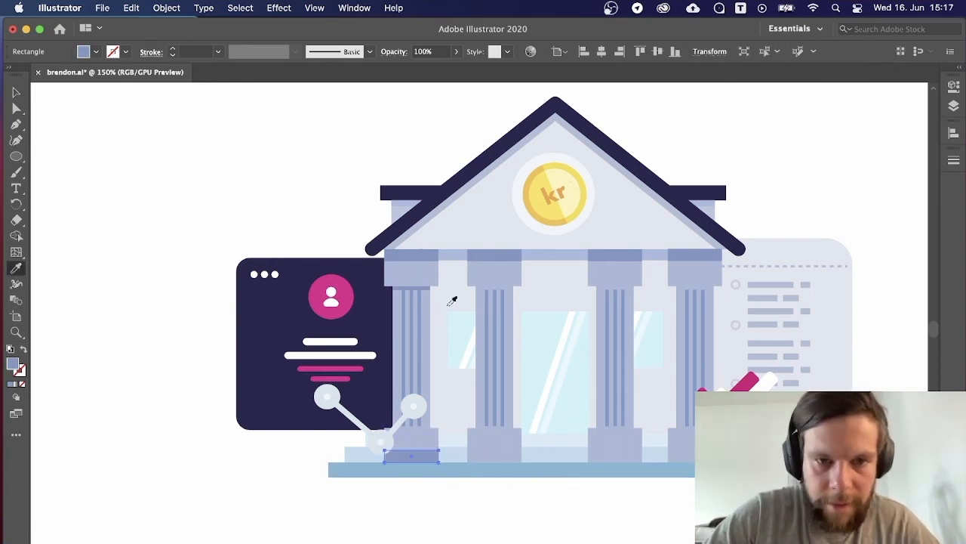
{"action": "key", "text": "v"}
{"action": "left_click", "coordinate": [559, 519]}
Save the file and compare the shaded first column with the remaining columns and the other illustrations.
{"action": "key", "text": "super+minus"}
{"action": "key", "text": "super+minus"}
{"action": "key", "text": "super+minus"}
{"action": "key", "text": "super+minus"}
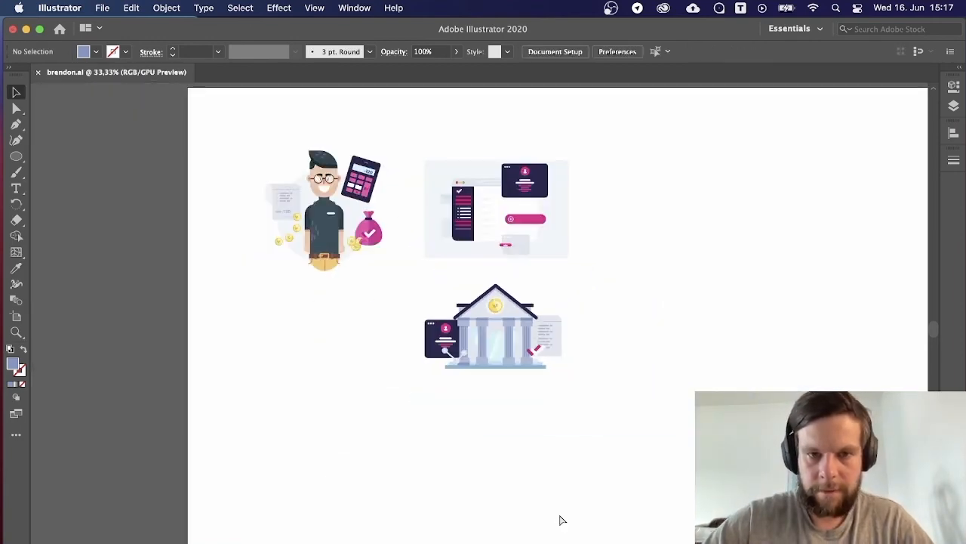
{"action": "key", "text": "super+plus"}
{"action": "key", "text": "super+plus"}
{"action": "key", "text": "super+plus"}
{"action": "key", "text": "super+plus"}
{"action": "key", "text": "super+plus"}
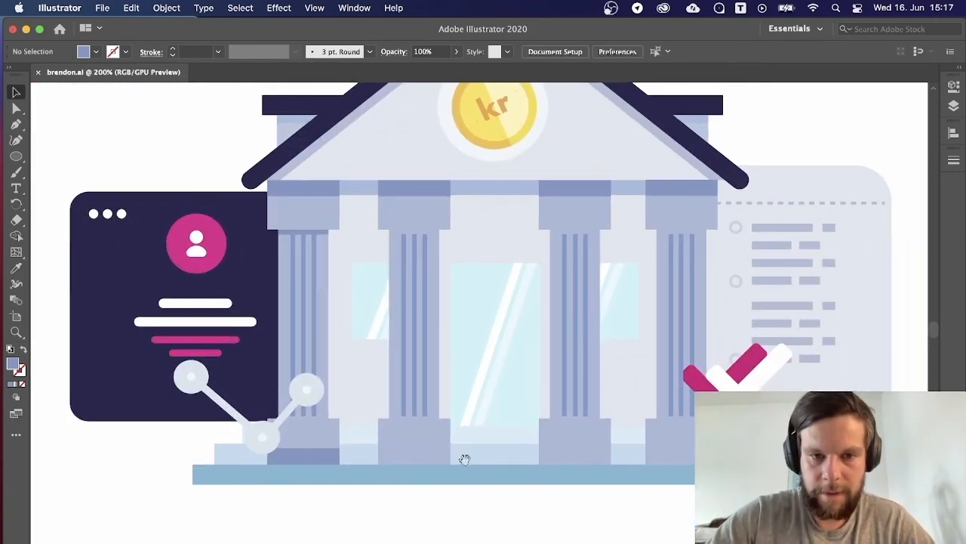
Ungroup the second column and select its shaft rectangle.
{"action": "left_click", "coordinate": [342, 387]}
{"action": "scroll", "coordinate": [341, 389], "scroll_direction": "up", "scroll_amount": 3}
{"action": "right_click", "coordinate": [432, 287]}
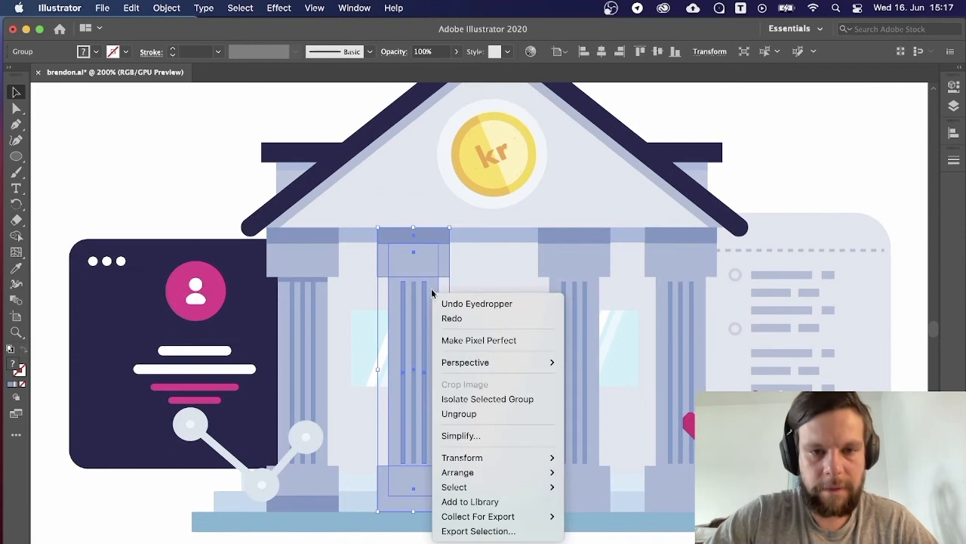
{"action": "left_click", "coordinate": [462, 412]}
{"action": "left_click", "coordinate": [360, 538]}
{"action": "left_click", "coordinate": [396, 444]}
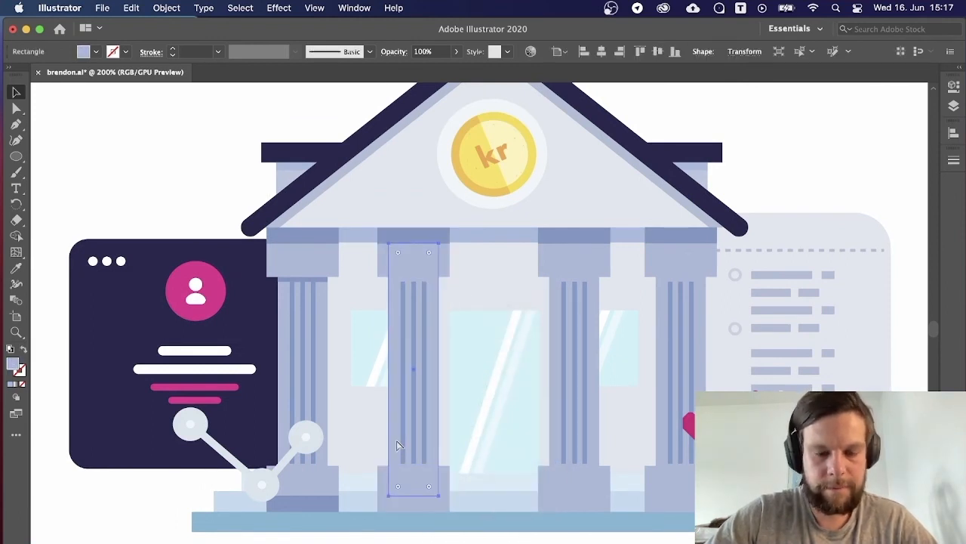
{"action": "key", "text": "super+minus"}
{"action": "key", "text": "super+minus"}
Duplicate the facade shape in place and turn the copy upside down.
{"action": "left_click", "coordinate": [394, 372]}
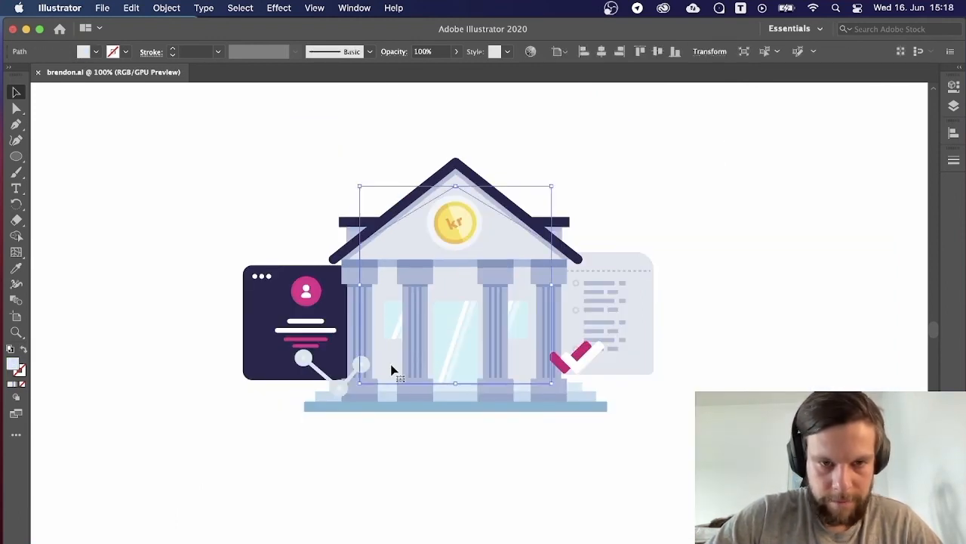
{"action": "key", "text": "c"}
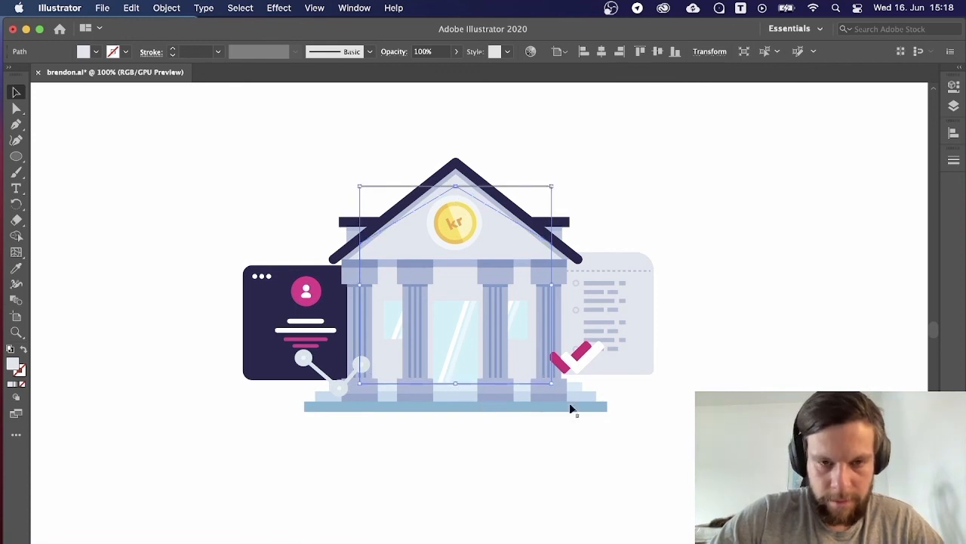
{"action": "key", "text": "v"}
{"action": "left_click_drag", "start_coordinate": [556, 183], "coordinate": [392, 469]}
Move the upside-down facade copy down until its flat edge sits level with the tops of the column bases.
{"action": "key", "text": "shift+Down"}
{"action": "key", "text": "shift+Down"}
{"action": "key", "text": "shift+Down"}
{"action": "key", "text": "shift+Down"}
{"action": "key", "text": "shift+Down"}
{"action": "key", "text": "shift+Down"}
{"action": "key", "text": "shift+Down"}
{"action": "key", "text": "shift+Down"}
{"action": "key", "text": "shift+Down"}
{"action": "key", "text": "shift+Down"}
{"action": "key", "text": "shift+Down"}
{"action": "key", "text": "shift+Down"}
{"action": "key", "text": "shift+Down"}
{"action": "key", "text": "shift+Down"}
{"action": "key", "text": "shift+Down"}
{"action": "key", "text": "shift+Down"}
{"action": "key", "text": "shift+Down"}
{"action": "key", "text": "shift+Down"}
{"action": "key", "text": "shift+Down"}
{"action": "key", "text": "shift+Down"}
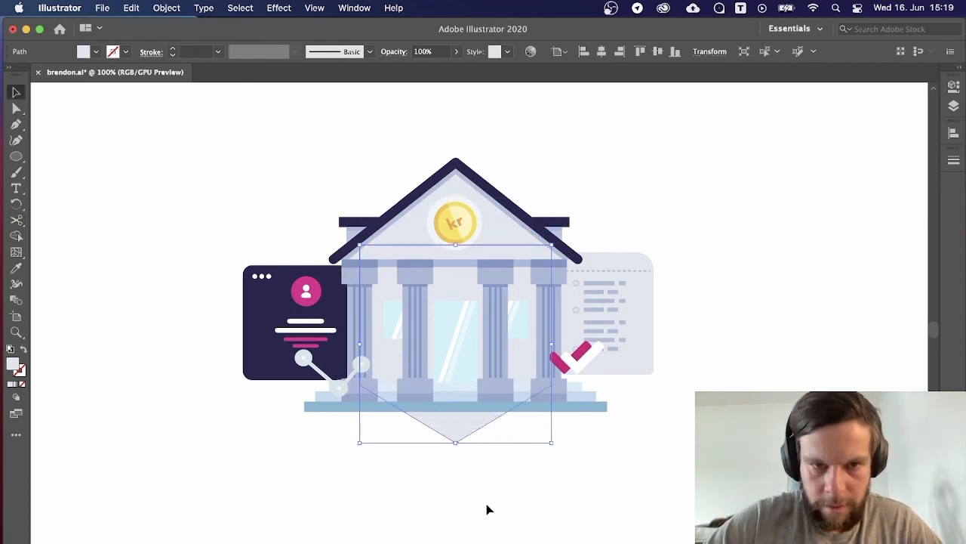
{"action": "key", "text": "shift+Down"}
{"action": "key", "text": "shift+Down"}
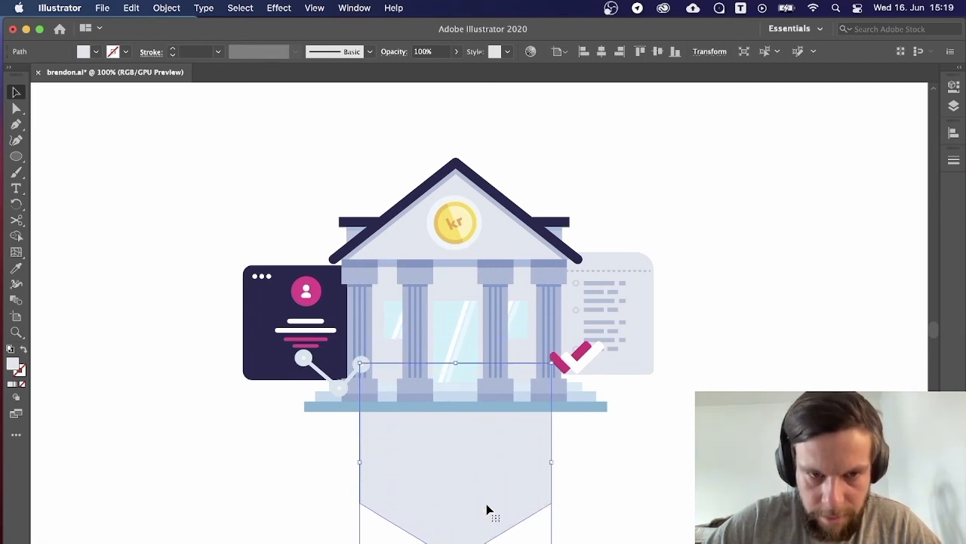
{"action": "key", "text": "Down"}
{"action": "key", "text": "Down"}
{"action": "key", "text": "Down"}
{"action": "key", "text": "Down"}
{"action": "key", "text": "Down"}
{"action": "key", "text": "Down"}
{"action": "key", "text": "Down"}
{"action": "key", "text": "Down"}
{"action": "key", "text": "Down"}
{"action": "key", "text": "Down"}
{"action": "key", "text": "Down"}
{"action": "key", "text": "Down"}
{"action": "key", "text": "Down"}
{"action": "key", "text": "Down"}
{"action": "key", "text": "Down"}
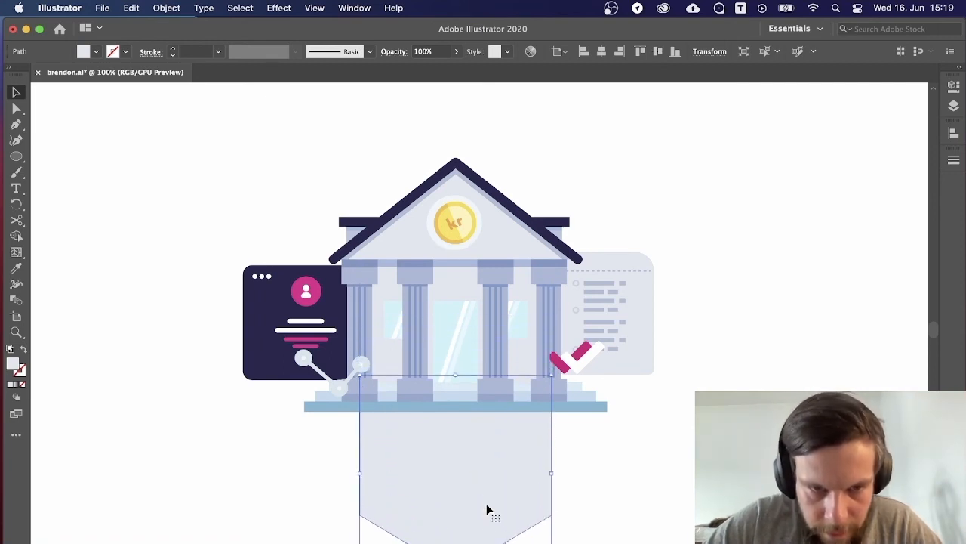
Shorten the facade copy by raising its lower anchor points to the steps, and delete the points forming its tip.
{"action": "key", "text": "a"}
{"action": "left_click_drag", "start_coordinate": [552, 515], "coordinate": [551, 395]}
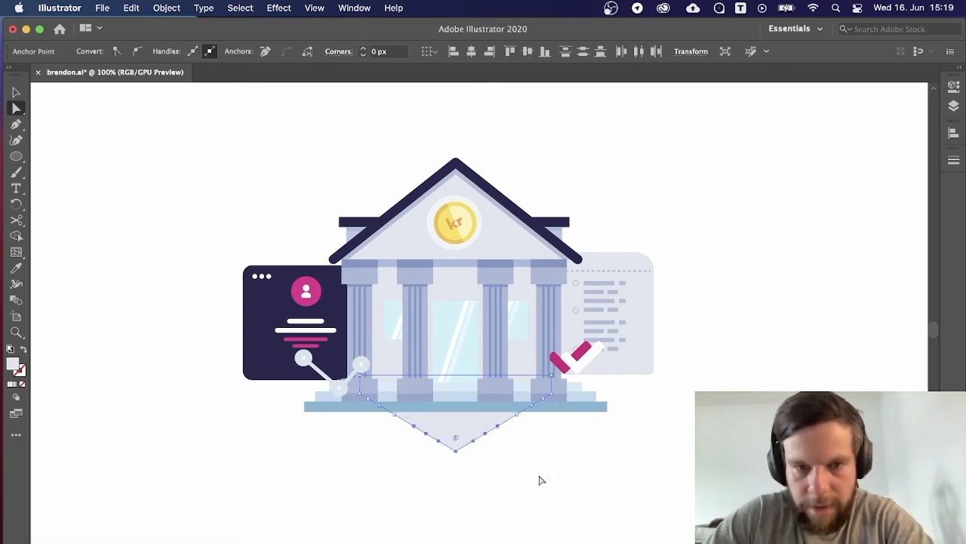
{"action": "key", "text": "BackSpace"}
Raise the two lowest anchor points of the facade copy so its lower edge lies flat just above the foundation slab.
{"action": "left_click", "coordinate": [517, 414]}
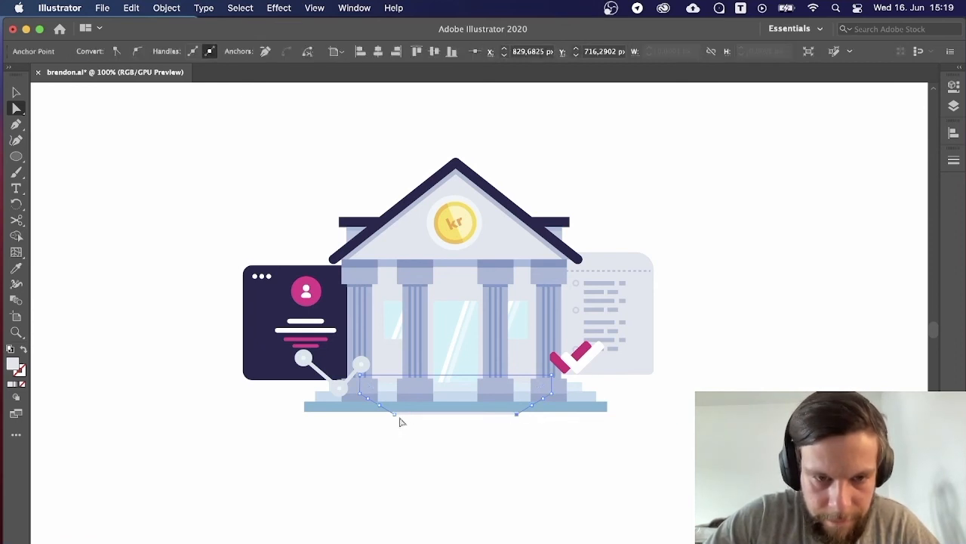
{"action": "left_click", "coordinate": [394, 413], "text": "shift"}
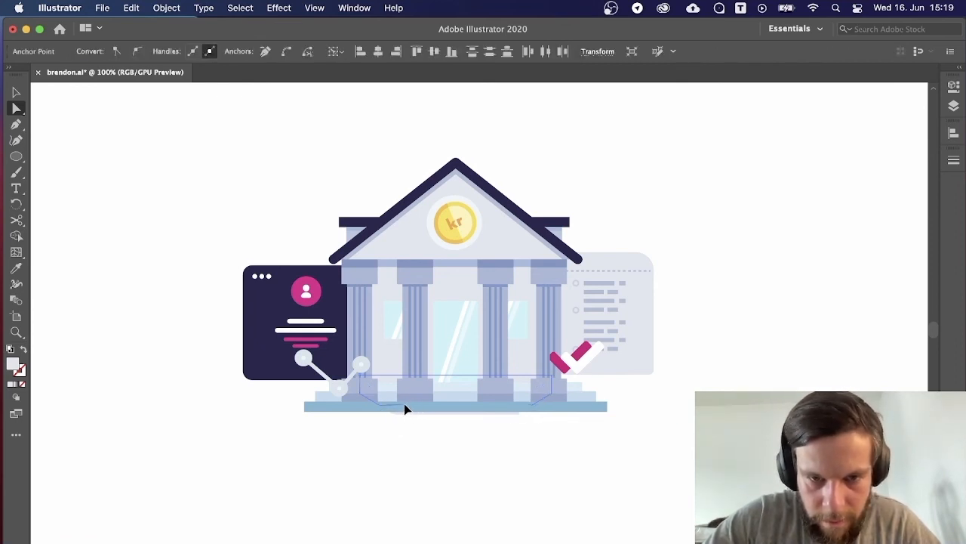
{"action": "key", "text": "ctrl+j"}
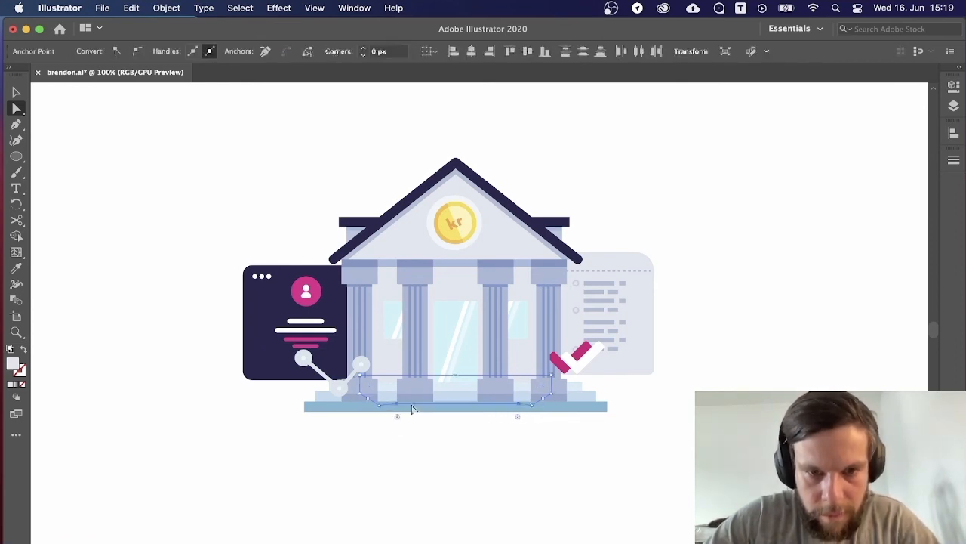
Fill the facade copy with the light purple of the gable's shadow and reduce its opacity to 47%.
{"action": "key", "text": "i"}
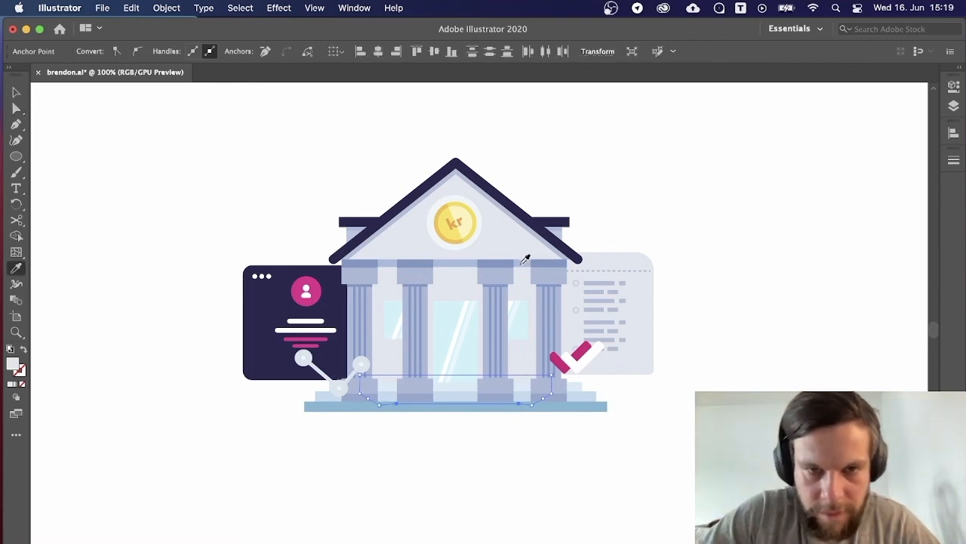
{"action": "left_click", "coordinate": [527, 257]}
{"action": "key", "text": "v"}
{"action": "left_click", "coordinate": [780, 328]}
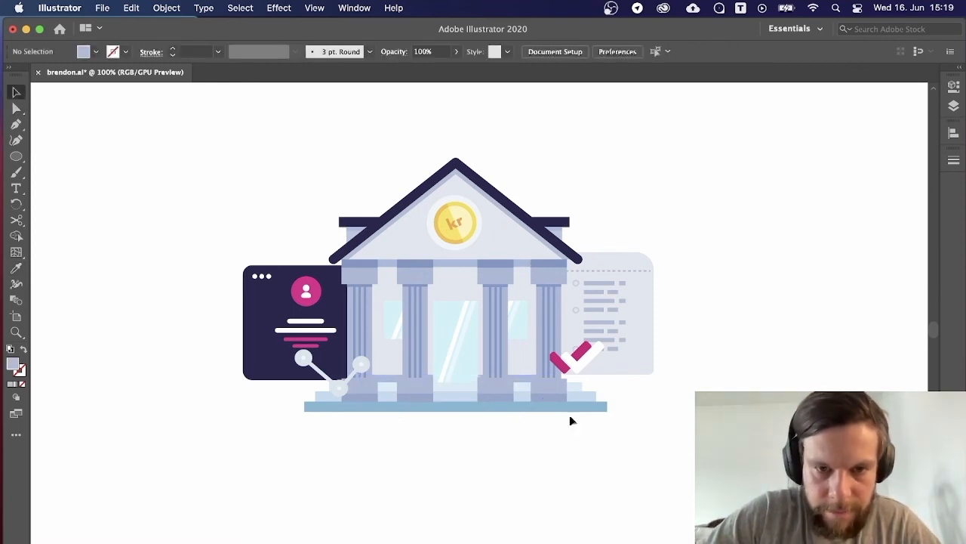
{"action": "left_click", "coordinate": [525, 386]}
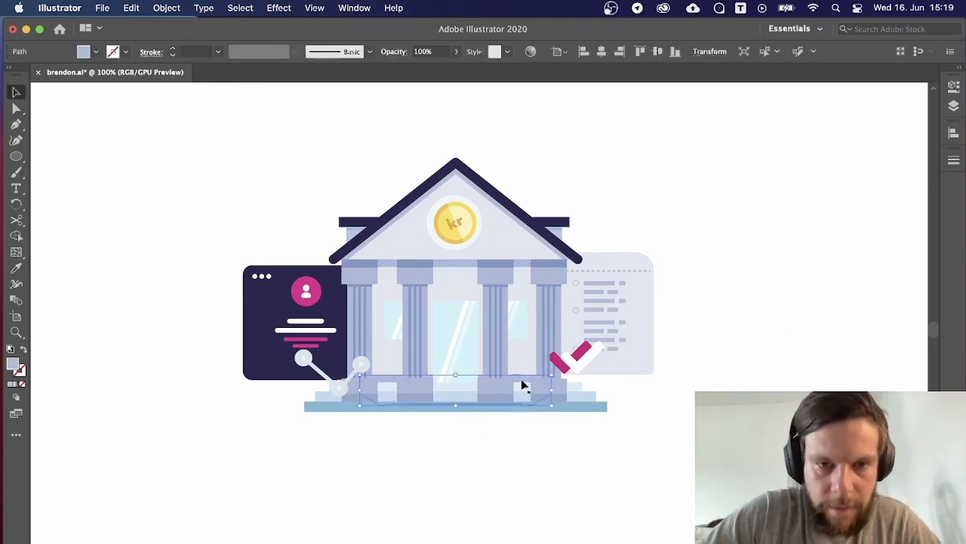
{"action": "left_click", "coordinate": [456, 52]}
{"action": "left_click", "coordinate": [428, 68]}
{"action": "left_click", "coordinate": [474, 106]}
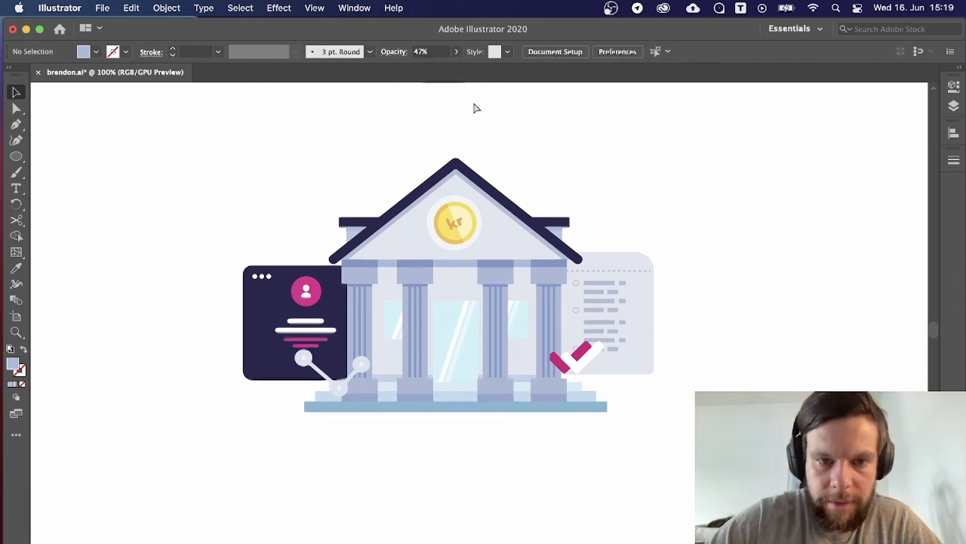
Duplicate the door pane in place and shorten the copy to a low strip along the door's lower edge.
{"action": "key", "text": "super+="}
{"action": "key", "text": "super+="}
{"action": "key", "text": "super+="}
{"action": "left_click_drag", "start_coordinate": [343, 127], "coordinate": [332, 94]}
{"action": "left_click", "coordinate": [436, 406]}
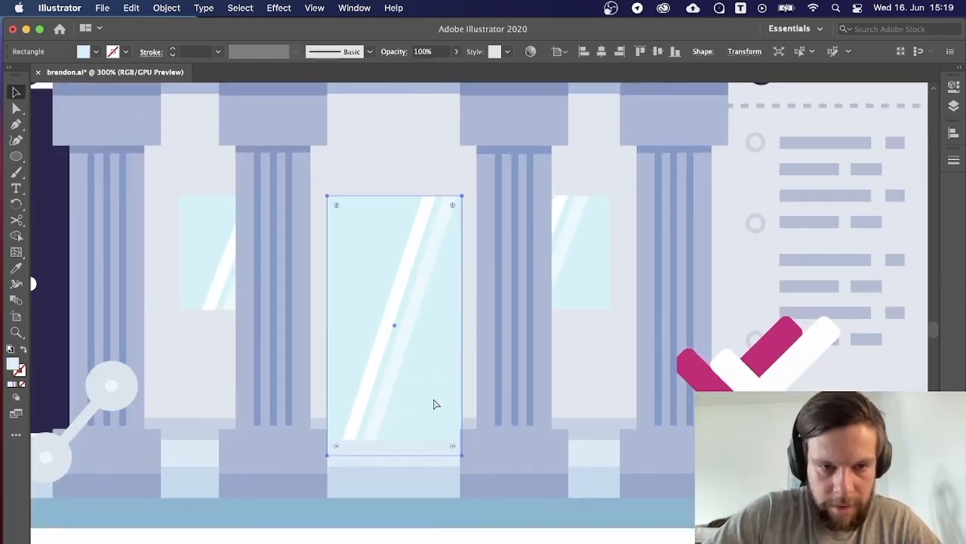
{"action": "left_click_drag", "start_coordinate": [396, 196], "coordinate": [386, 417]}
Give the strip at the foot of the door a slightly darker blue fill and save the document.
{"action": "key", "text": "i"}
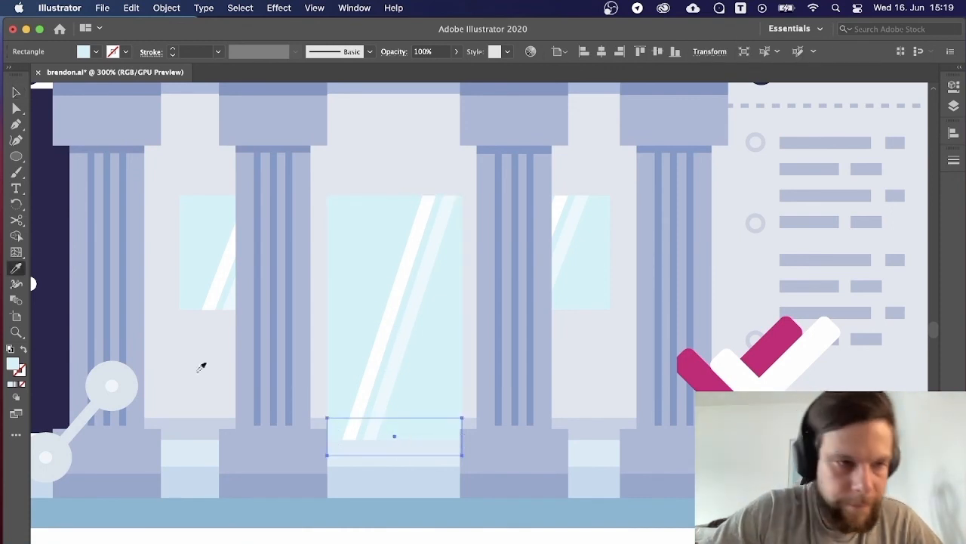
{"action": "double_click", "coordinate": [13, 364]}
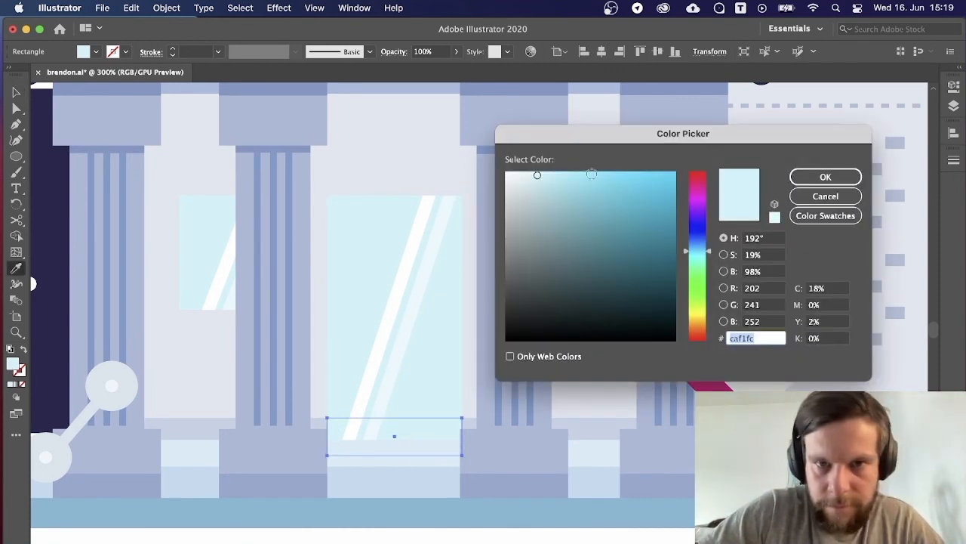
{"action": "left_click", "coordinate": [565, 182]}
{"action": "left_click", "coordinate": [825, 177]}
{"action": "key", "text": "v"}
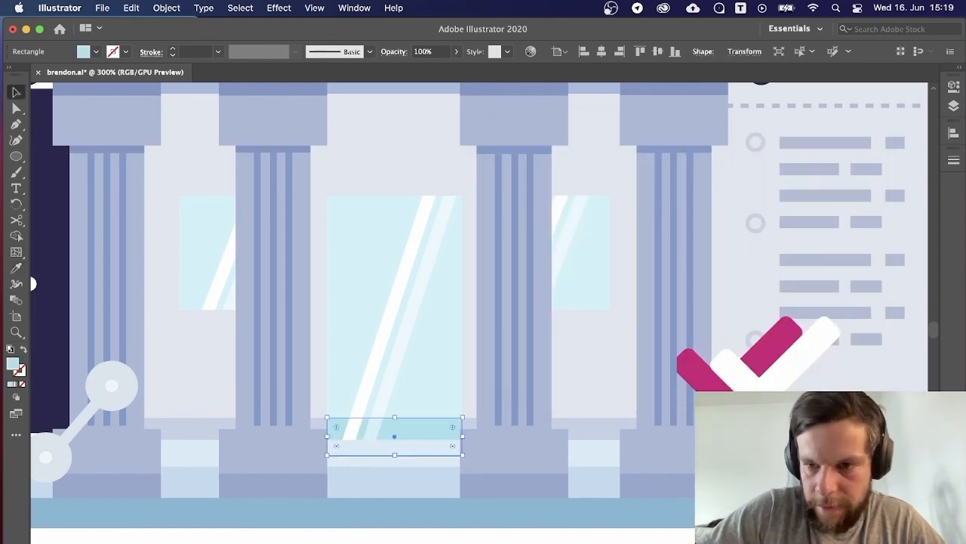
{"action": "key", "text": "super+shift+a"}
{"action": "key", "text": "super+s"}
Examine the shaded bank as a whole and compare it with the character and dashboard illustrations.
{"action": "key", "text": "super+minus"}
{"action": "key", "text": "super+minus"}
{"action": "key", "text": "super+minus"}
{"action": "key", "text": "super+minus"}
{"action": "key", "text": "super+minus"}
{"action": "key", "text": "super+plus"}
{"action": "key", "text": "super+plus"}
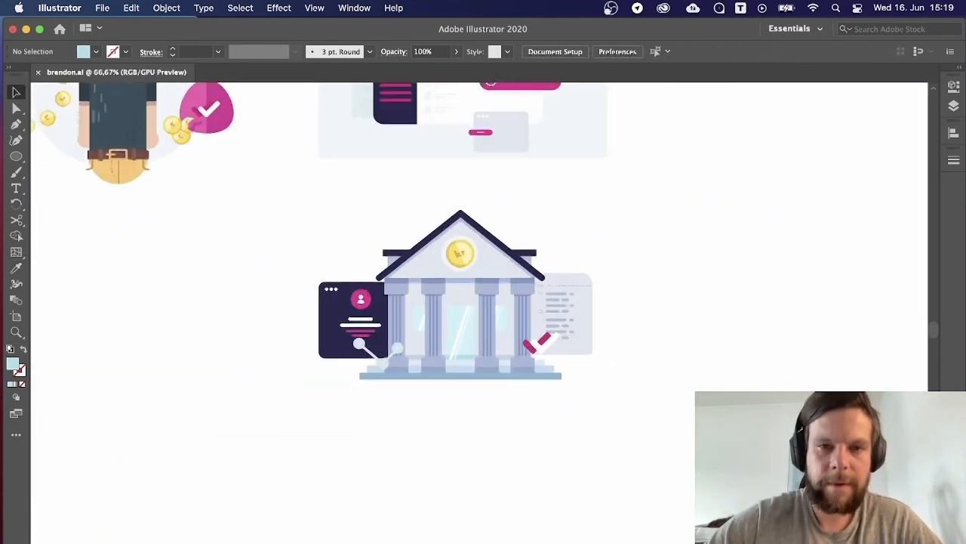
{"action": "scroll", "coordinate": [450, 274], "scroll_direction": "up", "scroll_amount": 1}
{"action": "key", "text": "super+minus"}
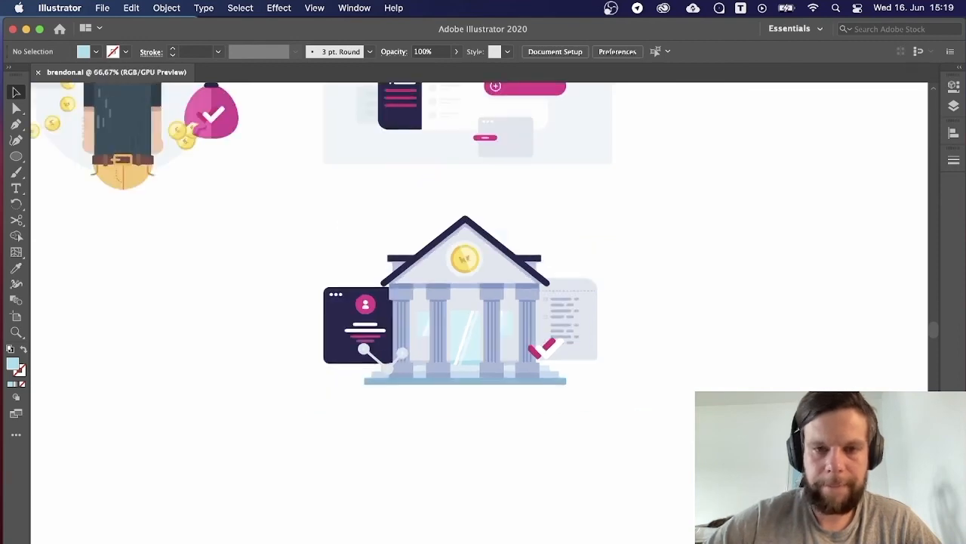
{"action": "key", "text": "super+minus"}
{"action": "key", "text": "super+minus"}
{"action": "key", "text": "super+plus"}
{"action": "key", "text": "super+plus"}
{"action": "key", "text": "super+plus"}
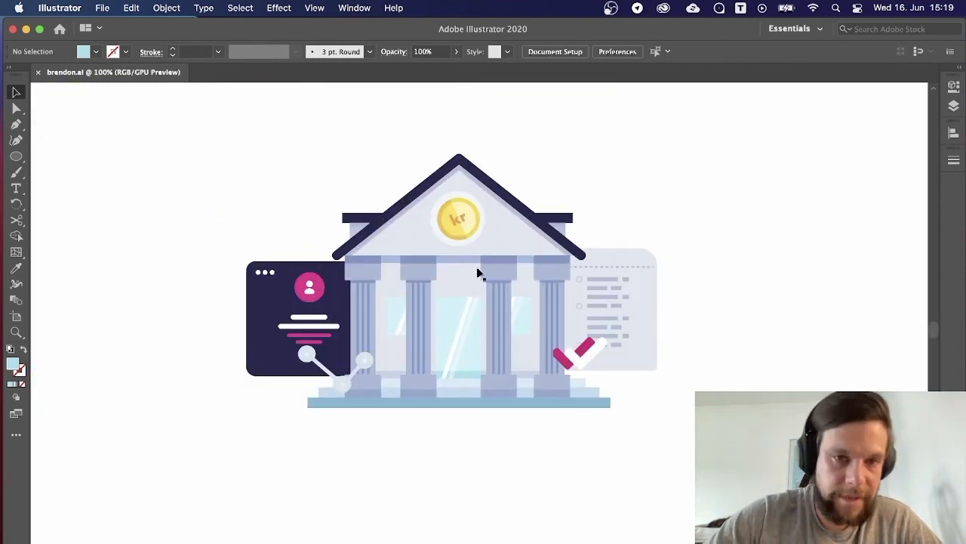
{"action": "left_click", "coordinate": [463, 240]}
{"action": "left_click", "coordinate": [688, 153]}
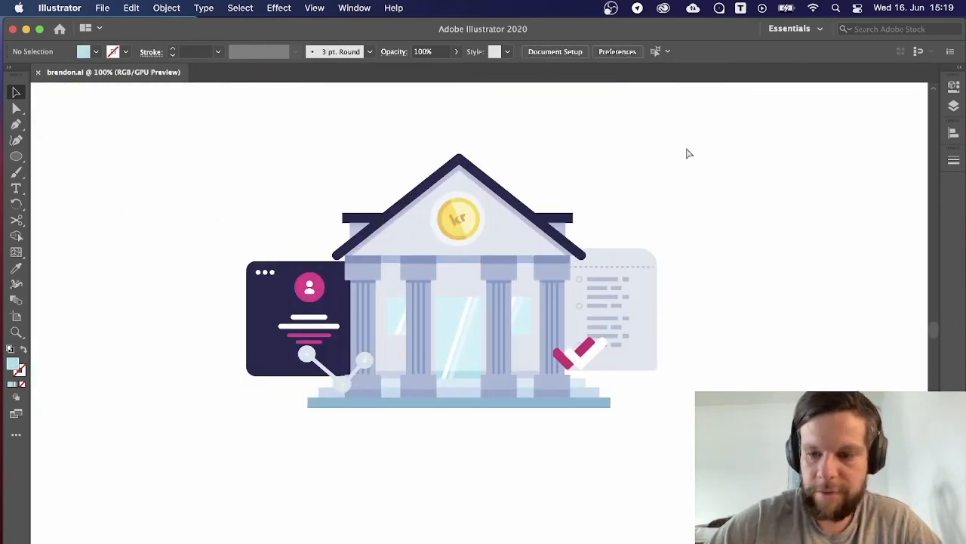
Draw a small square over the inner end of the first column's top band and fill it with the capital's light purple.
{"action": "key", "text": "super+plus"}
{"action": "key", "text": "super+plus"}
{"action": "key", "text": "super+minus"}
{"action": "key", "text": "b"}
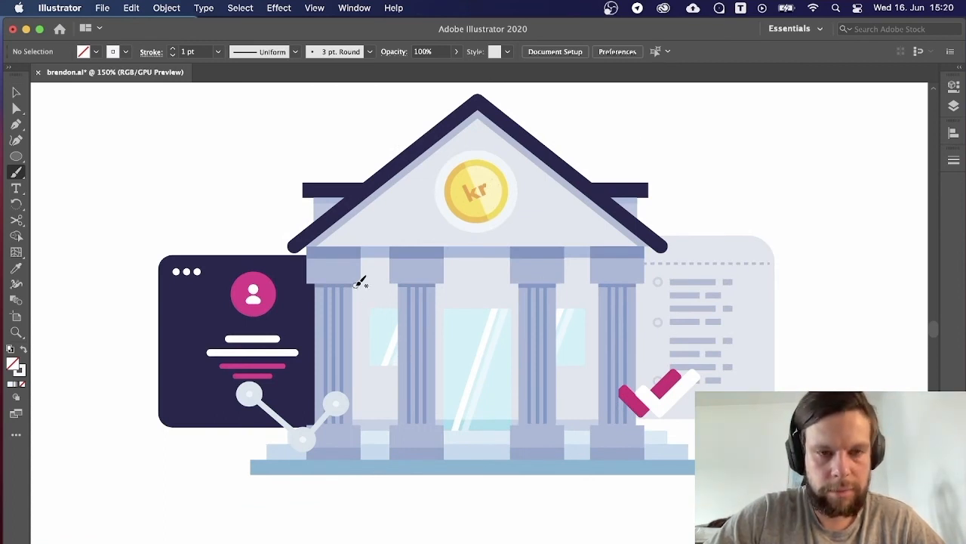
{"action": "key", "text": "m"}
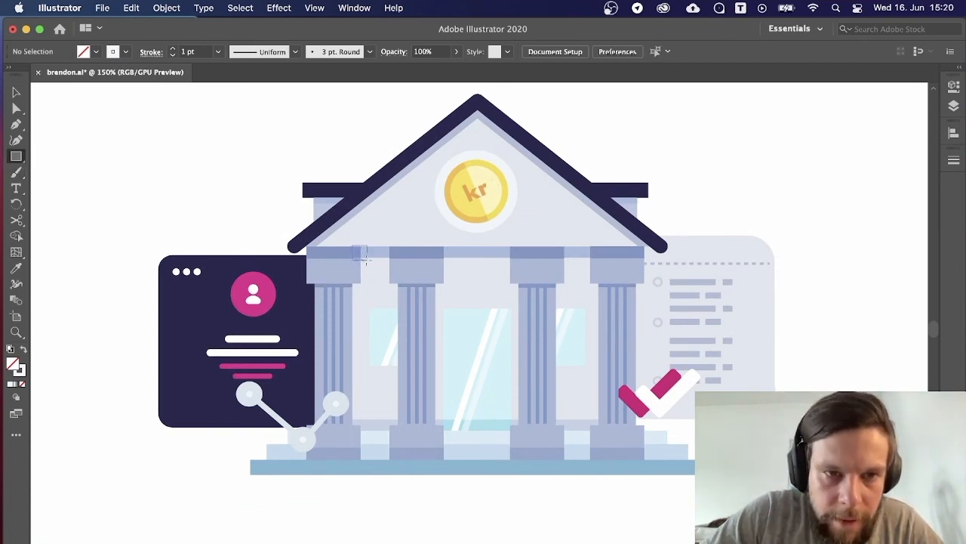
{"action": "left_click_drag", "start_coordinate": [366, 259], "coordinate": [370, 263]}
{"action": "key", "text": "i"}
{"action": "left_click", "coordinate": [345, 278]}
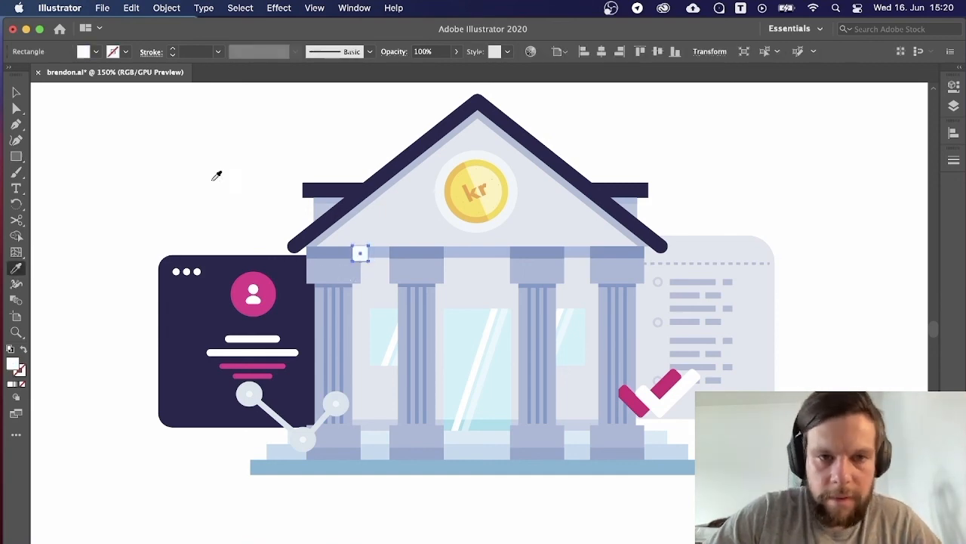
{"action": "key", "text": "super+equal"}
{"action": "key", "text": "v"}
{"action": "key", "text": "super+equal"}
{"action": "left_click", "coordinate": [200, 208]}
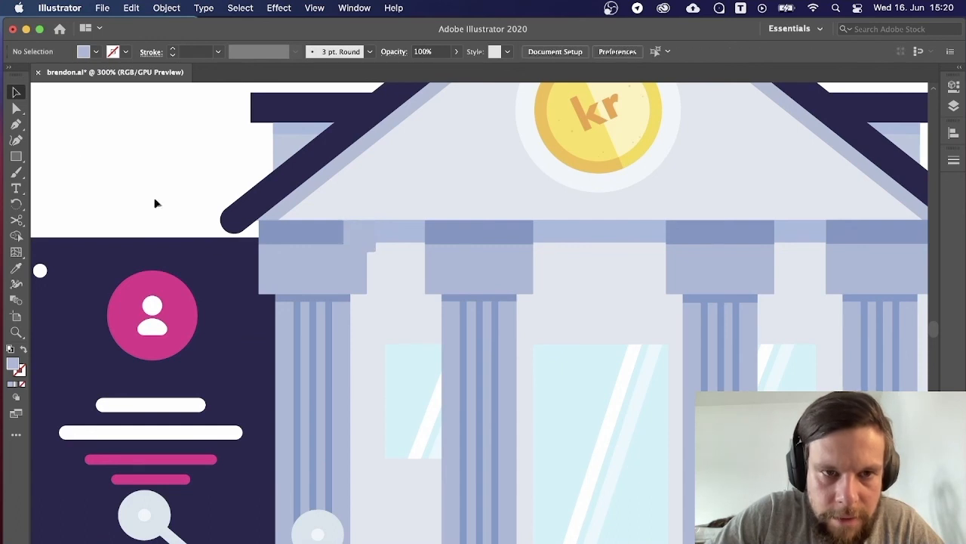
Duplicate the small square along the lintel to bridge the gap between the first and second columns.
{"action": "left_click_drag", "start_coordinate": [381, 243], "coordinate": [401, 242]}
{"action": "key", "text": "super+z"}
{"action": "left_click", "coordinate": [152, 137]}
{"action": "left_click", "coordinate": [173, 160]}
{"action": "left_click", "coordinate": [116, 158]}
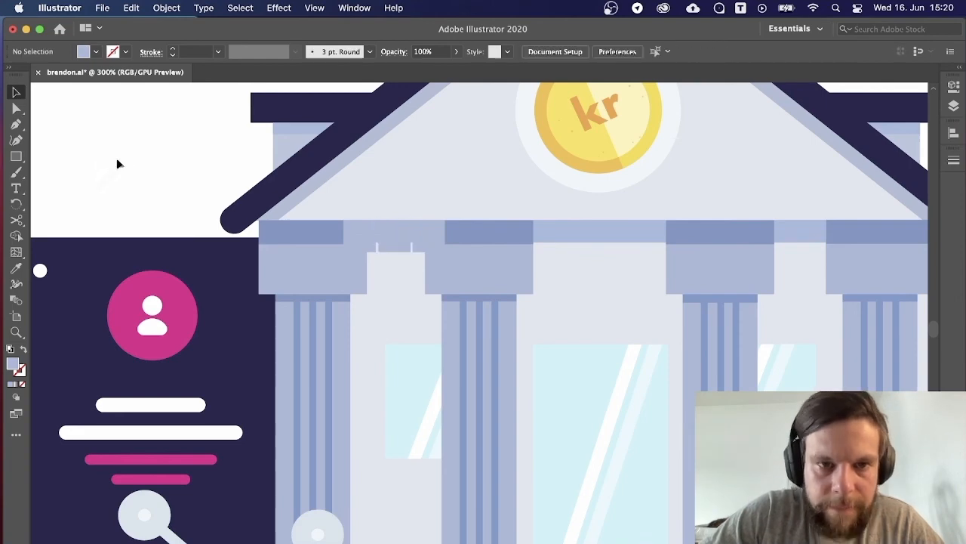
Delete the middle square between the first two columns and move the remaining two squares slightly closer together.
{"action": "key", "text": "super+minus"}
{"action": "key", "text": "super+minus"}
{"action": "key", "text": "super+minus"}
{"action": "key", "text": "super+plus"}
{"action": "key", "text": "super+plus"}
{"action": "key", "text": "super+plus"}
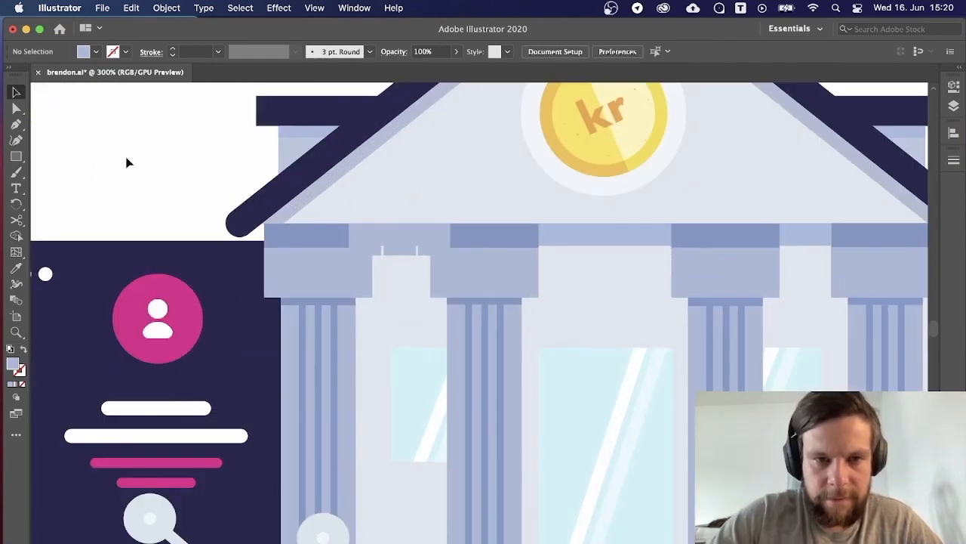
{"action": "left_click", "coordinate": [401, 244]}
{"action": "key", "text": "Delete"}
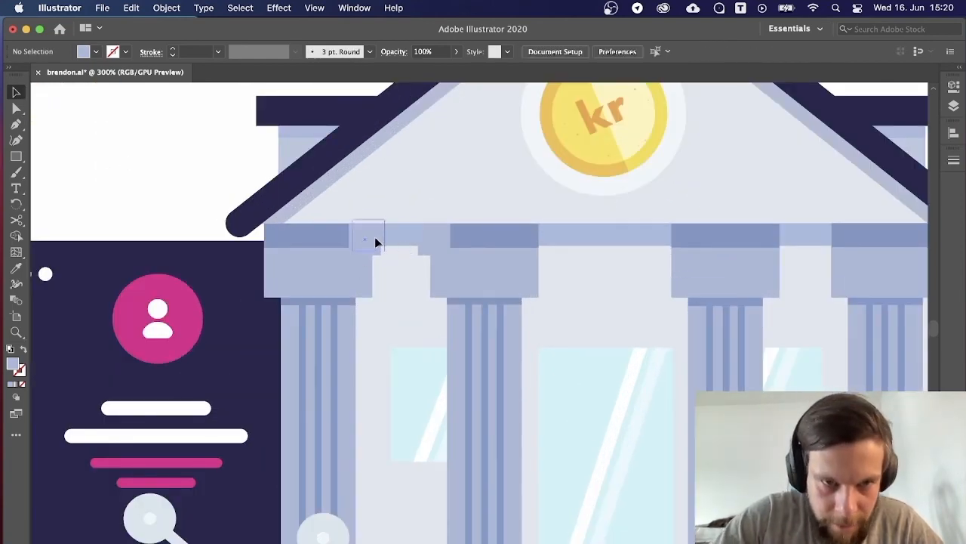
{"action": "left_click_drag", "start_coordinate": [370, 242], "coordinate": [414, 242]}
Fill both small squares with the darker blue of the columns' top bands.
{"action": "left_click", "coordinate": [172, 185]}
{"action": "left_click", "coordinate": [376, 245], "text": "shift"}
{"action": "key", "text": "i"}
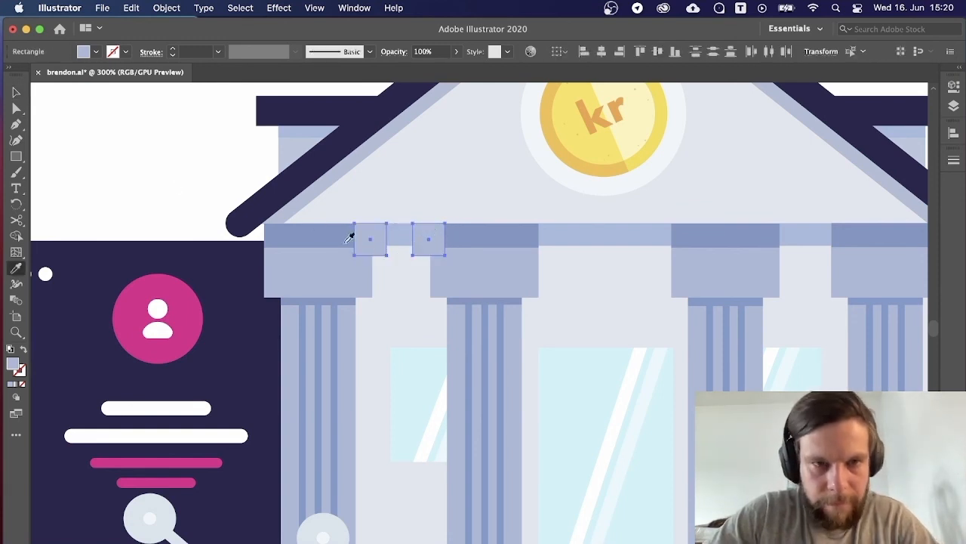
{"action": "left_click", "coordinate": [348, 241]}
{"action": "key", "text": "v"}
{"action": "left_click", "coordinate": [182, 176]}
Copy a blue square to the opposite end of the second column's top band so it overhangs the capital on both sides.
{"action": "key", "text": "super+minus"}
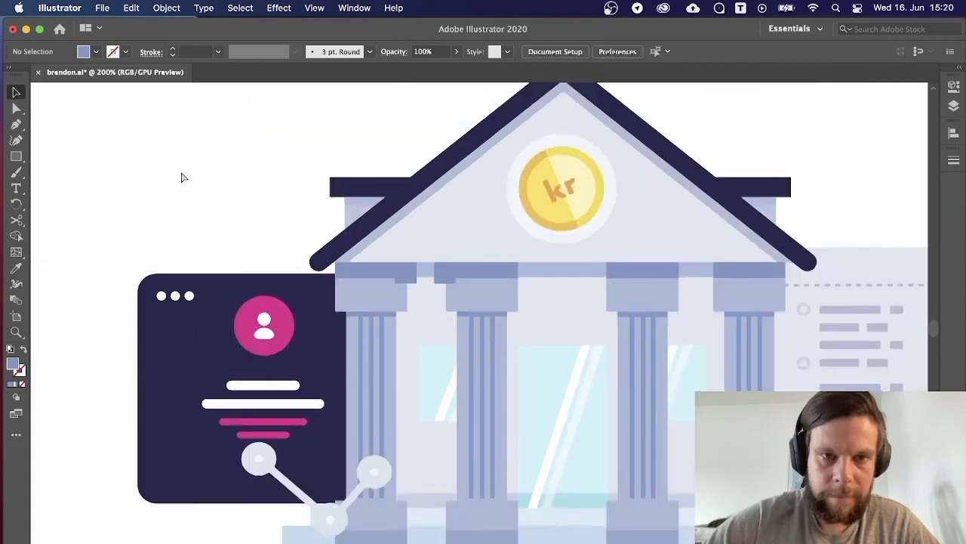
{"action": "key", "text": "super+minus"}
{"action": "key", "text": "super+minus"}
{"action": "key", "text": "super+minus"}
{"action": "key", "text": "super+plus"}
{"action": "key", "text": "super+plus"}
{"action": "left_click_drag", "start_coordinate": [222, 242], "coordinate": [193, 225]}
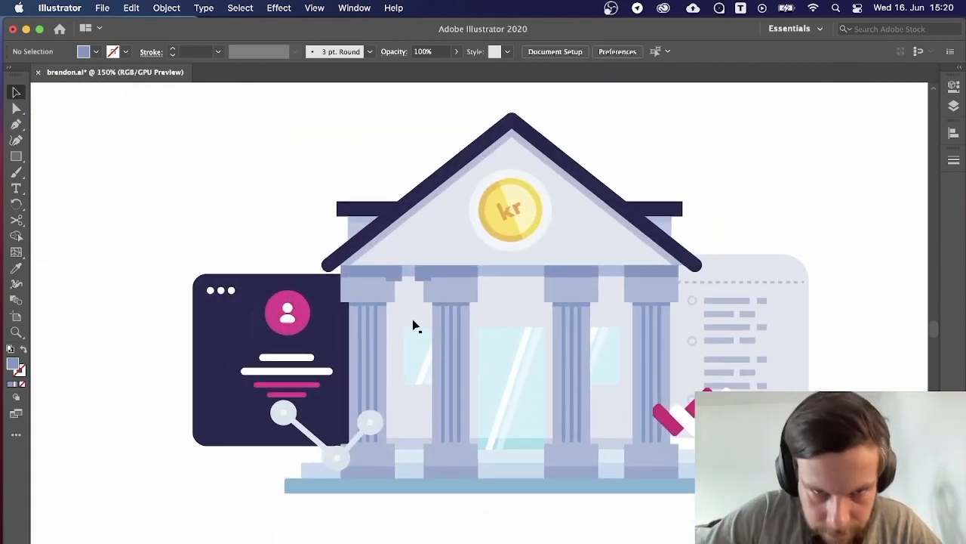
{"action": "left_click", "coordinate": [424, 275]}
{"action": "left_click", "coordinate": [252, 242]}
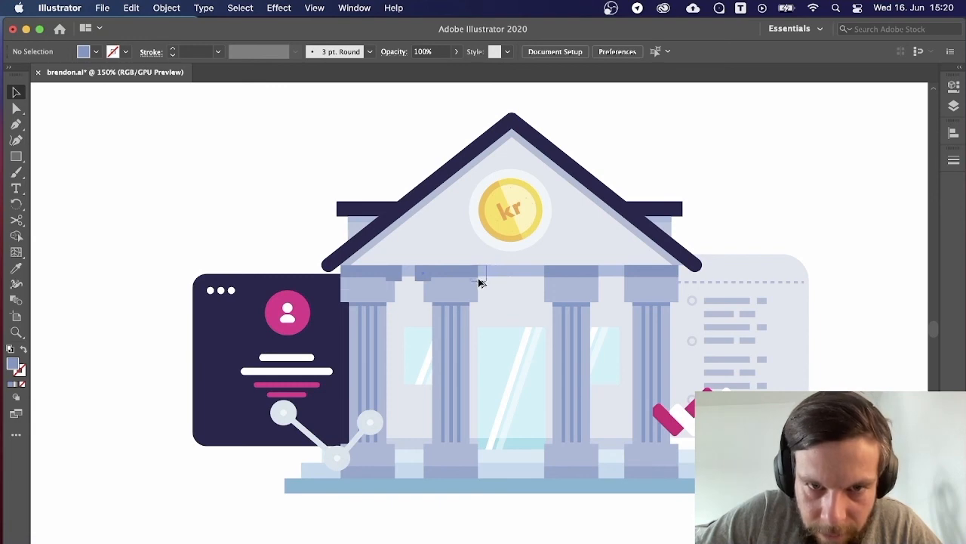
{"action": "key", "text": "super+minus"}
{"action": "key", "text": "super+minus"}
{"action": "key", "text": "super+minus"}
{"action": "key", "text": "super+minus"}
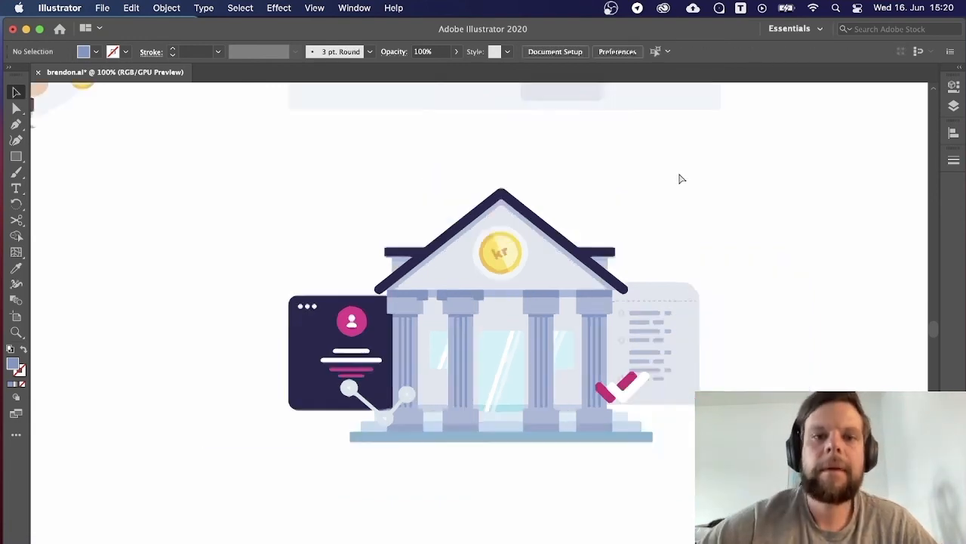
Try a copy of the blue square at the outer end of the first column's top band, then remove it.
{"action": "key", "text": "super+plus"}
{"action": "key", "text": "super+plus"}
{"action": "key", "text": "super+plus"}
{"action": "key", "text": "super+plus"}
{"action": "key", "text": "super+plus"}
{"action": "key", "text": "super+plus"}
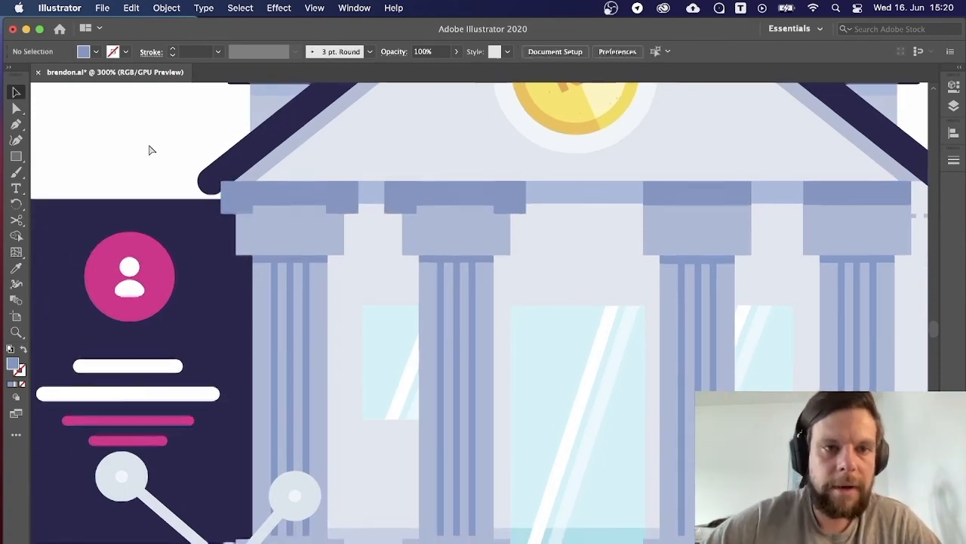
{"action": "key", "text": "super+minus"}
{"action": "key", "text": "super+minus"}
{"action": "key", "text": "super+minus"}
{"action": "key", "text": "super+minus"}
{"action": "key", "text": "super+plus"}
{"action": "key", "text": "super+plus"}
{"action": "key", "text": "super+plus"}
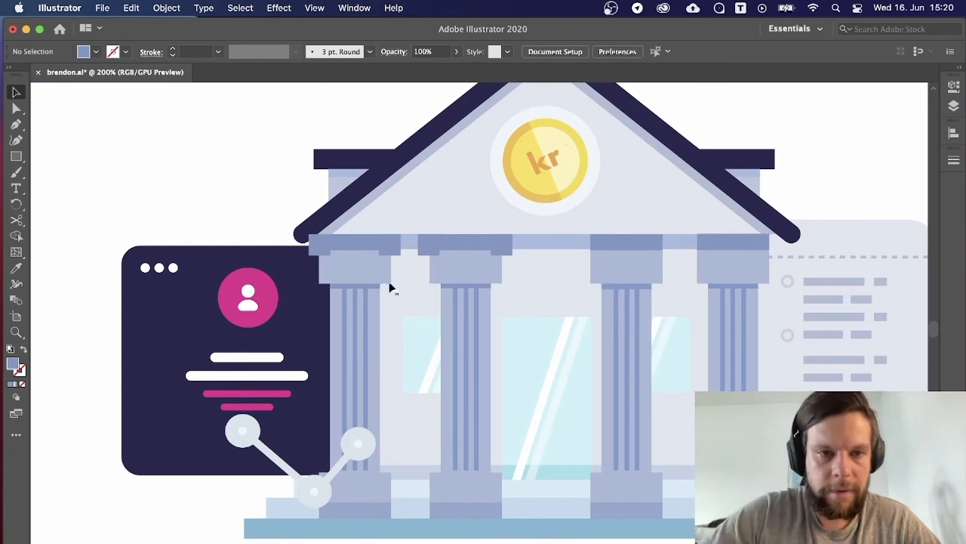
{"action": "left_click_drag", "start_coordinate": [319, 250], "coordinate": [213, 238]}
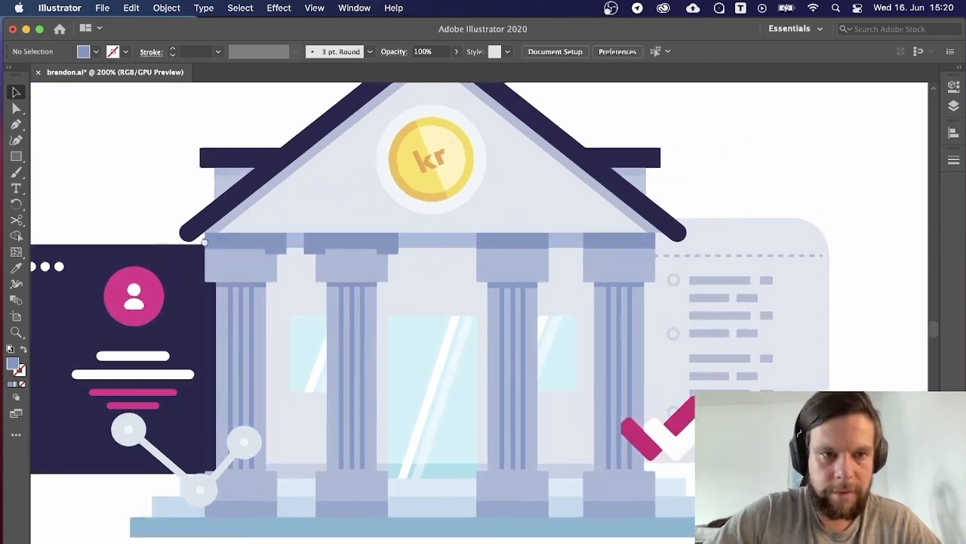
Copy the second column's pair of blue squares onto the top band of the third column.
{"action": "left_click", "coordinate": [309, 254]}
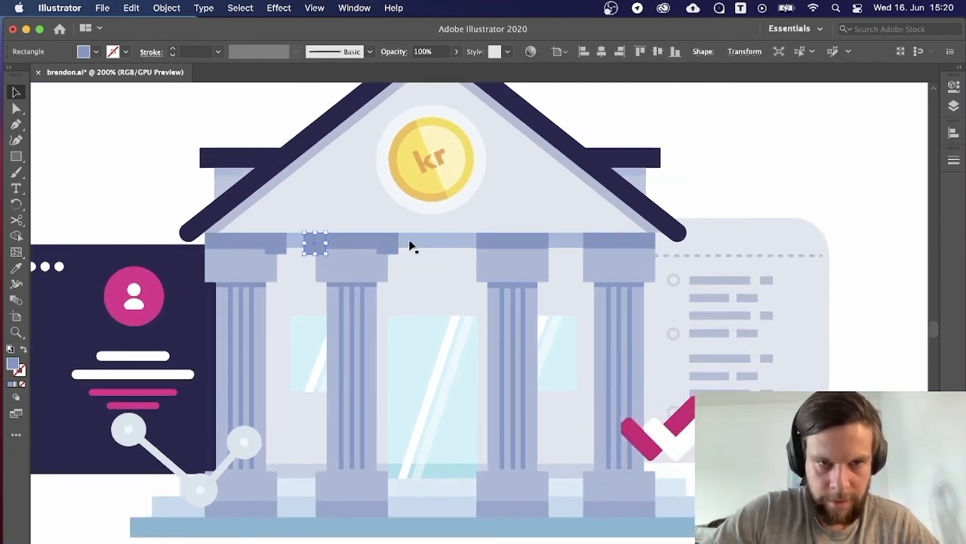
{"action": "key", "text": "super+shift+a"}
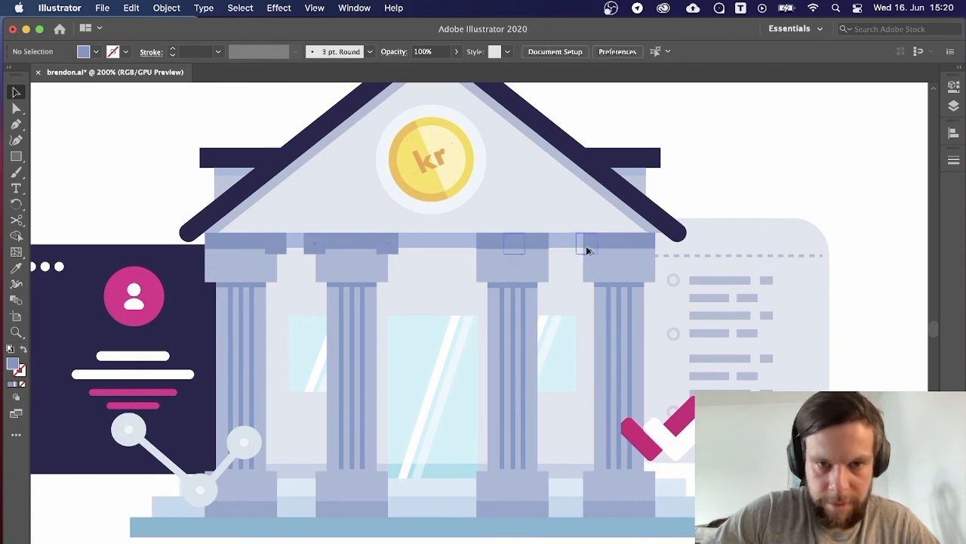
{"action": "left_click_drag", "start_coordinate": [550, 252], "coordinate": [549, 252]}
{"action": "left_click", "coordinate": [725, 148]}
{"action": "left_click_drag", "start_coordinate": [615, 258], "coordinate": [440, 277]}
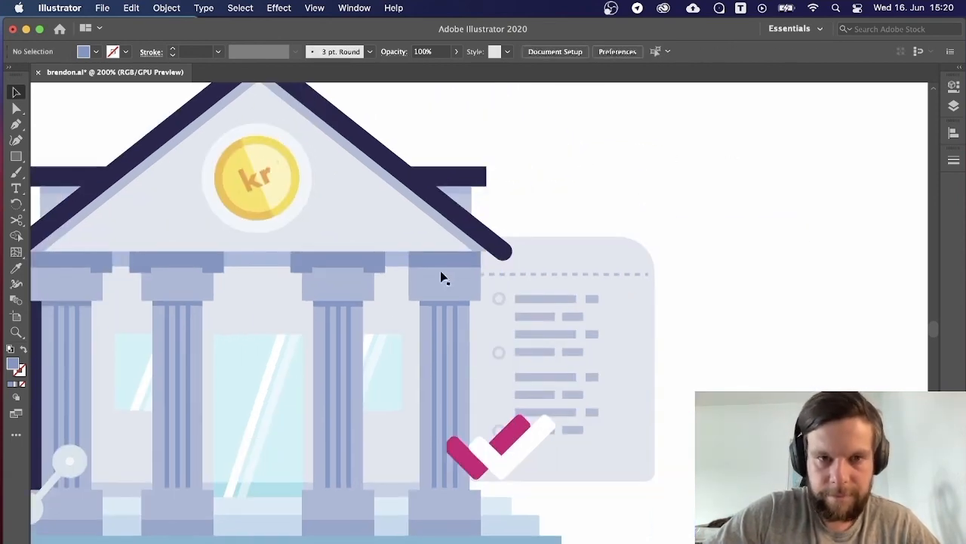
Copy the pair of blue squares onto the fourth column's top band and delete the outer square.
{"action": "left_click_drag", "start_coordinate": [380, 268], "coordinate": [483, 275]}
{"action": "double_click", "coordinate": [481, 264]}
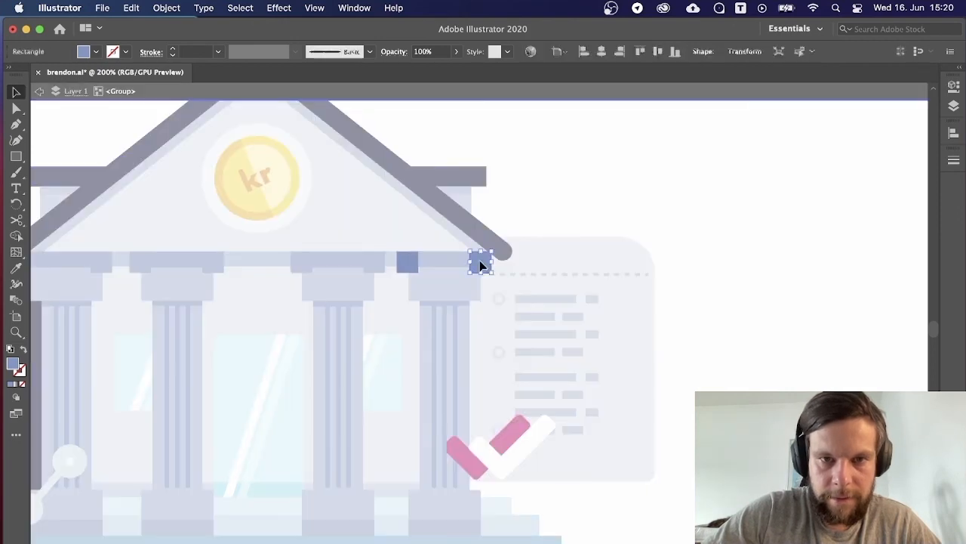
{"action": "key", "text": "Escape"}
{"action": "key", "text": "super+minus"}
{"action": "key", "text": "super+minus"}
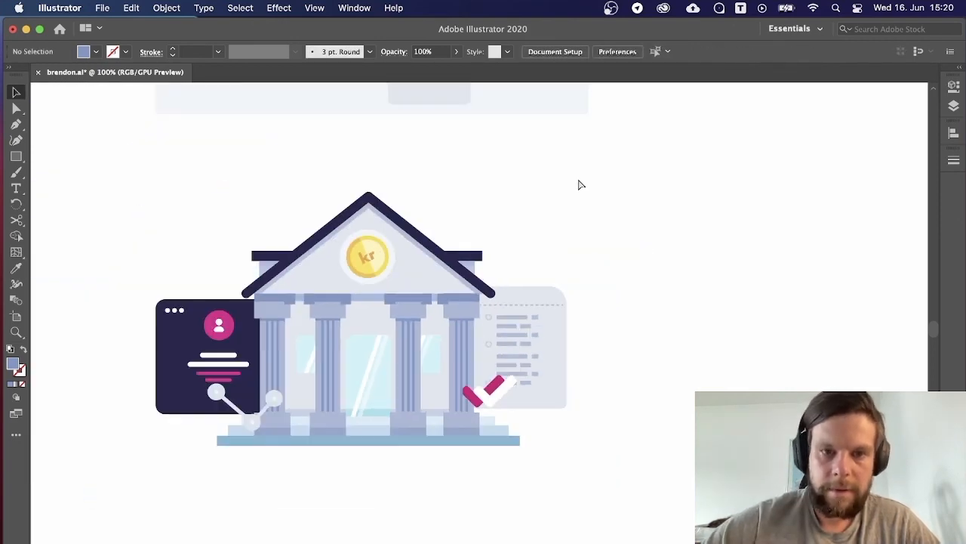
Examine the overhanging squares on the third and fourth column tops up close and check their alignment.
{"action": "key", "text": "super+equal"}
{"action": "key", "text": "super+equal"}
{"action": "key", "text": "super+equal"}
{"action": "key", "text": "super+equal"}
{"action": "key", "text": "super+equal"}
{"action": "left_click_drag", "start_coordinate": [533, 175], "coordinate": [794, 333]}
{"action": "key", "text": "super+equal"}
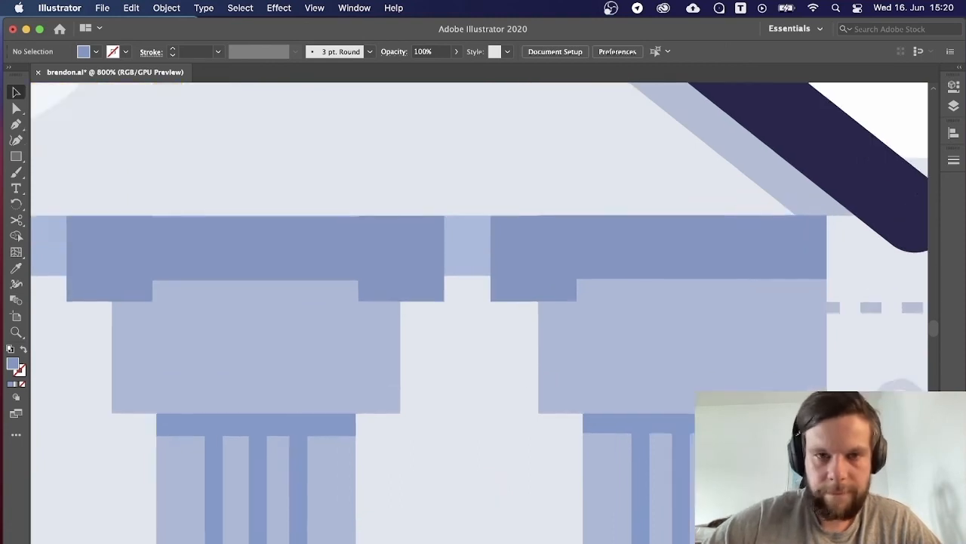
{"action": "key", "text": "super+equal"}
{"action": "key", "text": "super+equal"}
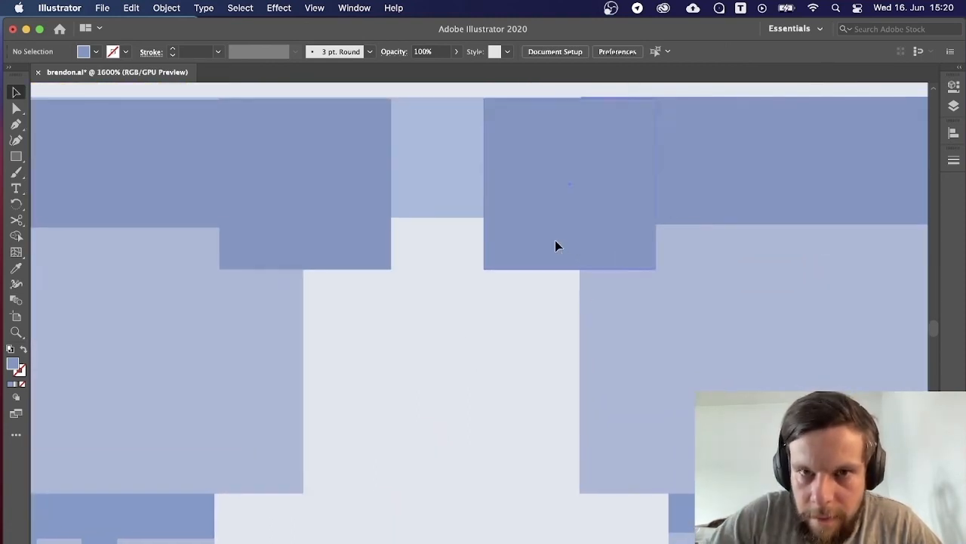
{"action": "left_click", "coordinate": [555, 240]}
{"action": "key", "text": "super+minus"}
{"action": "key", "text": "super+minus"}
{"action": "key", "text": "super+minus"}
{"action": "key", "text": "super+minus"}
{"action": "key", "text": "super+minus"}
{"action": "key", "text": "super+minus"}
{"action": "key", "text": "super+minus"}
{"action": "key", "text": "super+minus"}
{"action": "key", "text": "super+minus"}
{"action": "key", "text": "super+minus"}
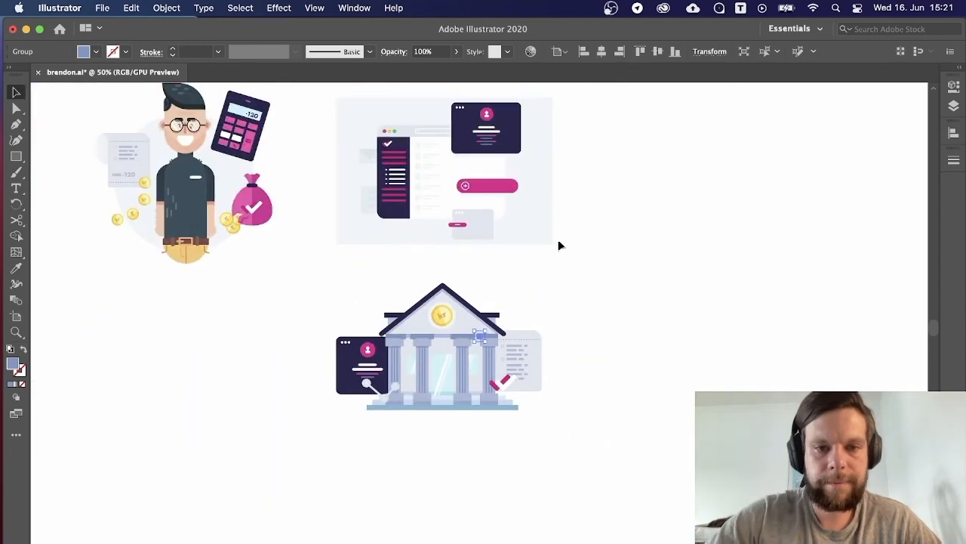
{"action": "left_click", "coordinate": [712, 317]}
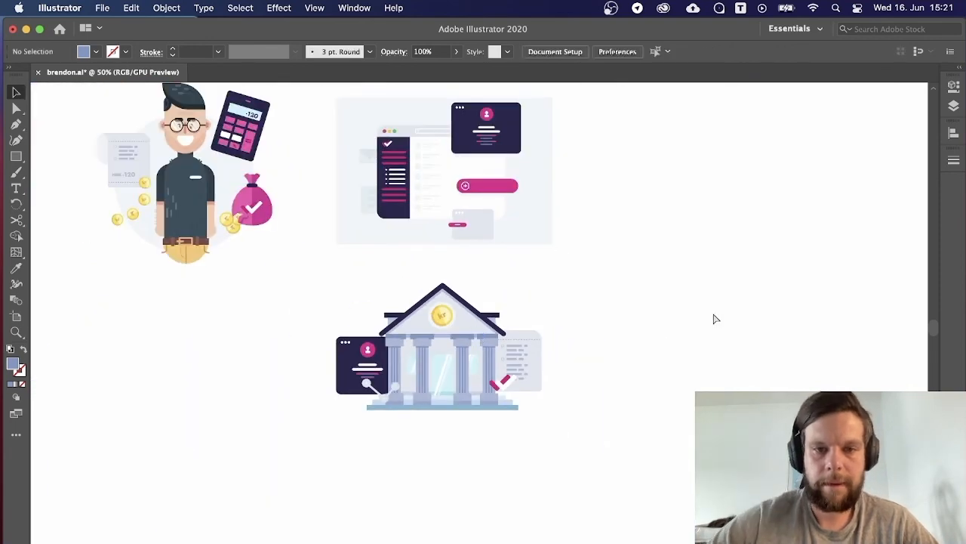
Examine the complete bank illustration with its columns, receipt and dark card for remaining refinements.
{"action": "key", "text": "super+equal"}
{"action": "key", "text": "super+equal"}
{"action": "key", "text": "super+equal"}
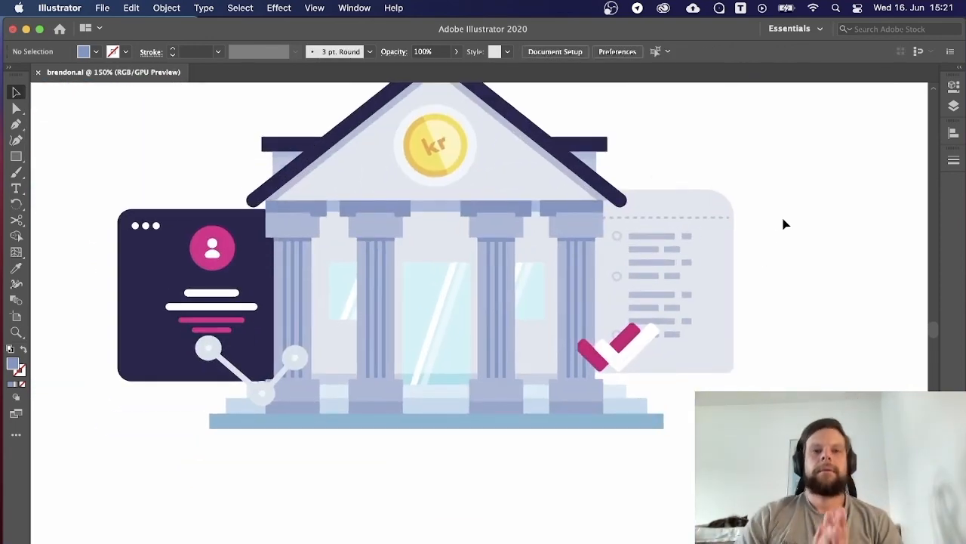
{"action": "key", "text": "super+minus"}
{"action": "key", "text": "super+minus"}
{"action": "key", "text": "super+minus"}
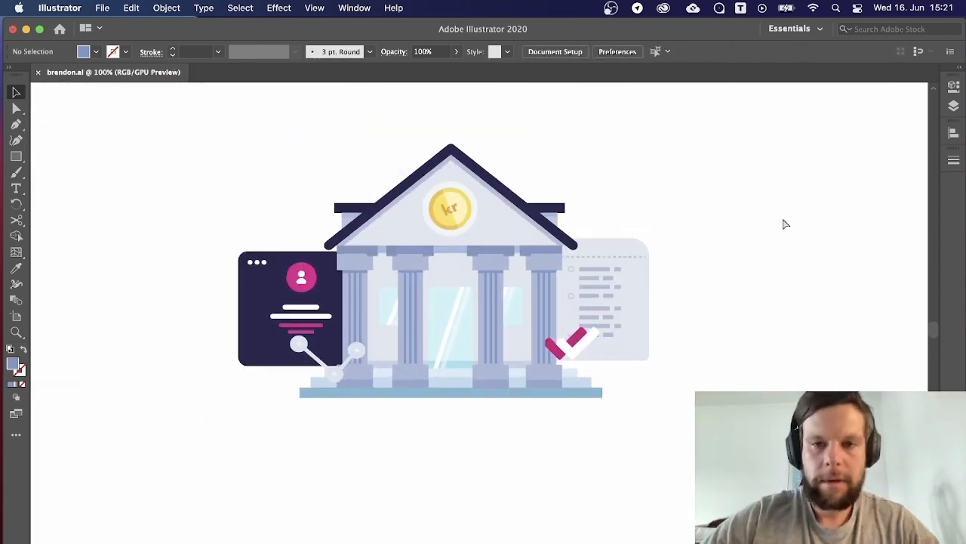
{"action": "key", "text": "super+equal"}
{"action": "key", "text": "super+equal"}
{"action": "key", "text": "super+equal"}
{"action": "scroll", "coordinate": [784, 223], "scroll_direction": "down", "scroll_amount": 2}
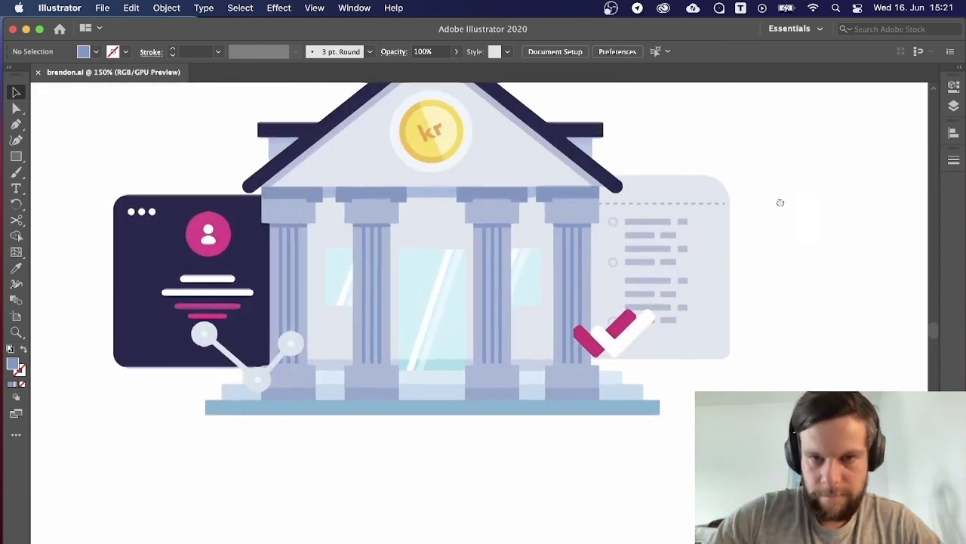
Recolor the receipt page beside the bank with the light facade color sampled from between the columns.
{"action": "left_click", "coordinate": [708, 275]}
{"action": "key", "text": "i"}
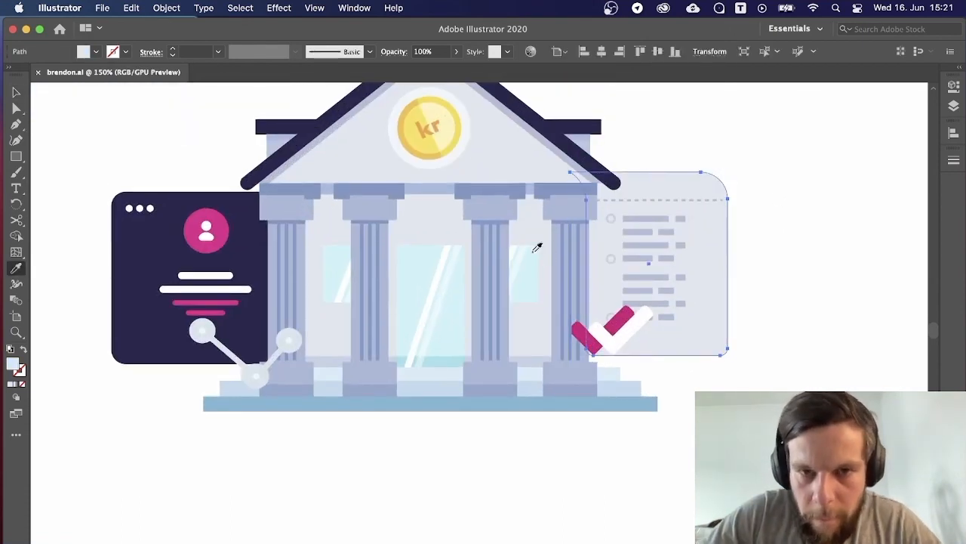
{"action": "left_click", "coordinate": [521, 222]}
{"action": "key", "text": "v"}
{"action": "left_click", "coordinate": [531, 228]}
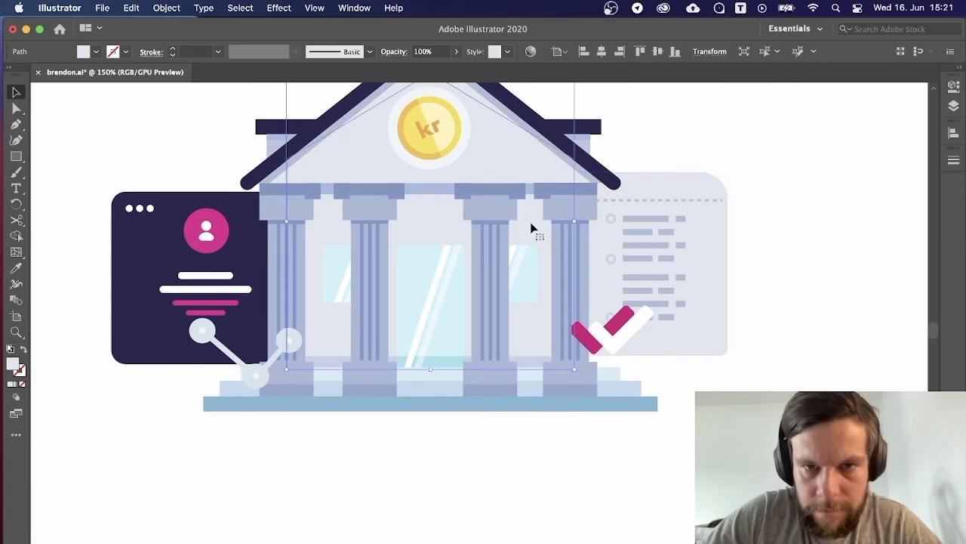
{"action": "key", "text": "i"}
{"action": "key", "text": "v"}
{"action": "left_click", "coordinate": [770, 237]}
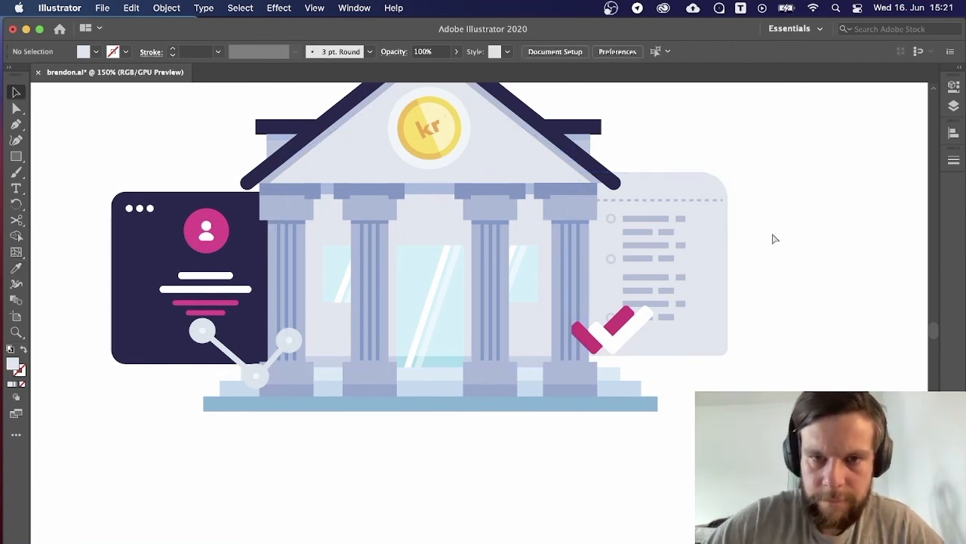
Compare the recolored receipt page with the bank and the neighboring character and dashboard illustrations.
{"action": "key", "text": "super+minus"}
{"action": "key", "text": "super+minus"}
{"action": "key", "text": "super+minus"}
{"action": "key", "text": "super+minus"}
{"action": "key", "text": "super+plus"}
{"action": "key", "text": "super+plus"}
{"action": "key", "text": "super+plus"}
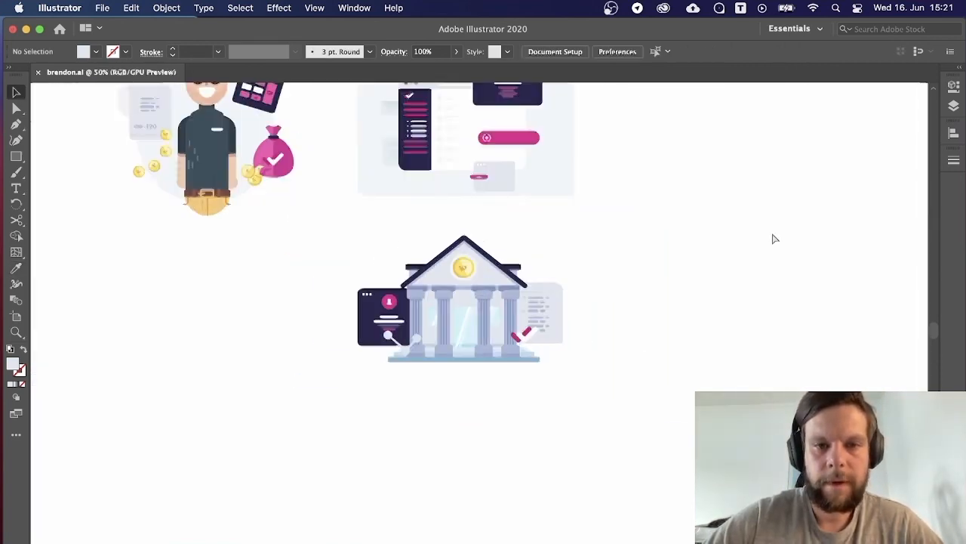
{"action": "scroll", "coordinate": [772, 237], "scroll_direction": "down", "scroll_amount": 1}
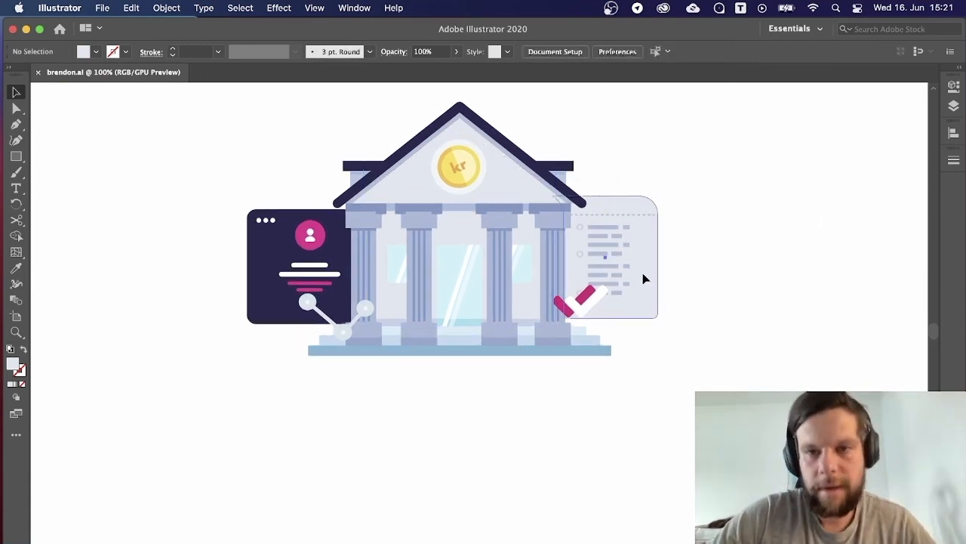
Try a shadow on the receipt using a copy of its page shifted toward the columns and filled with the text-line blue.
{"action": "left_click", "coordinate": [572, 302]}
{"action": "key", "text": "i"}
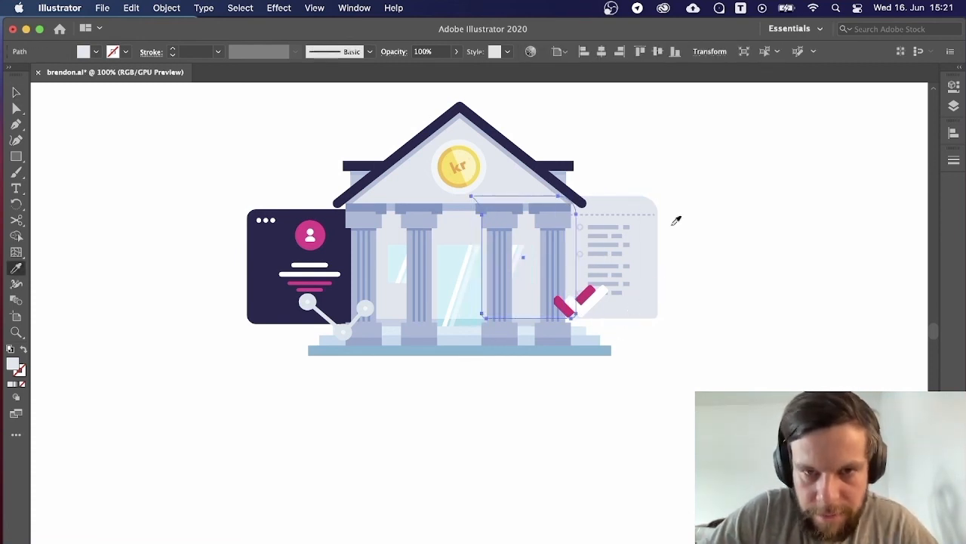
{"action": "left_click", "coordinate": [602, 222]}
{"action": "key", "text": "v"}
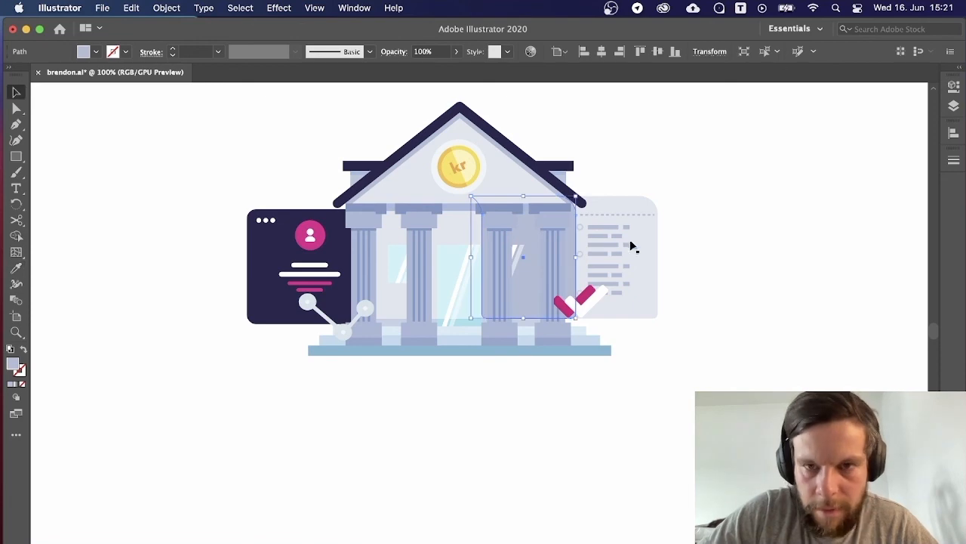
{"action": "left_click", "coordinate": [645, 248], "text": "shift"}
{"action": "right_click", "coordinate": [646, 245]}
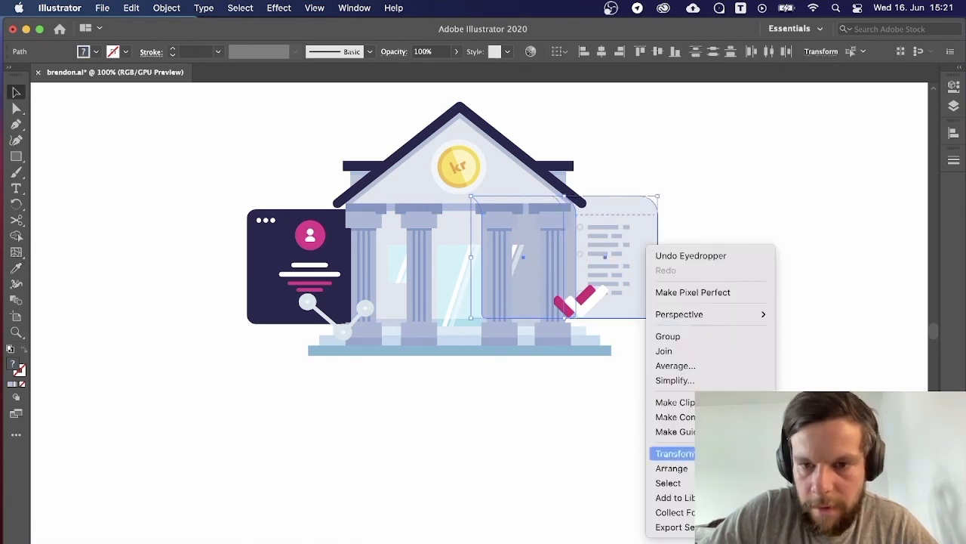
{"action": "left_click", "coordinate": [819, 299]}
{"action": "key", "text": "super+minus"}
{"action": "key", "text": "super+minus"}
{"action": "key", "text": "super+minus"}
{"action": "key", "text": "super+equal"}
{"action": "key", "text": "super+equal"}
{"action": "key", "text": "super+equal"}
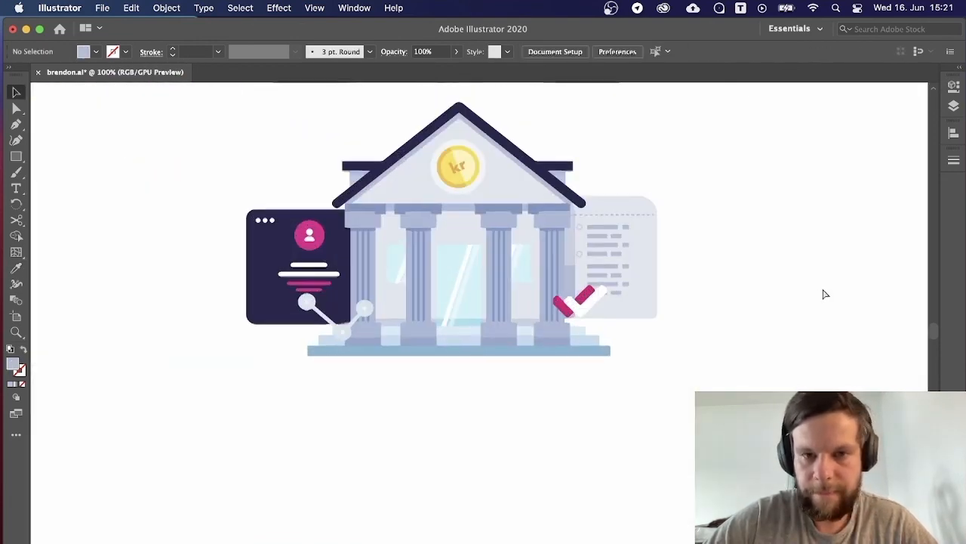
{"action": "key", "text": "super+equal"}
Delete the darker shadow copy and the strip overlapping the receipt beside the fourth column.
{"action": "left_click", "coordinate": [621, 254]}
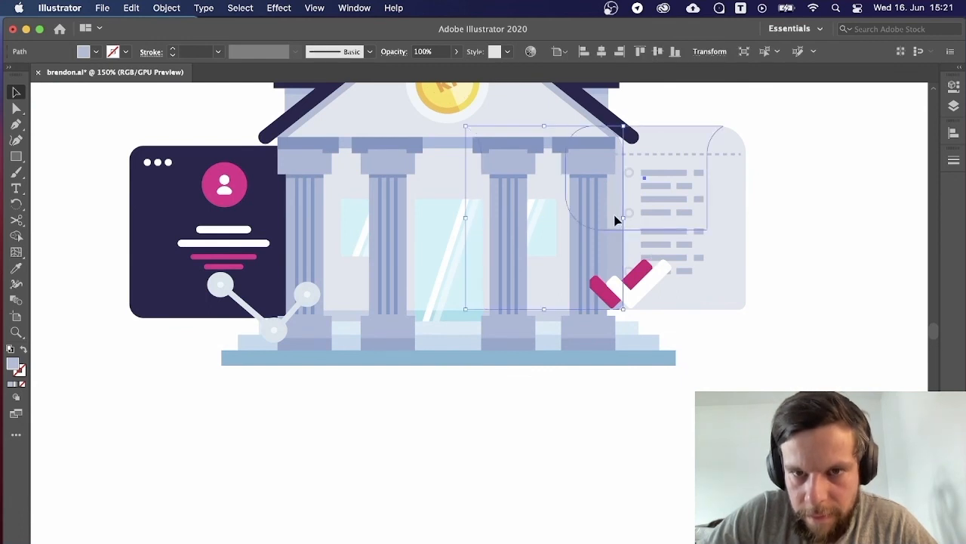
{"action": "left_click", "coordinate": [616, 220]}
{"action": "left_click", "coordinate": [767, 166]}
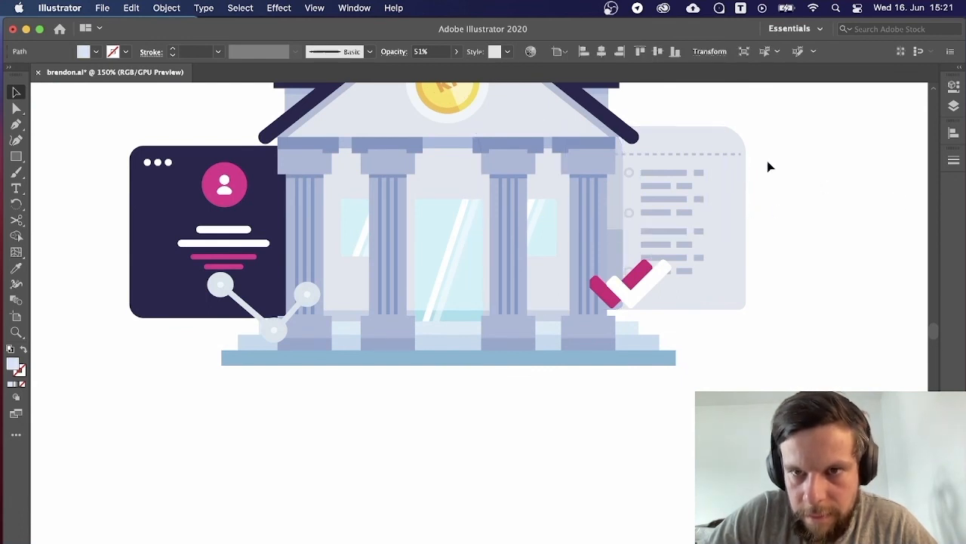
{"action": "left_click", "coordinate": [622, 212]}
{"action": "key", "text": "BackSpace"}
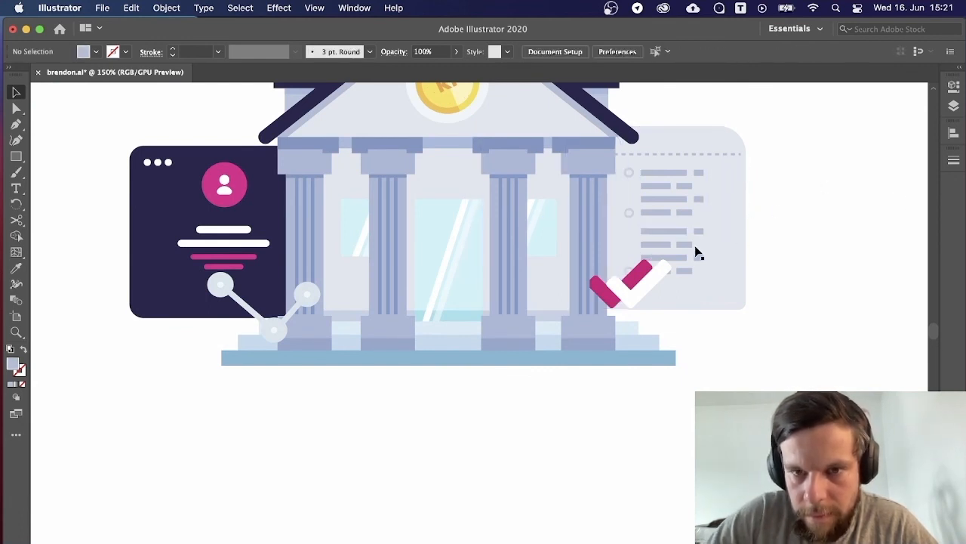
Move the receipt page slightly outward, away from the fourth column.
{"action": "left_click", "coordinate": [613, 265]}
{"action": "left_click", "coordinate": [615, 256]}
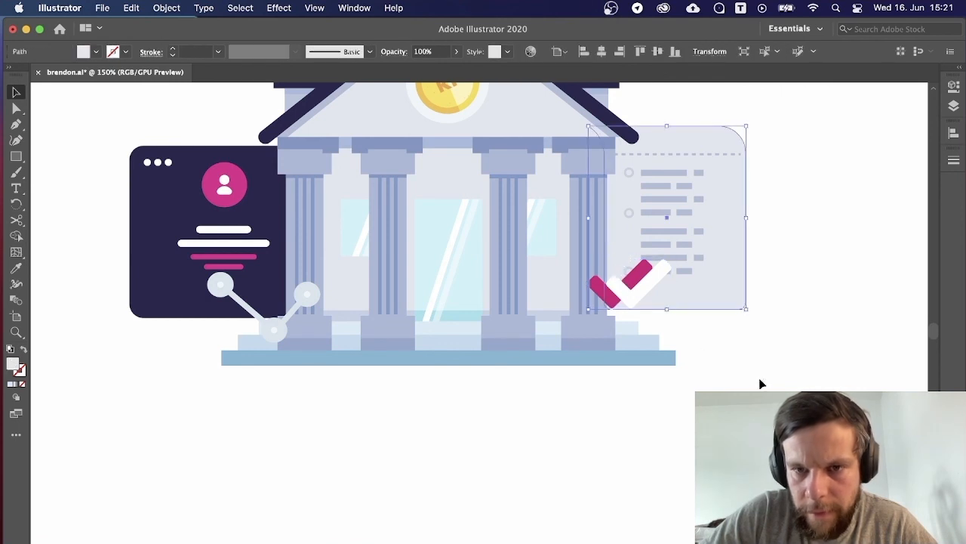
{"action": "left_click_drag", "start_coordinate": [682, 304], "coordinate": [717, 304]}
{"action": "left_click", "coordinate": [731, 321]}
{"action": "left_click", "coordinate": [828, 349]}
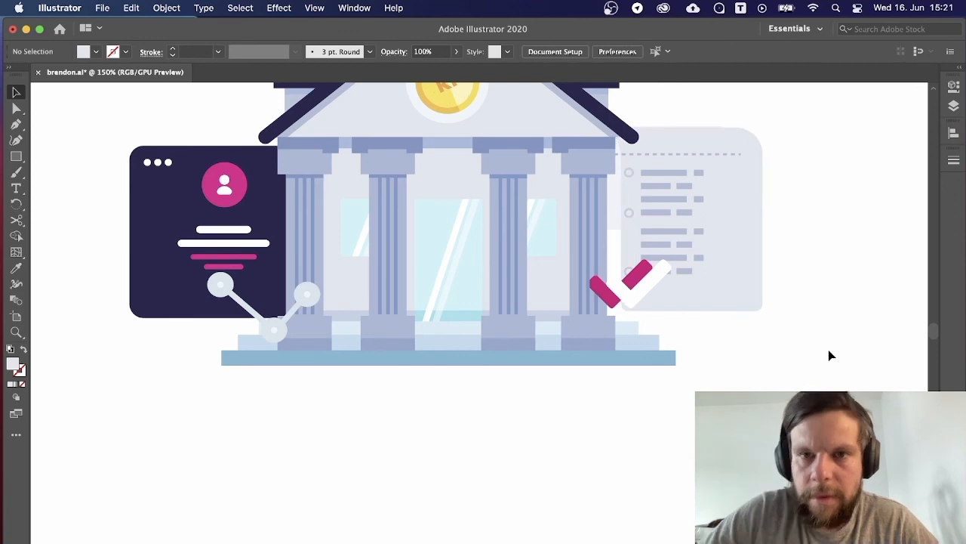
Check the shifted receipt page against the whole bank and the other illustrations.
{"action": "key", "text": "super+minus"}
{"action": "key", "text": "super+minus"}
{"action": "key", "text": "super+minus"}
{"action": "key", "text": "super+minus"}
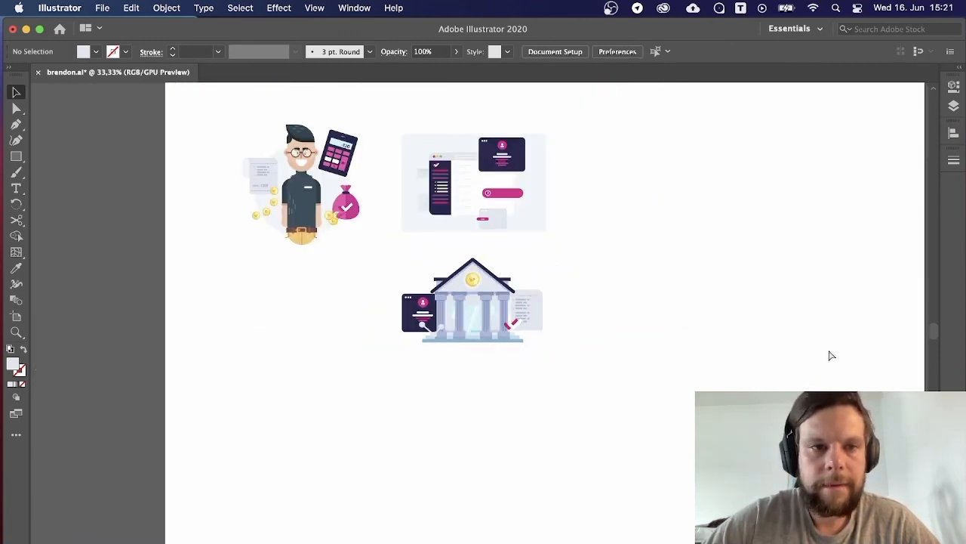
{"action": "key", "text": "super+plus"}
{"action": "key", "text": "super+plus"}
{"action": "key", "text": "super+plus"}
{"action": "key", "text": "super+plus"}
{"action": "key", "text": "super+plus"}
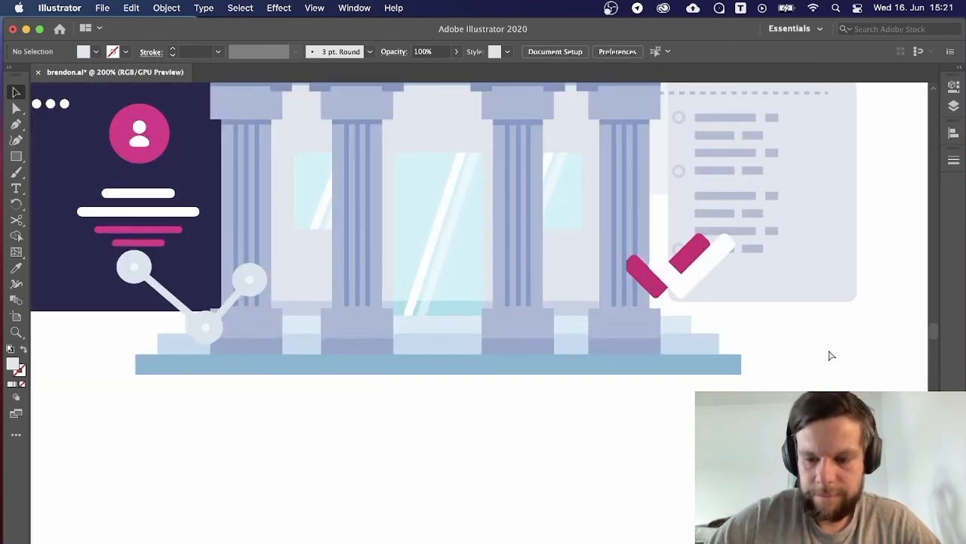
Delete the receipt page and its text lines beside the bank, keeping the pink and white check mark.
{"action": "key", "text": "super+minus"}
{"action": "key", "text": "super+minus"}
{"action": "left_click_drag", "start_coordinate": [684, 399], "coordinate": [633, 209]}
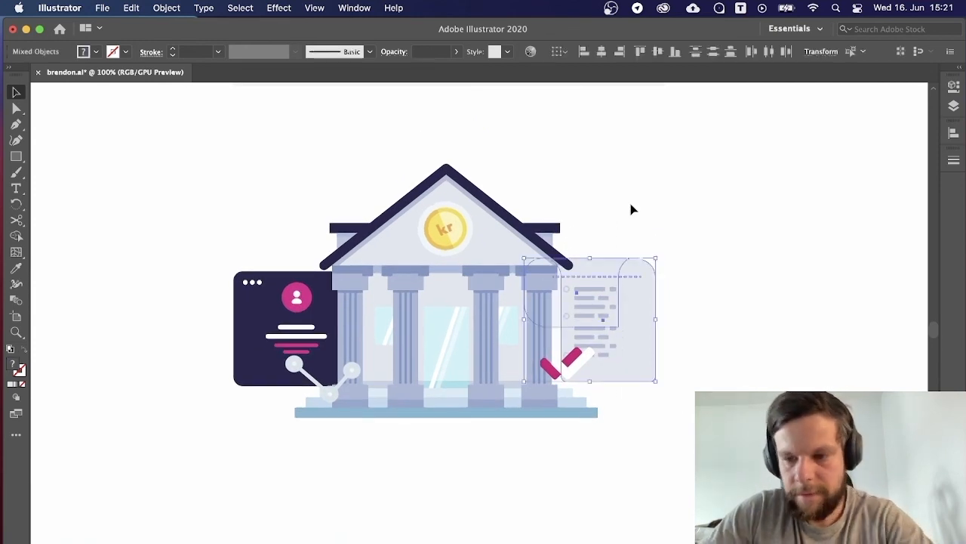
{"action": "key", "text": "Delete"}
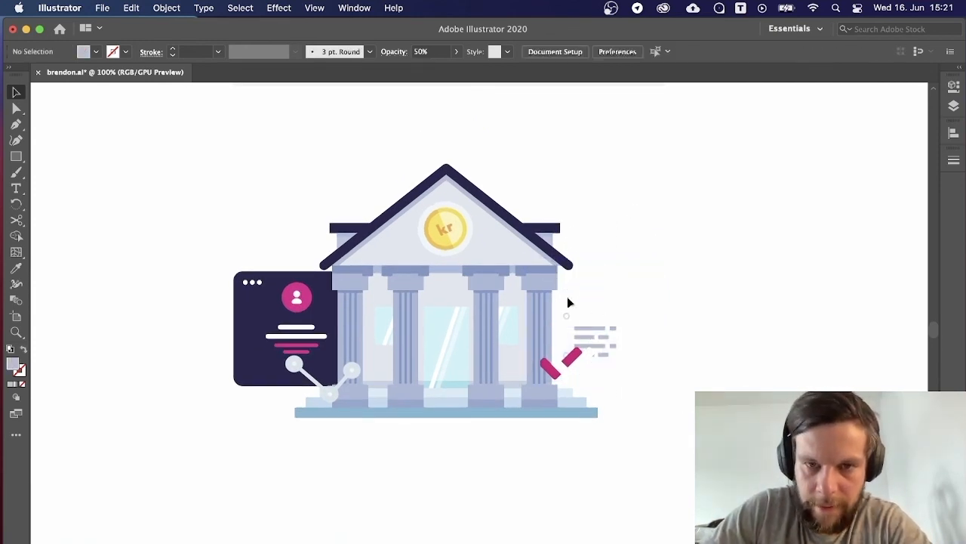
{"action": "left_click", "coordinate": [568, 358]}
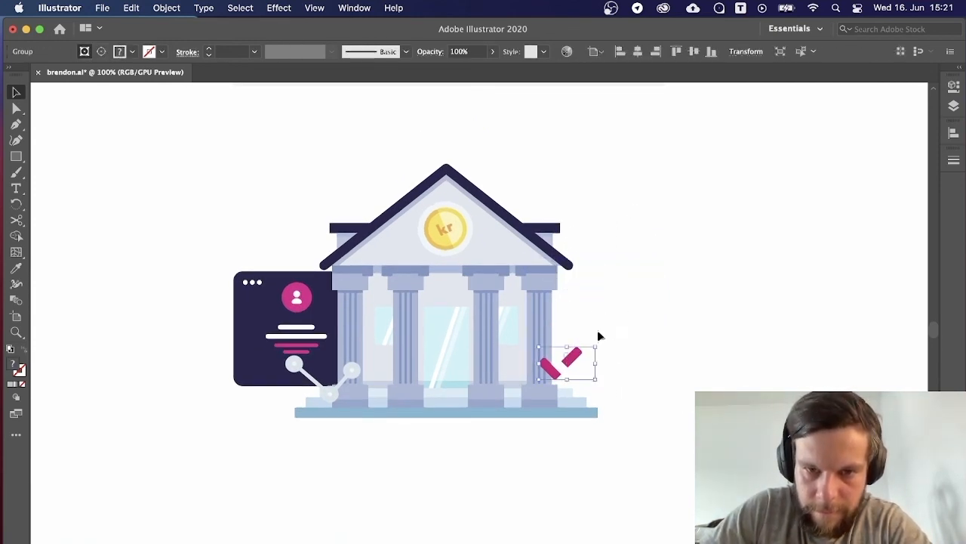
{"action": "left_click", "coordinate": [608, 307]}
Copy the character illustration's receipt to the empty area beside the bank and remove the coin overlapping its corner.
{"action": "key", "text": "super+minus"}
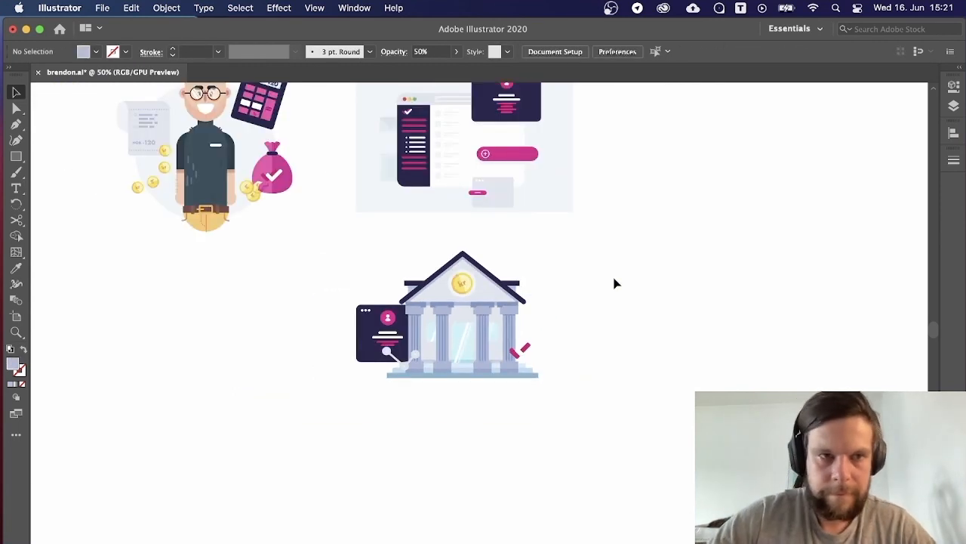
{"action": "left_click_drag", "start_coordinate": [155, 134], "coordinate": [730, 368]}
{"action": "key", "text": "Delete"}
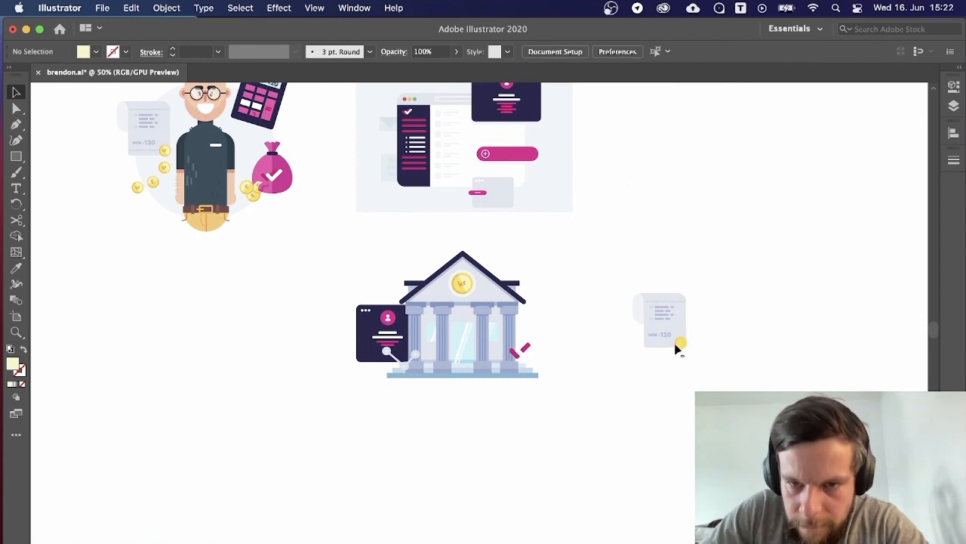
{"action": "double_click", "coordinate": [681, 347]}
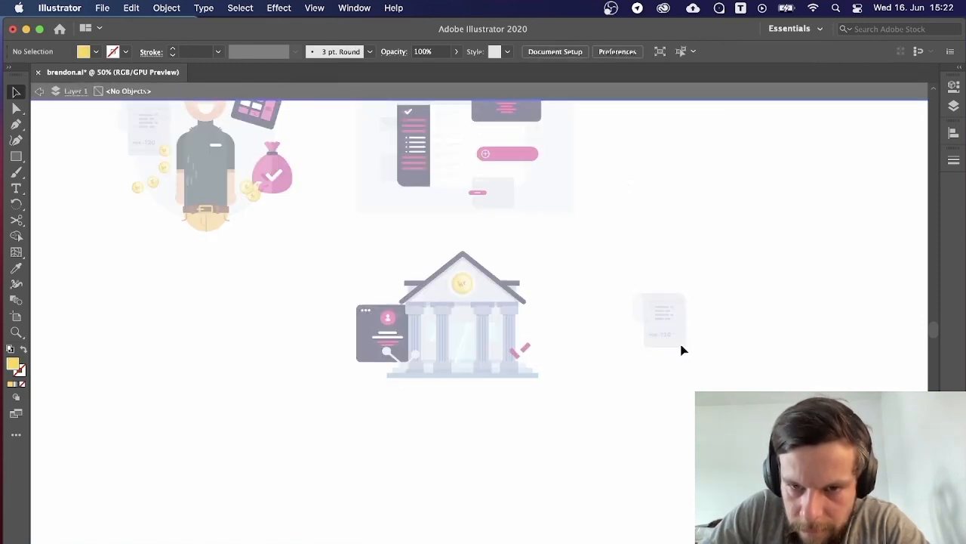
{"action": "key", "text": "Escape"}
{"action": "key", "text": "super+1"}
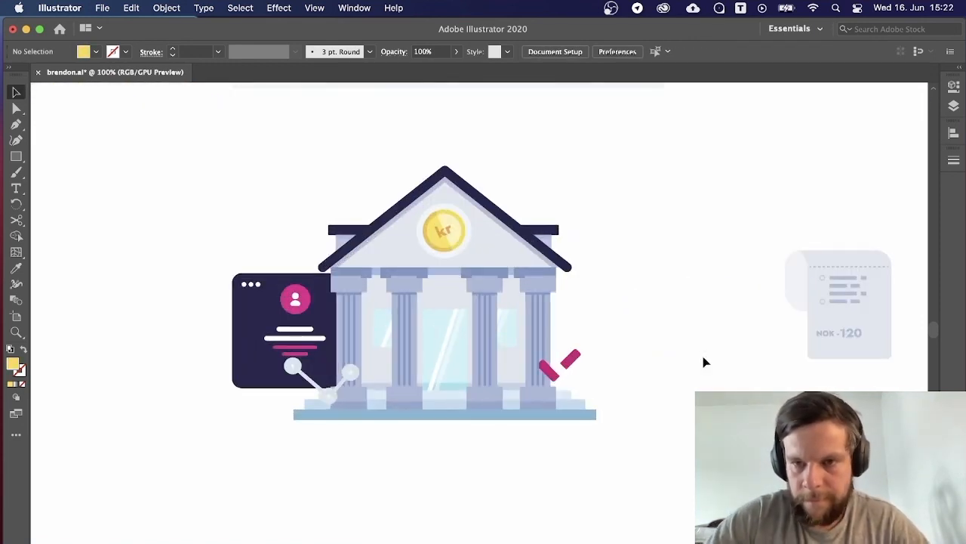
Remove the "NOK -120" text from the copied receipt and place the receipt beside the fourth column, behind the check mark.
{"action": "left_click", "coordinate": [848, 332]}
{"action": "left_click_drag", "start_coordinate": [729, 200], "coordinate": [897, 385]}
{"action": "left_click_drag", "start_coordinate": [869, 332], "coordinate": [603, 368]}
{"action": "left_click", "coordinate": [637, 380]}
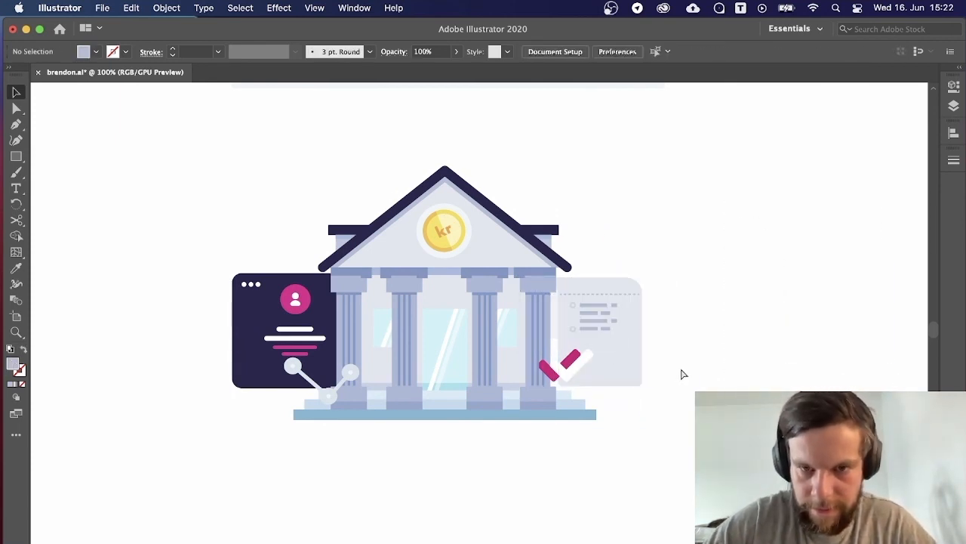
Shift the receipt slightly outward so its curled edge shows beside the fourth column, and save the document.
{"action": "key", "text": "super+minus"}
{"action": "key", "text": "super+minus"}
{"action": "key", "text": "super+plus"}
{"action": "key", "text": "super+plus"}
{"action": "key", "text": "super+plus"}
{"action": "key", "text": "super+plus"}
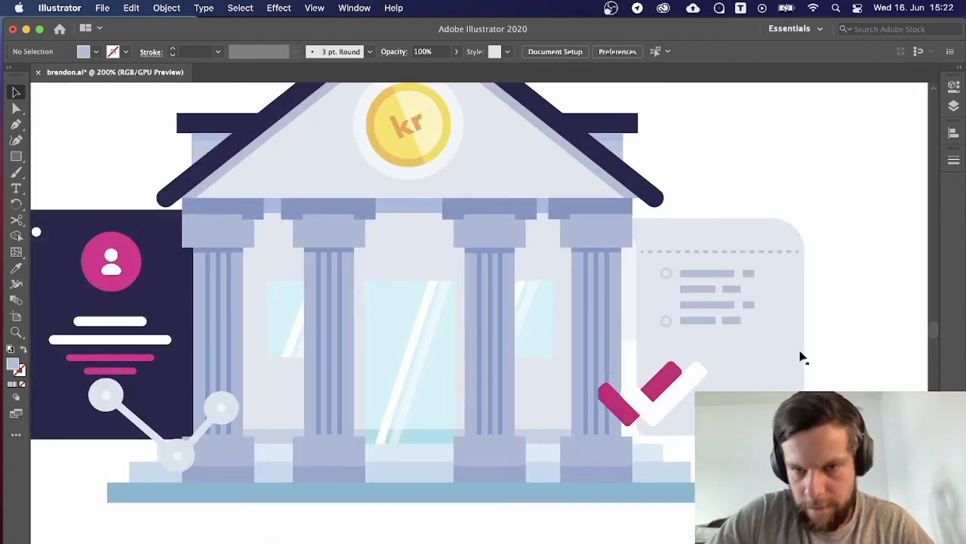
{"action": "key", "text": "super+s"}
Move the receipt up beside the bank's roof, clear of the check mark.
{"action": "key", "text": "super+minus"}
{"action": "key", "text": "super+minus"}
{"action": "key", "text": "super+minus"}
{"action": "key", "text": "super+minus"}
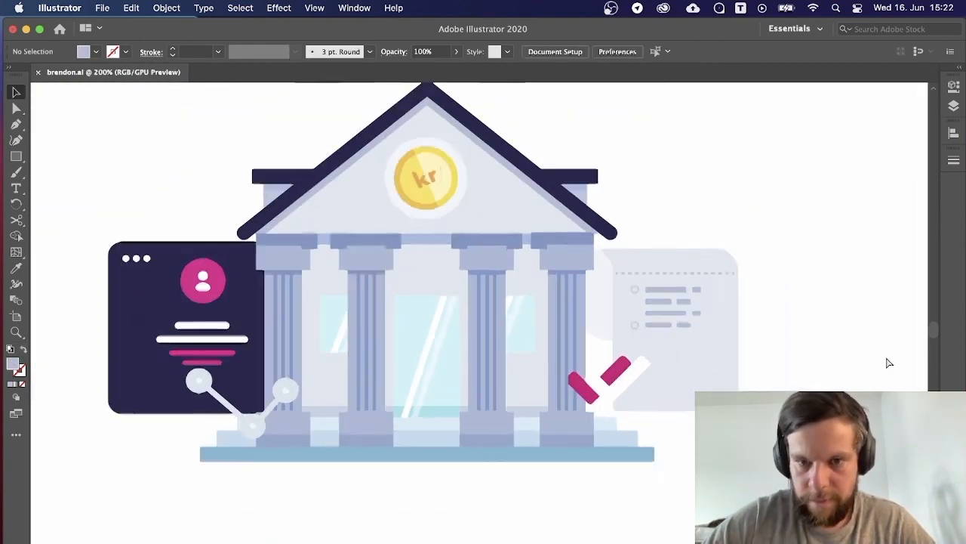
{"action": "key", "text": "super+plus"}
{"action": "key", "text": "super+plus"}
{"action": "key", "text": "super+plus"}
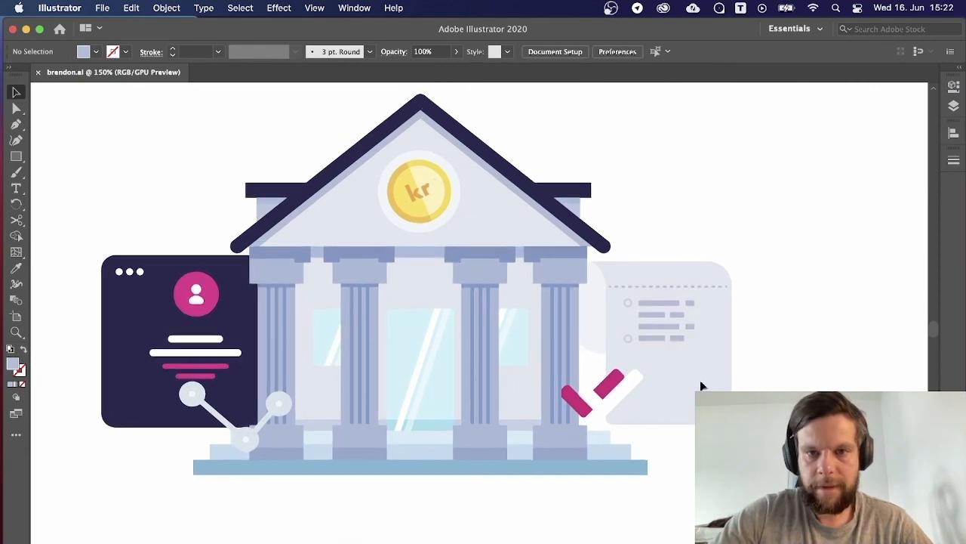
{"action": "left_click_drag", "start_coordinate": [663, 220], "coordinate": [663, 220]}
{"action": "left_click", "coordinate": [786, 331]}
{"action": "key", "text": "super+minus"}
{"action": "key", "text": "super+minus"}
{"action": "key", "text": "super+minus"}
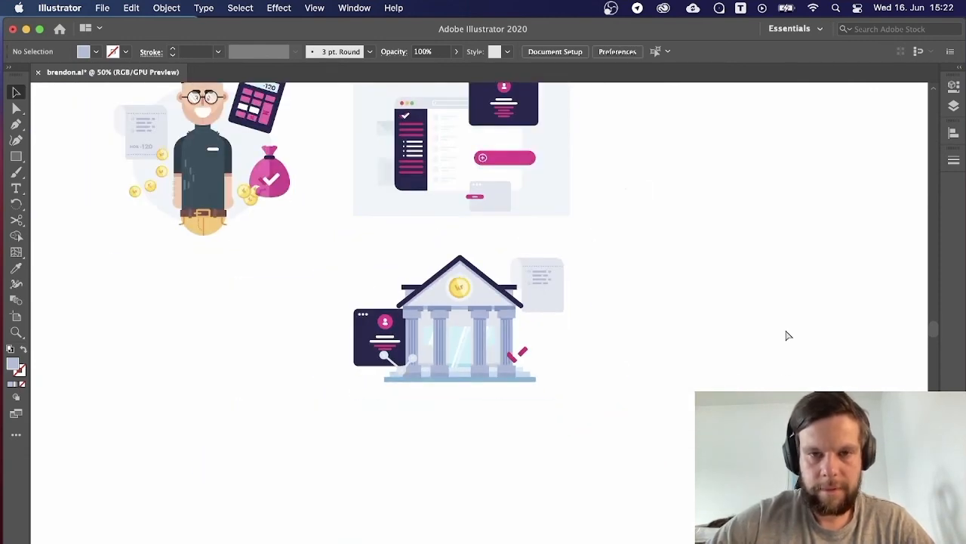
Lower the receipt slightly beside the bank's roof, keeping its curled edge behind the roof's end.
{"action": "key", "text": "super+plus"}
{"action": "key", "text": "super+plus"}
{"action": "key", "text": "super+plus"}
{"action": "left_click_drag", "start_coordinate": [672, 242], "coordinate": [672, 270]}
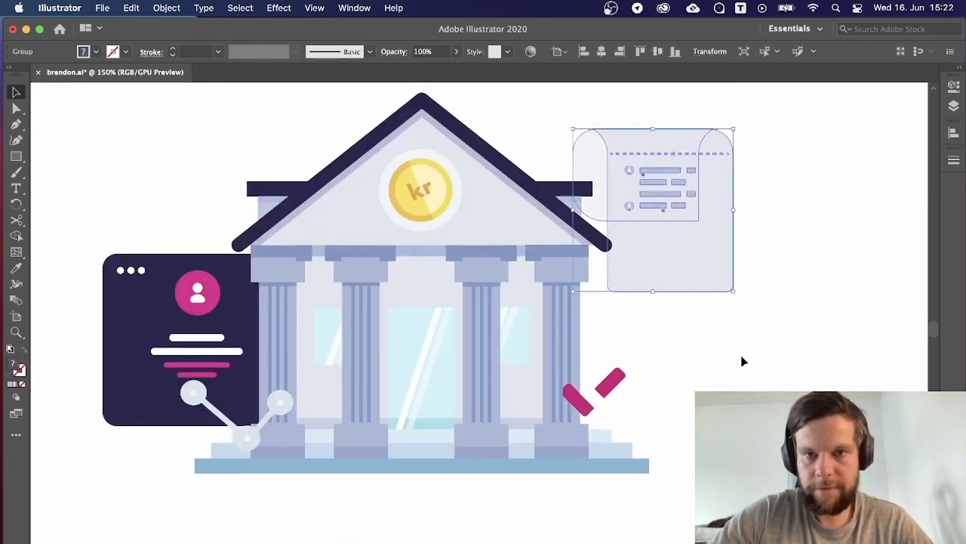
{"action": "left_click", "coordinate": [742, 358]}
Move the check mark up from the fourth column onto the lower corner of the receipt nearest the bank.
{"action": "left_click_drag", "start_coordinate": [606, 396], "coordinate": [626, 290]}
{"action": "left_click", "coordinate": [648, 342]}
{"action": "left_click", "coordinate": [650, 330]}
{"action": "left_click", "coordinate": [686, 329]}
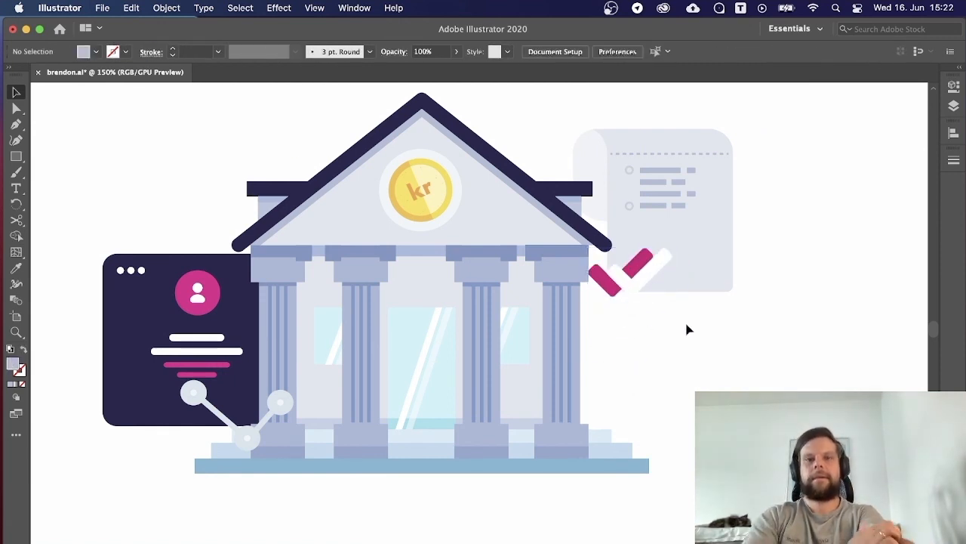
Compare the bank's receipt and check mark placement with the other illustrations, both from afar and close up.
{"action": "key", "text": "super+minus"}
{"action": "key", "text": "super+minus"}
{"action": "key", "text": "super+minus"}
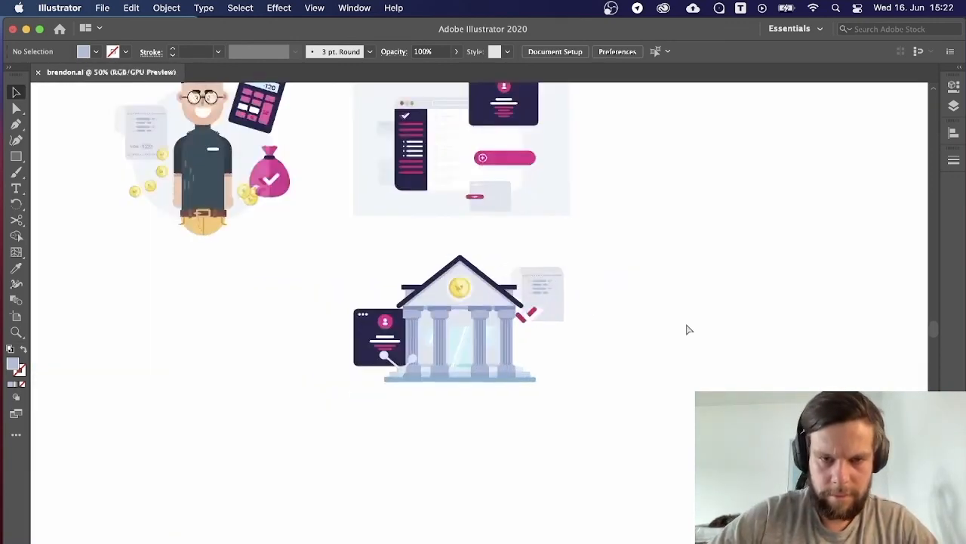
{"action": "key", "text": "super+plus"}
{"action": "key", "text": "super+plus"}
{"action": "key", "text": "super+plus"}
{"action": "key", "text": "super+minus"}
{"action": "key", "text": "super+minus"}
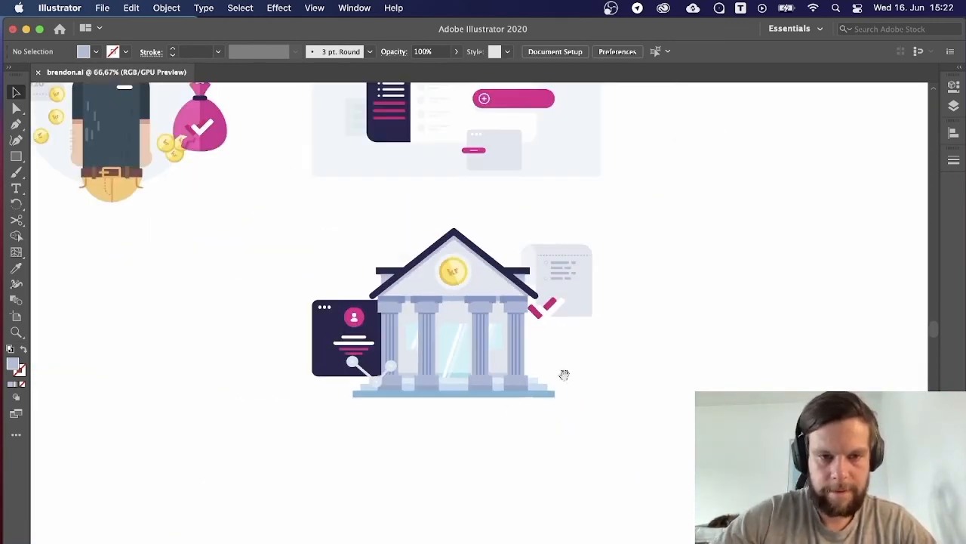
Try placing the dark profile card and its node line higher, beside the bank's roof, and undo the move.
{"action": "left_click_drag", "start_coordinate": [564, 375], "coordinate": [707, 352]}
{"action": "left_click_drag", "start_coordinate": [499, 339], "coordinate": [505, 347]}
{"action": "key", "text": "super+z"}
{"action": "left_click", "coordinate": [411, 246]}
{"action": "left_click_drag", "start_coordinate": [501, 345], "coordinate": [487, 308]}
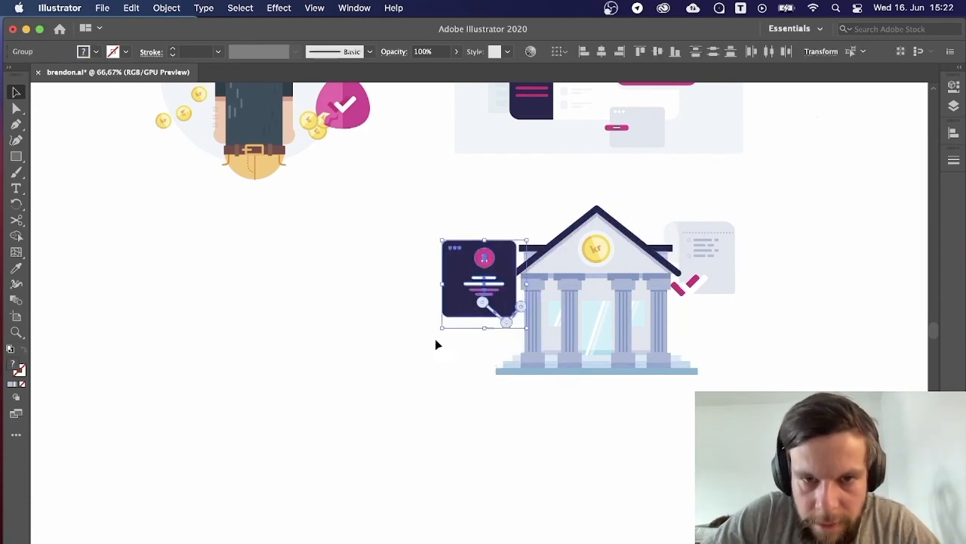
{"action": "left_click", "coordinate": [414, 351]}
{"action": "key", "text": "super+minus"}
{"action": "key", "text": "super+minus"}
{"action": "key", "text": "super+plus"}
{"action": "key", "text": "super+plus"}
{"action": "key", "text": "super+plus"}
{"action": "key", "text": "super+z"}
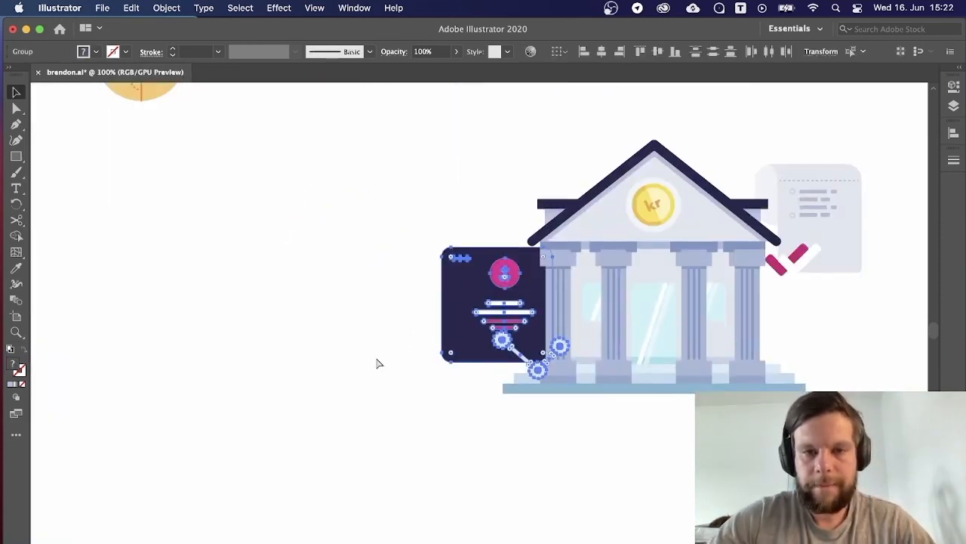
{"action": "left_click", "coordinate": [364, 389]}
Move the receipt and check mark together down below the roof's end, beside the fourth column.
{"action": "left_click_drag", "start_coordinate": [516, 440], "coordinate": [337, 503]}
{"action": "key", "text": "super+minus"}
{"action": "key", "text": "super+minus"}
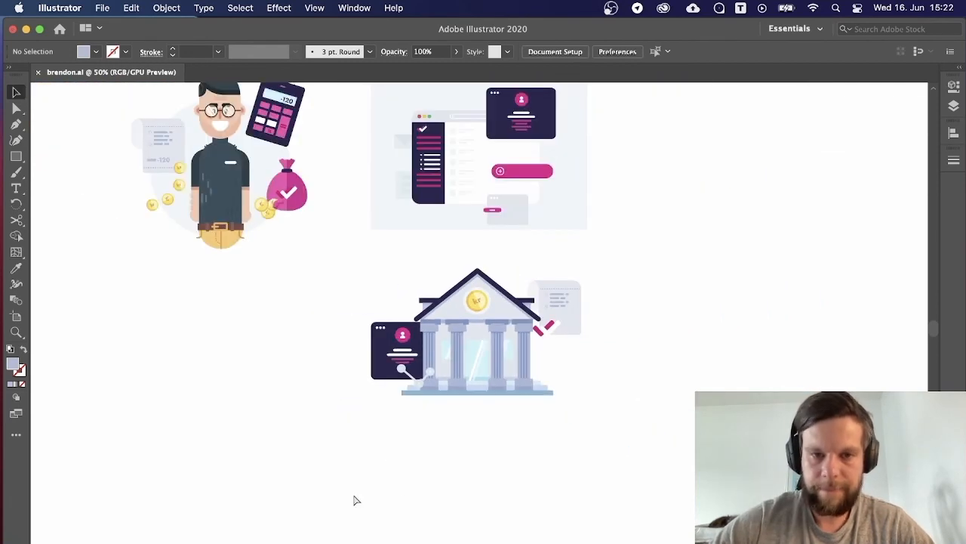
{"action": "key", "text": "super+plus"}
{"action": "key", "text": "super+plus"}
{"action": "left_click_drag", "start_coordinate": [721, 415], "coordinate": [707, 370]}
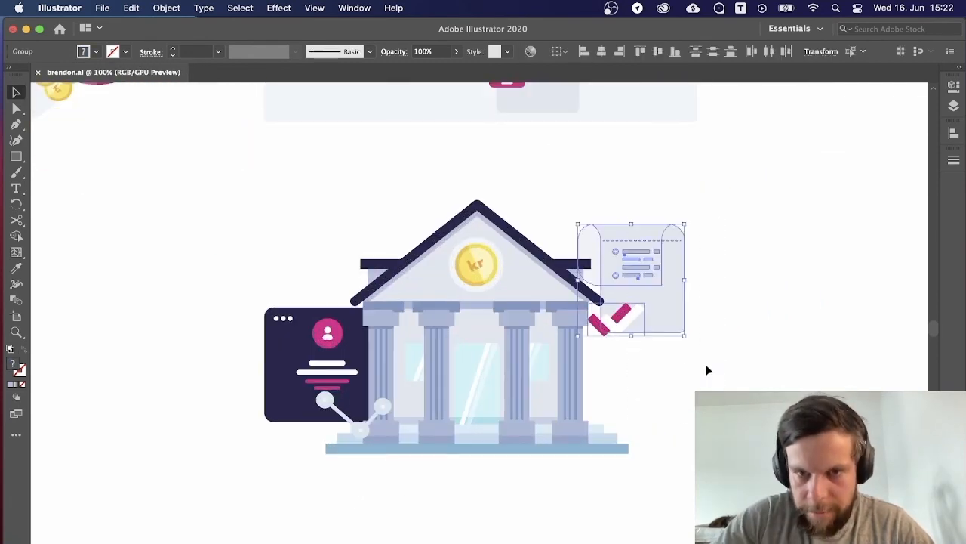
{"action": "key", "text": "shift+Up"}
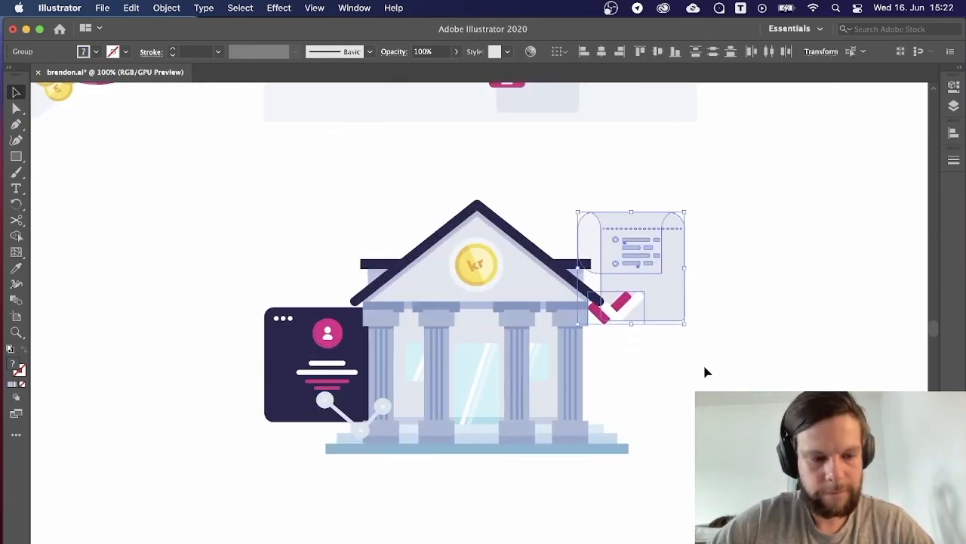
{"action": "key", "text": "shift+Down"}
{"action": "key", "text": "shift+Down"}
{"action": "key", "text": "shift+Down"}
{"action": "key", "text": "shift+Down"}
{"action": "key", "text": "shift+Down"}
{"action": "key", "text": "shift+Down"}
{"action": "key", "text": "shift+Down"}
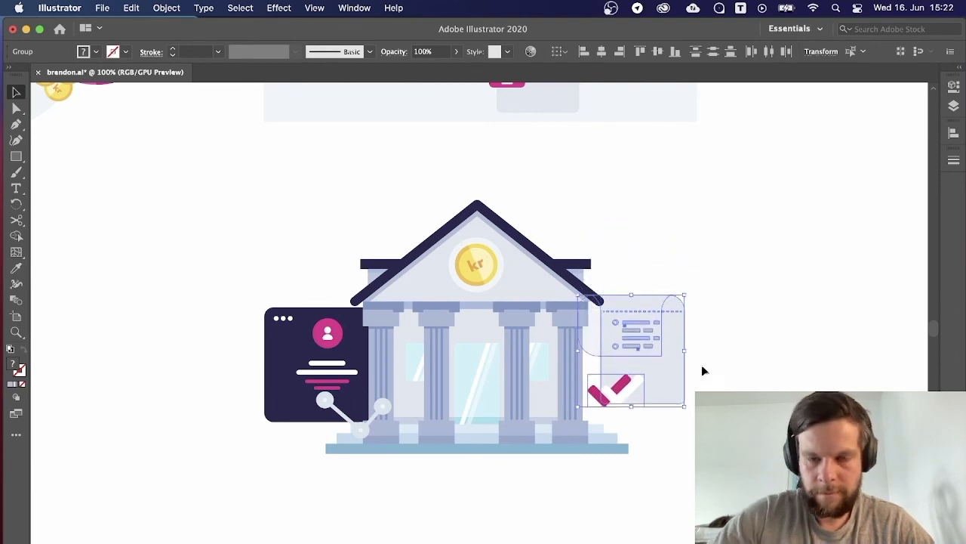
{"action": "left_click", "coordinate": [781, 364]}
Nudge the receipt and check mark down together until the receipt's upper edge is level with the dark profile card's.
{"action": "key", "text": "super+minus"}
{"action": "key", "text": "super+minus"}
{"action": "key", "text": "super+minus"}
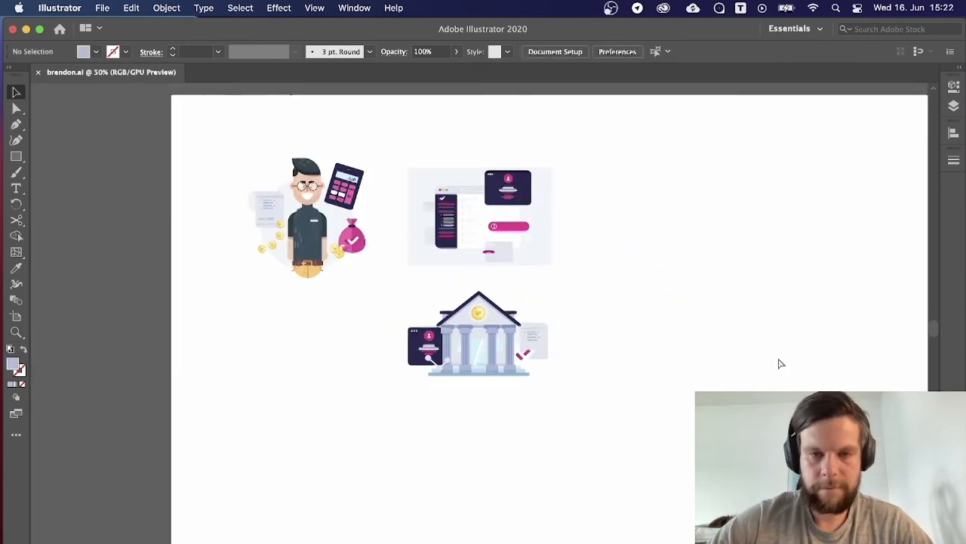
{"action": "key", "text": "super+plus"}
{"action": "key", "text": "super+plus"}
{"action": "key", "text": "super+plus"}
{"action": "key", "text": "super+plus"}
{"action": "scroll", "coordinate": [708, 259], "scroll_direction": "down", "scroll_amount": 3}
{"action": "scroll", "coordinate": [708, 258], "scroll_direction": "right", "scroll_amount": 2}
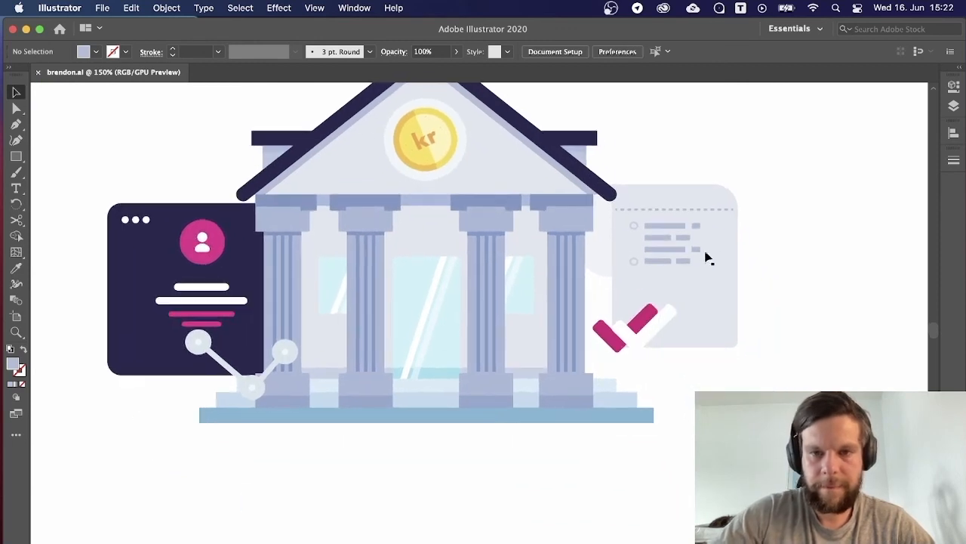
{"action": "left_click_drag", "start_coordinate": [718, 357], "coordinate": [718, 357]}
{"action": "key", "text": "Down"}
{"action": "key", "text": "Down"}
{"action": "key", "text": "Down"}
{"action": "key", "text": "Down"}
{"action": "key", "text": "Down"}
{"action": "key", "text": "Down"}
{"action": "key", "text": "Down"}
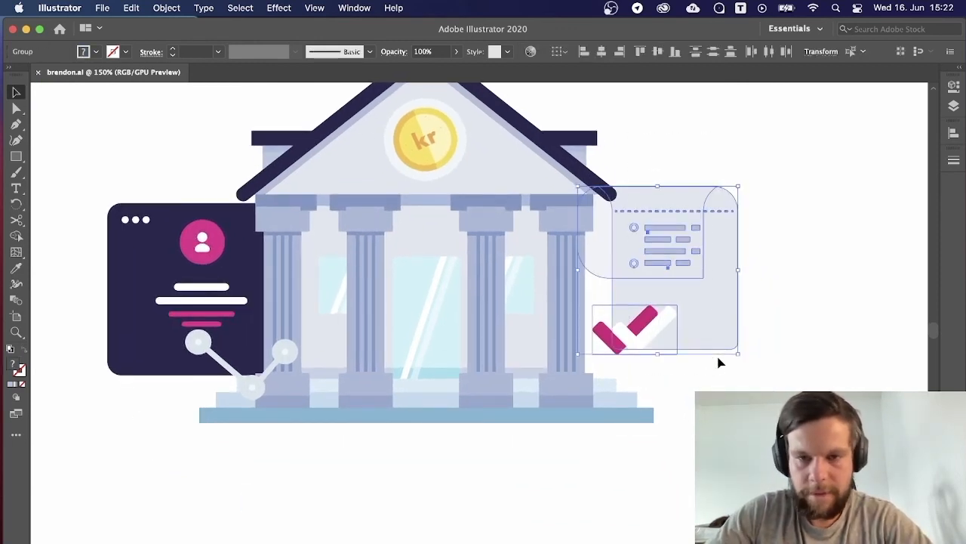
{"action": "key", "text": "Down"}
{"action": "key", "text": "Down"}
{"action": "key", "text": "Down"}
{"action": "key", "text": "Down"}
{"action": "key", "text": "Down"}
{"action": "key", "text": "Down"}
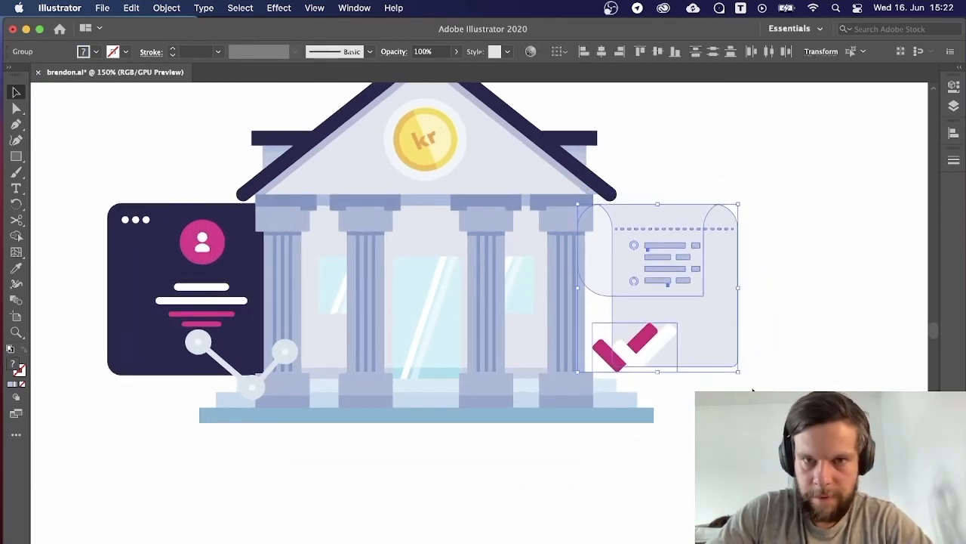
{"action": "left_click", "coordinate": [759, 387]}
Review the balanced bank composition alongside the character and dashboard illustrations, and again up close.
{"action": "key", "text": "super+minus"}
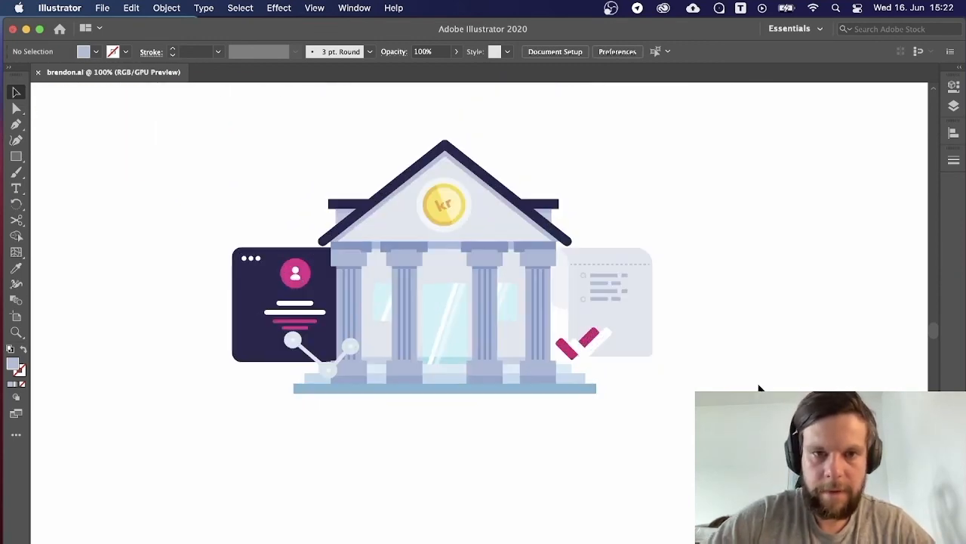
{"action": "key", "text": "super+minus"}
{"action": "key", "text": "super+minus"}
{"action": "key", "text": "super+minus"}
{"action": "key", "text": "super+minus"}
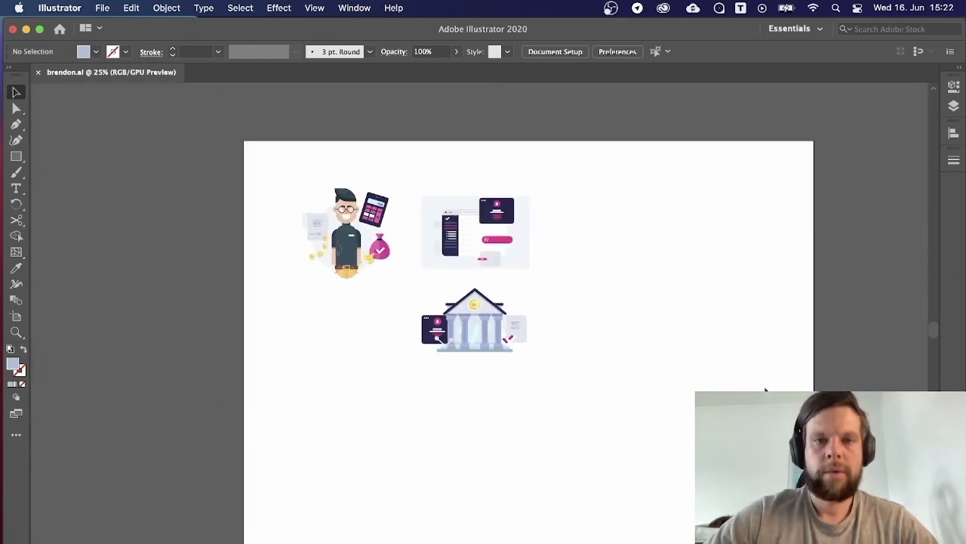
{"action": "key", "text": "super+equal"}
{"action": "key", "text": "super+equal"}
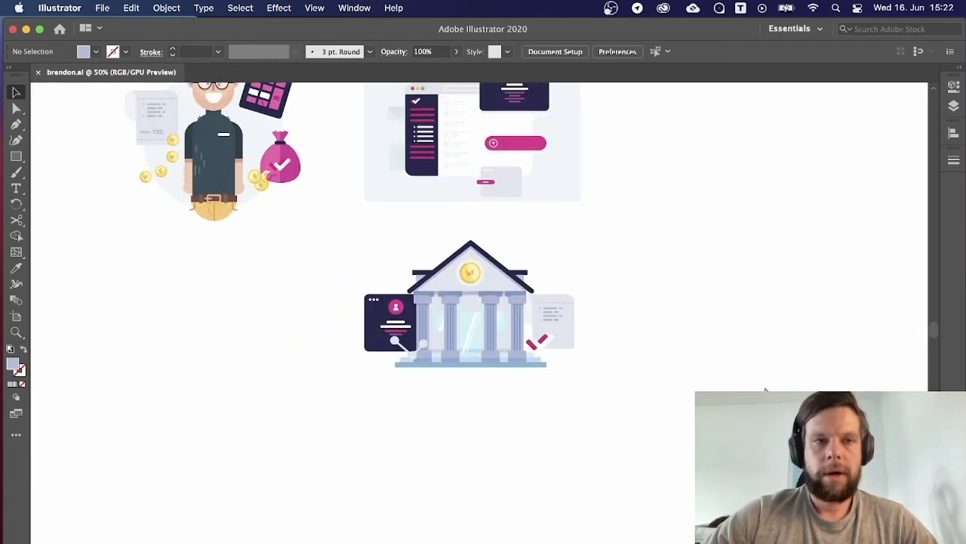
{"action": "key", "text": "super+equal"}
{"action": "key", "text": "super+equal"}
{"action": "key", "text": "super+equal"}
{"action": "key", "text": "super+minus"}
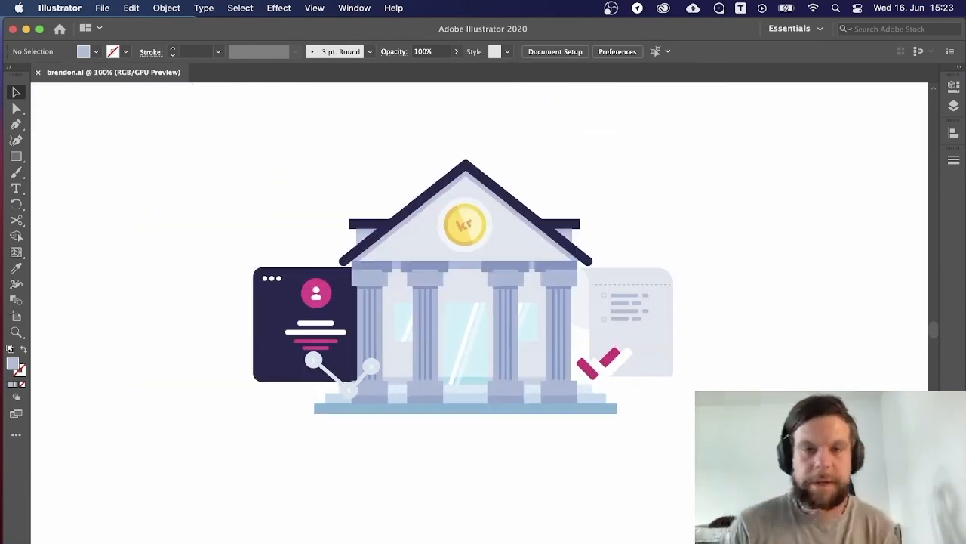